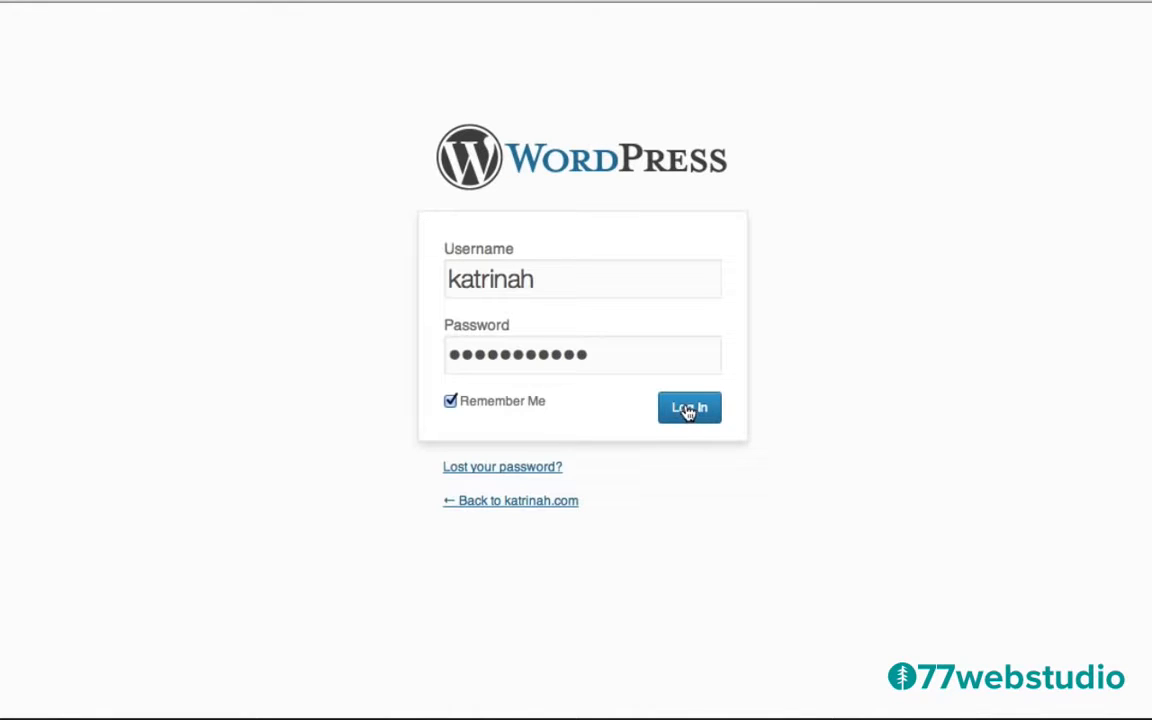
# Log in to the admin and go from Installed Plugins to the Add New plugin page.
pyautogui.click(688, 410)
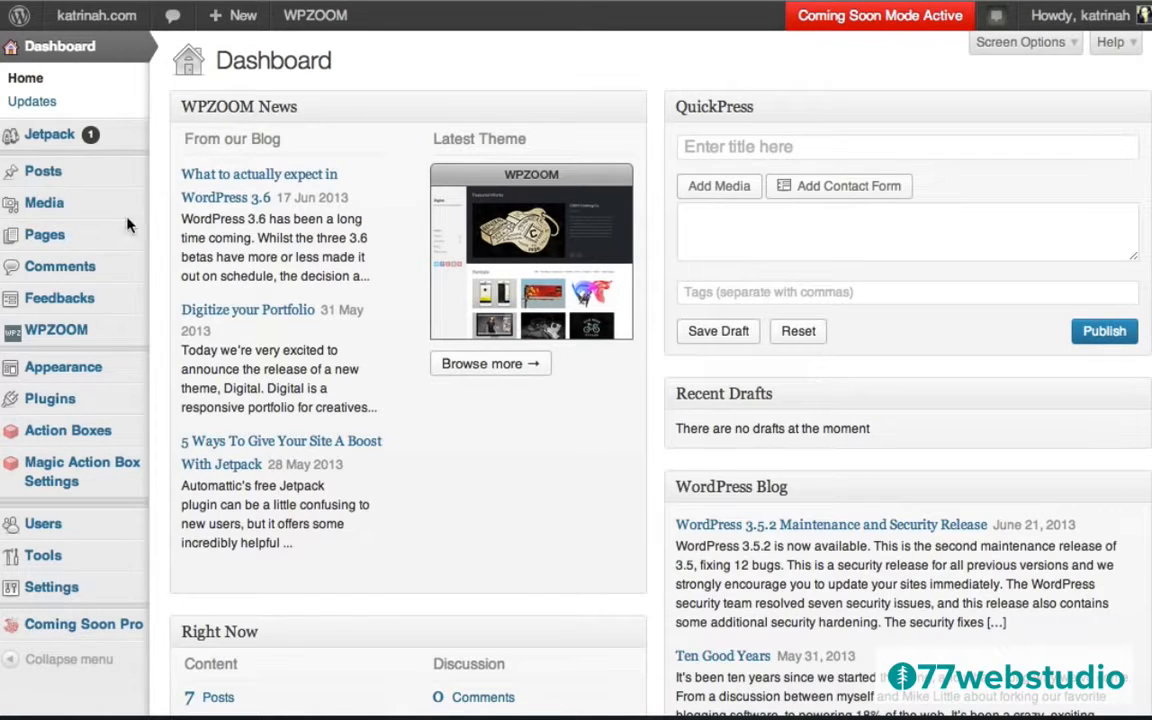
pyautogui.moveTo(44, 400)
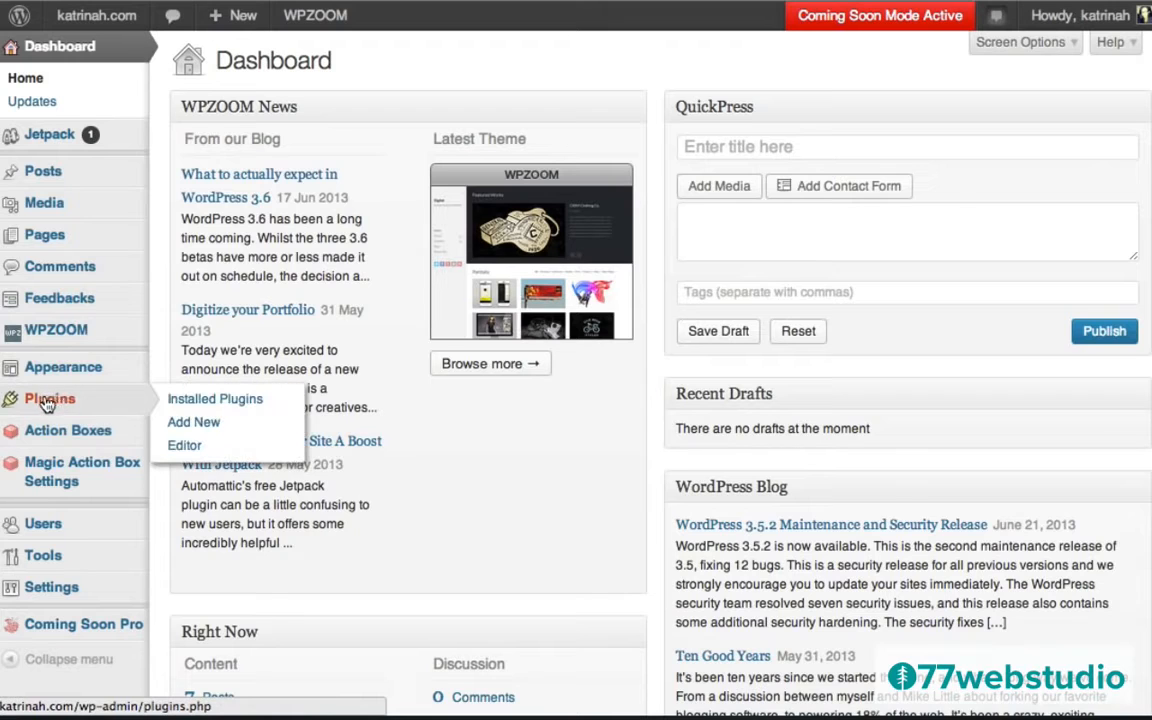
pyautogui.click(47, 400)
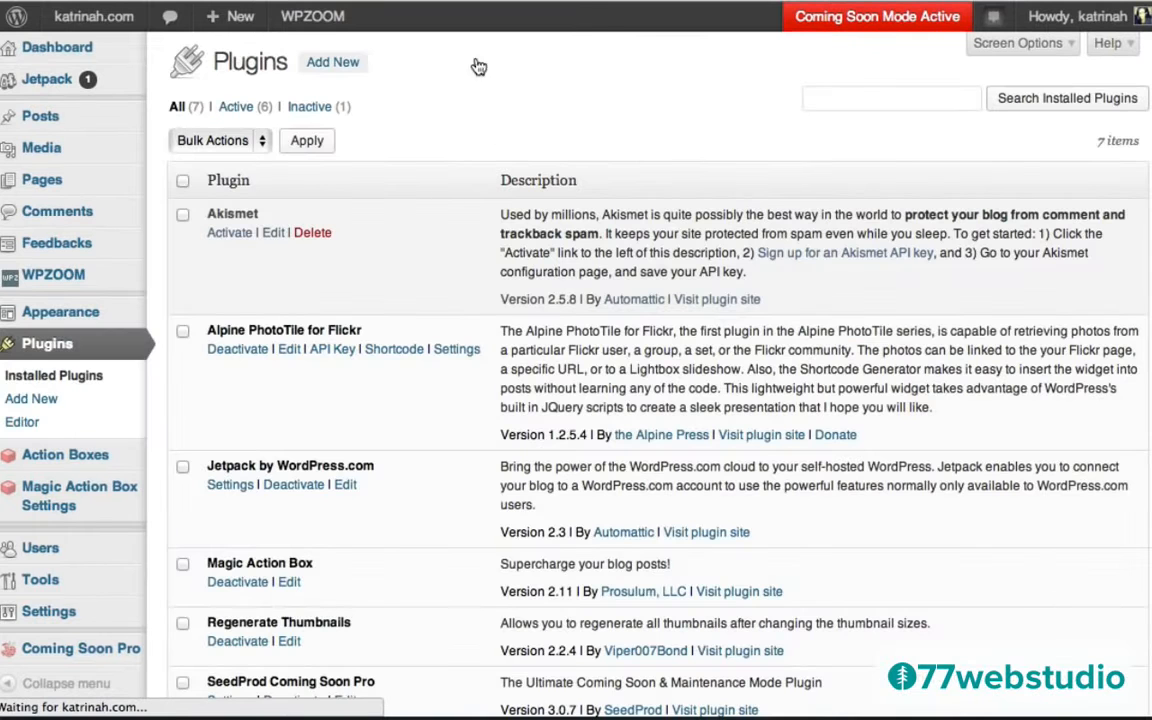
pyautogui.click(333, 65)
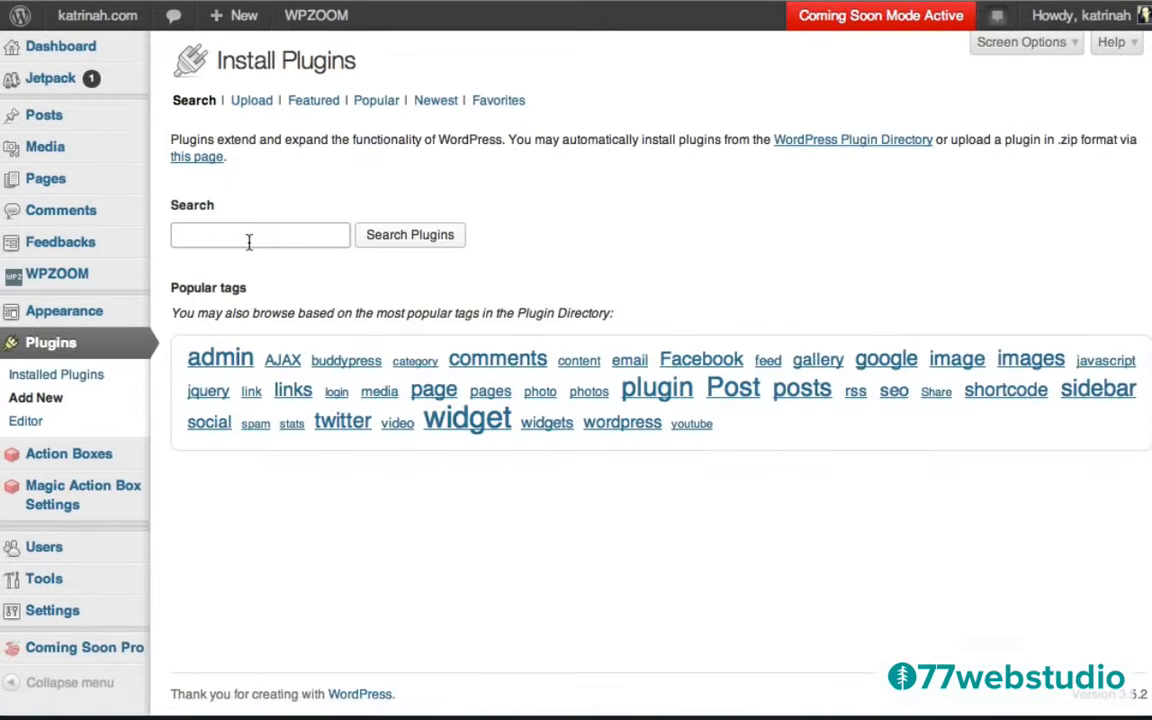
# Search the plugin directory for 'paid membership pro' and install Paid Memberships Pro 1.6.1.
pyautogui.click(241, 235)
pyautogui.write('paid')
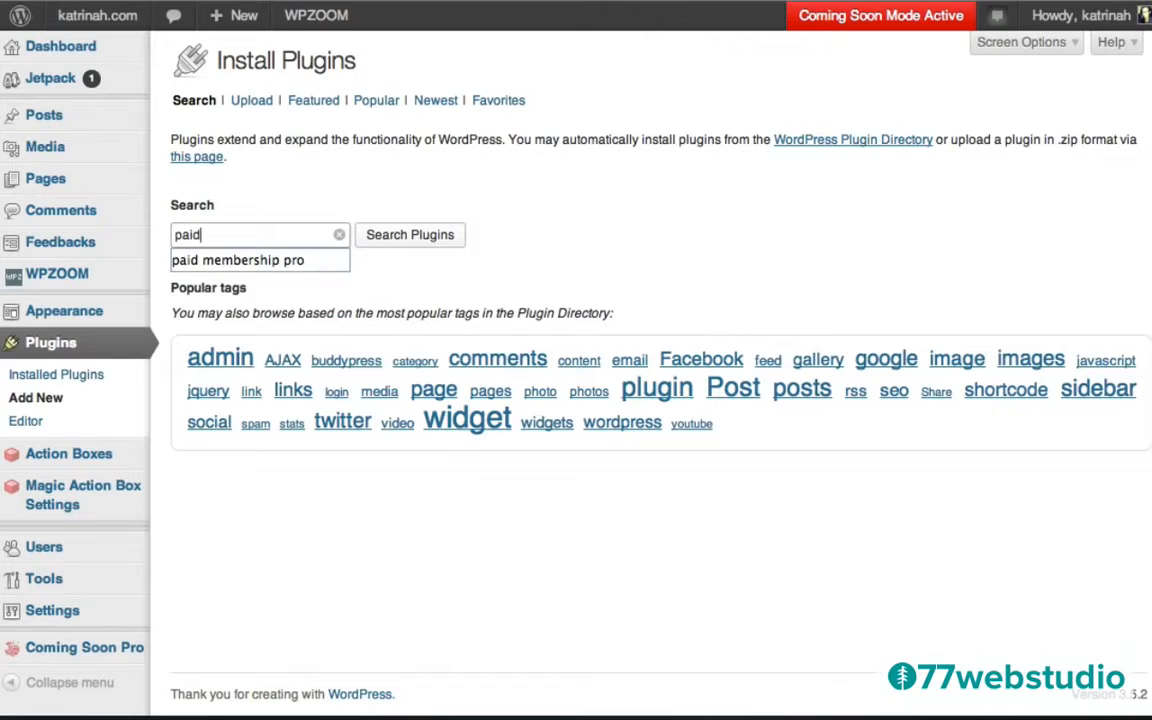
pyautogui.click(270, 262)
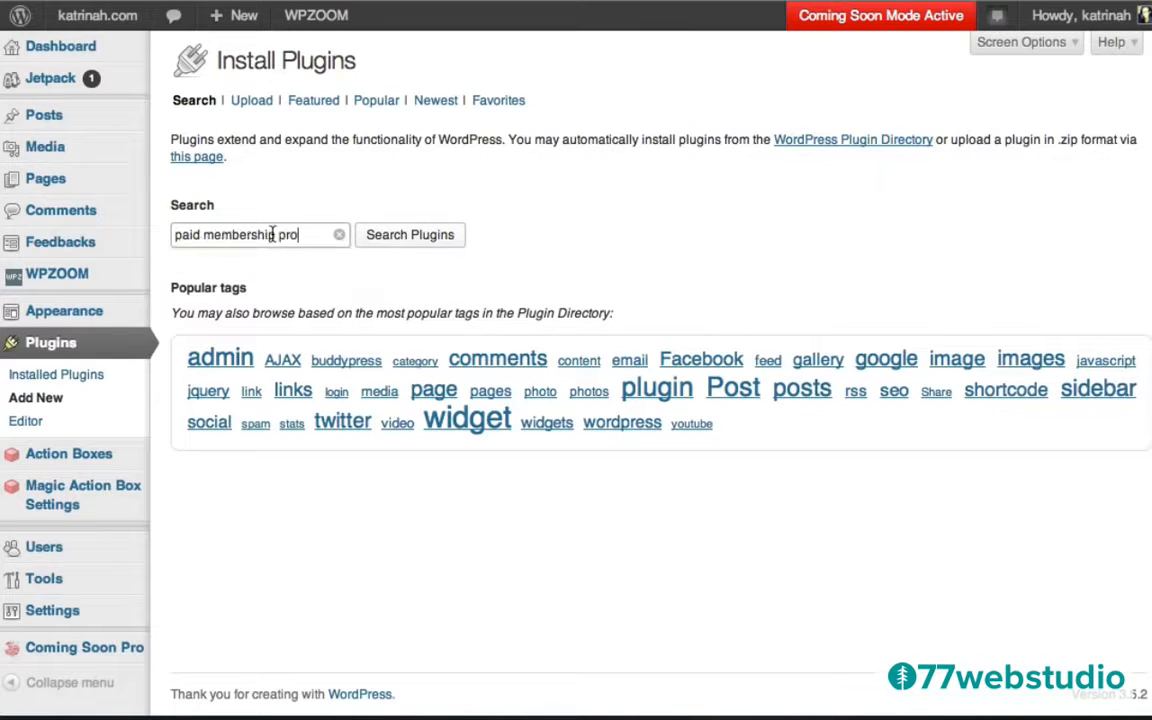
pyautogui.click(424, 238)
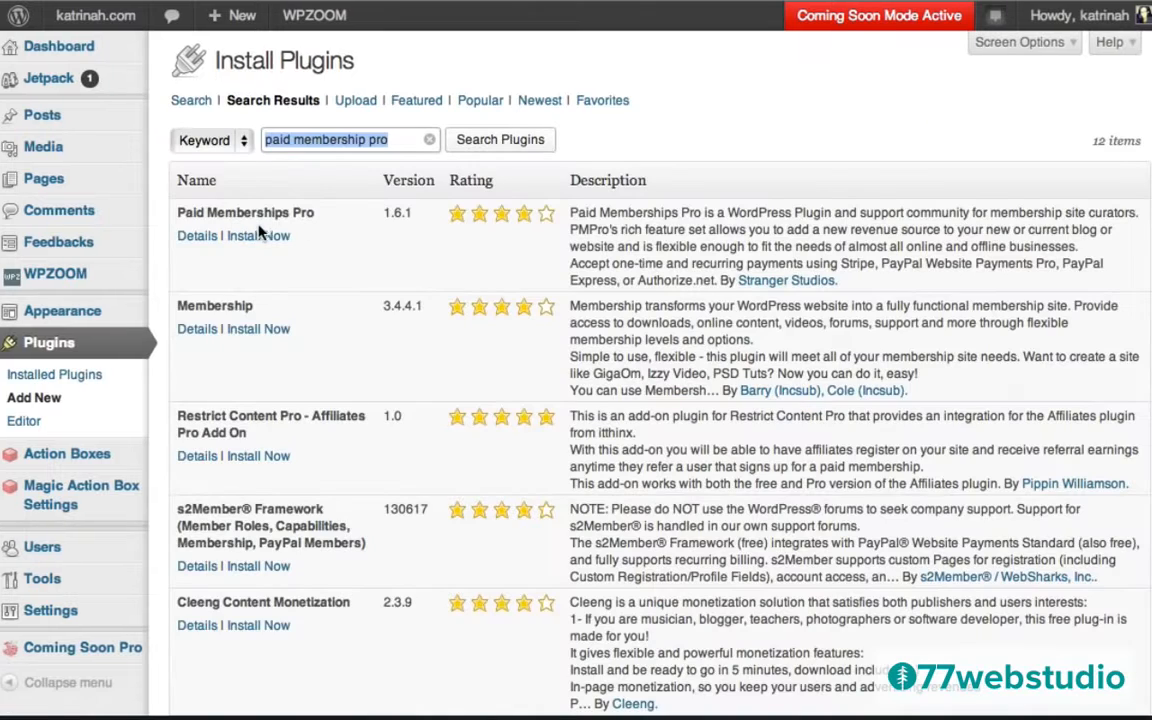
pyautogui.click(187, 239)
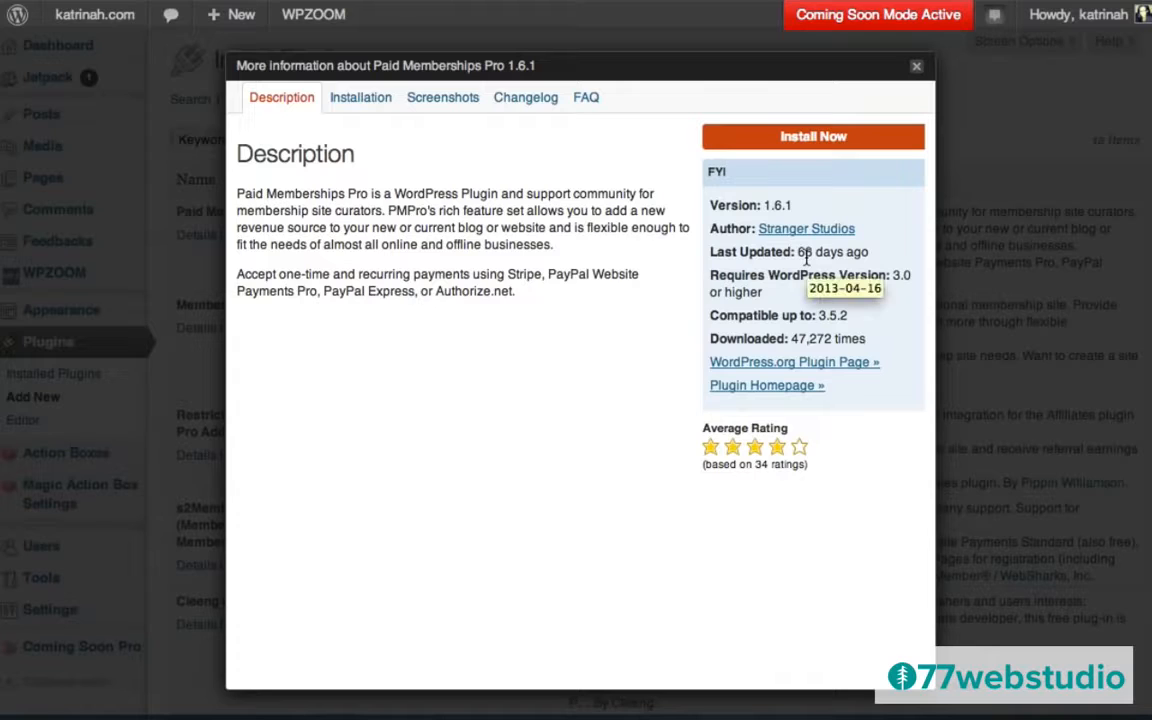
pyautogui.click(813, 140)
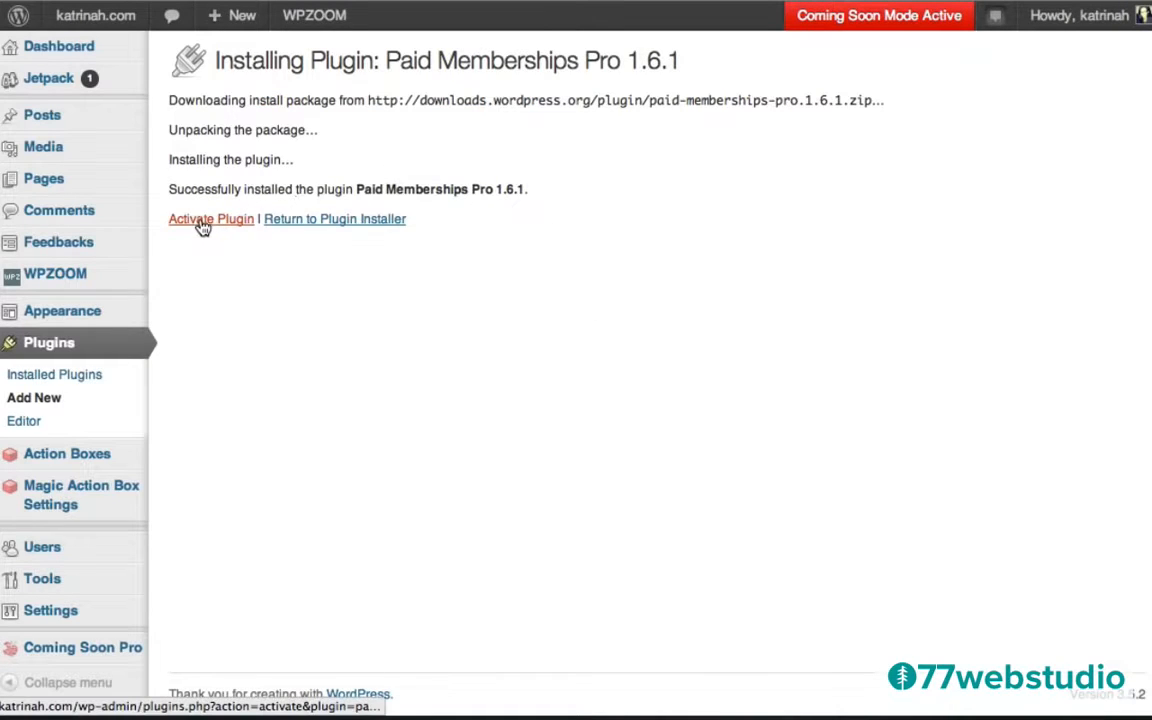
# Activate Paid Memberships Pro and go to Memberships > Membership Levels.
pyautogui.click(203, 228)
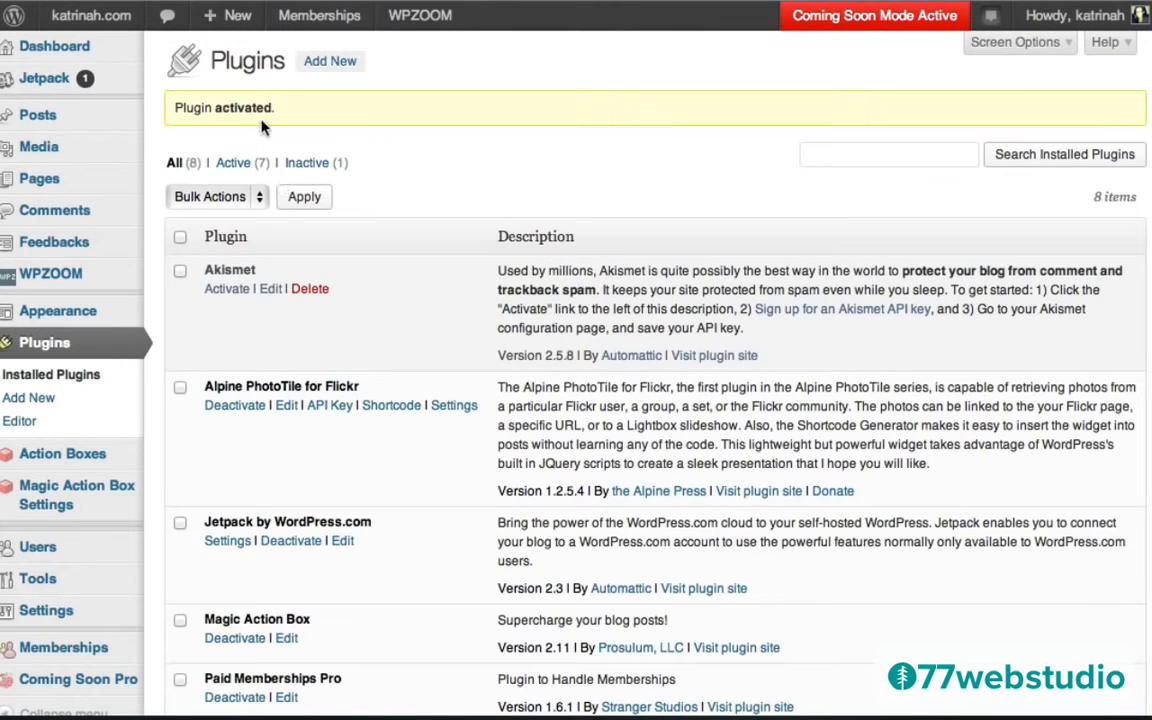
pyautogui.moveTo(78, 655)
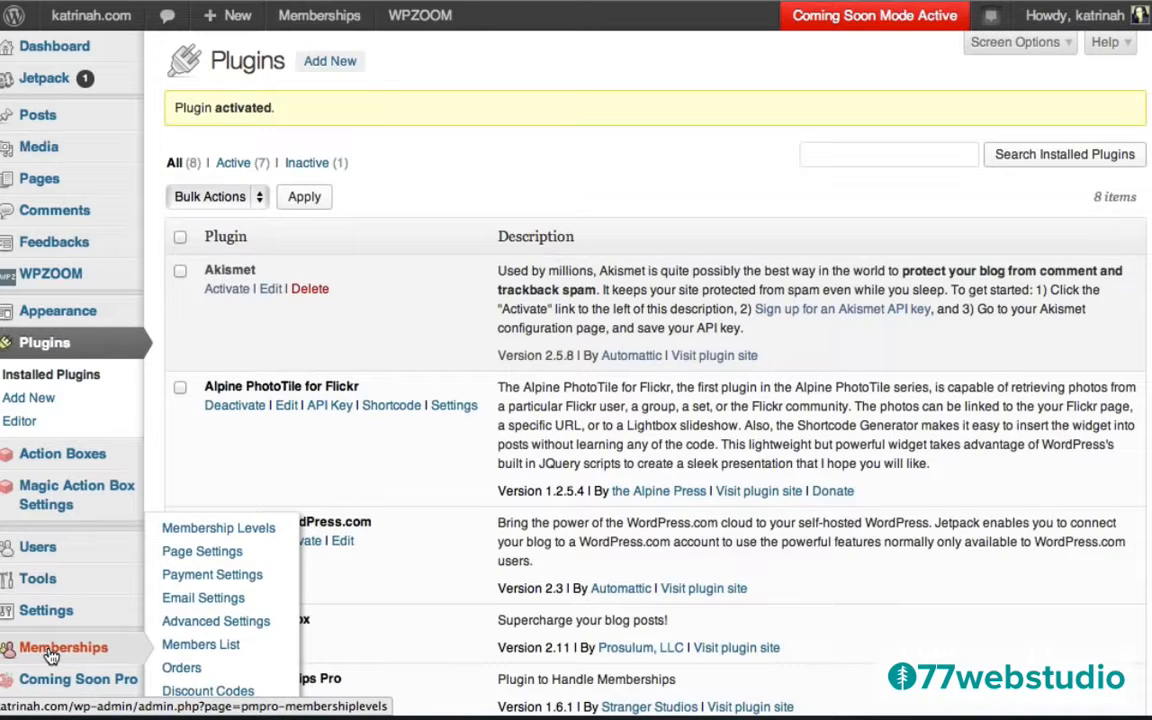
pyautogui.click(50, 655)
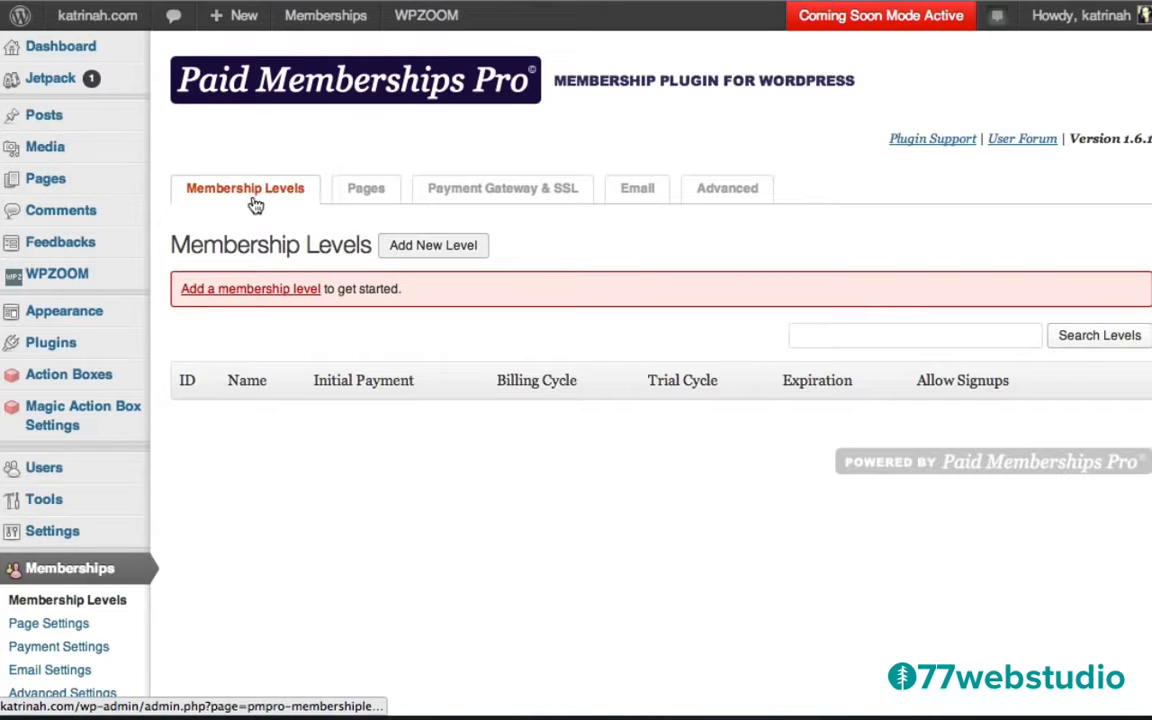
# Auto-generate the Account, Billing, Cancel, Checkout, Confirmation, Invoice and Levels pages, then save.
pyautogui.click(367, 190)
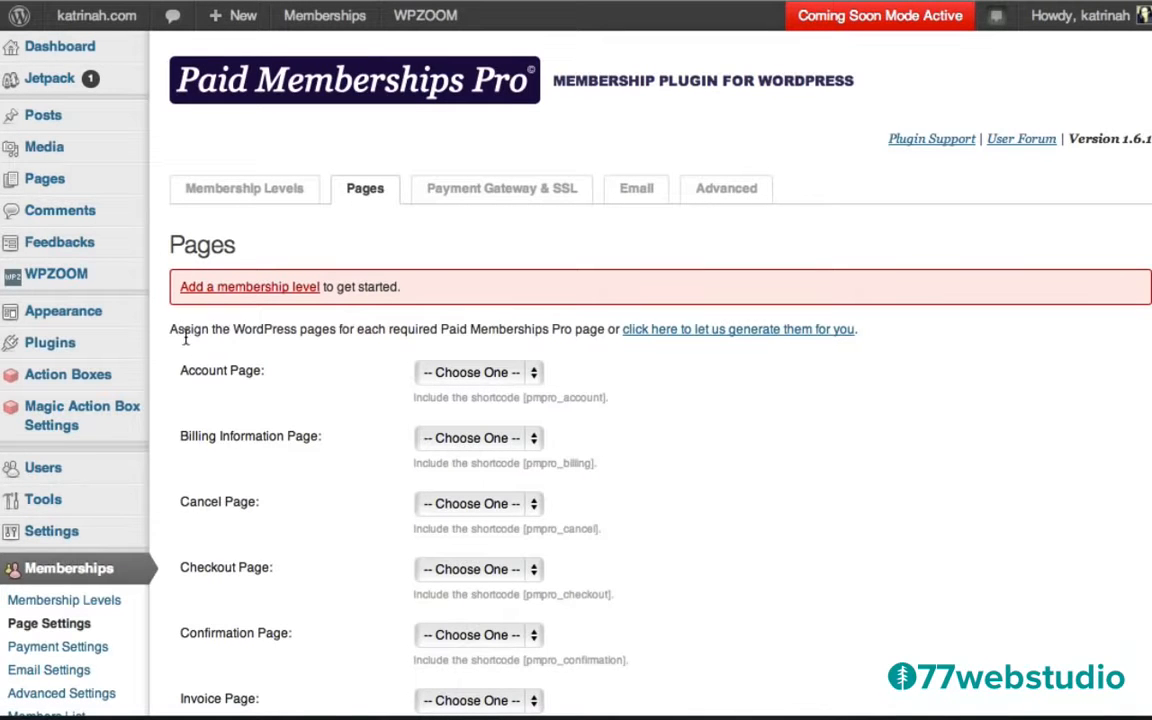
pyautogui.moveTo(174, 334); pyautogui.dragTo(606, 336)
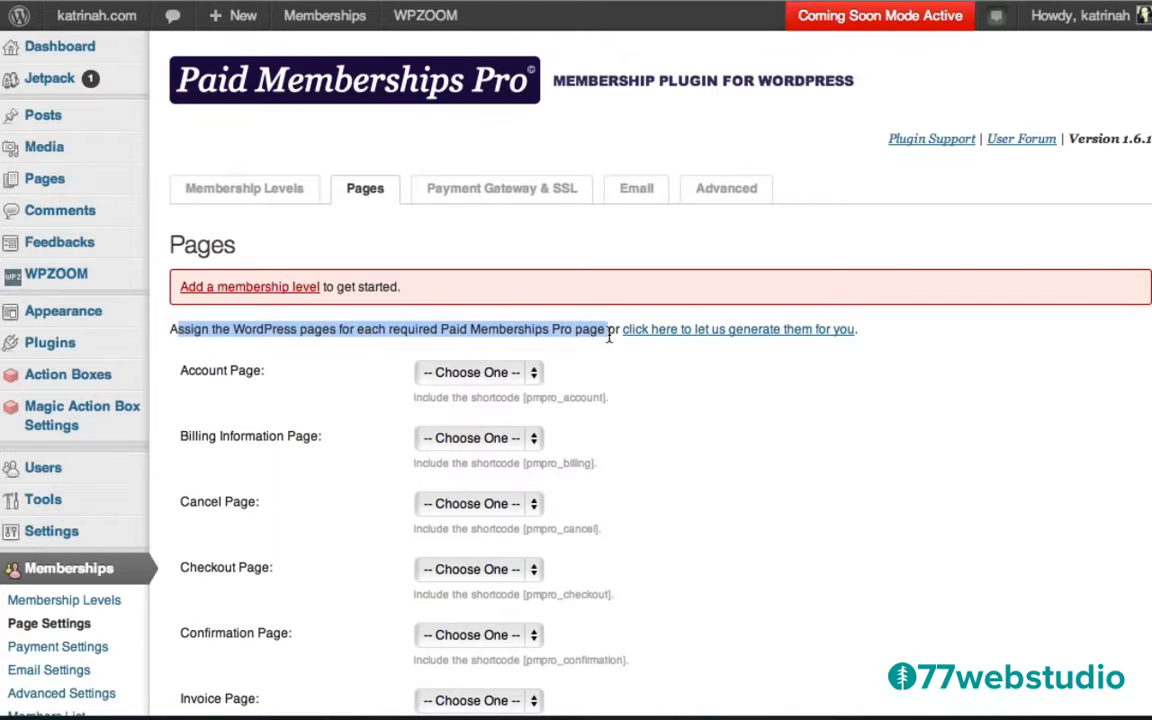
pyautogui.click(792, 364)
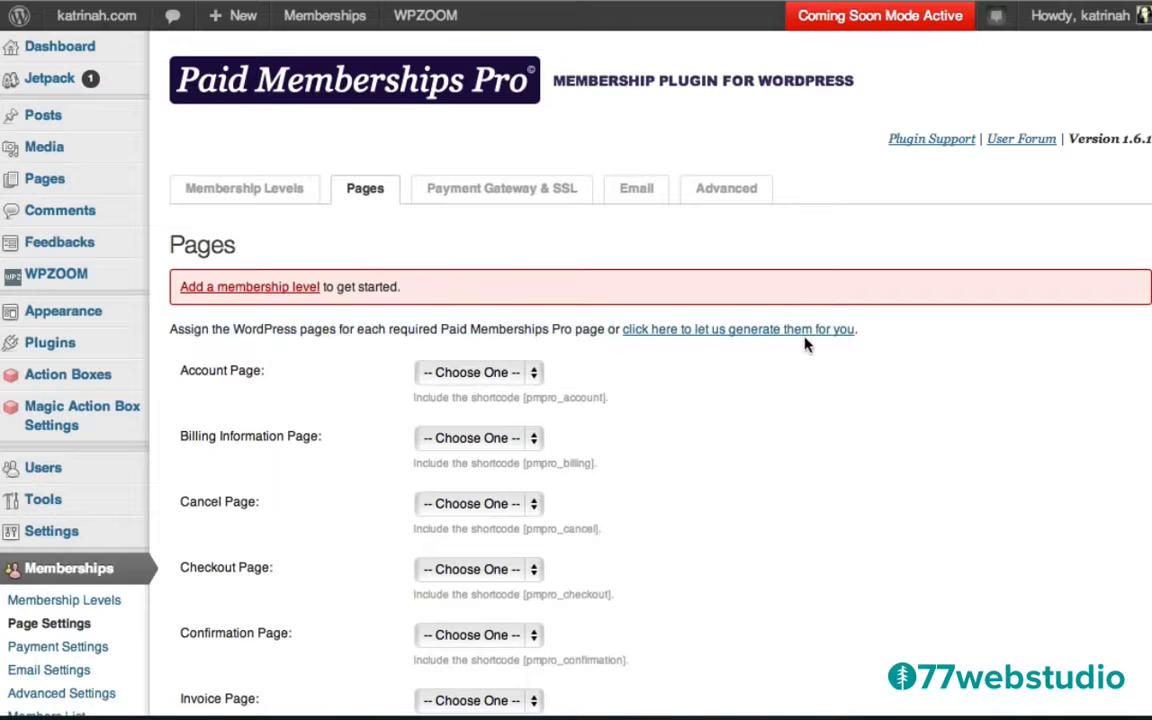
pyautogui.click(734, 334)
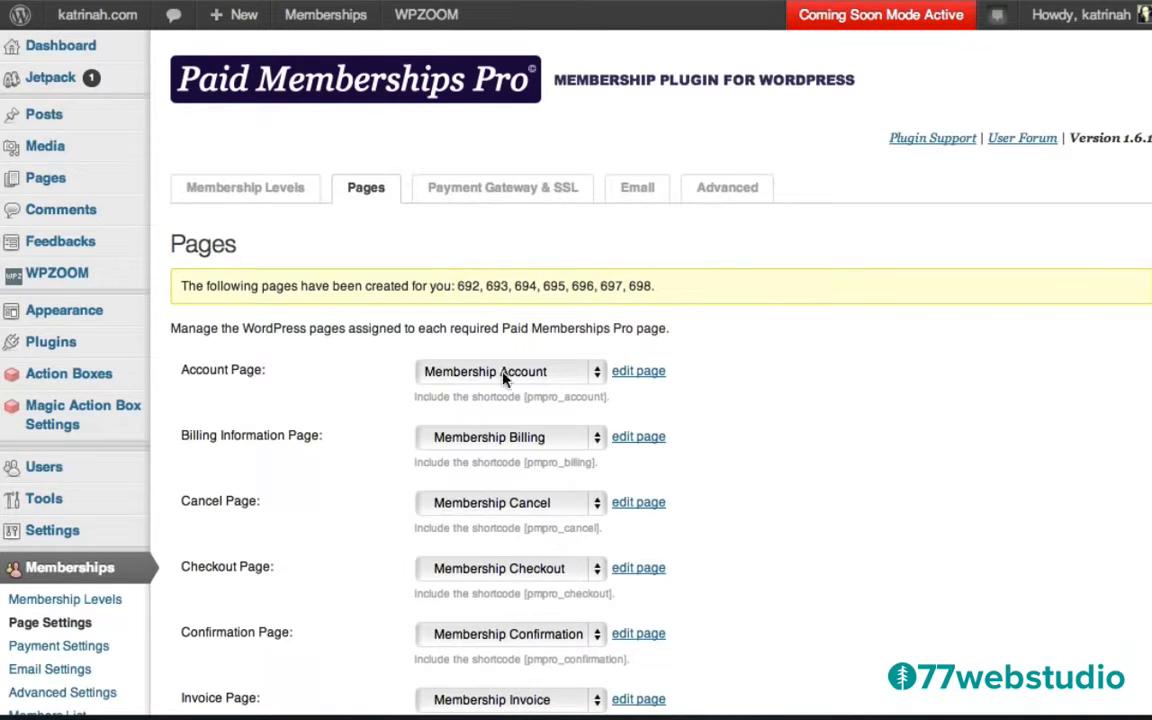
pyautogui.scroll(-5, 762, 478)
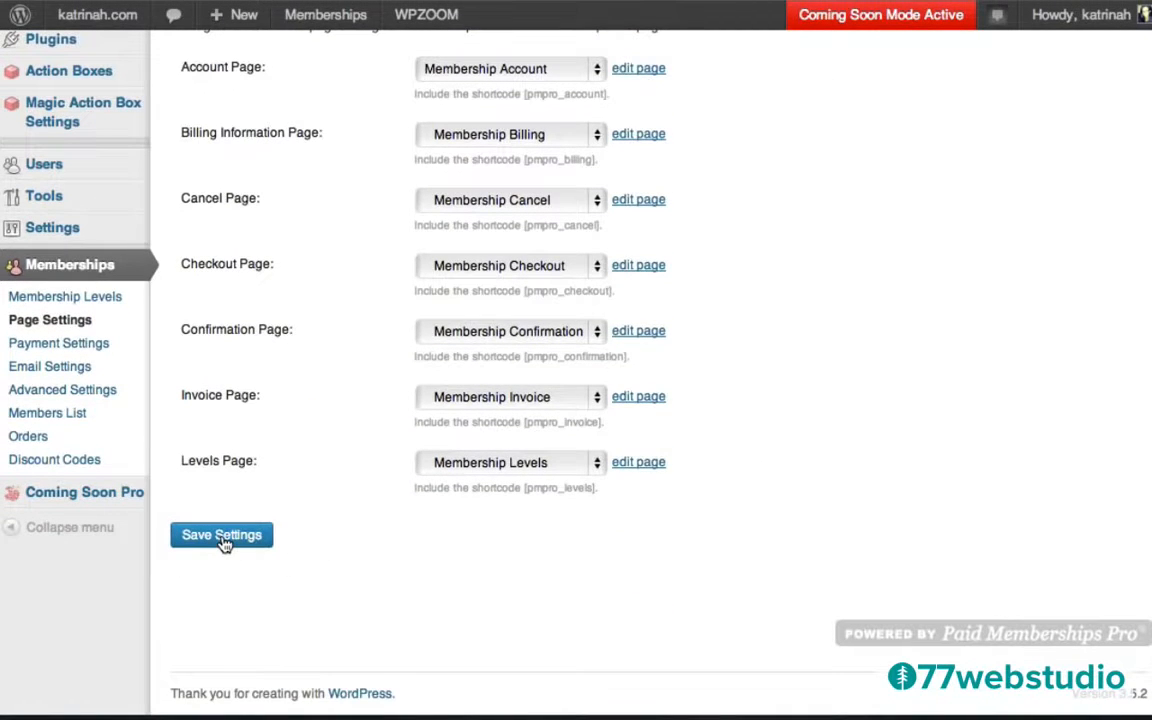
pyautogui.click(222, 537)
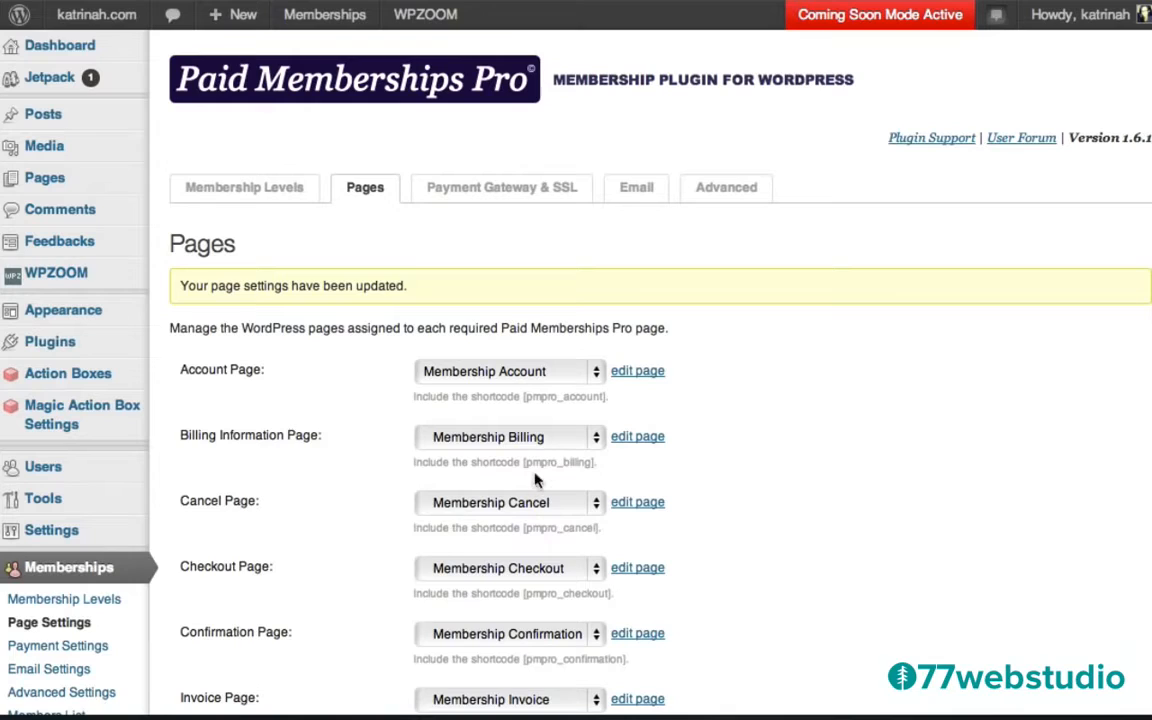
# Add a new membership level named 'VIP Insiders'.
pyautogui.click(243, 190)
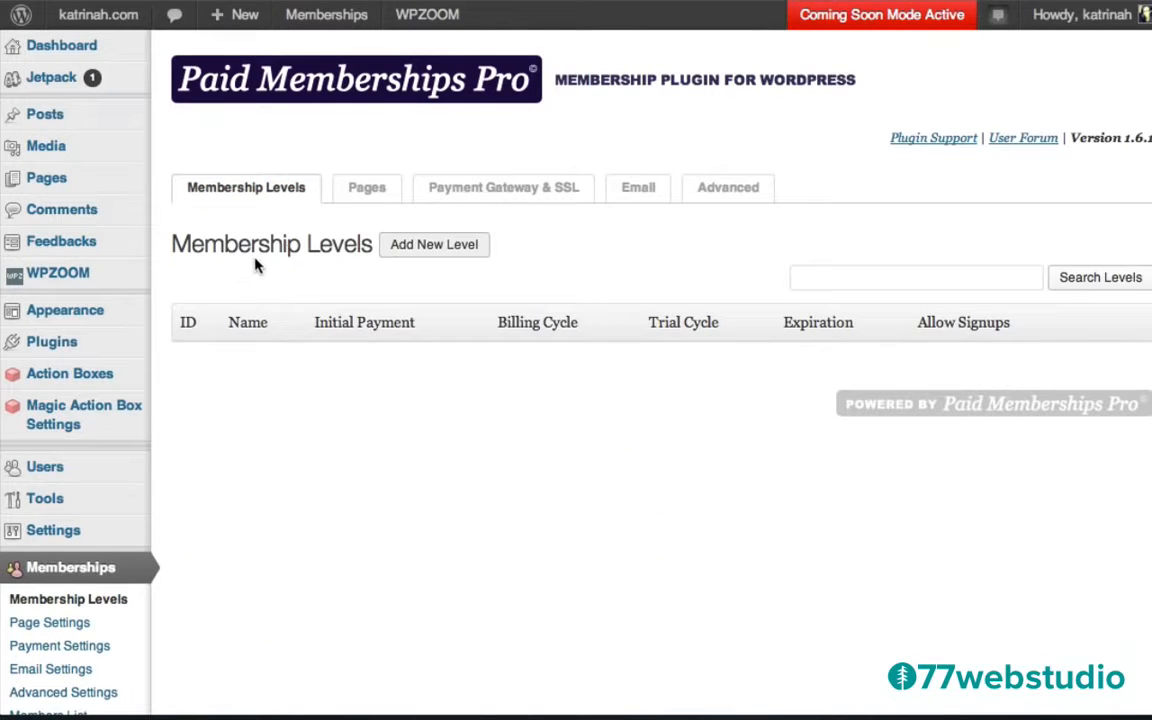
pyautogui.click(424, 253)
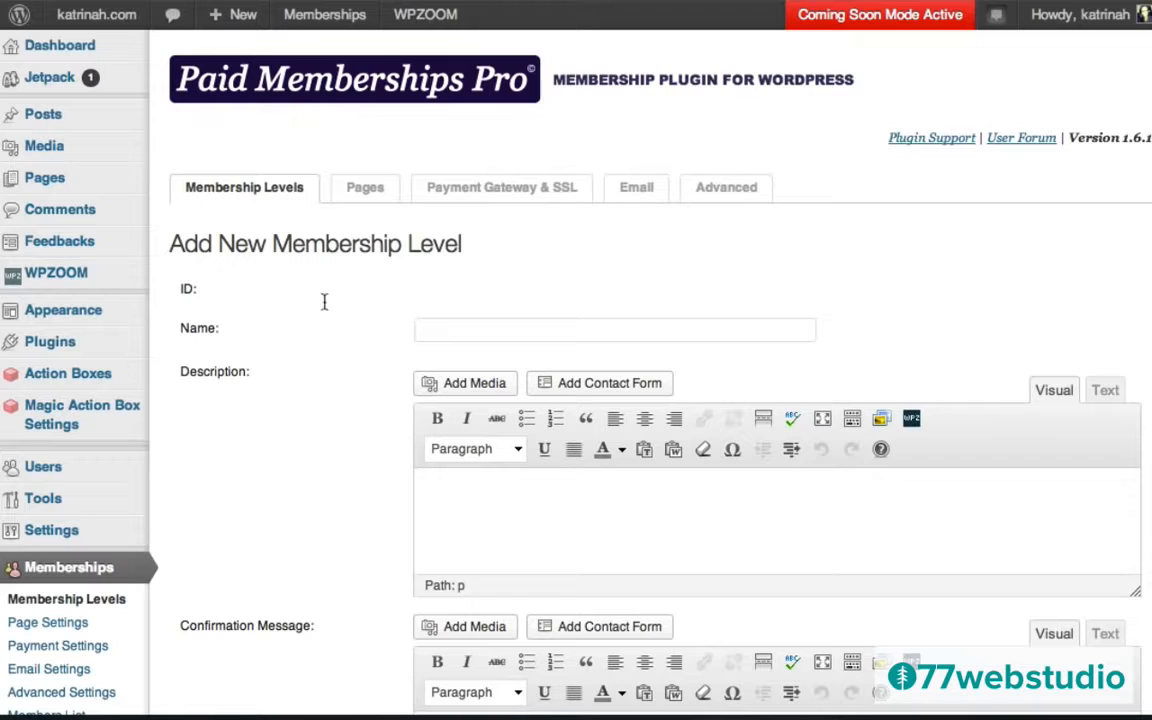
pyautogui.click(435, 329)
pyautogui.write('VIP Insiders')
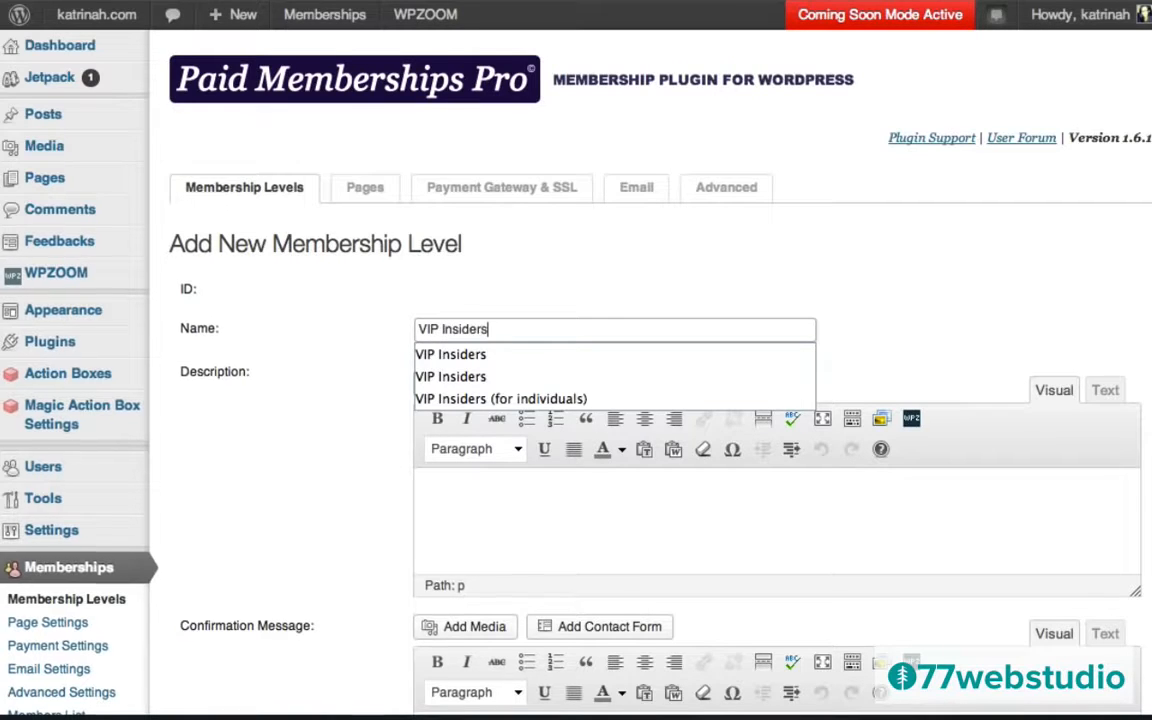
pyautogui.click(370, 444)
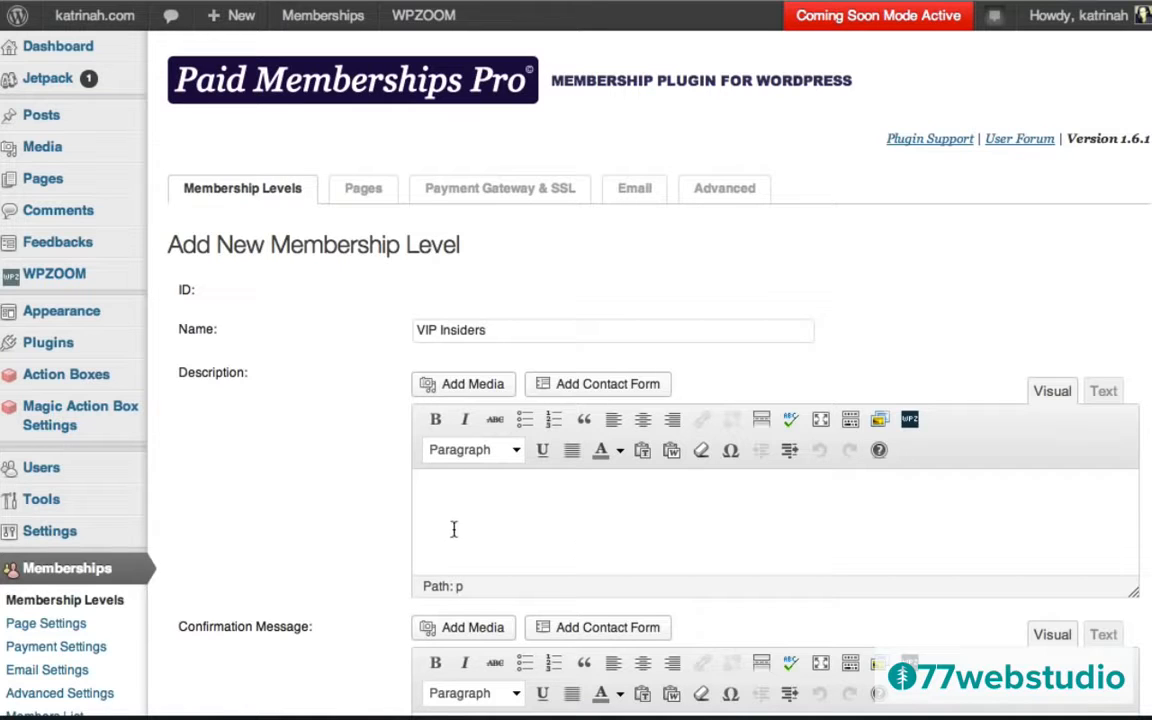
# Paste the level description and a 'Thank you for joining' confirmation message.
pyautogui.write('Join our VIP Insiders members group & get exclusive tips and behind-the-scenes interviews with leading experts.')
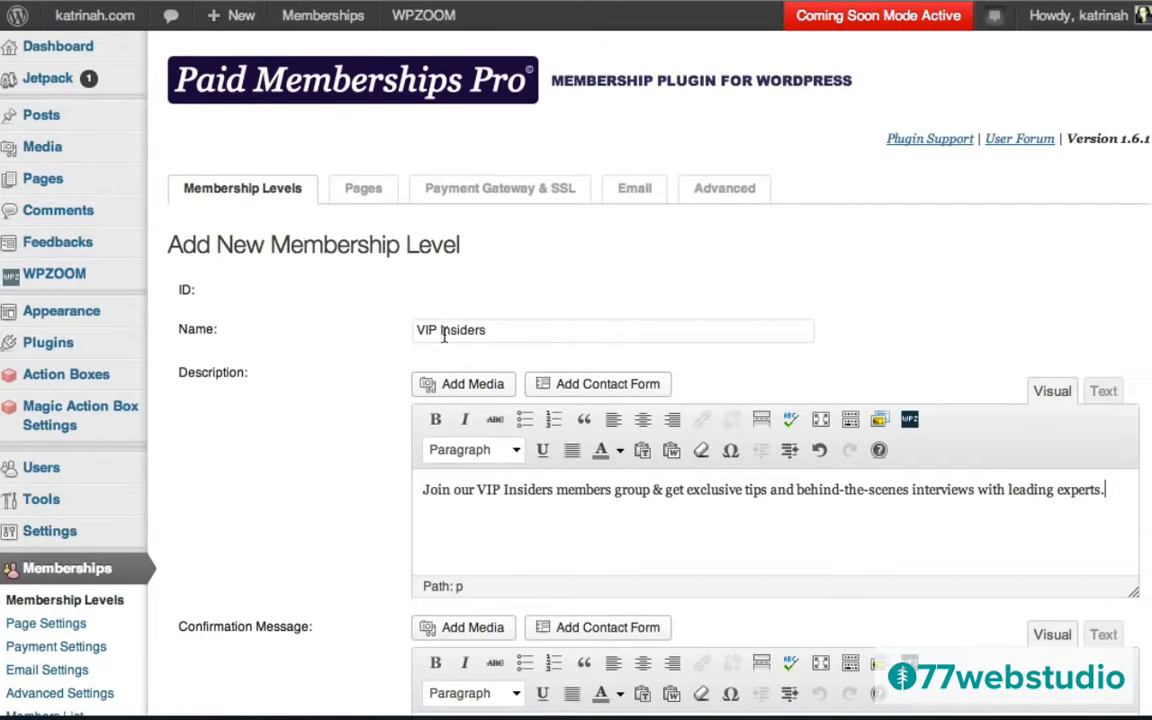
pyautogui.scroll(-3, 350, 478)
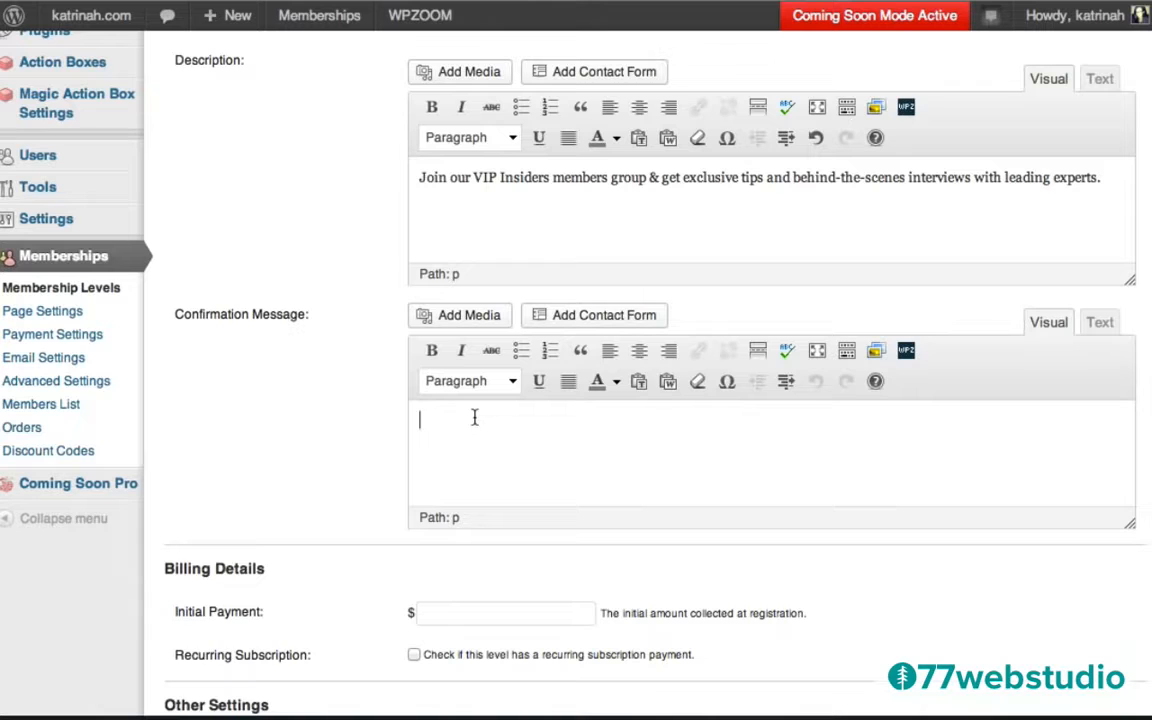
pyautogui.write('Thank you for joining & welcome to the VIP Insiders community!')
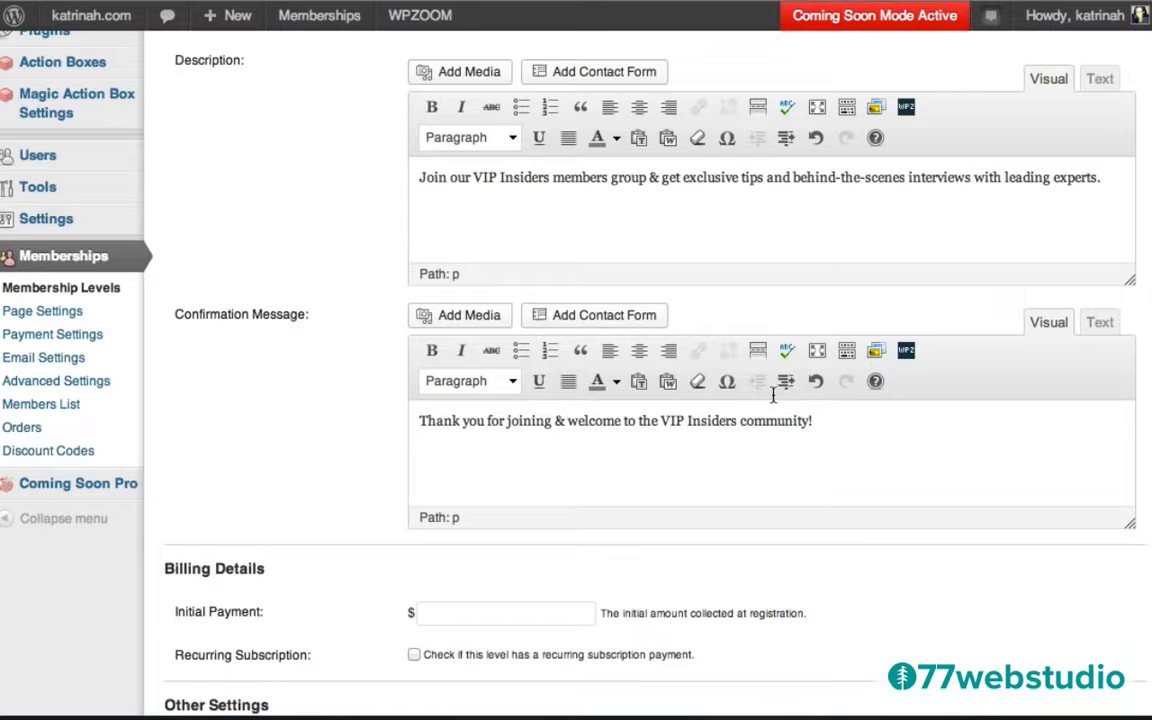
pyautogui.scroll(-5, 366, 442)
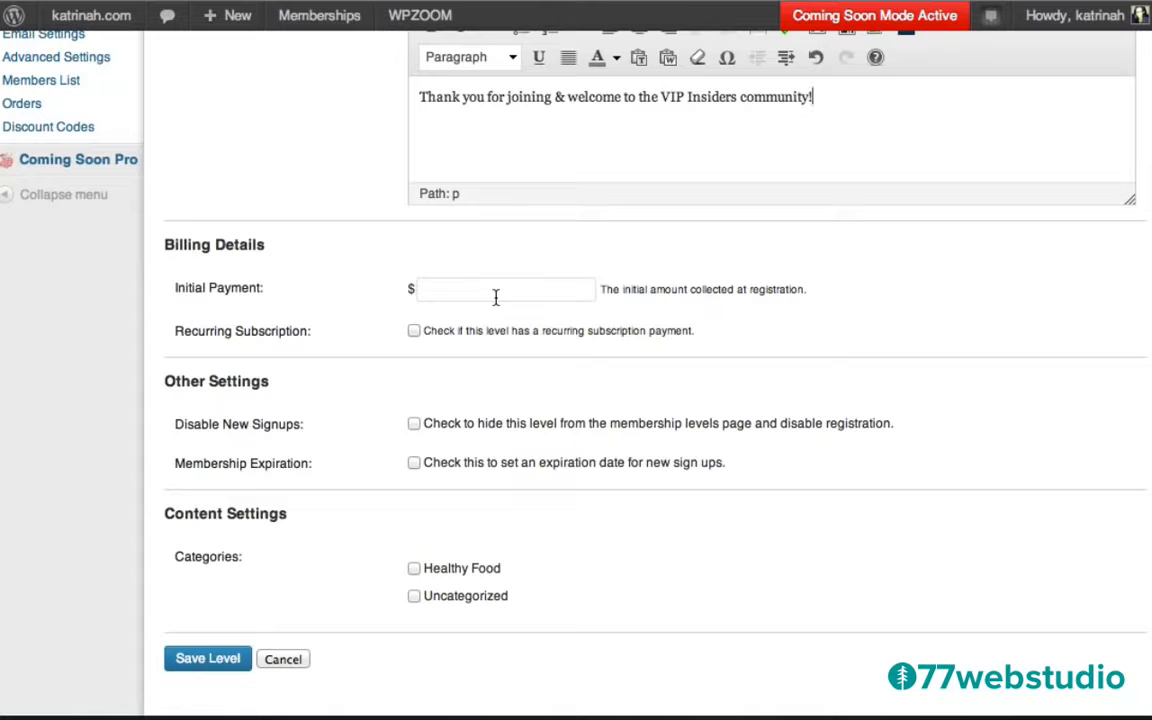
# Set a $10 initial payment and make the level a recurring subscription.
pyautogui.click(456, 293)
pyautogui.write('10')
pyautogui.click(630, 297)
pyautogui.moveTo(599, 290); pyautogui.dragTo(816, 293)
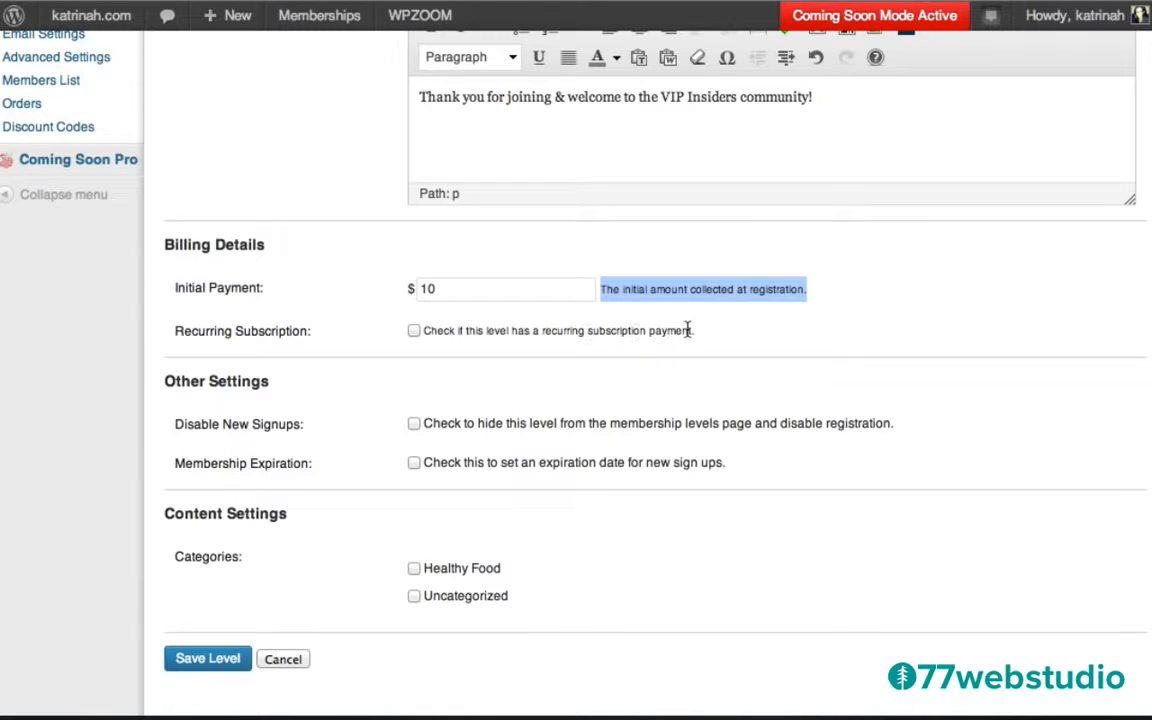
pyautogui.click(414, 331)
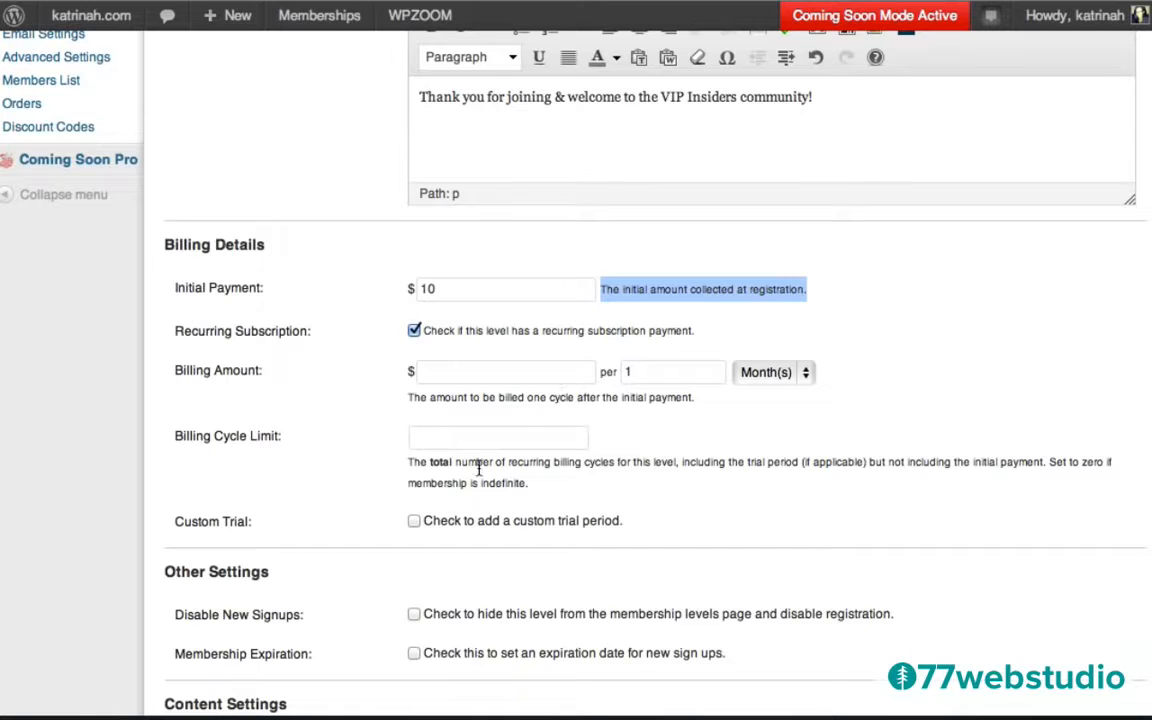
pyautogui.click(581, 427)
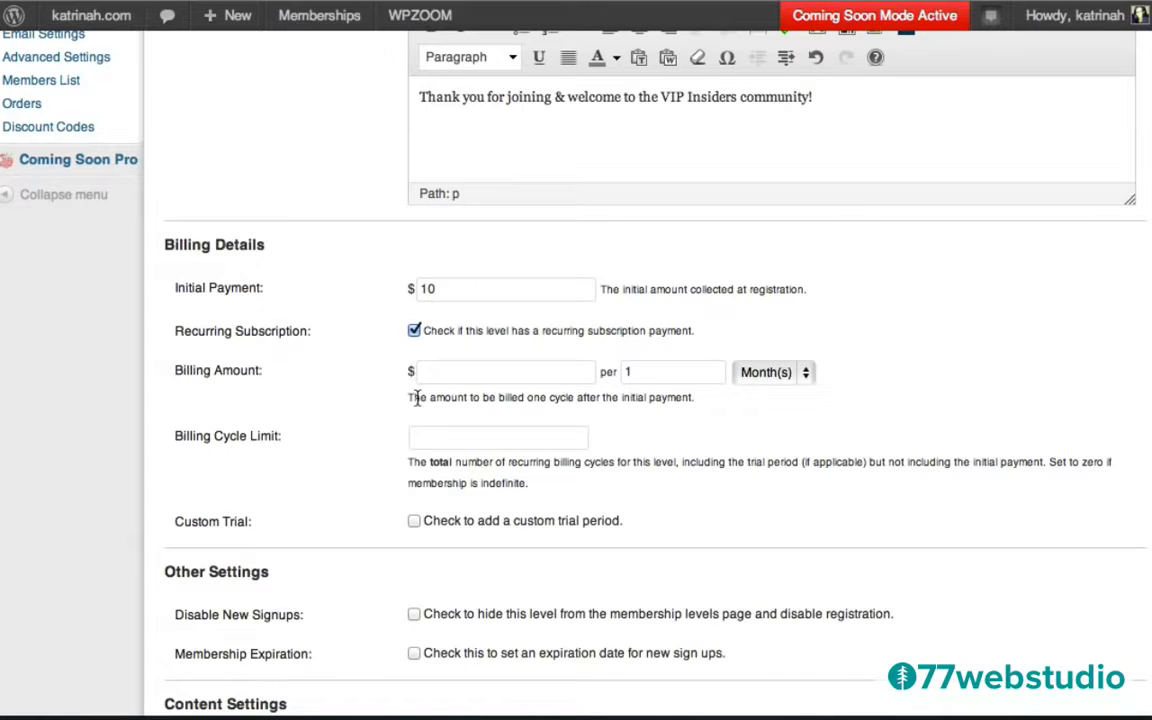
# Bill a recurring $10 every 1 Month(s).
pyautogui.click(552, 371)
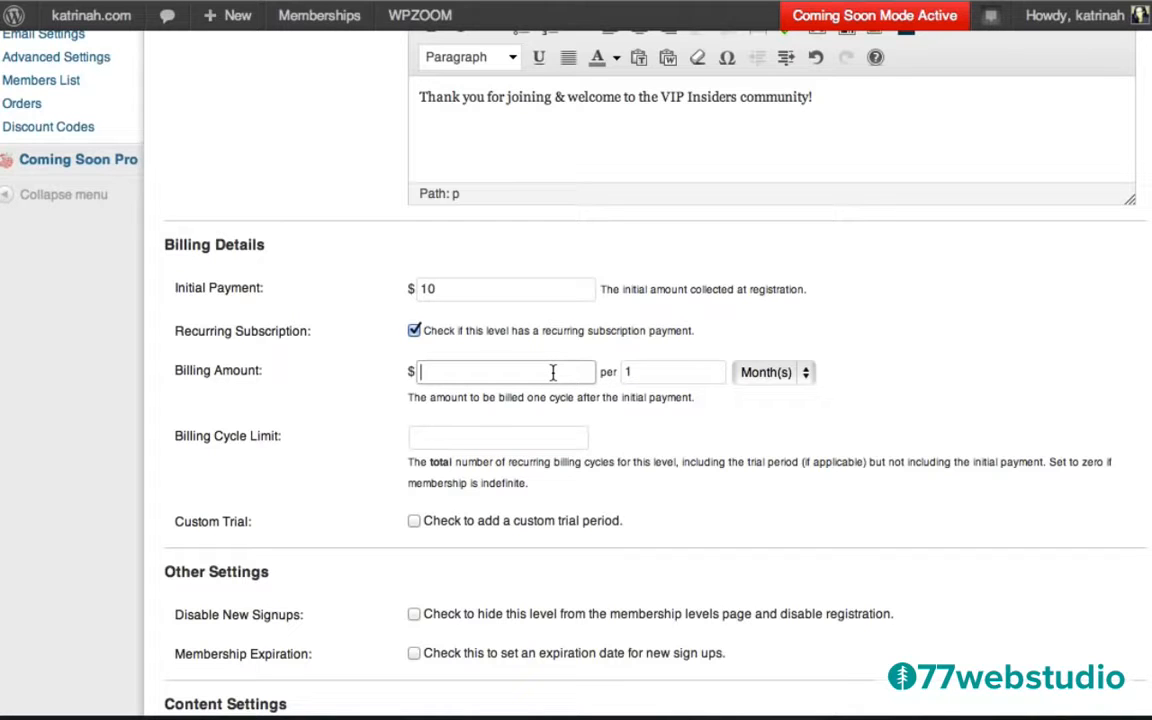
pyautogui.write('10')
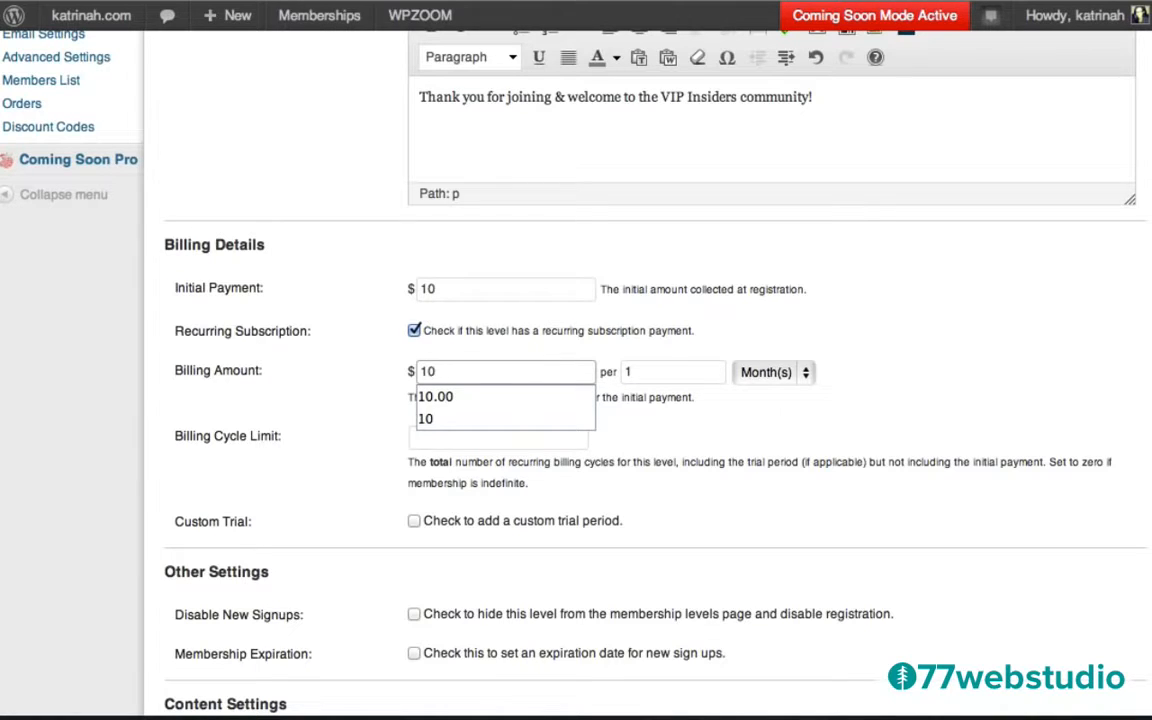
pyautogui.click(363, 397)
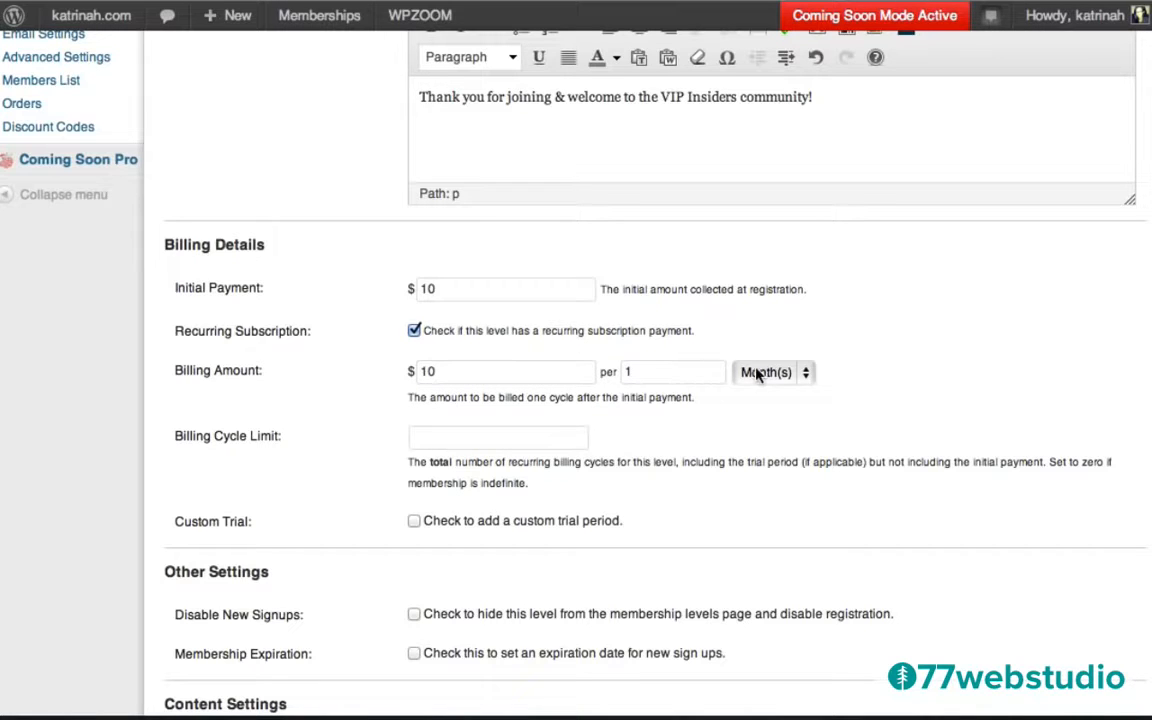
pyautogui.click(663, 369)
pyautogui.click(762, 373)
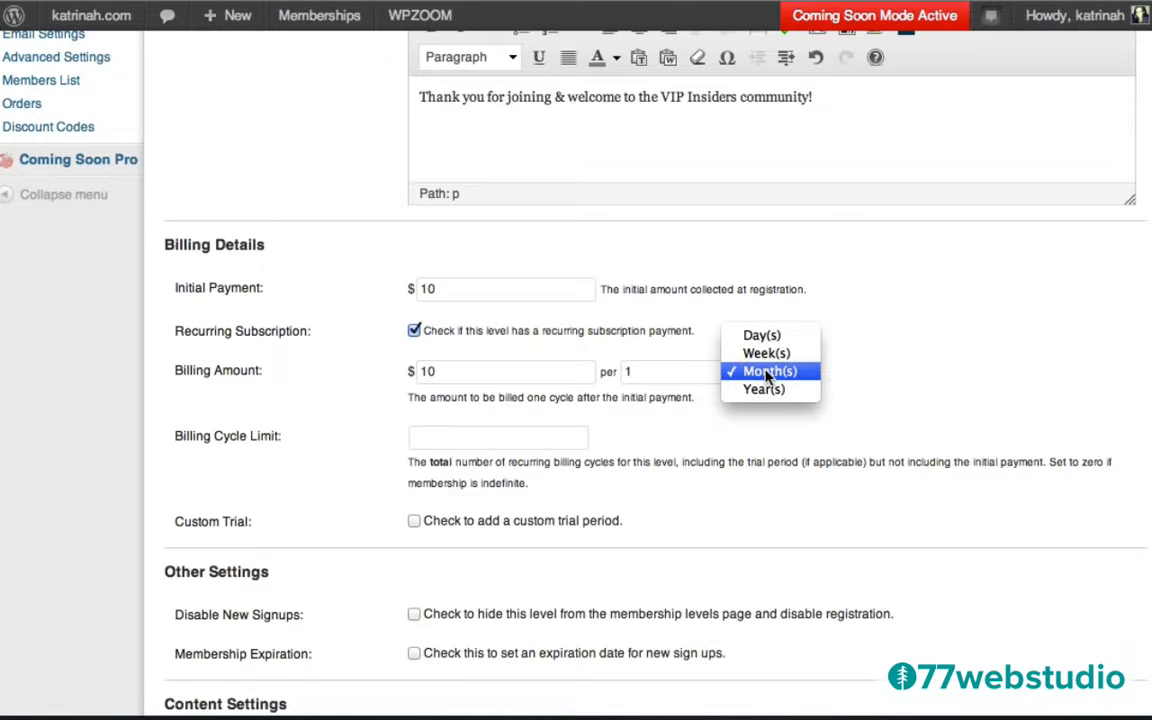
pyautogui.click(768, 373)
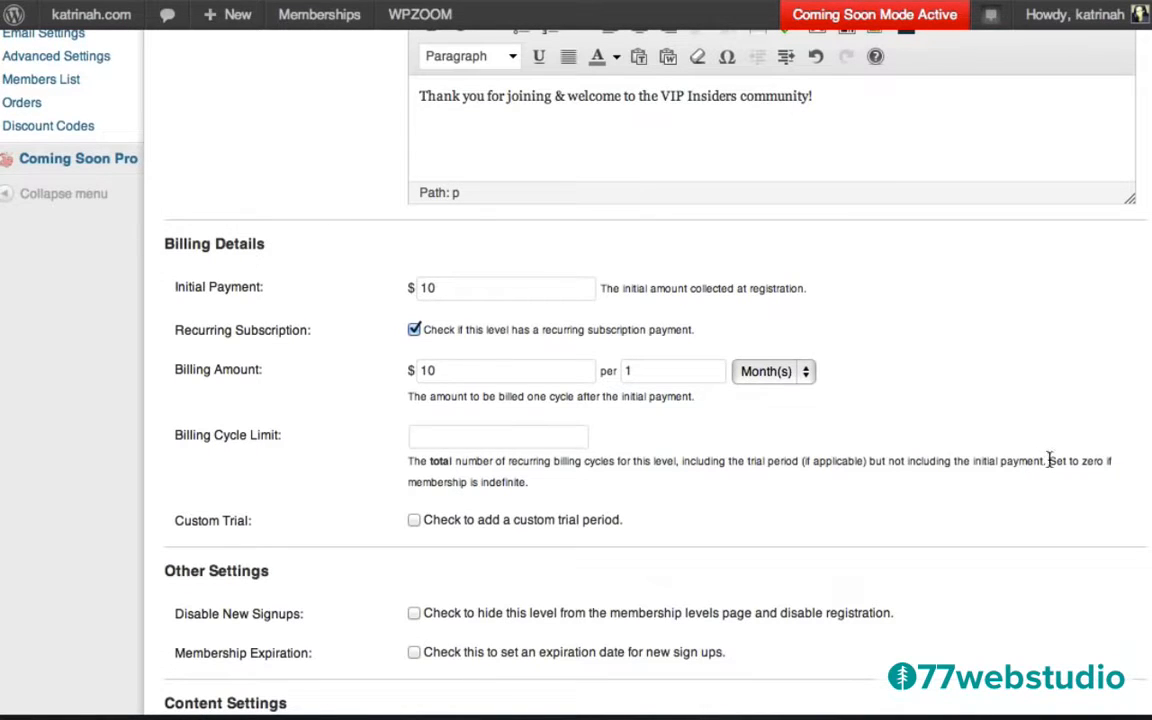
pyautogui.moveTo(1049, 460); pyautogui.dragTo(1130, 475)
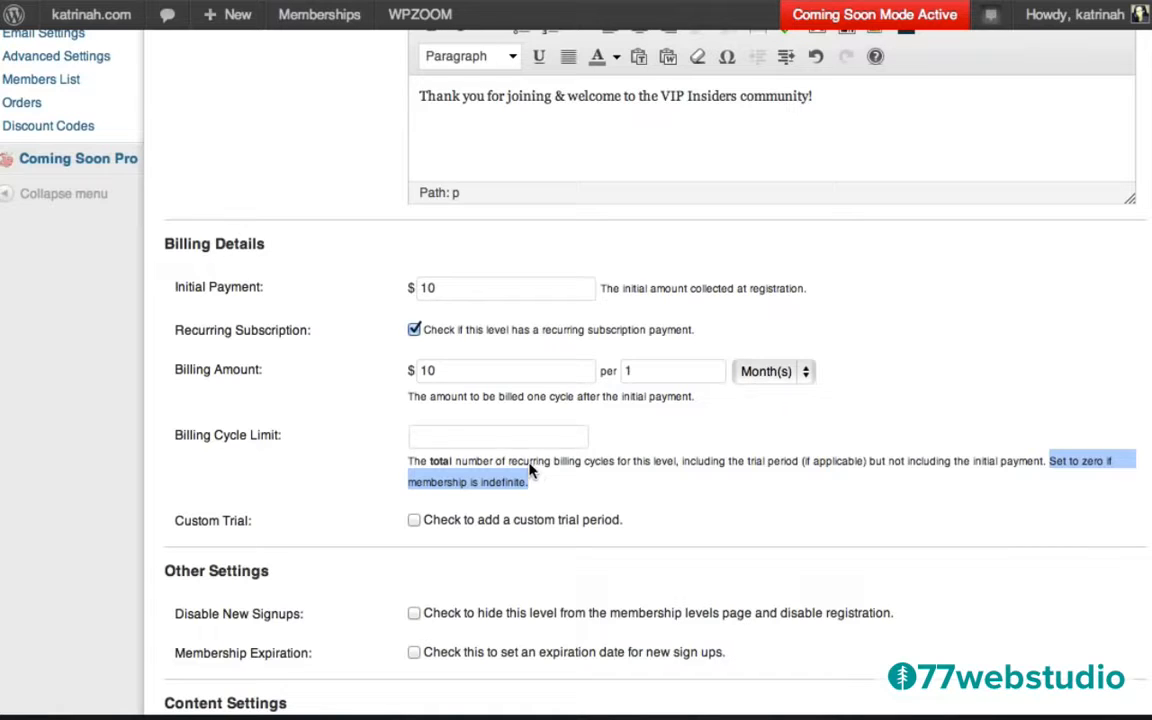
# Set the billing cycle limit to 0 and leave Custom Trial unticked.
pyautogui.click(487, 436)
pyautogui.write('0')
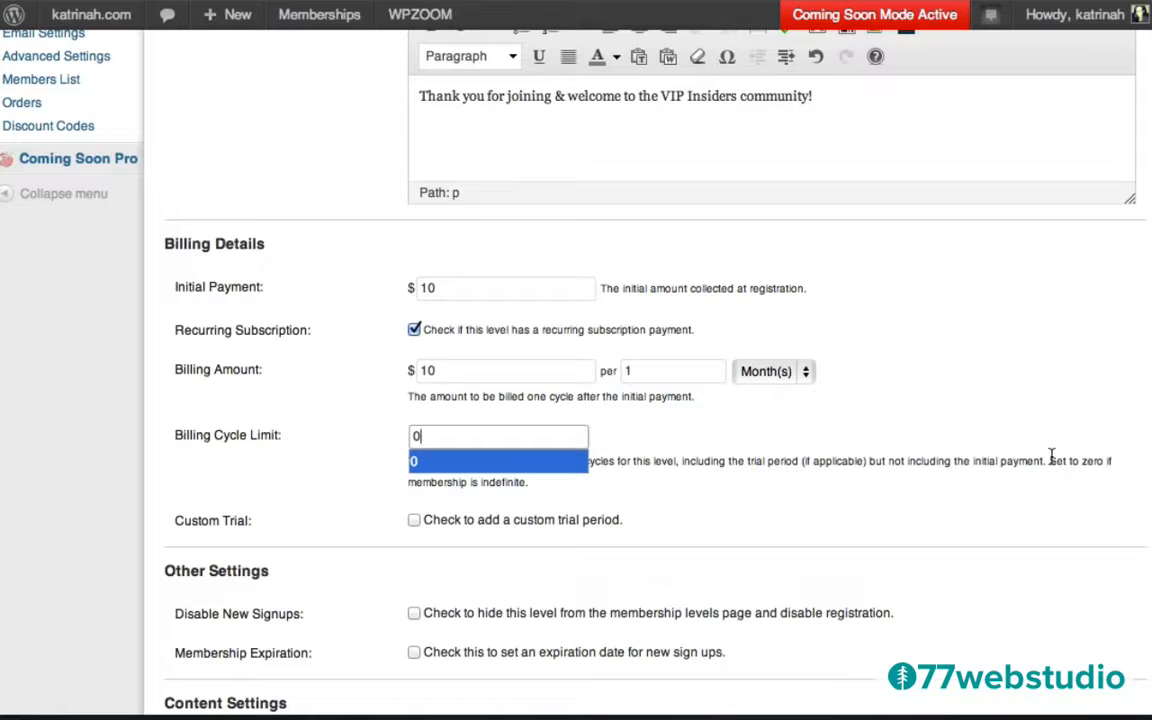
pyautogui.click(560, 462)
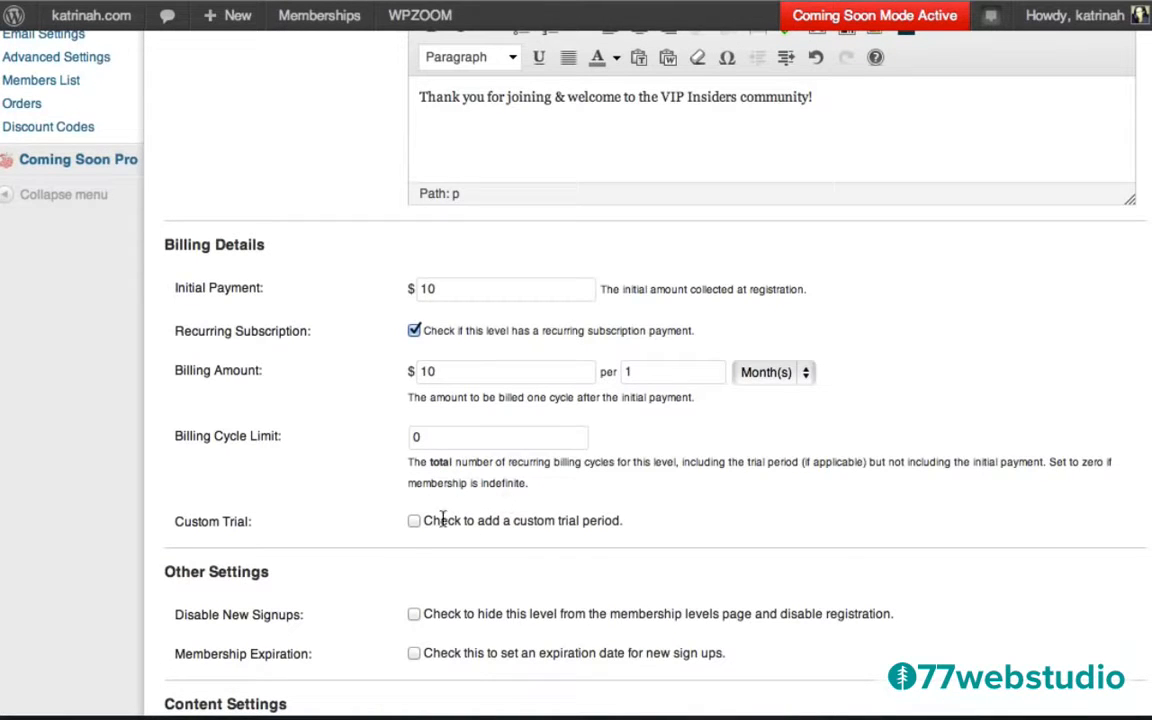
pyautogui.click(414, 522)
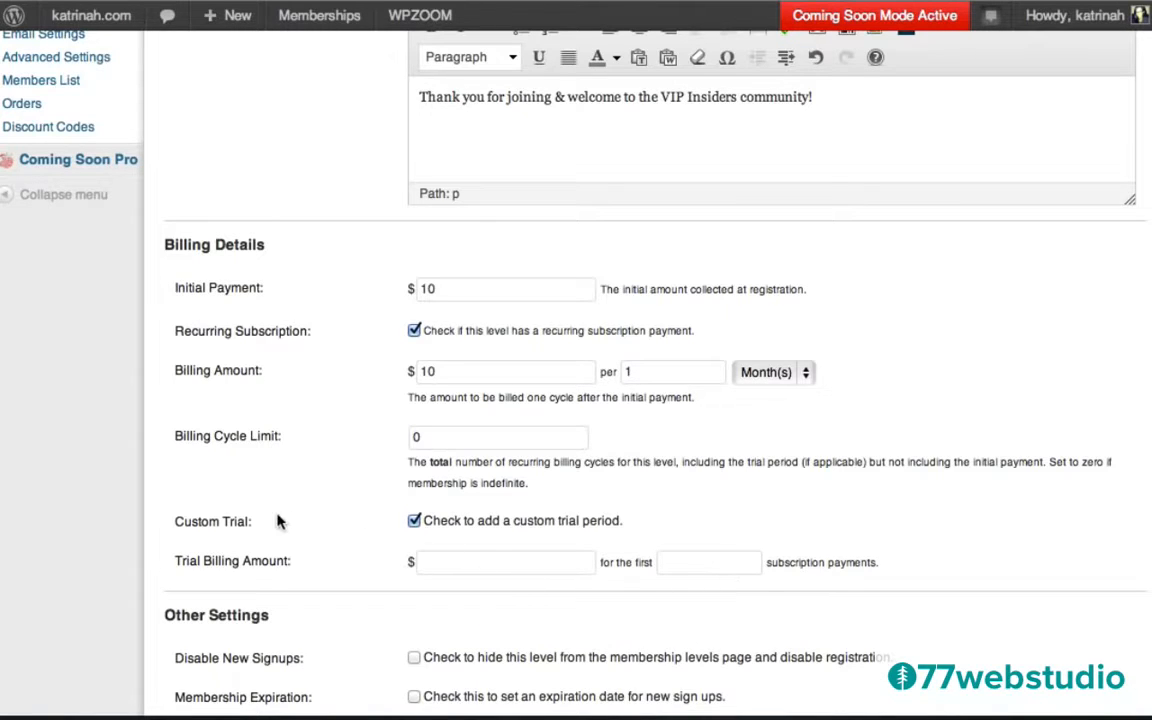
pyautogui.click(415, 522)
pyautogui.scroll(-5, 321, 609)
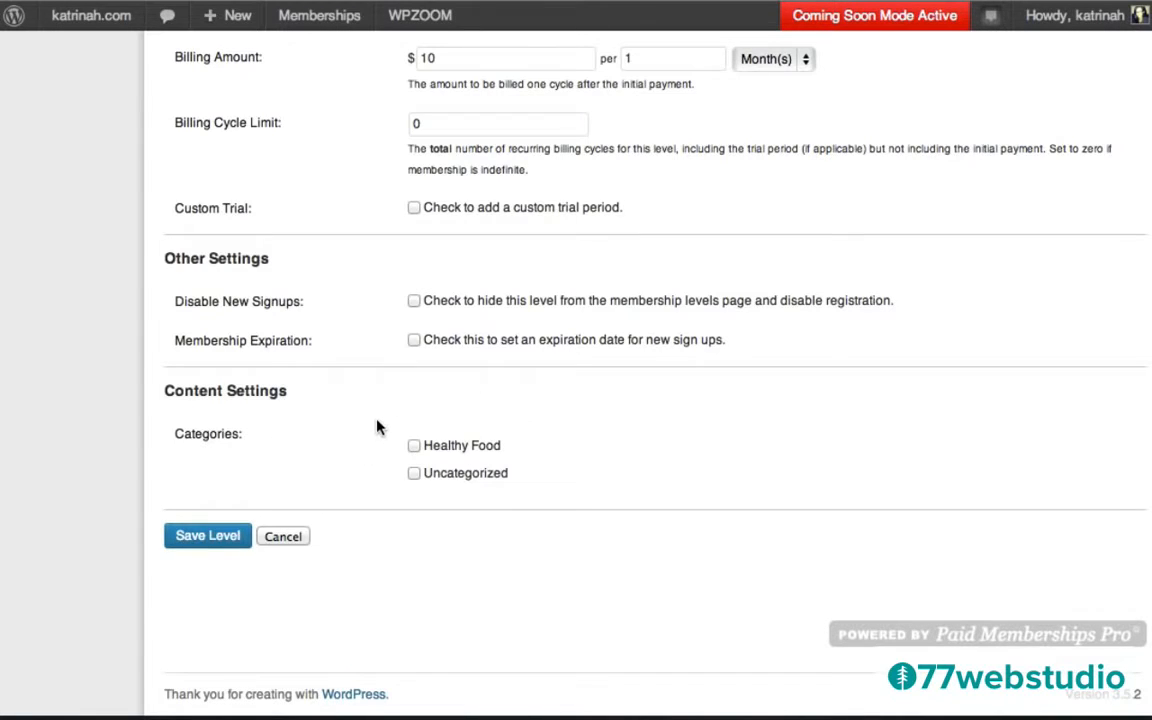
# Save the VIP Insiders level and start a post titled '5-Day Juice Cleanse & Detox (With Recipes & Daily Plan)'.
pyautogui.click(206, 538)
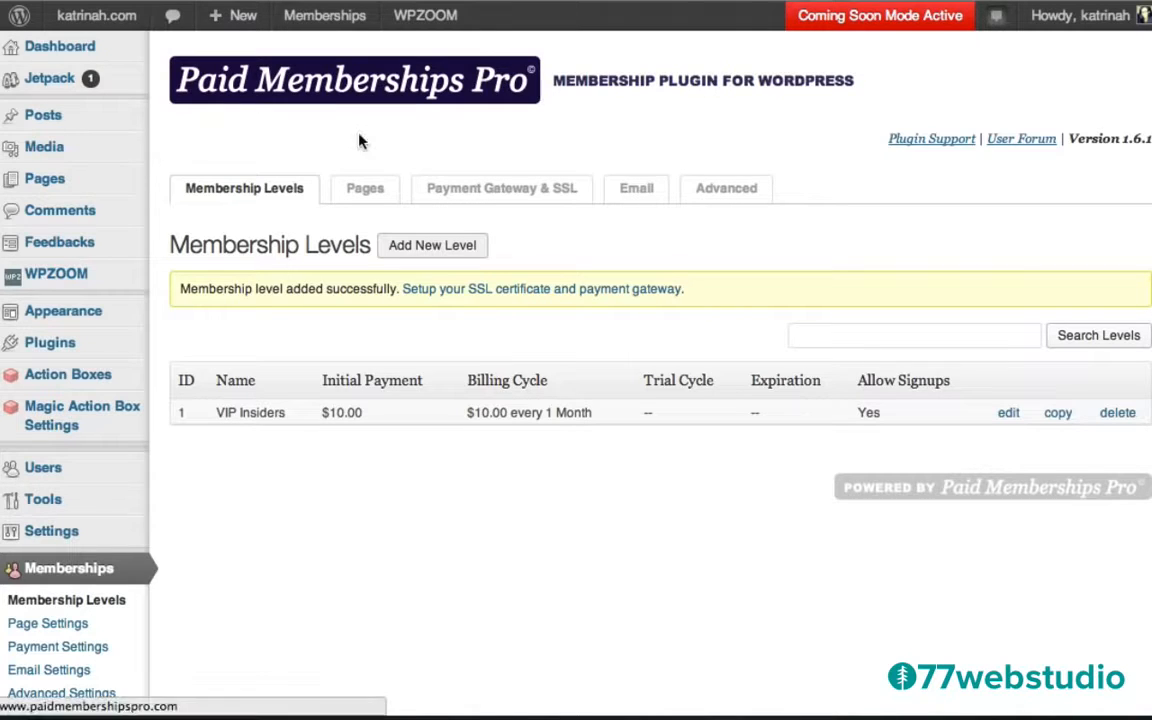
pyautogui.moveTo(64, 121)
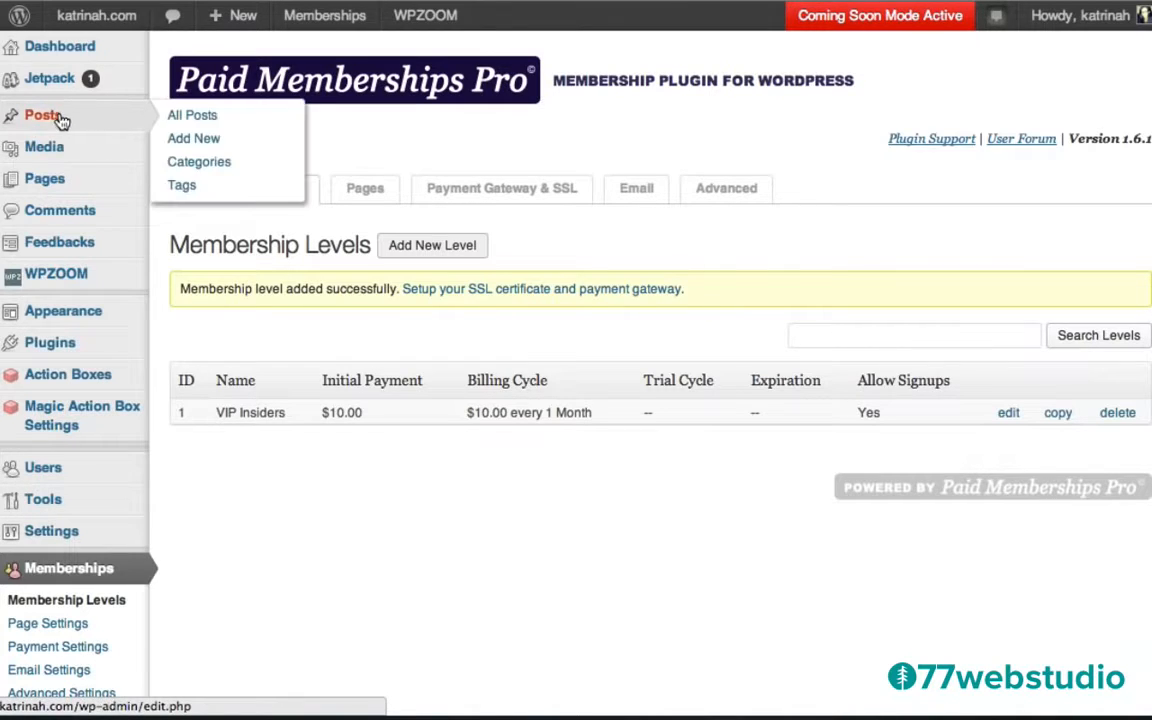
pyautogui.click(192, 139)
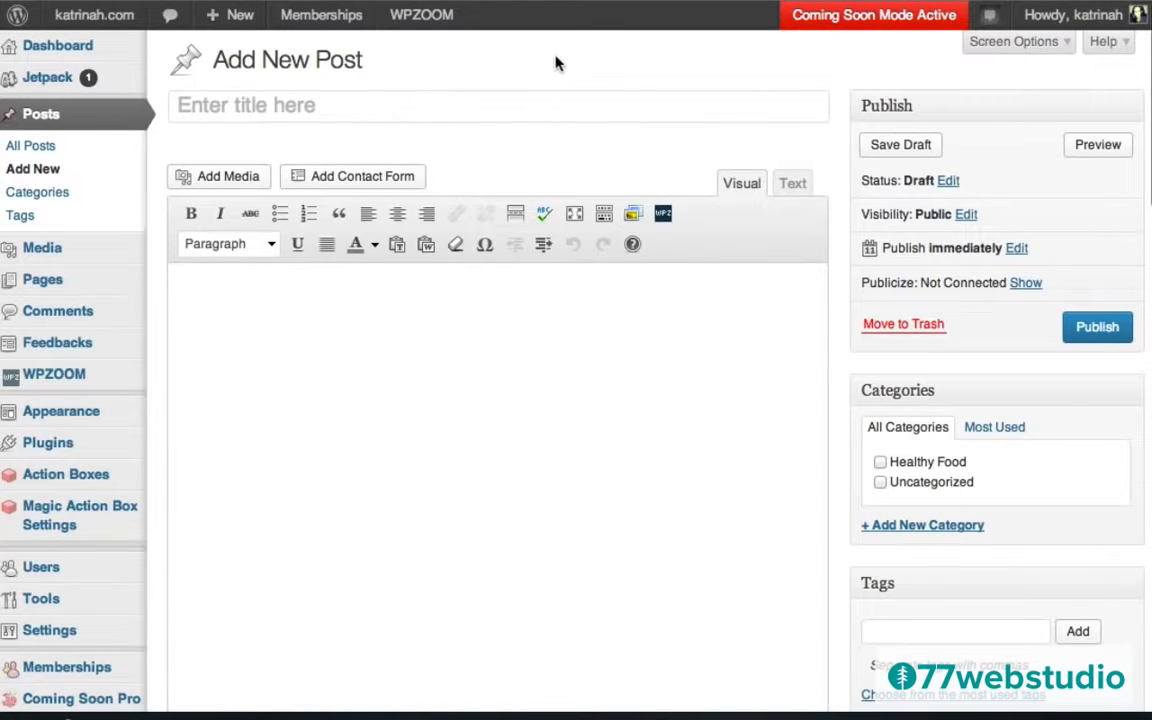
pyautogui.click(198, 102)
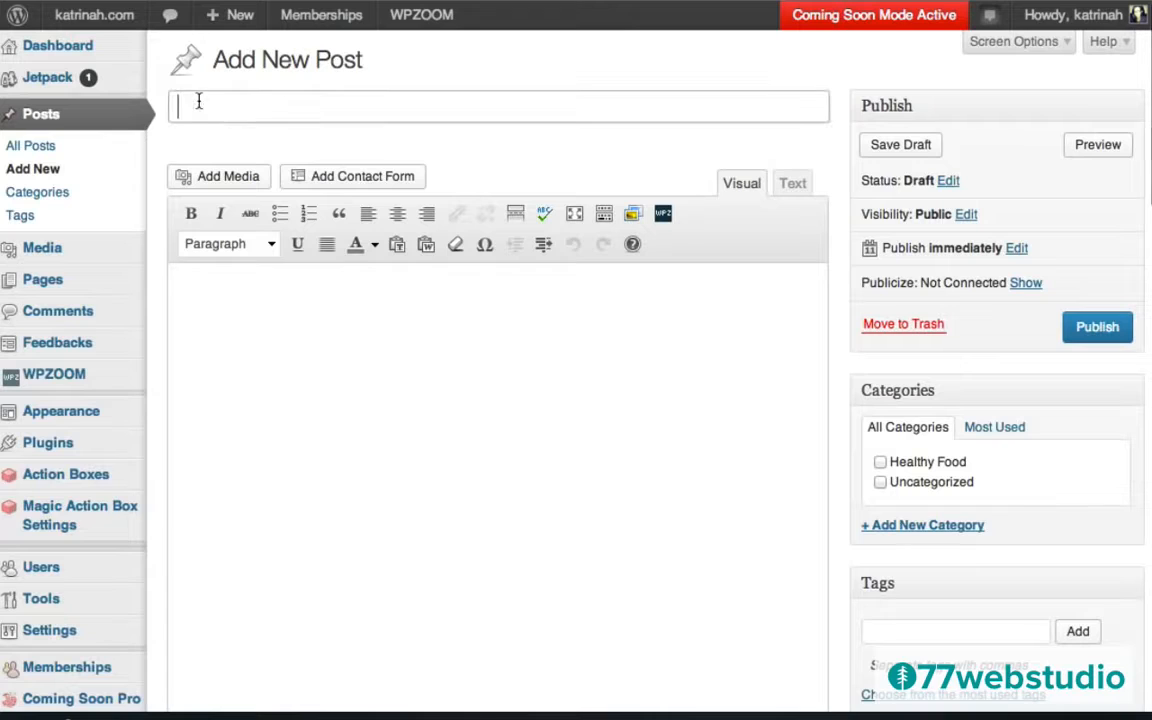
pyautogui.write('5-Day Juice Cleanse & Detox (With Recipes & Daily Plan)')
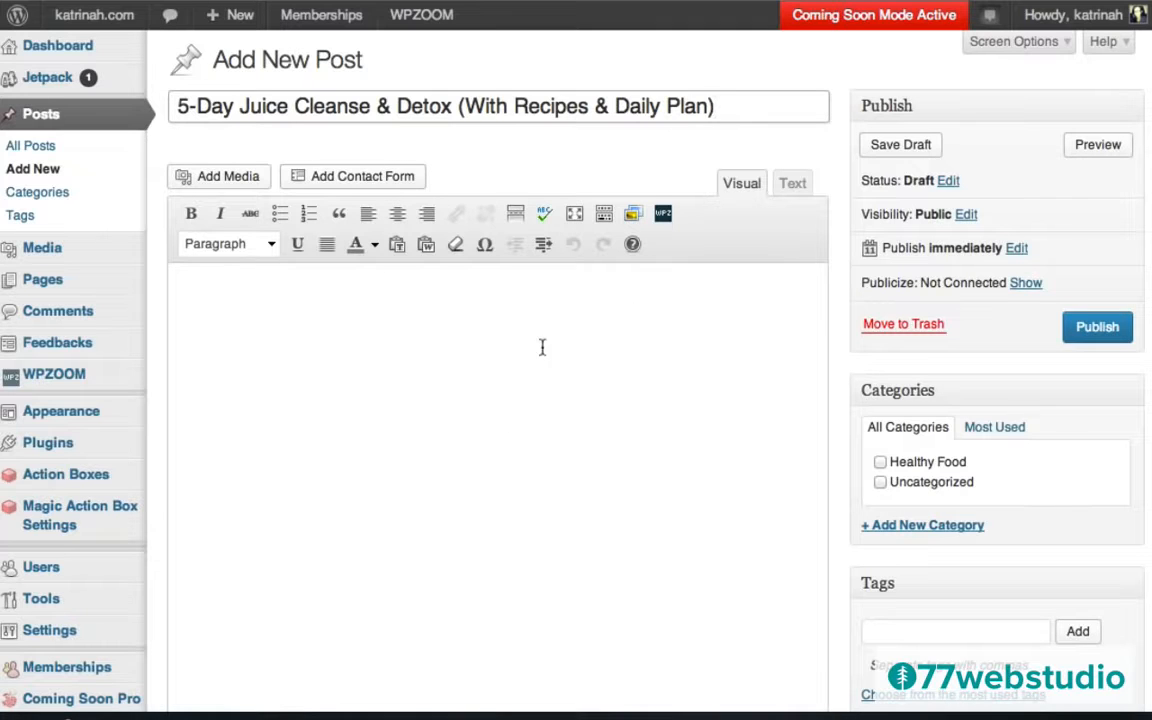
pyautogui.click(243, 307)
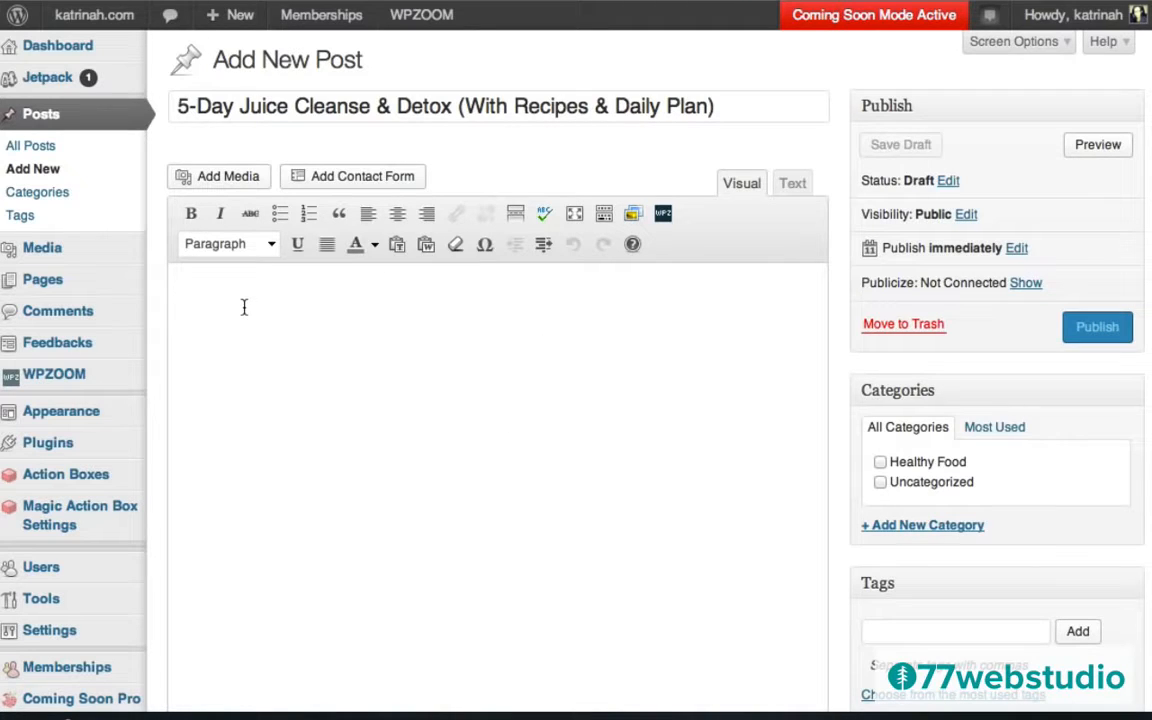
# Insert the green juice photo centred, unlinked, at Full Size 590 × 590.
pyautogui.click(226, 178)
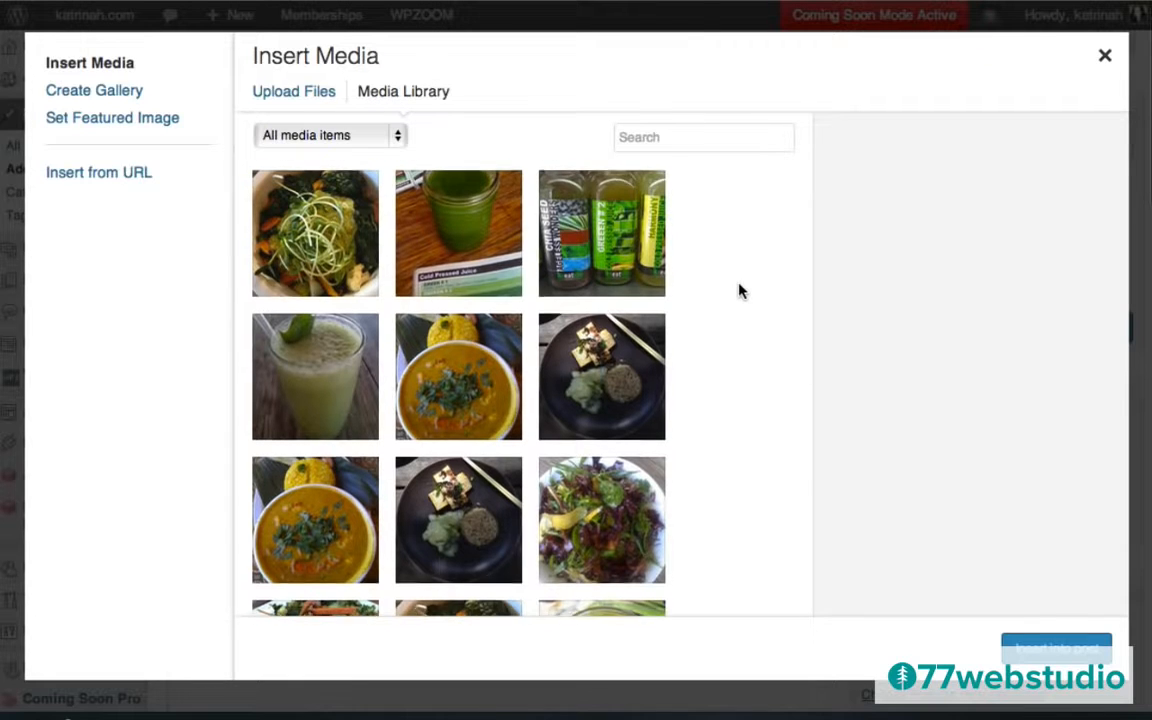
pyautogui.scroll(-5, 740, 291)
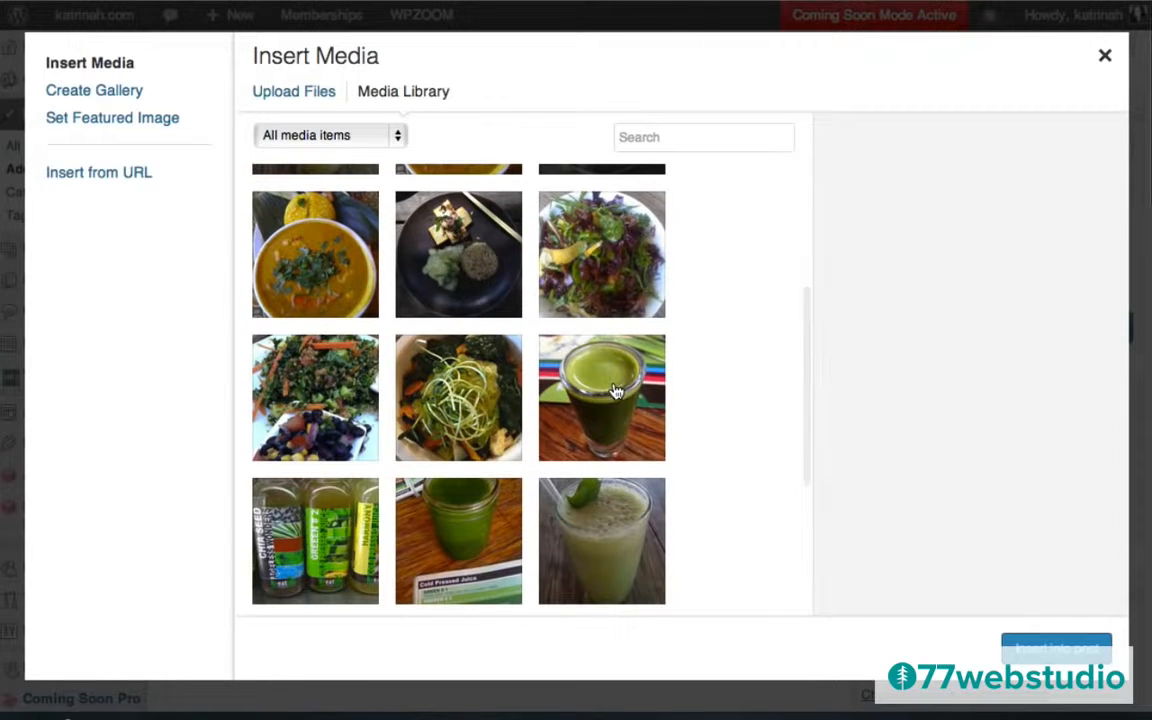
pyautogui.click(616, 391)
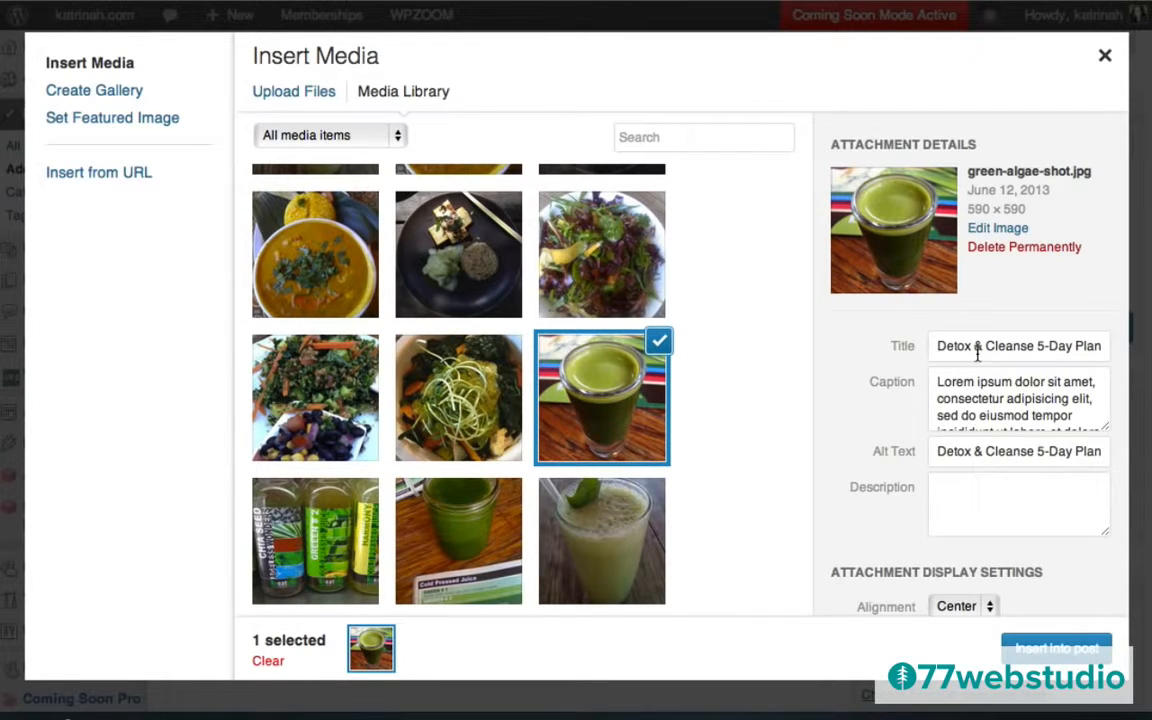
pyautogui.scroll(-2, 867, 507)
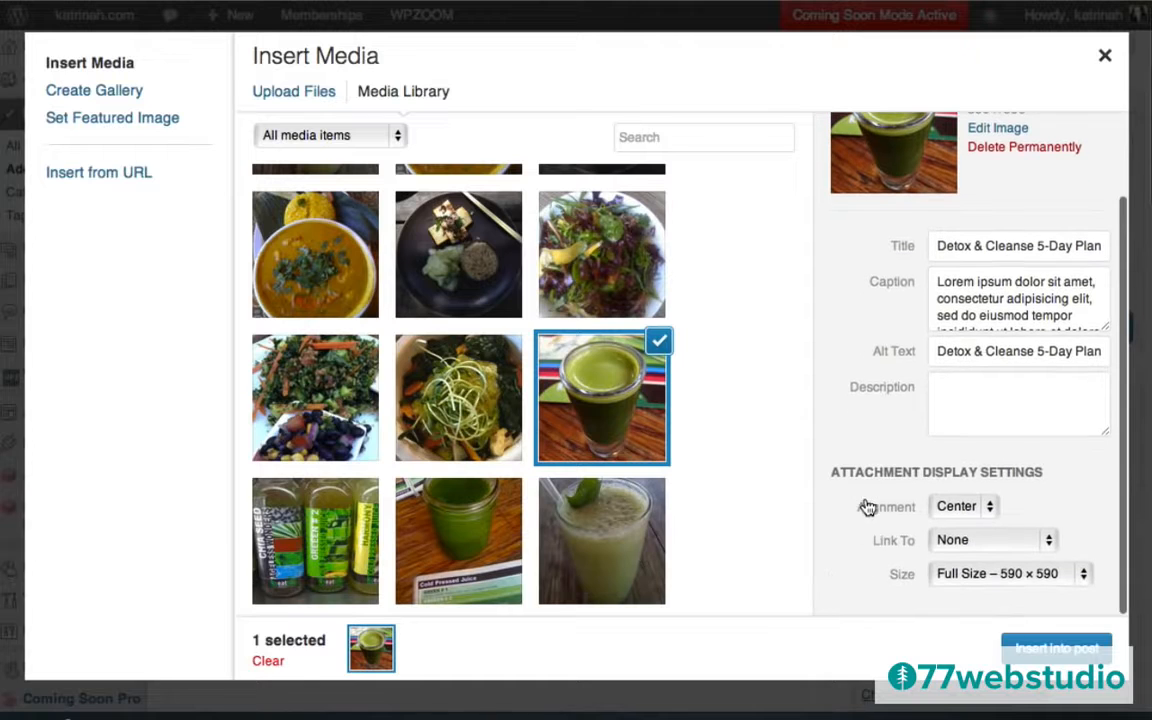
pyautogui.click(952, 509)
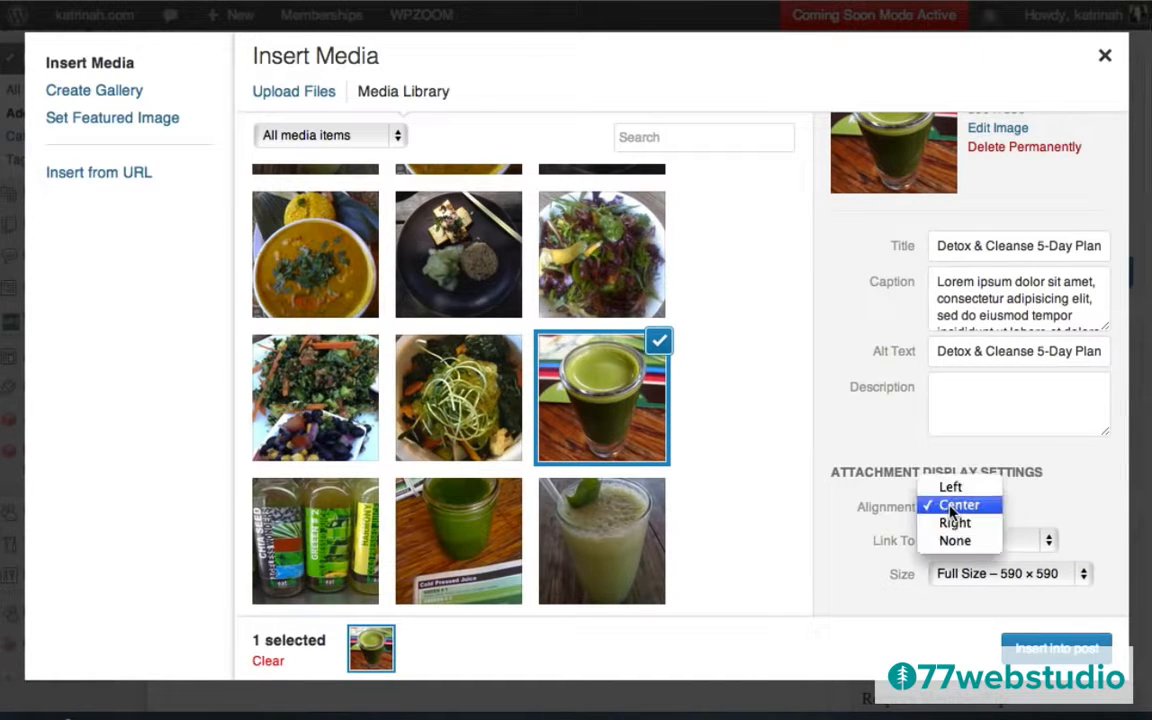
pyautogui.click(952, 512)
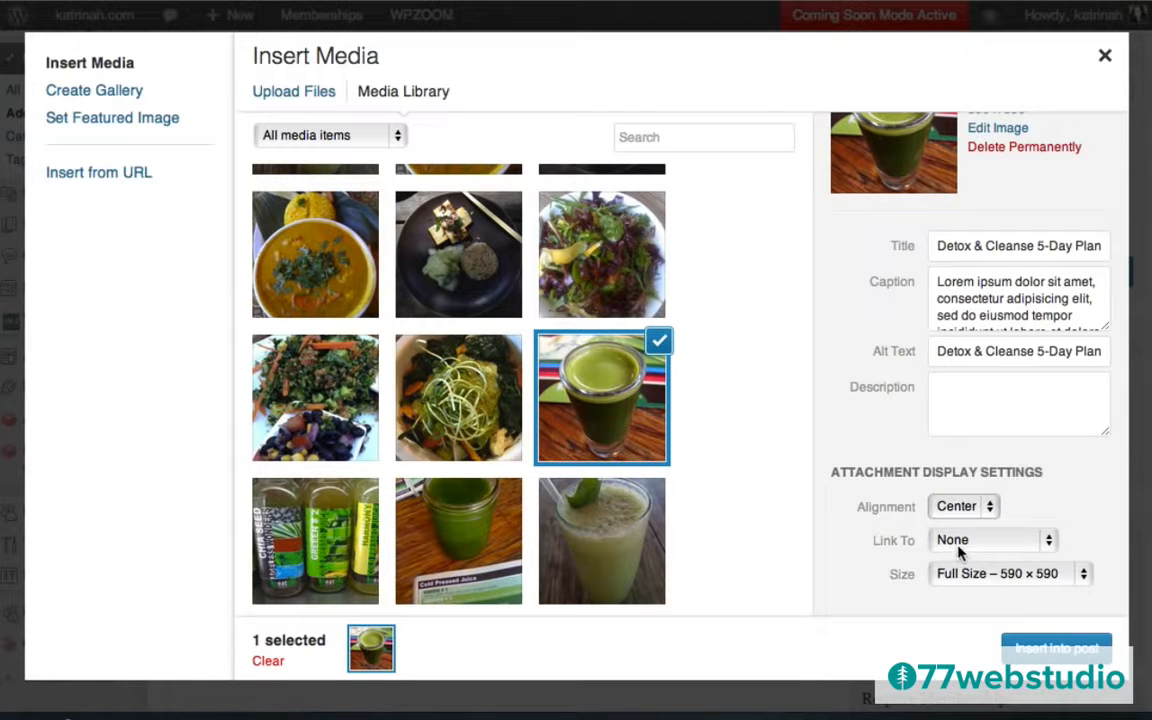
pyautogui.click(960, 545)
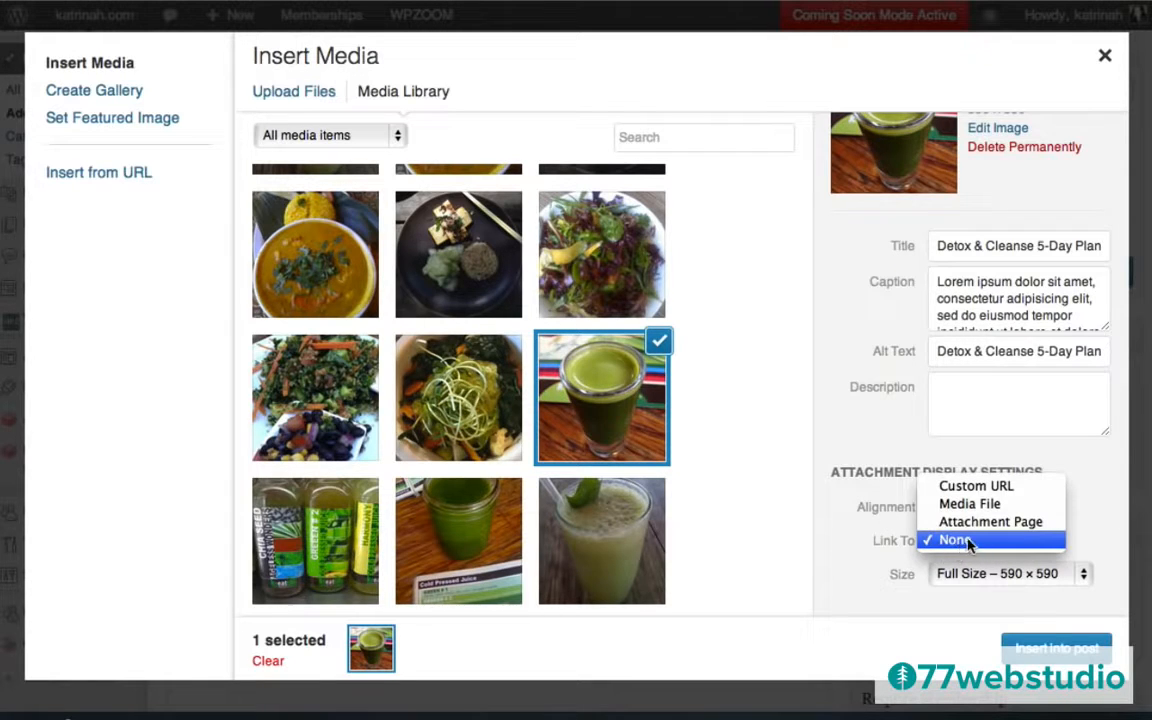
pyautogui.click(957, 540)
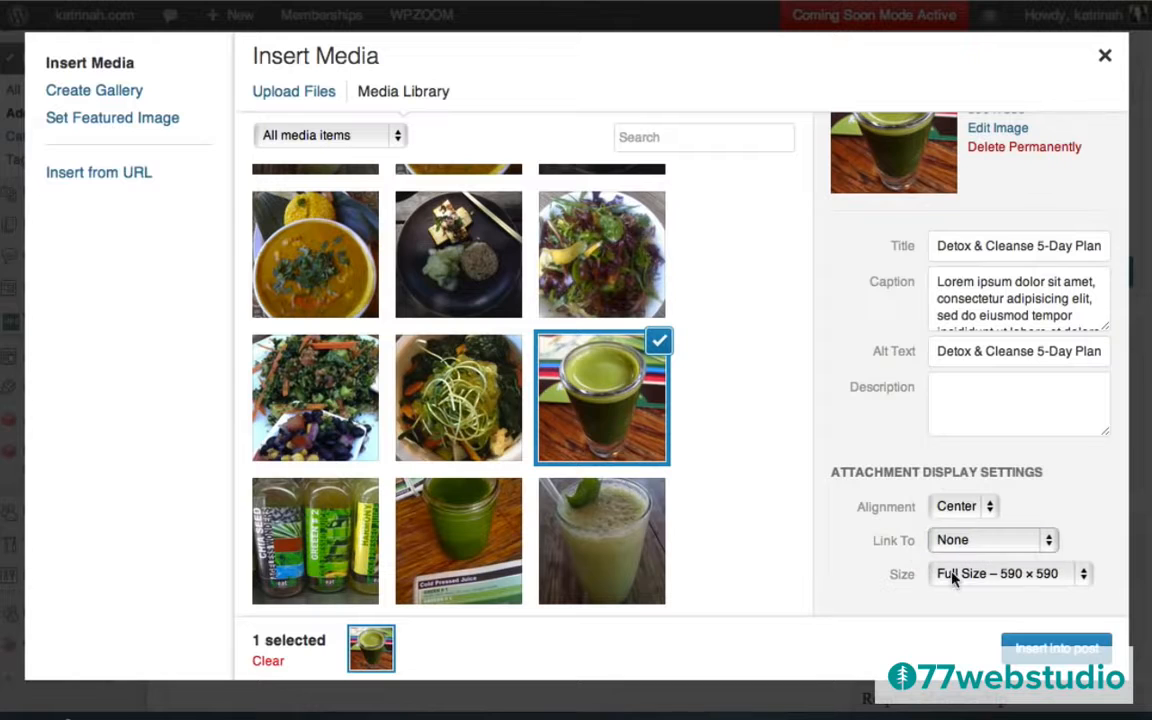
pyautogui.click(955, 580)
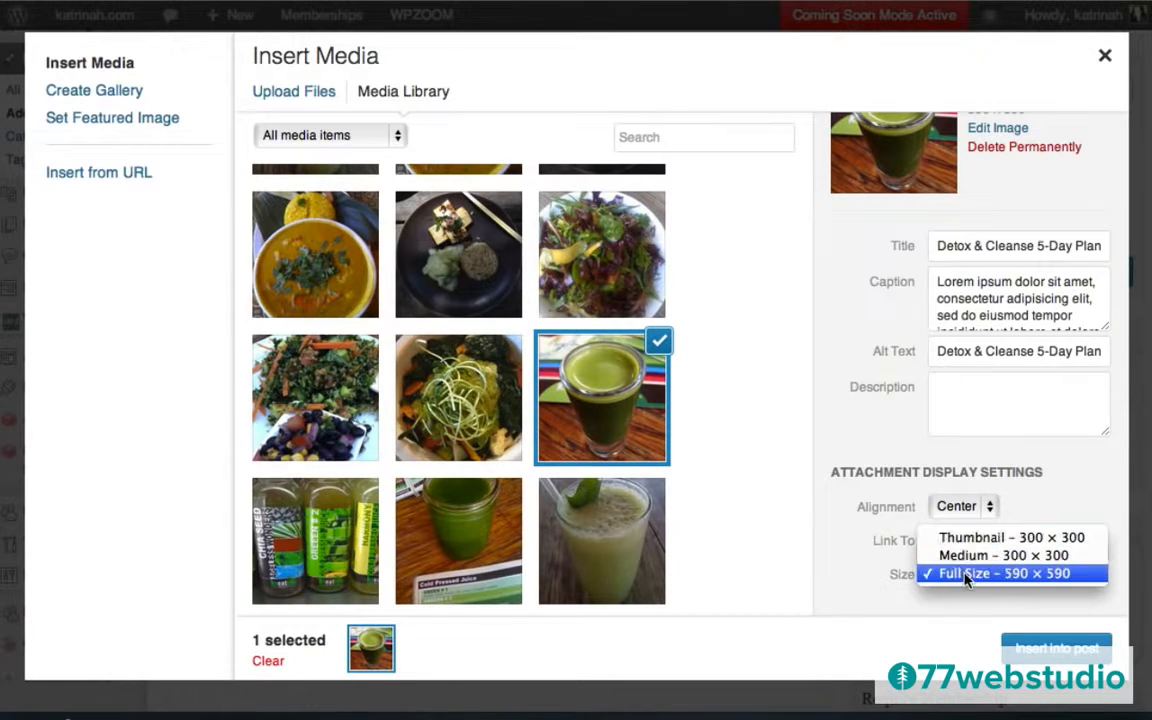
pyautogui.click(965, 573)
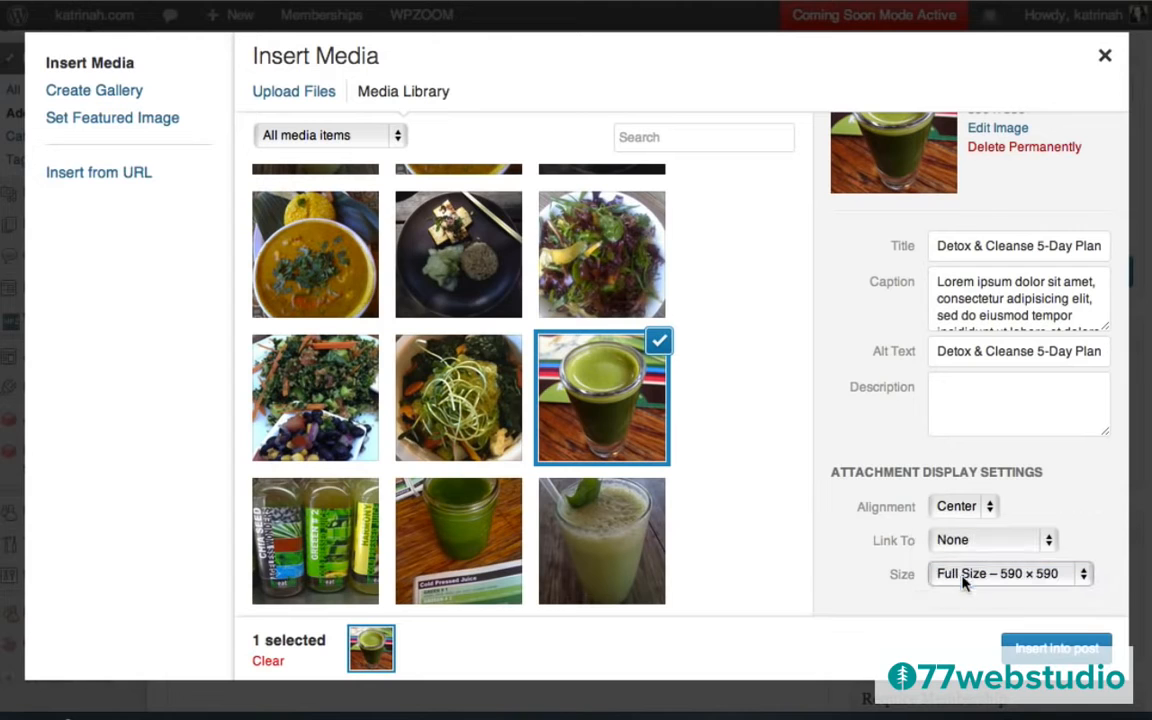
pyautogui.click(1053, 650)
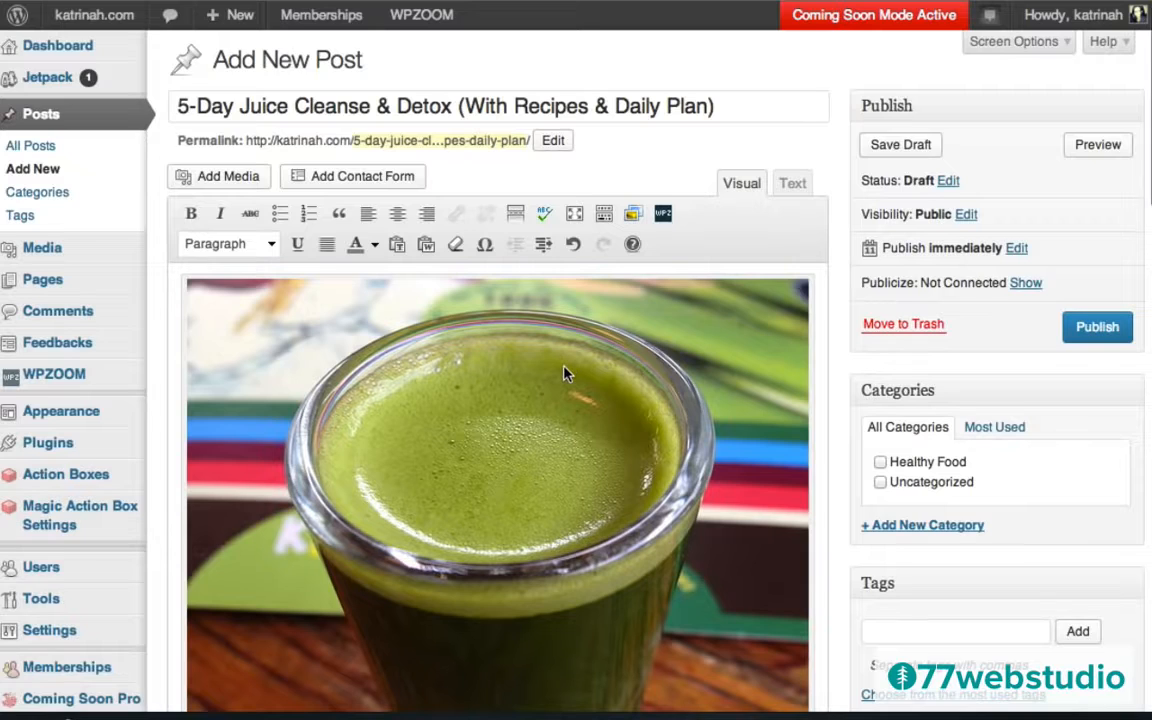
# Scroll the post body below the juice photo and caption to the Lorem ipsum paragraphs.
pyautogui.scroll(-4, 566, 372)
pyautogui.scroll(-1, 531, 477)
pyautogui.scroll(-10, 531, 477)
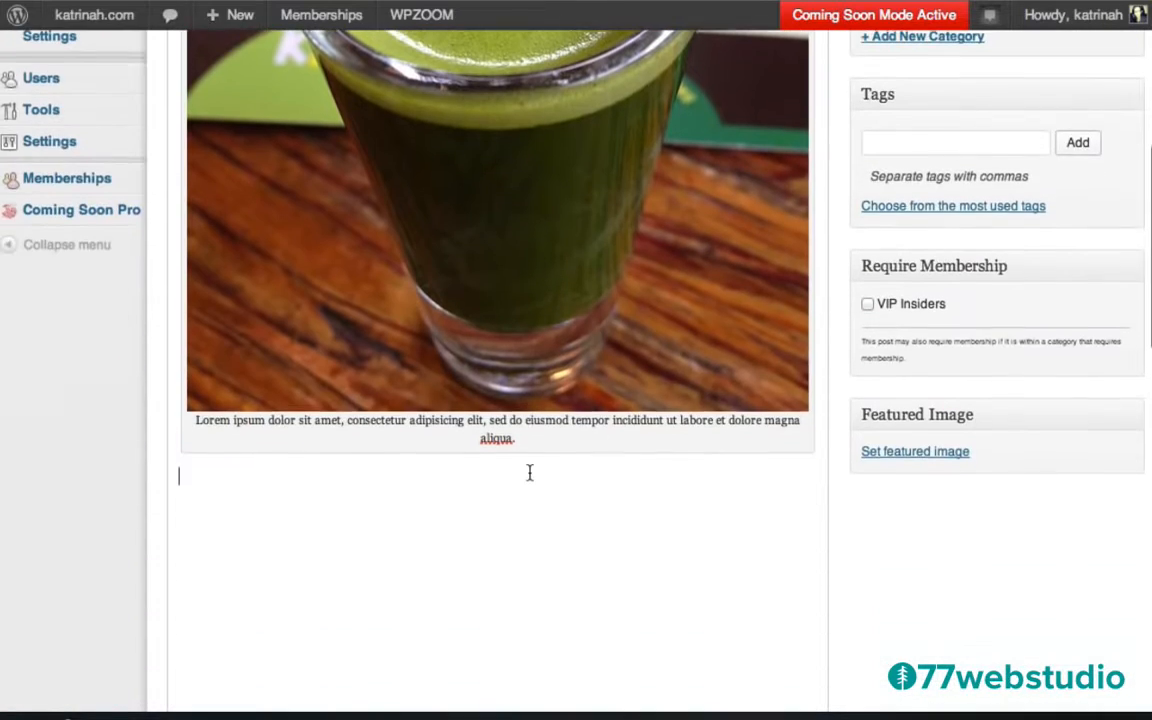
pyautogui.scroll(-3, 530, 471)
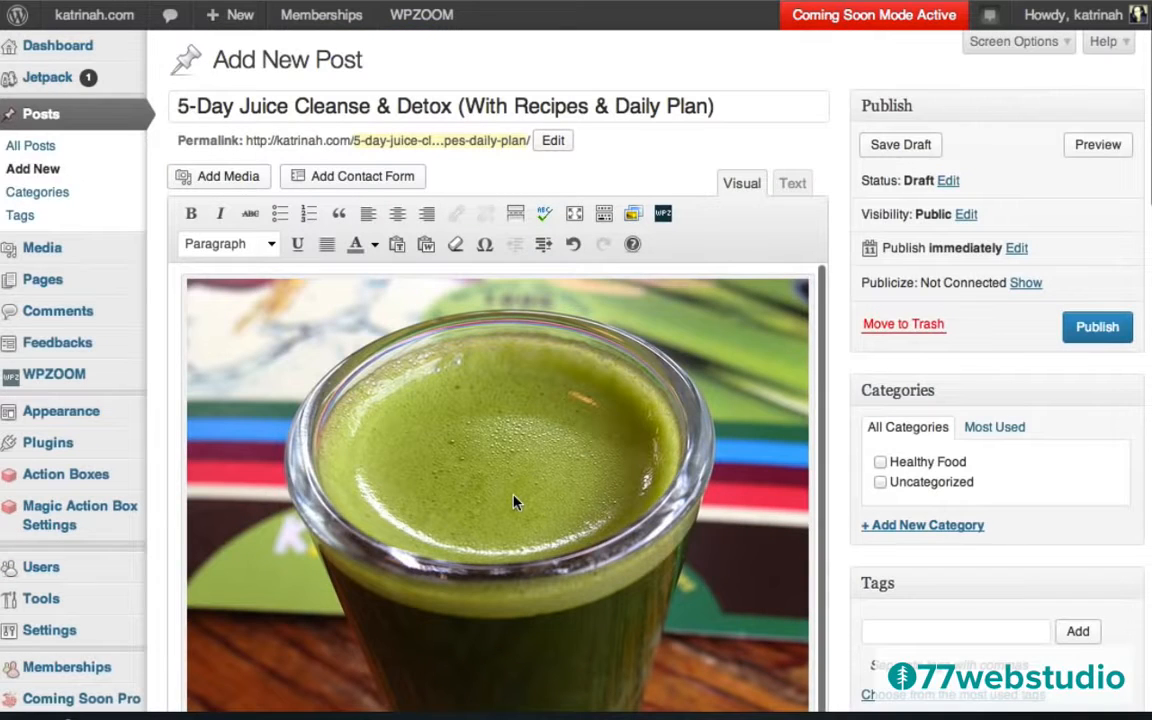
pyautogui.scroll(-20, 462, 445)
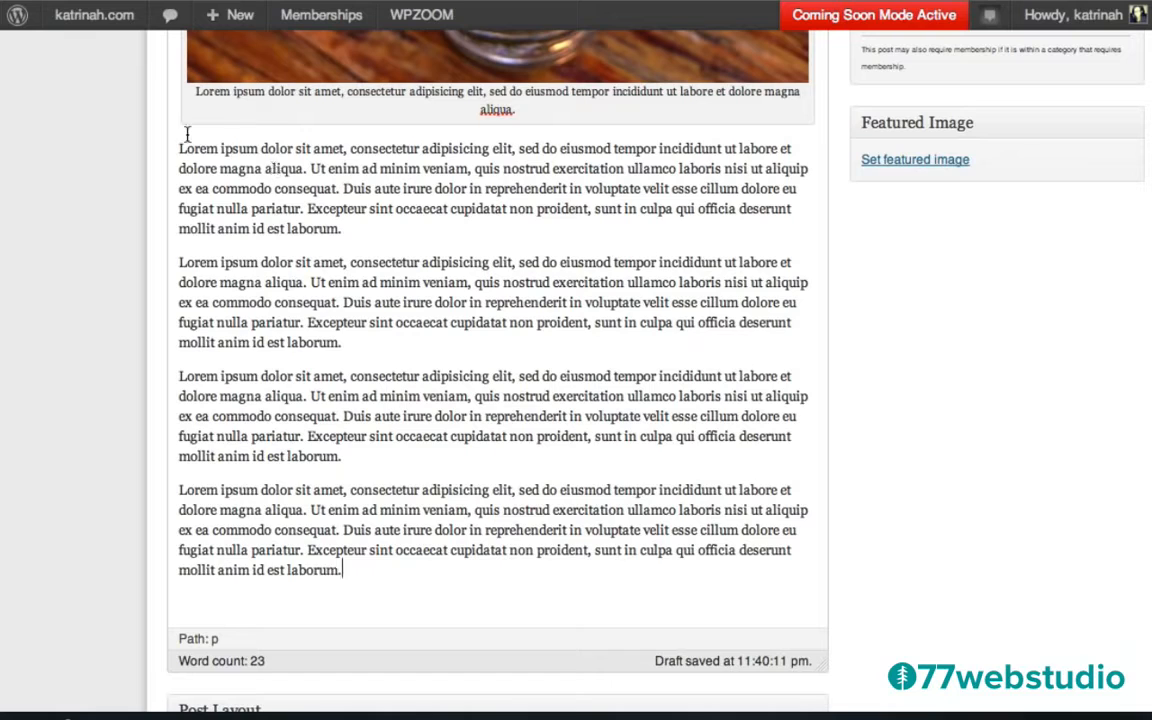
# Paste a Lorem ipsum summary paragraph into the juice cleanse post's Excerpt box.
pyautogui.moveTo(178, 147); pyautogui.dragTo(339, 187)
pyautogui.hotkey('ctrl', 'c')
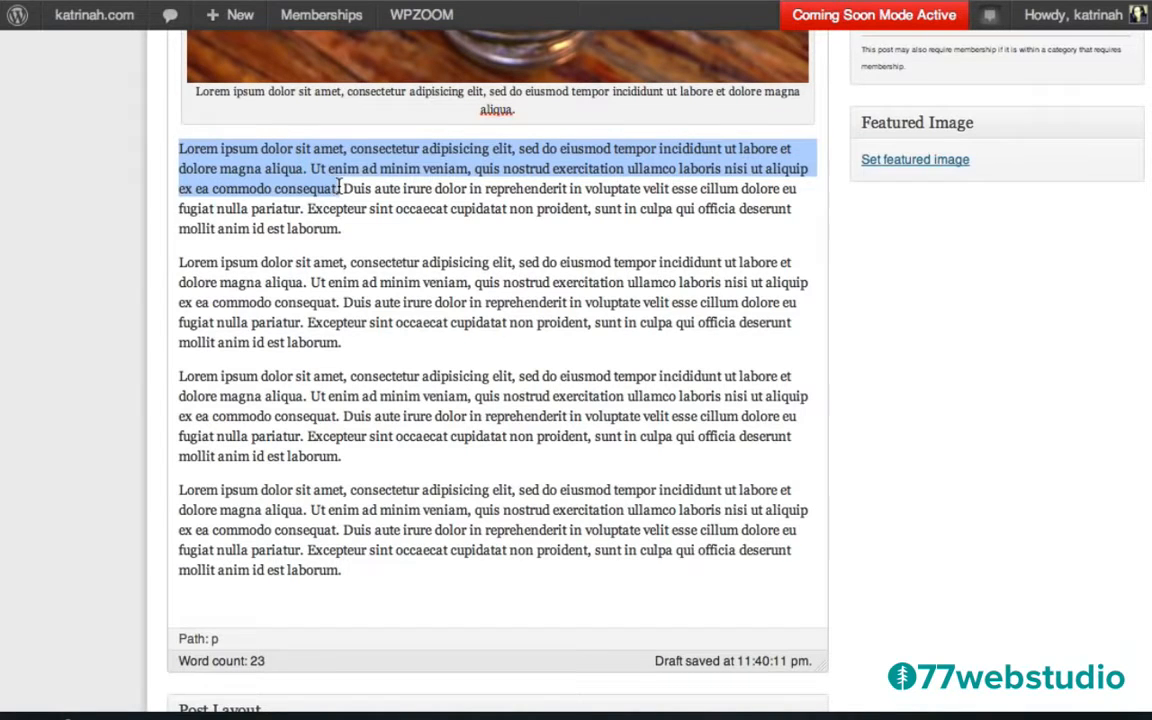
pyautogui.scroll(-5, 897, 380)
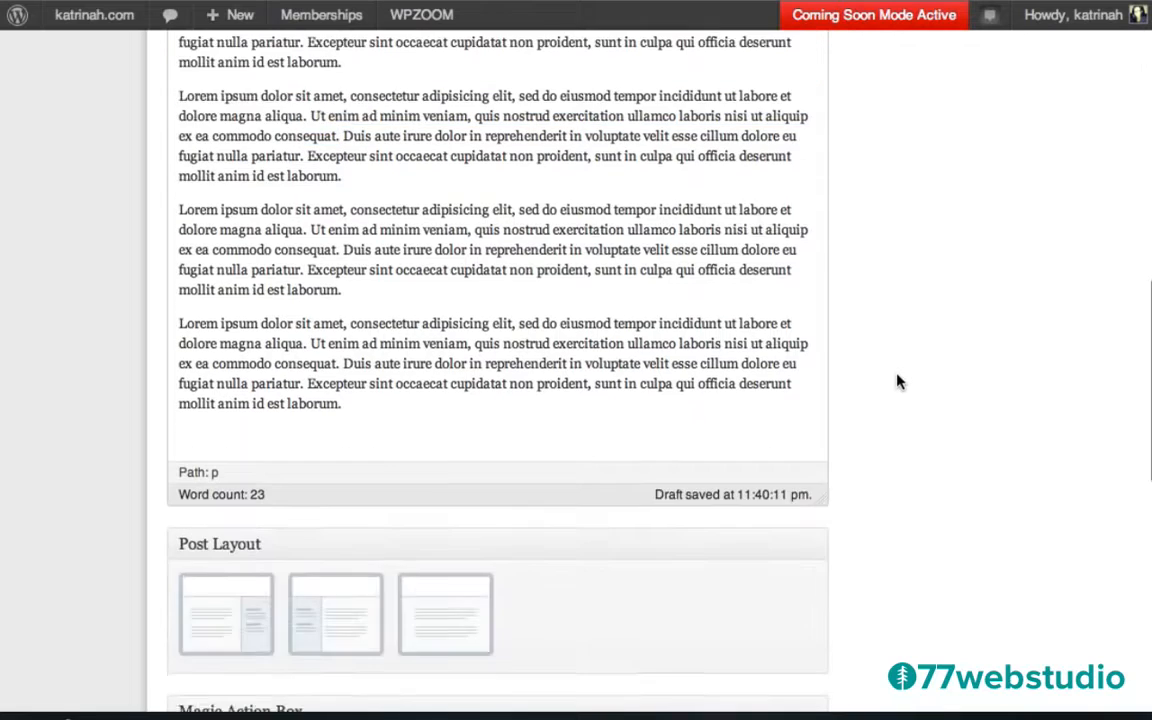
pyautogui.scroll(-10, 897, 380)
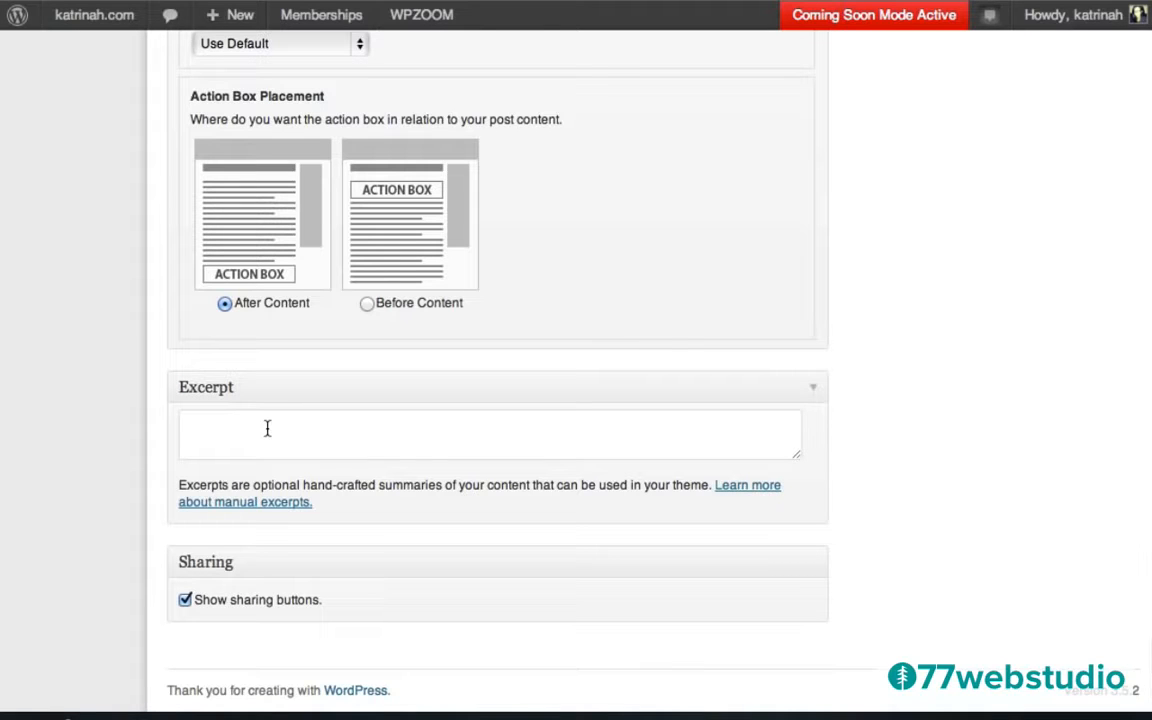
pyautogui.click(193, 421)
pyautogui.hotkey('ctrl', 'v')
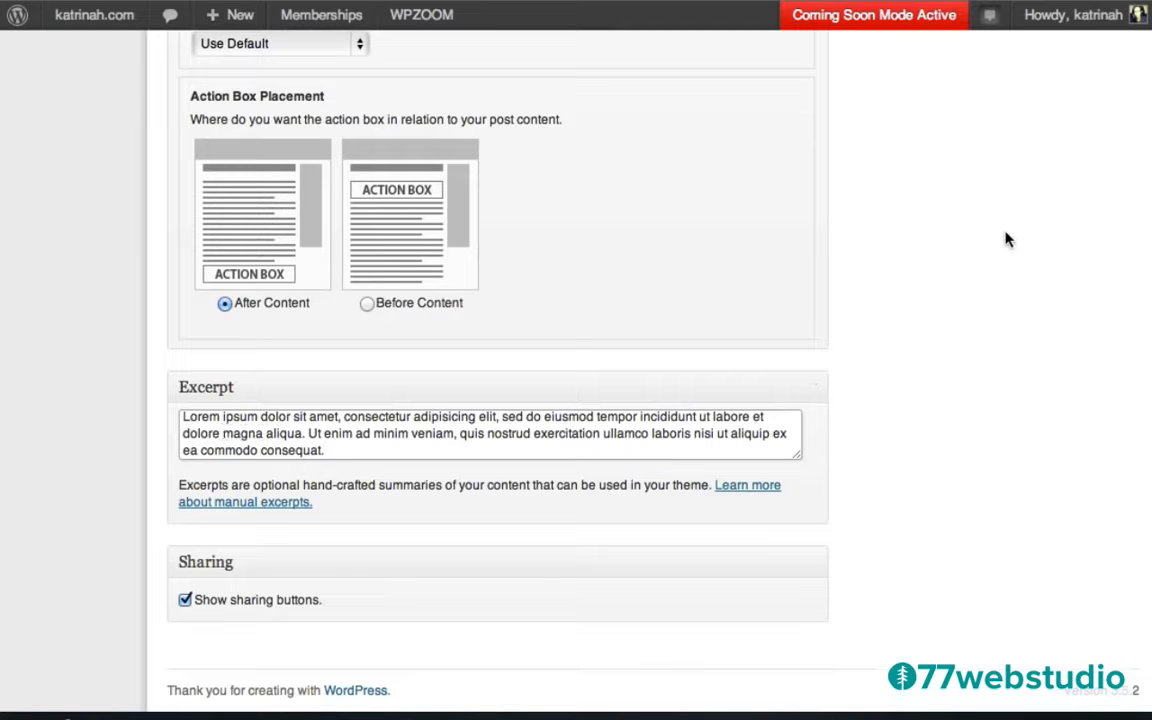
pyautogui.scroll(5, 1005, 239)
pyautogui.scroll(15, 1005, 239)
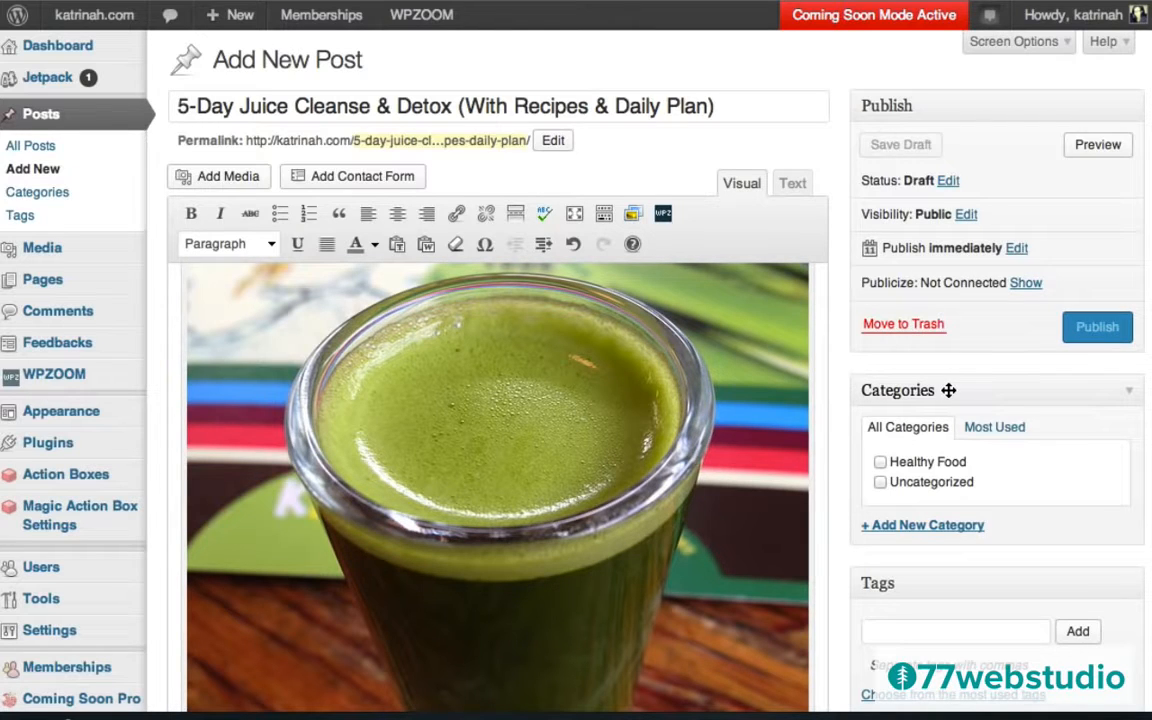
# Create a new 'VIP Insiders' category for the juice cleanse post.
pyautogui.click(925, 527)
pyautogui.write('Vip')
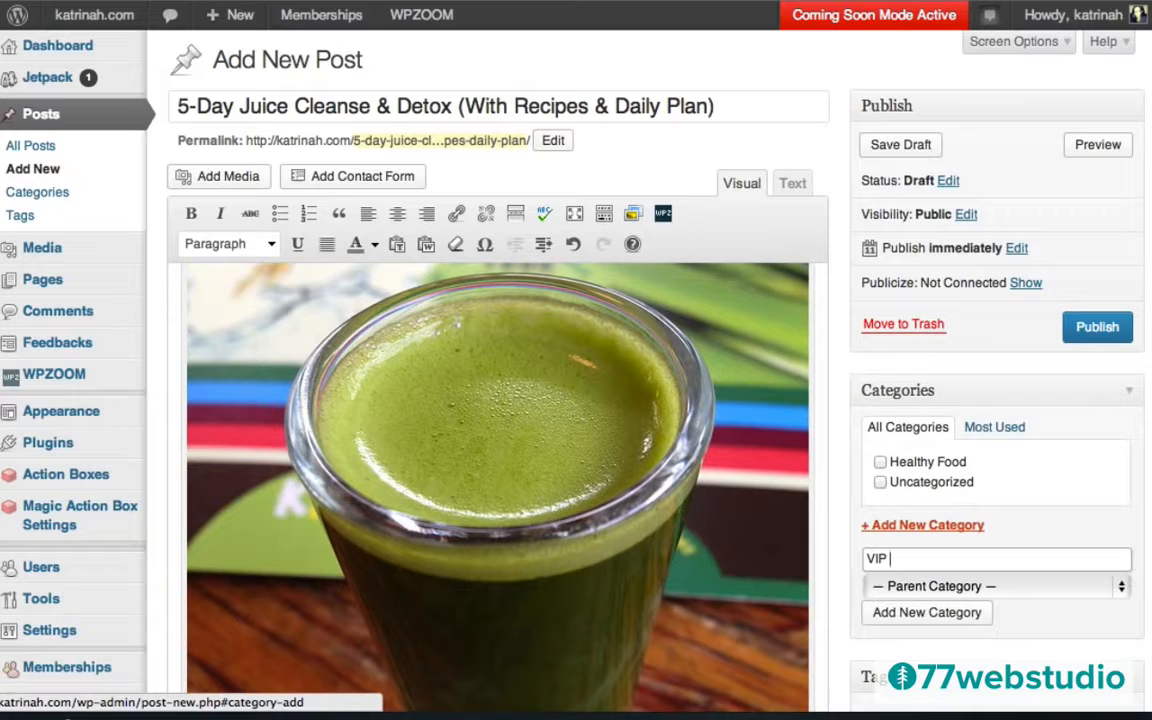
pyautogui.write('Insiders')
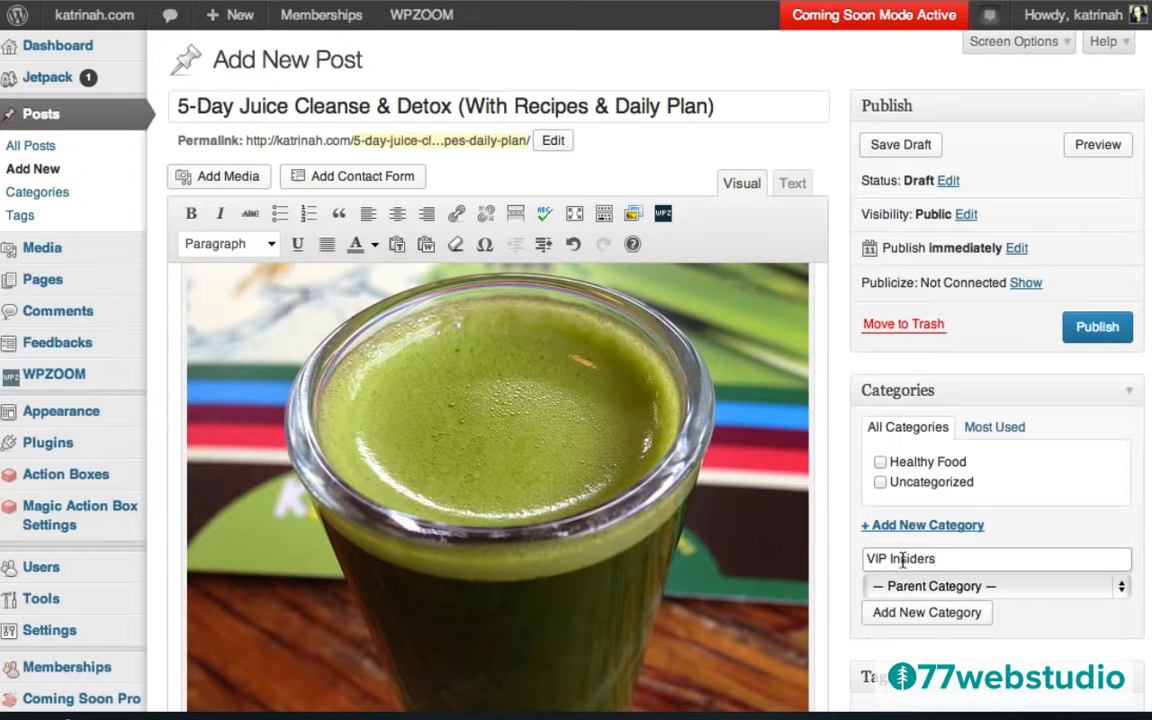
pyautogui.click(920, 614)
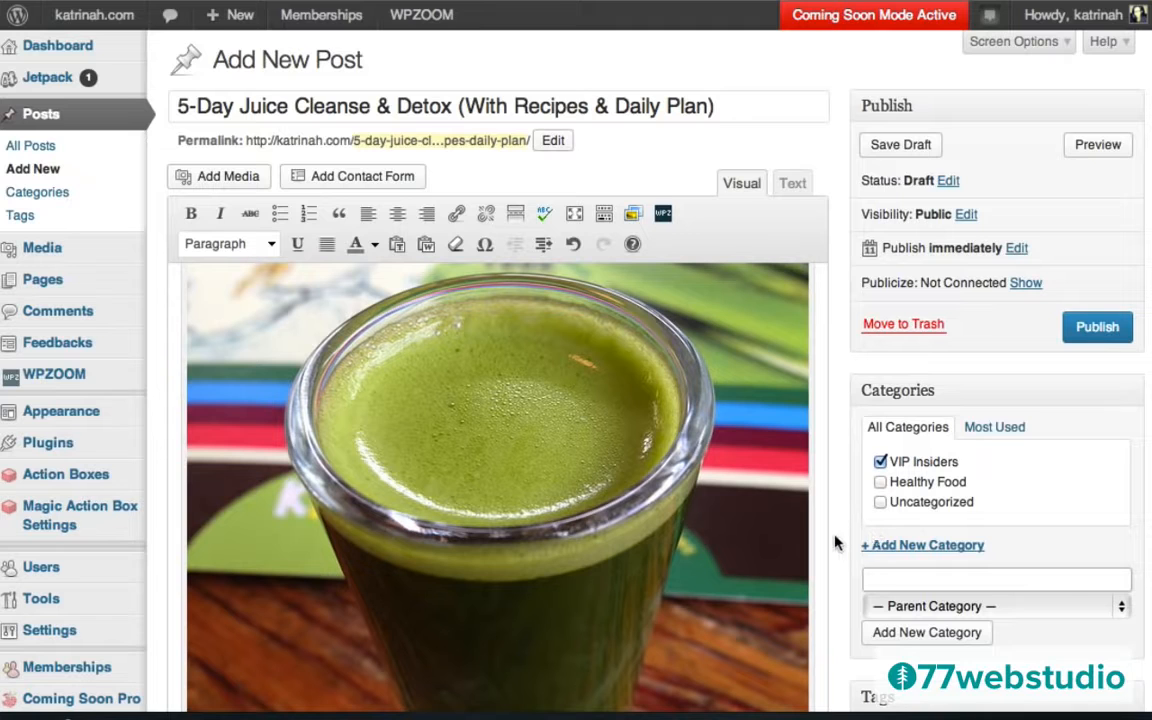
# Tick VIP Insiders under Require Membership for the juice cleanse post.
pyautogui.scroll(-5, 836, 543)
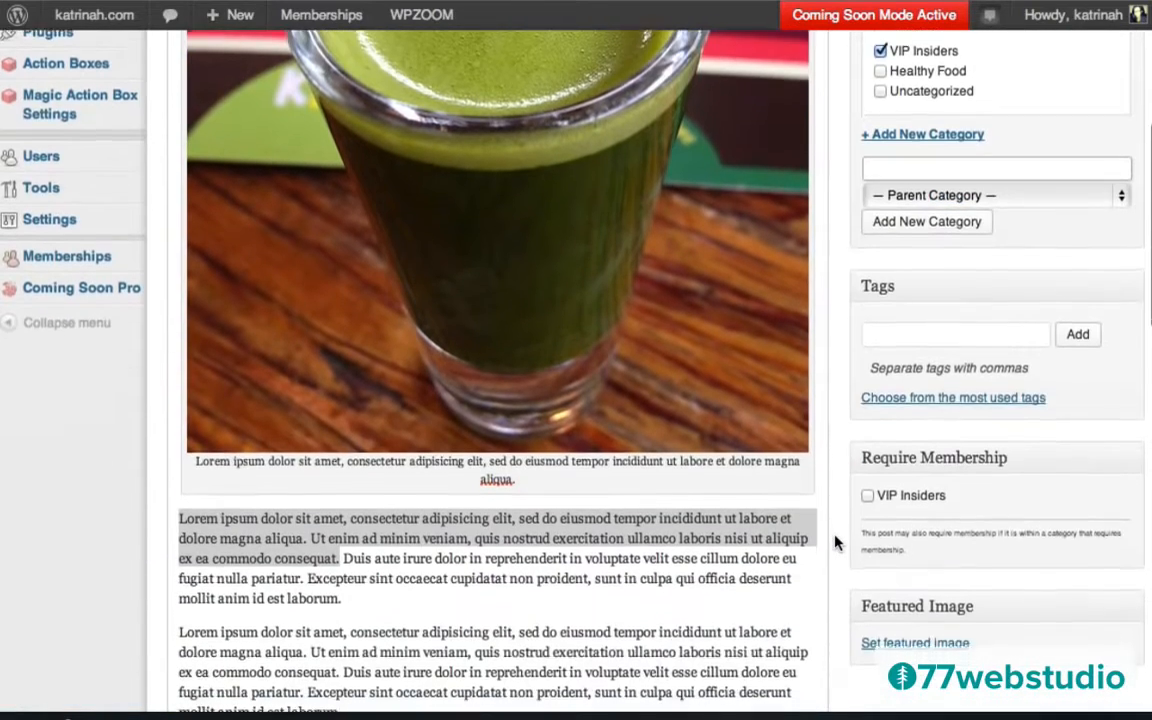
pyautogui.scroll(-1, 836, 543)
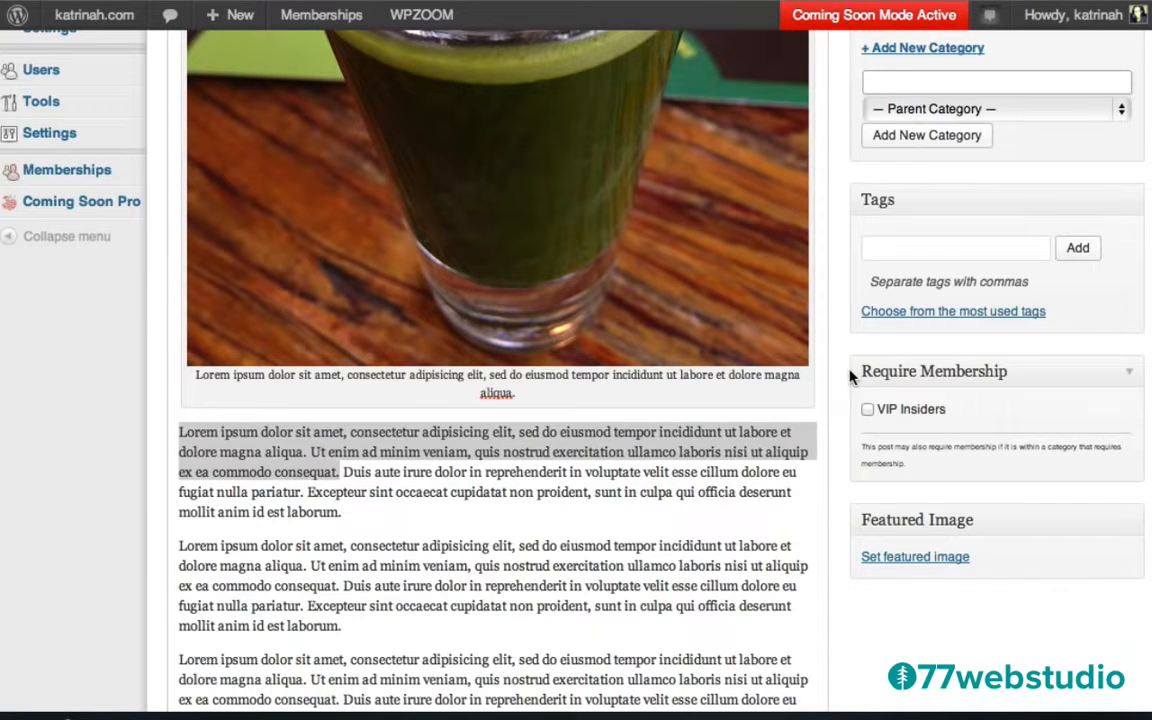
pyautogui.scroll(3, 851, 376)
pyautogui.scroll(5, 851, 376)
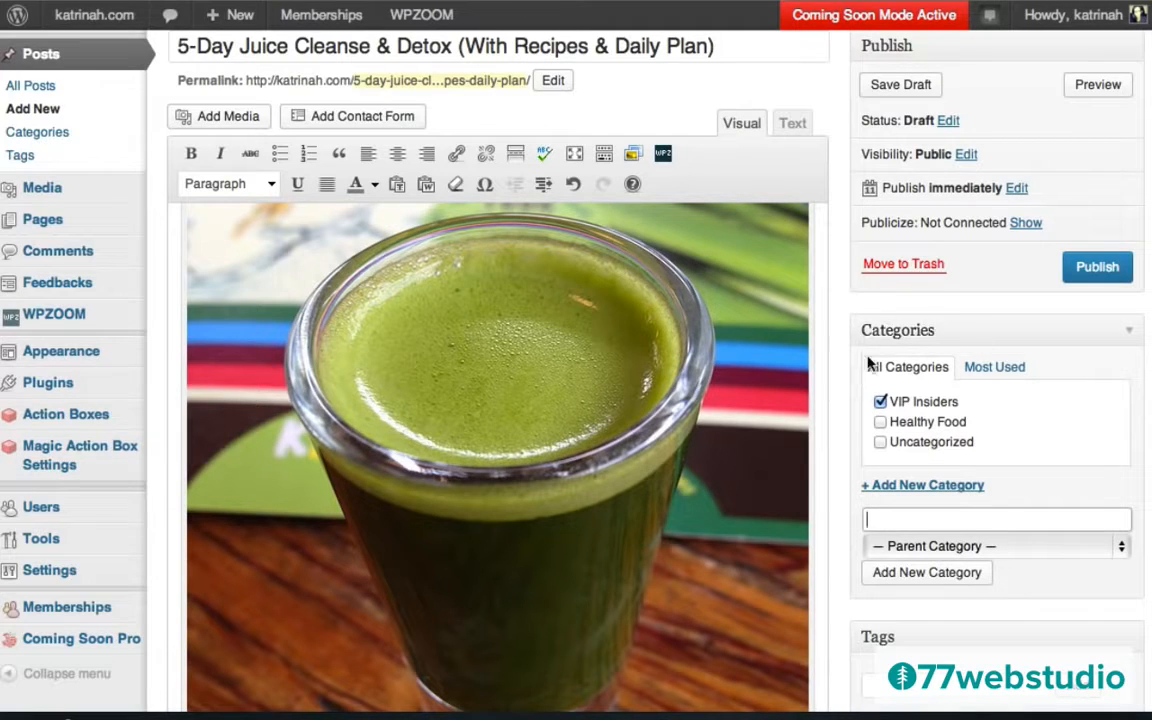
pyautogui.scroll(-5, 836, 442)
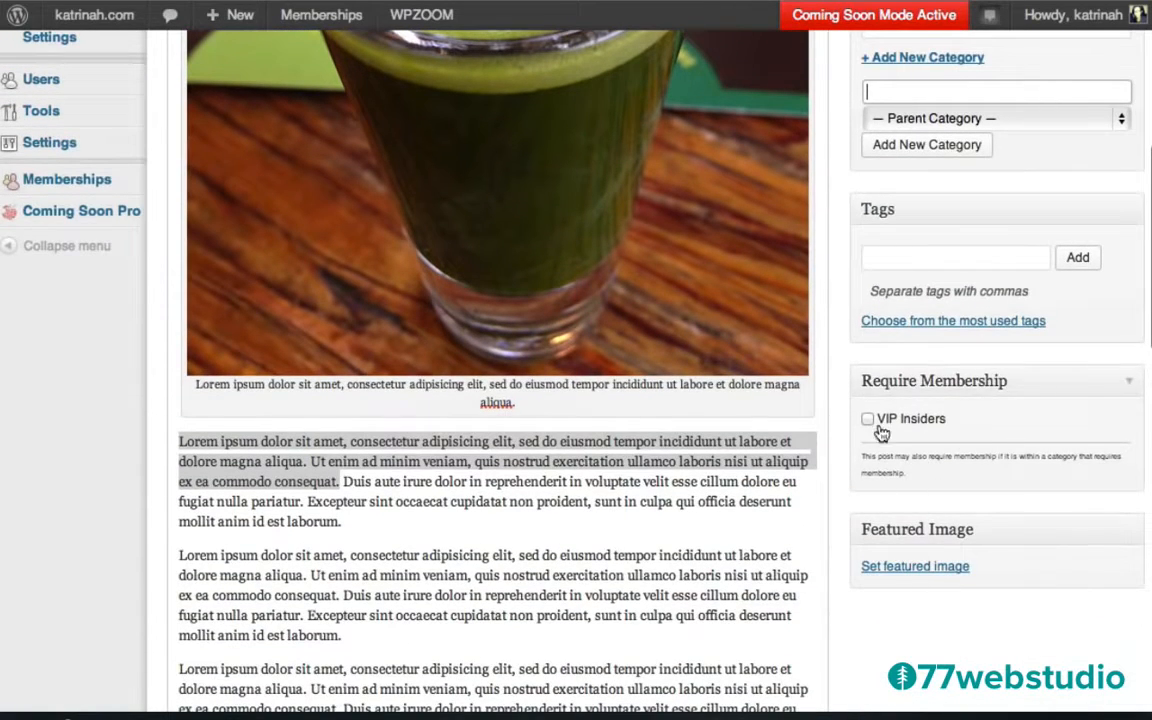
pyautogui.click(867, 421)
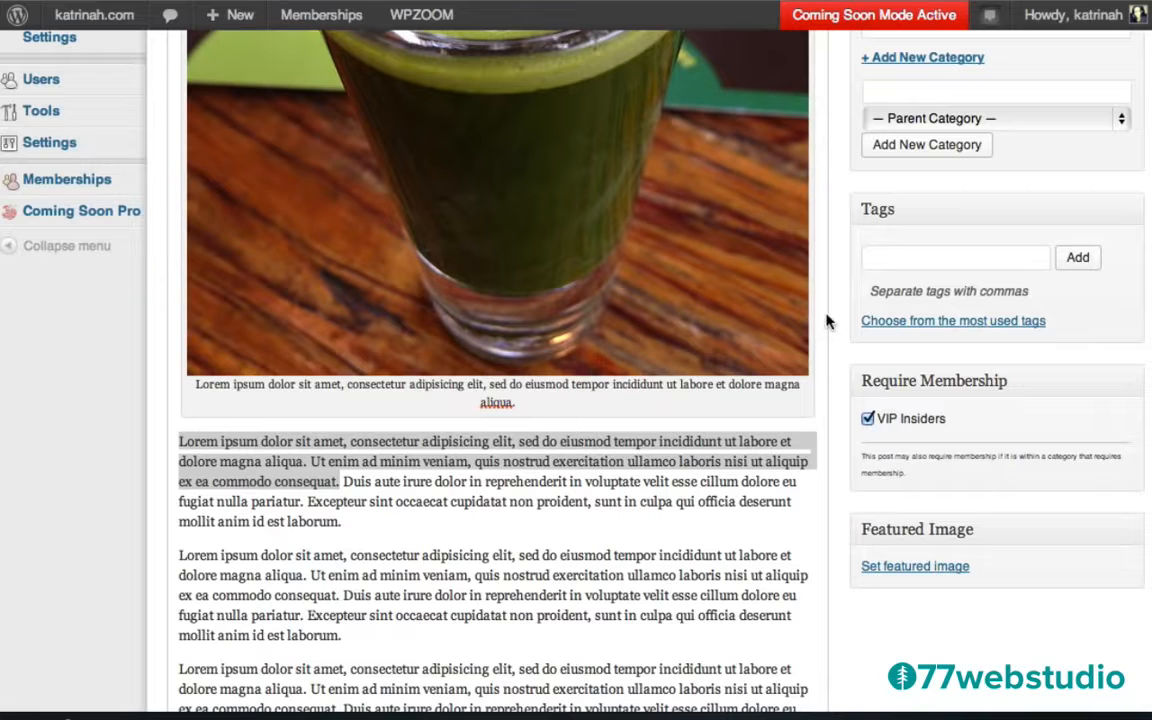
pyautogui.scroll(5, 828, 321)
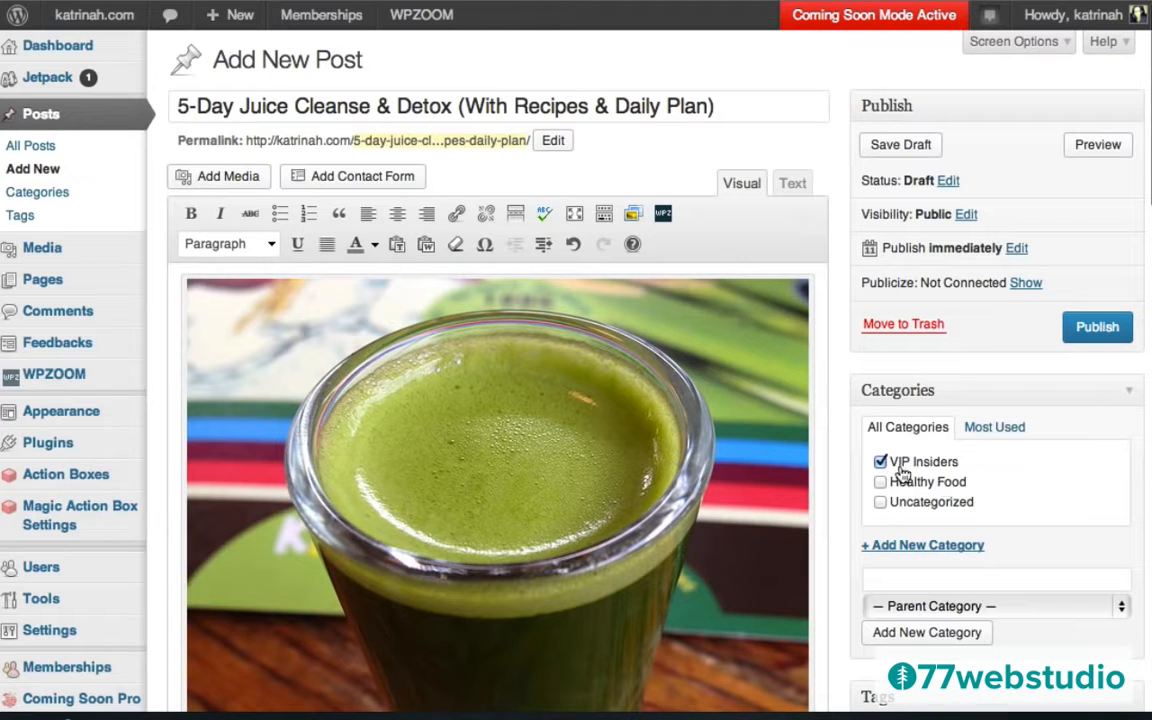
pyautogui.scroll(-4, 838, 497)
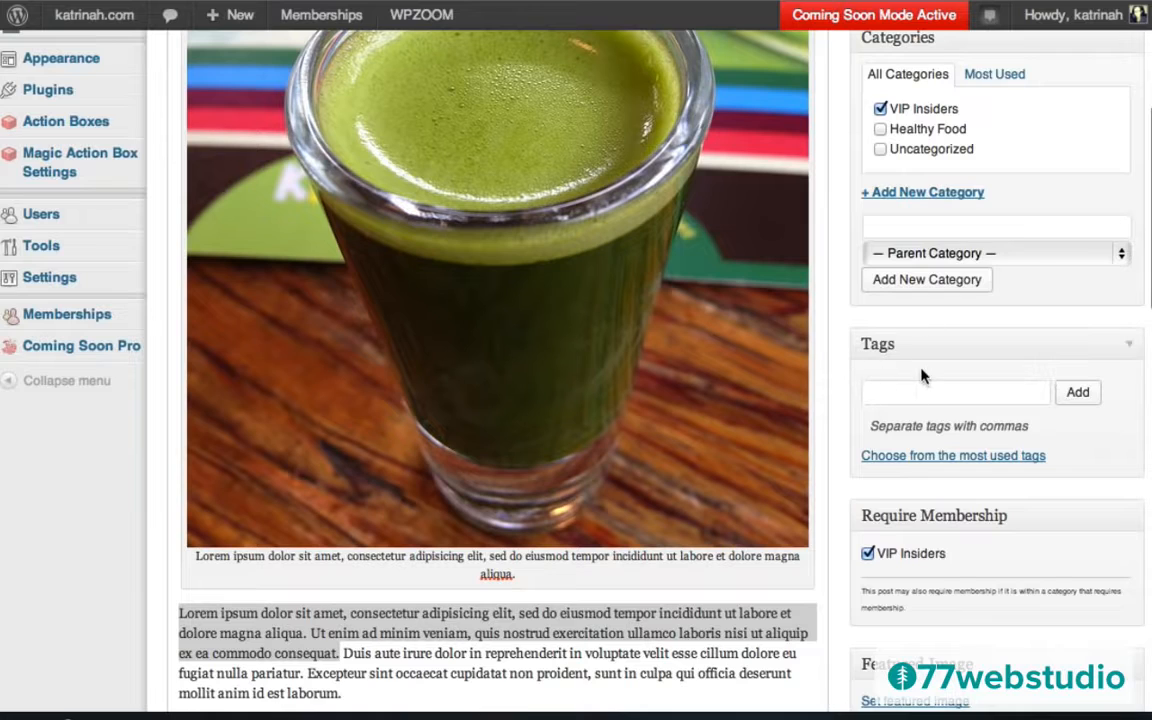
# Add the tags VIP Insiders, Recipes and 5-Day Detox to the juice cleanse post.
pyautogui.click(887, 392)
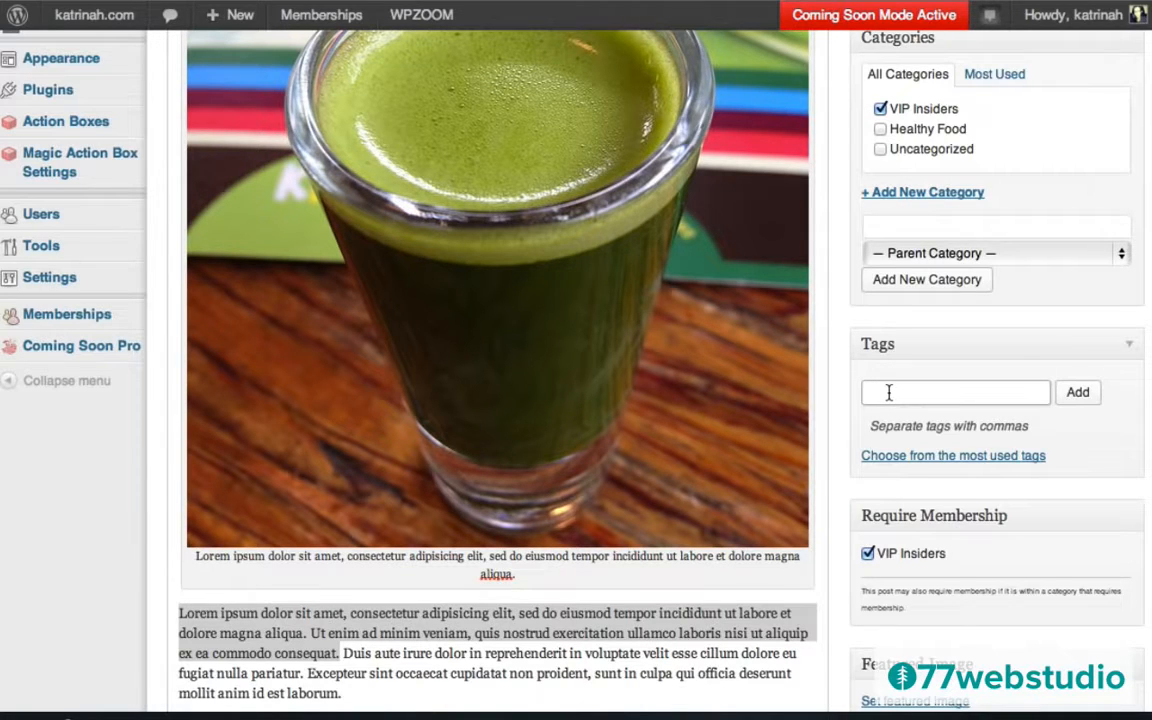
pyautogui.write('VIP Insiders,')
pyautogui.scroll(5, 838, 288)
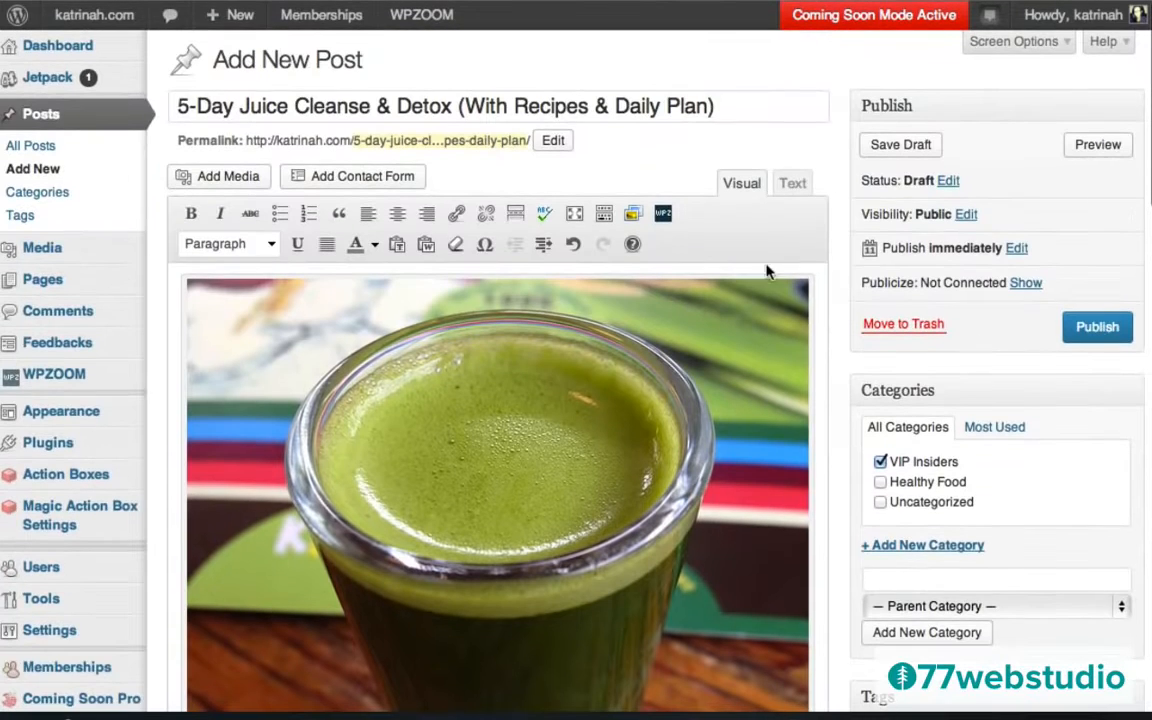
pyautogui.scroll(-5, 840, 450)
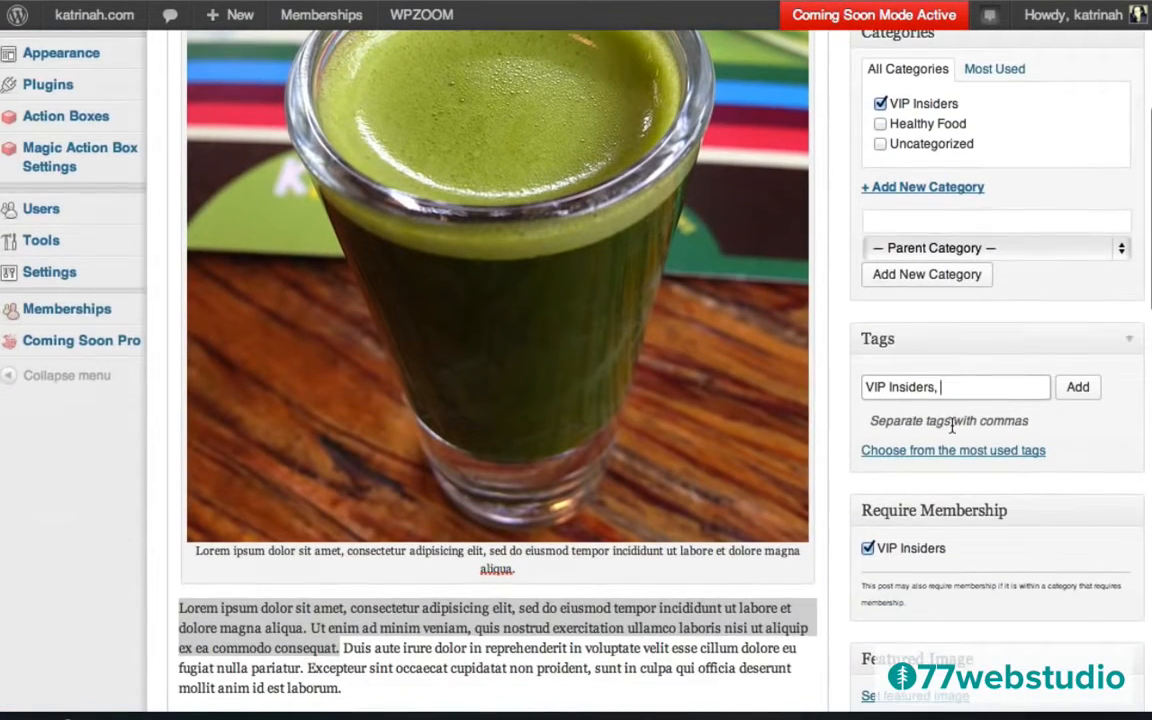
pyautogui.write('Recipes, 5-Da')
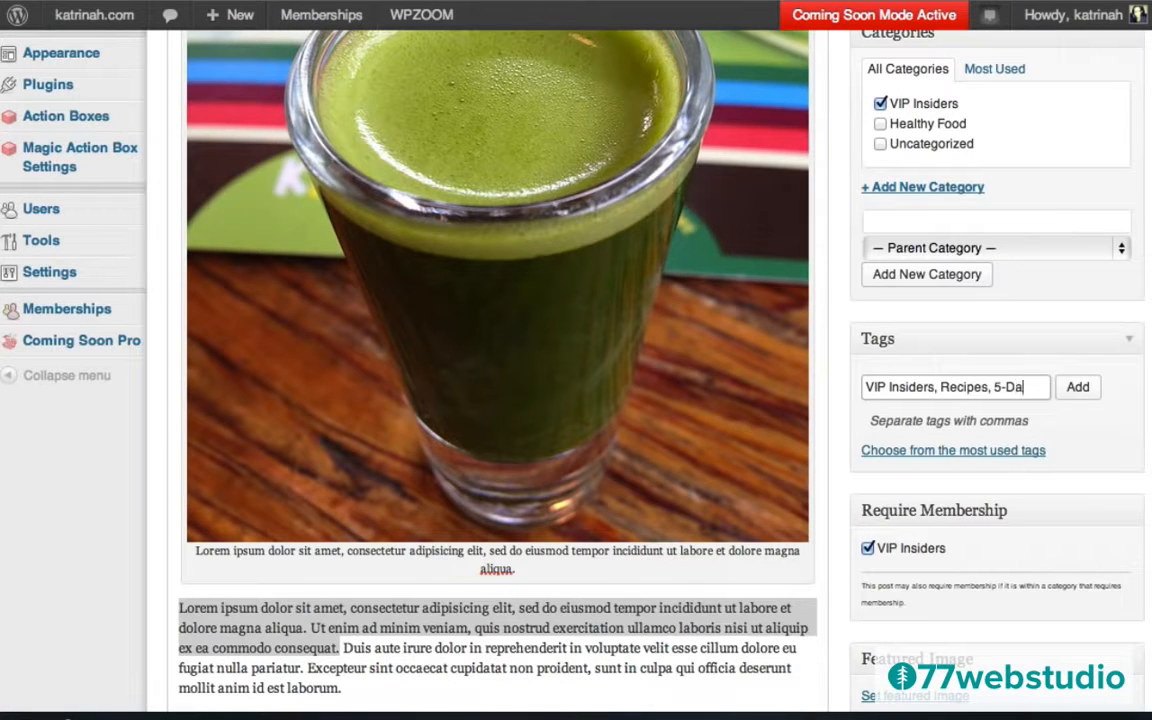
pyautogui.write('Detox')
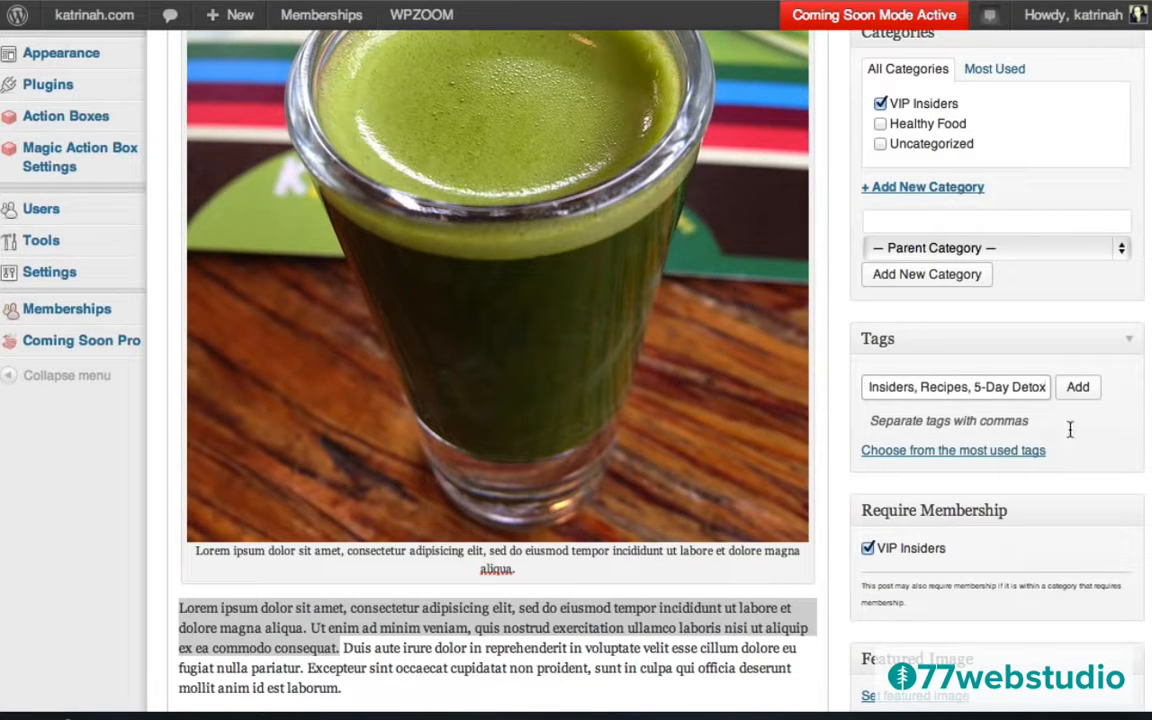
pyautogui.click(1078, 387)
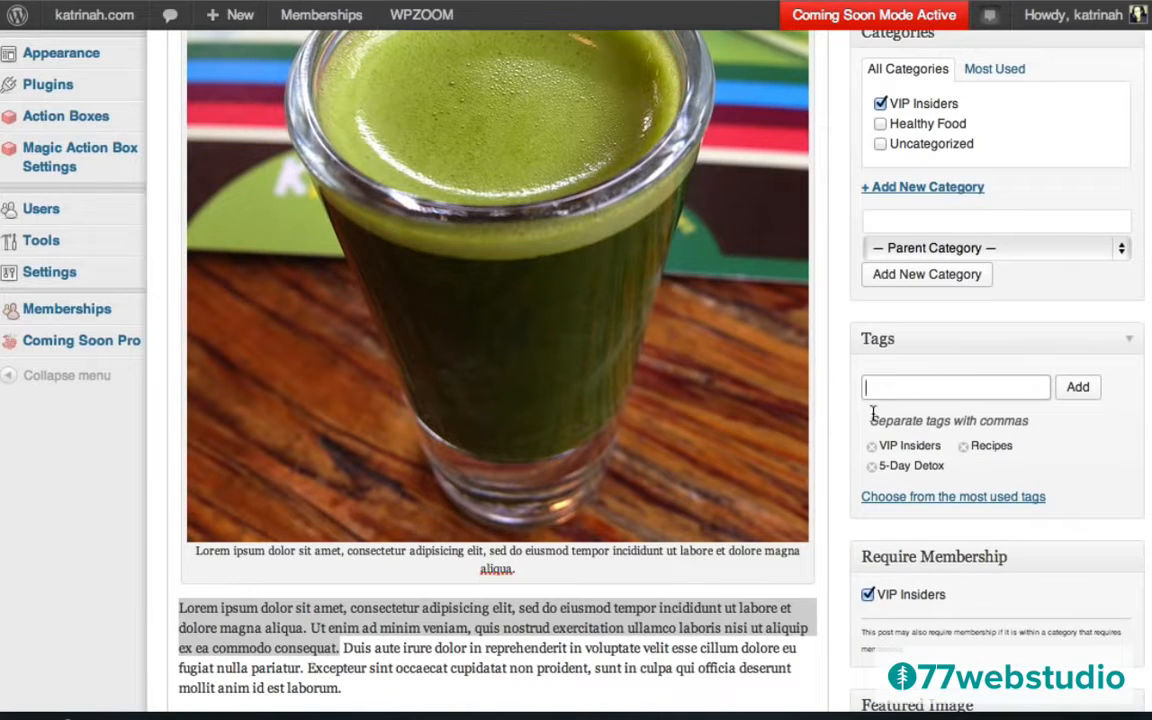
pyautogui.click(925, 392)
pyautogui.scroll(5, 830, 432)
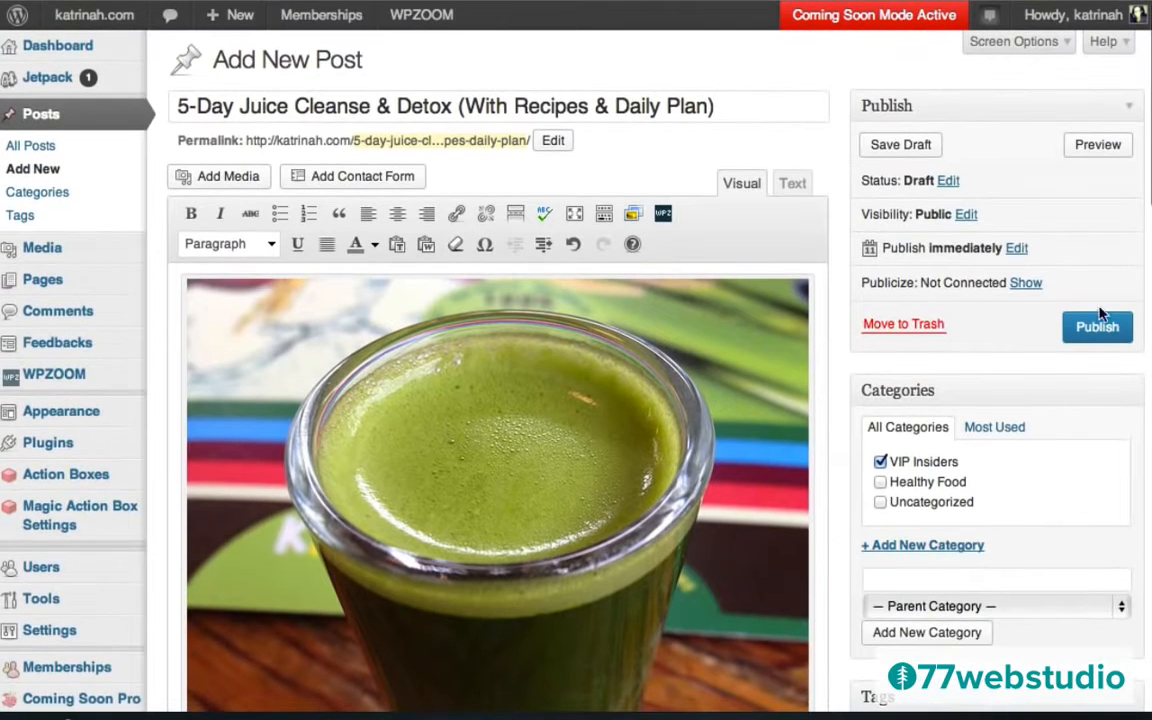
# Publish the '5-Day Juice Cleanse & Detox' post.
pyautogui.click(1095, 325)
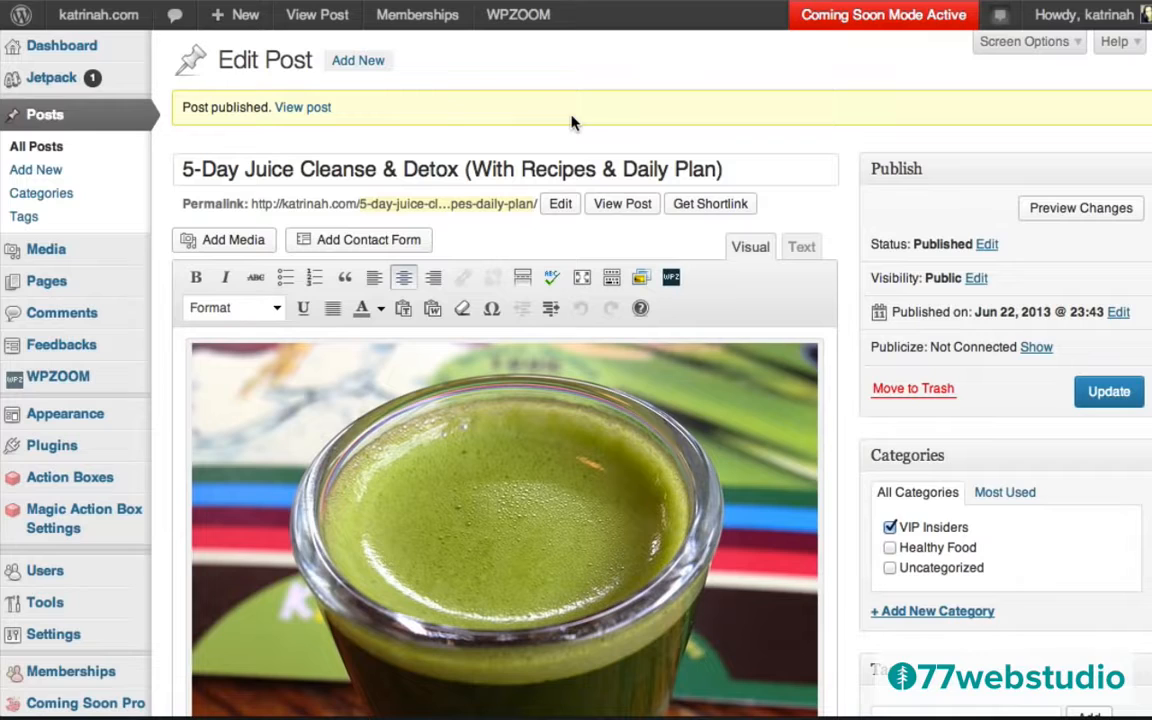
# Start a new blank post.
pyautogui.click(358, 61)
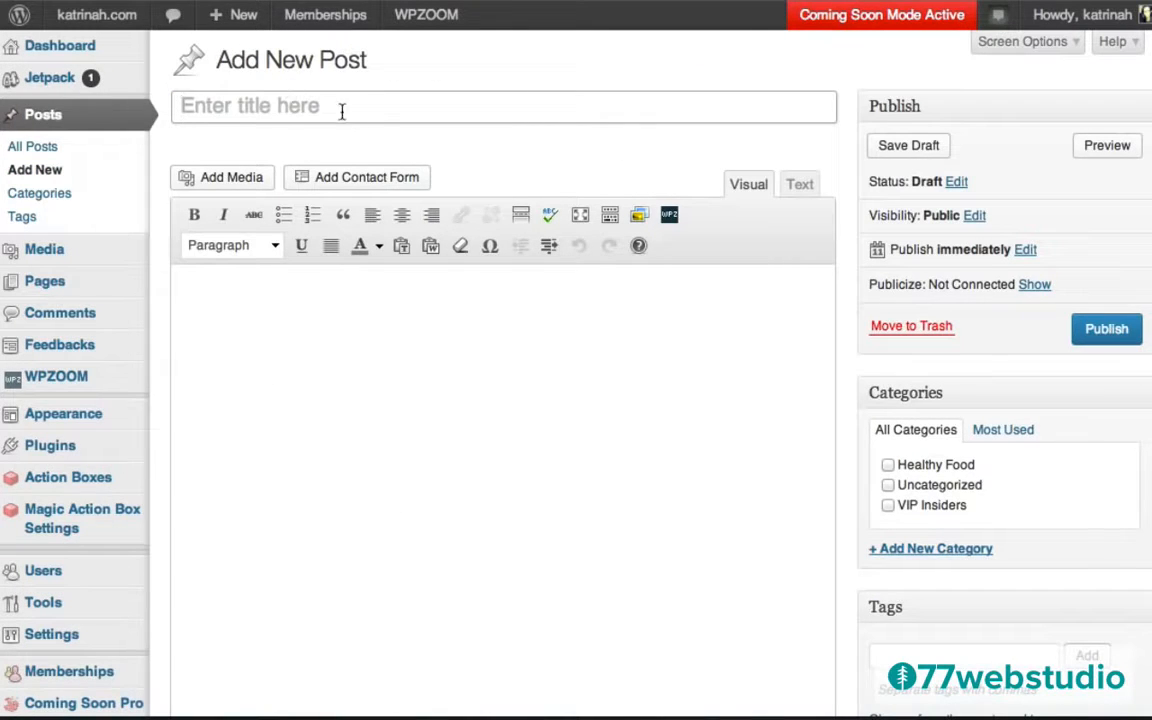
# Title the post 'Exclusive Interview: Top Chefs In LA Share Slow Food Tips' and select the YouTube video URL.
pyautogui.write('Exclusive Interview: Top Chefs In LA Share Slow Food Tips')
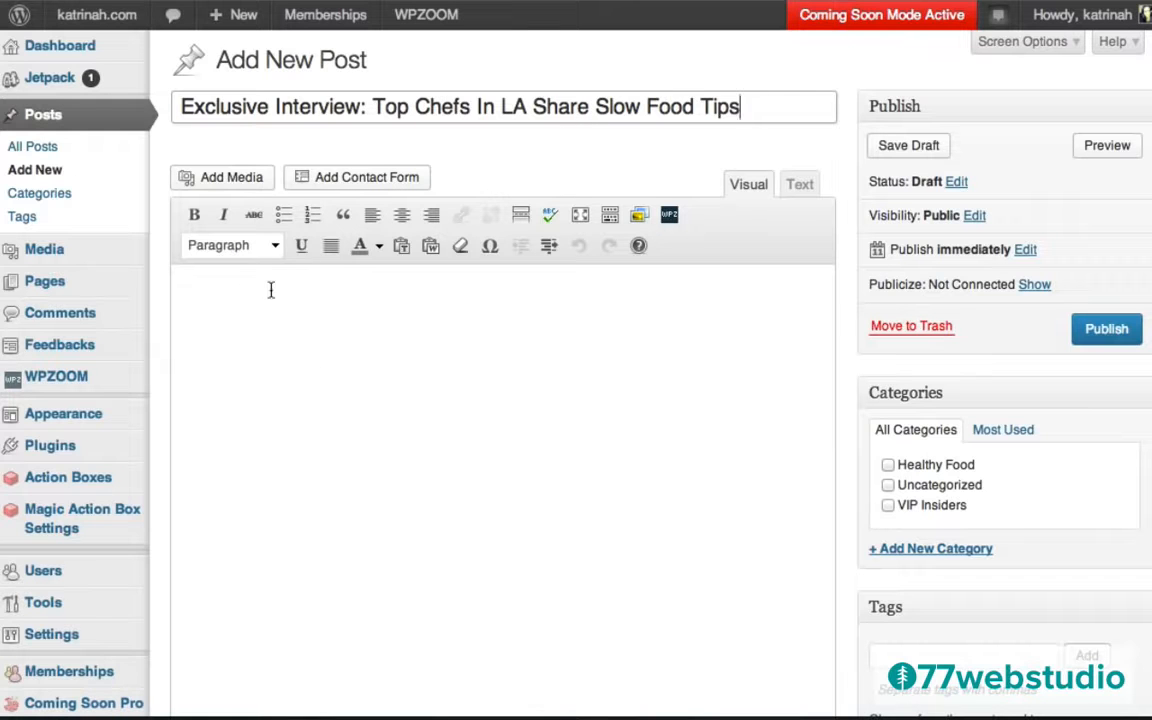
pyautogui.moveTo(234, 14)
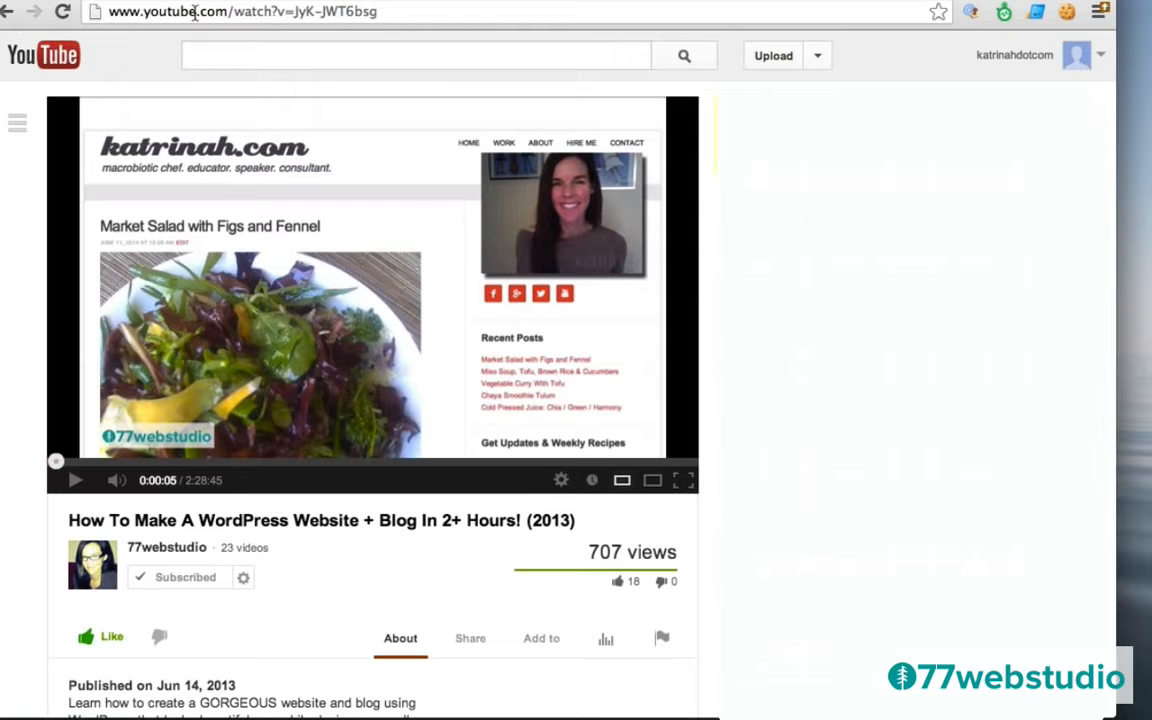
pyautogui.click(195, 12)
pyautogui.press('super+c')
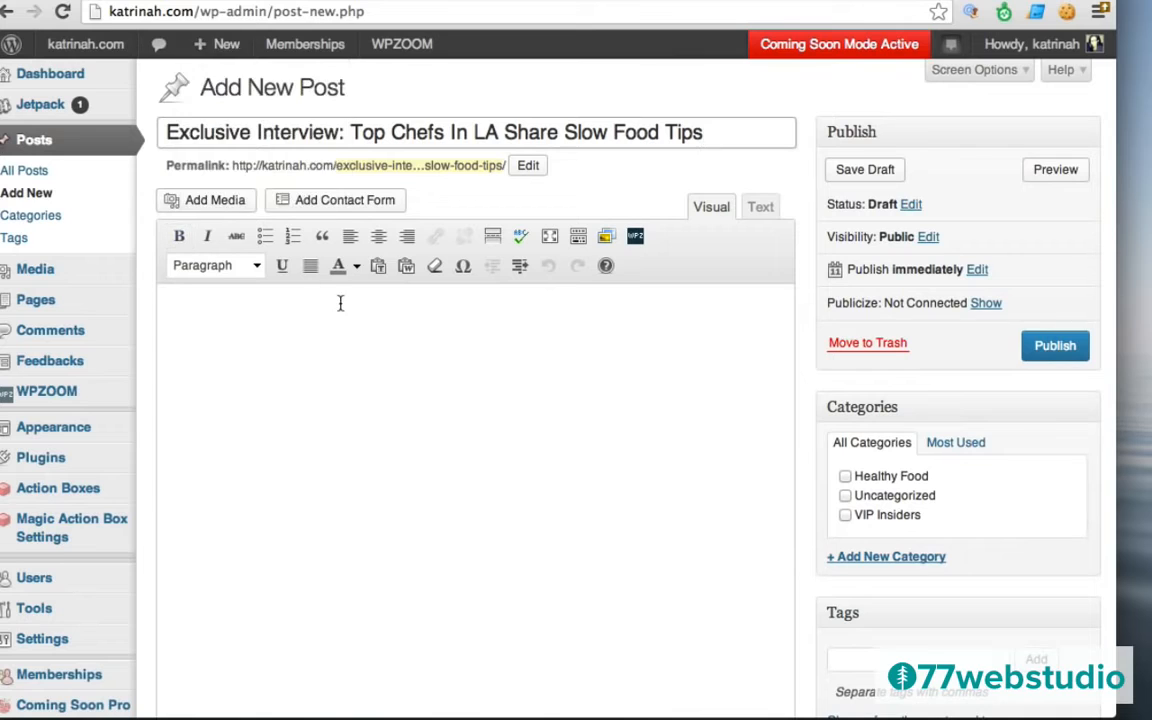
# Fill the interview post's body with the YouTube video link, then two Lorem ipsum paragraphs.
pyautogui.click(208, 304)
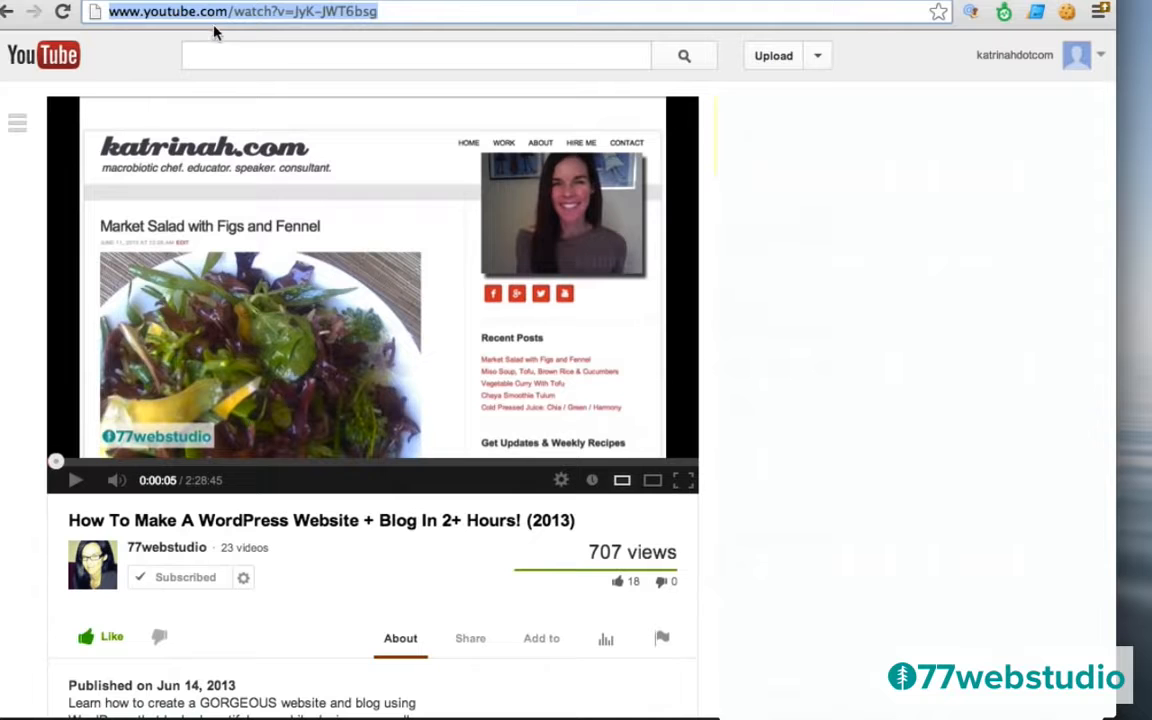
pyautogui.click(182, 13)
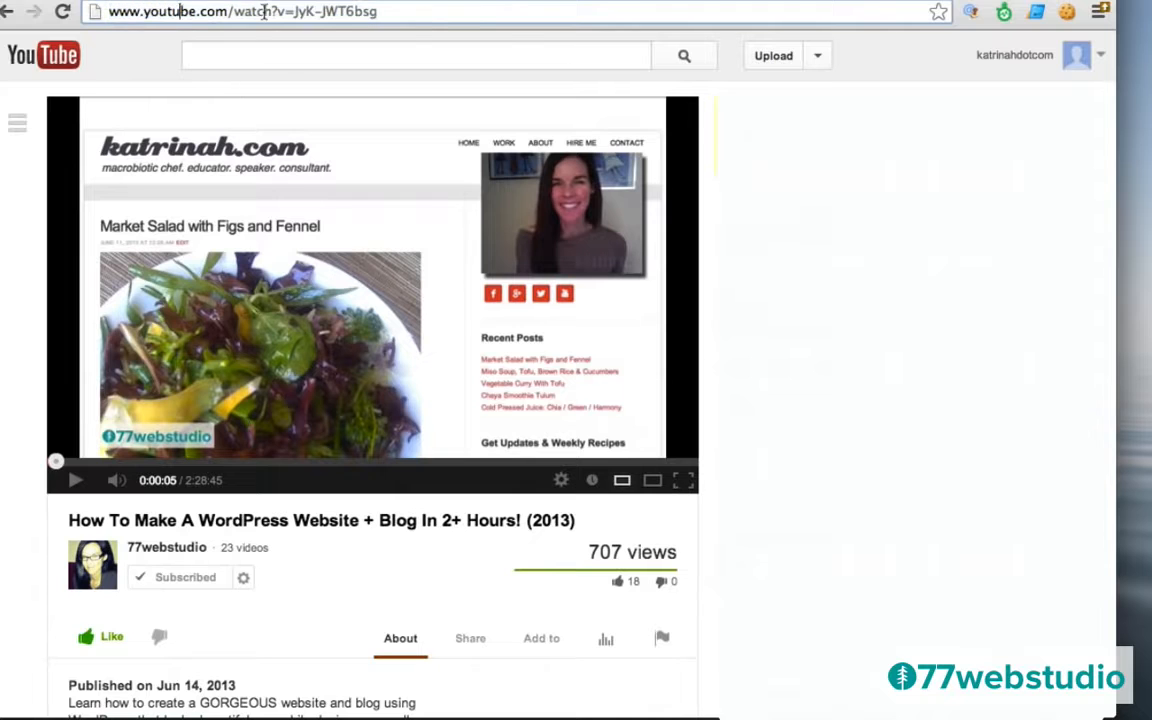
pyautogui.press('super+a')
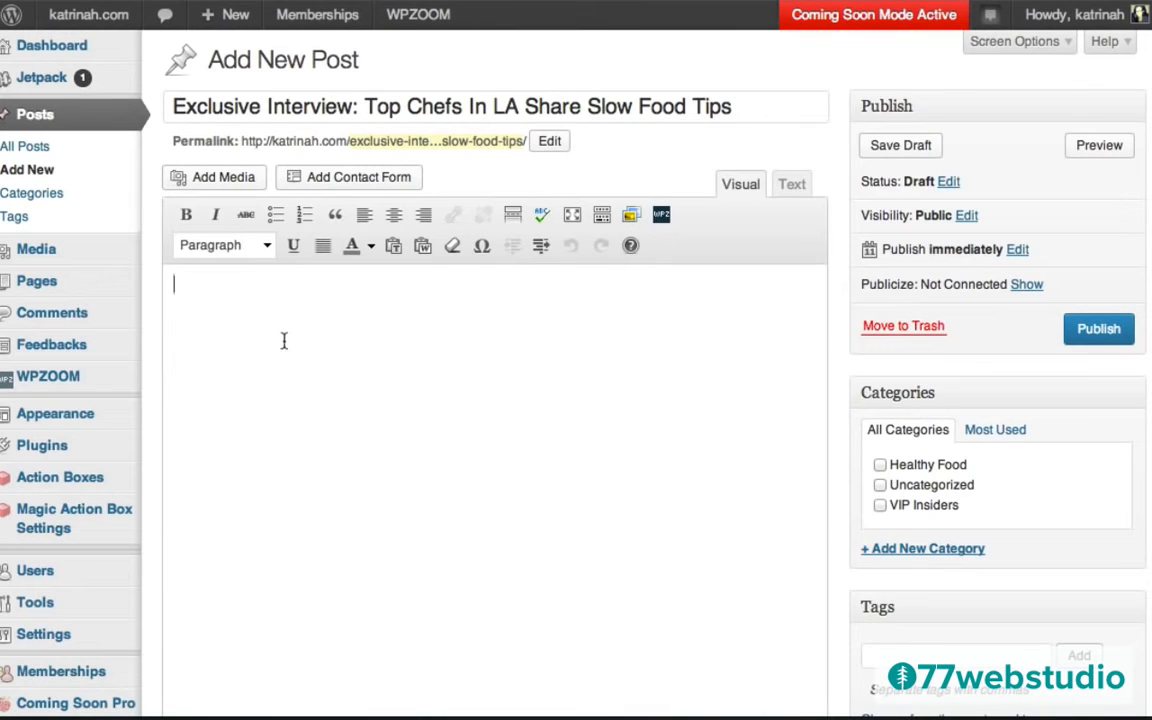
pyautogui.press('super+v')
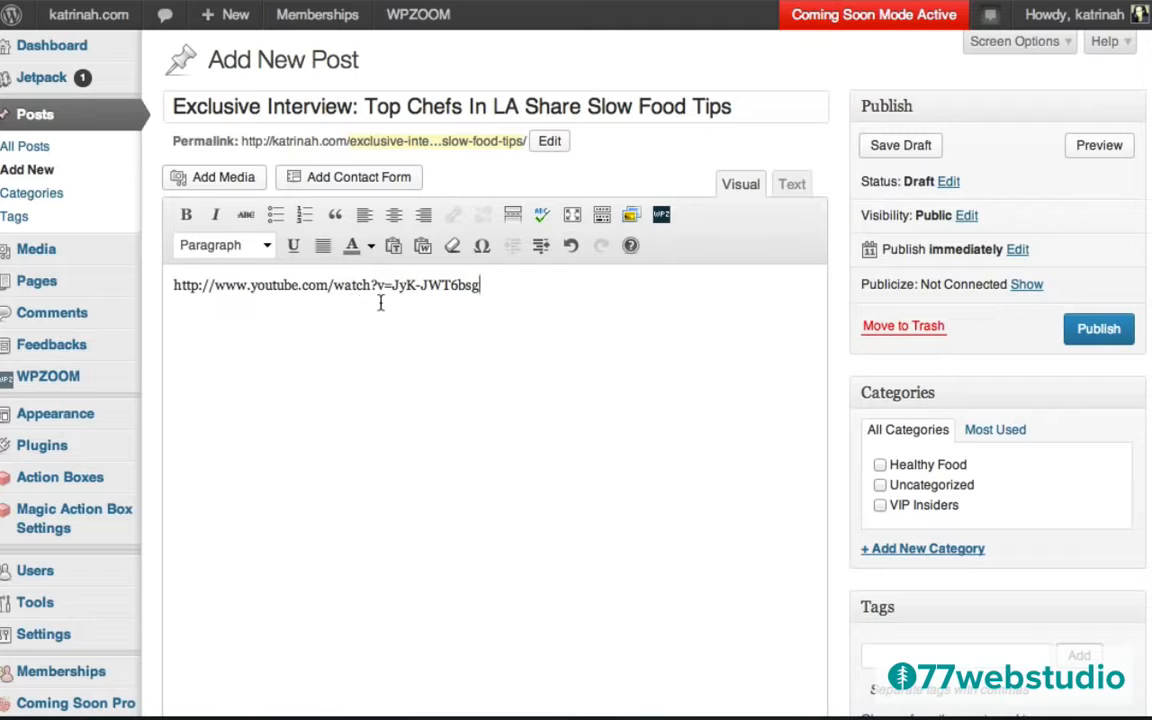
pyautogui.press('Return')
pyautogui.write('Lorem ipsum dolor sit amet, consectetur adipisicing elit, sed do eiusmod tempor incididunt ut labore et dolore magna aliqua. Ut enim ad minim veniam, quis nostrud exercitation ullamco laboris nisi ut aliquip ex ea commodo consequat. Duis aute irure dolor in reprehenderit in voluptate velit esse cillum dolore eu fugiat nulla pariatur. Excepteur sint occaecat cupidatat non proident, sunt in culpa qui officia deserunt mollit anim id est laborum.  Lorem ipsum dolor sit amet, consectetur adipisicing elit, sed do eiusmod tempor incididunt ut labore et dolore magna aliqua. Ut enim ad minim veniam, quis nostrud exercitation ullamco laboris nisi ut aliquip ex ea commodo consequat. Duis aute irure dolor in reprehenderit in voluptate velit esse cillum dolore eu fugiat nulla pariatur. Excepteur sint occaecat cupidatat non proident, sunt in culpa qui officia deserunt mollit anim id est laborum.')
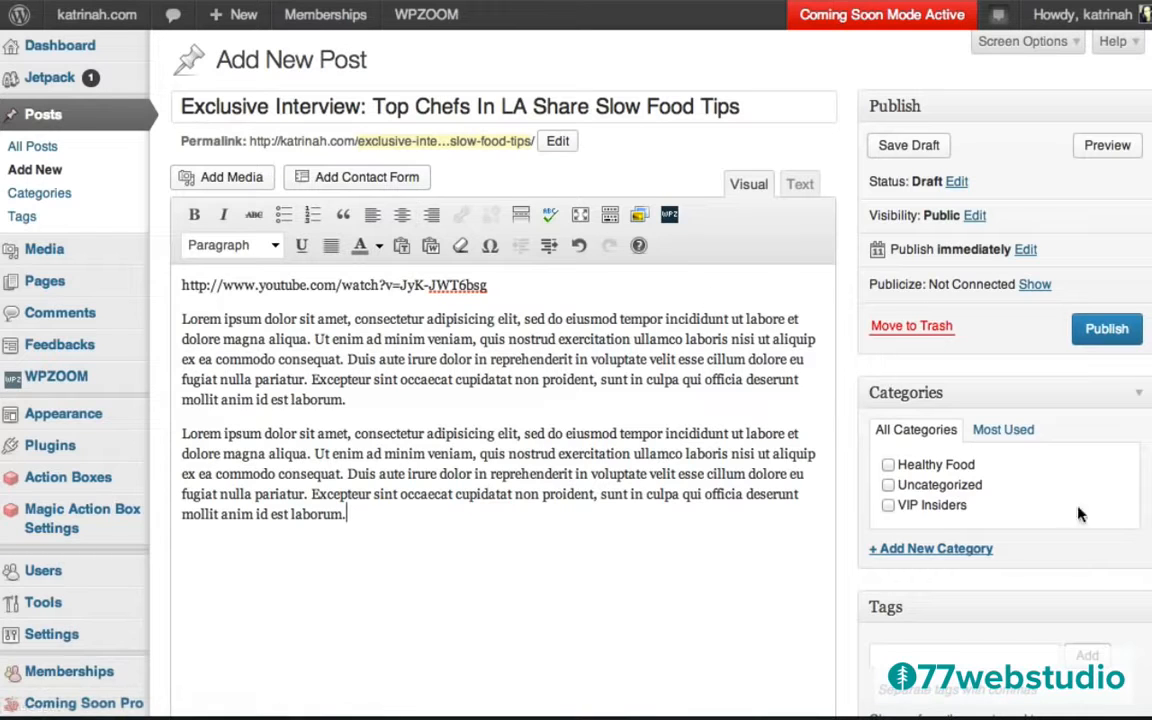
# Tick the VIP Insiders category and use the opening Lorem ipsum lines, ending at 'consequat.', as excerpt.
pyautogui.click(888, 506)
pyautogui.moveTo(182, 318); pyautogui.dragTo(345, 355)
pyautogui.press('super+c')
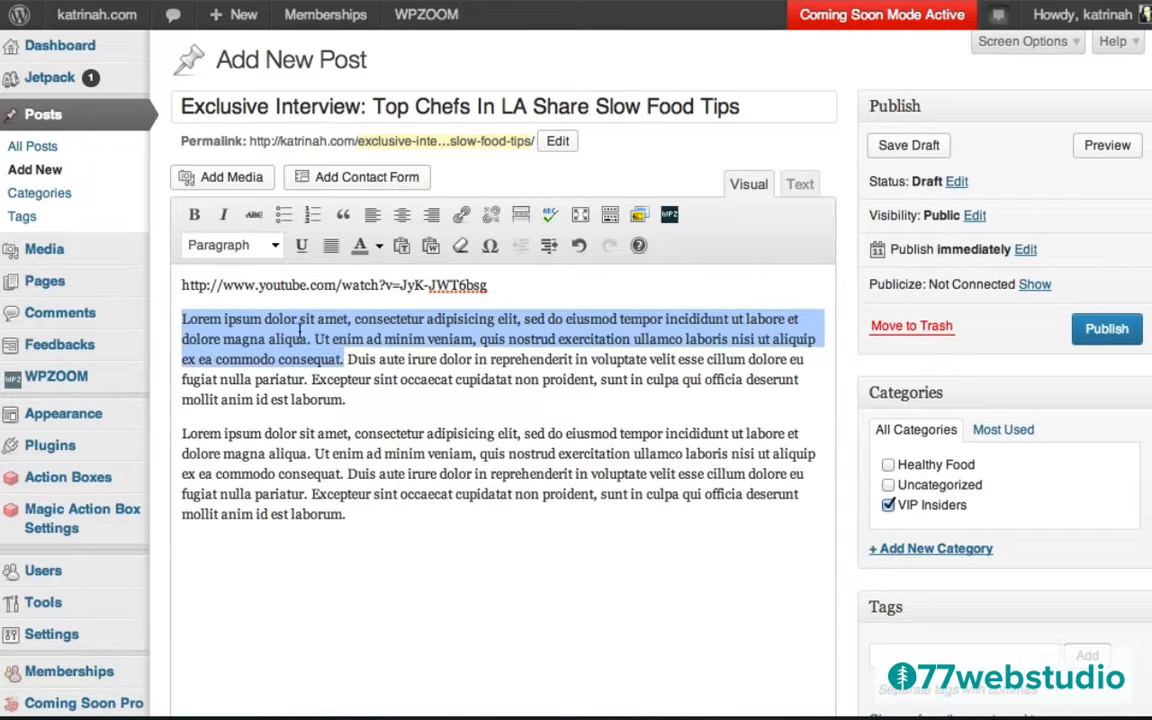
pyautogui.scroll(-10, 869, 548)
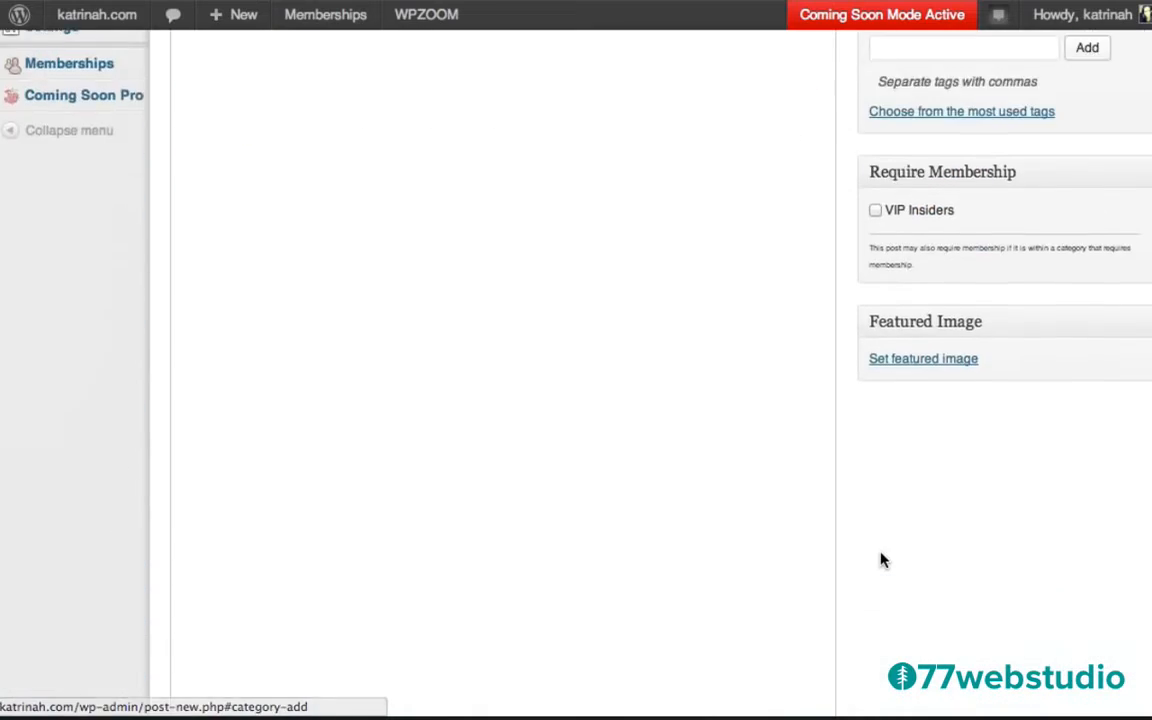
pyautogui.scroll(-10, 881, 561)
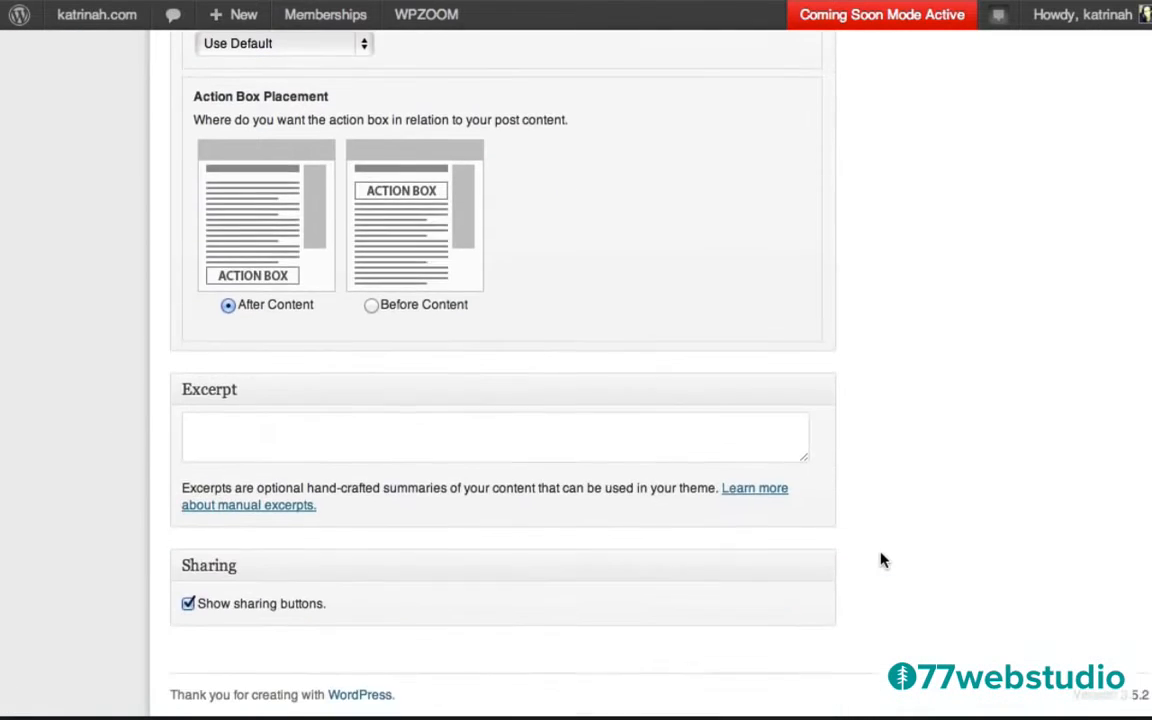
pyautogui.click(203, 431)
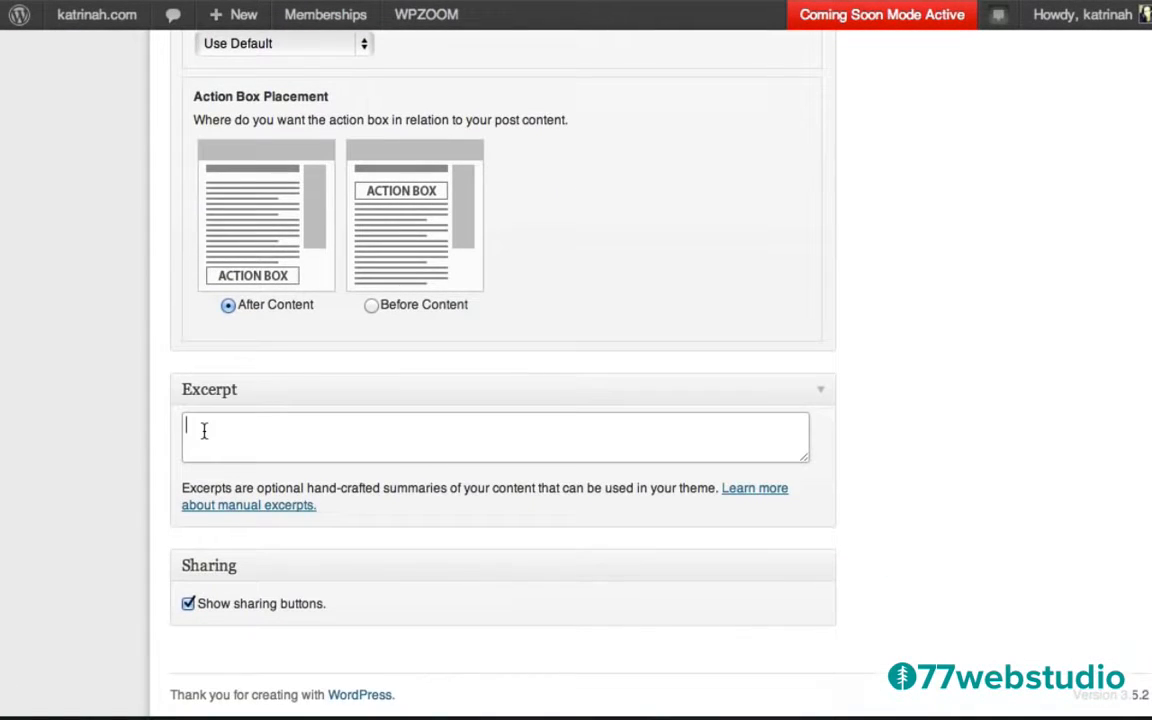
pyautogui.press('super+v')
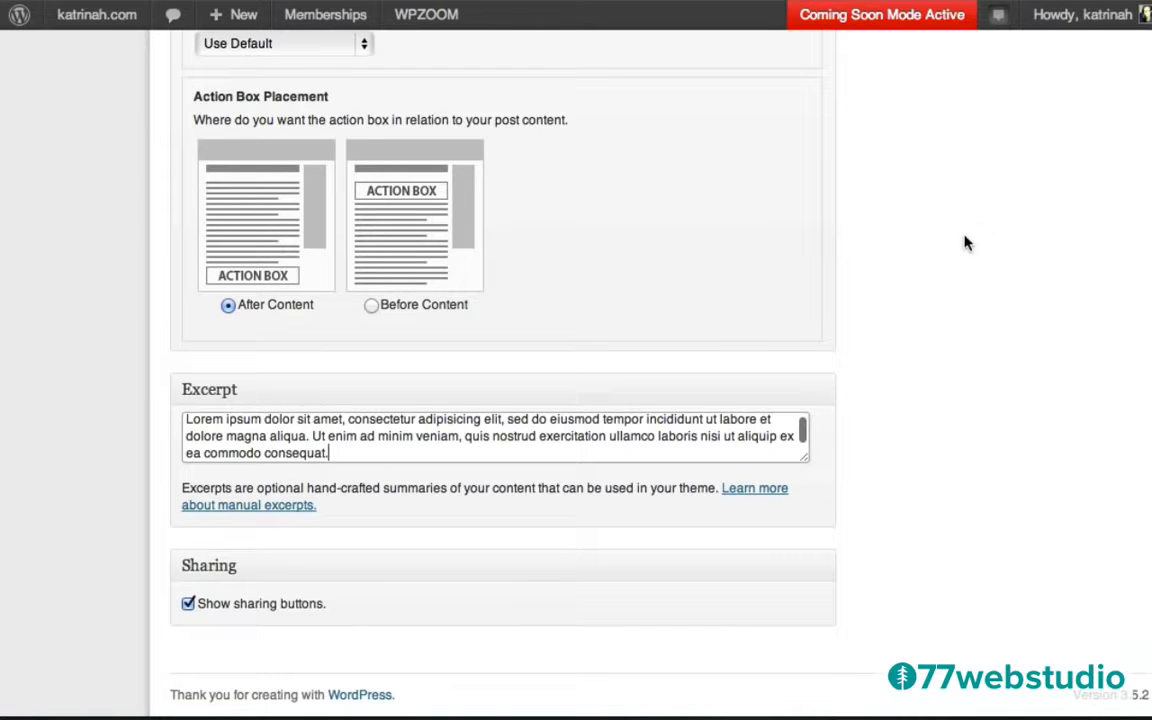
pyautogui.scroll(15, 981, 231)
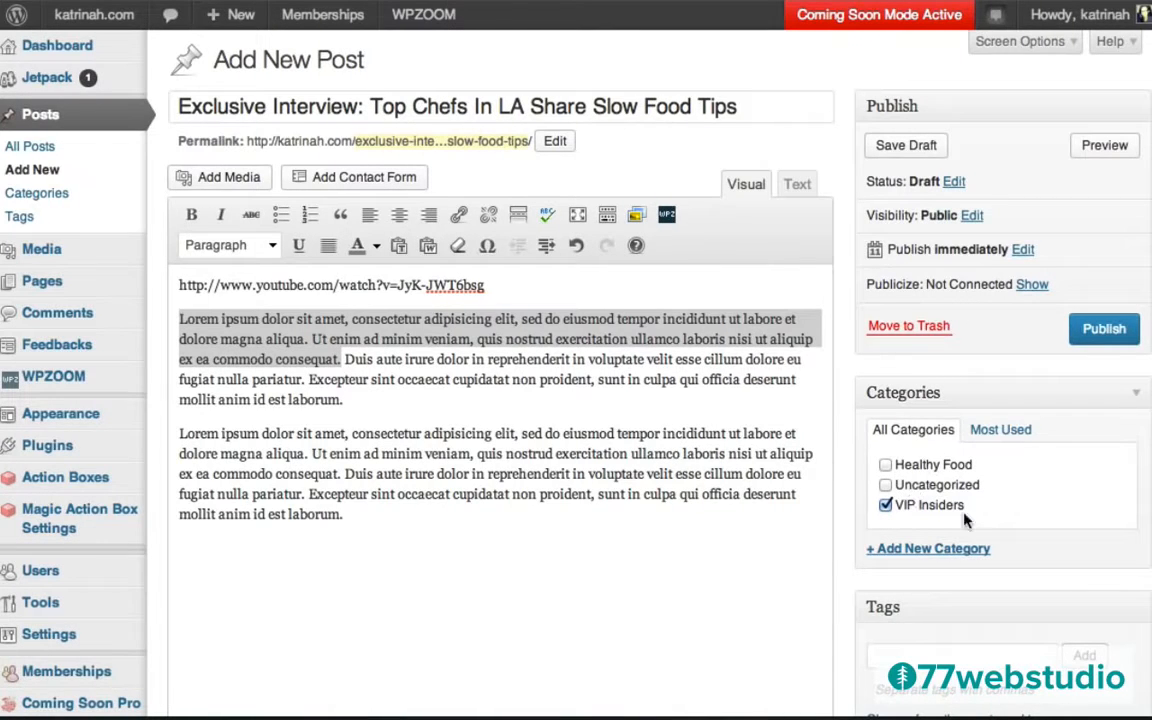
# Tag the interview post 'Exclusive Interviews'.
pyautogui.scroll(-3, 895, 500)
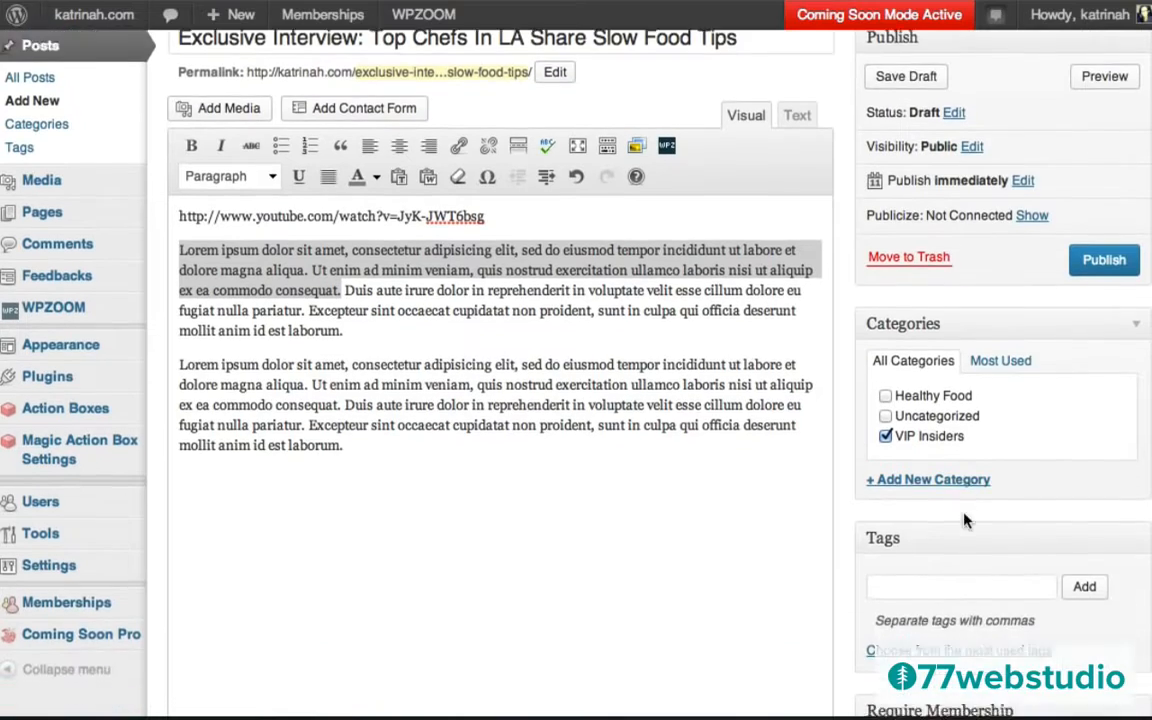
pyautogui.click(893, 490)
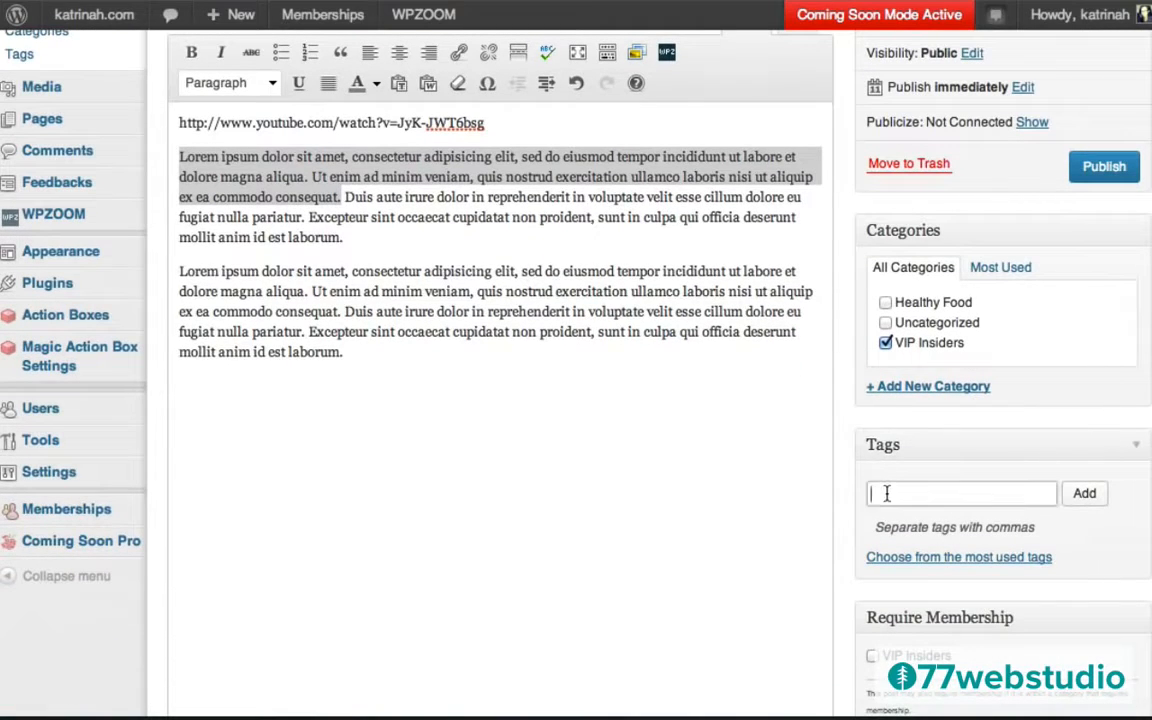
pyautogui.write('Exclusive Interviews')
pyautogui.click(1085, 494)
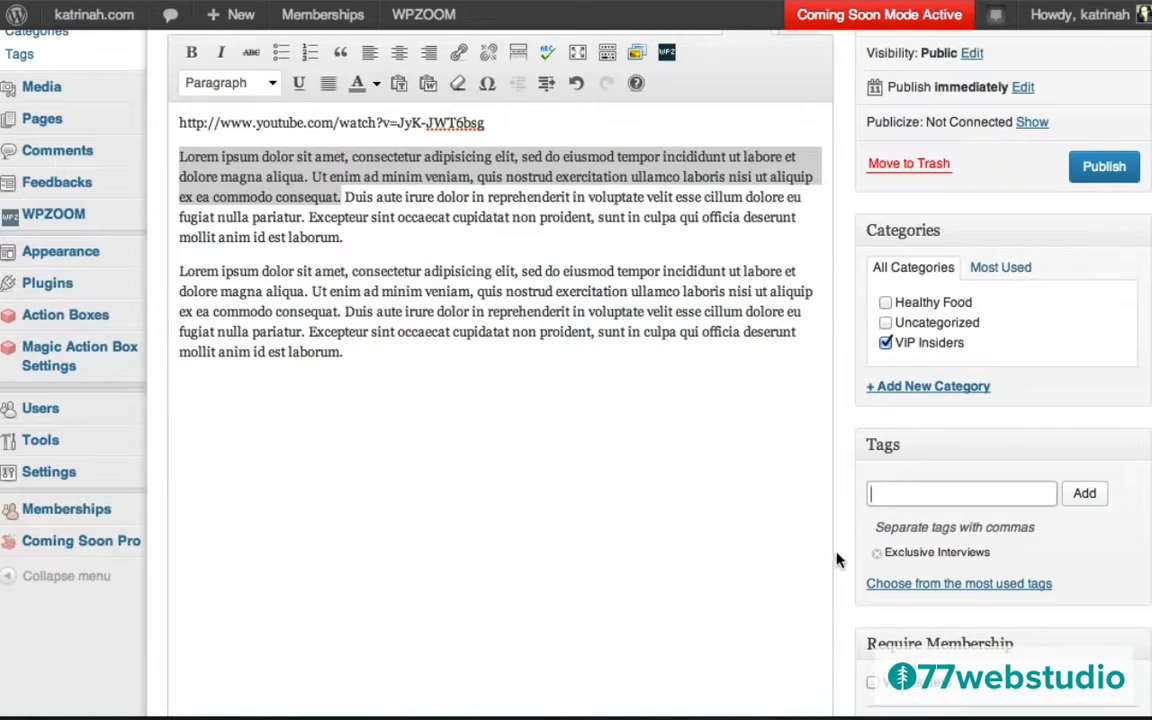
# Restrict the interview post to VIP Insiders members and publish it.
pyautogui.scroll(-3, 838, 560)
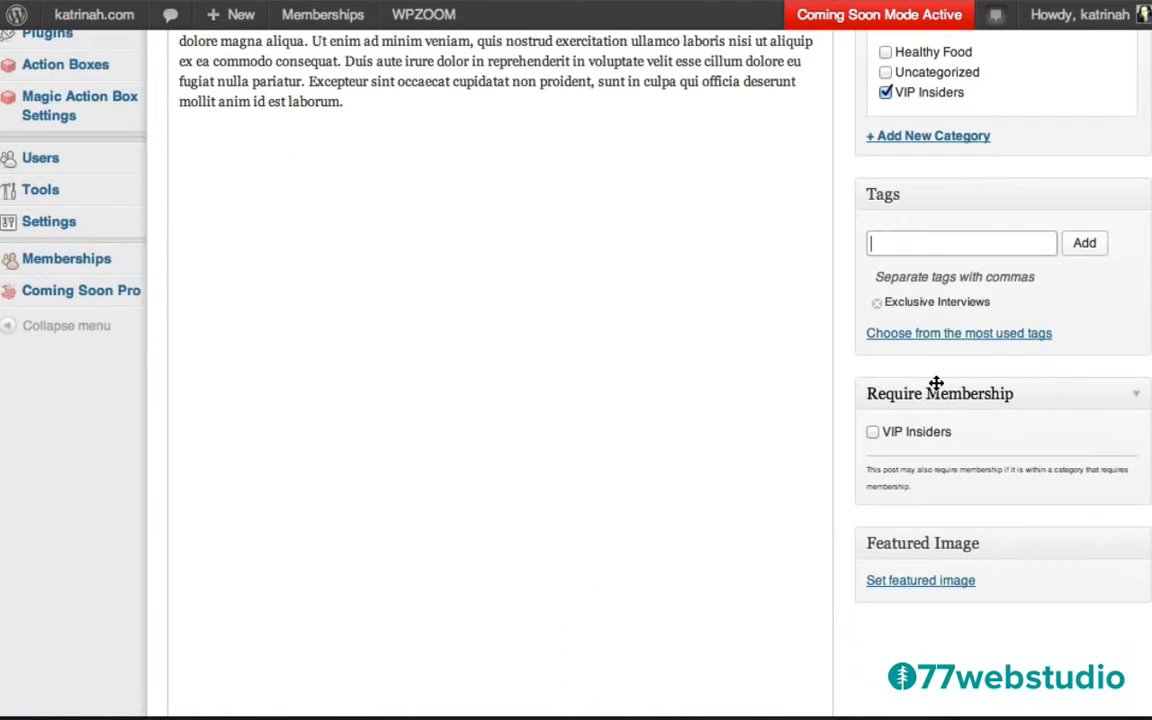
pyautogui.click(873, 432)
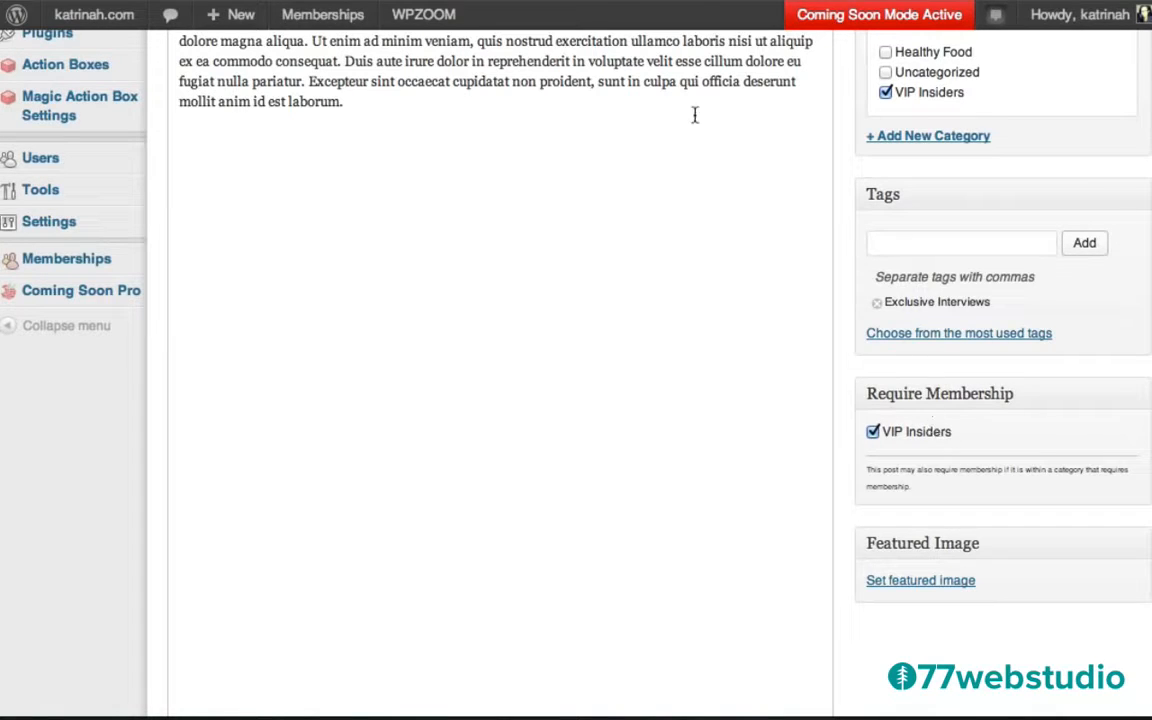
pyautogui.scroll(5, 848, 222)
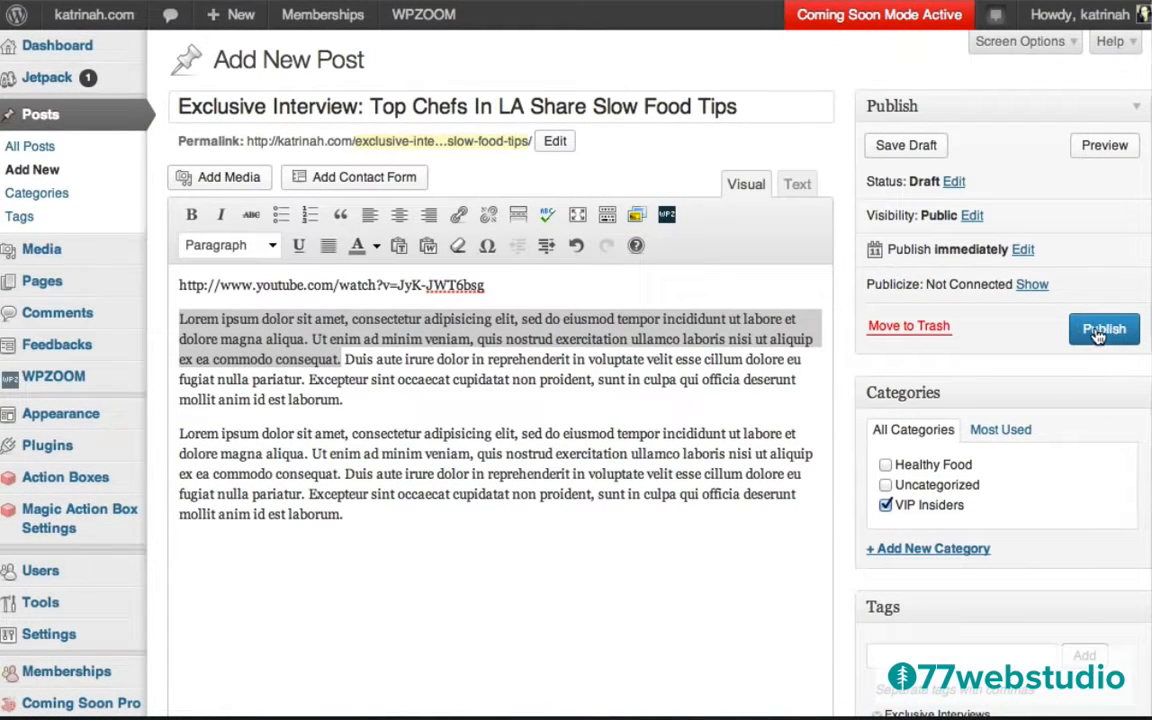
pyautogui.click(1100, 332)
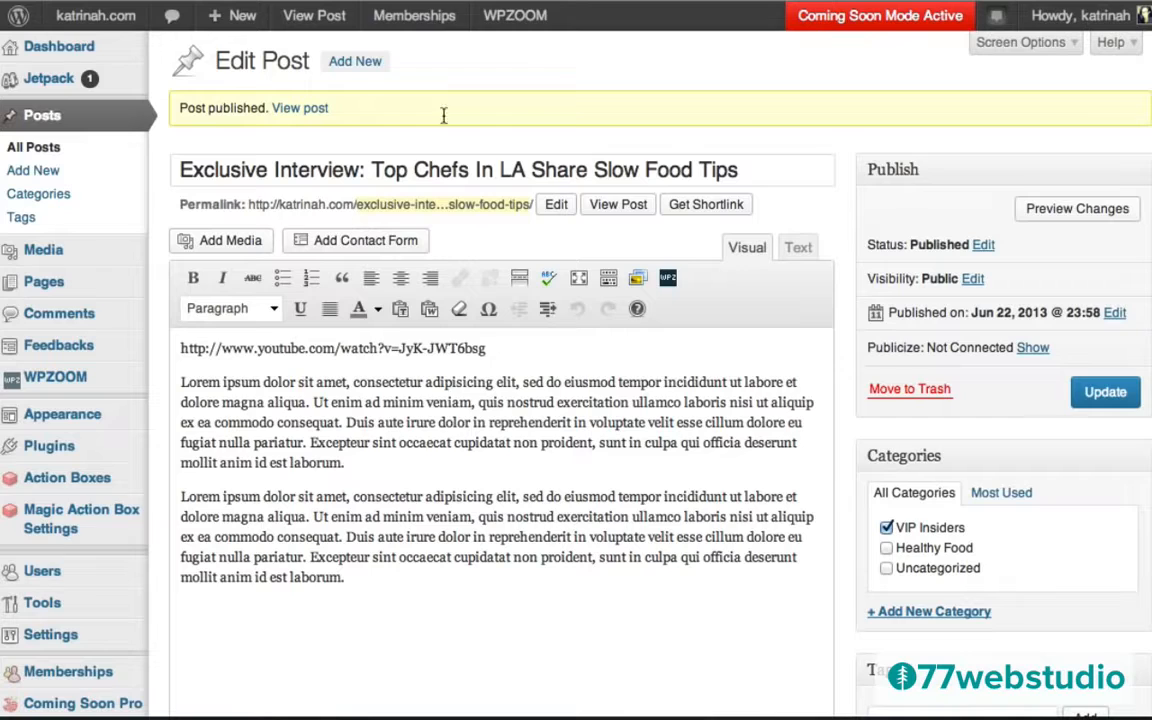
# Start a new post titled 'Raw Food Yoga Retreat & Eco-Adventure (VIP Insiders)' with three Lorem ipsum paragraphs.
pyautogui.click(356, 62)
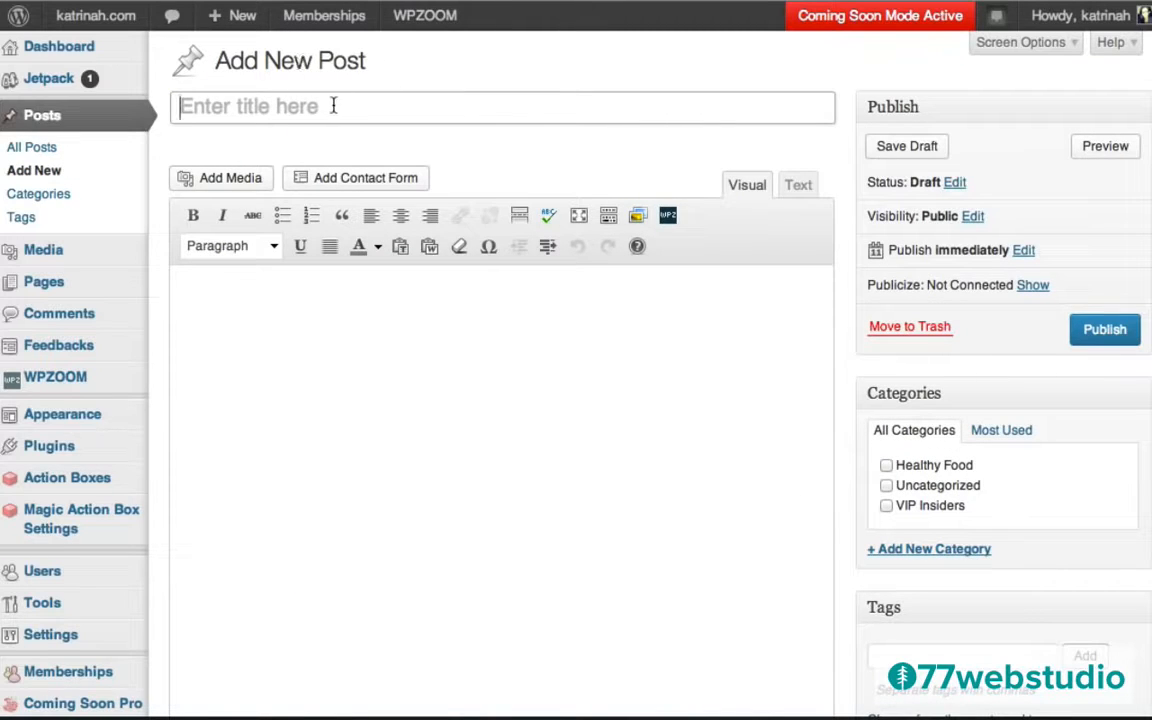
pyautogui.write('Raw Food Yoga Retreat & Eco-Adventure (VIP Insiders)')
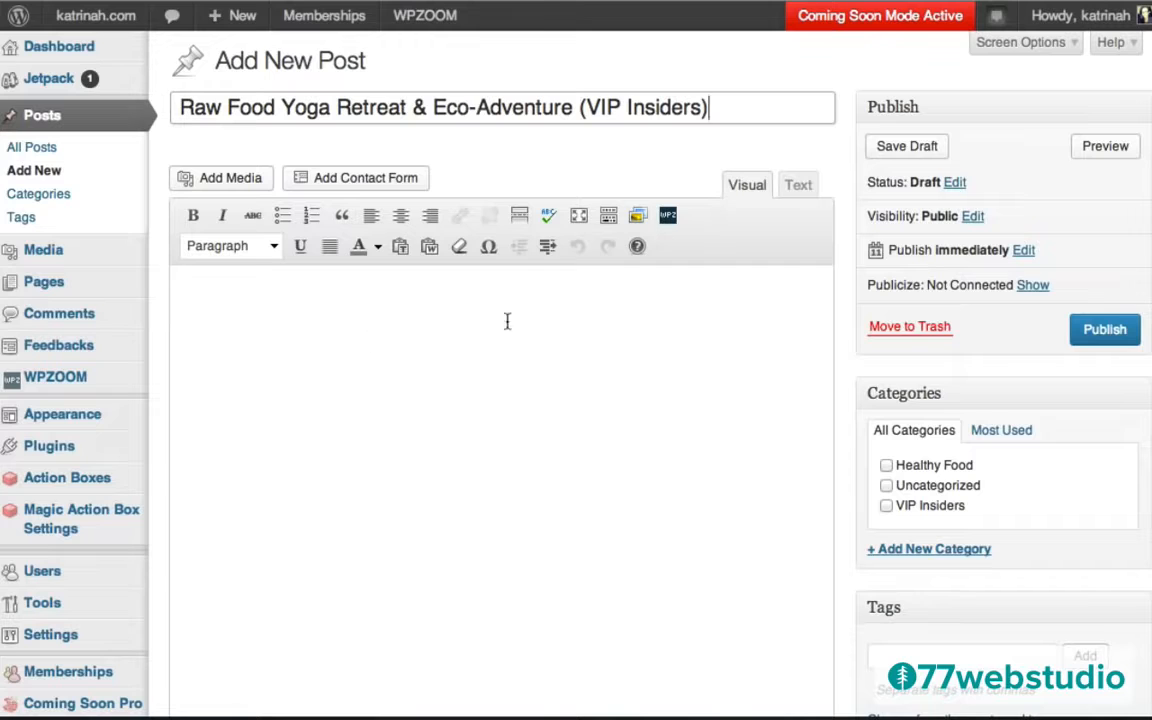
pyautogui.click(406, 386)
pyautogui.write('Lorem ipsum dolor sit amet, consectetur adipisicing elit, sed do eiusmod tempor incididunt ut labore et dolore magna aliqua. Ut enim ad minim veniam, quis nostrud exercitation ullamco laboris nisi ut aliquip ex ea commodo consequat. Duis aute irure dolor in reprehenderit in voluptate velit esse cillum dolore eu fugiat nulla pariatur. Excepteur sint occaecat cupidatat non proident, sunt in culpa qui officia deserunt mollit anim id est laborum.  Lorem ipsum dolor sit amet, consectetur adipisicing elit, sed do eiusmod tempor incididunt ut labore et dolore magna aliqua. Ut enim ad minim veniam, quis nostrud exercitation ullamco laboris nisi ut aliquip ex ea commodo consequat. Duis aute irure dolor in reprehenderit in voluptate velit esse cillum dolore eu fugiat nulla pariatur. Excepteur sint occaecat cupidatat non proident, sunt in culpa qui officia deserunt mollit anim id est laborum.  Lorem ipsum dolor sit amet, consectetur adipisicing elit, sed do eiusmod tempor incididunt ut labore et dolore magna aliqua. Ut enim ad minim veniam, quis nostrud exercitation ullamco laboris nisi ut aliquip ex ea commodo consequat. Duis aute irure dolor in reprehenderit in voluptate velit esse cillum dolore eu fugiat nulla pariatur. Excepteur sint occaecat cupidatat non proident, sunt in culpa qui officia deserunt mollit anim id est laborum.')
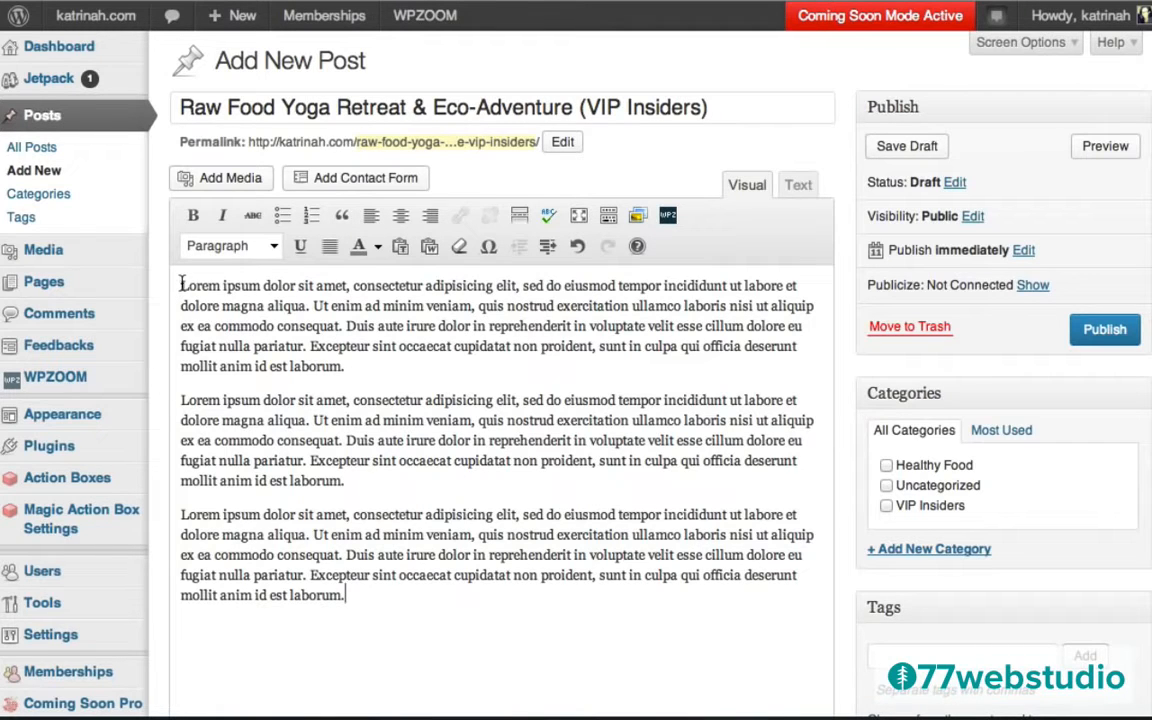
# Copy the body's first sentence into the post's Excerpt box.
pyautogui.moveTo(181, 285); pyautogui.dragTo(315, 306)
pyautogui.hotkey('ctrl', 'c')
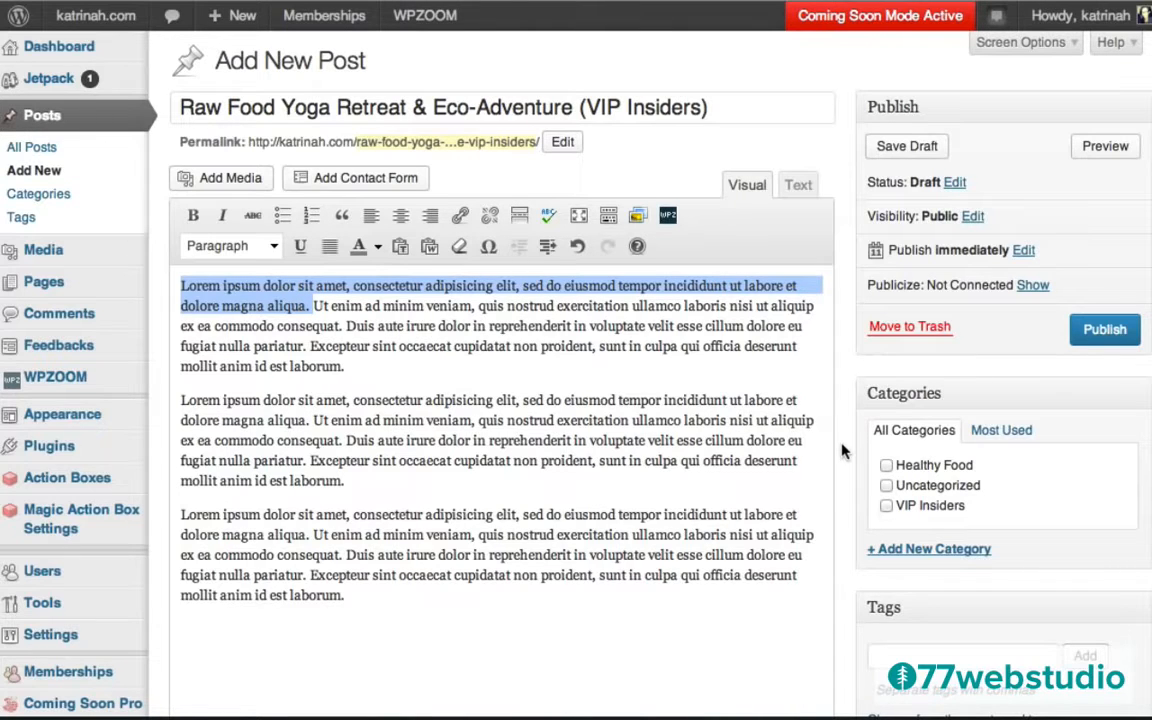
pyautogui.scroll(-15, 842, 451)
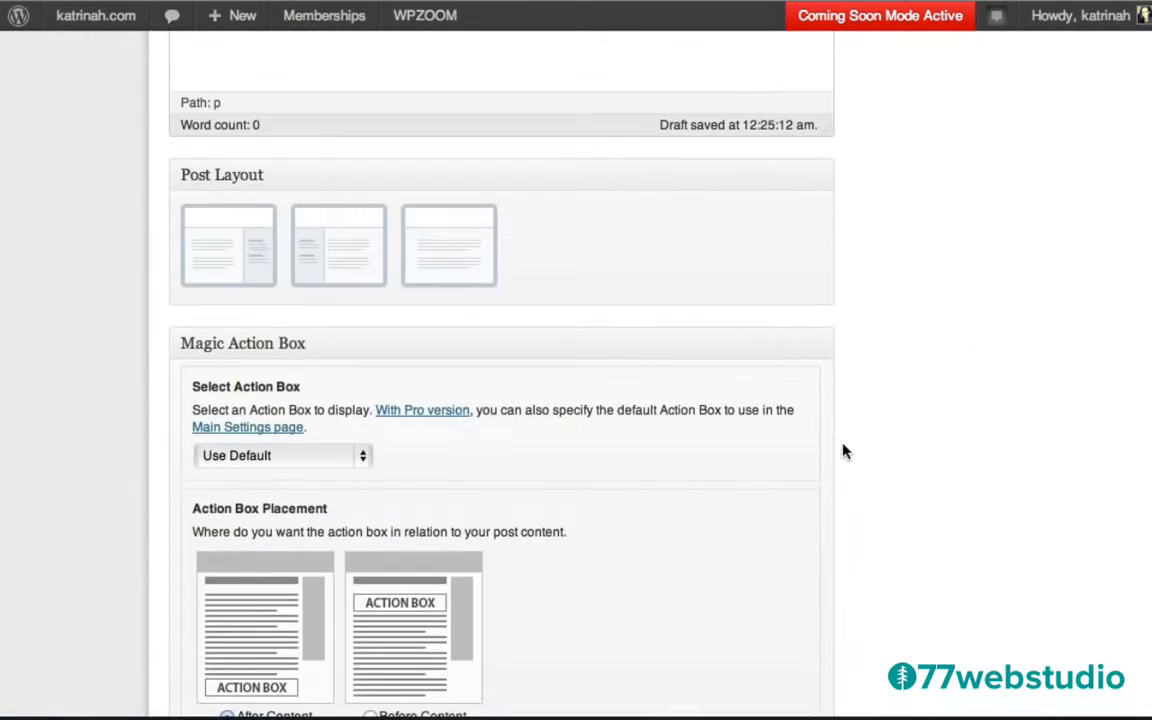
pyautogui.scroll(-5, 842, 451)
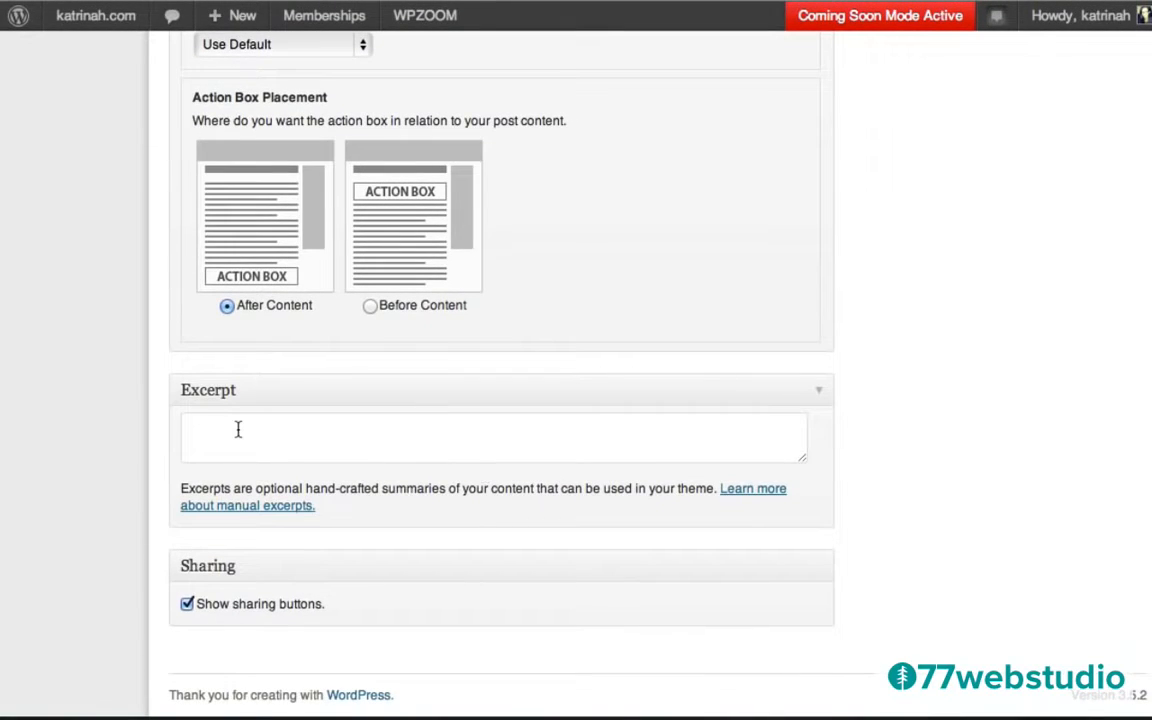
pyautogui.click(238, 429)
pyautogui.hotkey('ctrl', 'v')
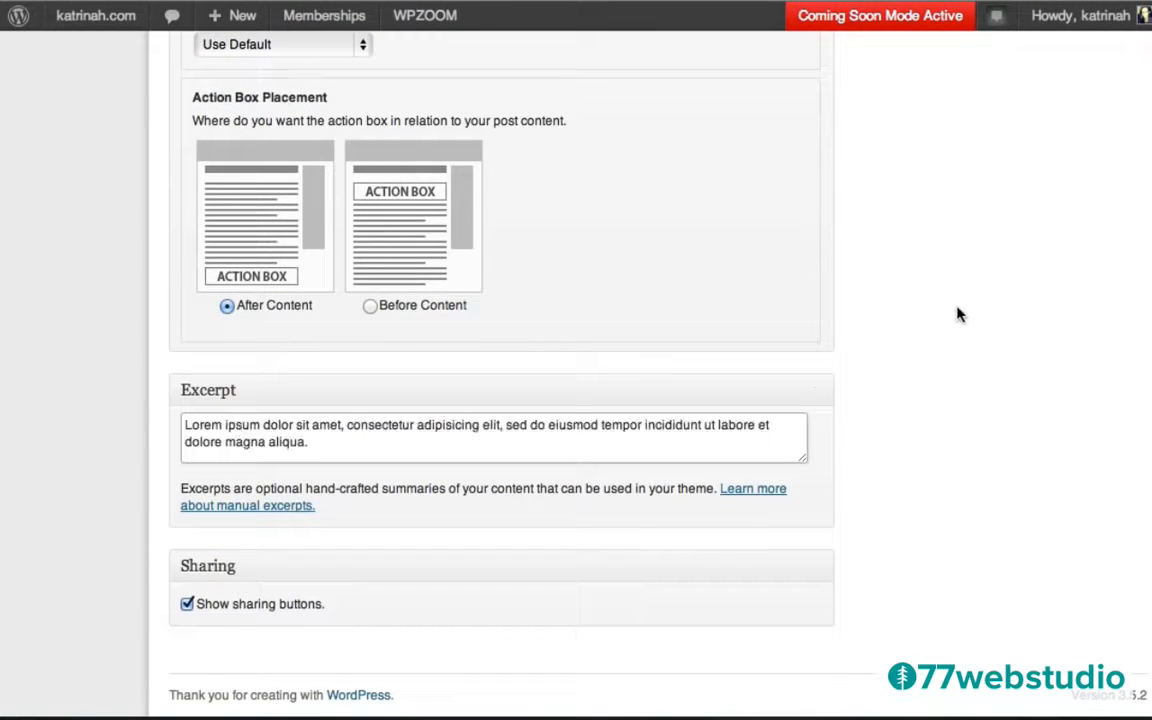
pyautogui.scroll(10, 957, 242)
pyautogui.scroll(5, 957, 307)
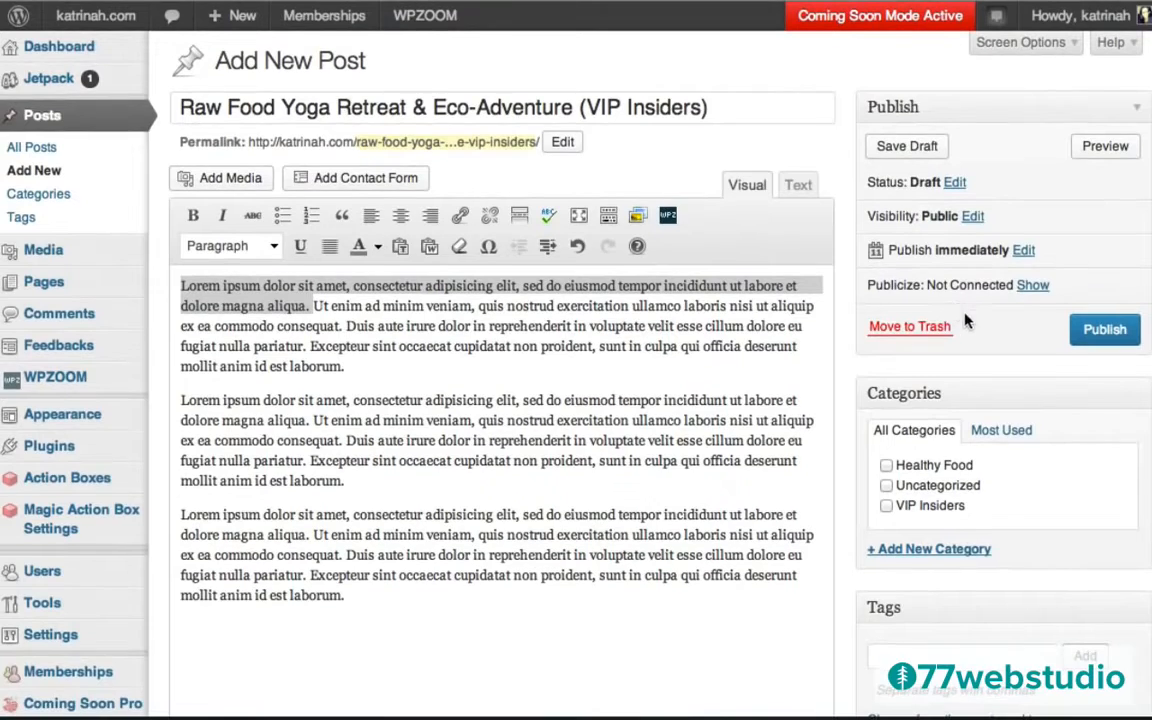
# File the post under the VIP Insiders category and tag it Yoga Retreat.
pyautogui.click(887, 506)
pyautogui.scroll(-3, 848, 527)
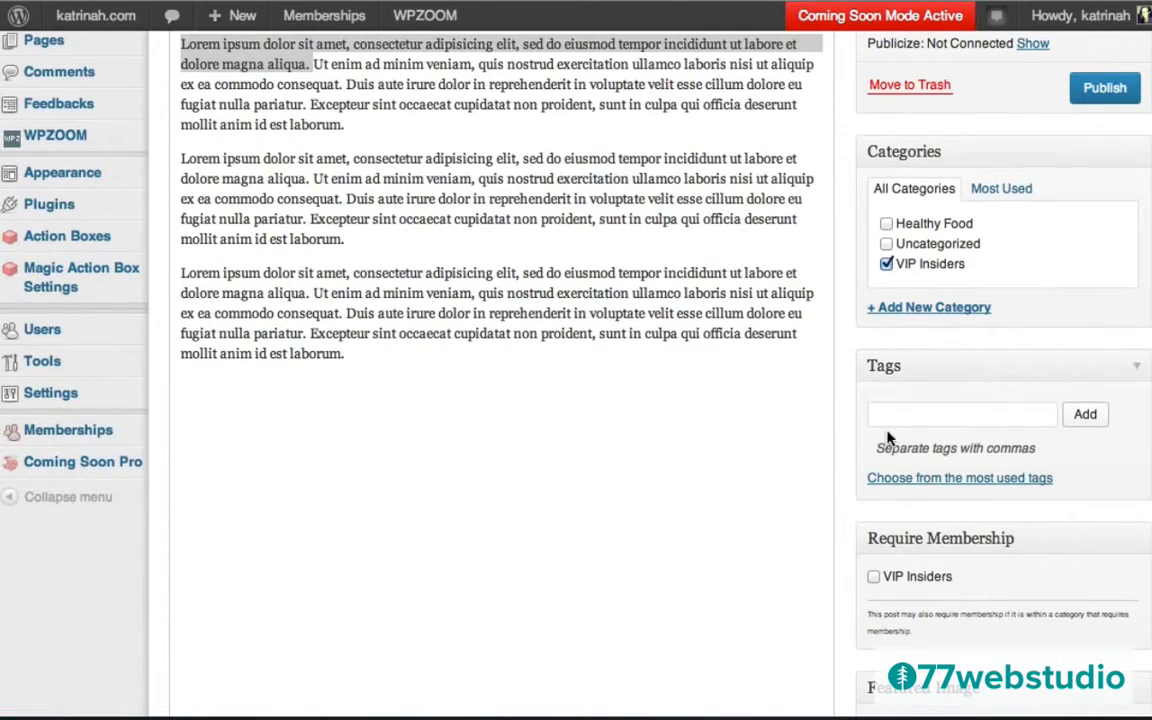
pyautogui.click(896, 413)
pyautogui.write('Yoga Retreat')
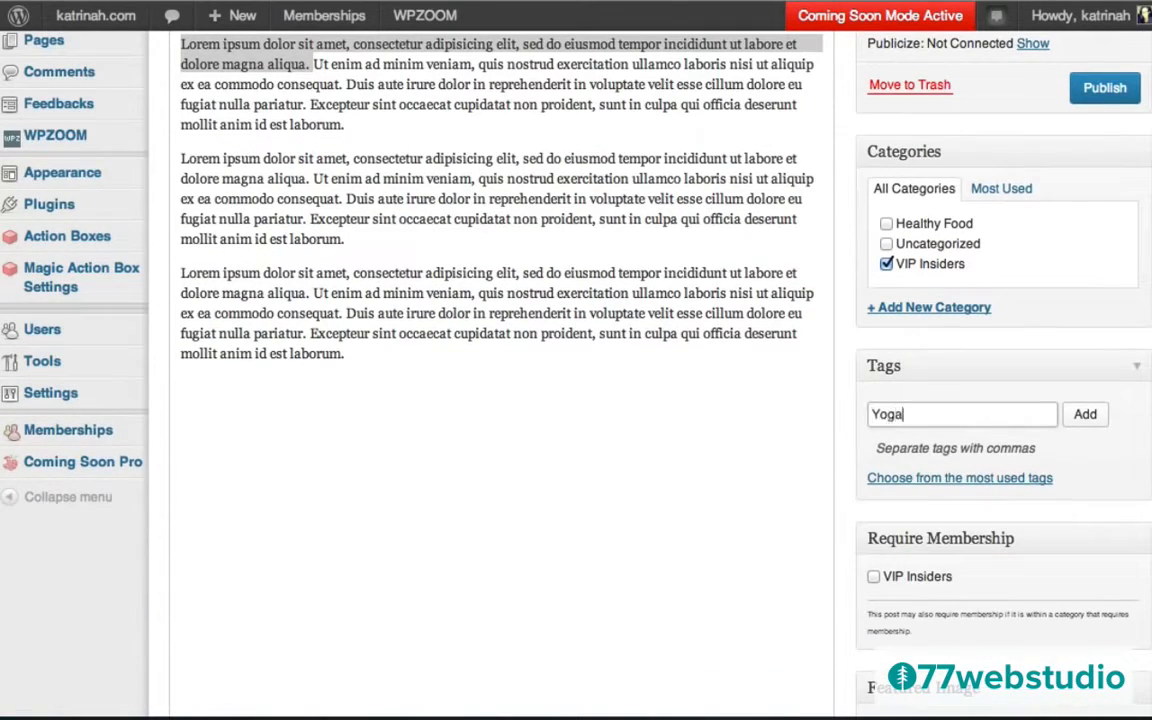
pyautogui.click(1089, 414)
# Require VIP Insiders membership for the post and publish it.
pyautogui.scroll(-3, 848, 503)
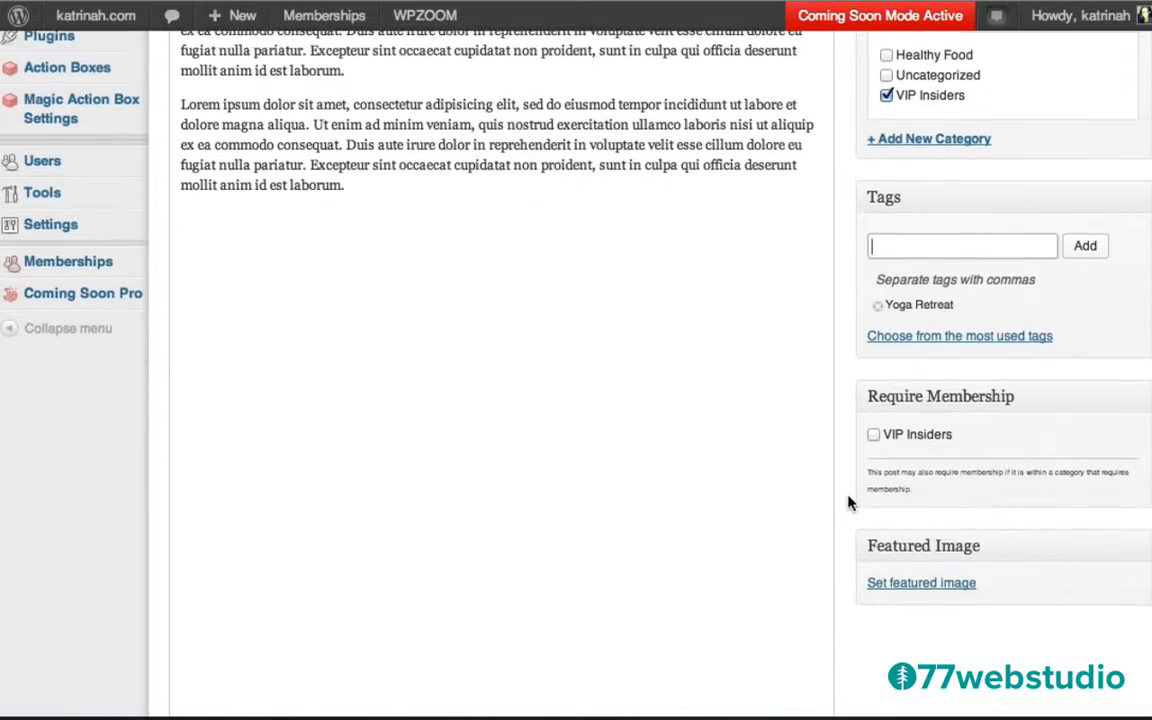
pyautogui.click(874, 424)
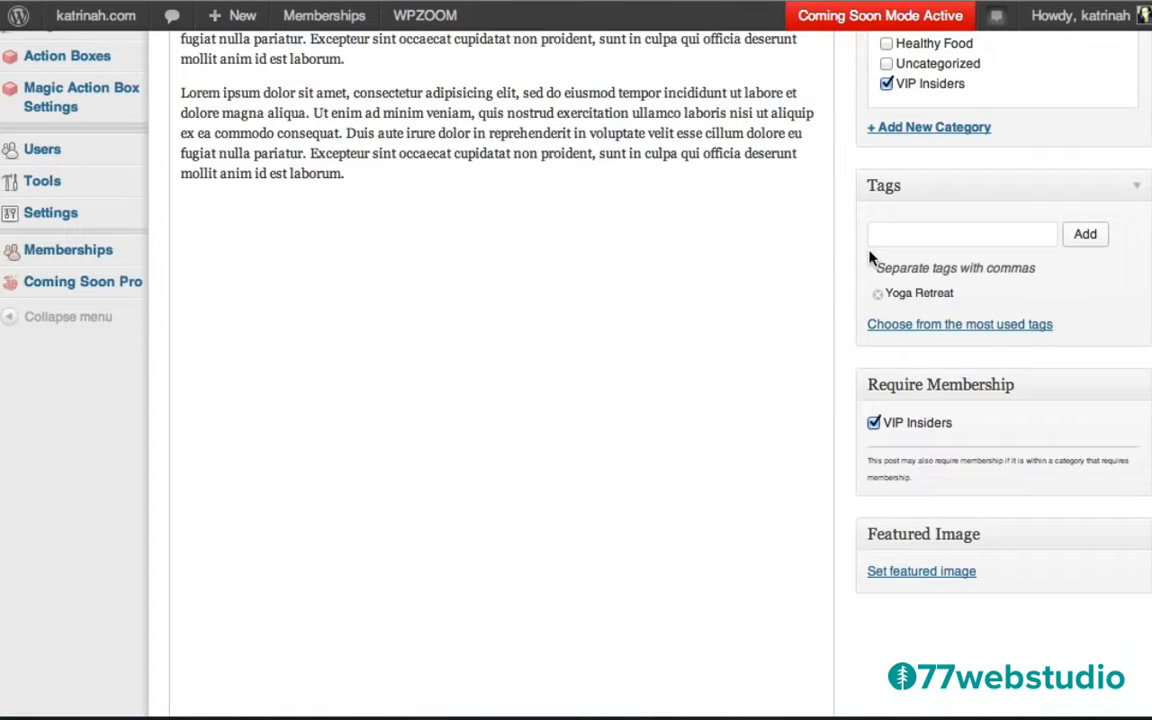
pyautogui.scroll(5, 870, 258)
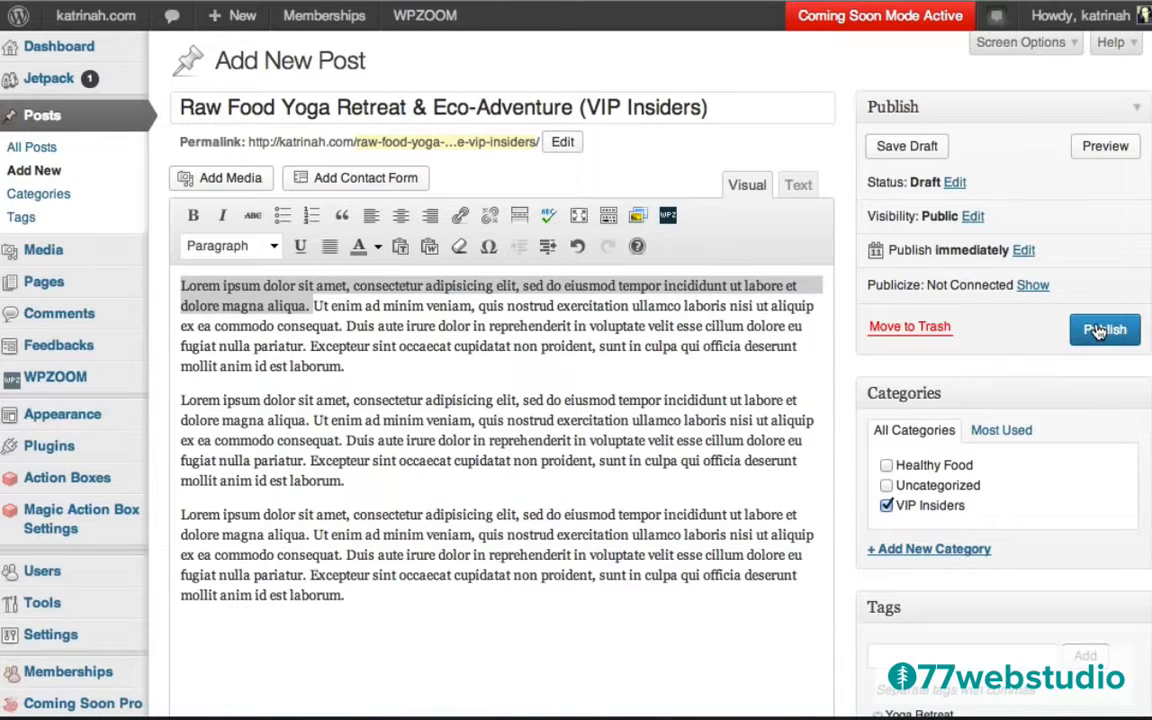
pyautogui.click(1100, 332)
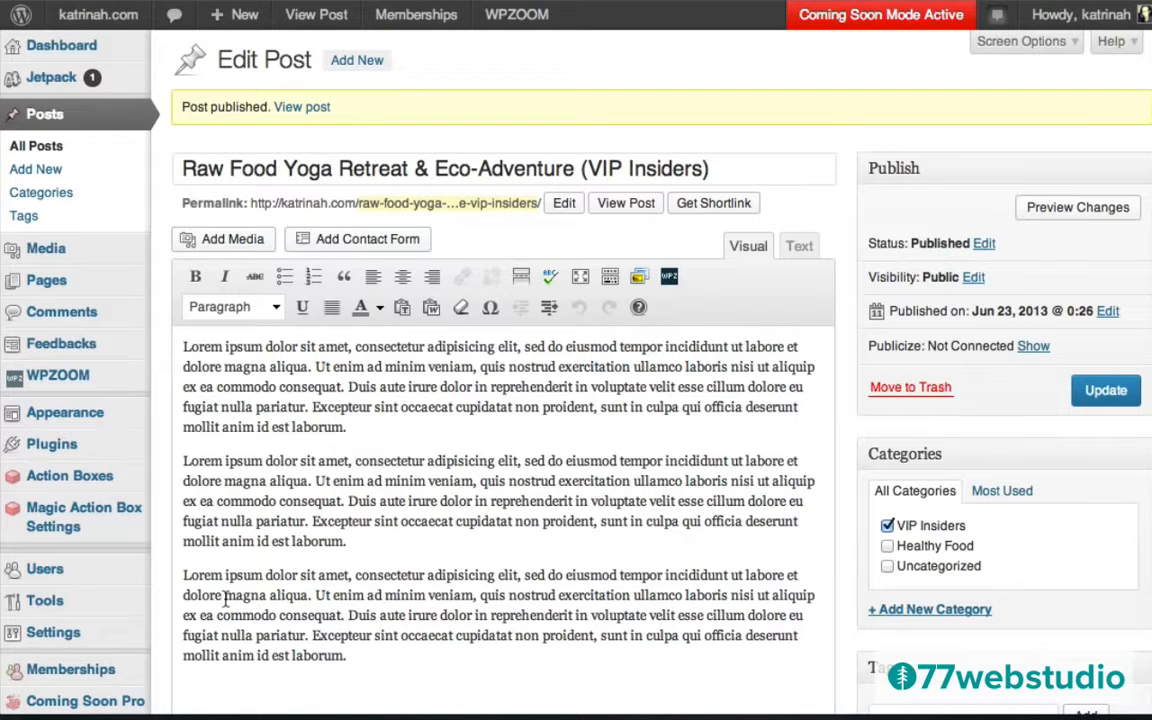
# Edit the VIP Insiders level to protect the VIP Insiders category, then save the level.
pyautogui.moveTo(72, 675)
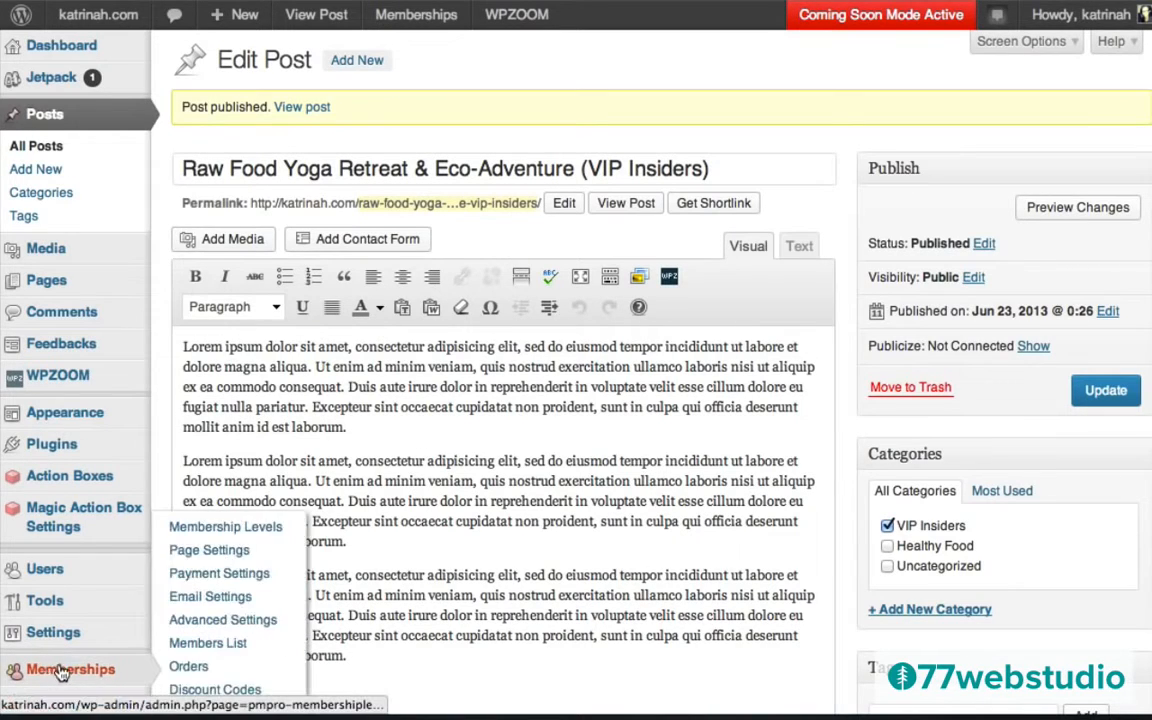
pyautogui.click(60, 675)
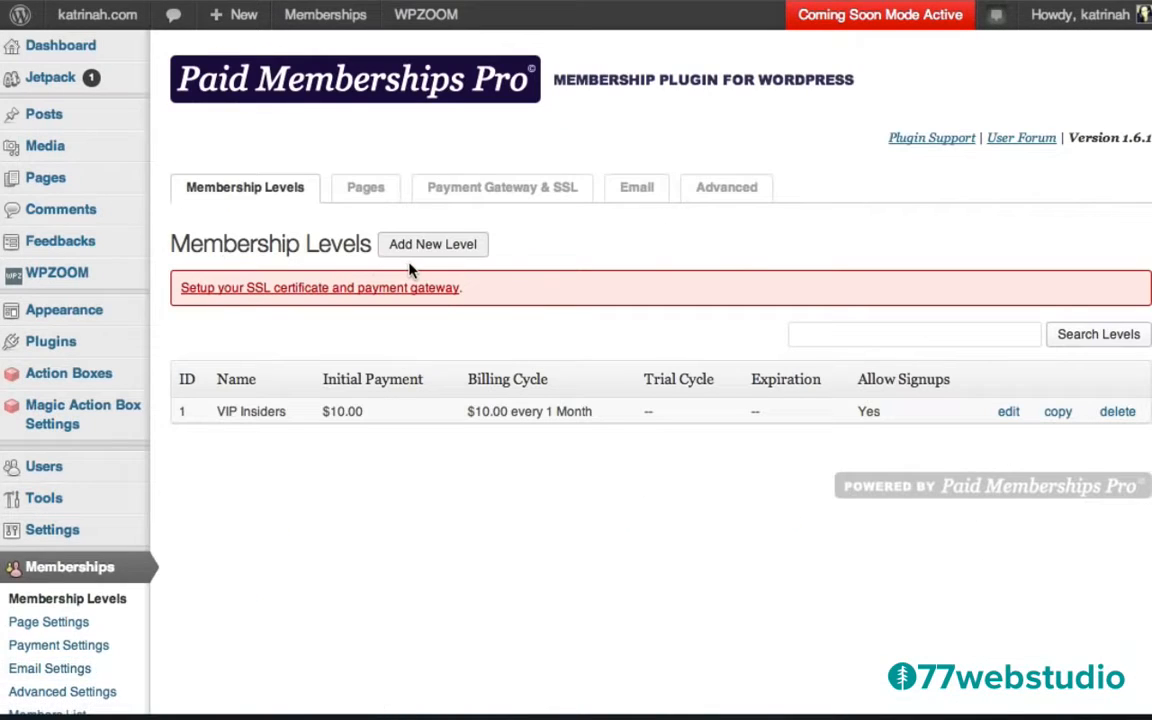
pyautogui.click(1007, 414)
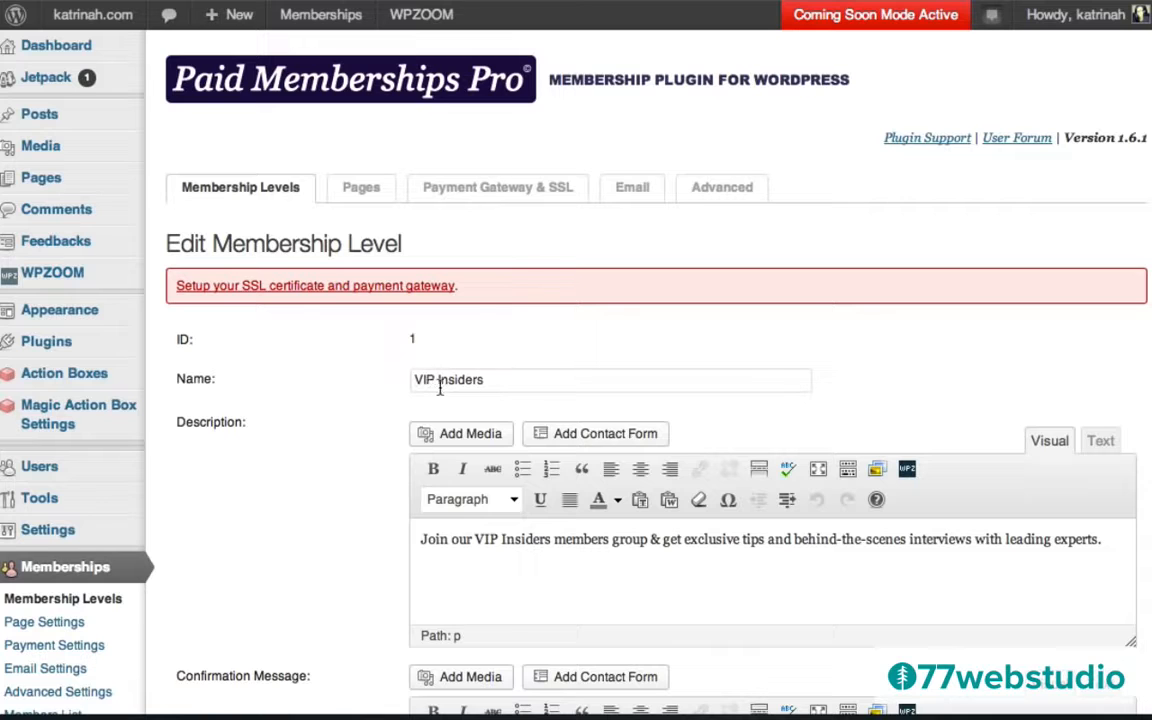
pyautogui.scroll(-5, 378, 465)
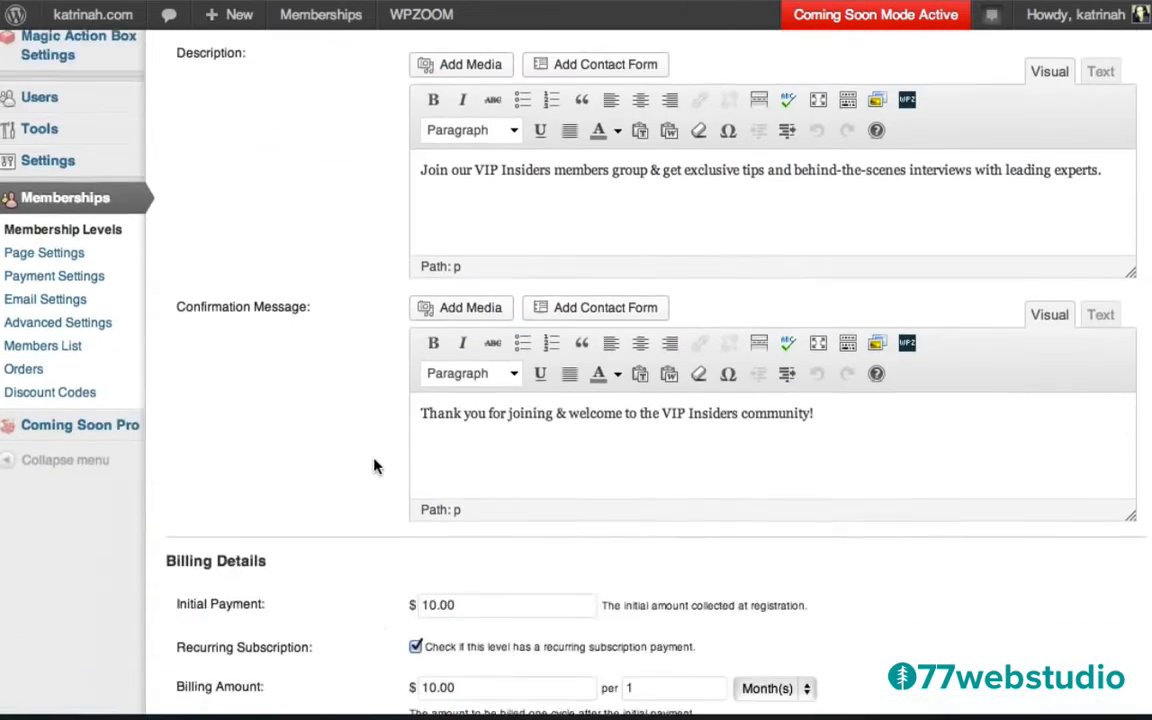
pyautogui.scroll(-9, 375, 466)
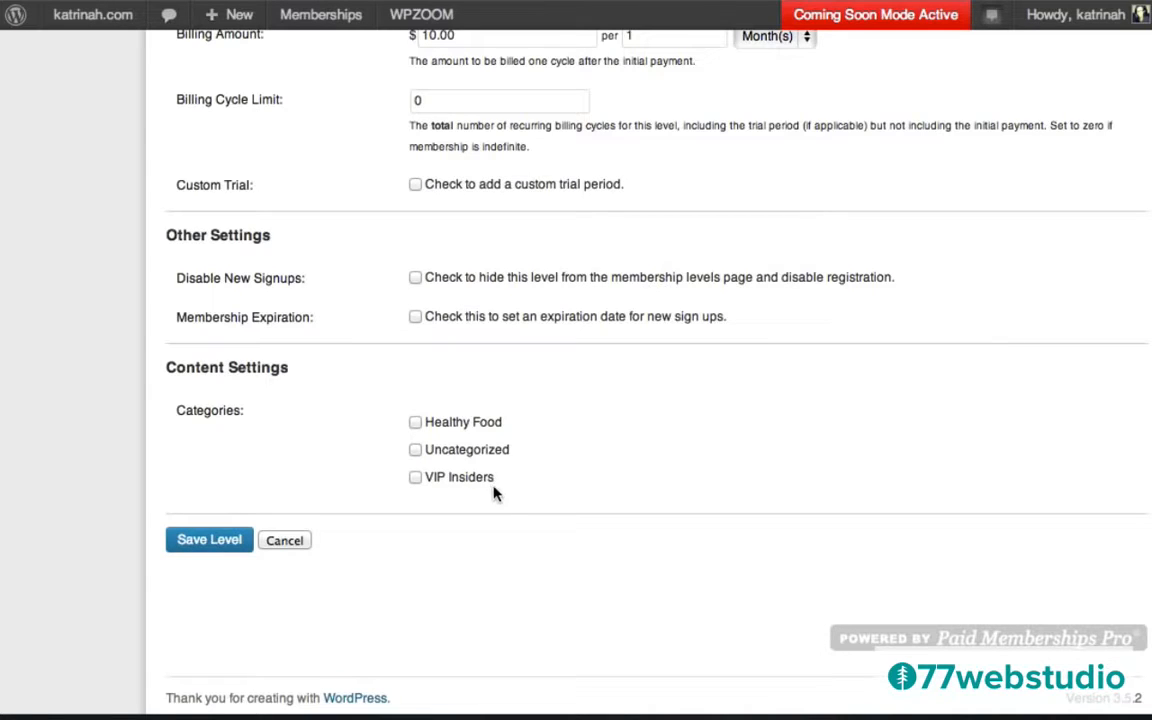
pyautogui.click(416, 481)
pyautogui.click(207, 546)
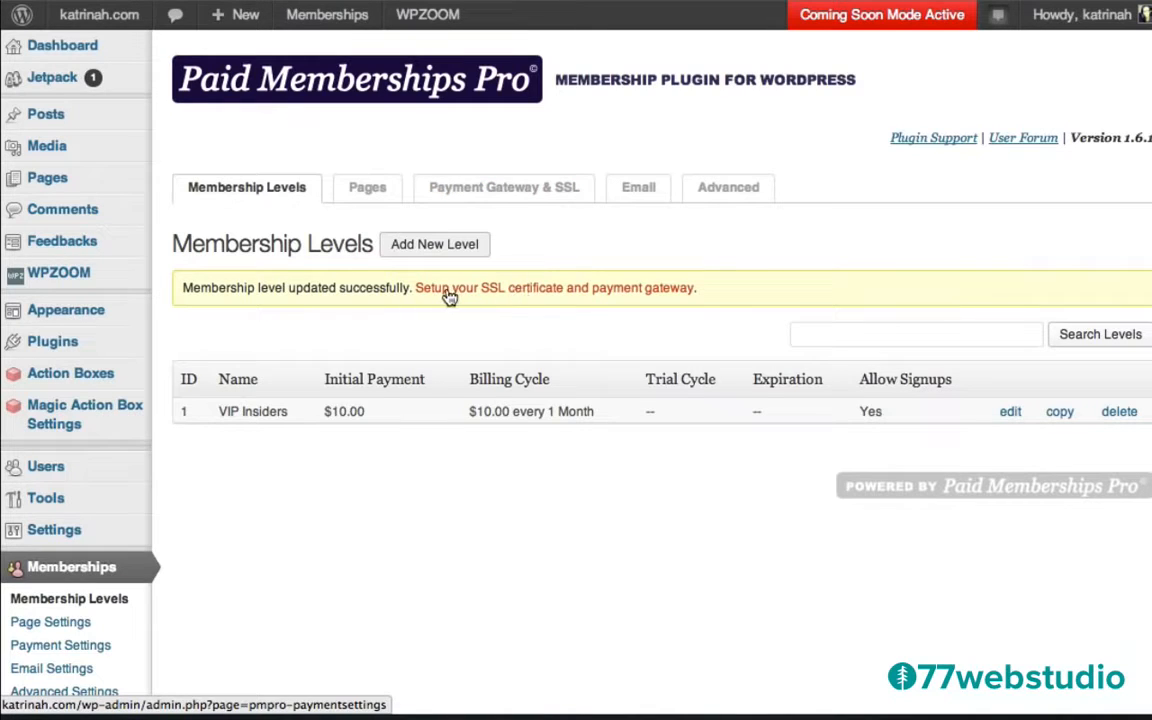
# Open the SSL and payment gateway settings and choose PayPal Express as the gateway.
pyautogui.click(557, 291)
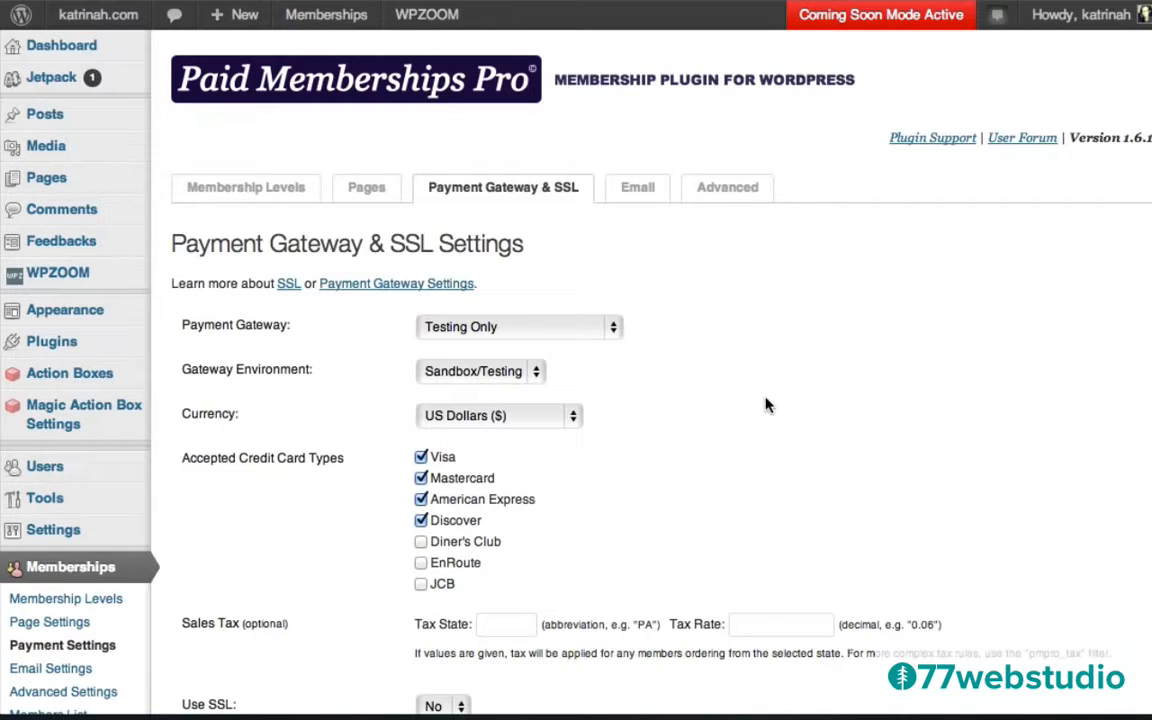
pyautogui.click(476, 333)
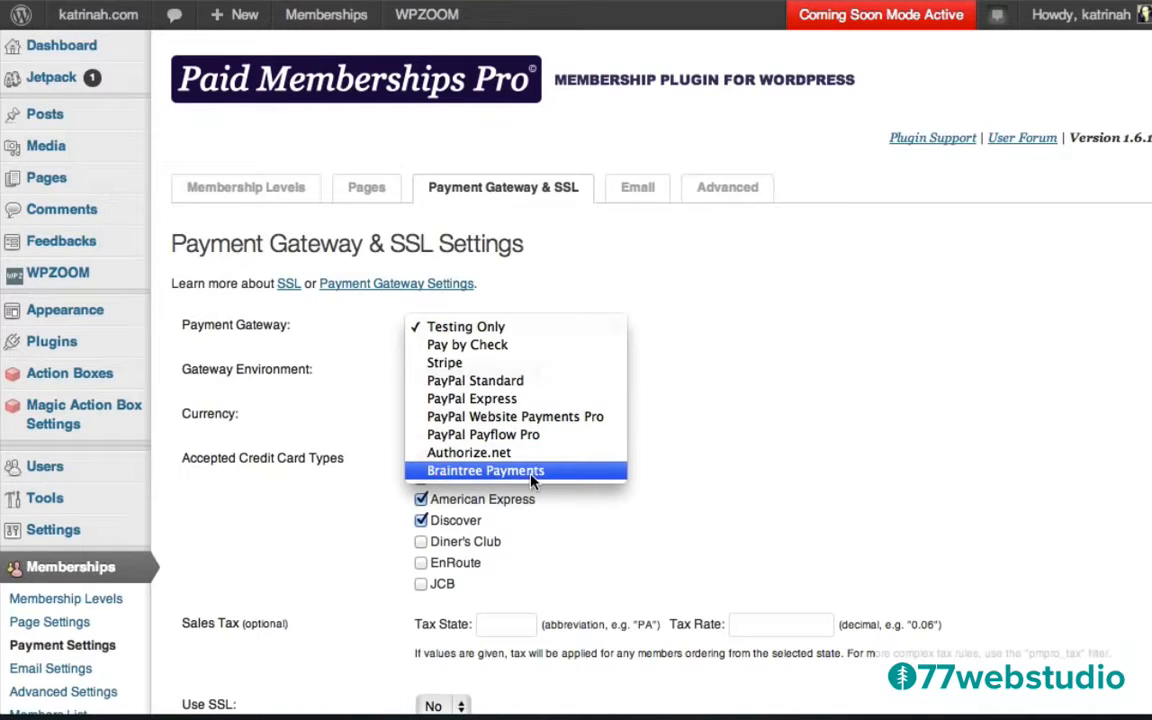
pyautogui.click(474, 400)
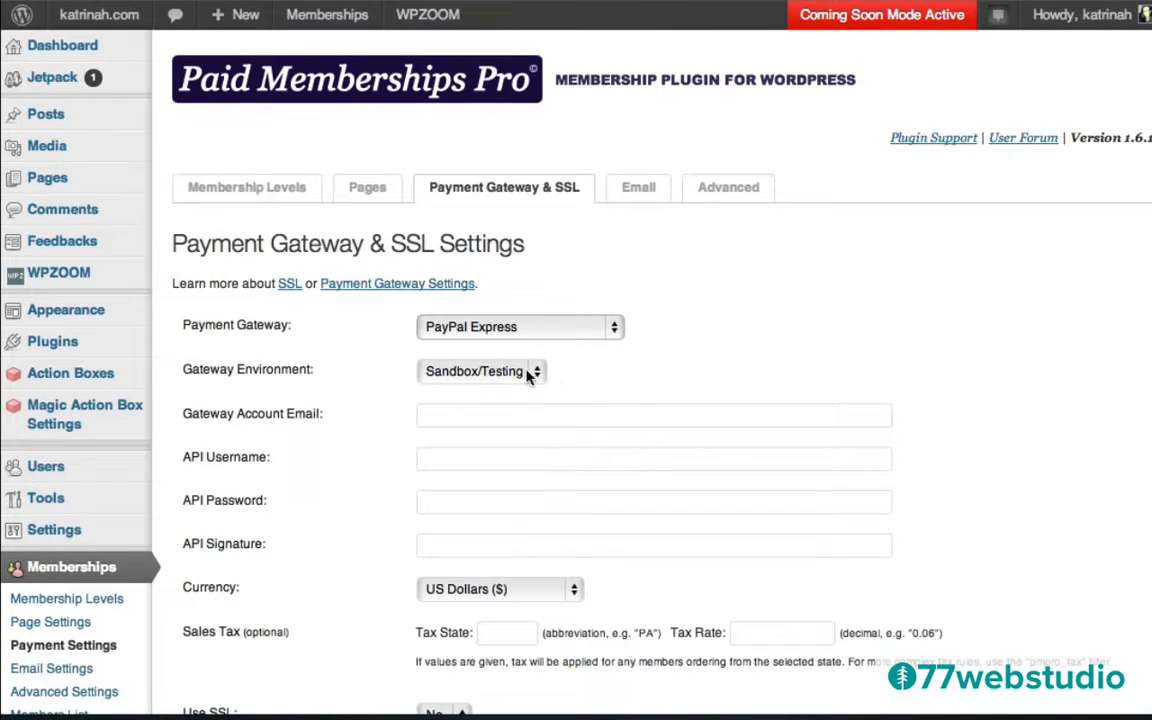
# Set the gateway environment to Live/Production and paste in the gateway account e-mail.
pyautogui.click(489, 381)
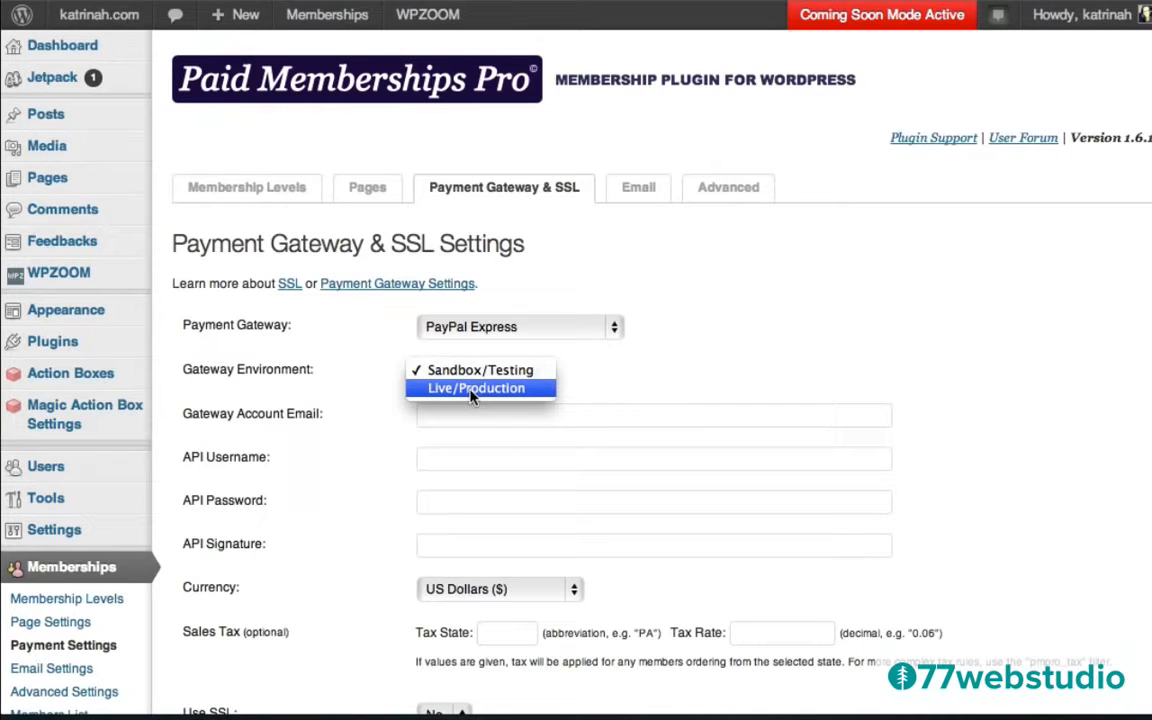
pyautogui.click(472, 389)
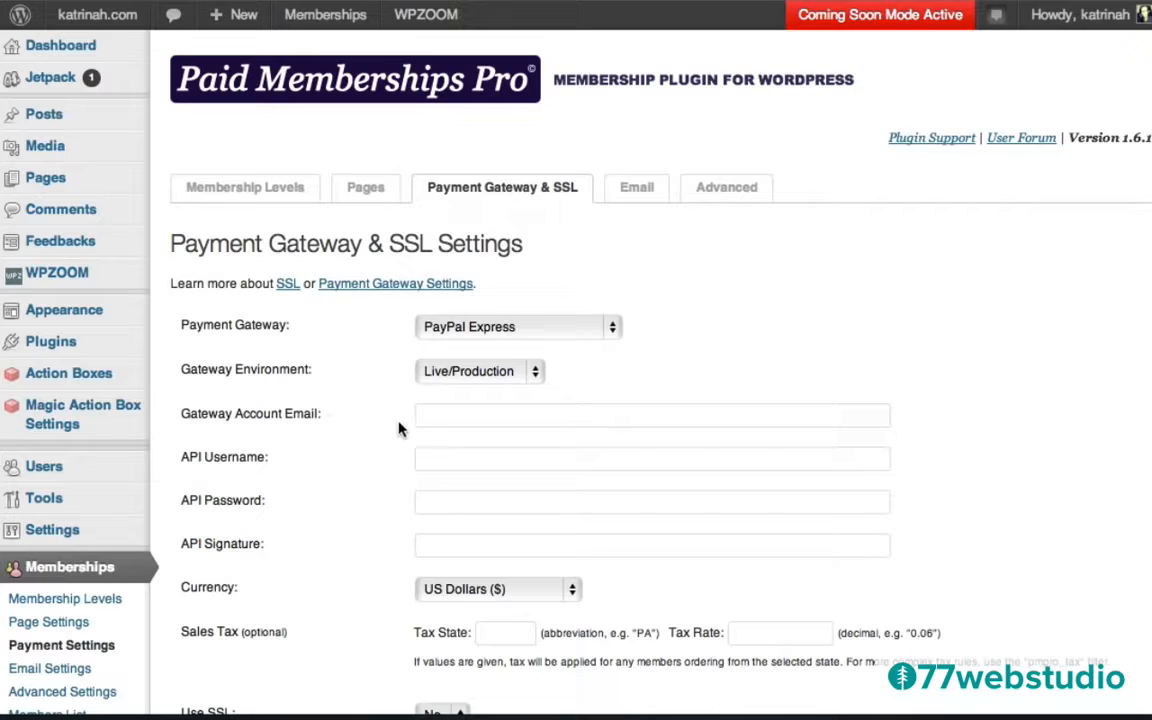
pyautogui.click(432, 414)
pyautogui.press('super+v')
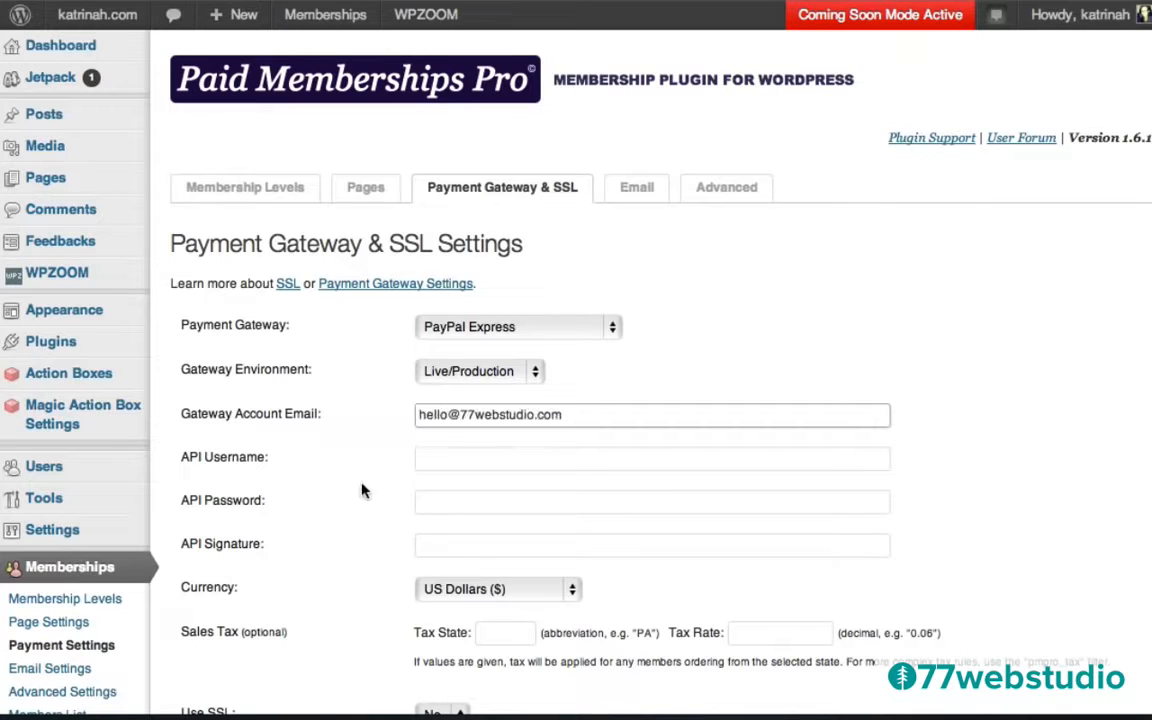
pyautogui.click(361, 484)
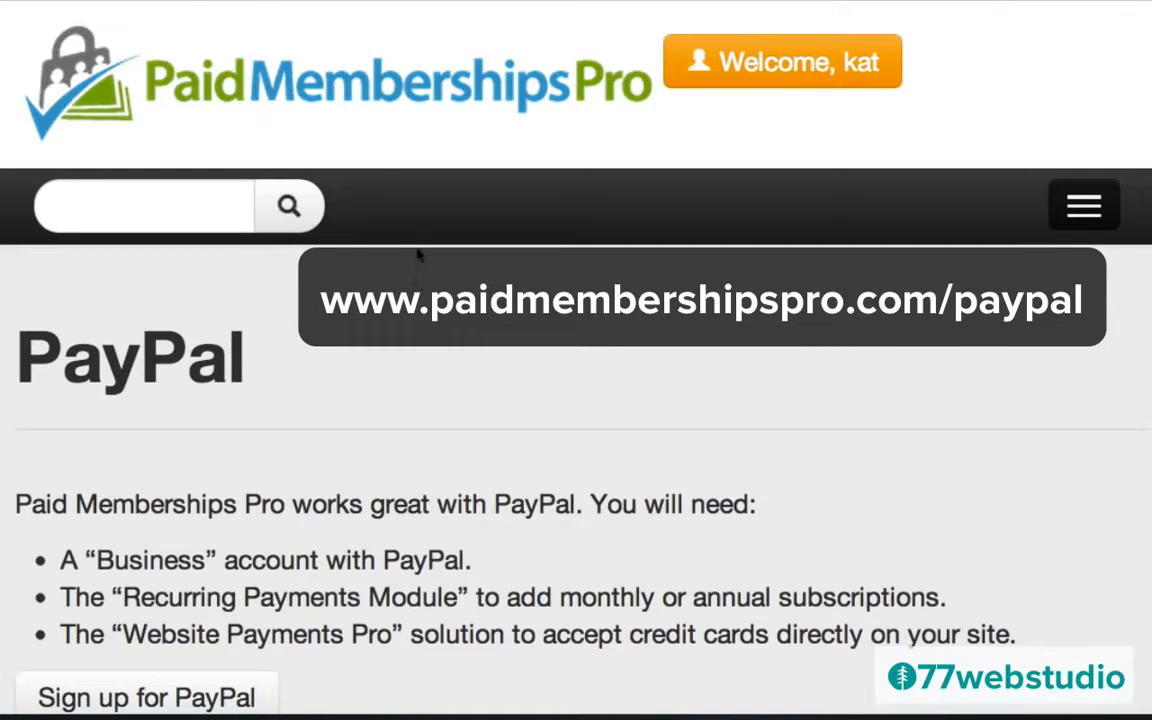
# Scroll the PayPal requirements page and follow the Sign up for PayPal link.
pyautogui.scroll(-3, 347, 570)
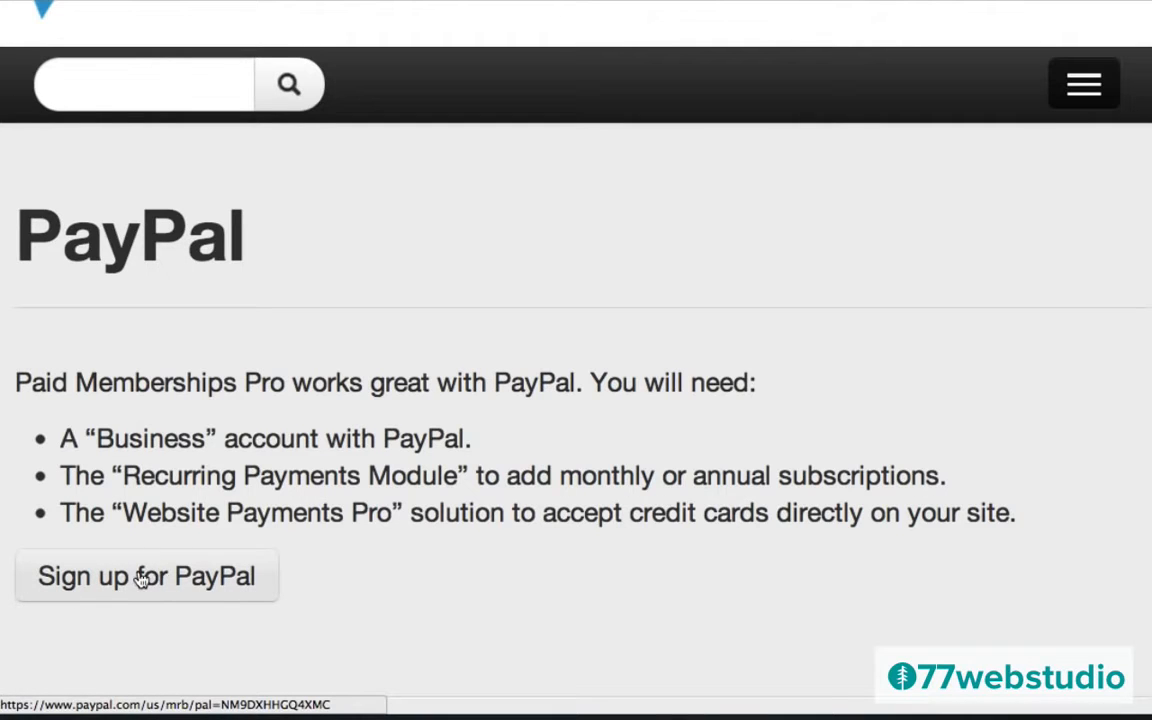
pyautogui.click(182, 583)
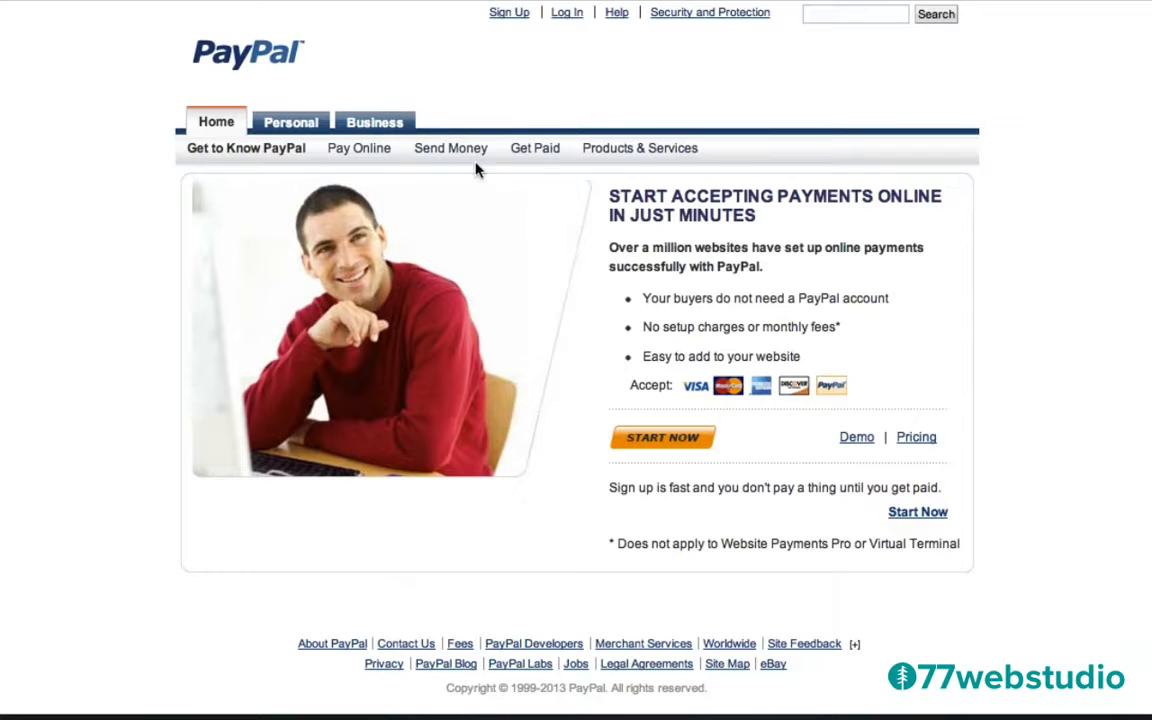
# Go to PayPal's Business section and log in to the business account.
pyautogui.click(374, 127)
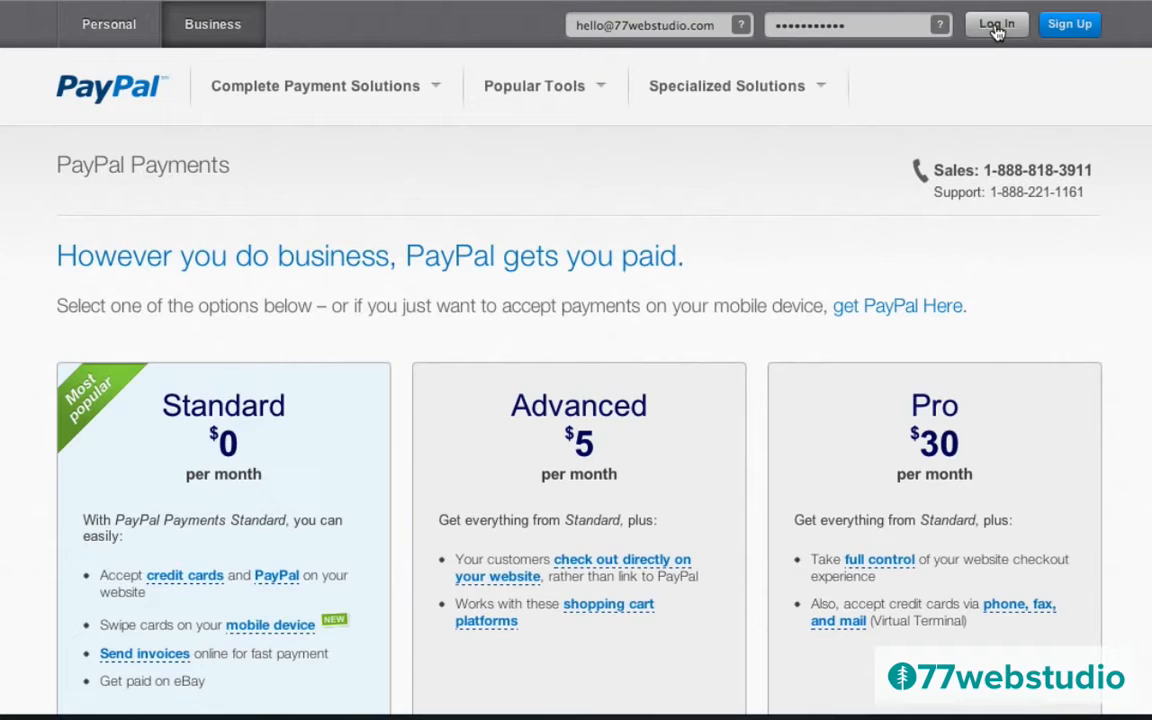
pyautogui.click(996, 31)
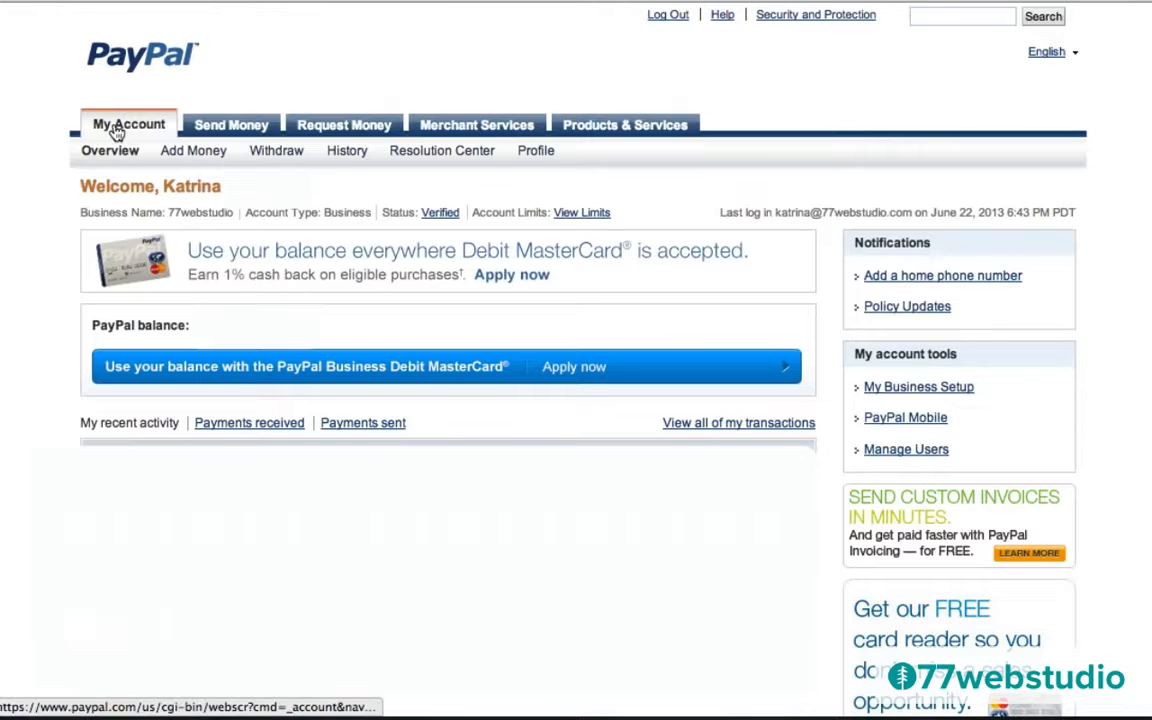
# From the PayPal profile, open API access to retrieve the API username, password and signature.
pyautogui.moveTo(536, 153)
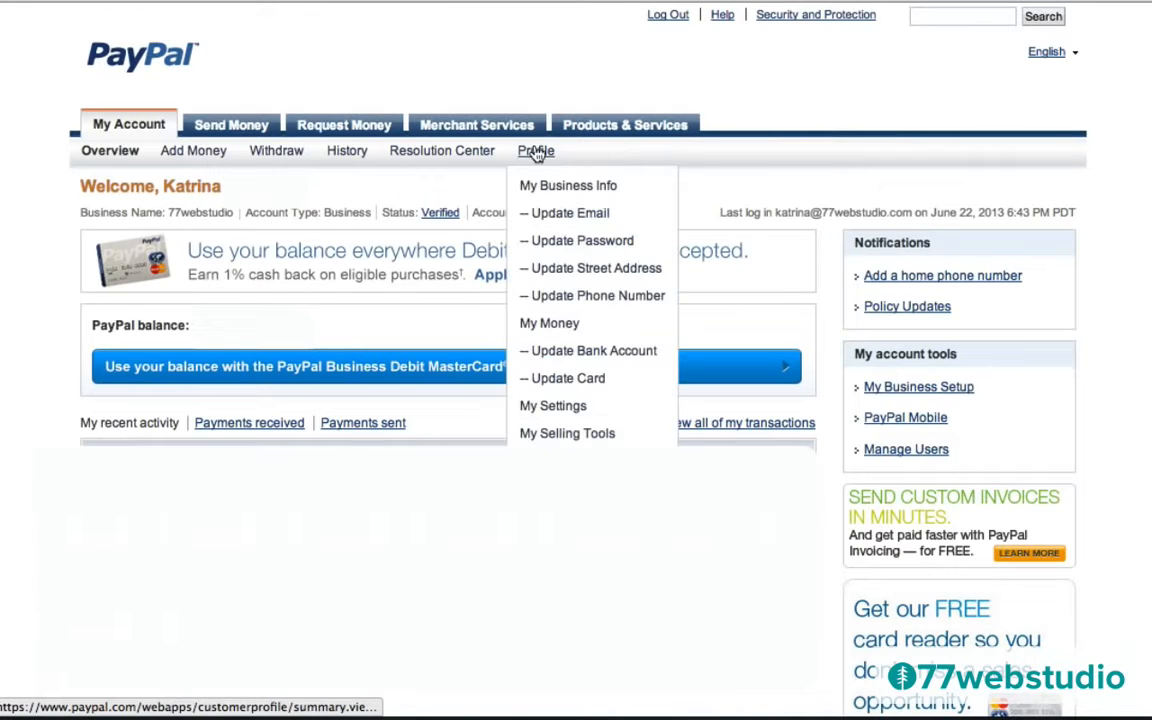
pyautogui.click(536, 153)
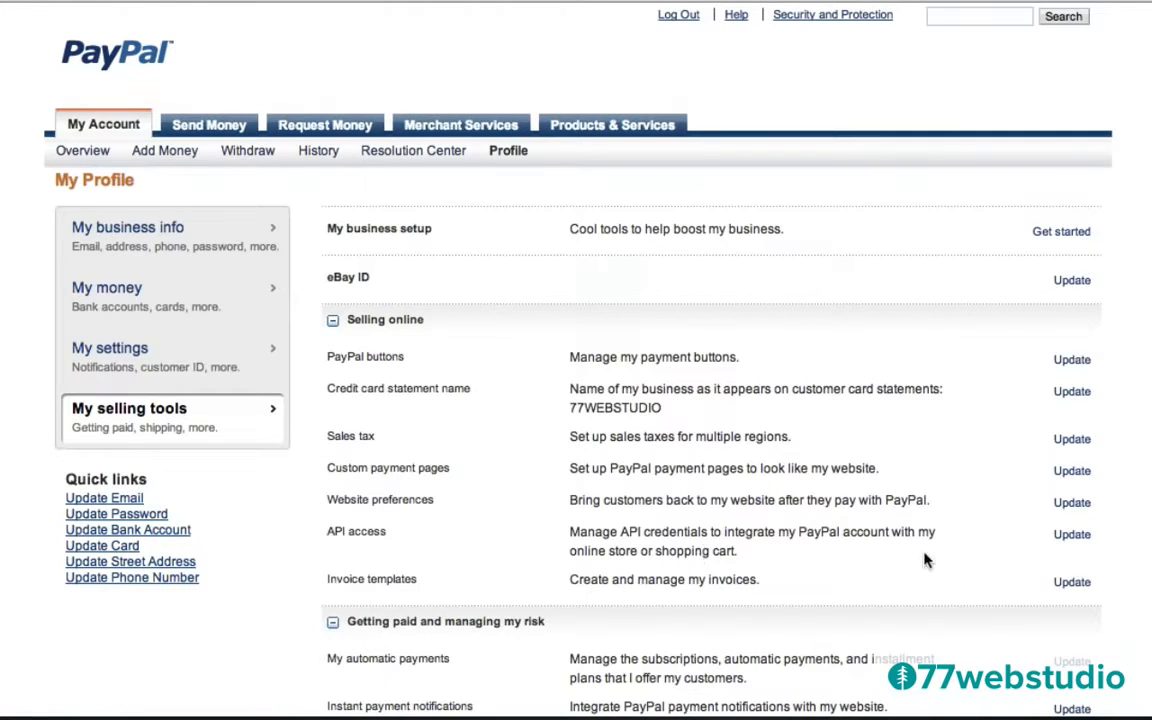
pyautogui.click(1073, 537)
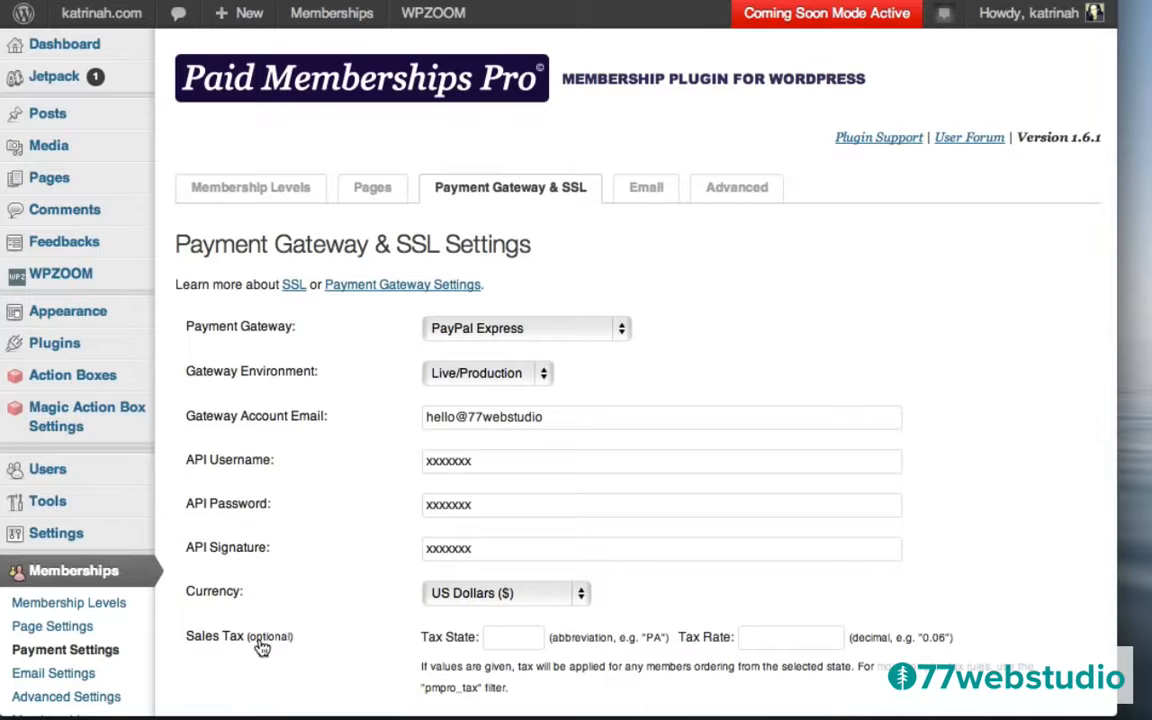
# Review the gateway fields with US Dollars currency and select the IPN Handler URL.
pyautogui.scroll(-5, 328, 607)
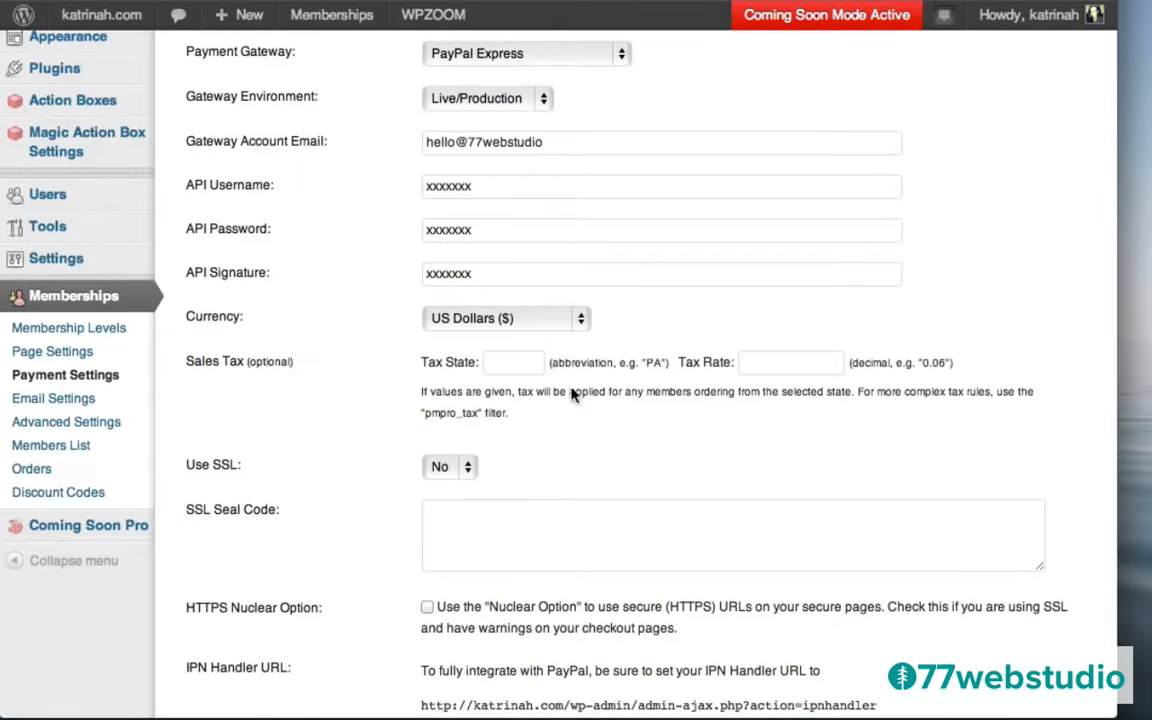
pyautogui.scroll(-5, 360, 541)
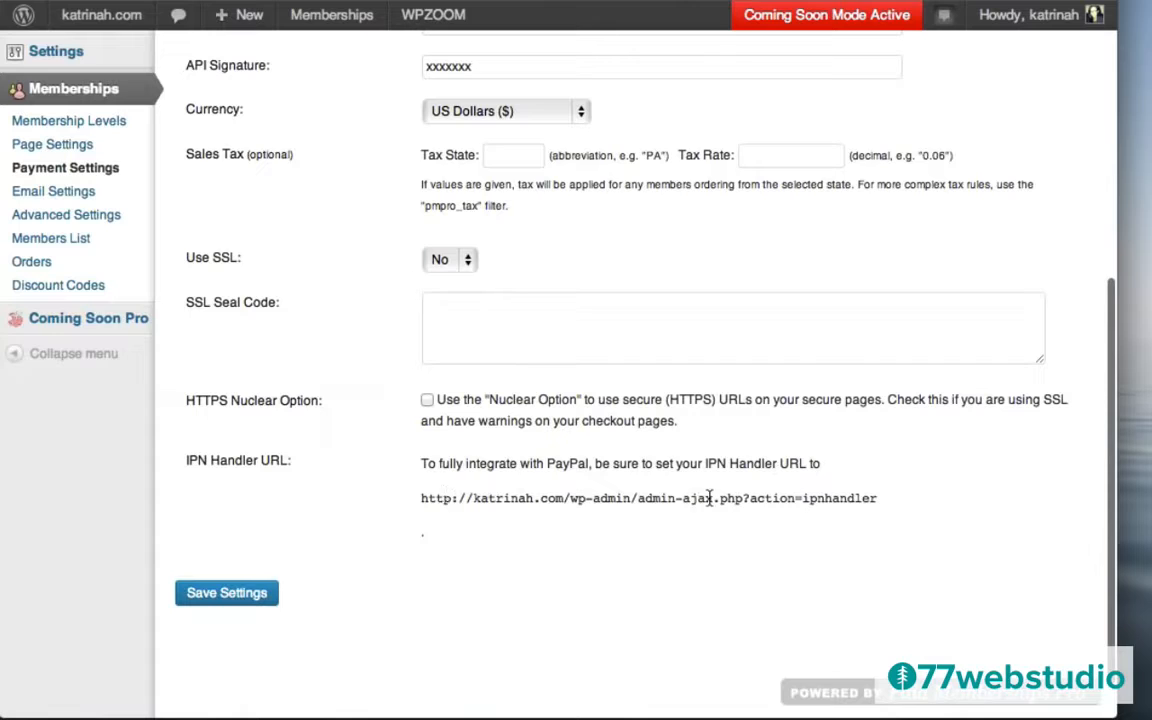
pyautogui.moveTo(420, 498); pyautogui.dragTo(884, 504)
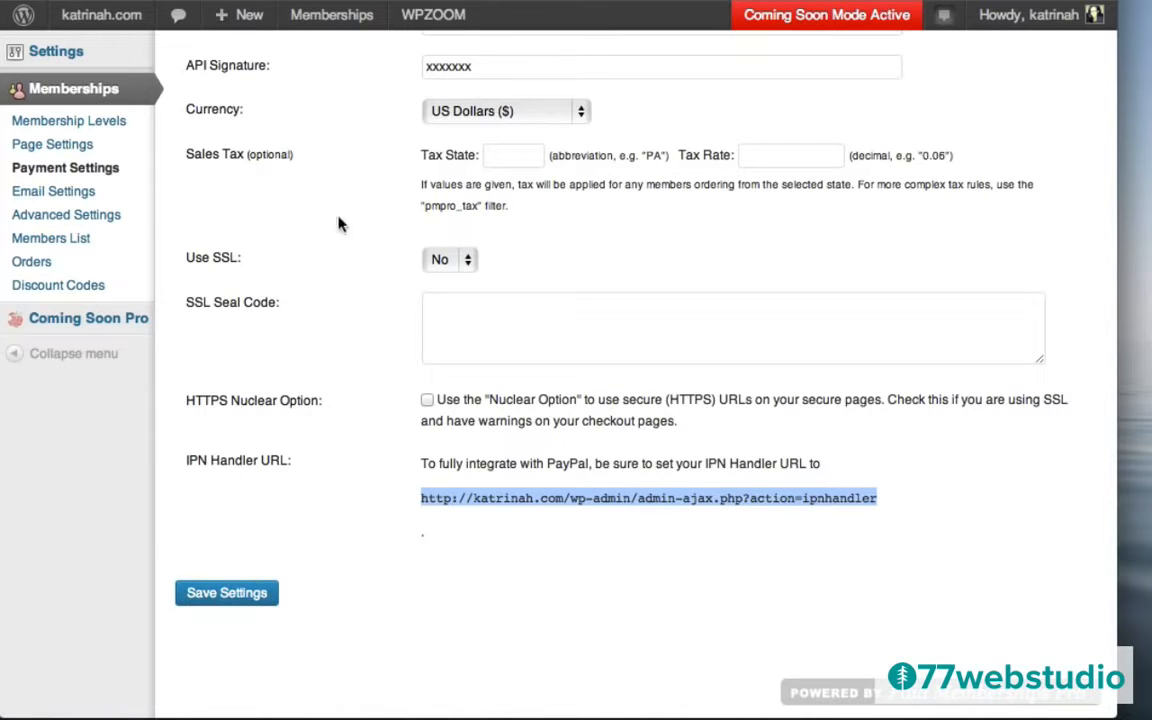
# Save the payment settings and copy the IPN Handler URL.
pyautogui.click(226, 596)
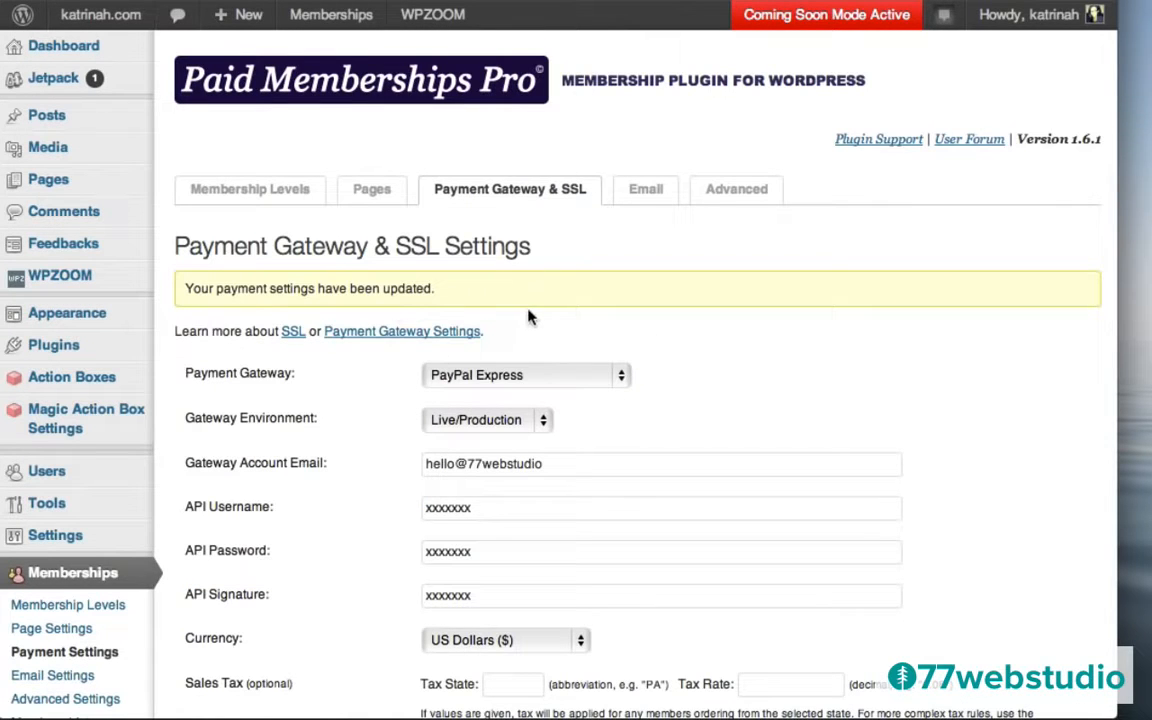
pyautogui.scroll(-5, 417, 442)
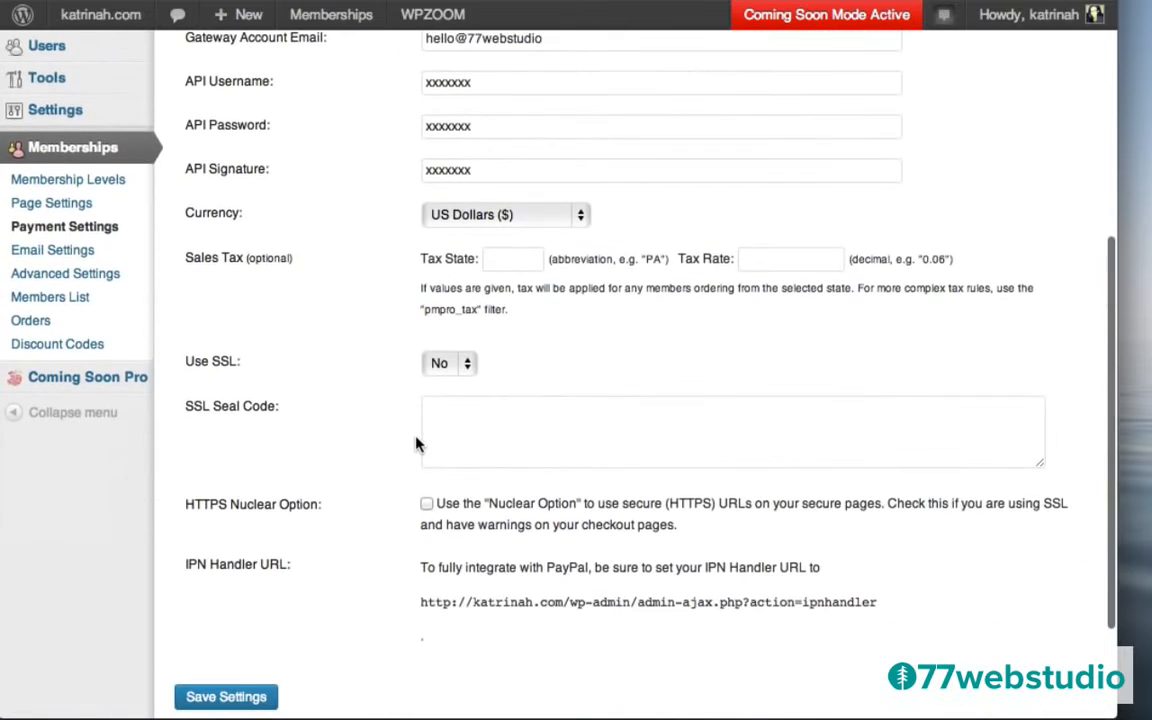
pyautogui.moveTo(419, 601); pyautogui.dragTo(888, 597)
pyautogui.press('super+c')
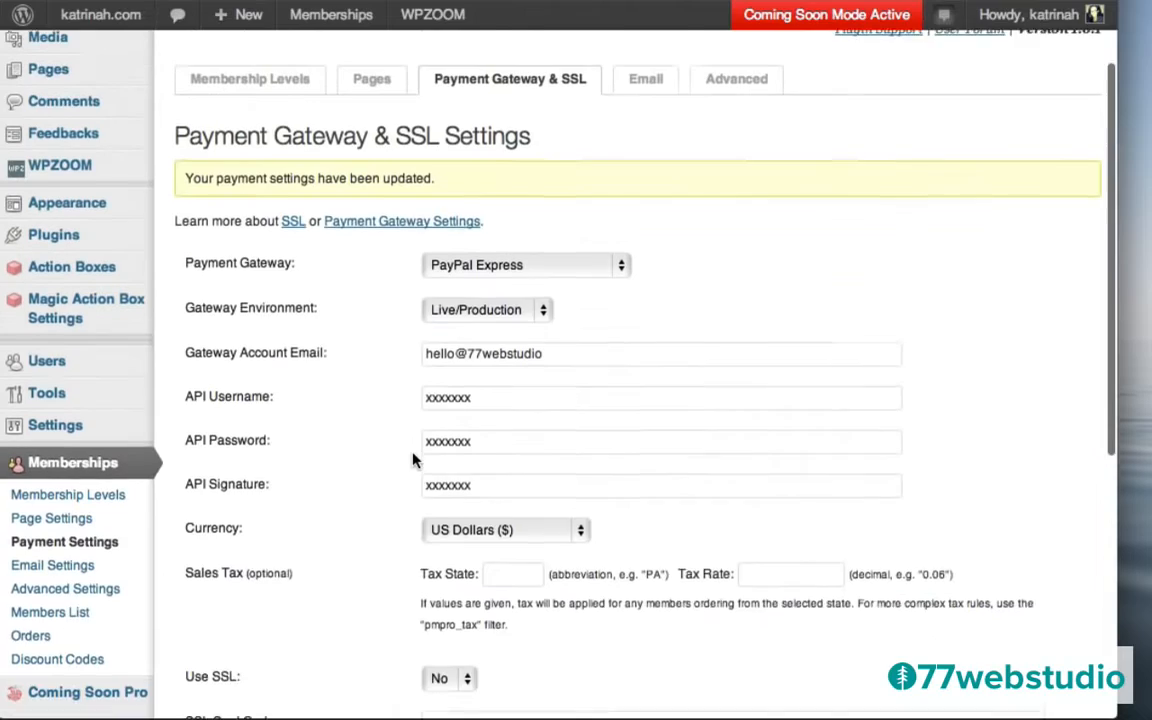
pyautogui.scroll(2, 413, 420)
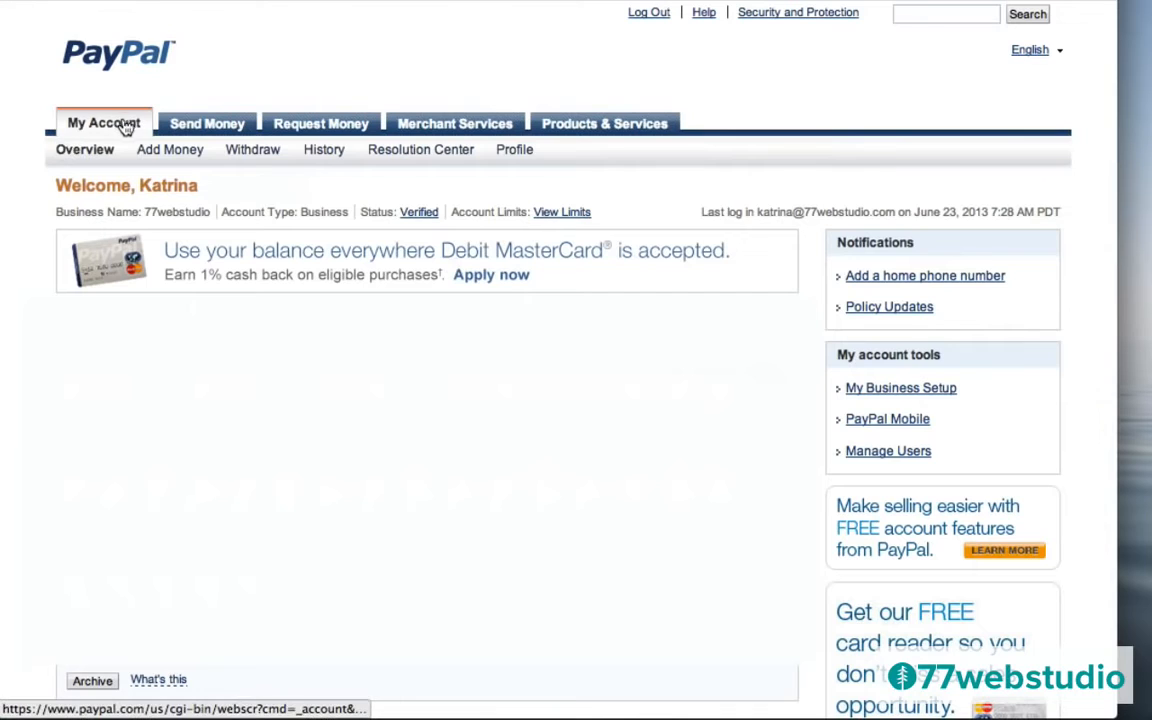
# From the PayPal profile's selling tools, open the Instant payment notifications settings.
pyautogui.moveTo(514, 150)
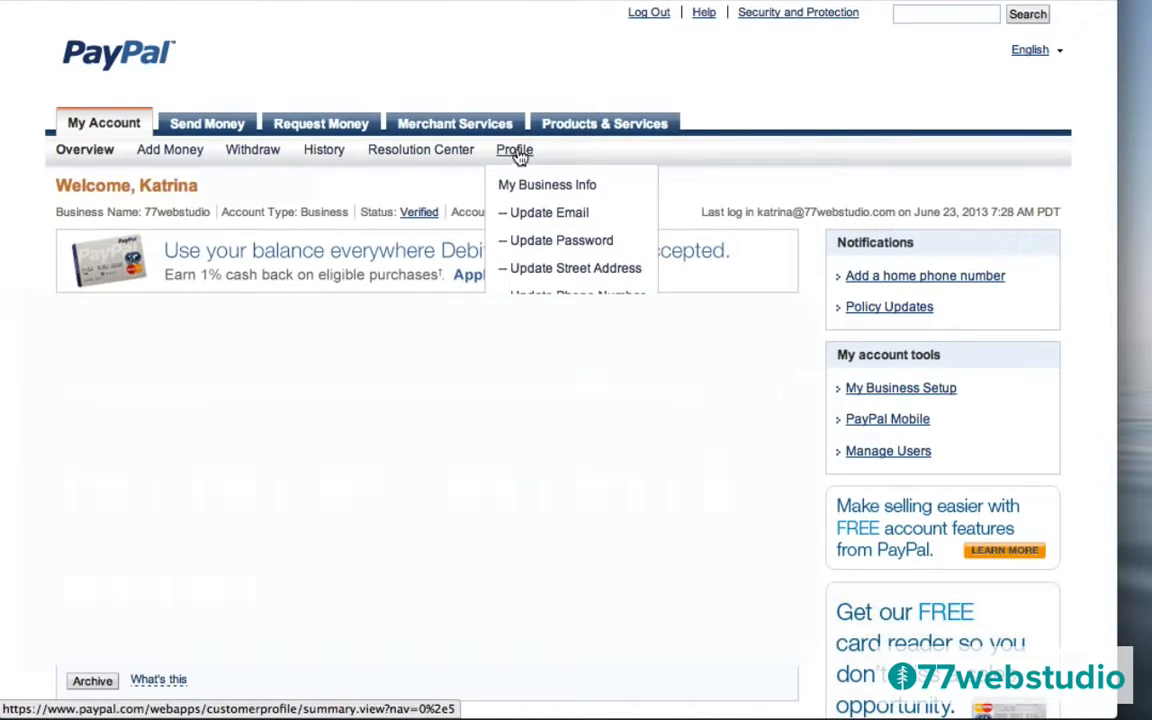
pyautogui.click(517, 153)
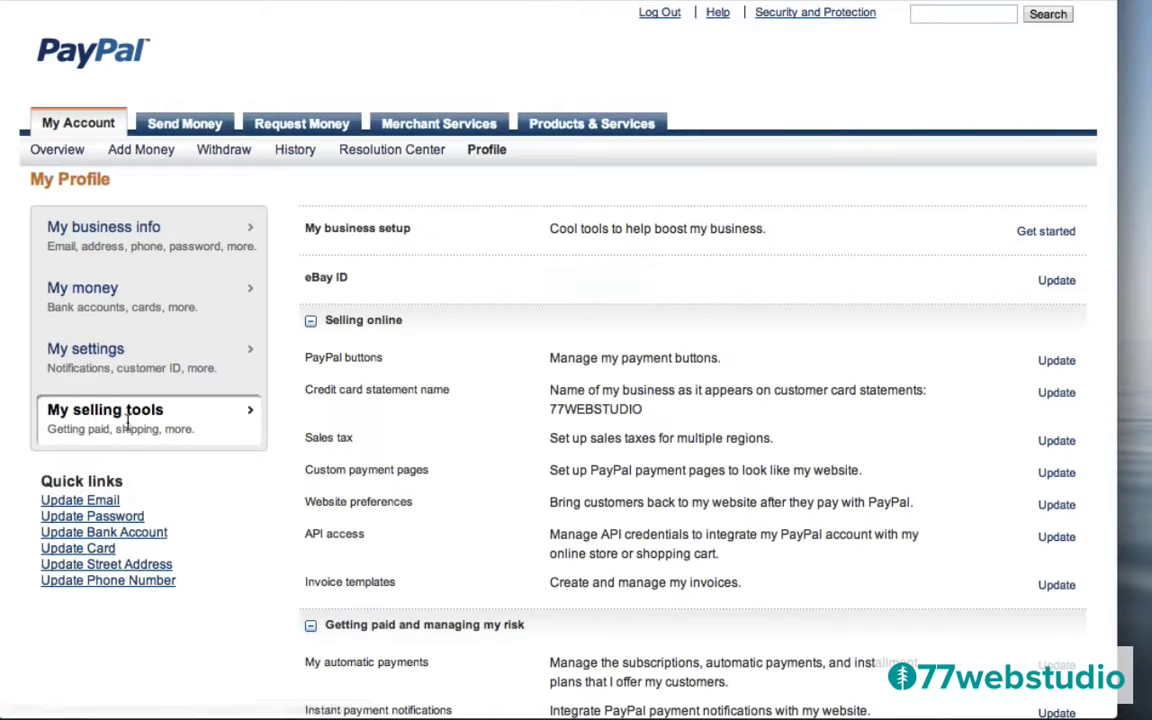
pyautogui.scroll(-5, 268, 535)
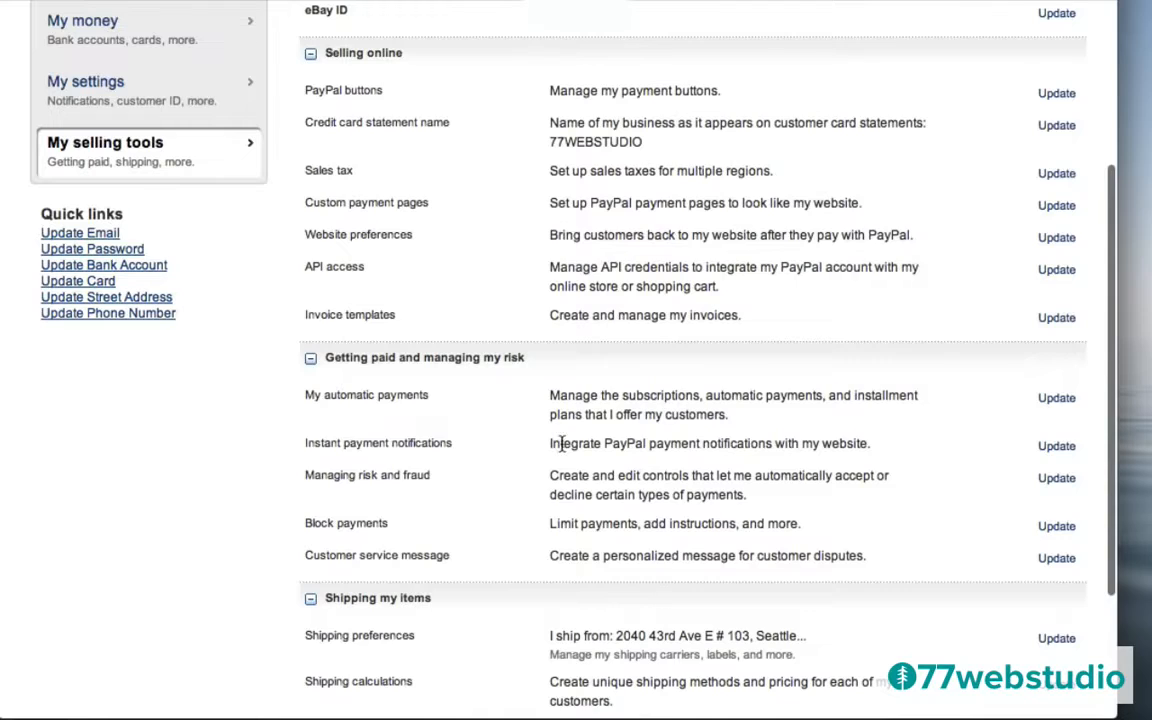
pyautogui.moveTo(561, 443); pyautogui.dragTo(868, 440)
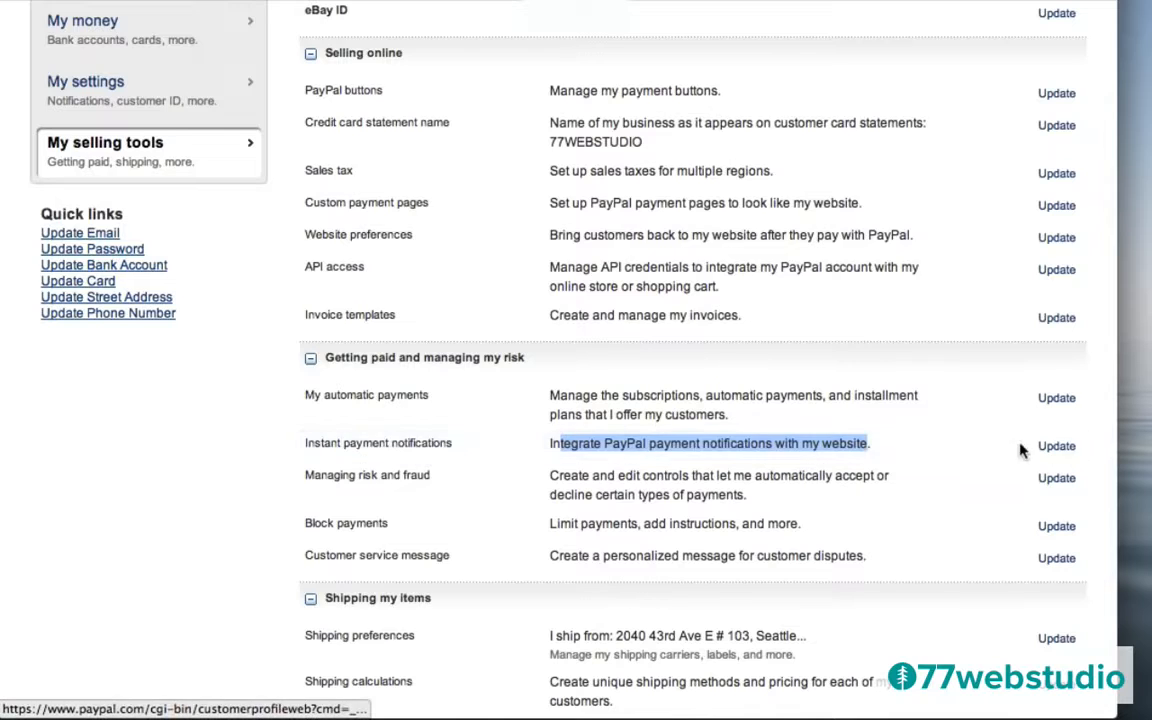
pyautogui.click(1058, 447)
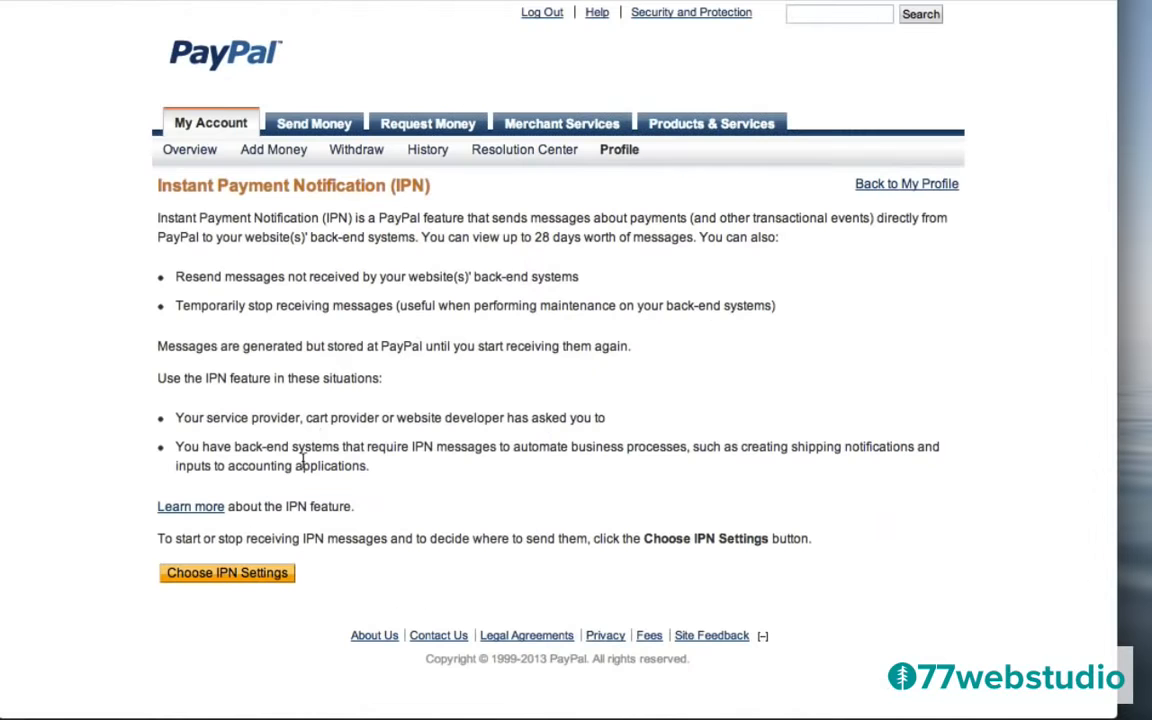
# Paste the IPN handler URL as notification URL, enable receiving IPN messages, and save.
pyautogui.click(227, 573)
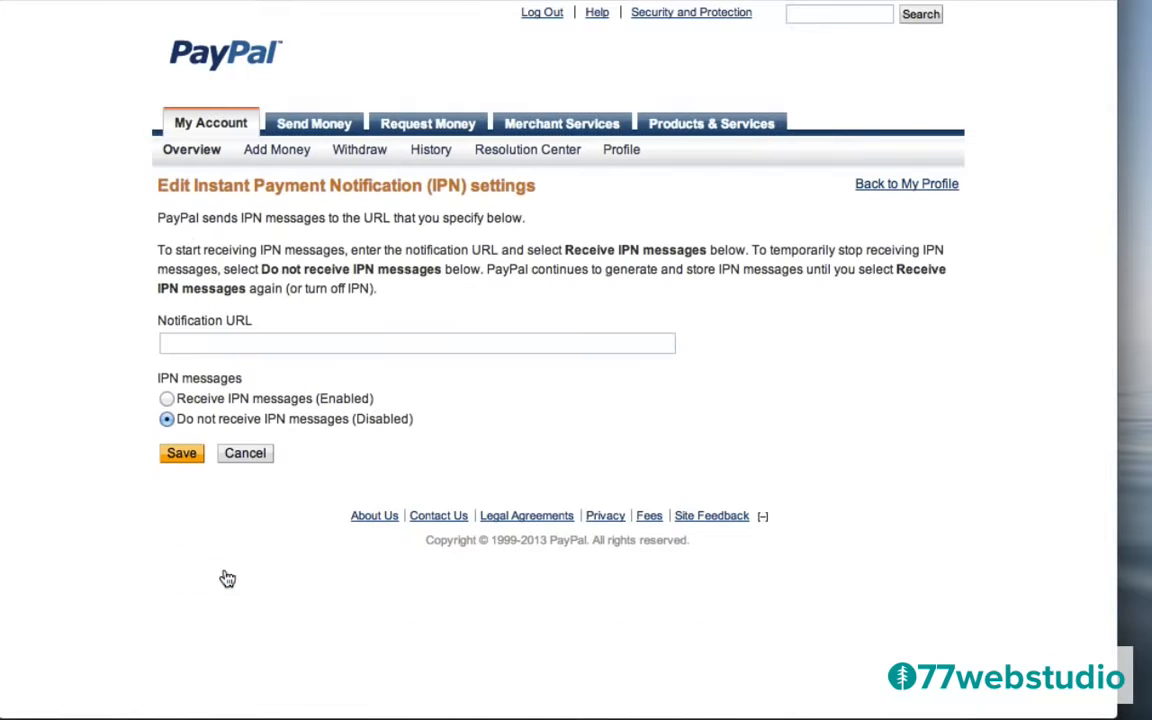
pyautogui.click(198, 343)
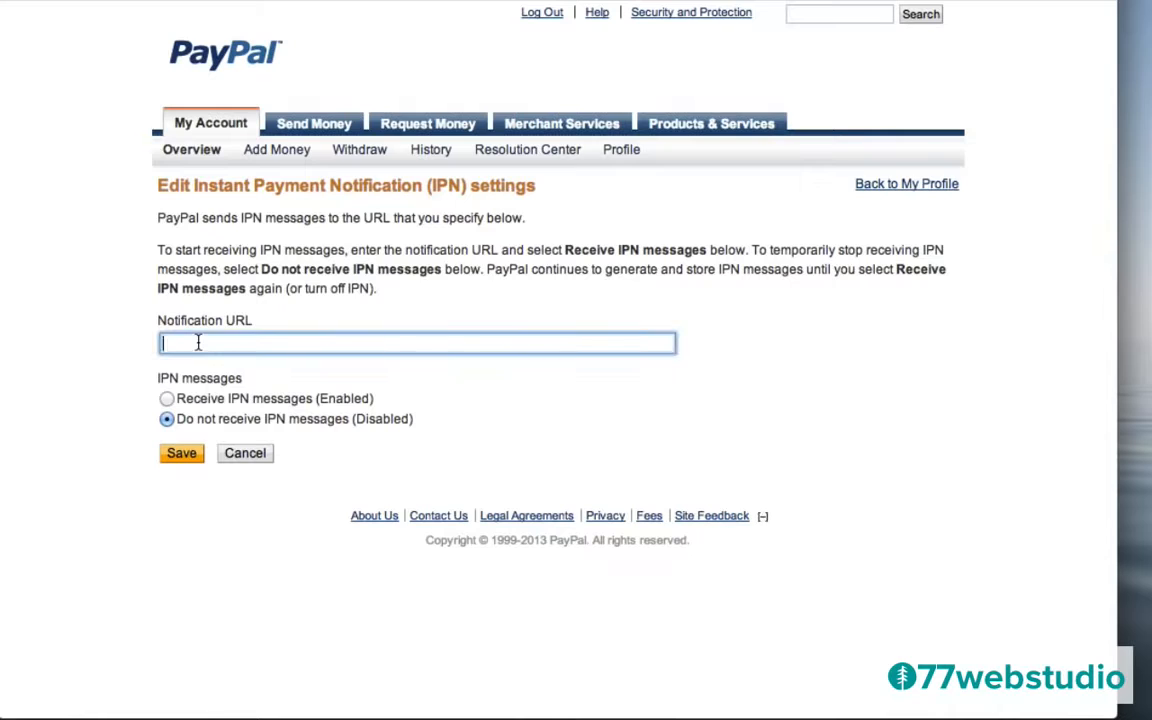
pyautogui.press('super+v')
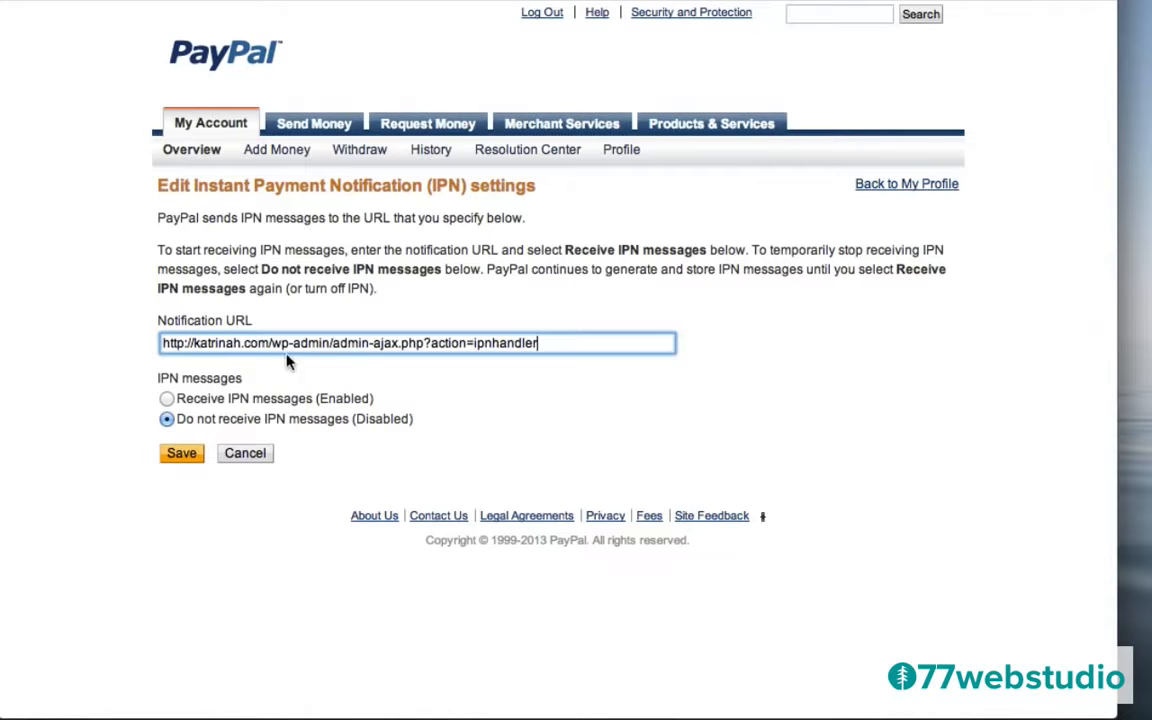
pyautogui.click(167, 399)
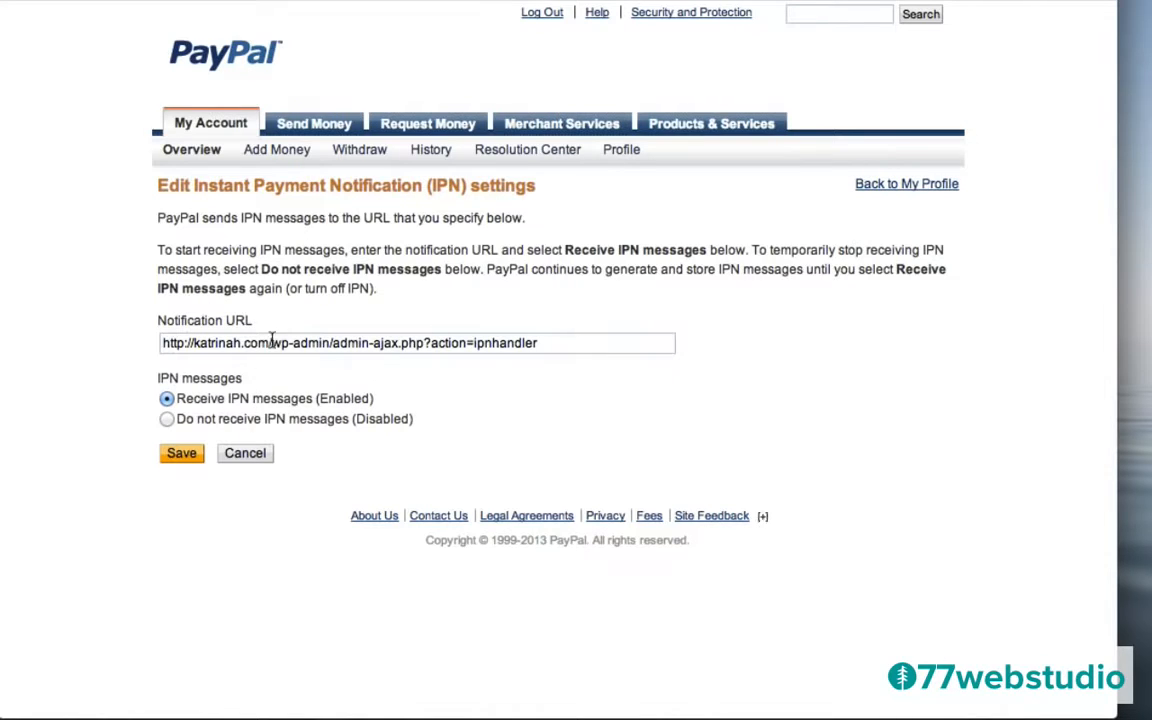
pyautogui.click(176, 456)
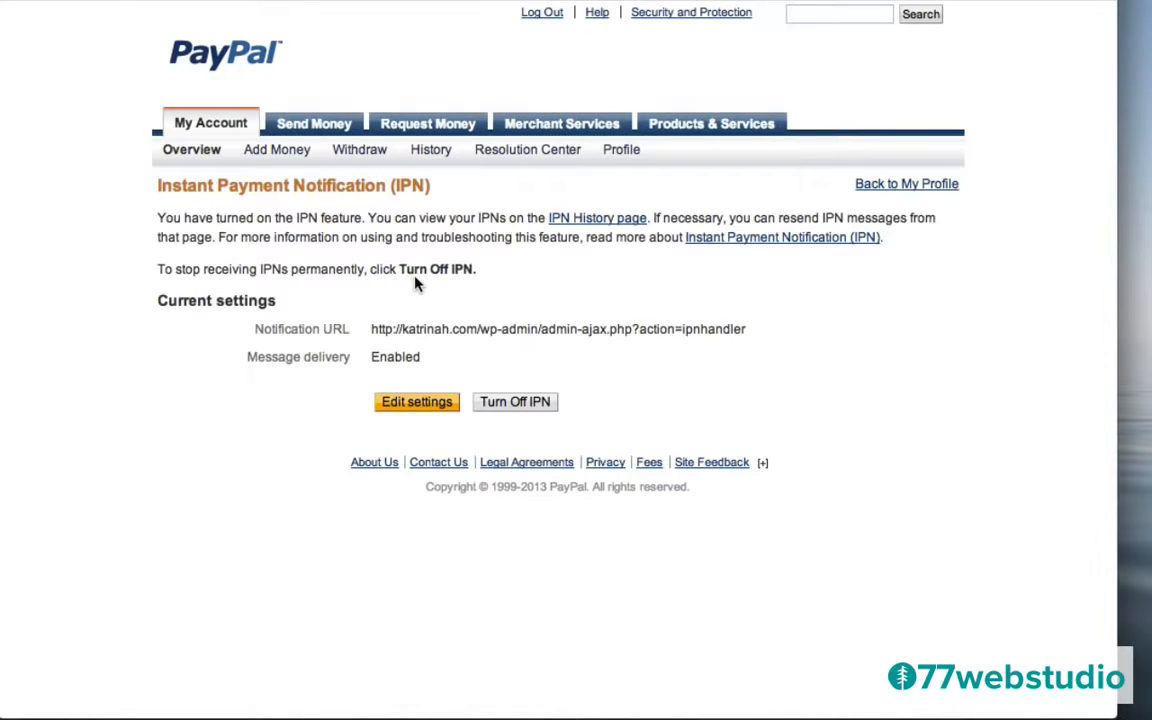
# Go to the PayPal Profile and open My automatic payments from the Getting paid section.
pyautogui.moveTo(621, 155)
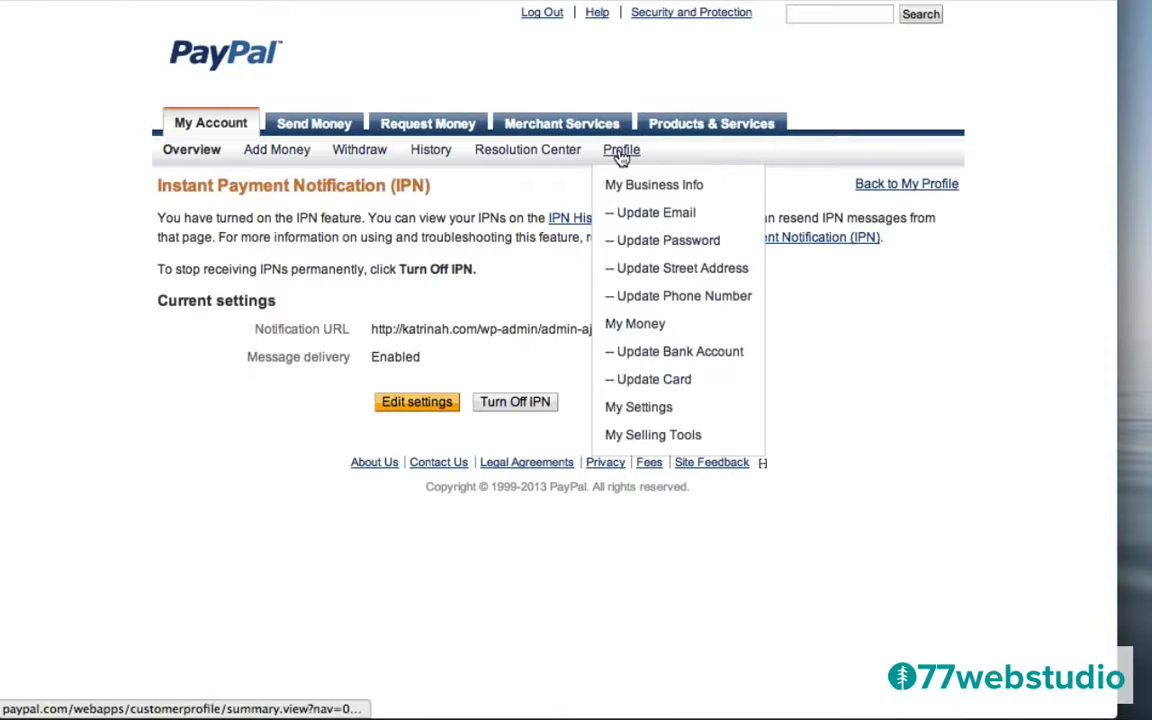
pyautogui.click(621, 155)
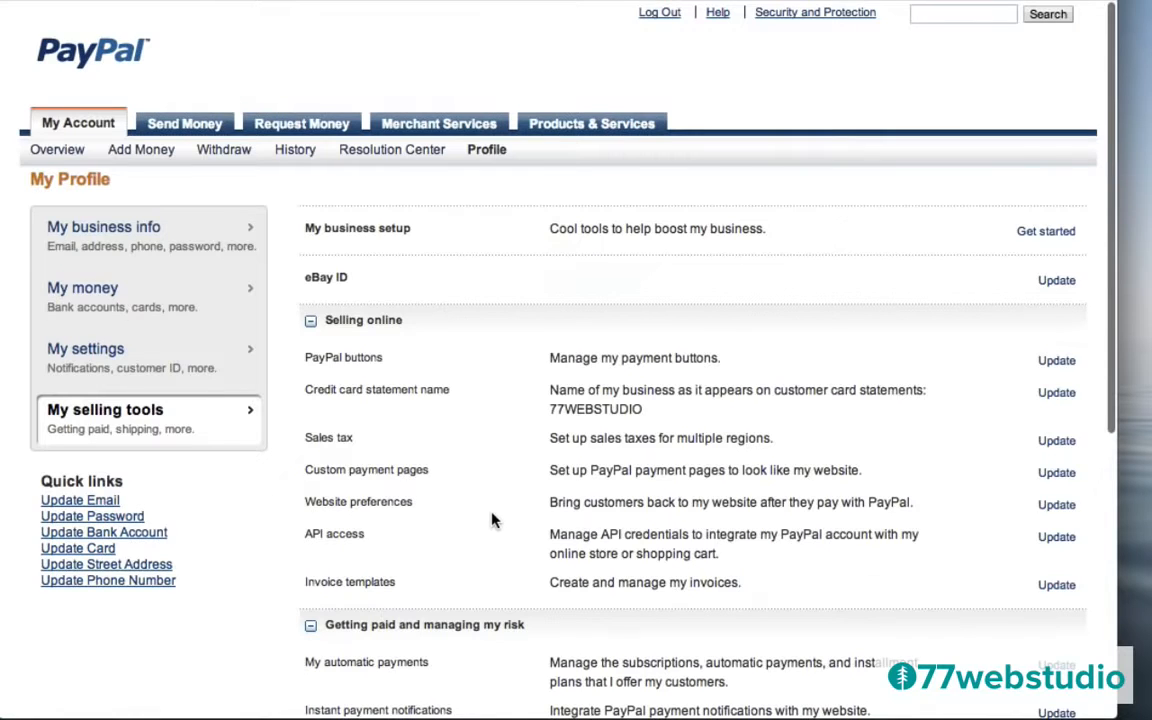
pyautogui.scroll(-3, 494, 519)
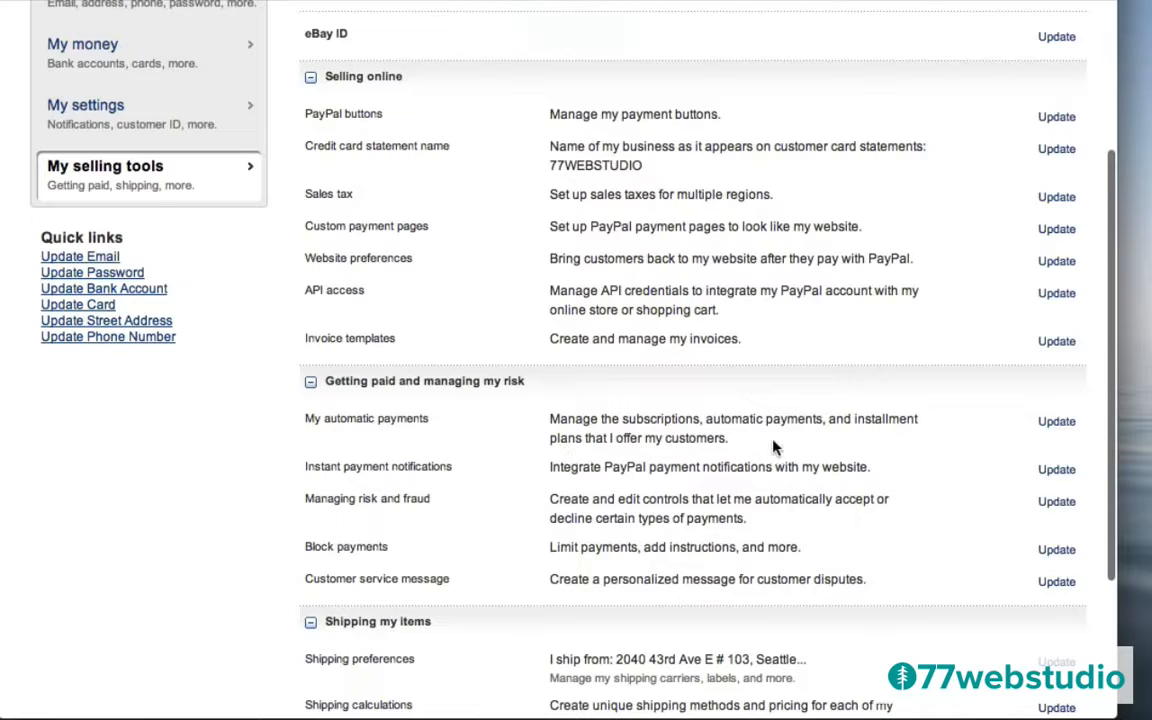
pyautogui.click(1057, 423)
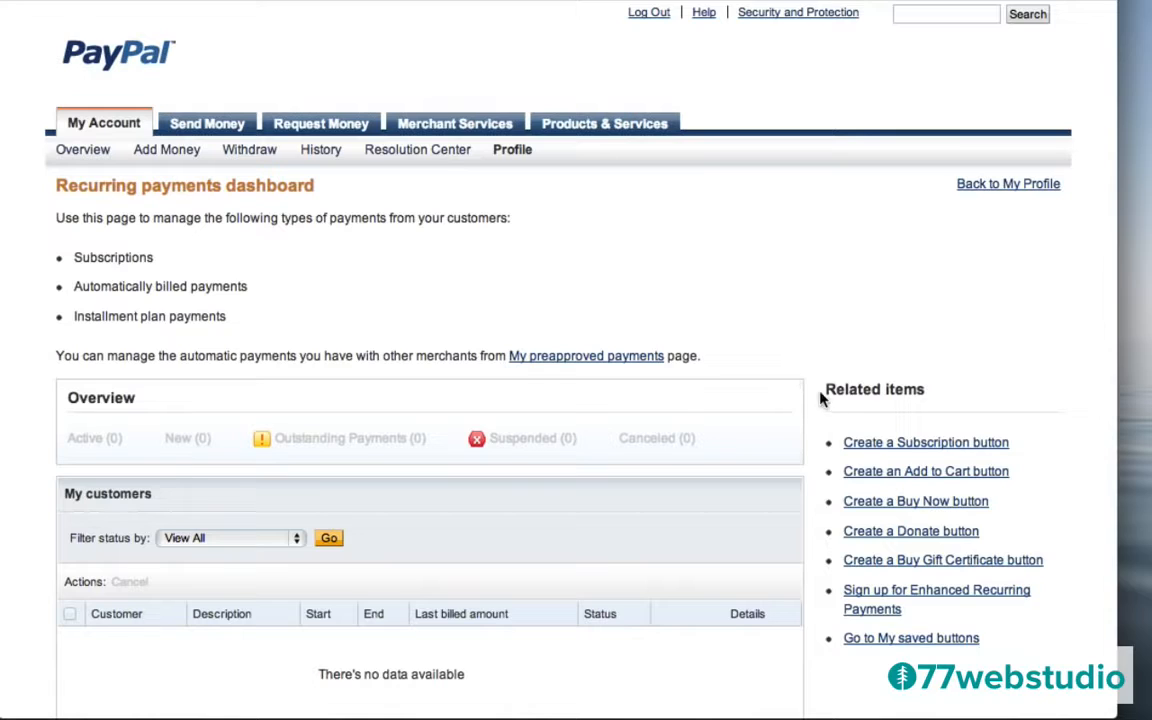
# Read the Enhanced Recurring Payments terms ($19.99 USD per month) without signing up, then return to WordPress.
pyautogui.click(880, 598)
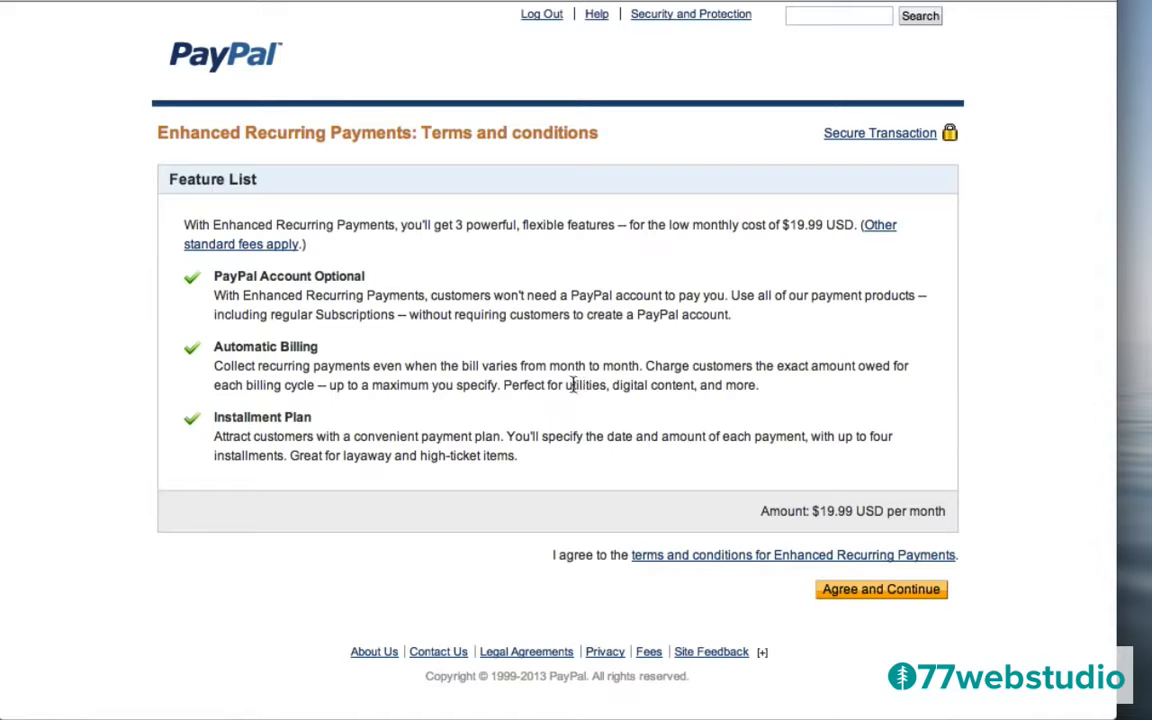
pyautogui.moveTo(572, 386); pyautogui.dragTo(761, 384)
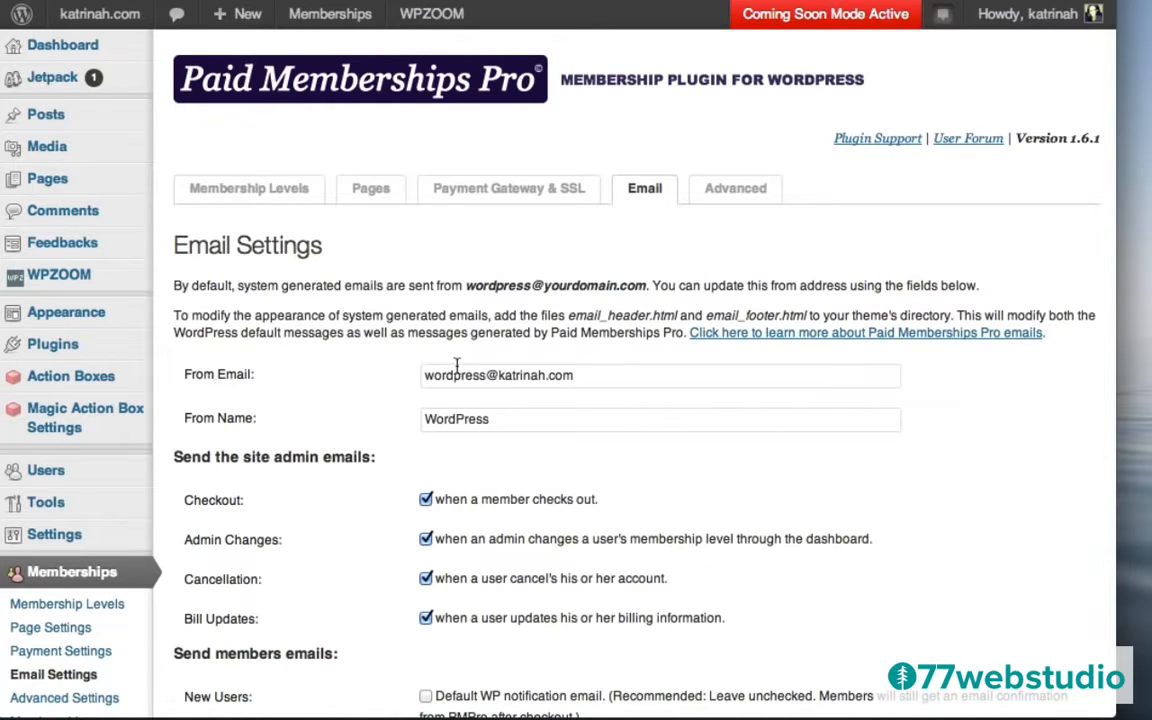
# Replace the From Name with a new sender name and the From Email prefix, then save the settings.
pyautogui.click(517, 417)
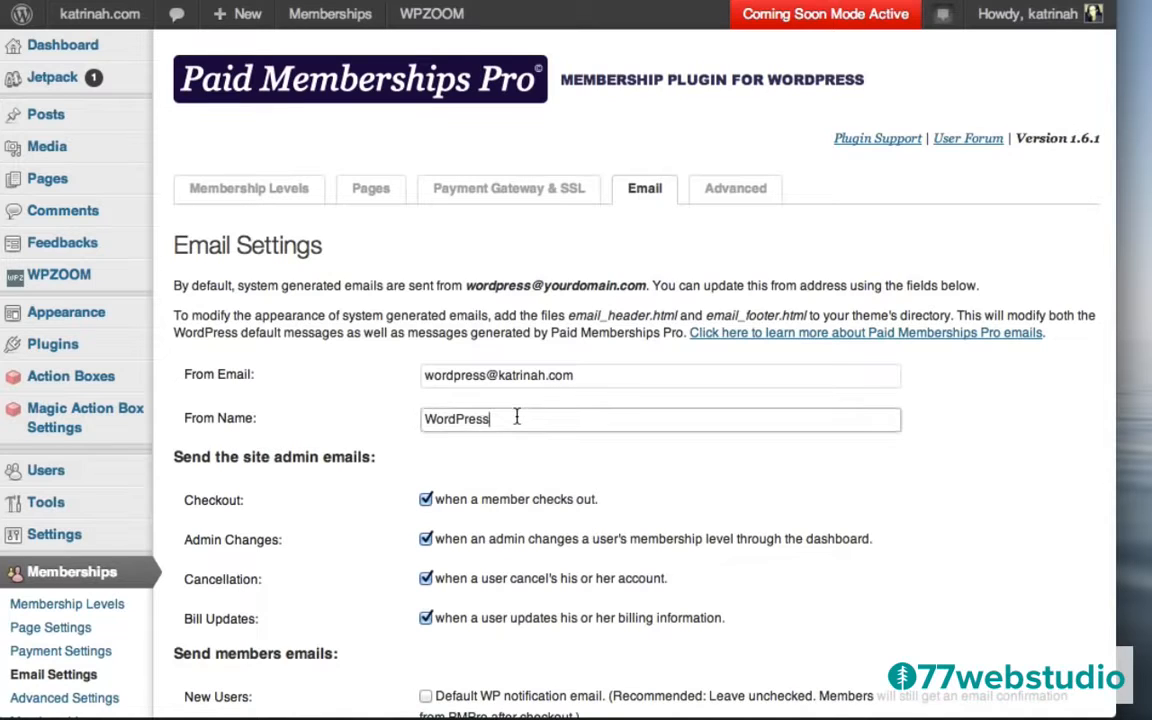
pyautogui.doubleClick(517, 417)
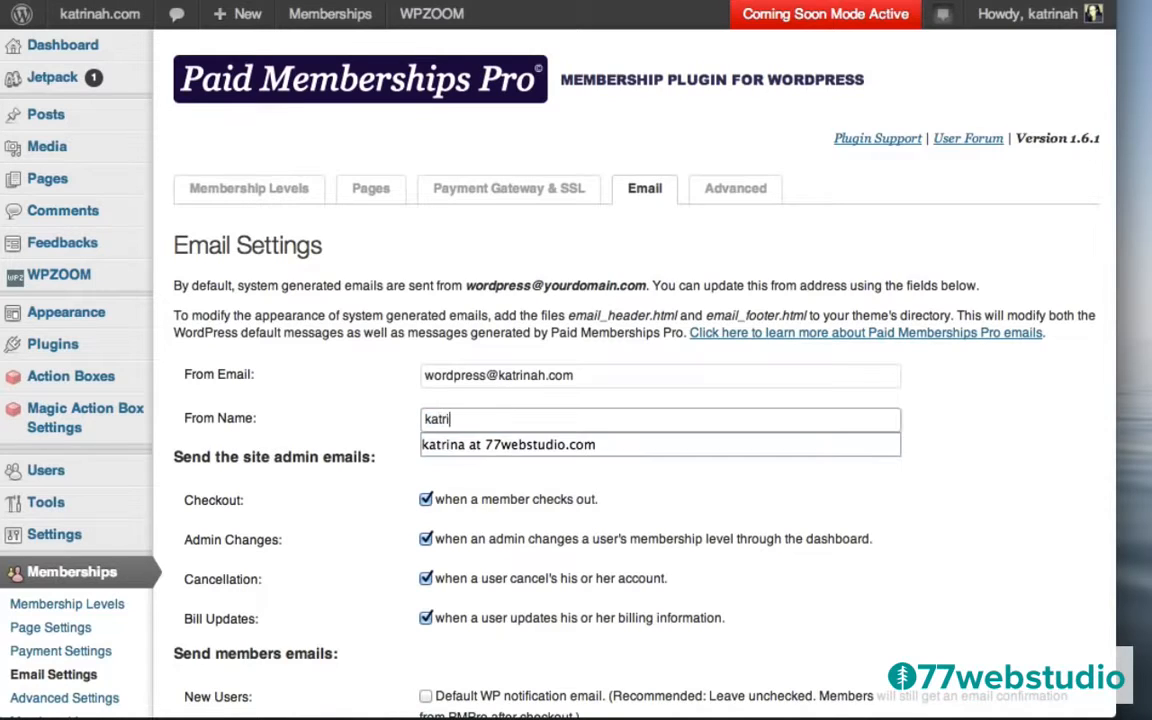
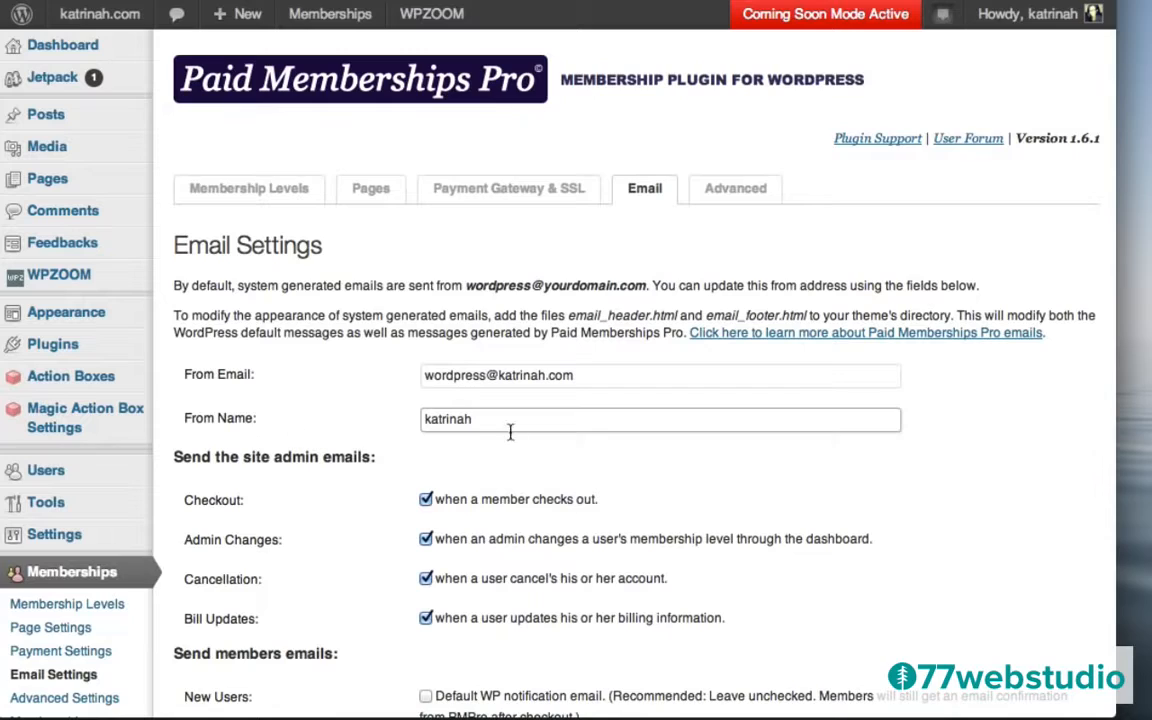
pyautogui.moveTo(488, 376); pyautogui.dragTo(411, 377)
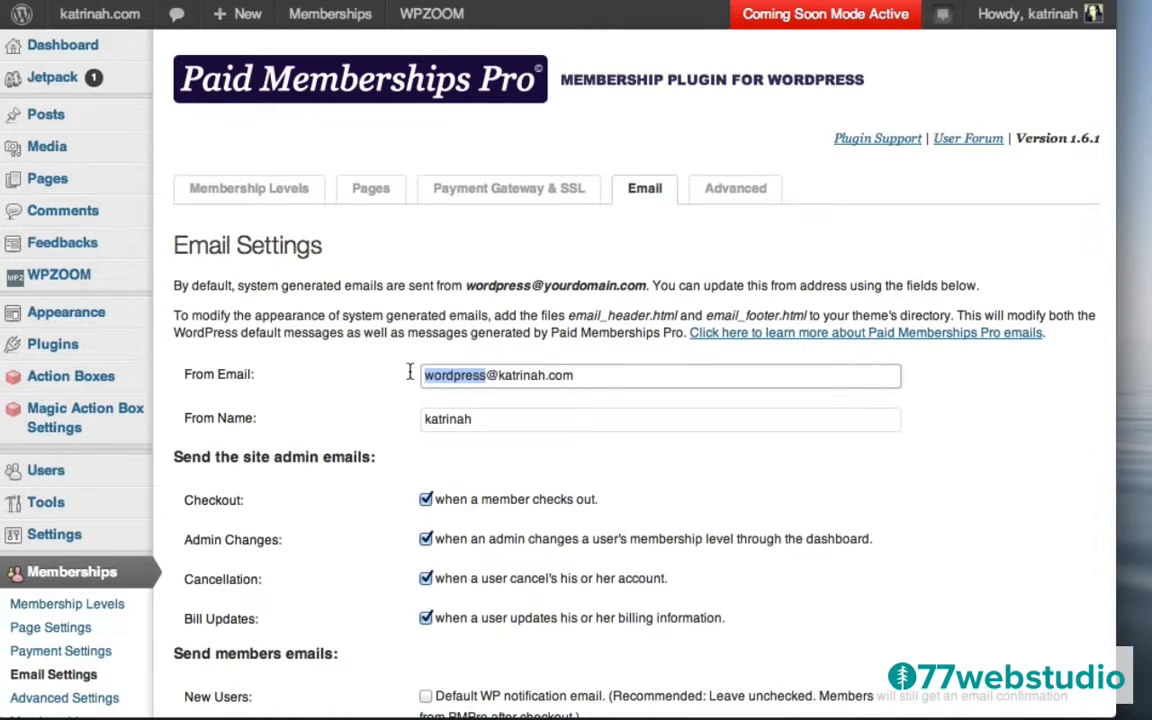
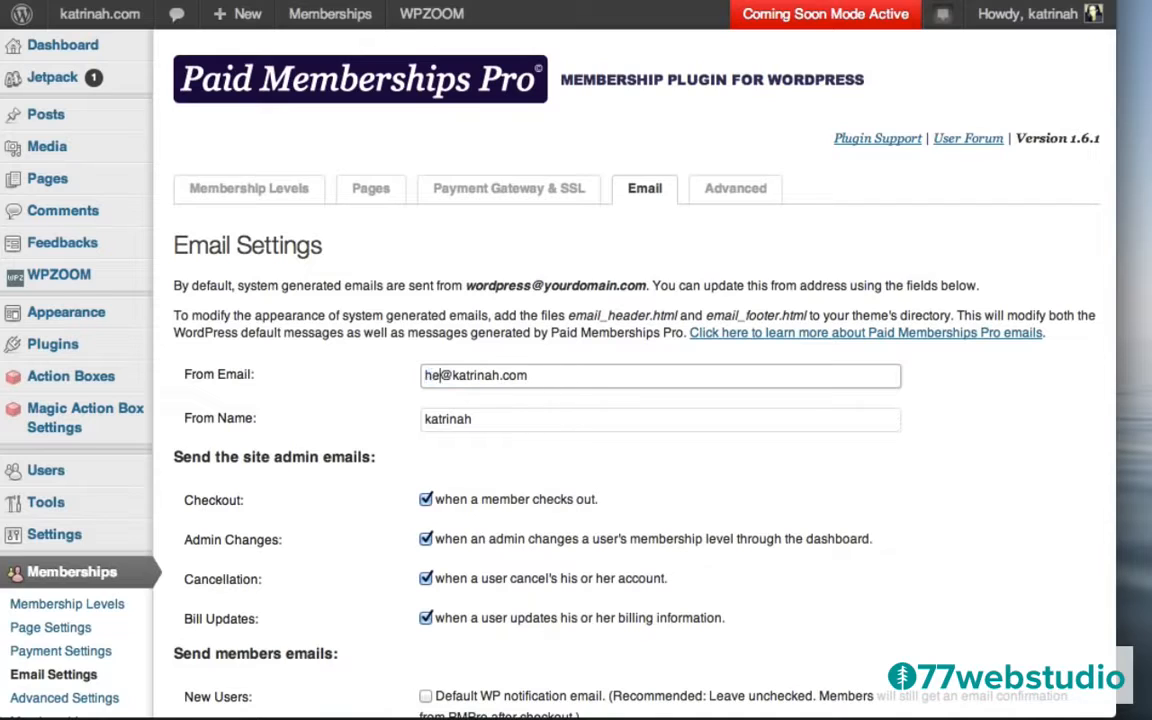
pyautogui.click(349, 384)
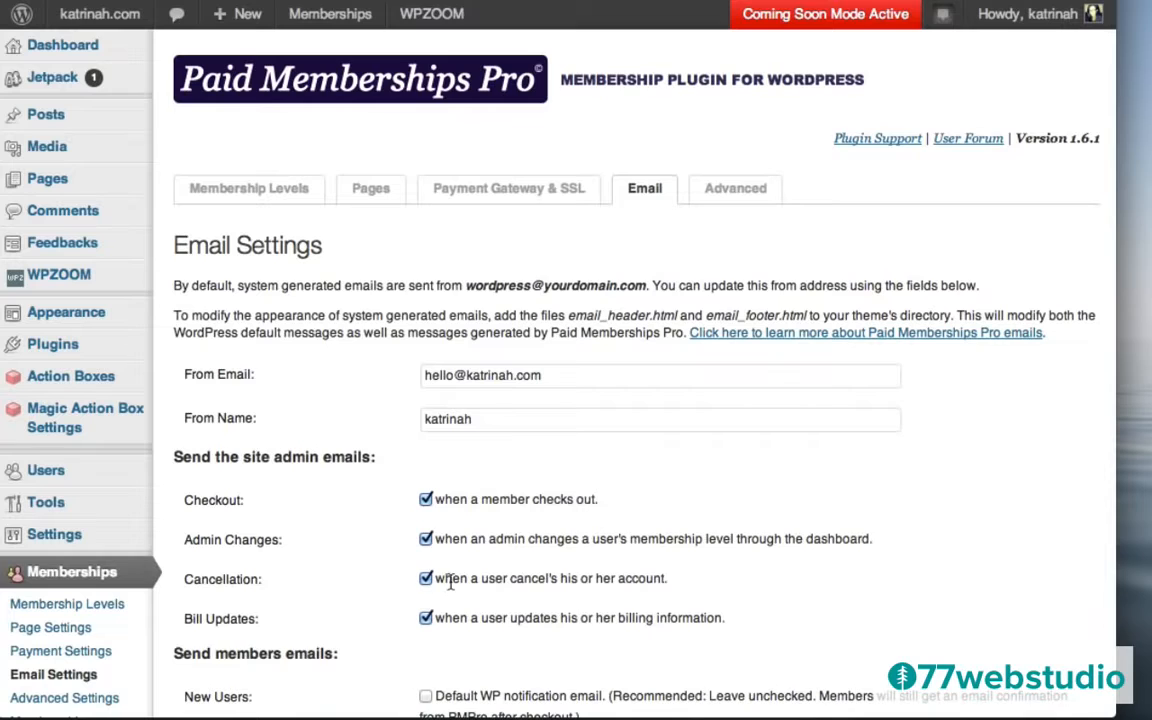
pyautogui.scroll(-5, 384, 563)
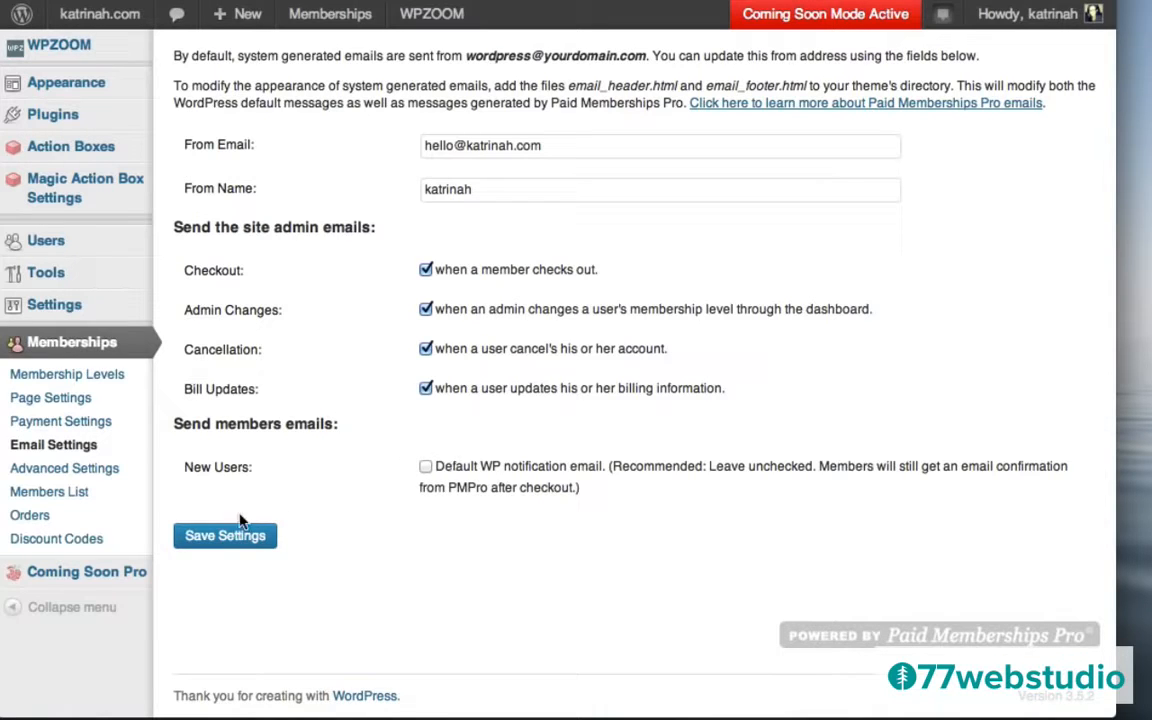
pyautogui.click(223, 542)
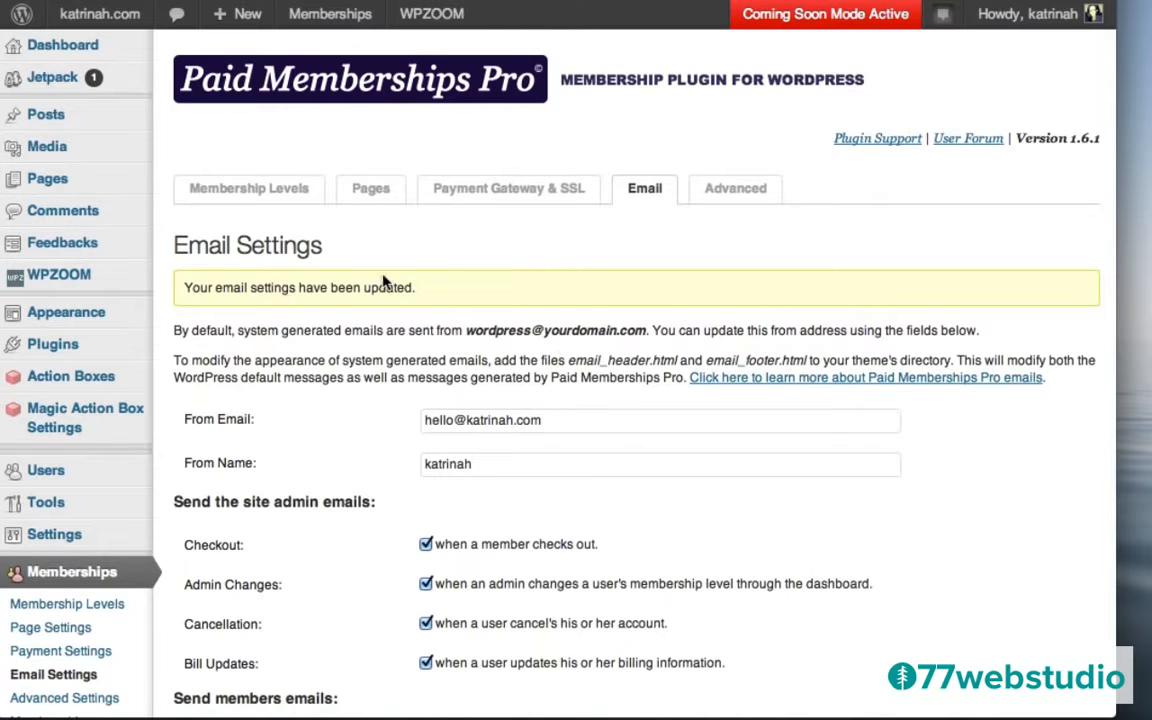
# On the Advanced tab, check the Require Terms of Service page list, leaving it at No.
pyautogui.click(745, 191)
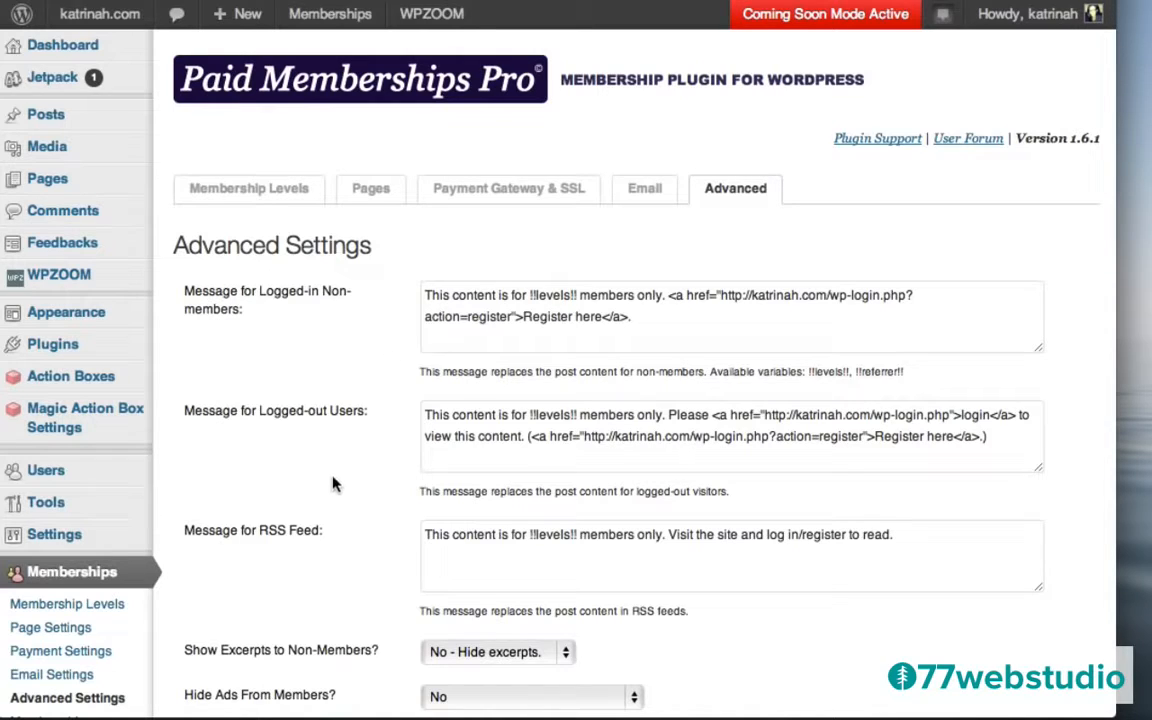
pyautogui.scroll(-5, 419, 490)
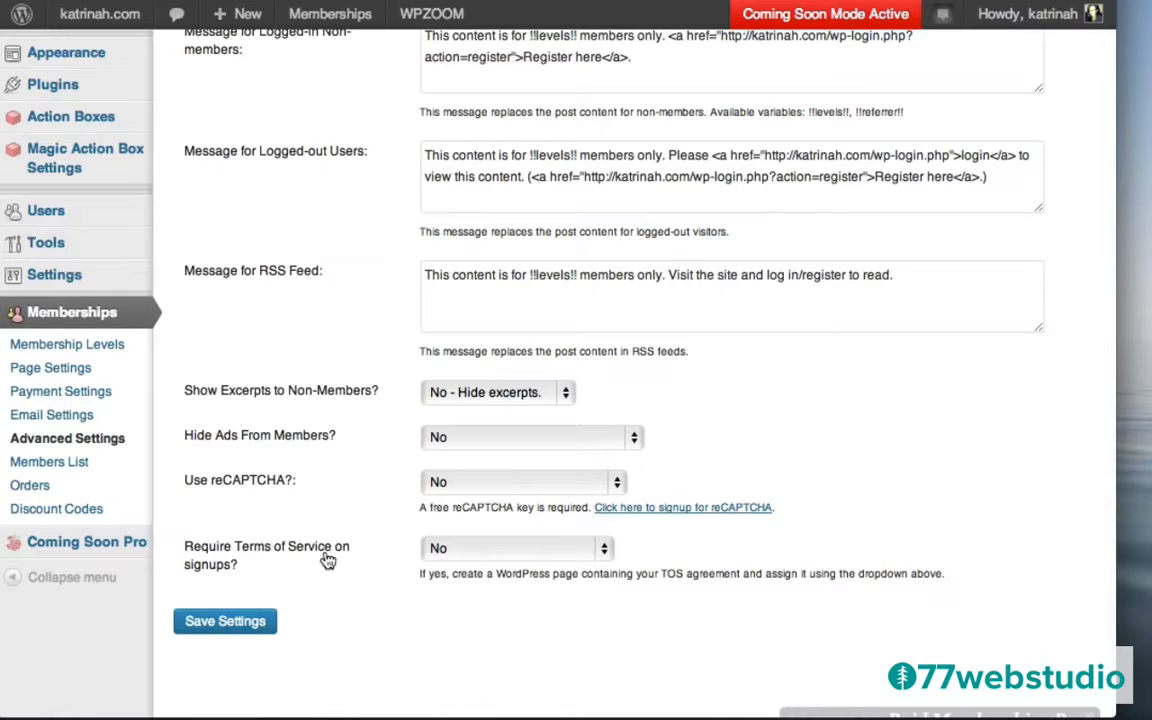
pyautogui.click(478, 553)
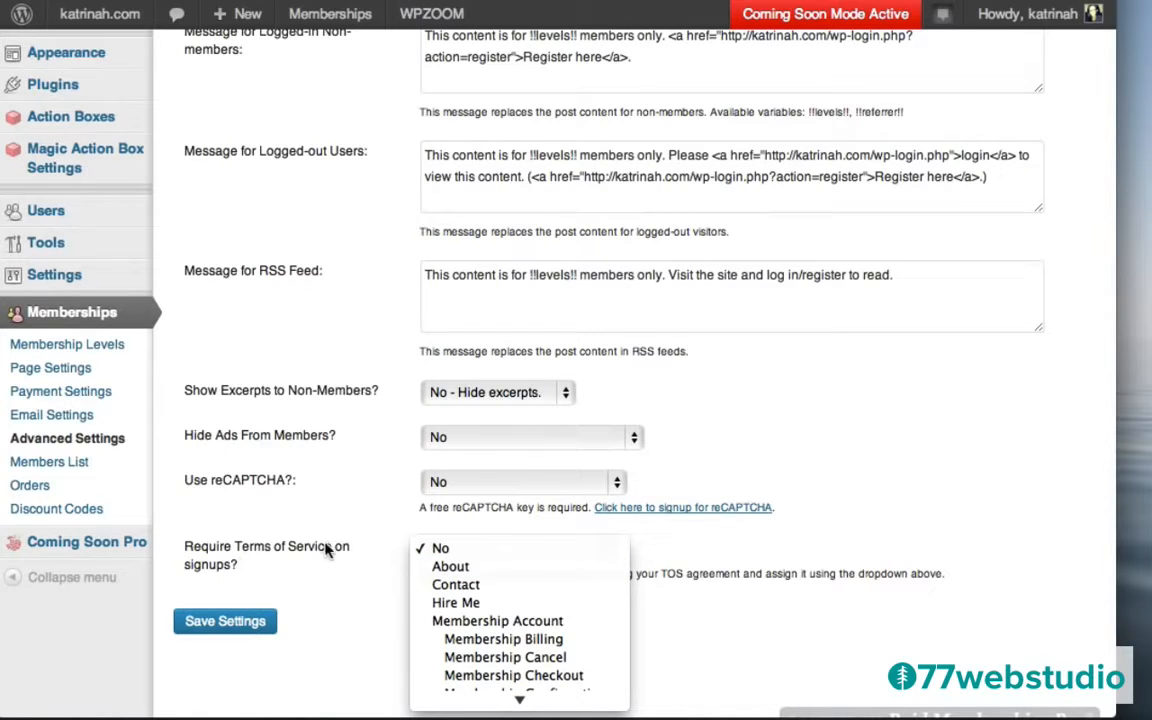
pyautogui.click(395, 406)
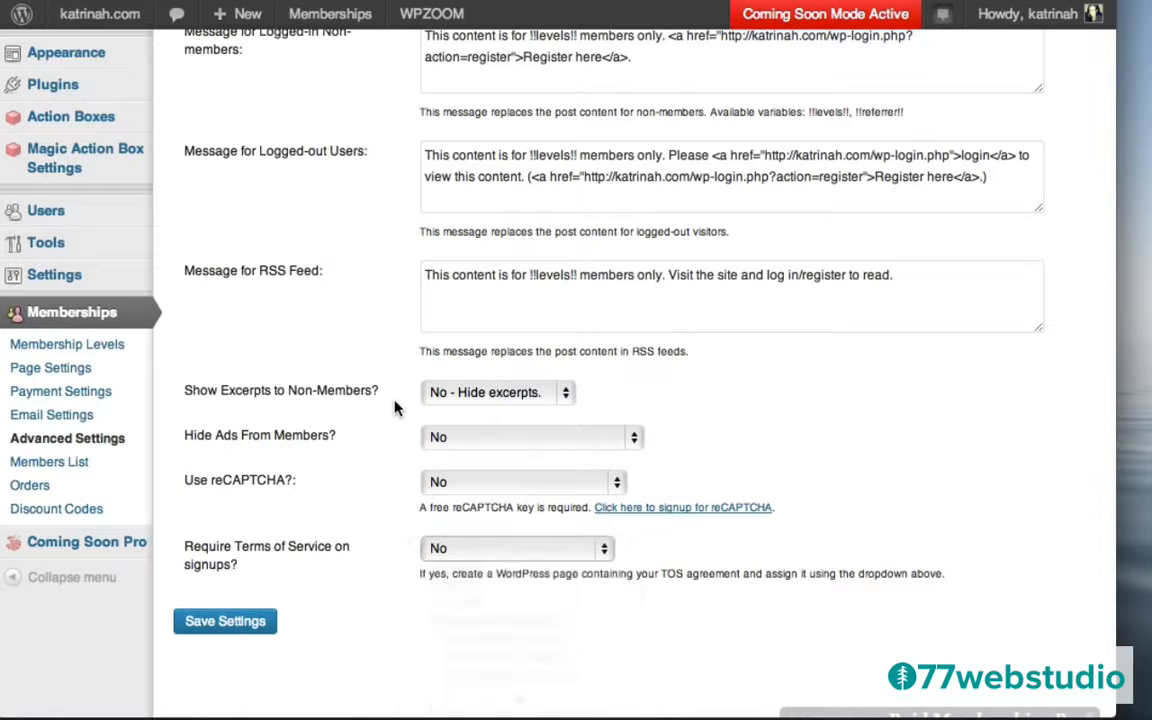
pyautogui.scroll(5, 313, 295)
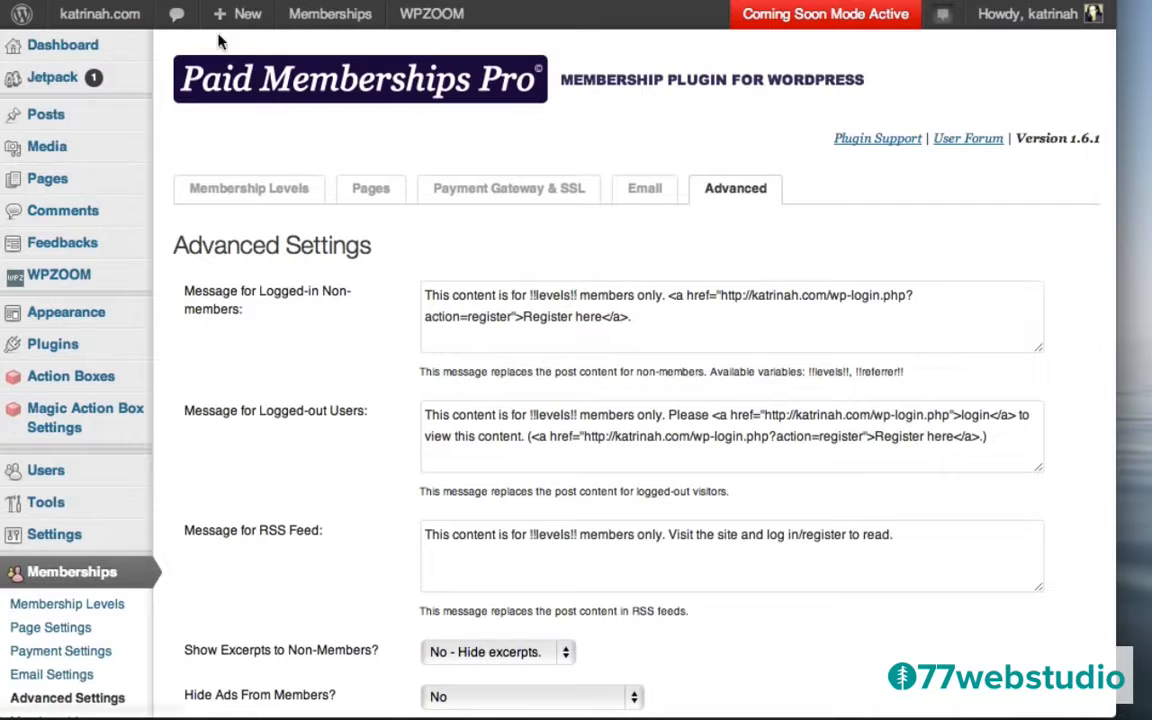
pyautogui.moveTo(231, 18)
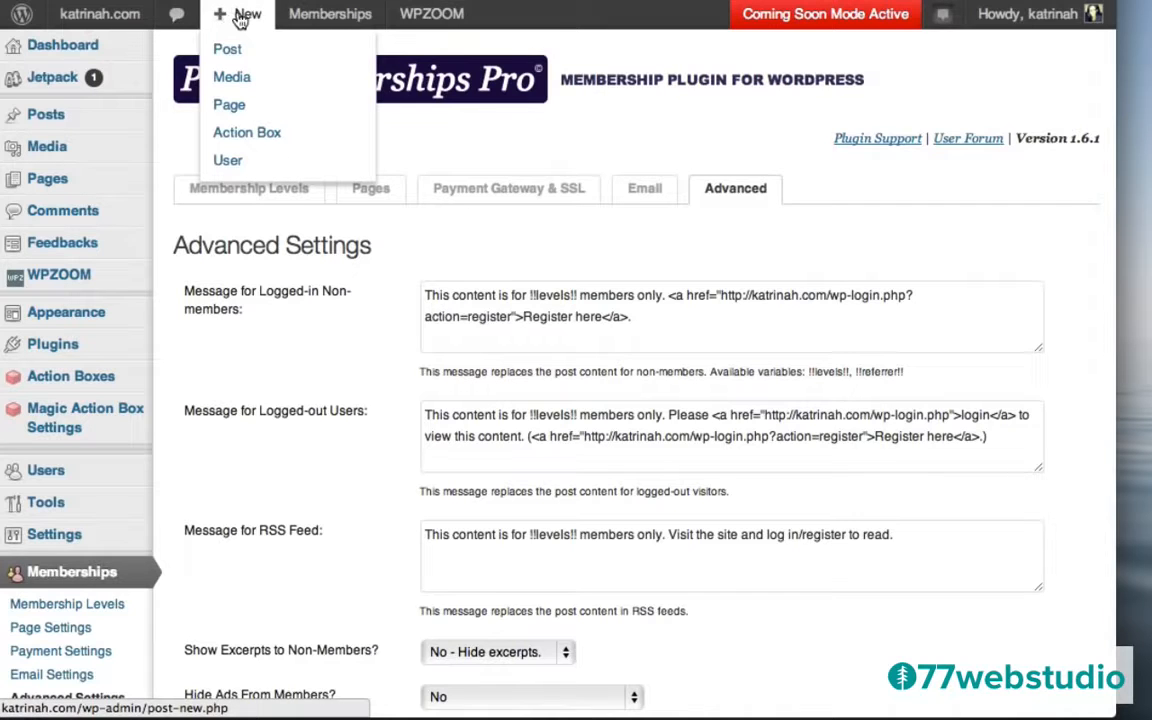
# Create a new page titled 'Terms & Conditions' with three pasted Lorem ipsum paragraphs.
pyautogui.click(237, 110)
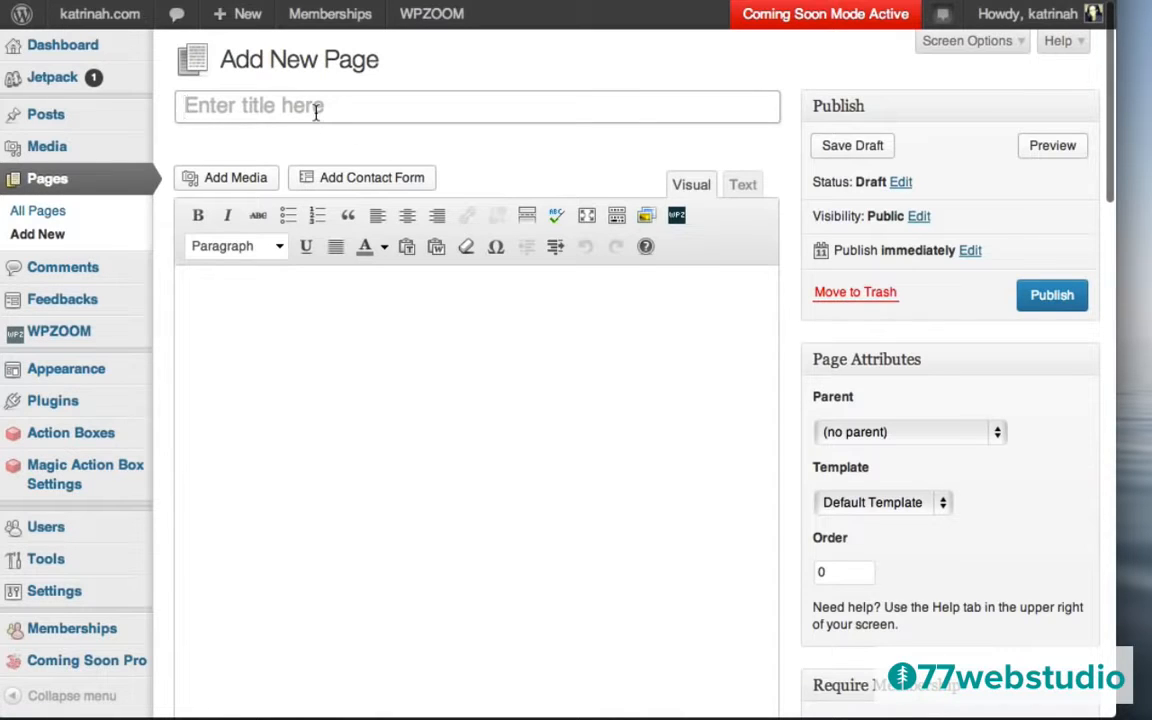
pyautogui.click(316, 112)
pyautogui.write('Terms &')
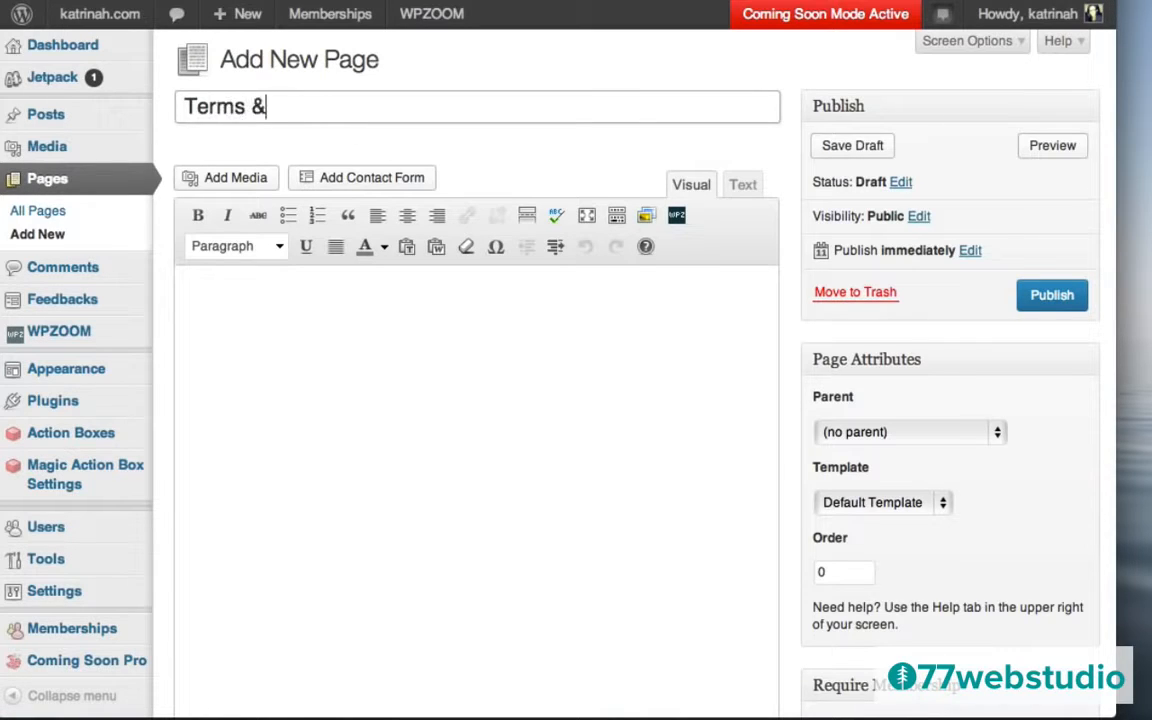
pyautogui.write(' Conditions')
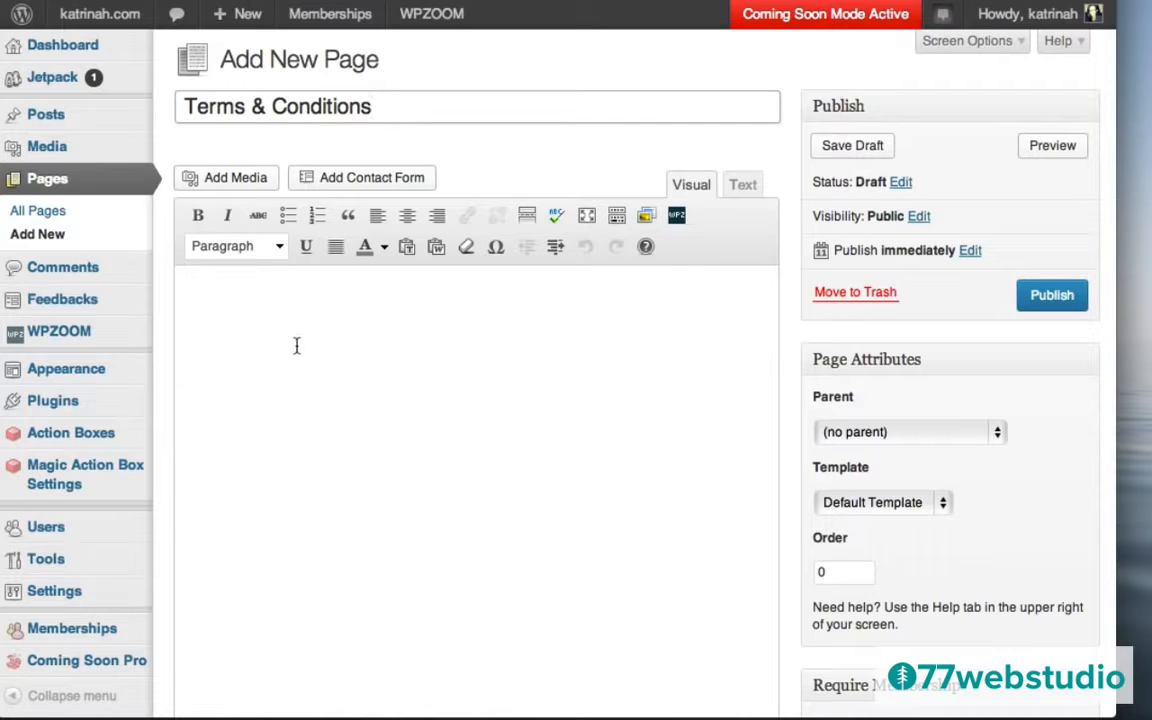
pyautogui.click(266, 328)
pyautogui.write('Lorem ipsum dolor sit amet, consectetur adipisicing elit, sed do eiusmod tempor incididunt ut labore et dolore magna aliqua. Ut enim ad minim veniam, quis nostrud exercitation ullamco laboris nisi ut aliquip ex ea commodo consequat. Duis aute irure dolor in reprehenderit in voluptate velit esse cillum dolore eu fugiat nulla pariatur. Excepteur sint occaecat cupidatat non proident, sunt in culpa qui officia deserunt mollit anim id est laborum.')
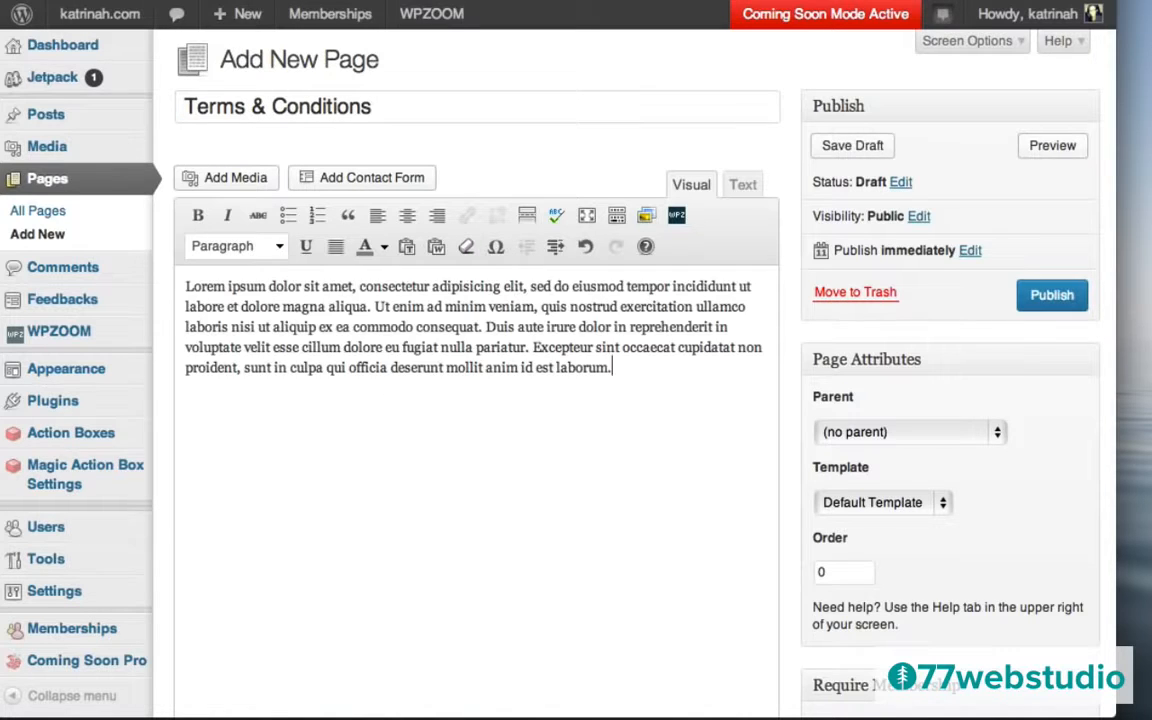
pyautogui.press('Return')
pyautogui.write('Lorem ipsum dolor sit amet, consectetur adipisicing elit, sed do eiusmod tempor incididunt ut labore et dolore magna aliqua. Ut enim ad minim veniam, quis nostrud exercitation ullamco laboris nisi ut aliquip ex ea commodo consequat. Duis aute irure dolor in reprehenderit in voluptate velit esse cillum dolore eu fugiat nulla pariatur. Excepteur sint occaecat cupidatat non proident, sunt in culpa qui officia deserunt mollit anim id est laborum.')
pyautogui.press('Return')
pyautogui.write('Lorem ipsum dolor sit amet, consectetur adipisicing elit, sed do eiusmod tempor incididunt ut labore et dolore magna aliqua. Ut enim ad minim veniam, quis nostrud exercitation ullamco laboris nisi ut aliquip ex ea commodo consequat. Duis aute irure dolor in reprehenderit in voluptate velit esse cillum dolore eu fugiat nulla pariatur. Excepteur sint occaecat cupidatat non proident, sunt in culpa qui officia deserunt mollit anim id est laborum.')
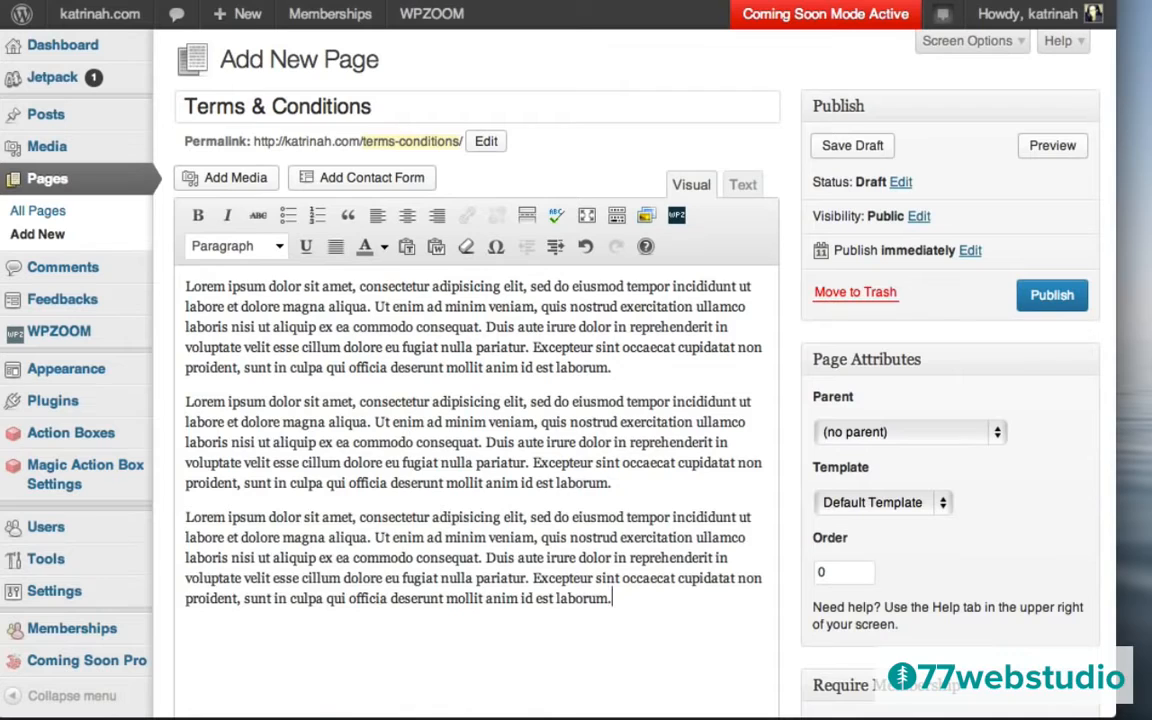
# Apply the Full-width Page template, disable trackbacks and pingbacks, and publish the page.
pyautogui.click(848, 508)
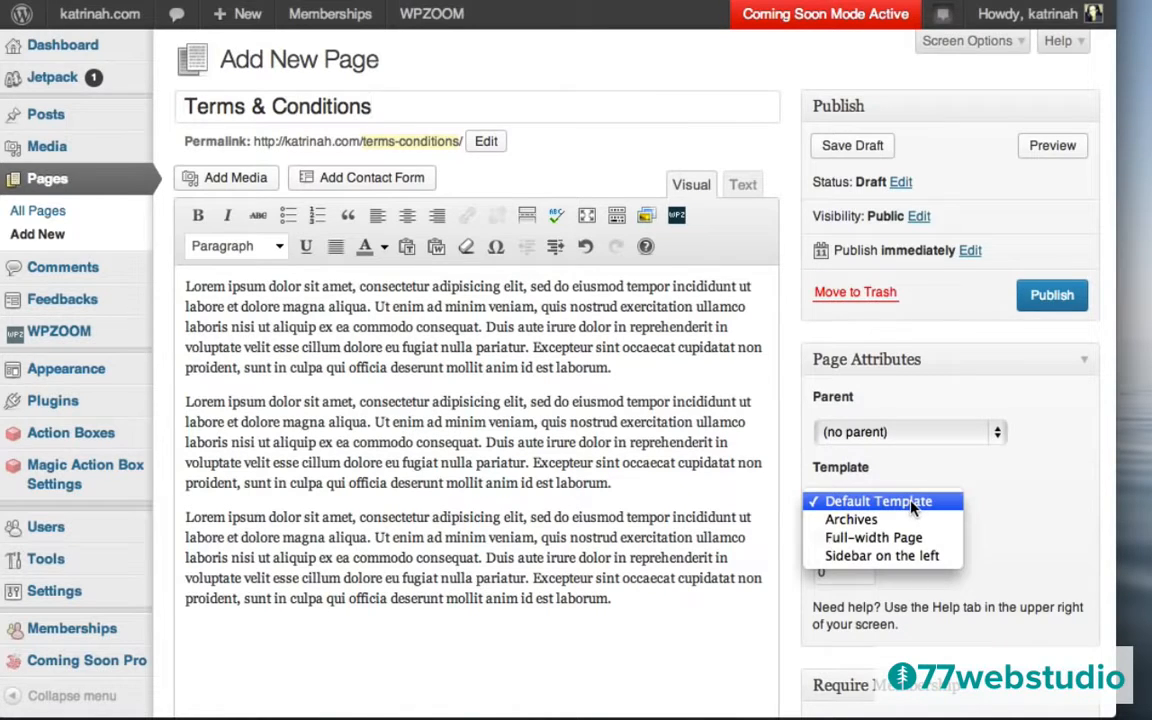
pyautogui.click(870, 539)
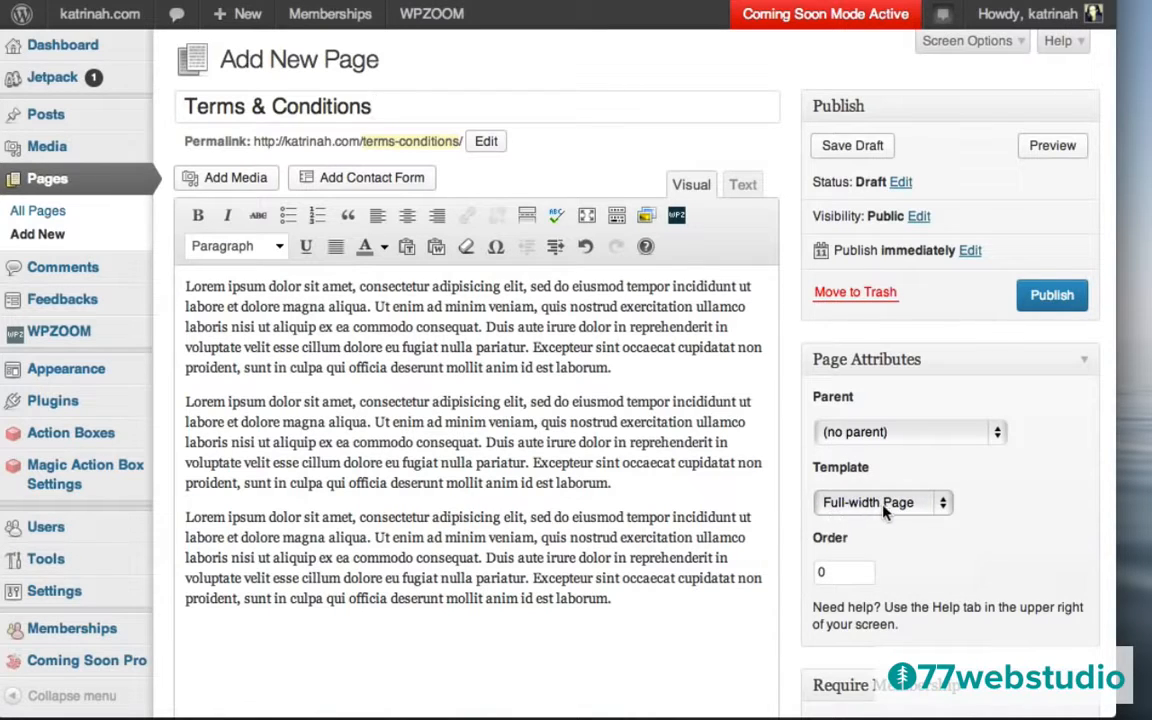
pyautogui.scroll(-10, 841, 430)
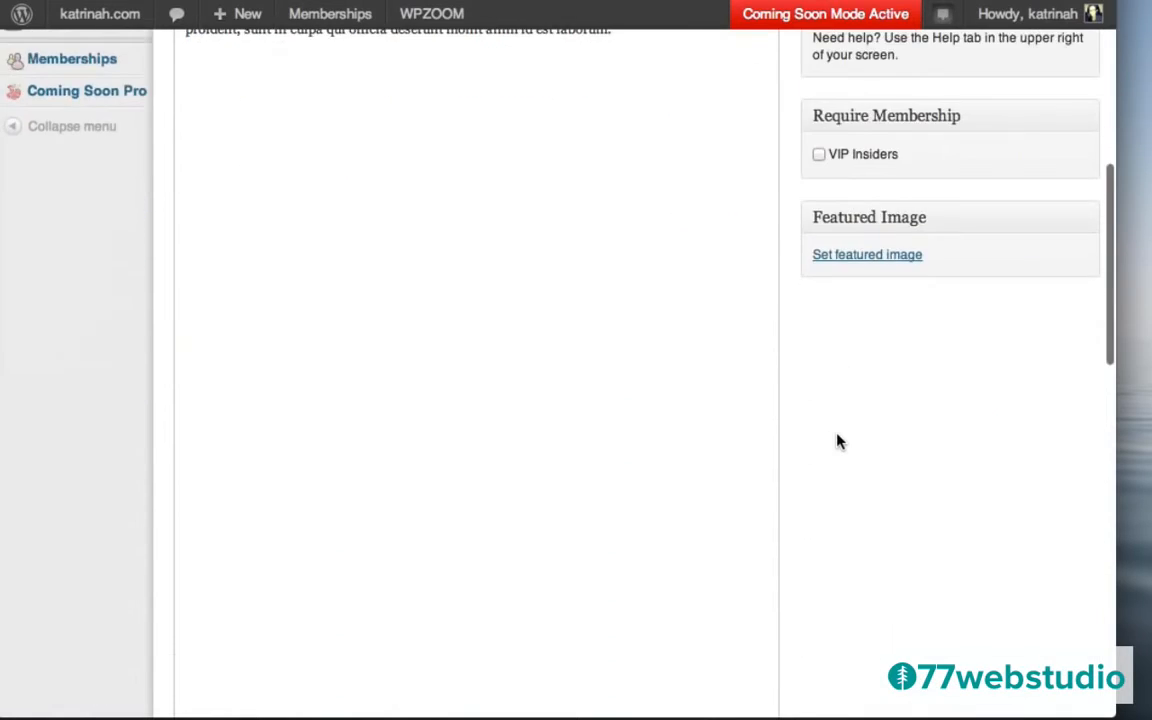
pyautogui.scroll(-15, 839, 442)
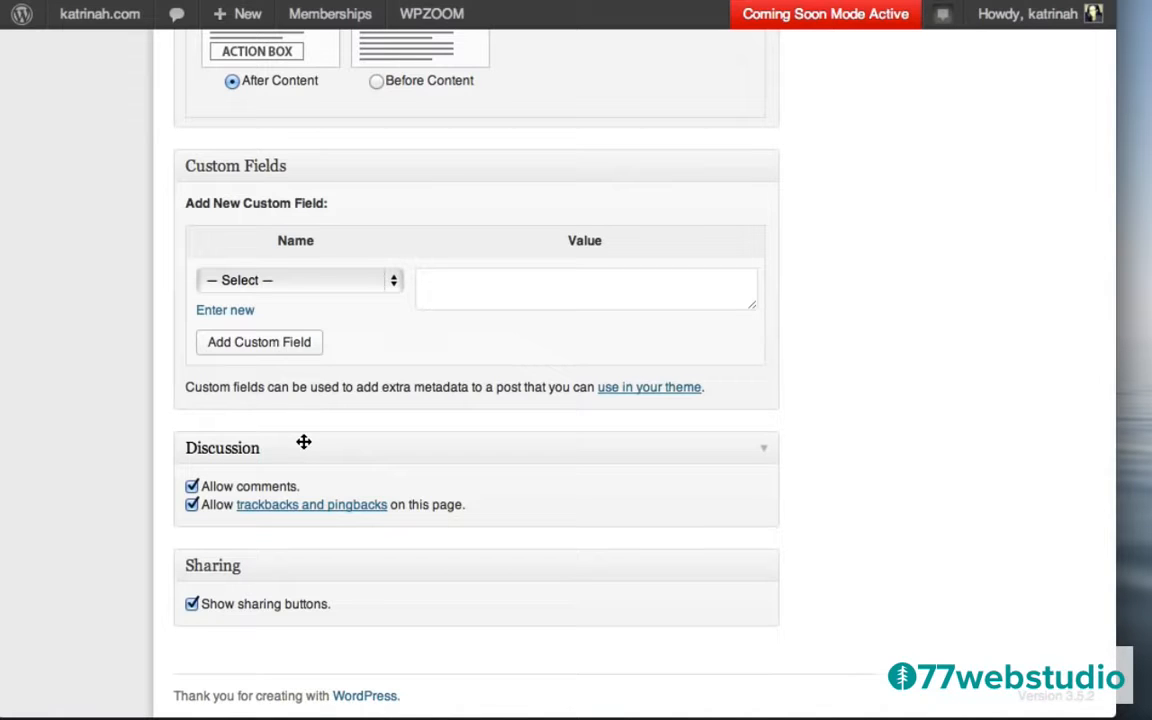
pyautogui.click(191, 505)
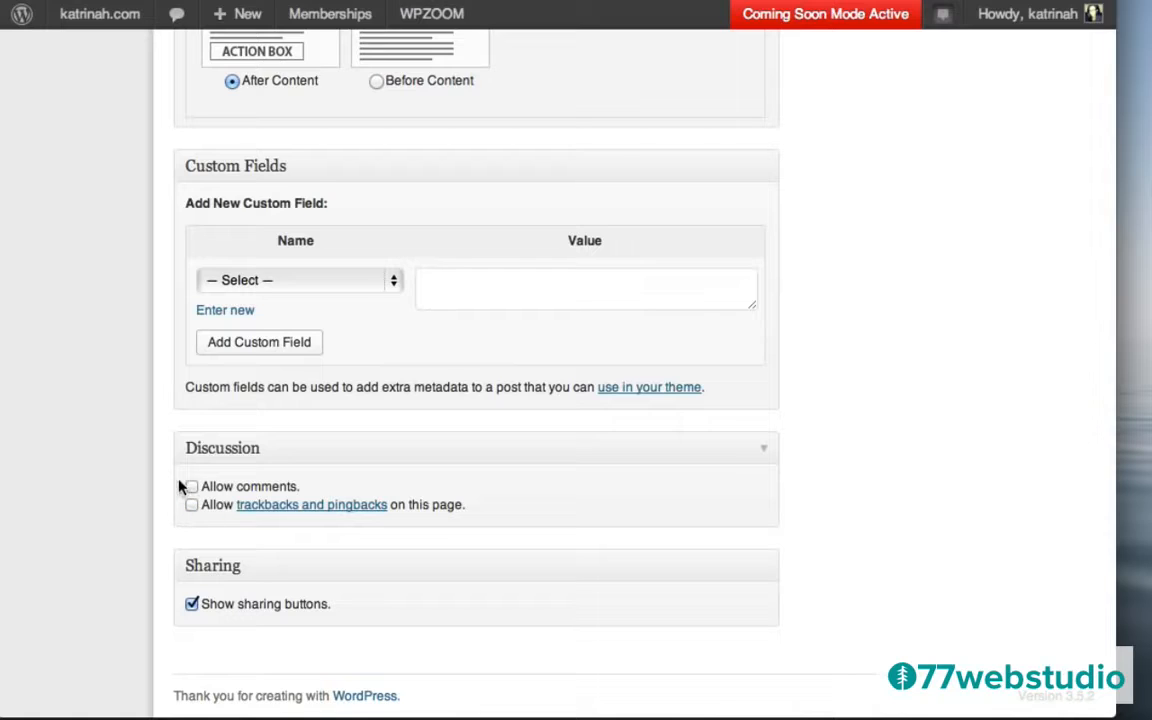
pyautogui.scroll(5, 908, 223)
pyautogui.scroll(15, 906, 222)
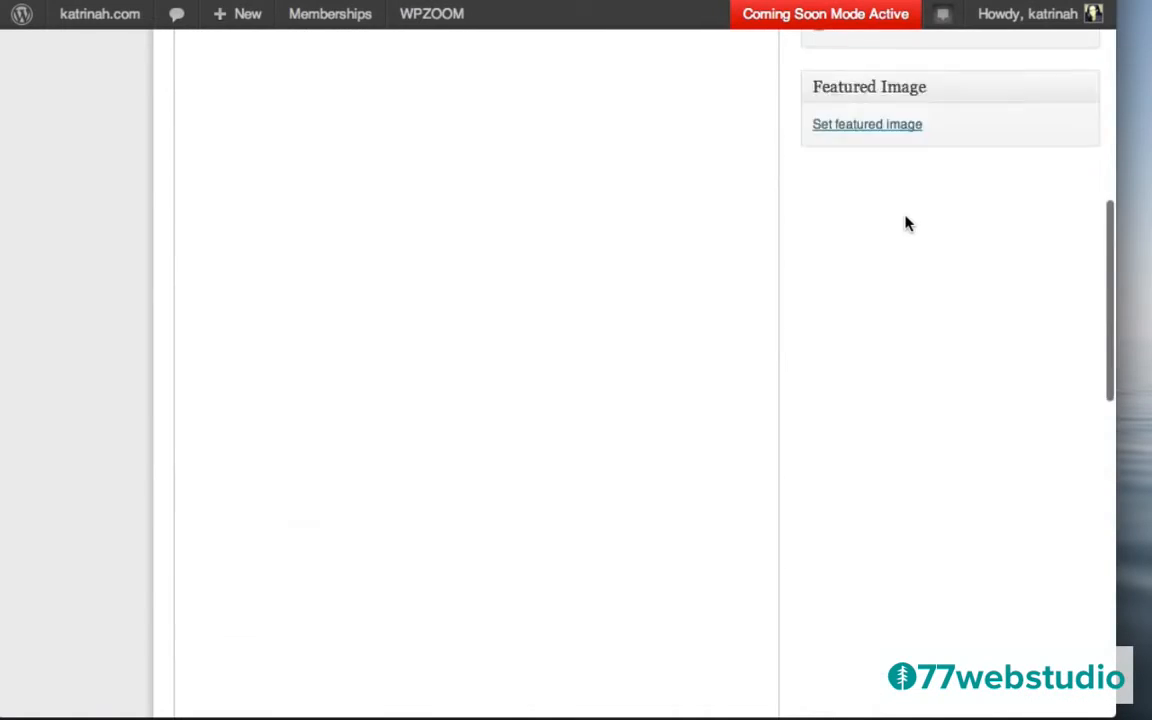
pyautogui.scroll(2, 906, 218)
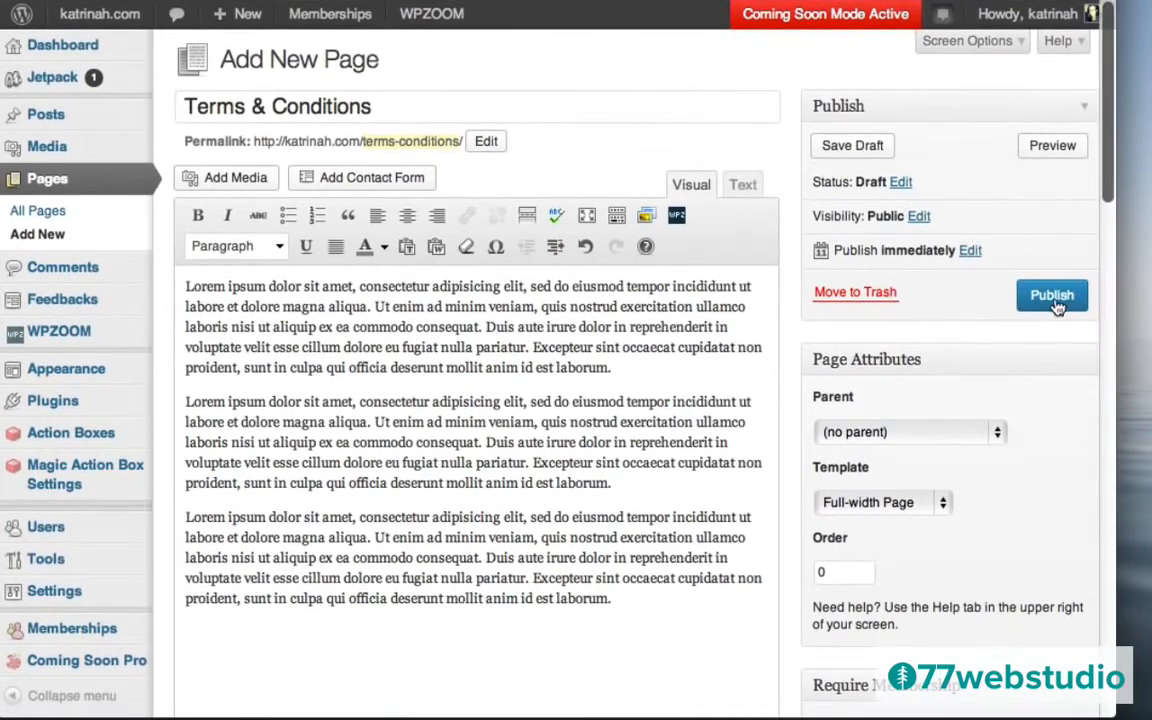
pyautogui.click(1050, 296)
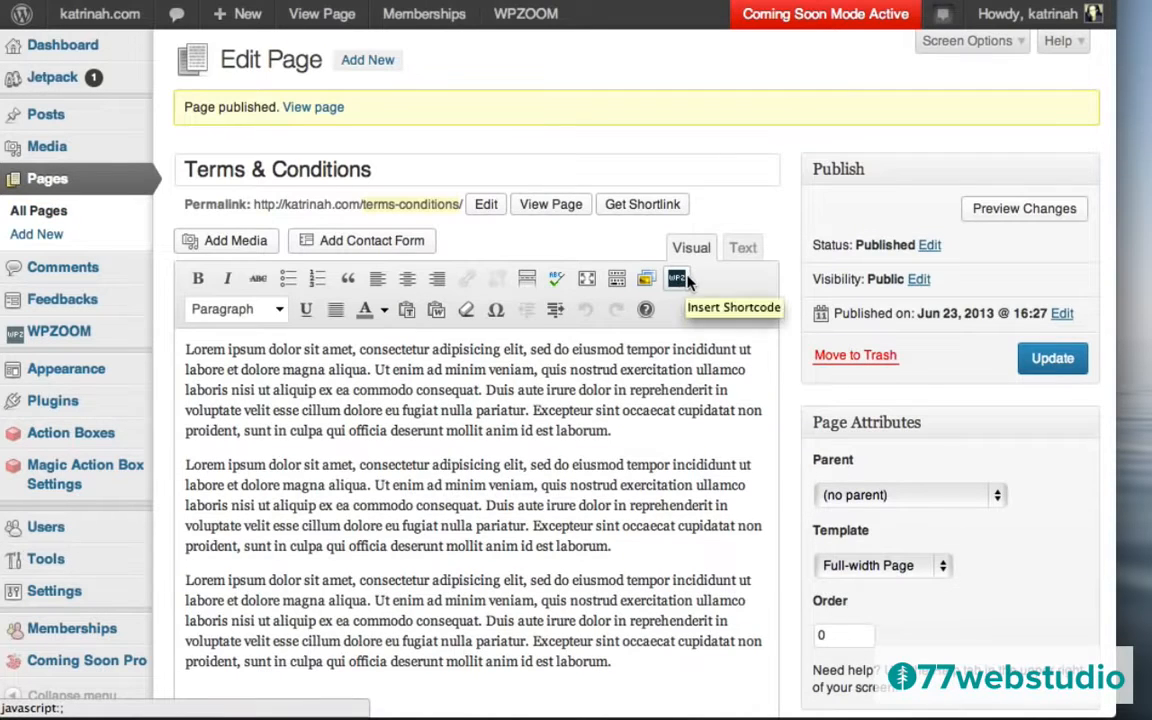
pyautogui.moveTo(105, 635)
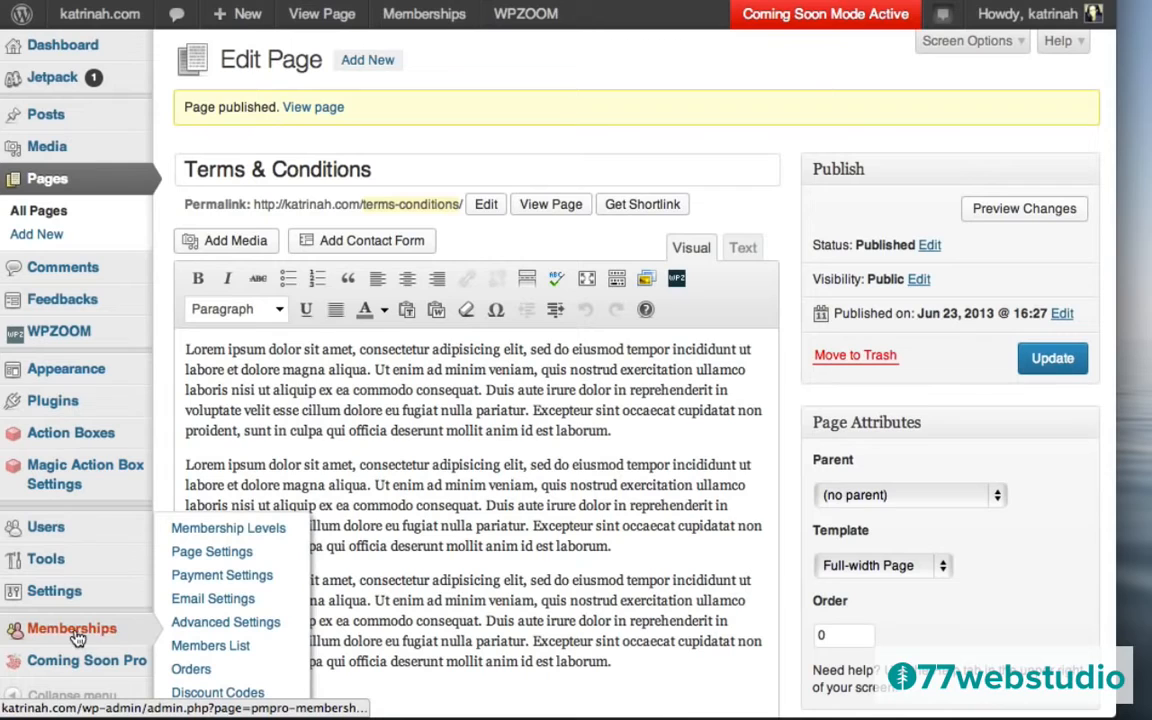
# Set Require Terms of Service on signups to the Terms & Conditions page and save.
pyautogui.click(77, 636)
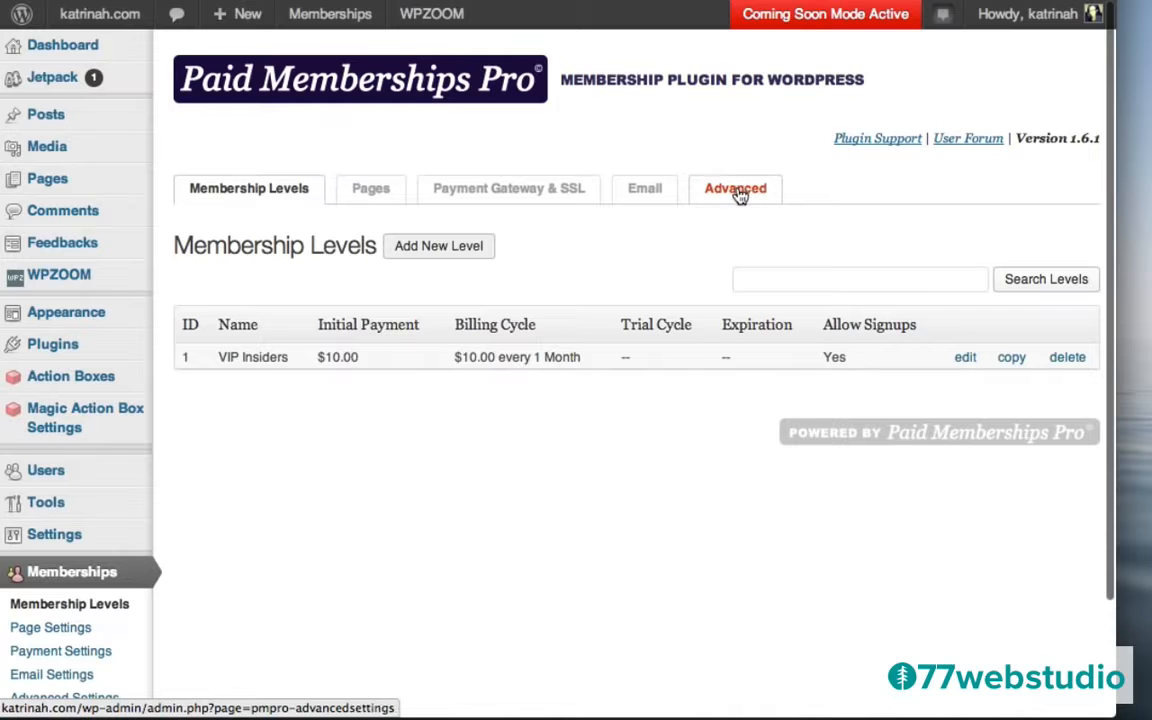
pyautogui.click(737, 190)
pyautogui.scroll(-5, 411, 560)
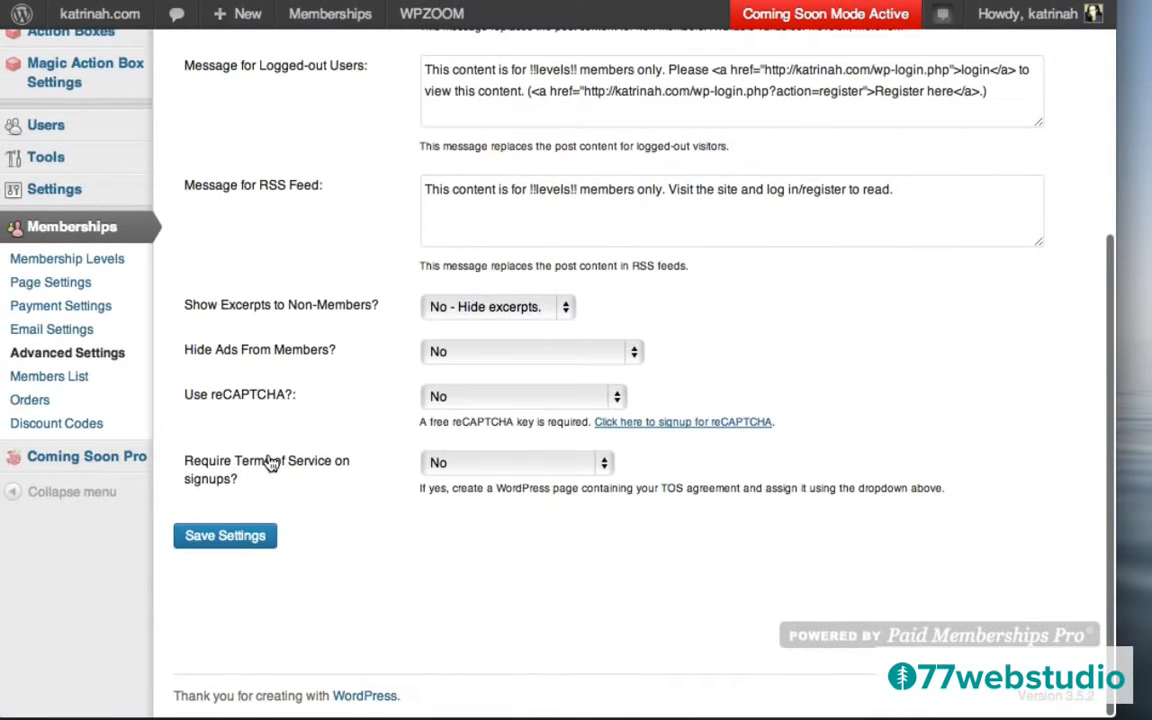
pyautogui.click(484, 466)
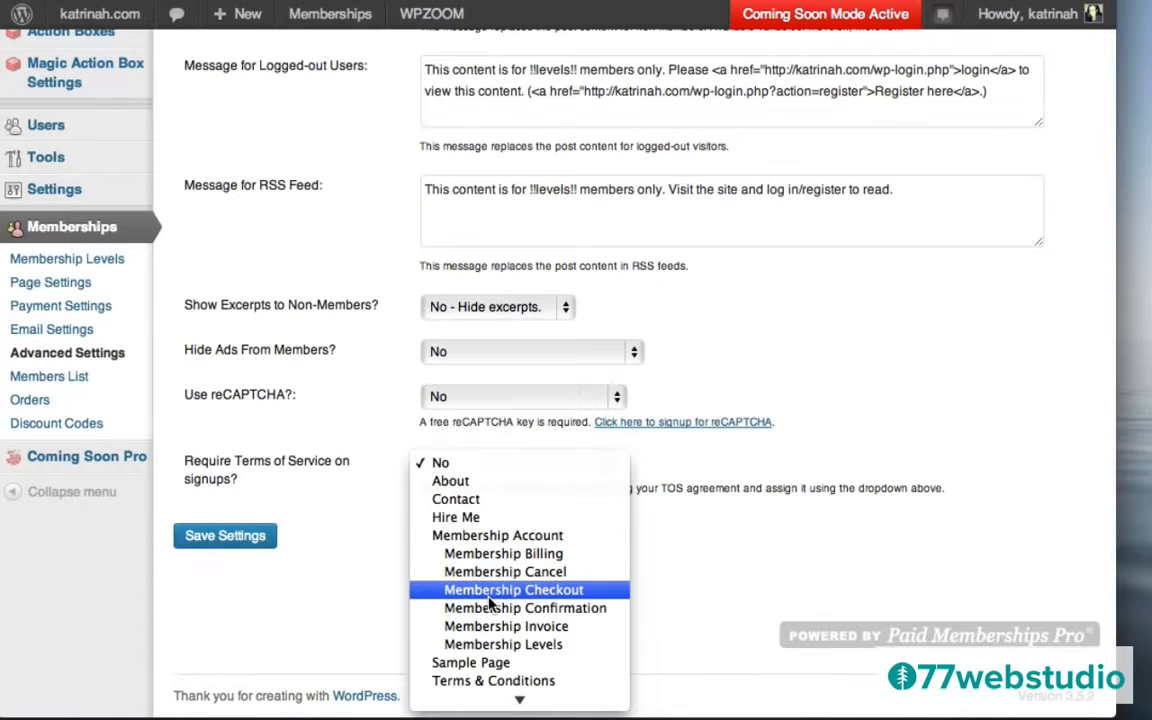
pyautogui.click(468, 681)
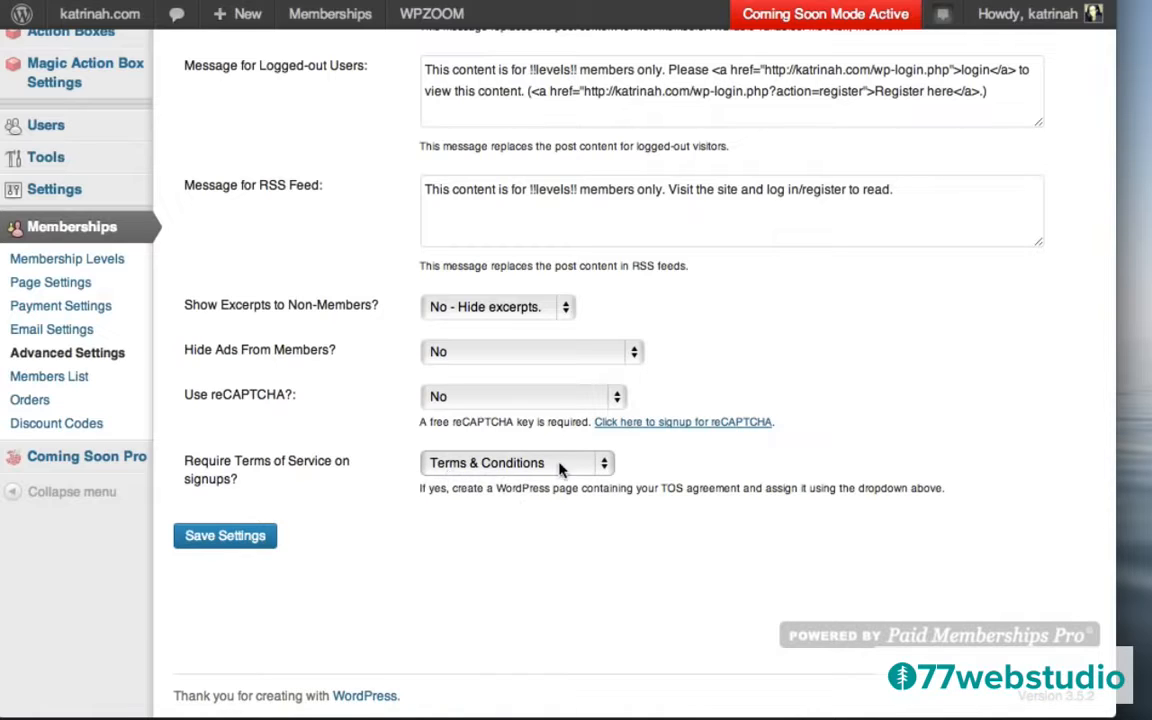
pyautogui.click(222, 538)
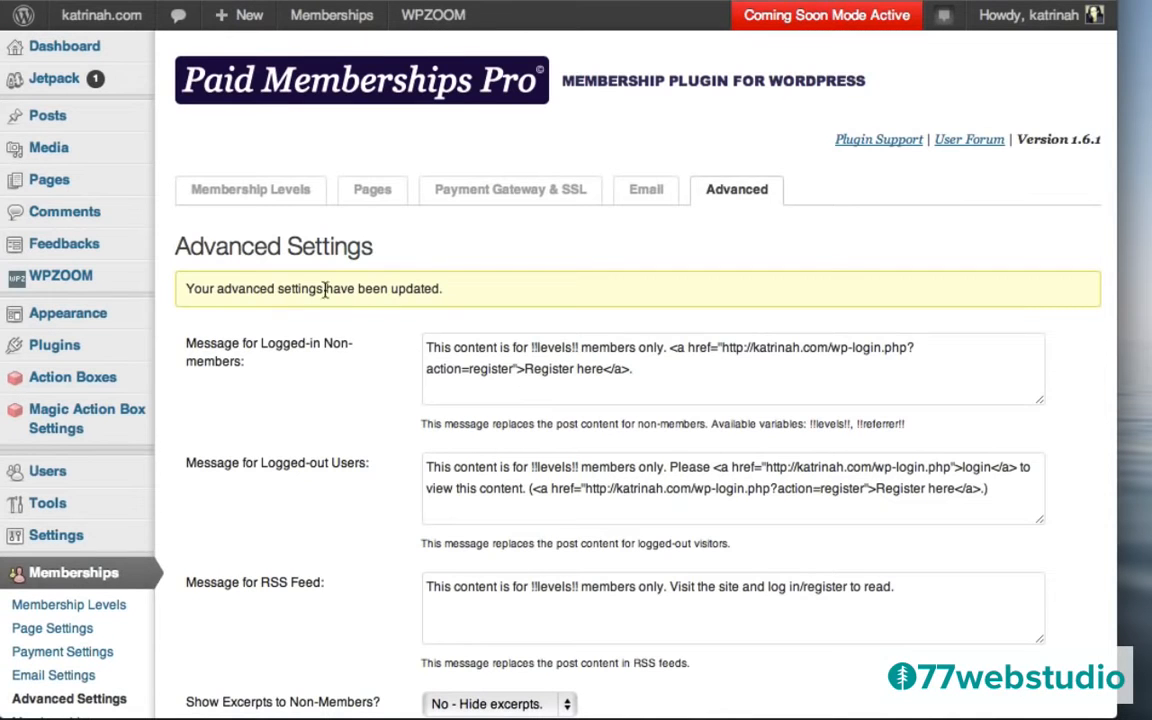
# Set Show Excerpts to non-members to Yes and save the advanced settings.
pyautogui.scroll(-1, 380, 390)
pyautogui.scroll(-5, 380, 390)
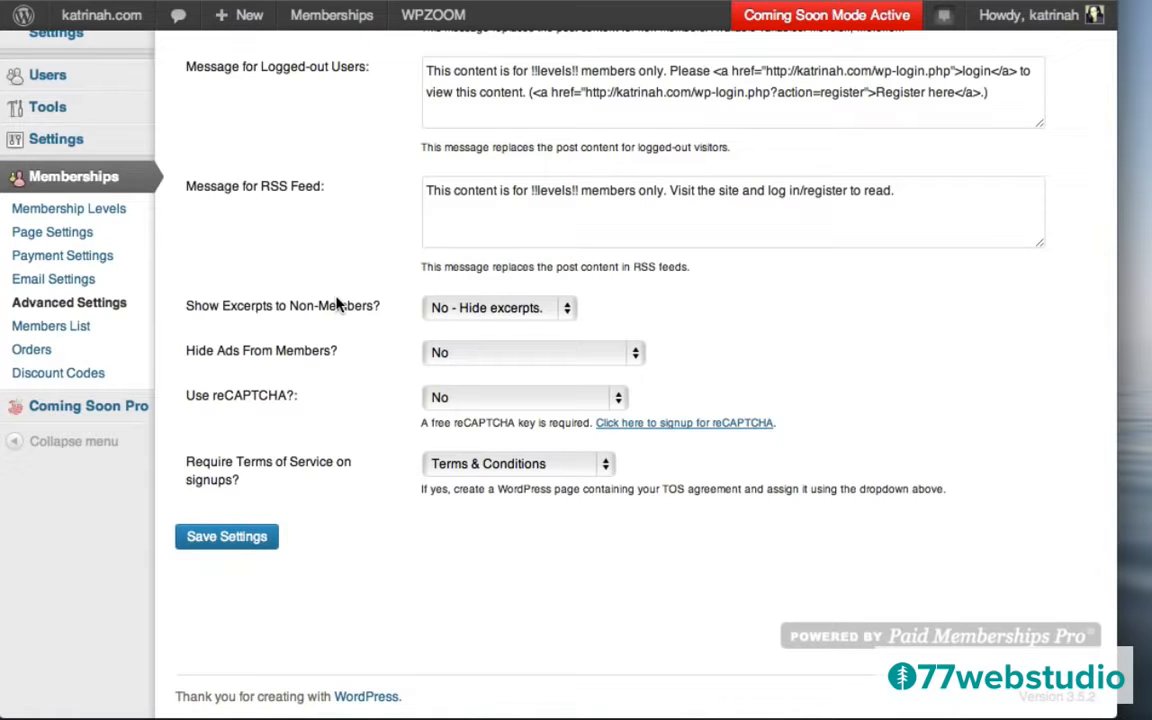
pyautogui.click(463, 310)
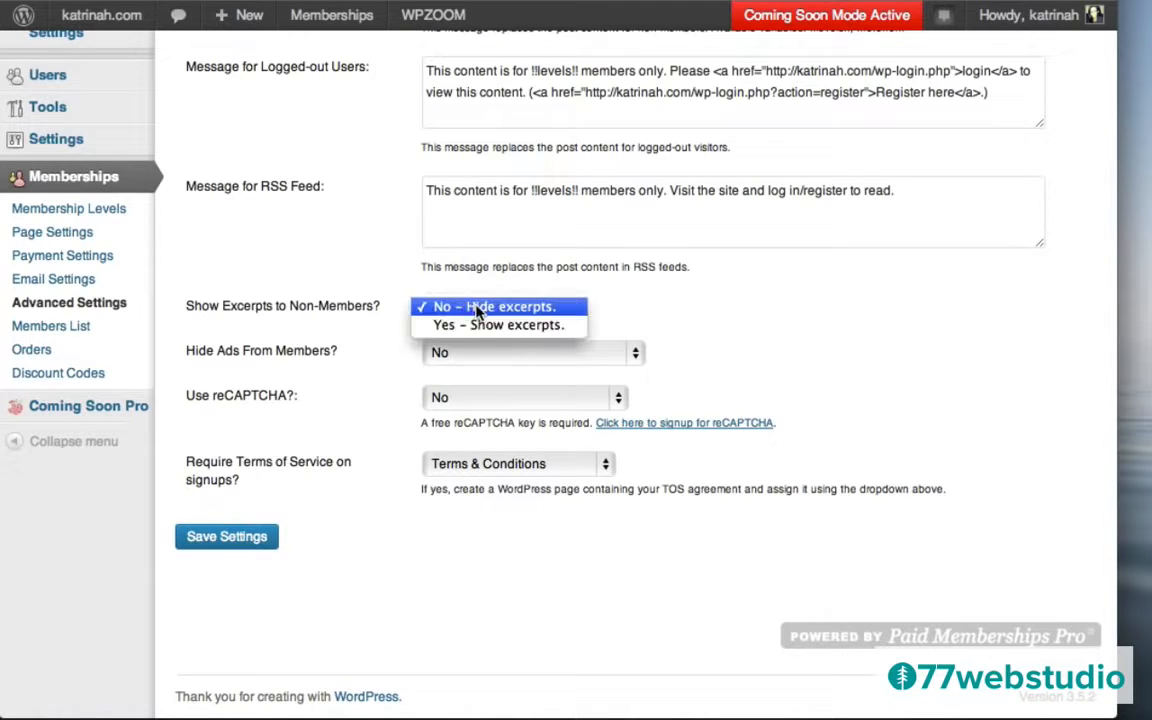
pyautogui.click(484, 332)
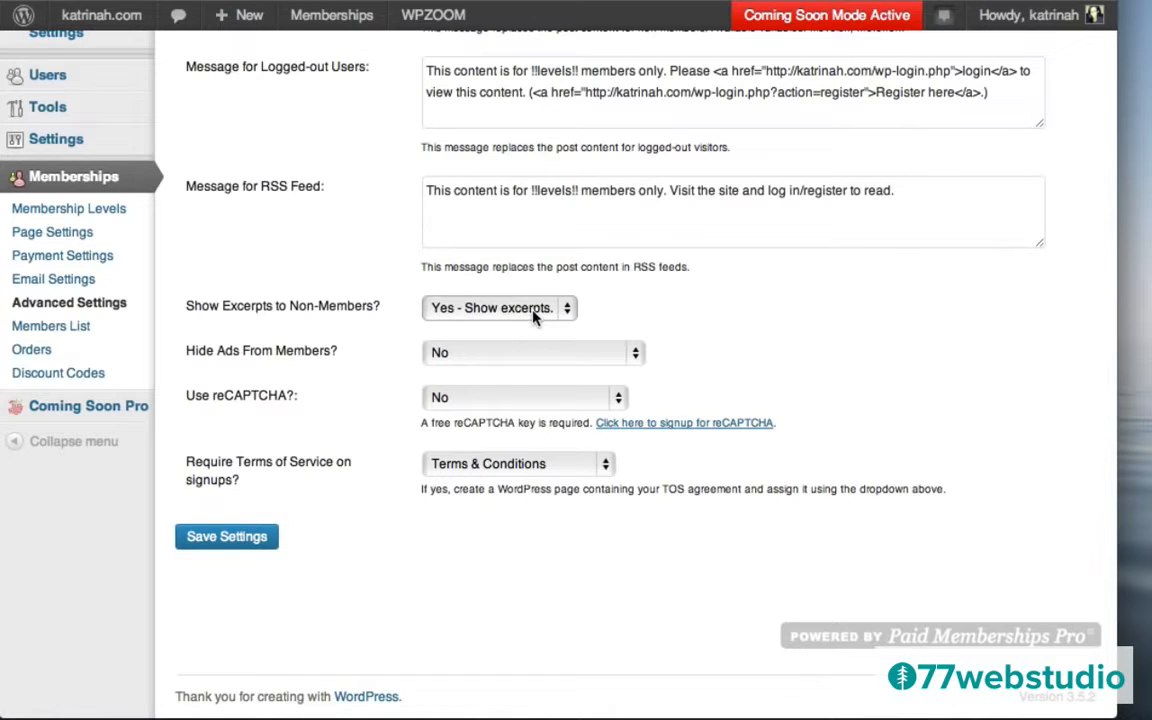
pyautogui.click(219, 538)
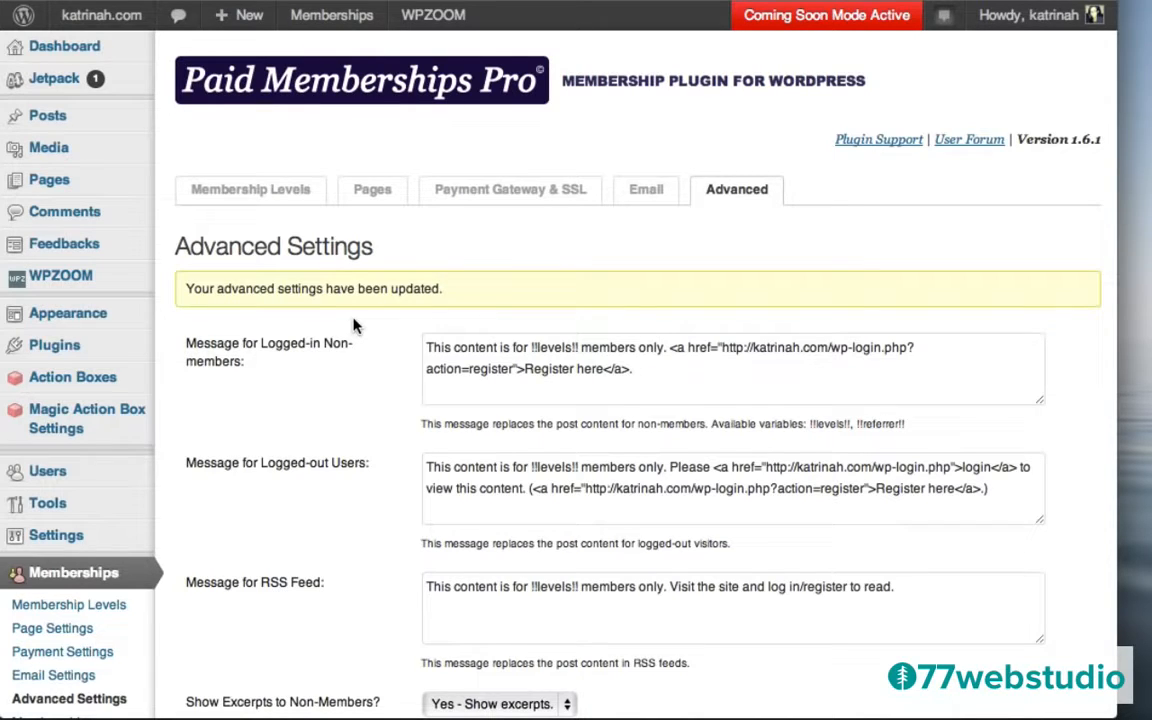
pyautogui.moveTo(78, 18)
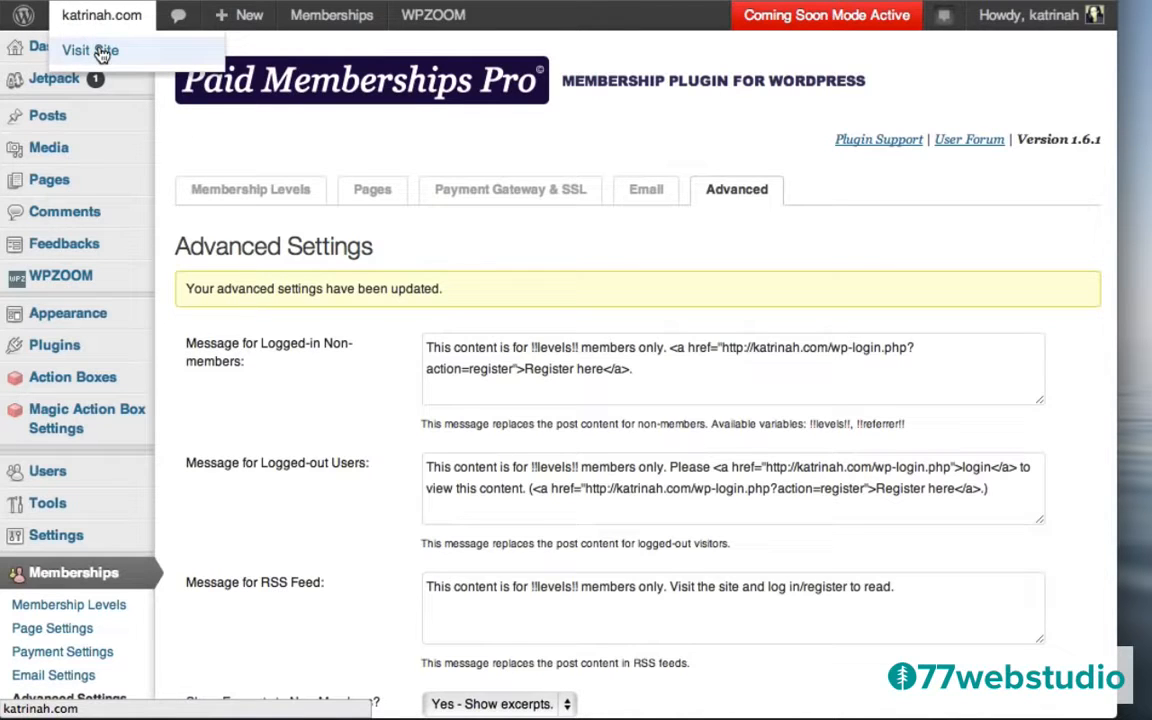
# Visit the live site and follow Register here on the VIP Insiders post to Membership Levels.
pyautogui.click(101, 53)
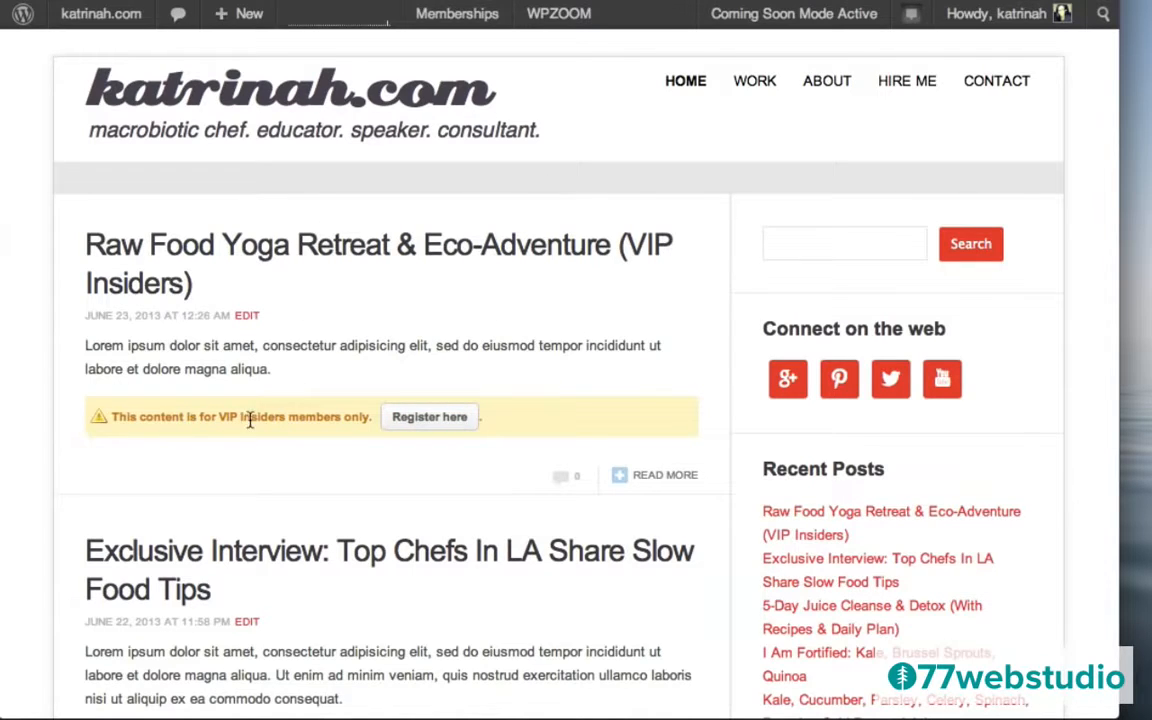
pyautogui.click(421, 420)
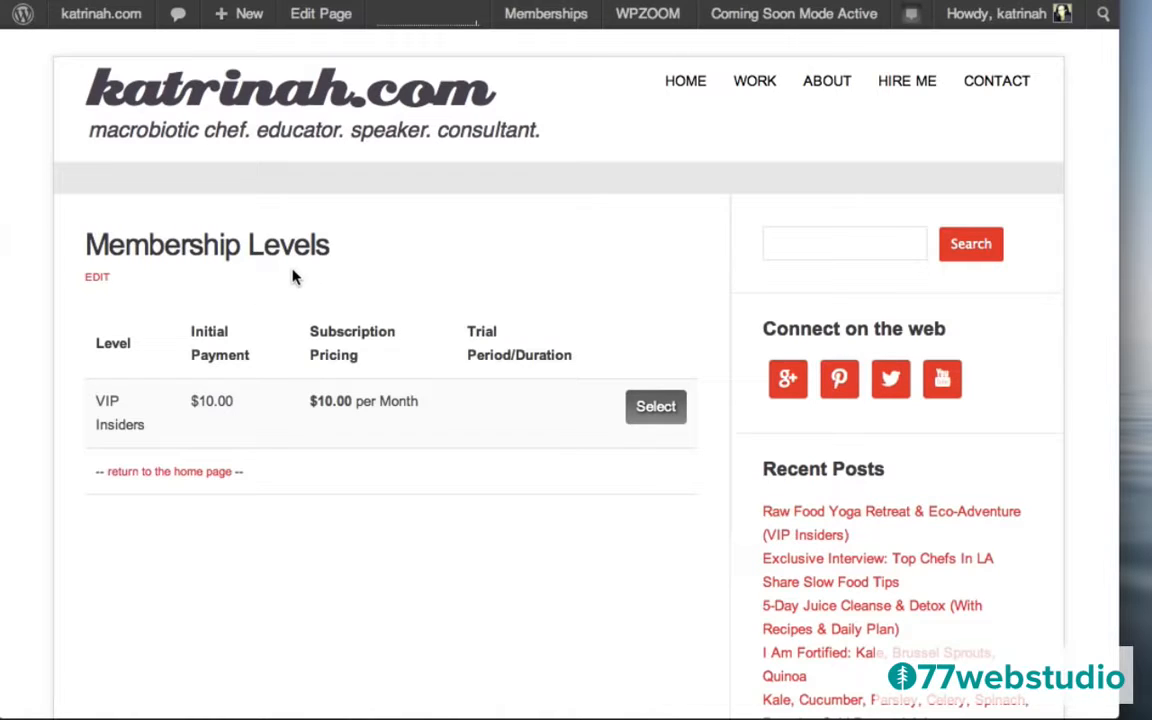
# Edit the Membership Levels page and paste the intro text above the [pmpro_levels] shortcode.
pyautogui.click(322, 18)
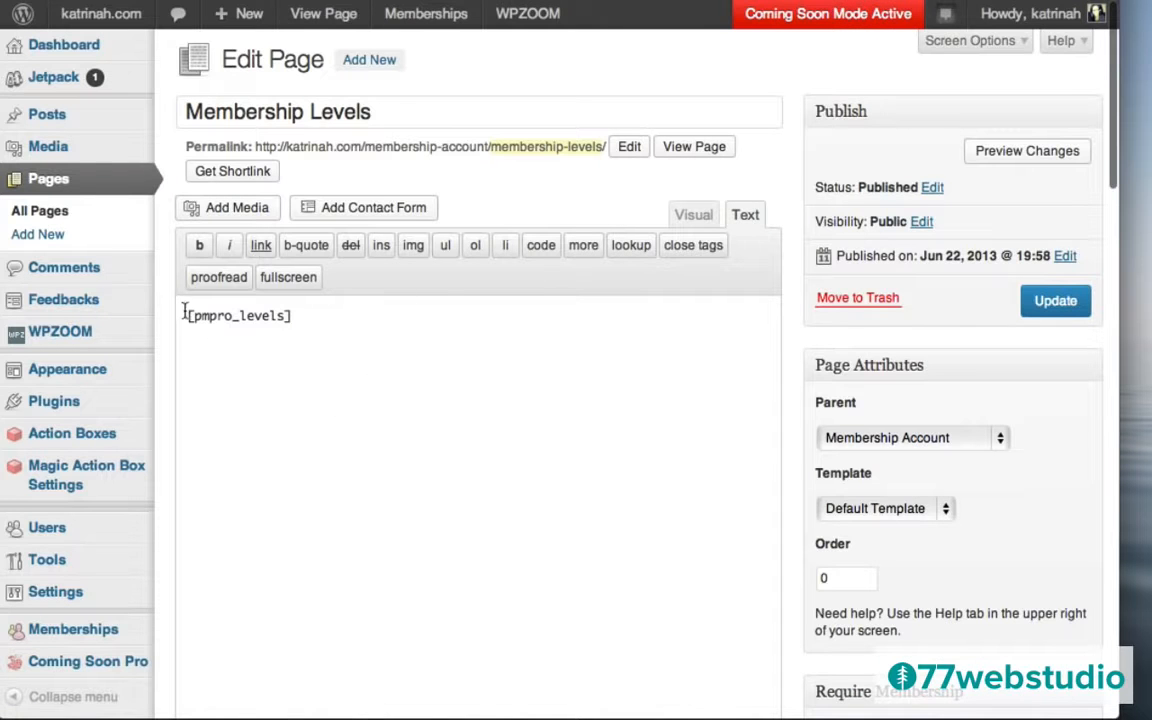
pyautogui.click(186, 315)
pyautogui.press('Return')
pyautogui.press('Return')
pyautogui.press('Return')
pyautogui.press('Return')
pyautogui.press('Return')
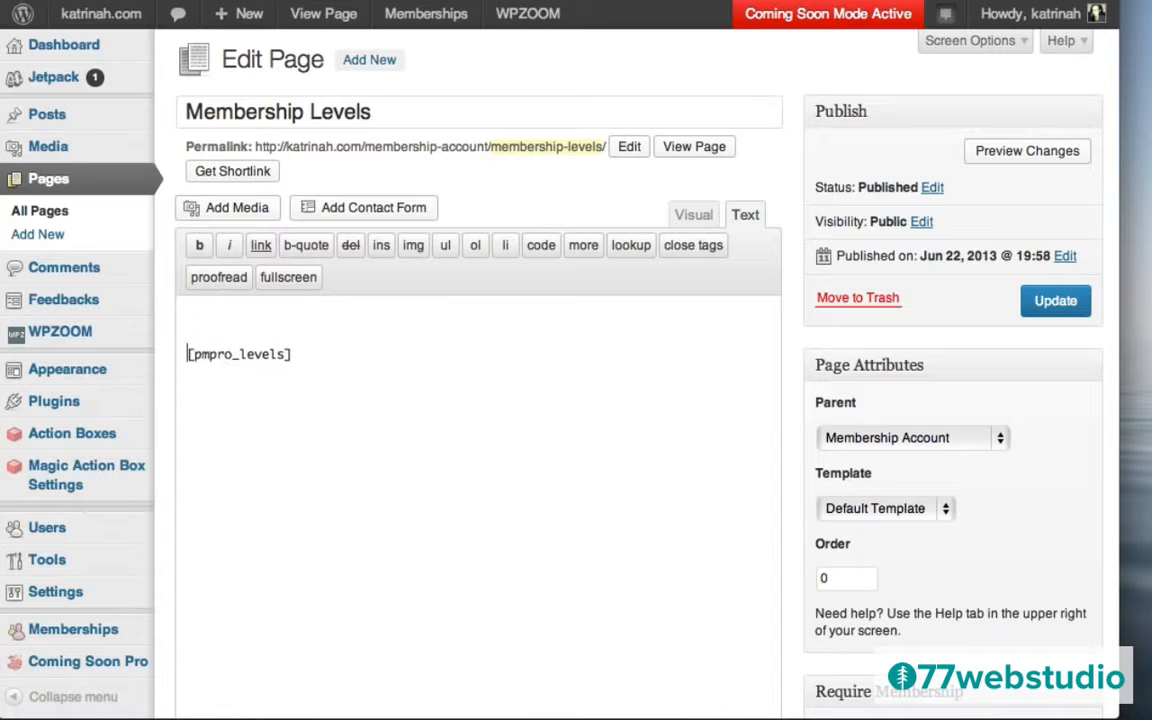
pyautogui.press('Return')
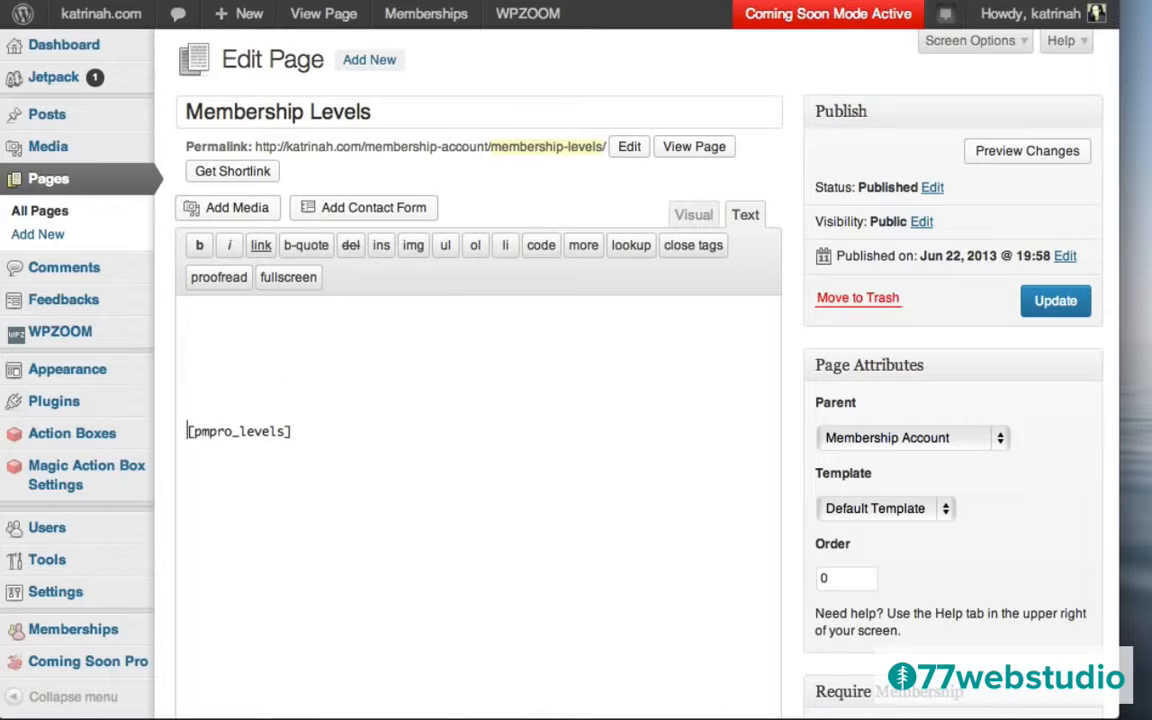
pyautogui.click(200, 311)
pyautogui.write('Join Our VIP Insiders community and get exclusive content from leading wellness experts.  Membership Includes: Lorem ipsum dolor sit amet, consectetur adipisicing elit, sed do eiusmod tempor incididunt ut labore et dolore magna aliqua. Ut enim ad minim veniam, quis nostrud exercitation ullamco laboris nisi ut aliquip ex ea commodo consequat. Duis aute irure dolor in reprehenderit in voluptate velit esse cillum dolore eu fugiat nulla pariatur. Excepteur sint occaecat cupidatat non proident, sunt in culpa qui officia deserunt mollit anim id est laborum.')
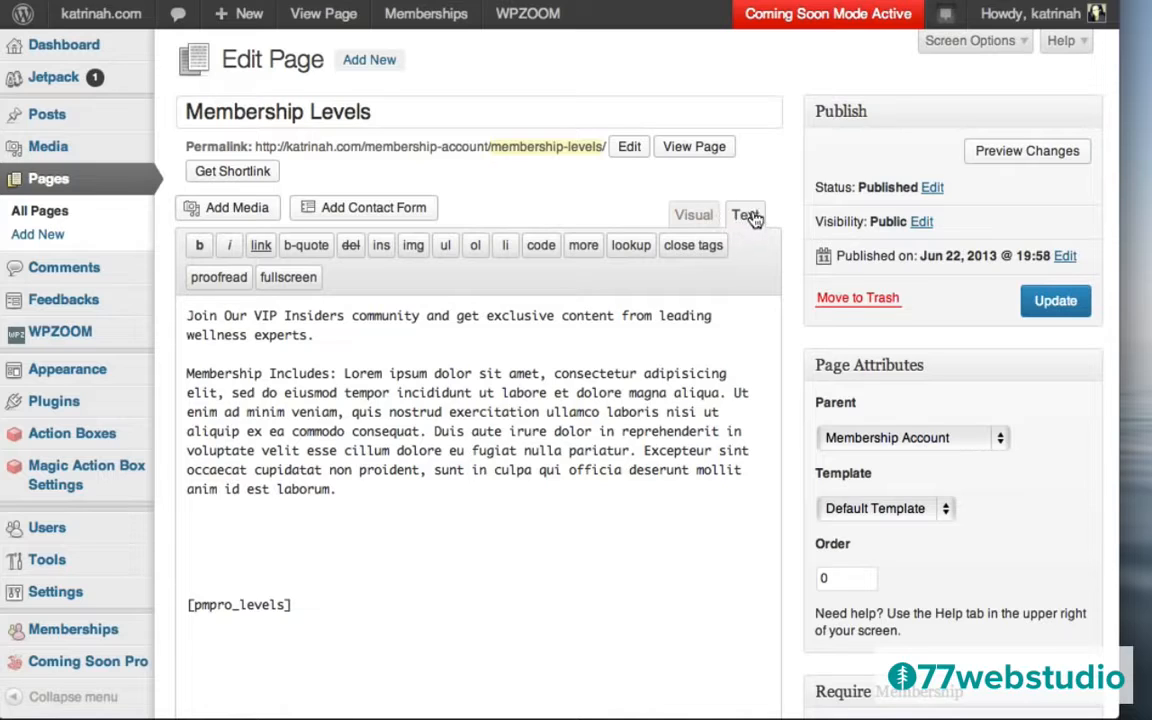
# Make the first intro line a Heading 3, update the page, and view it live.
pyautogui.click(690, 215)
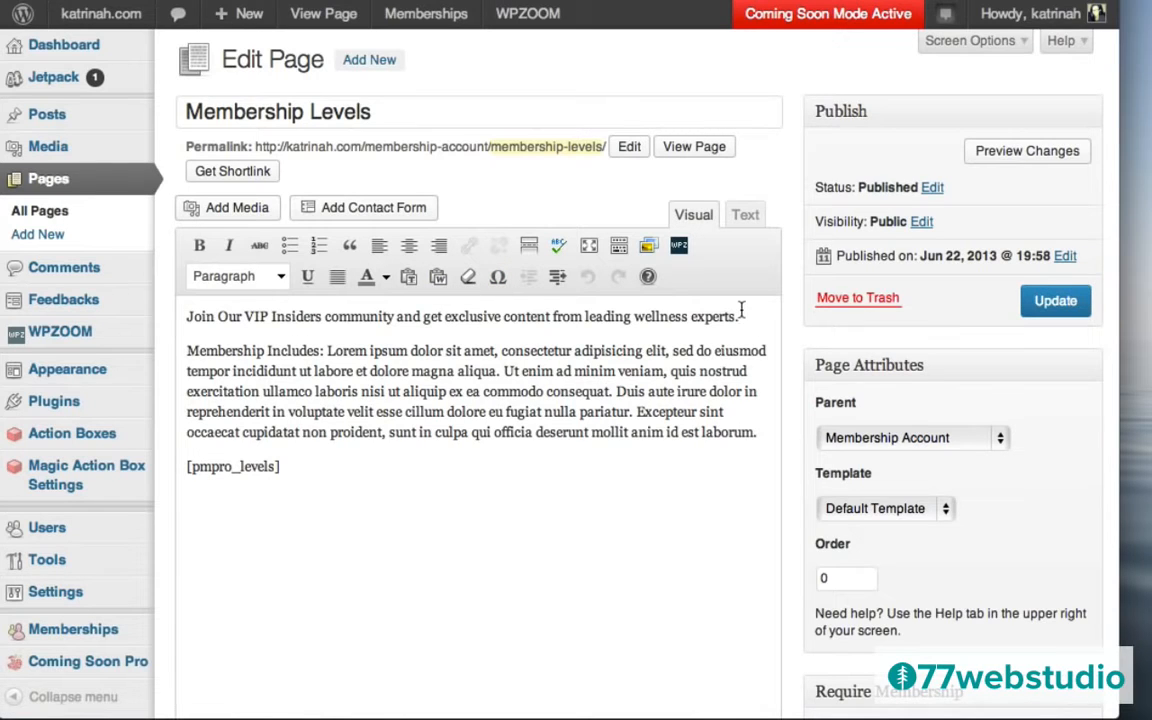
pyautogui.moveTo(741, 317); pyautogui.dragTo(186, 316)
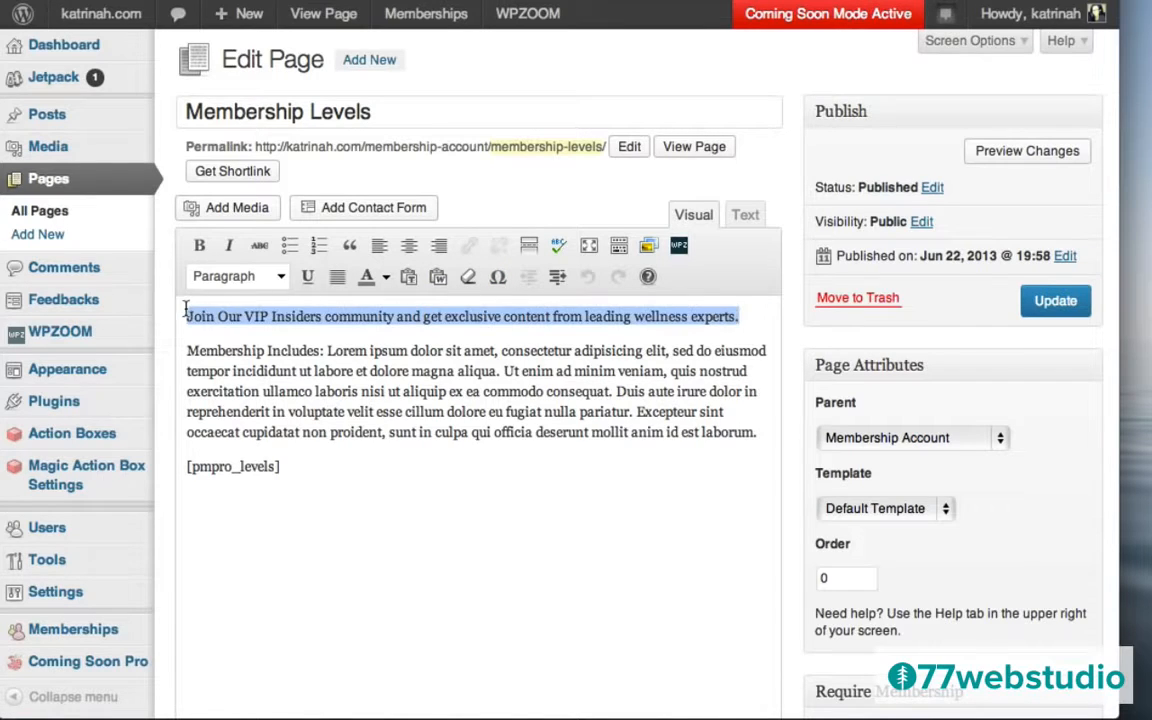
pyautogui.click(230, 277)
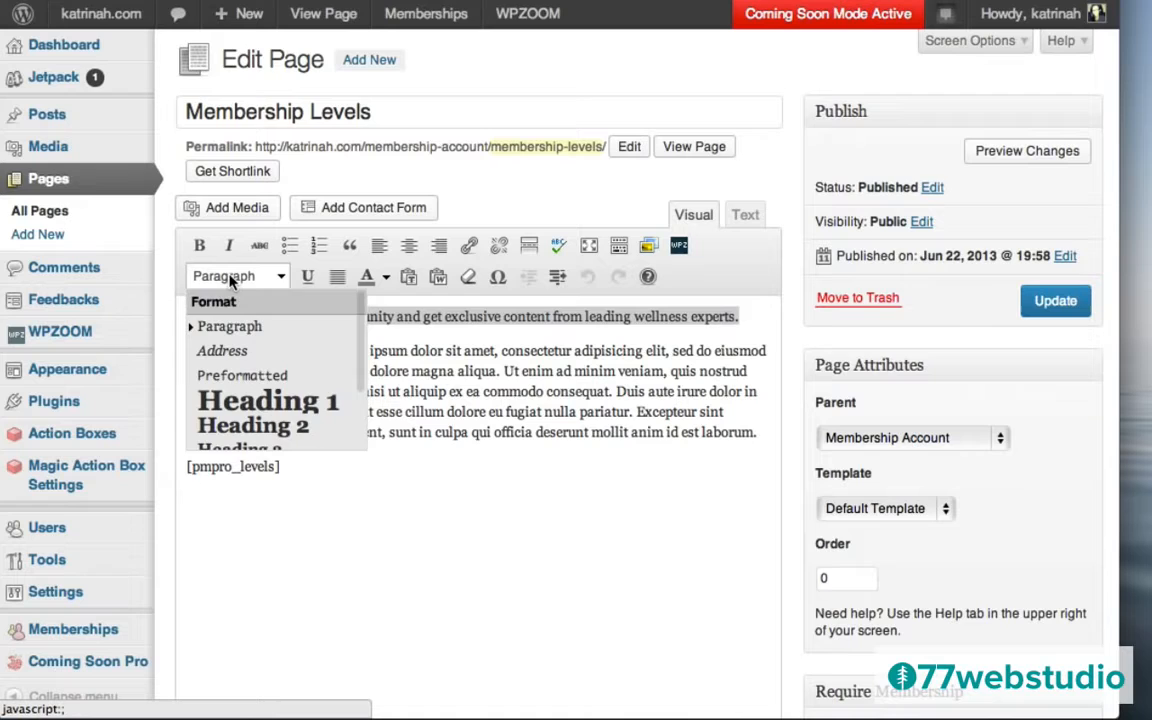
pyautogui.scroll(-2, 263, 380)
pyautogui.click(245, 371)
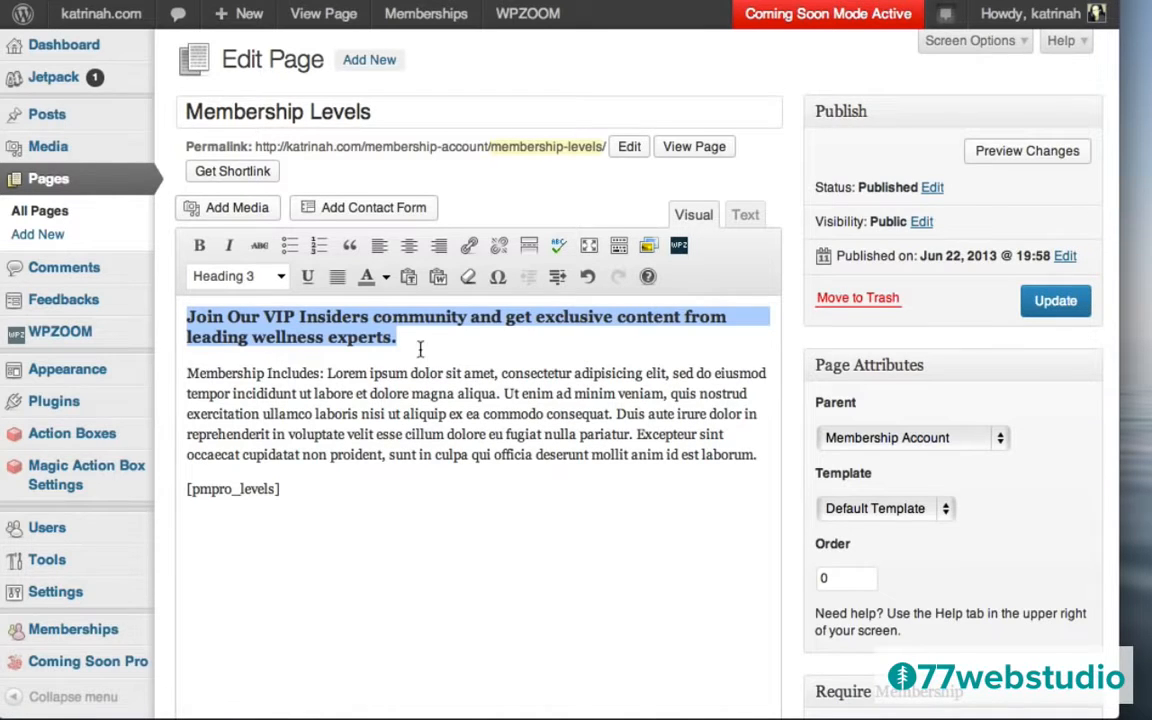
pyautogui.click(1052, 306)
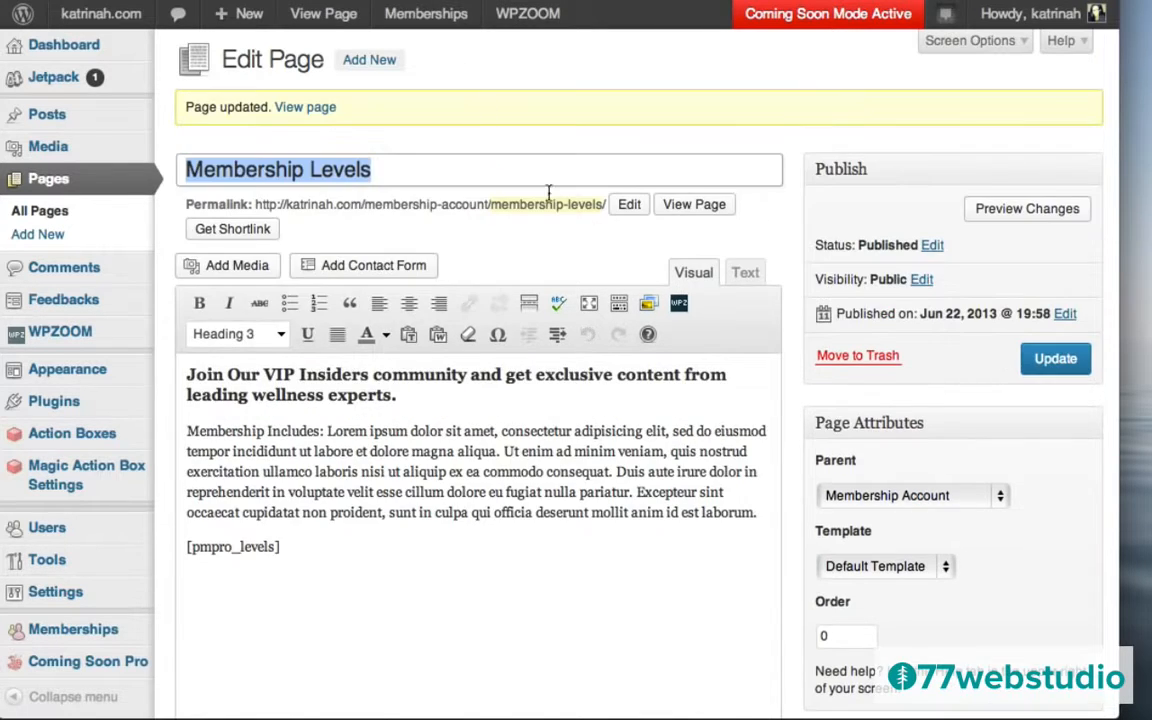
pyautogui.click(303, 108)
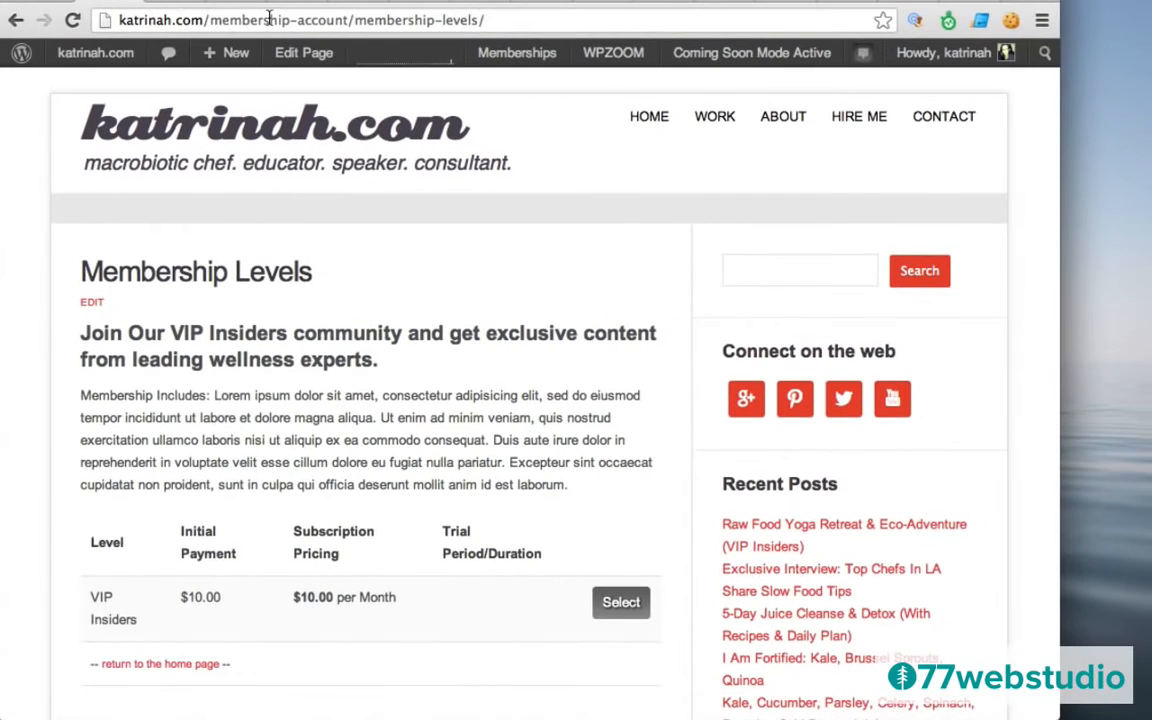
pyautogui.click(269, 19)
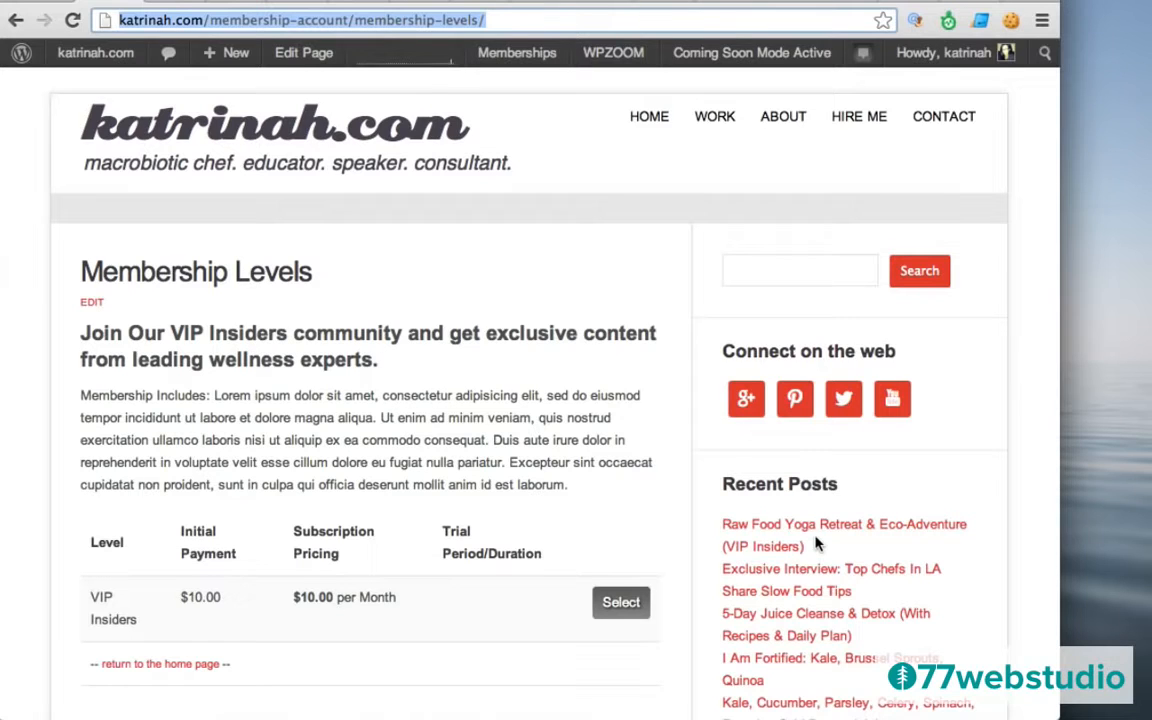
# Leave the live Membership Levels page for the WordPress admin Dashboard via the admin bar's site menu.
pyautogui.moveTo(62, 55)
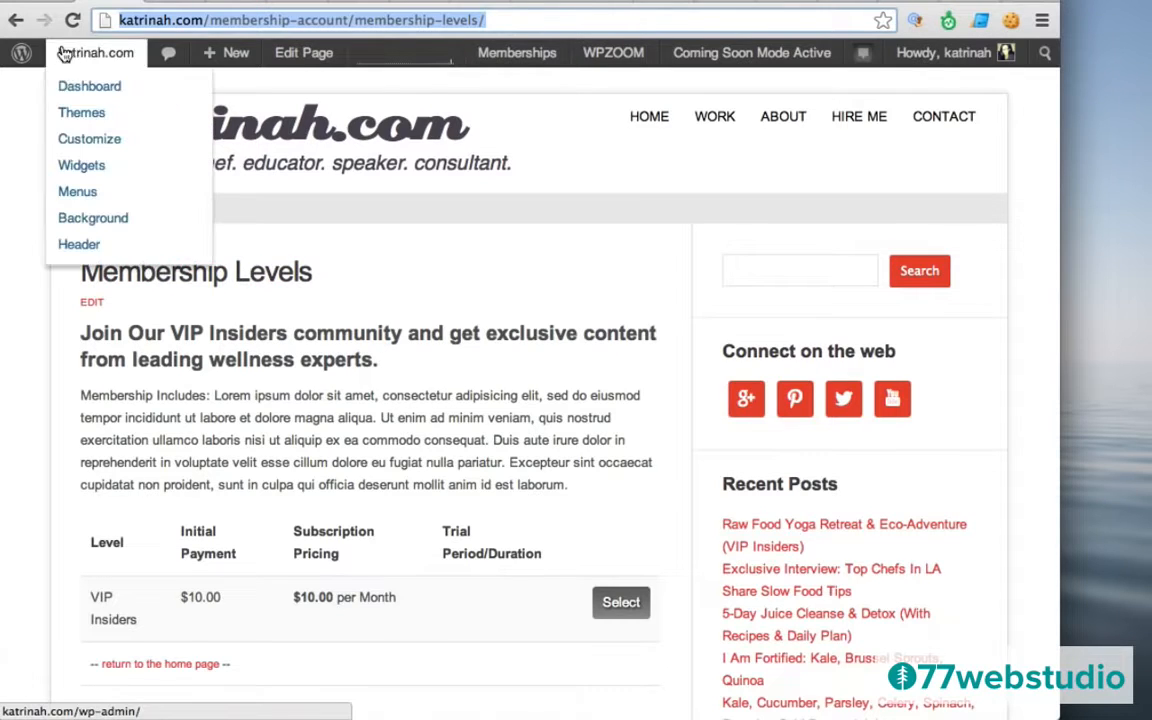
pyautogui.click(84, 88)
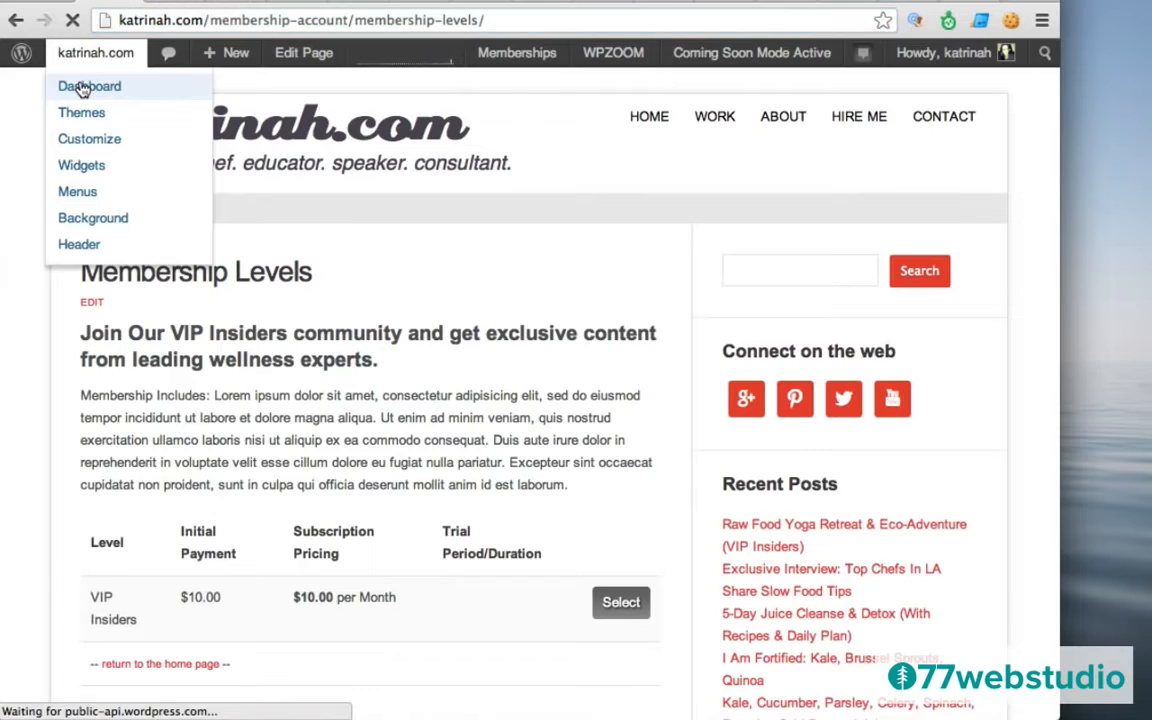
pyautogui.moveTo(152, 390)
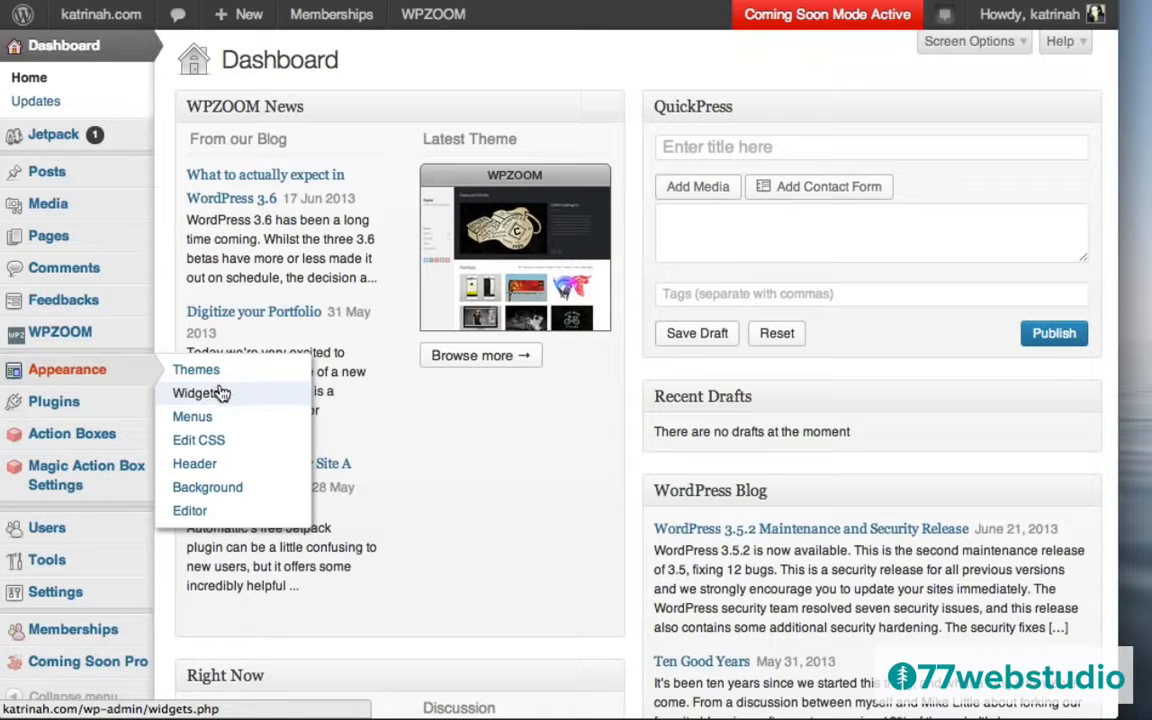
pyautogui.moveTo(68, 174)
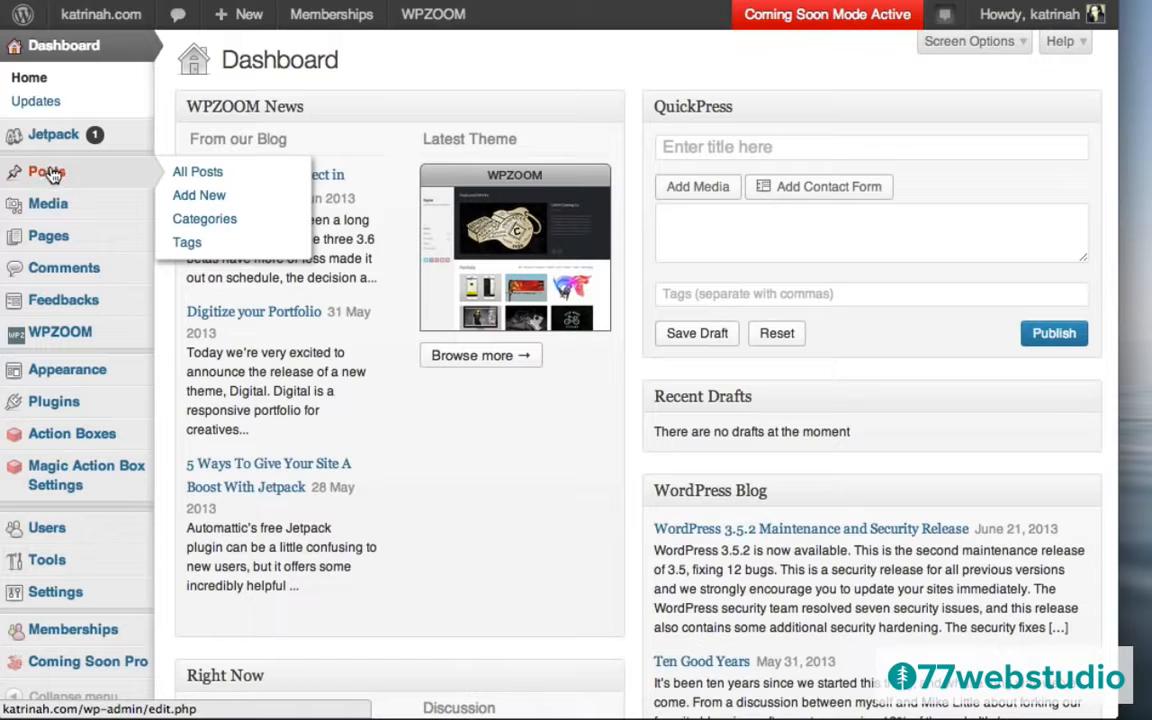
# Start a new post and paste the Membership Levels page URL into its body, leaving an empty line below.
pyautogui.click(208, 197)
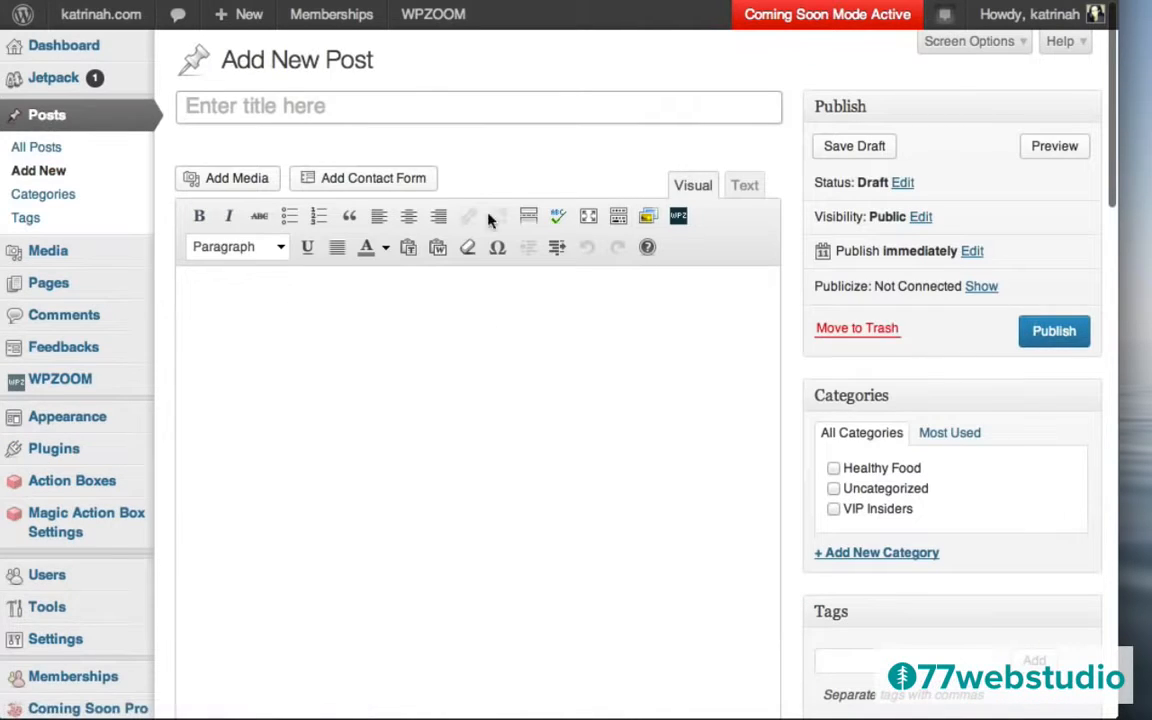
pyautogui.click(212, 303)
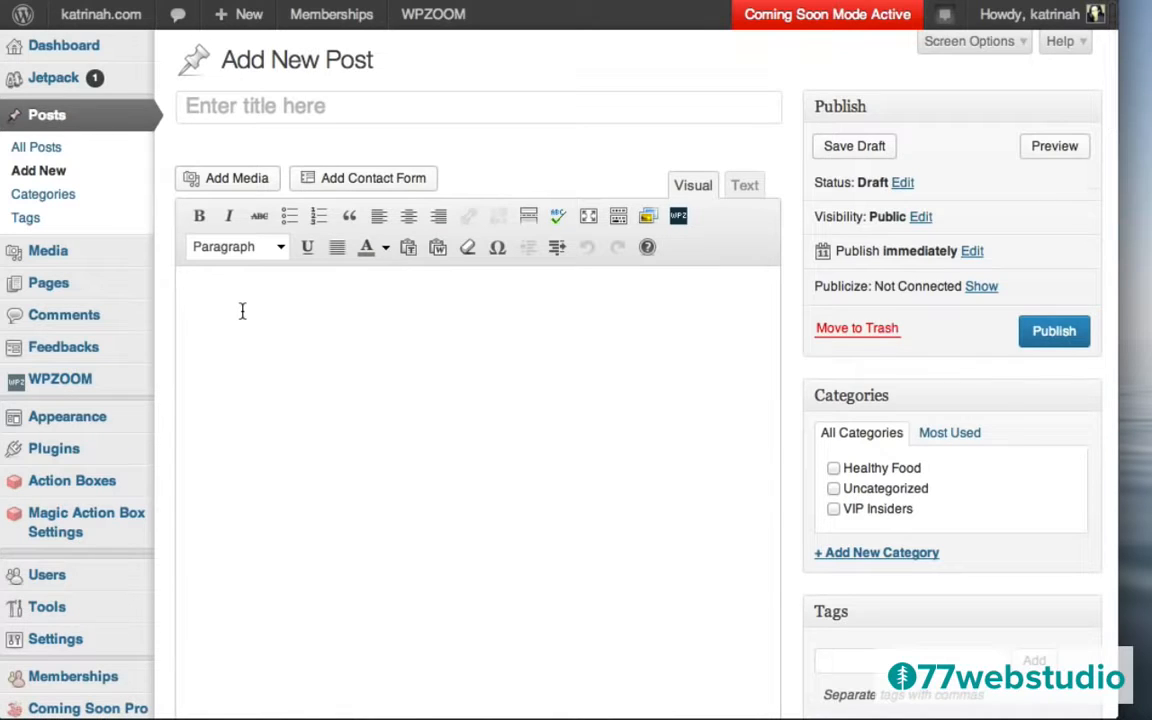
pyautogui.write('http://katrinah.com/membership-account/membership-levels/')
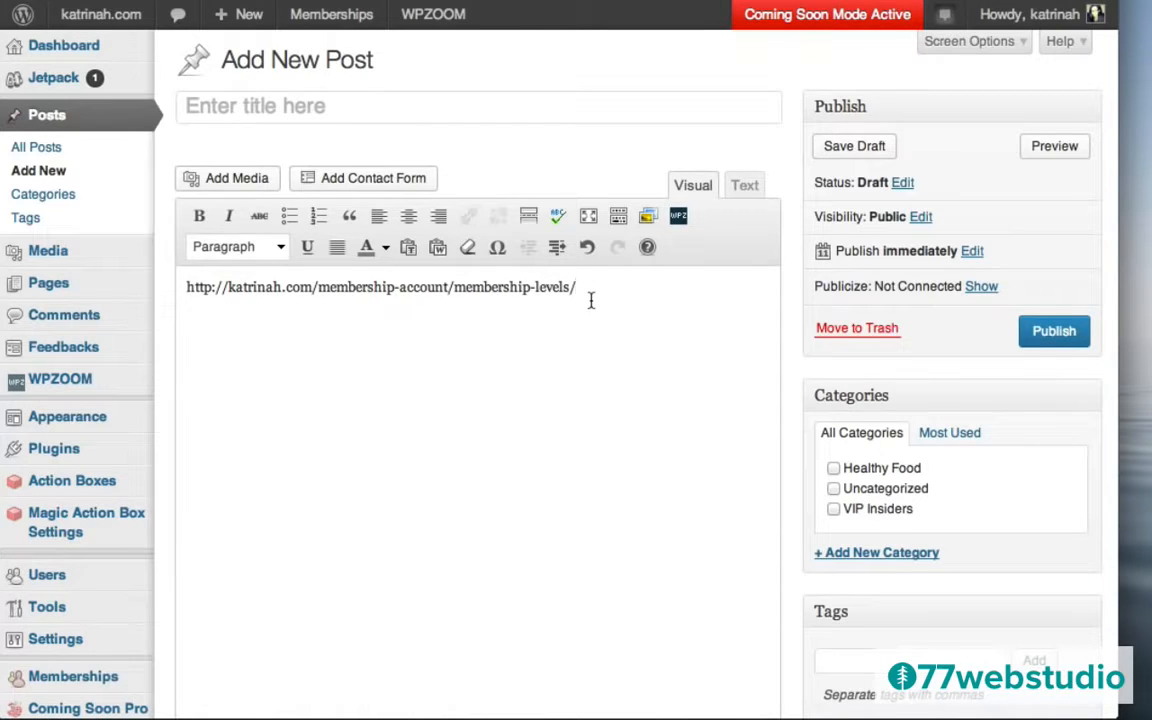
pyautogui.press('Return')
pyautogui.click(286, 421)
# Upload green-algae-shot-07.jpg to the post's media library.
pyautogui.click(227, 180)
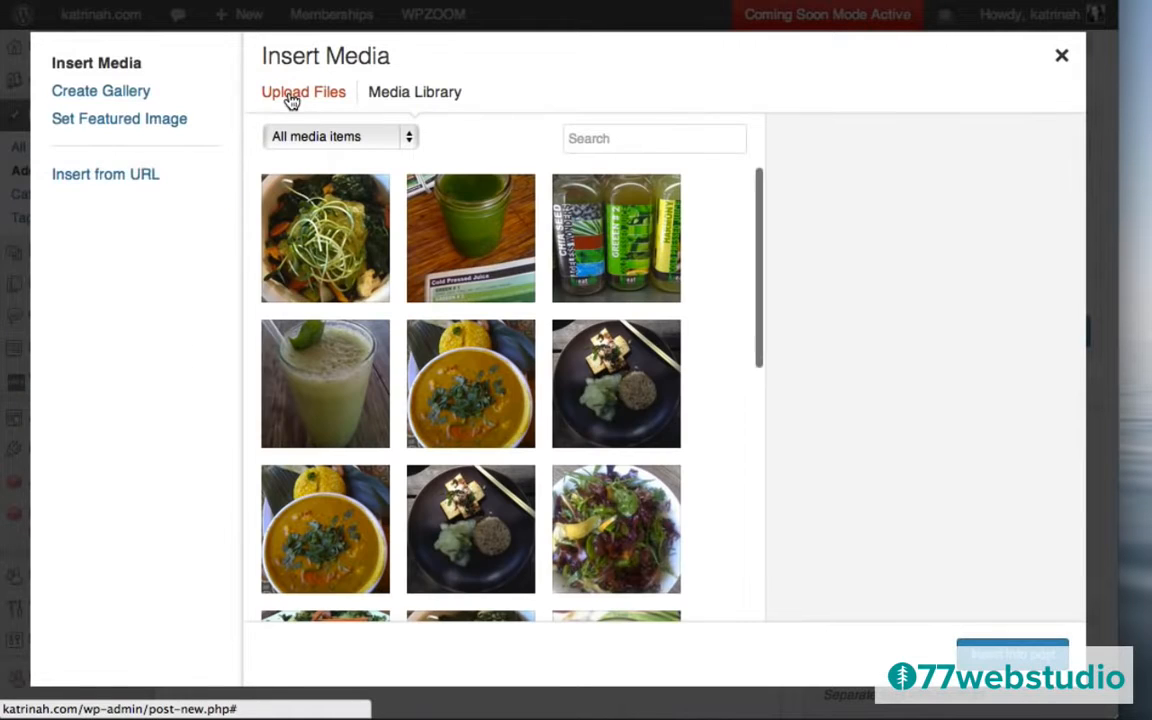
pyautogui.click(291, 100)
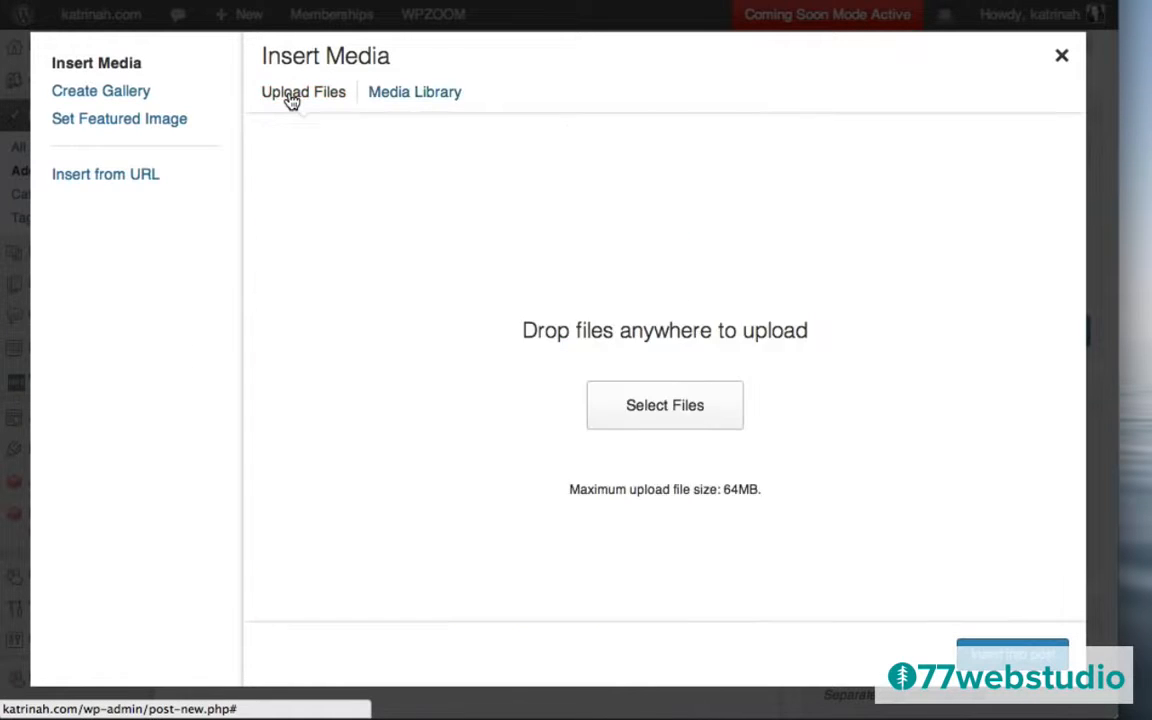
pyautogui.click(697, 405)
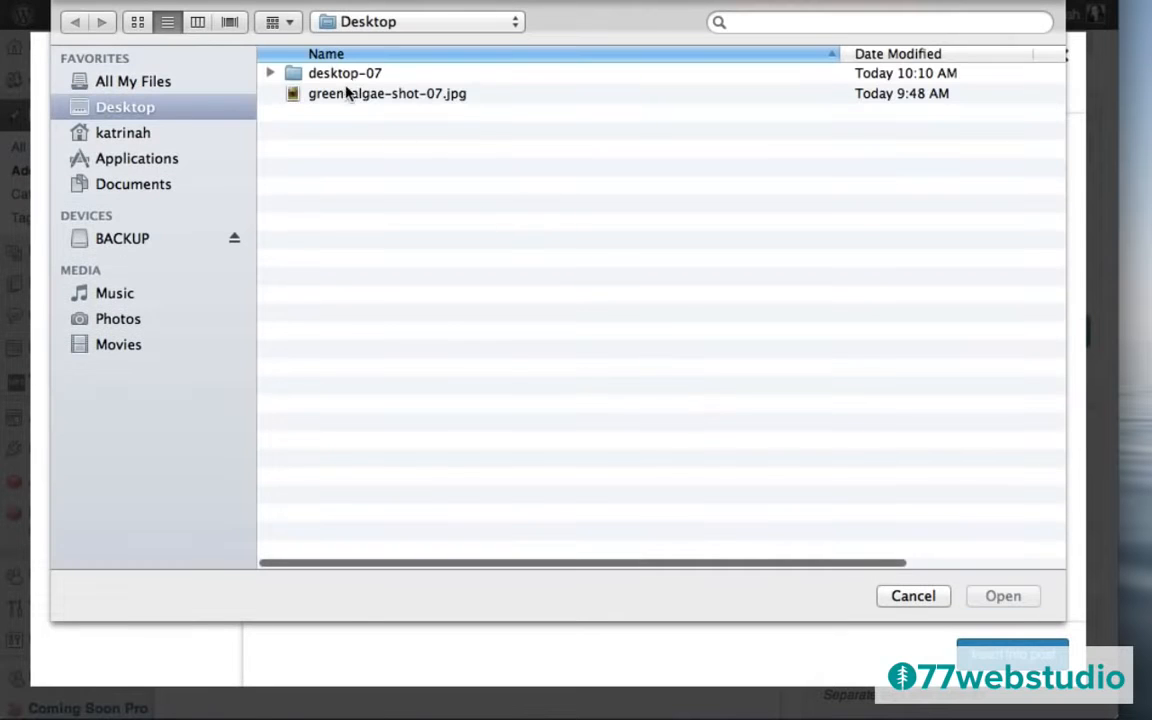
pyautogui.click(338, 94)
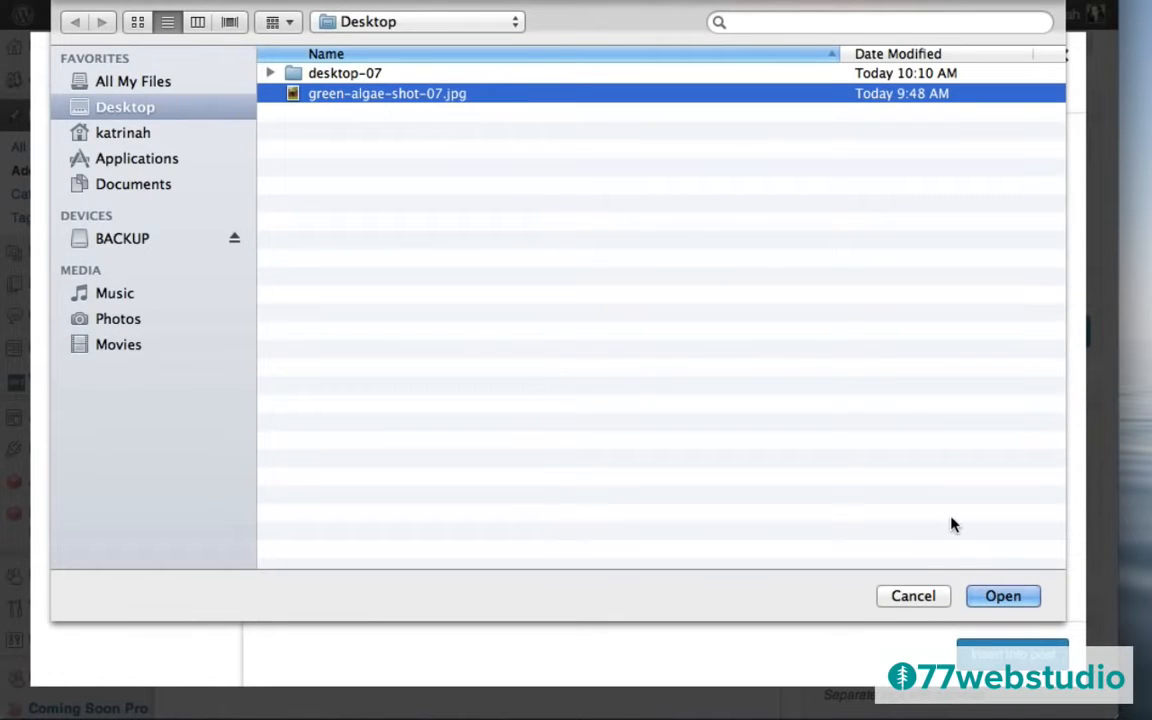
pyautogui.click(998, 597)
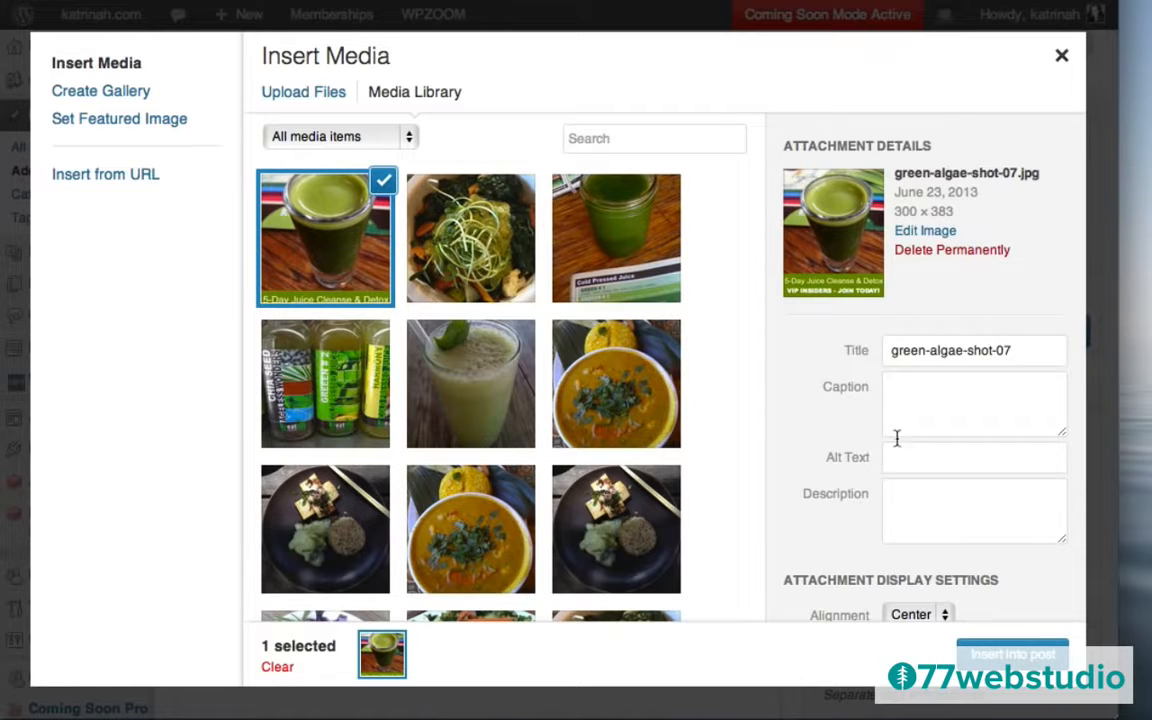
# Give the image its juice-cleanse title and alt text, link set to None, Full Size 300×383.
pyautogui.click(916, 350)
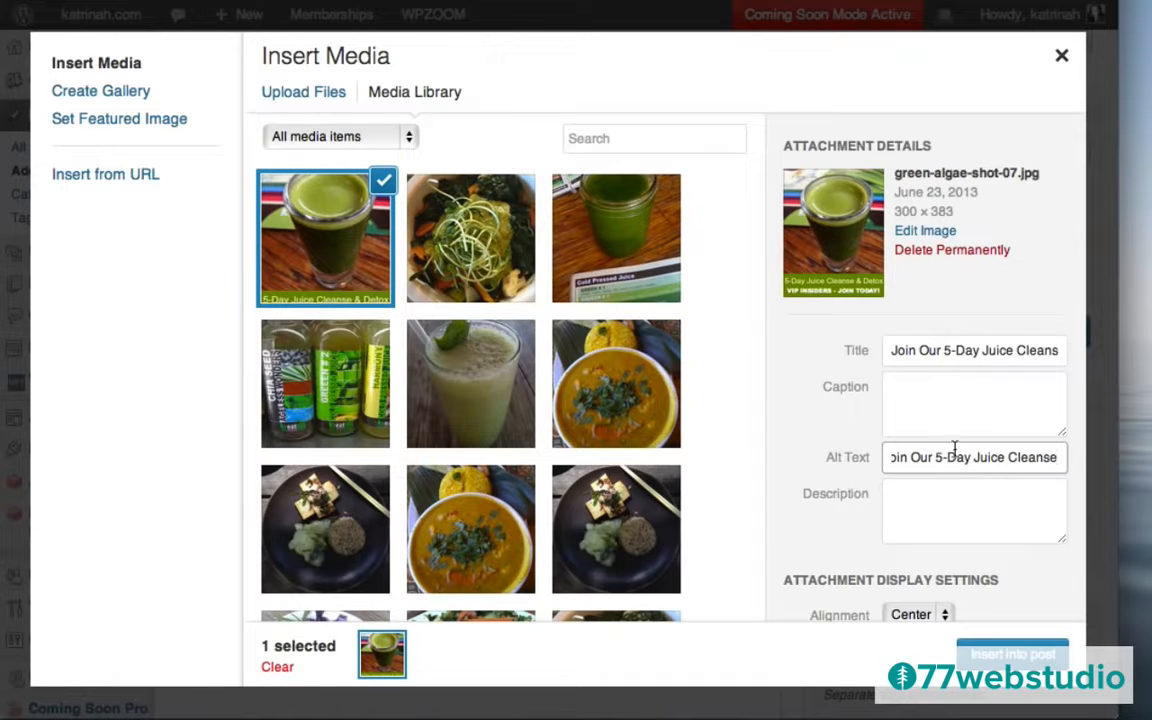
pyautogui.scroll(-2, 811, 486)
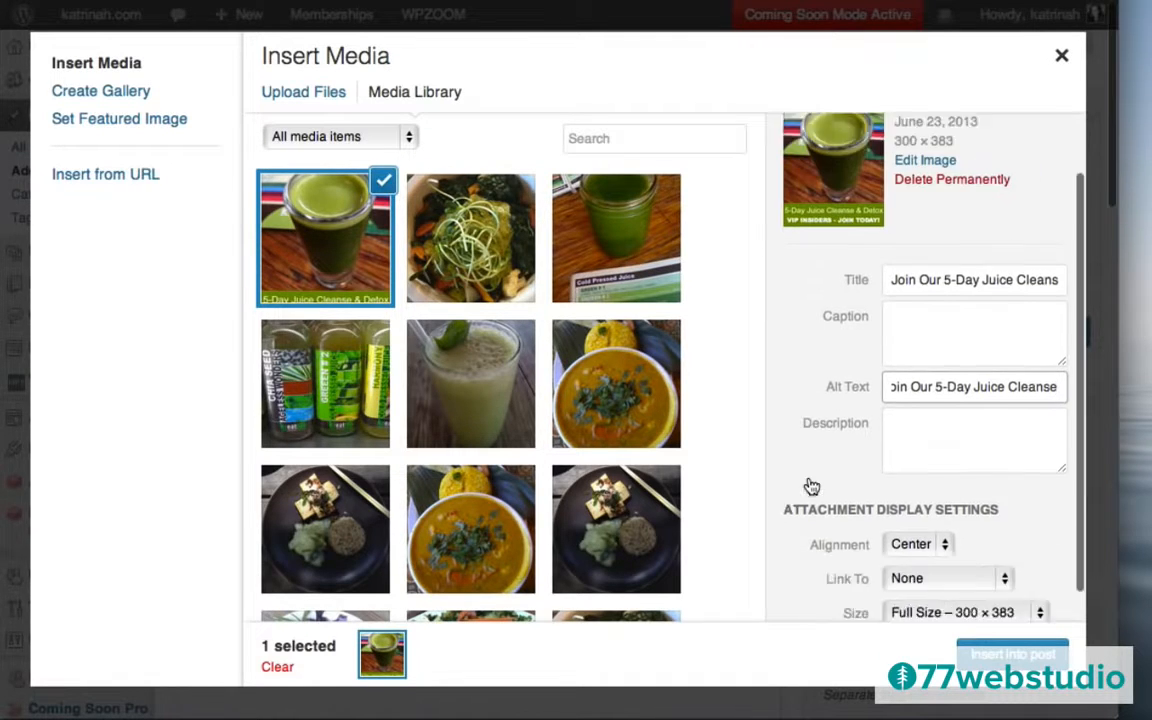
pyautogui.scroll(-1, 811, 486)
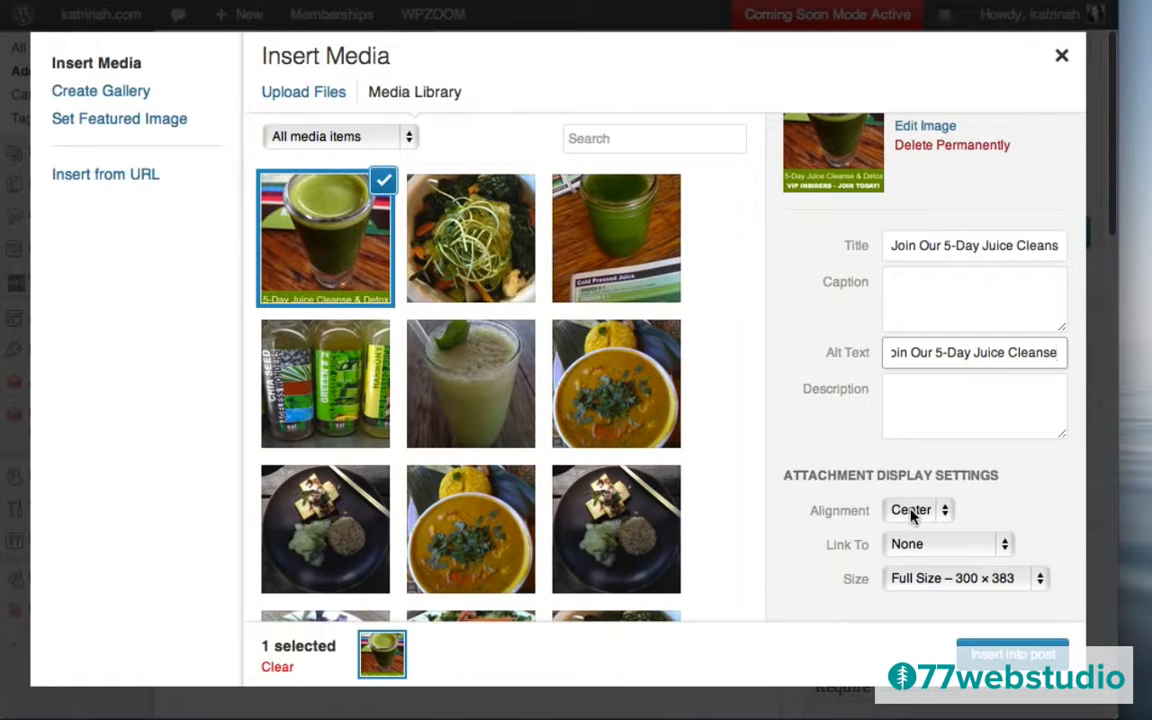
pyautogui.click(916, 548)
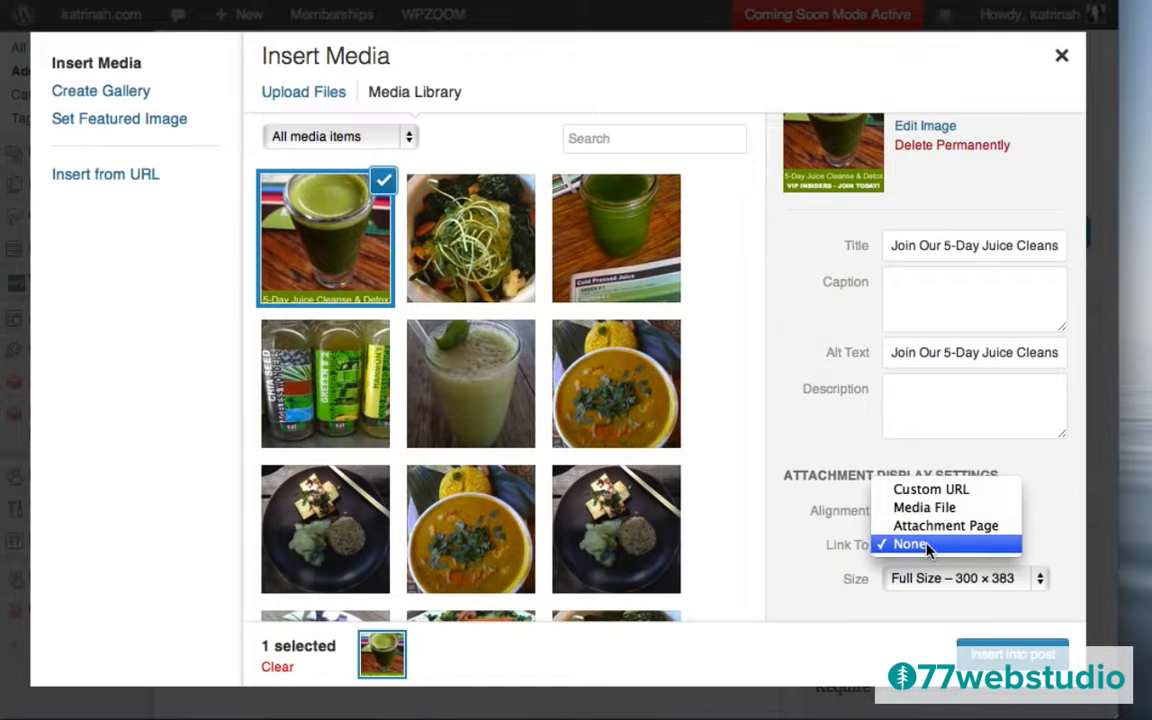
pyautogui.click(928, 545)
pyautogui.click(928, 584)
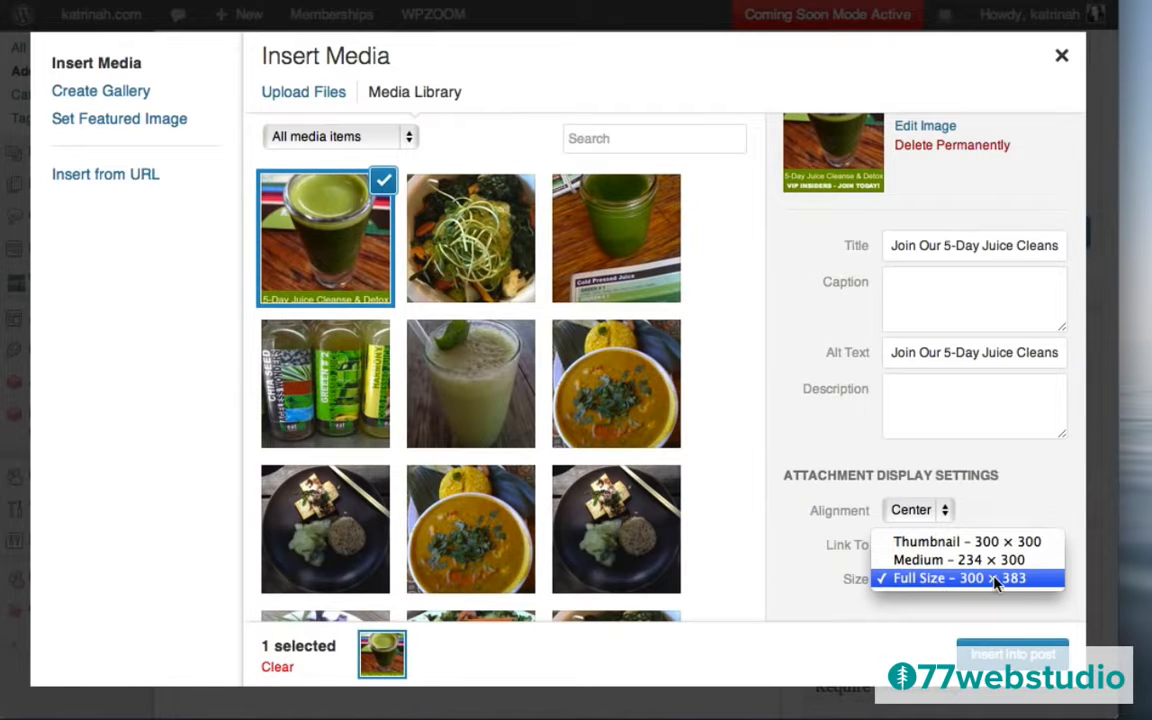
pyautogui.click(918, 580)
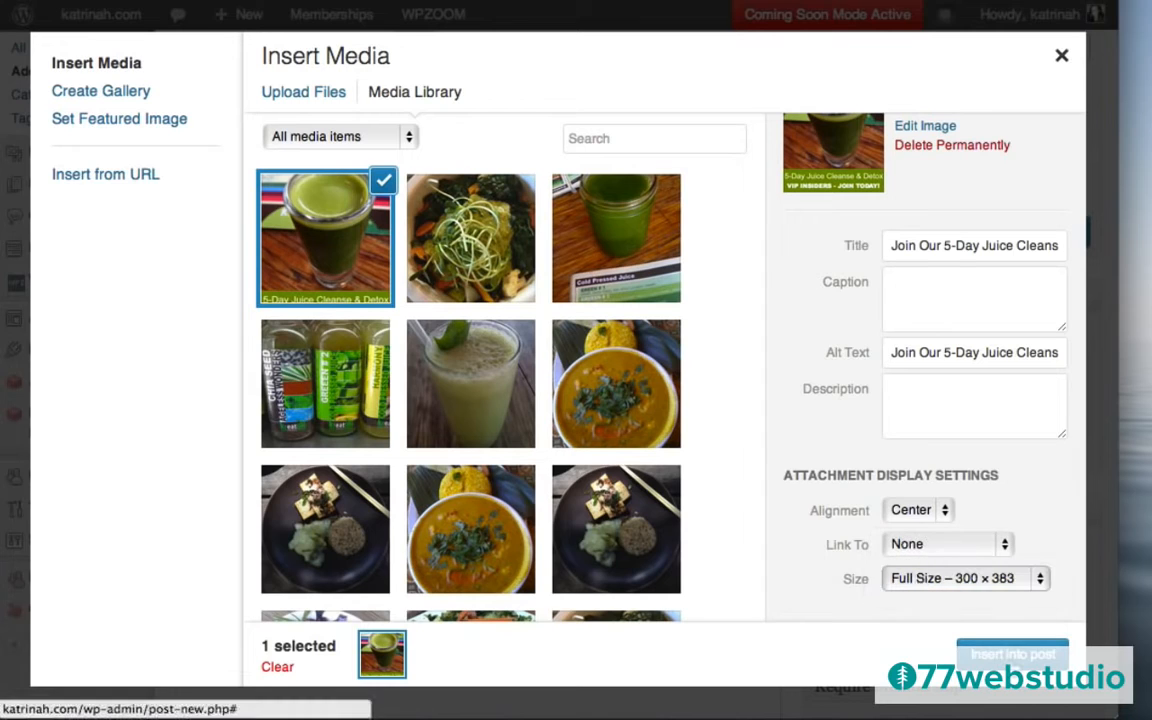
# Insert the centred juice image and link it to the Membership Levels page address.
pyautogui.click(1010, 655)
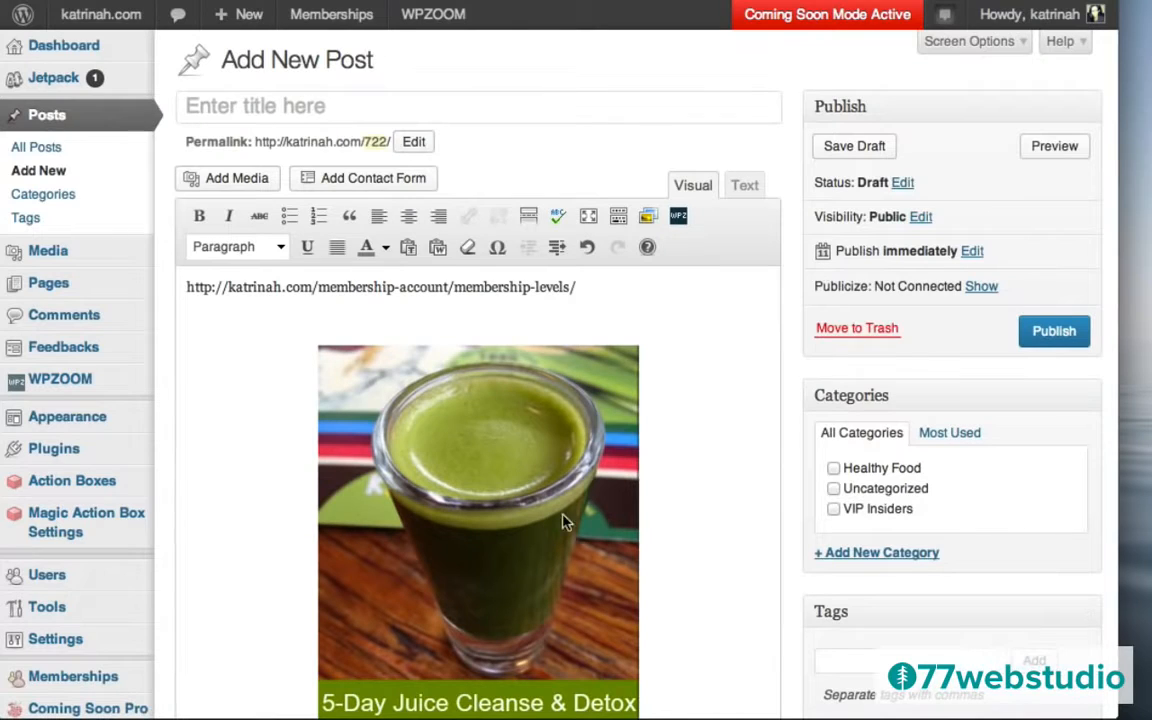
pyautogui.click(583, 287)
pyautogui.moveTo(583, 287); pyautogui.dragTo(185, 287)
pyautogui.hotkey('ctrl', 'c')
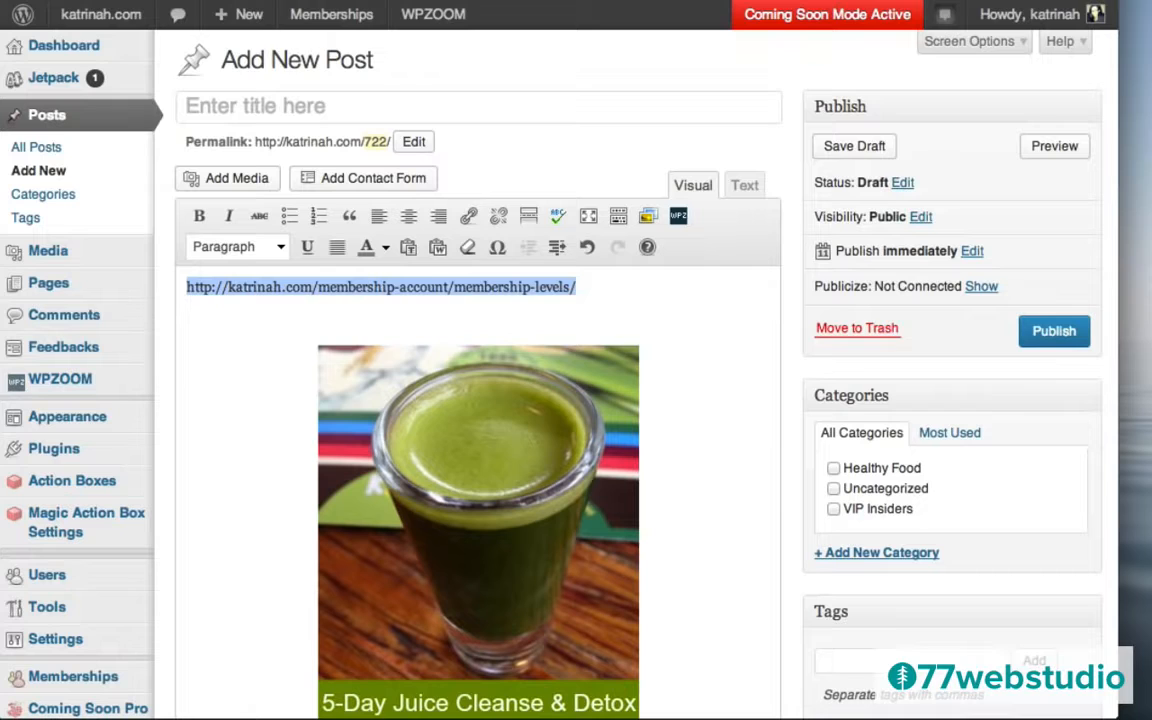
pyautogui.click(470, 506)
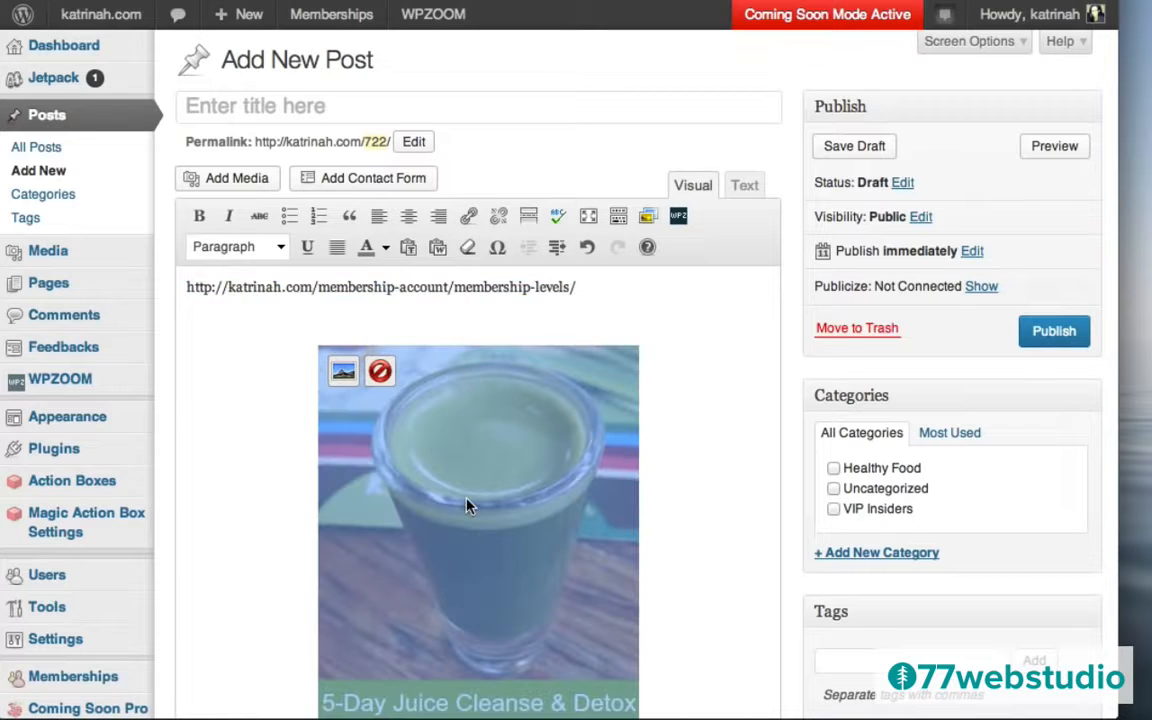
pyautogui.click(342, 375)
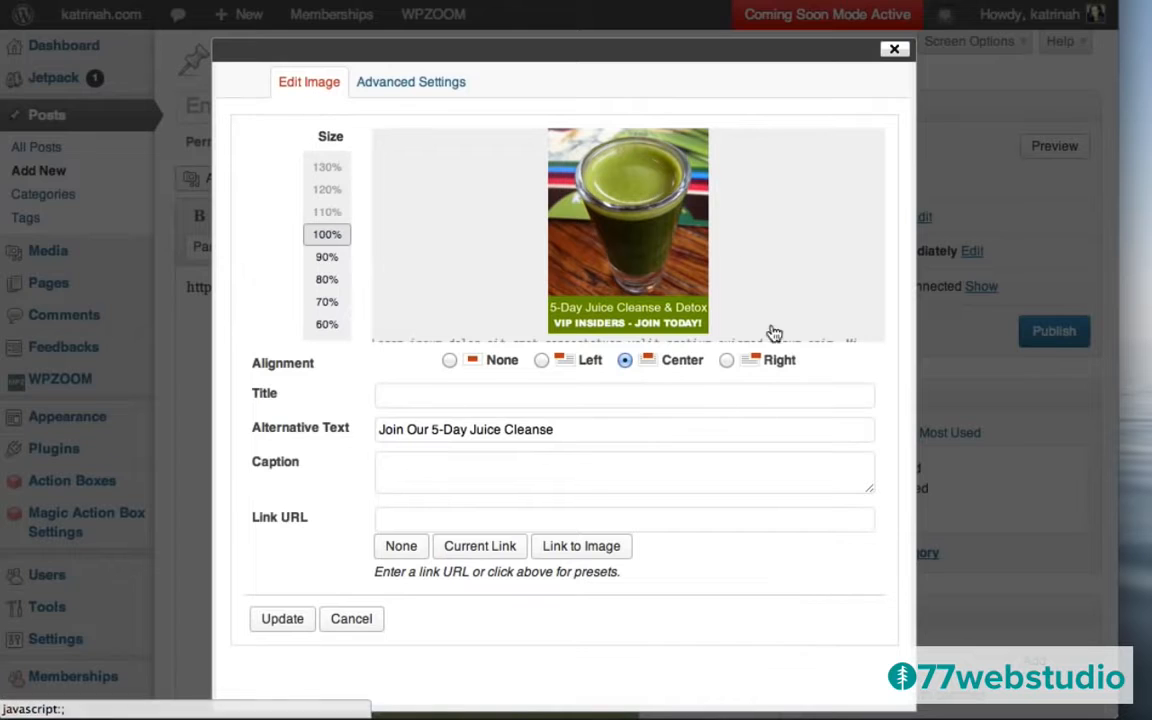
pyautogui.click(393, 519)
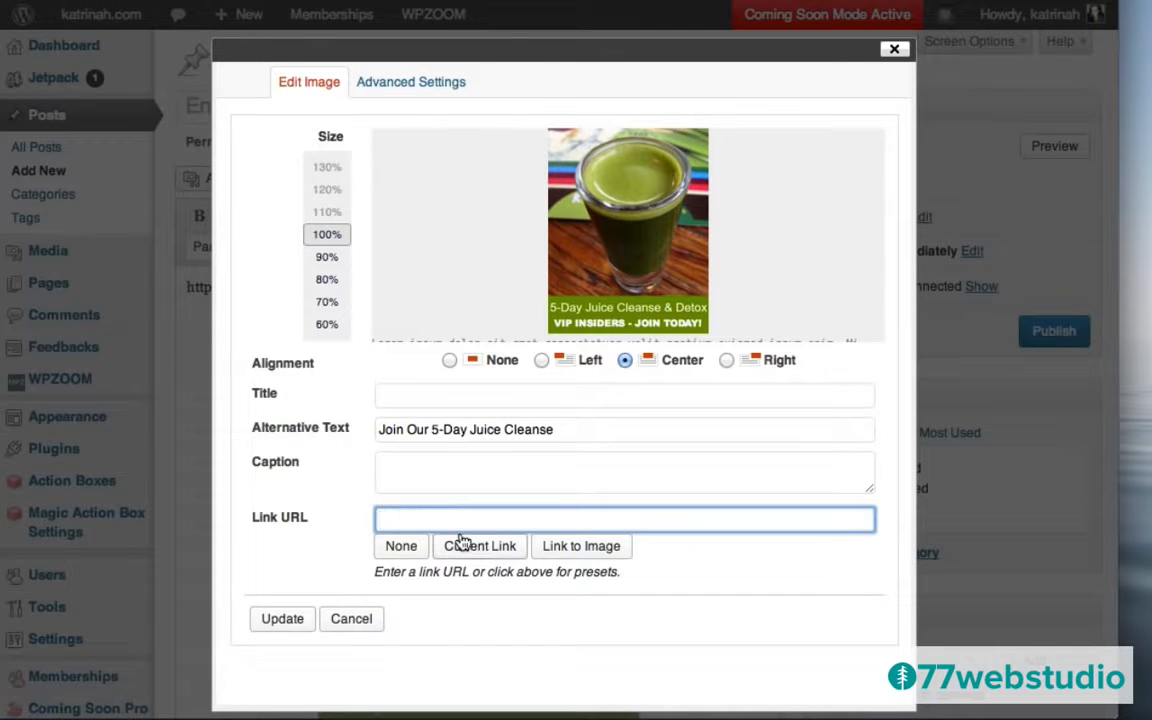
pyautogui.hotkey('ctrl', 'v')
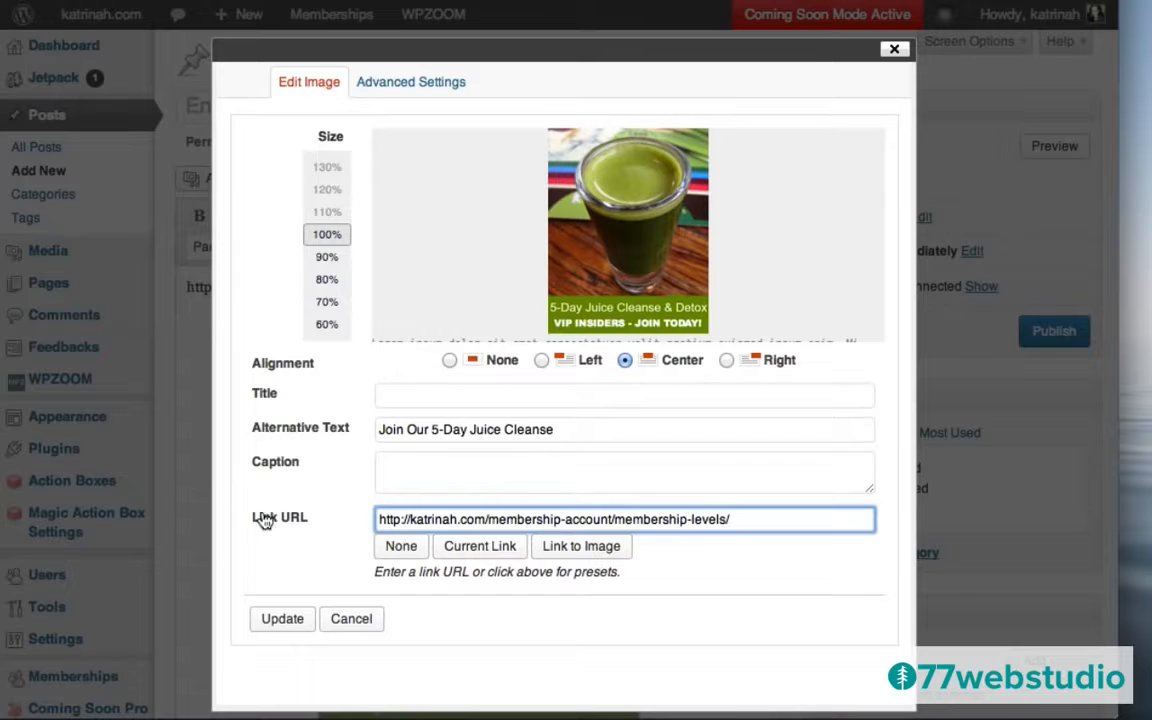
pyautogui.click(281, 620)
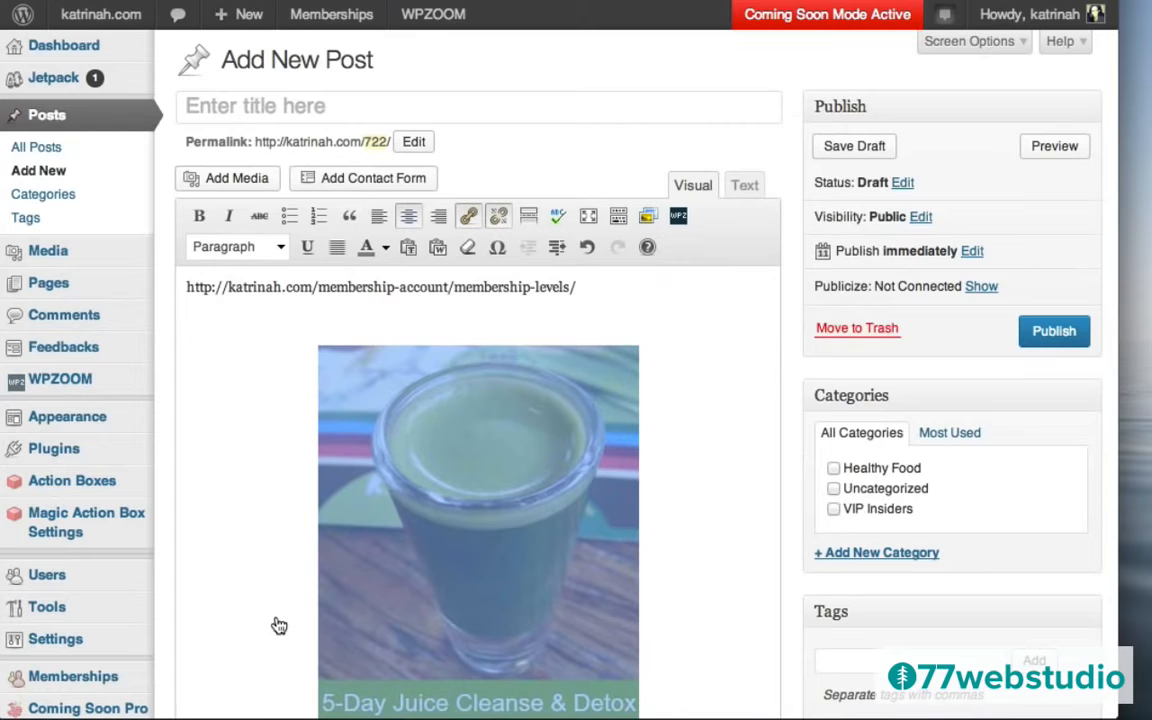
# Delete the now-redundant address line above the image.
pyautogui.click(338, 350)
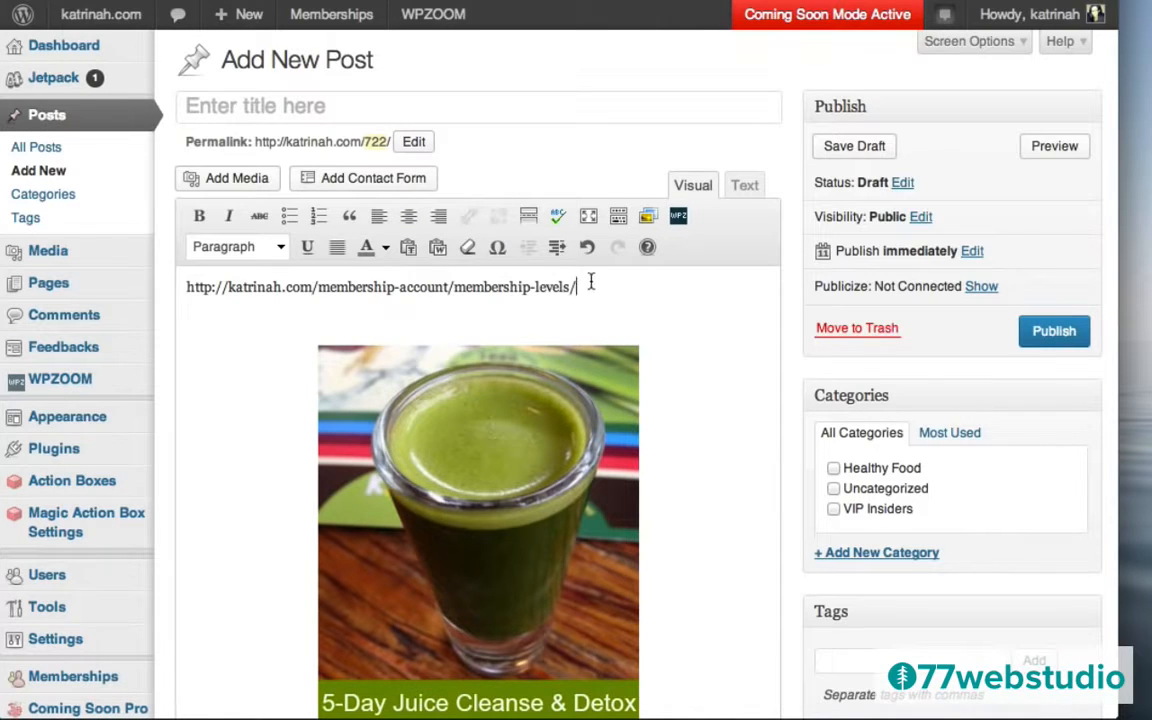
pyautogui.moveTo(590, 283); pyautogui.dragTo(172, 290)
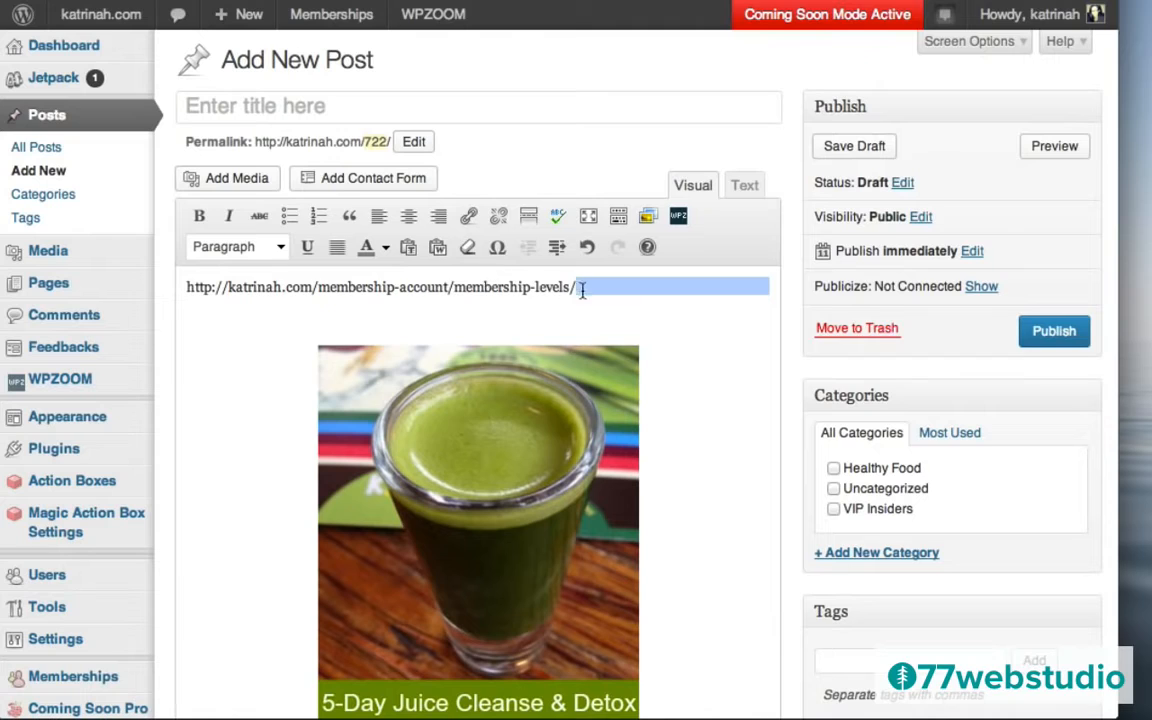
pyautogui.moveTo(582, 289); pyautogui.dragTo(200, 284)
pyautogui.press('Delete')
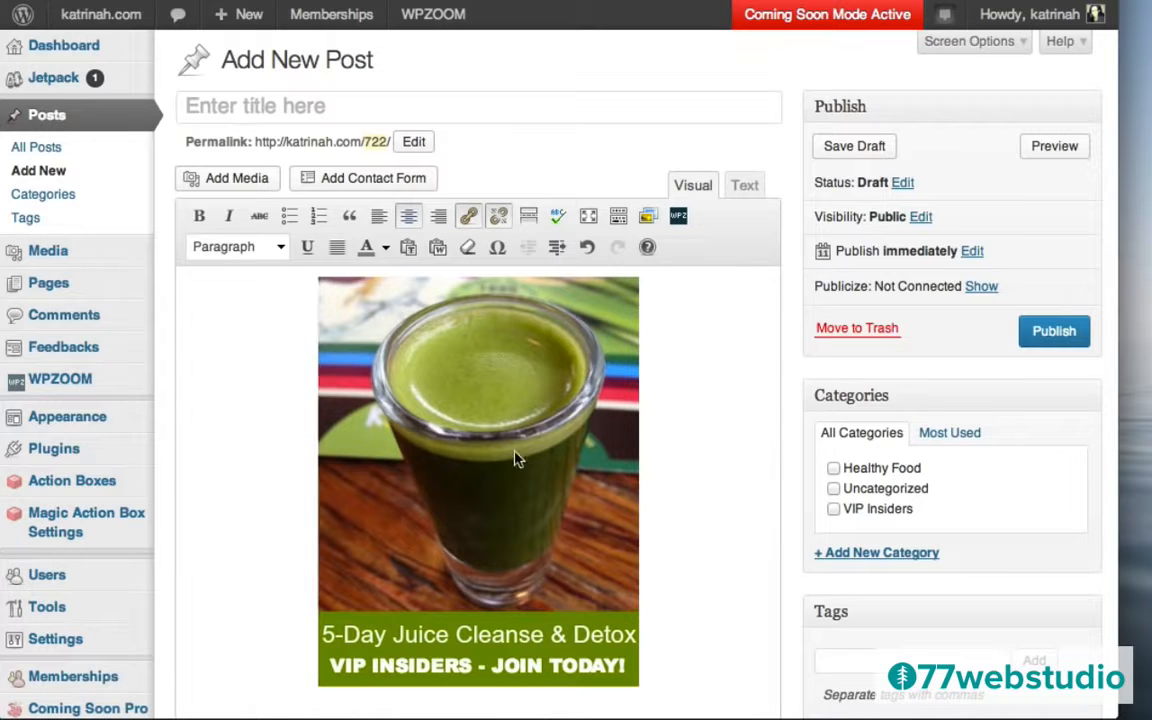
# Strip the stray &nbsp; from the banner HTML, copy all of it, and trash the draft.
pyautogui.click(743, 188)
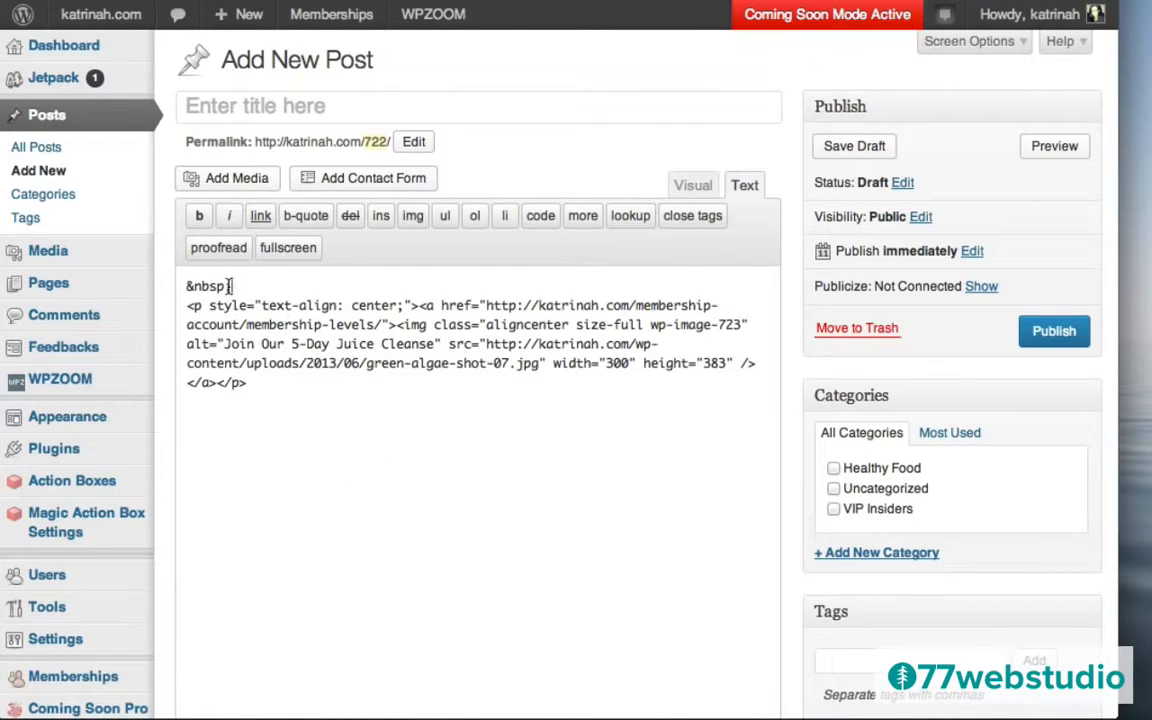
pyautogui.moveTo(230, 287); pyautogui.dragTo(175, 288)
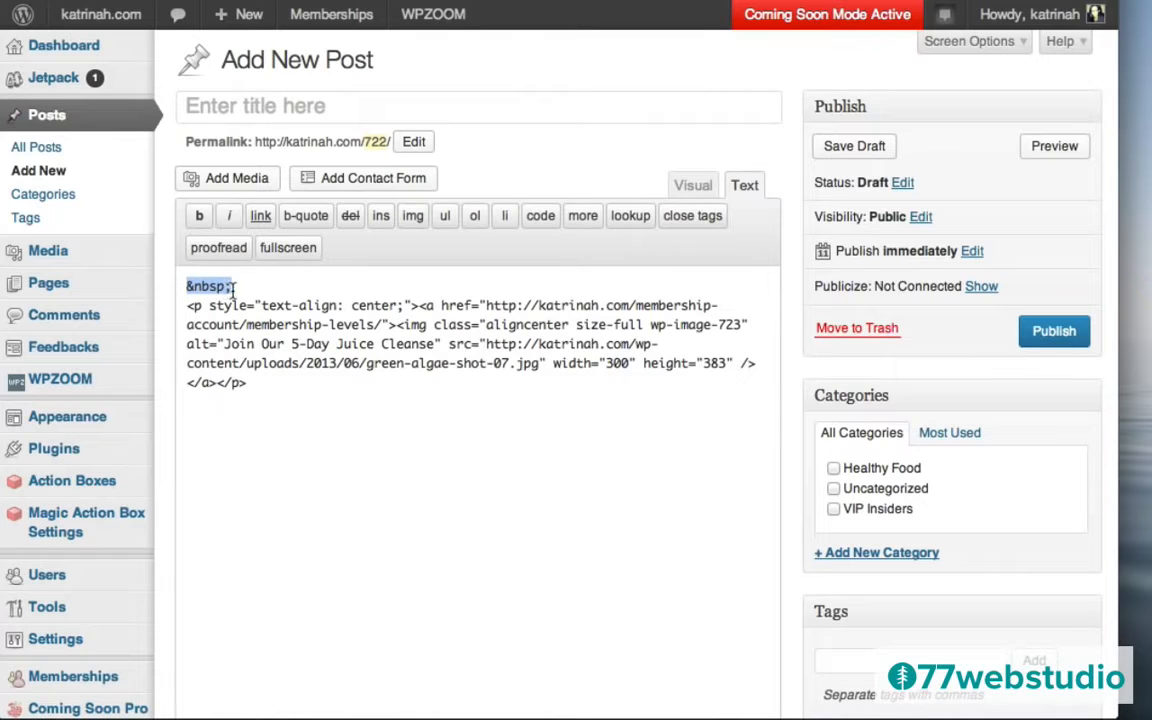
pyautogui.press('BackSpace')
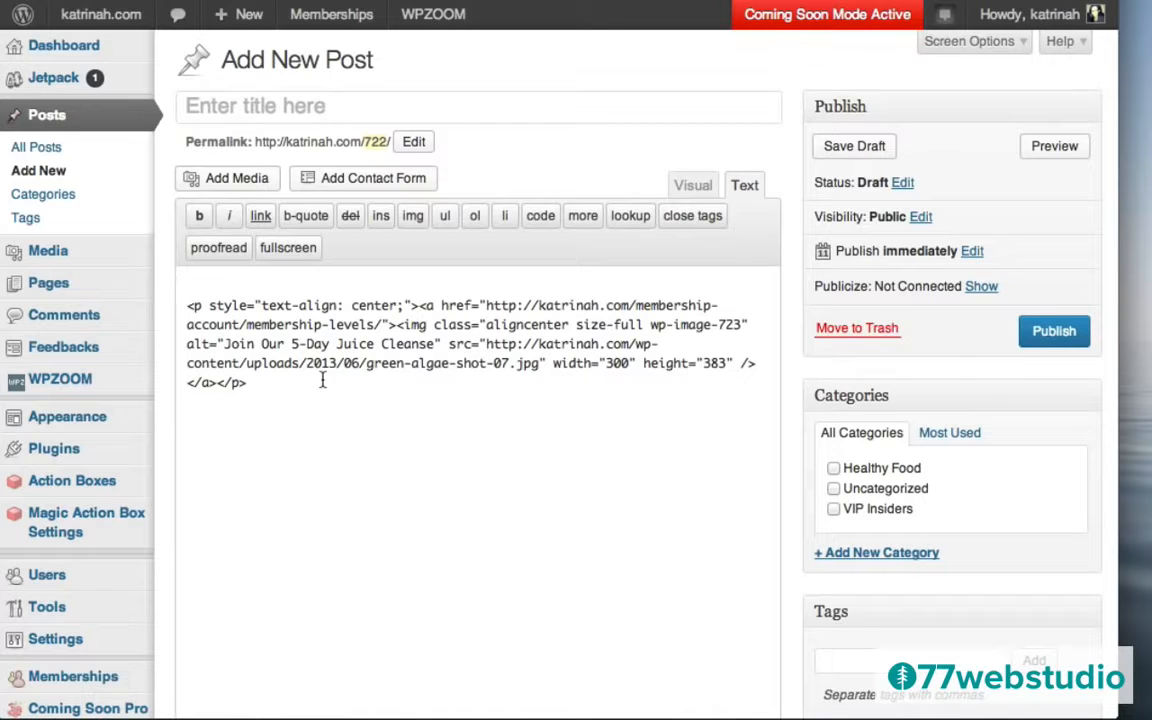
pyautogui.hotkey('ctrl', 'a')
pyautogui.hotkey('ctrl', 'c')
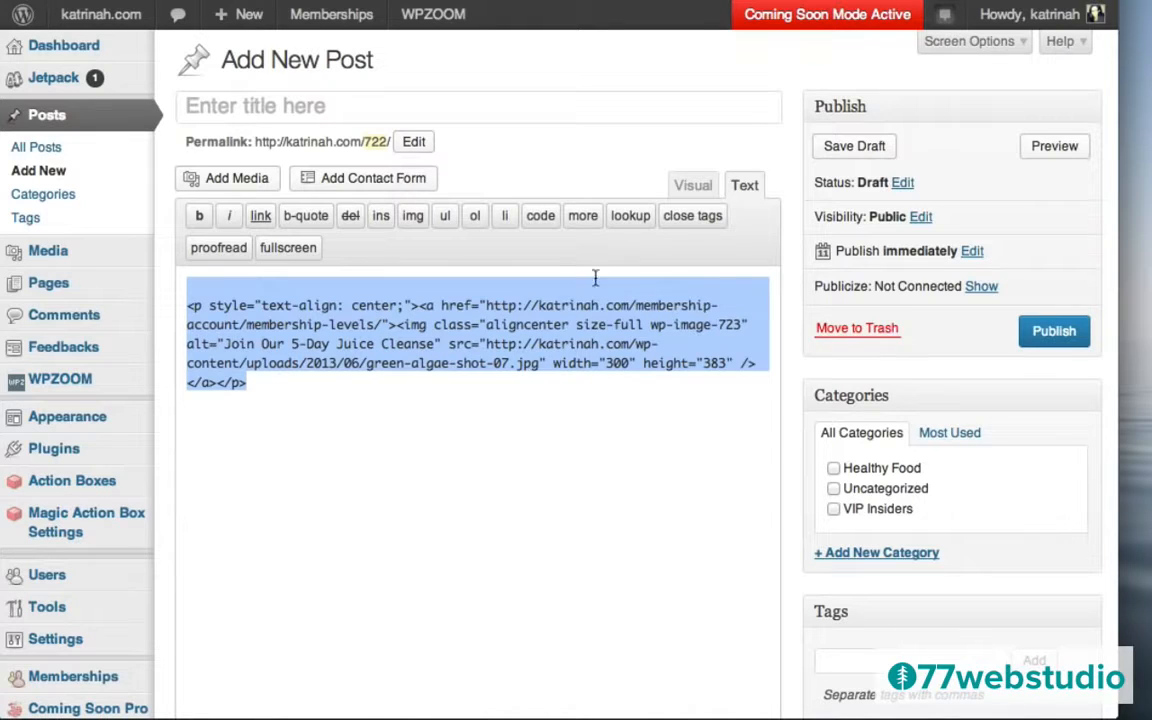
pyautogui.click(832, 332)
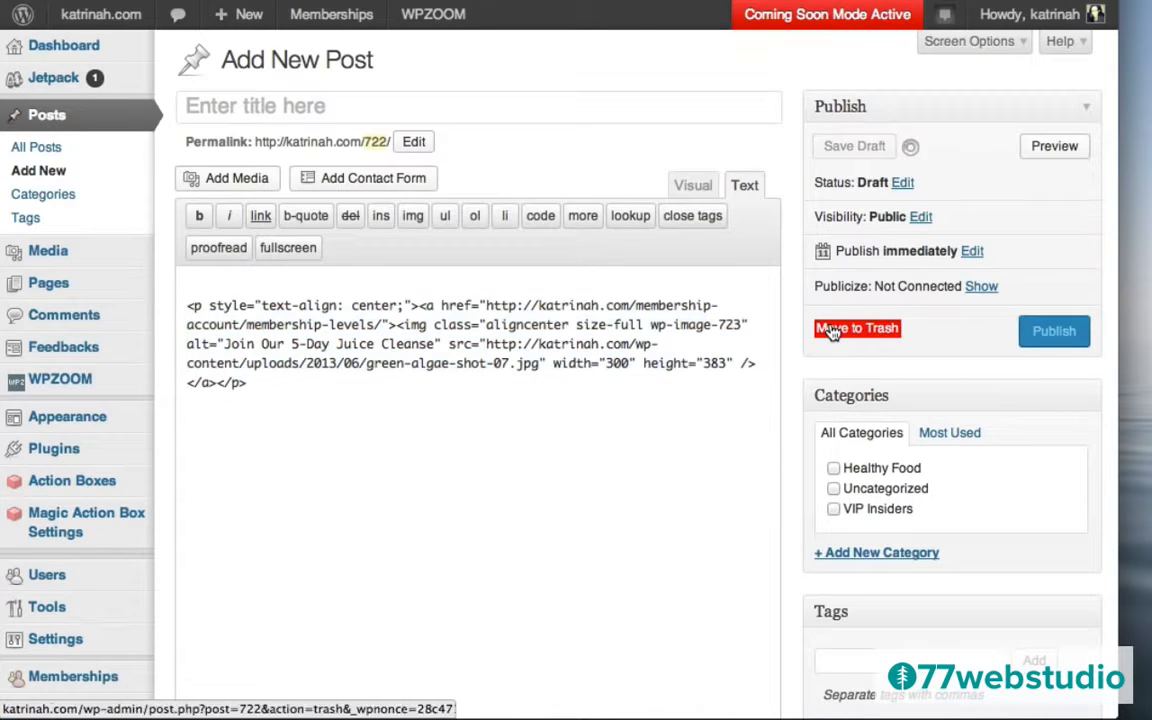
pyautogui.moveTo(88, 424)
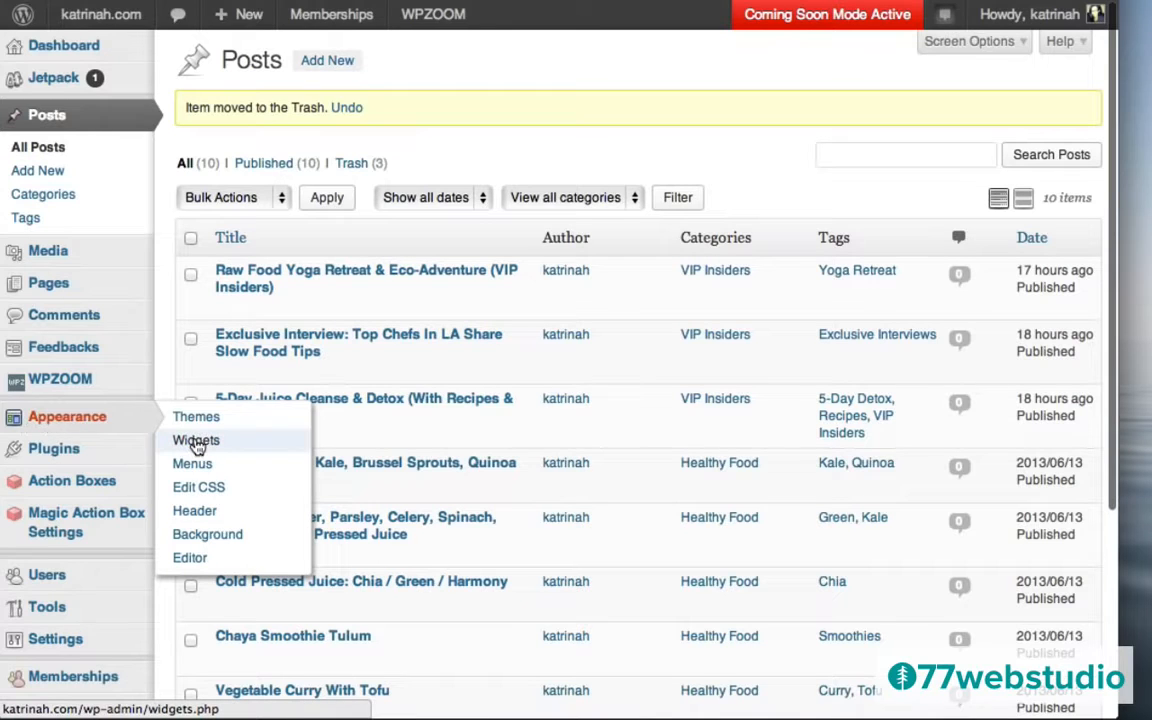
# Add a Sidebar Text widget holding the pasted banner HTML and titled 'Join VIP Insiders'.
pyautogui.click(196, 444)
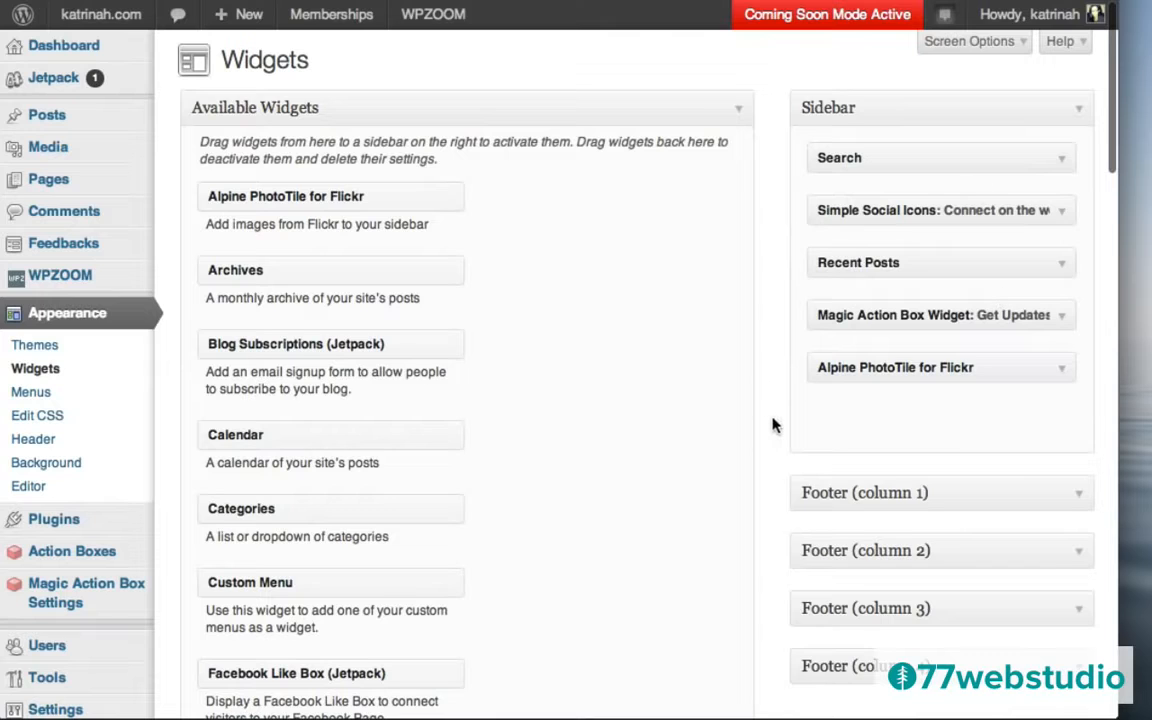
pyautogui.scroll(-15, 772, 425)
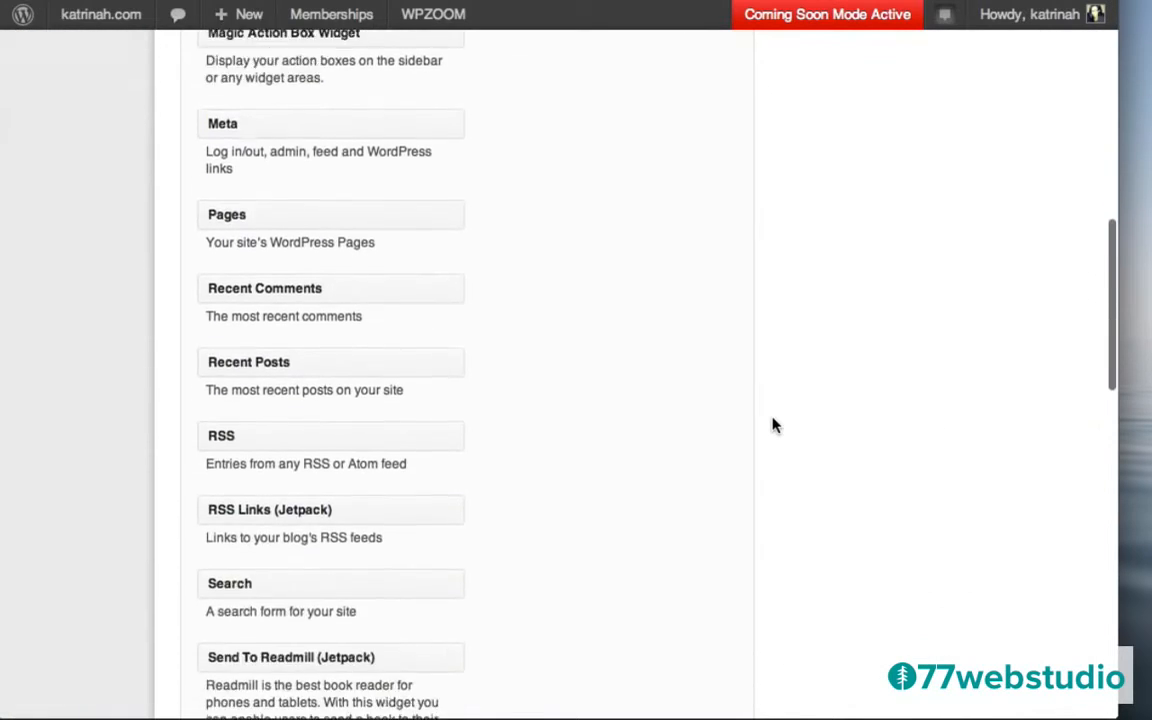
pyautogui.scroll(-5, 772, 425)
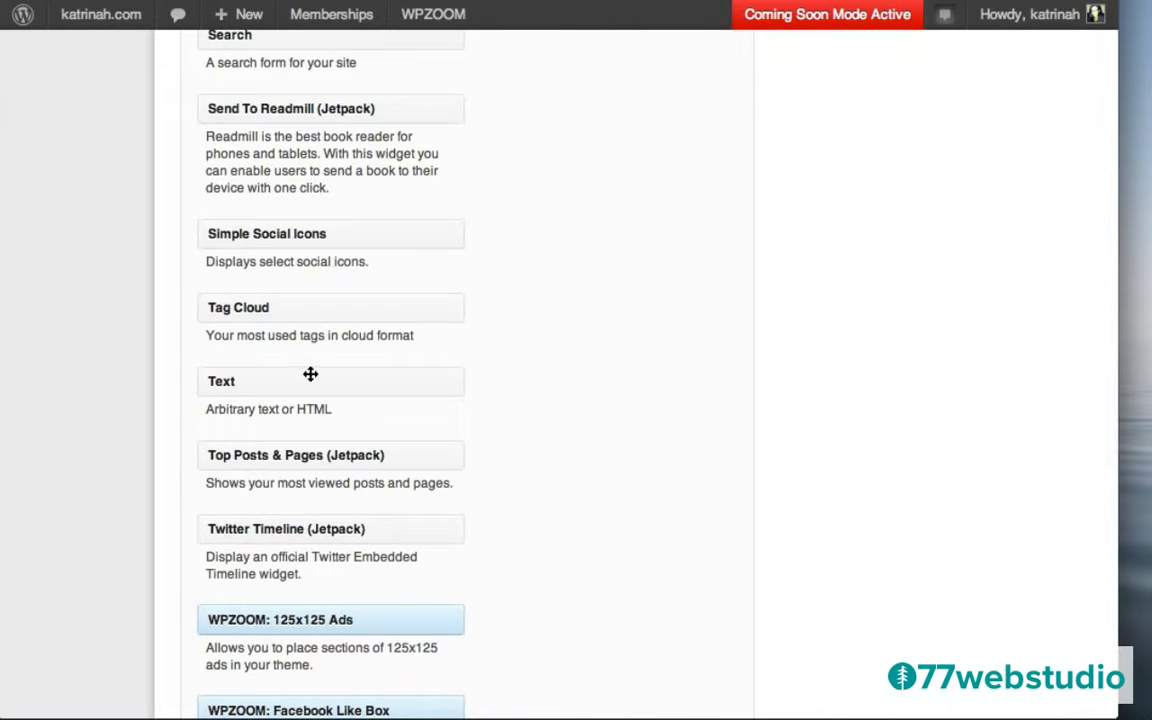
pyautogui.moveTo(279, 381); pyautogui.dragTo(890, 244)
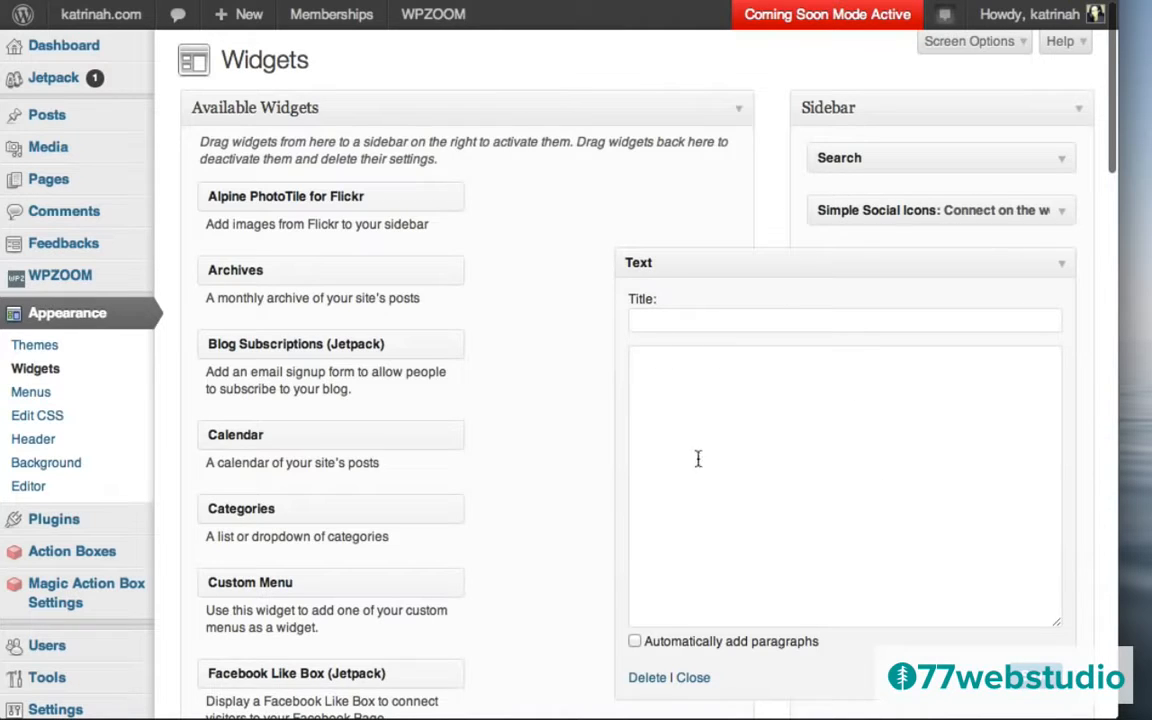
pyautogui.click(658, 381)
pyautogui.hotkey('ctrl', 'v')
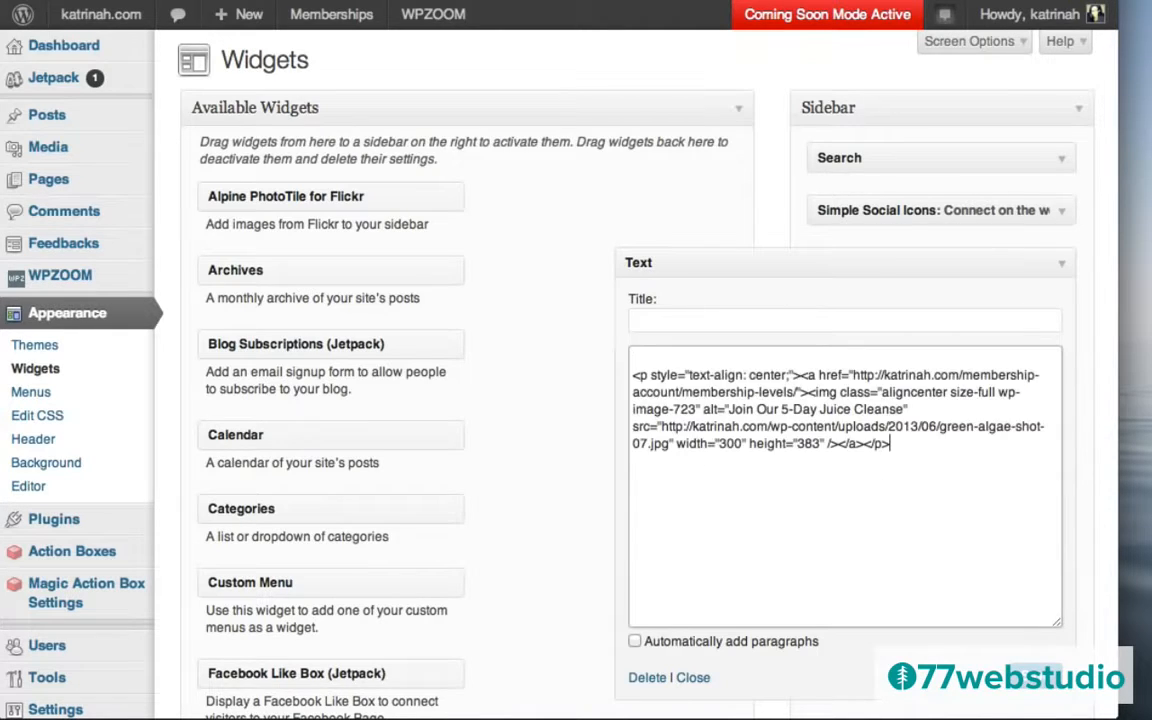
pyautogui.click(632, 377)
pyautogui.press('BackSpace')
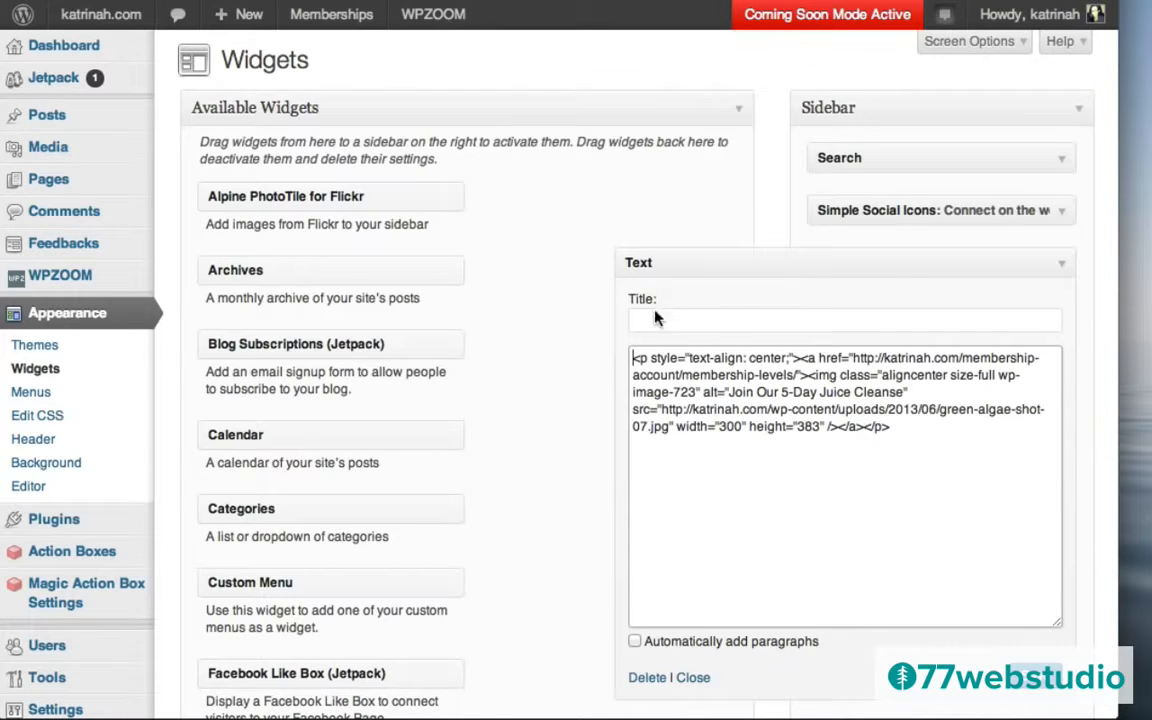
pyautogui.click(653, 320)
pyautogui.write('Join')
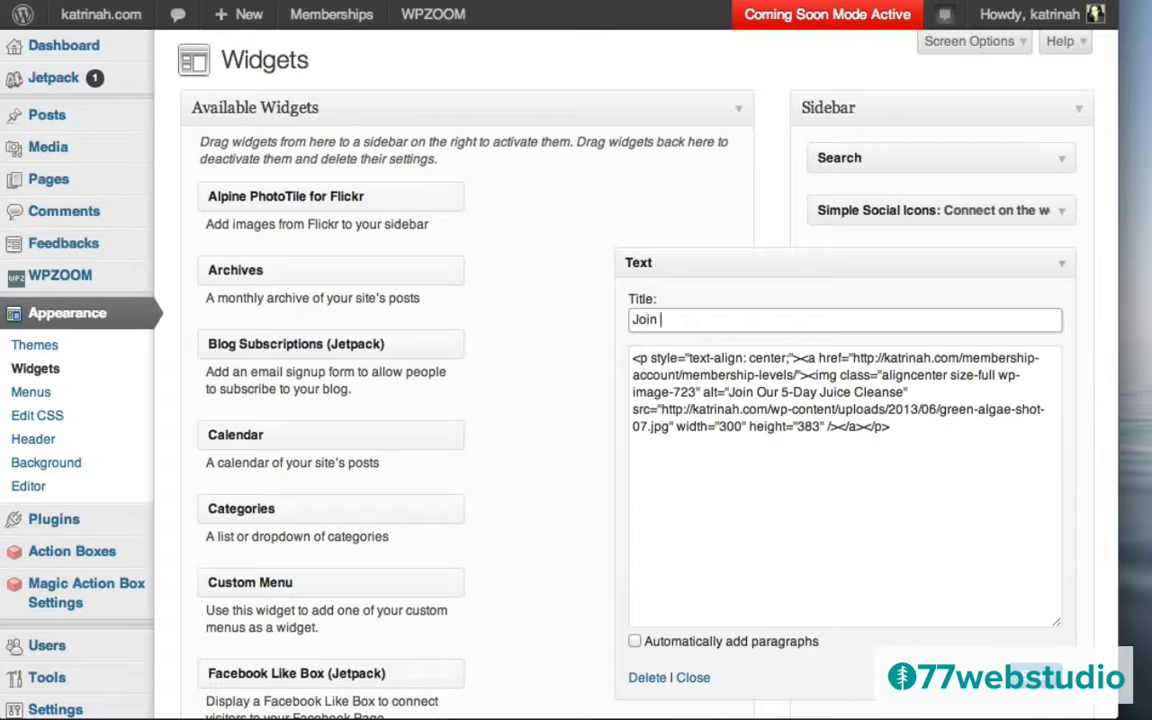
pyautogui.write(' VIP Insiders')
# Save the widget, open the live site, and follow the sidebar banner to Membership Levels.
pyautogui.click(1035, 679)
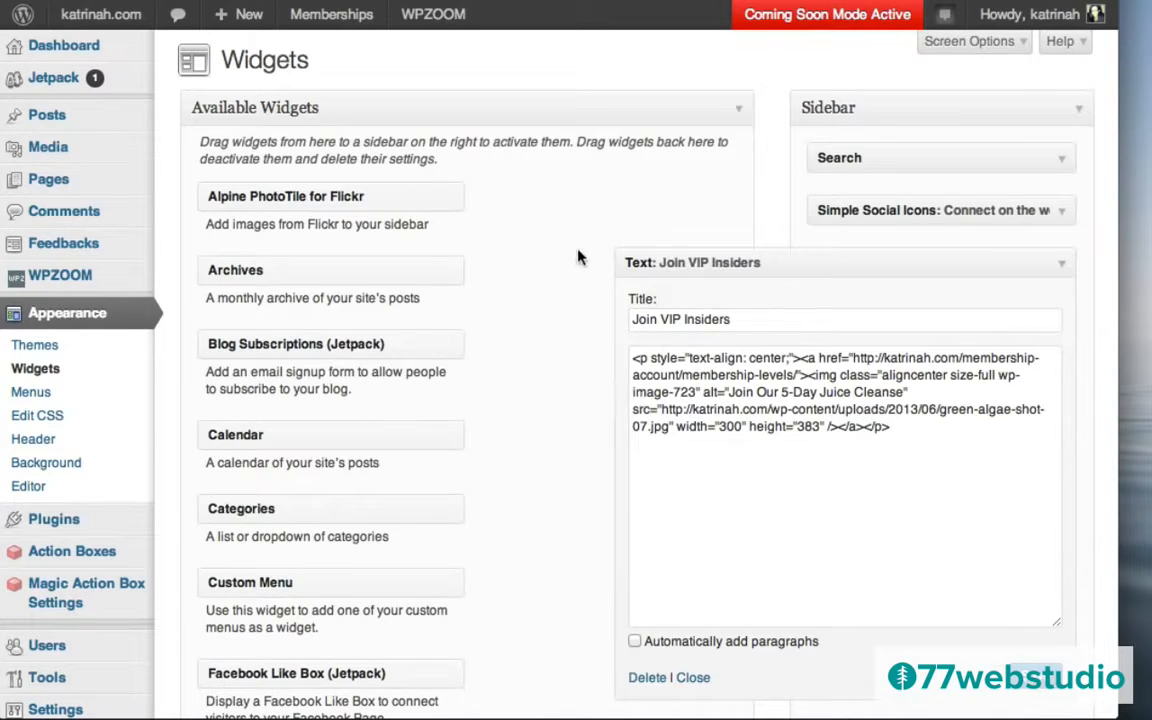
pyautogui.moveTo(90, 24)
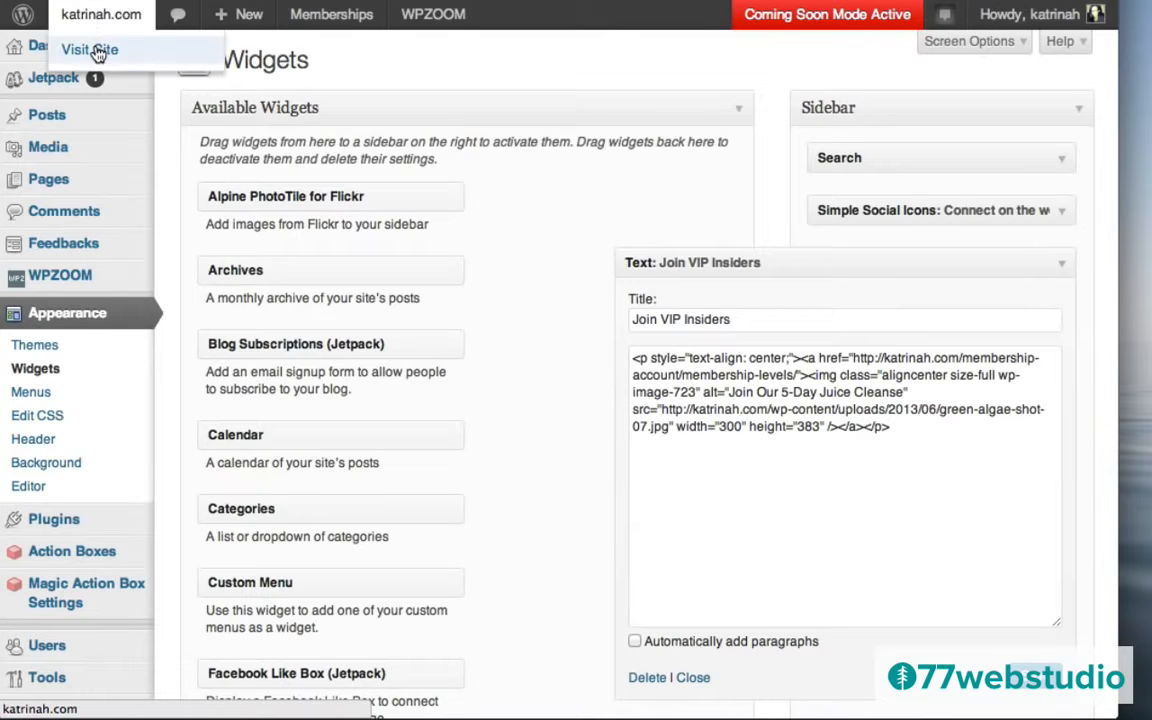
pyautogui.click(97, 51)
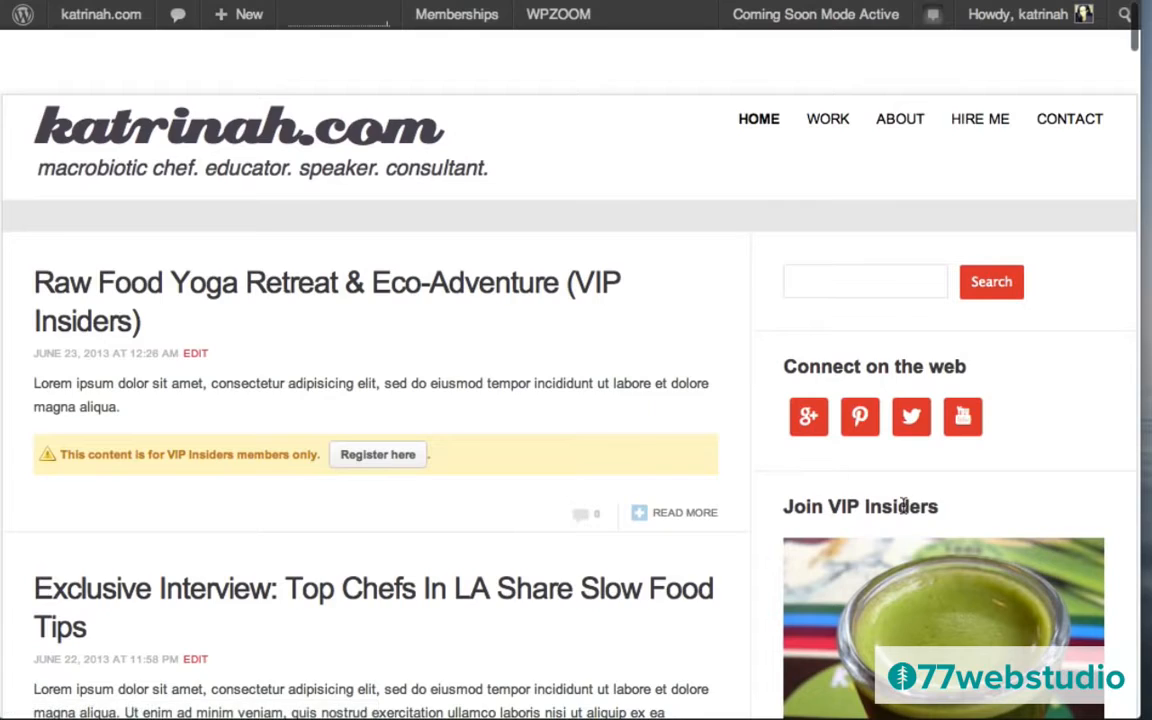
pyautogui.scroll(-3, 838, 468)
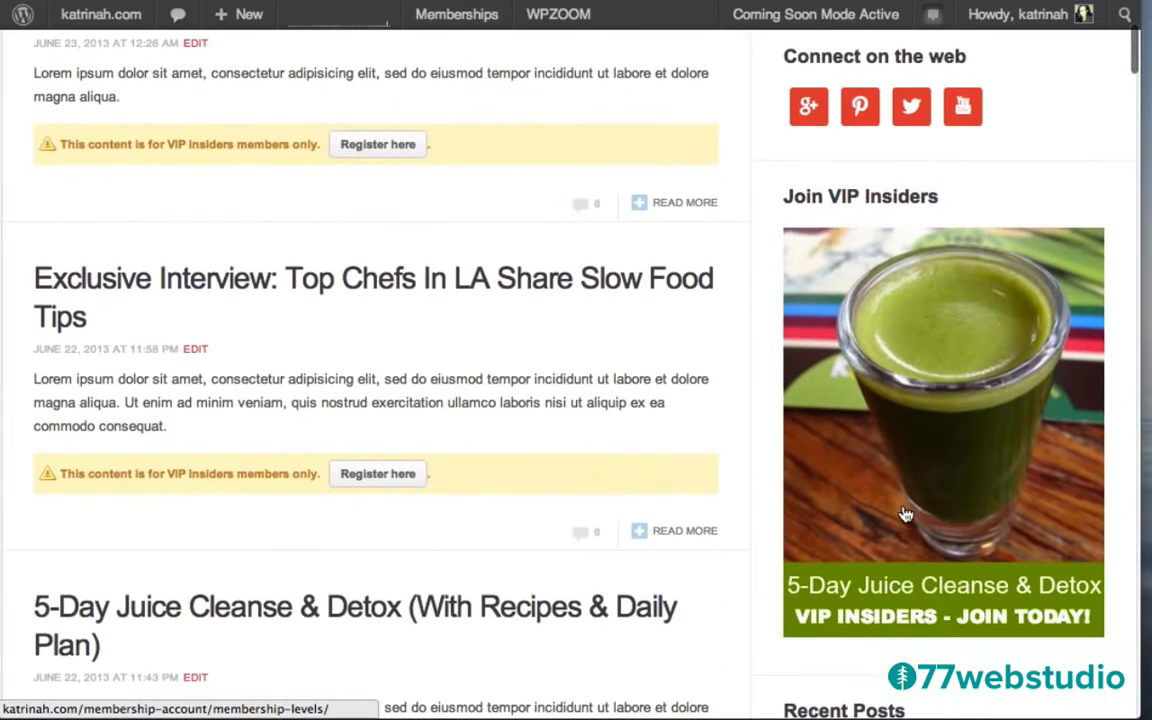
pyautogui.click(941, 360)
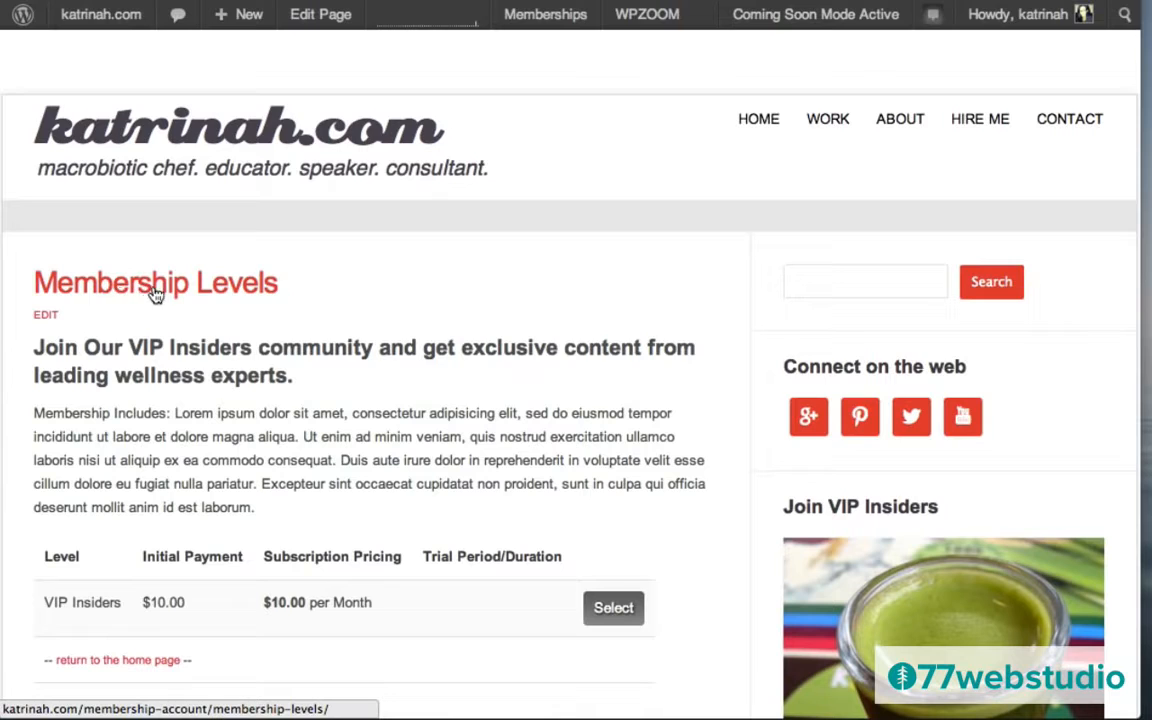
# Retitle the Membership Levels page 'Sign Up', update it, and view it live.
pyautogui.click(45, 318)
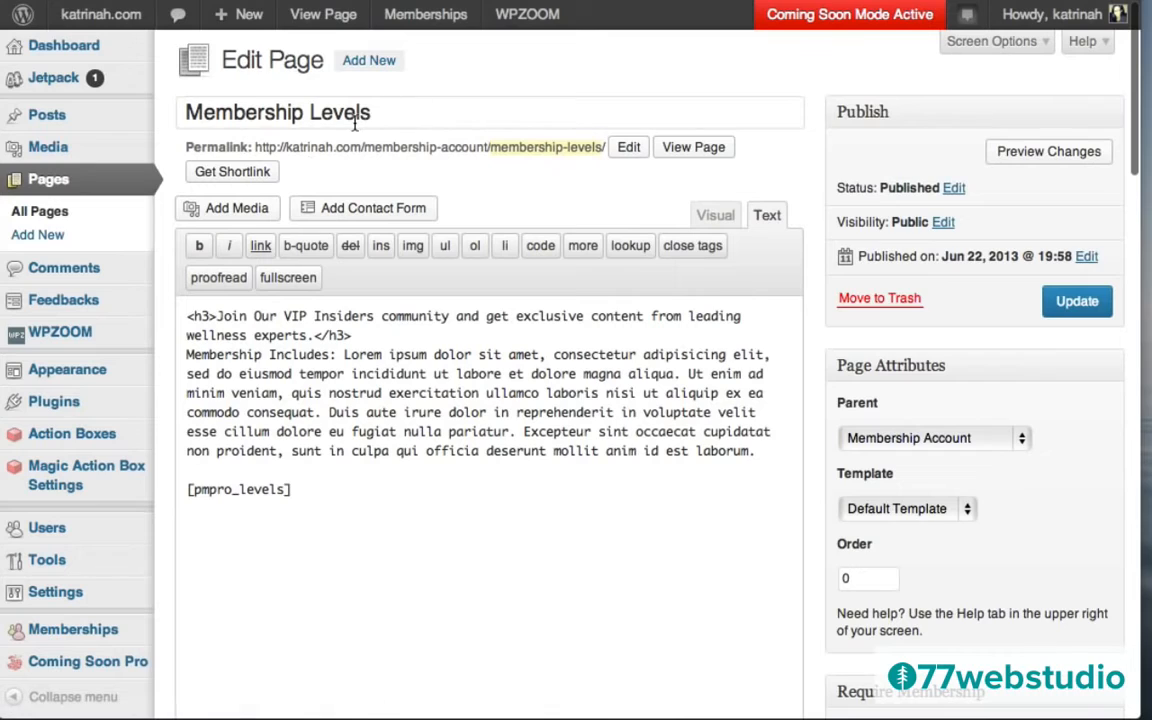
pyautogui.click(355, 118)
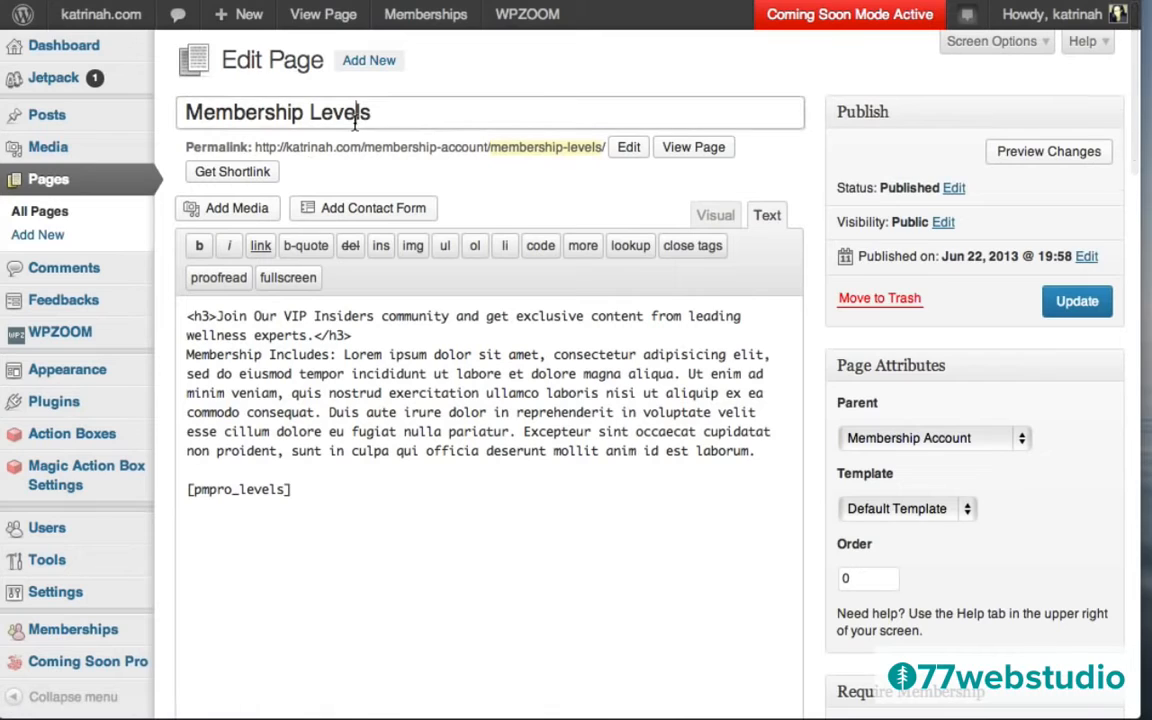
pyautogui.tripleClick(355, 118)
pyautogui.write('Sign ')
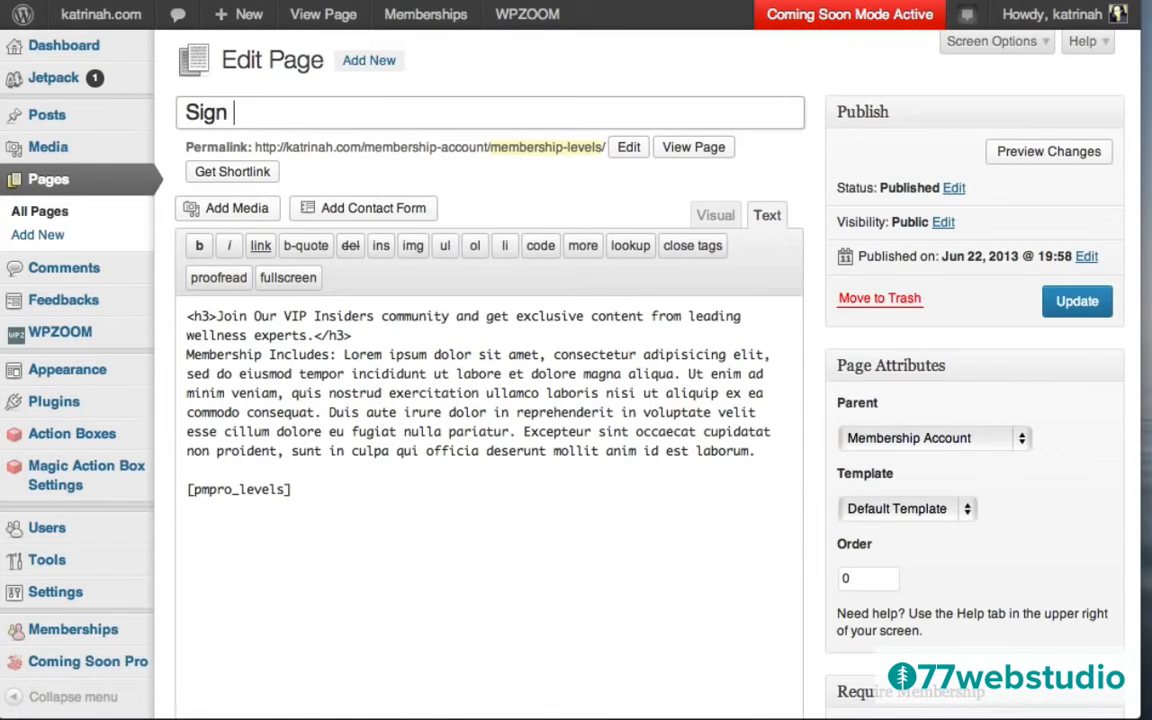
pyautogui.write('Up')
pyautogui.click(1080, 308)
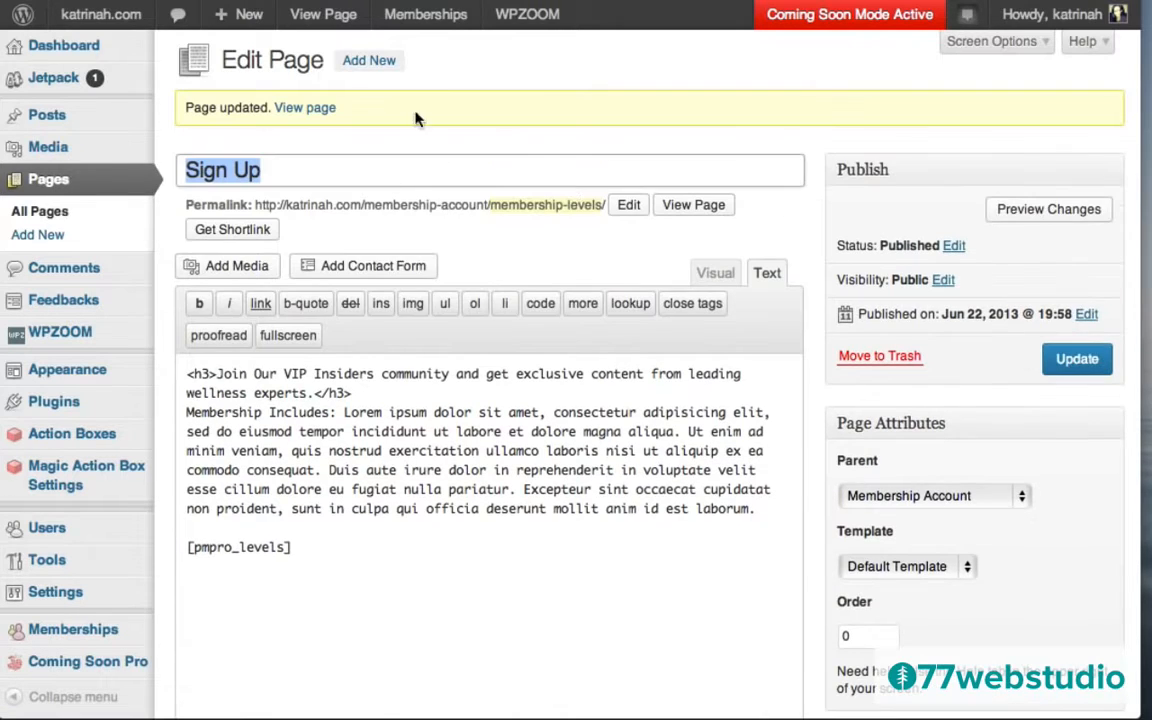
pyautogui.click(305, 108)
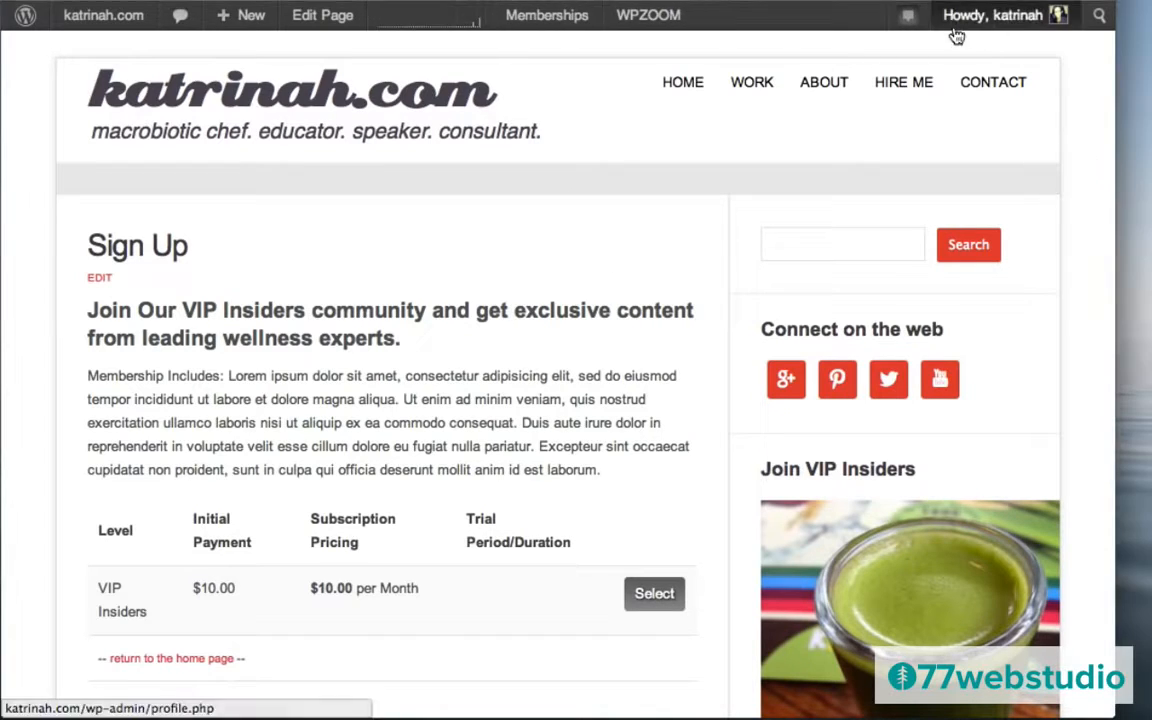
# Log out and load the site's home page as a visitor.
pyautogui.moveTo(995, 30)
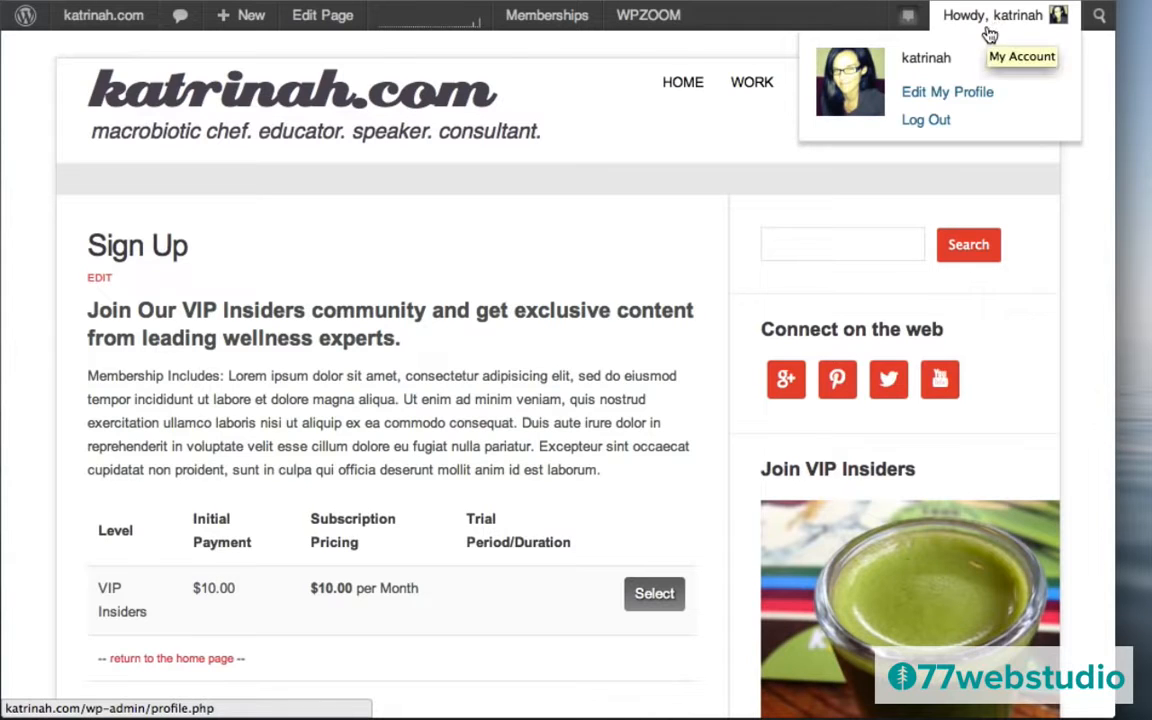
pyautogui.click(938, 122)
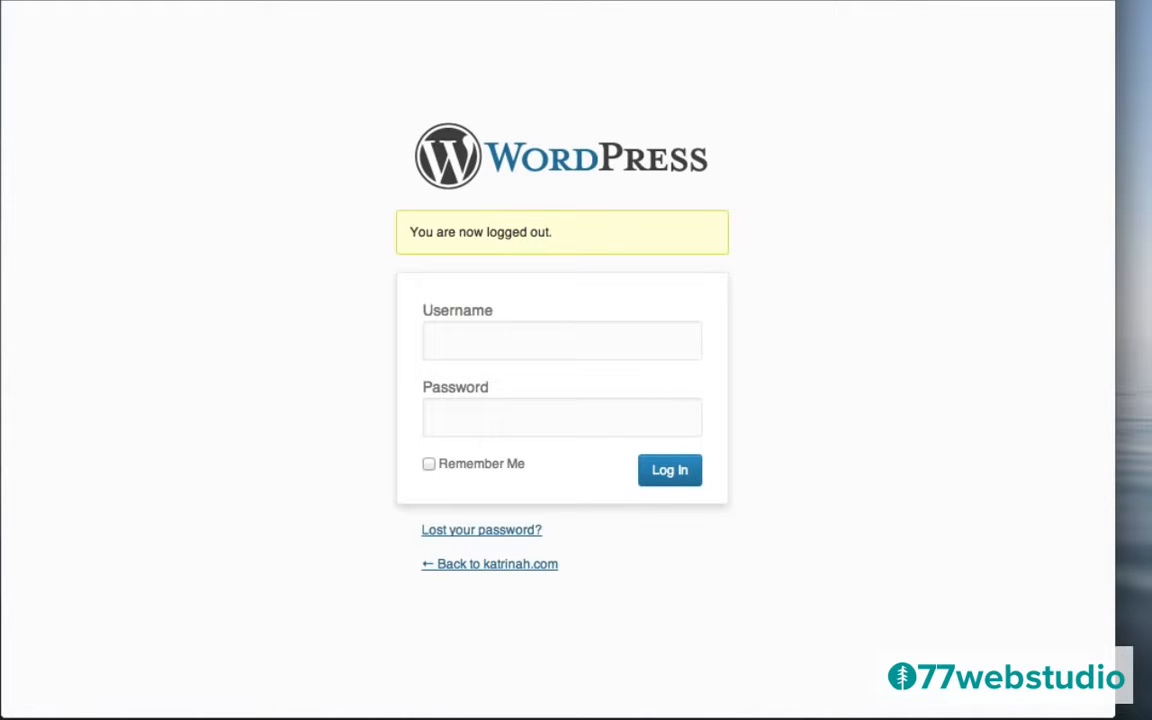
pyautogui.press('BackSpace')
pyautogui.press('Return')
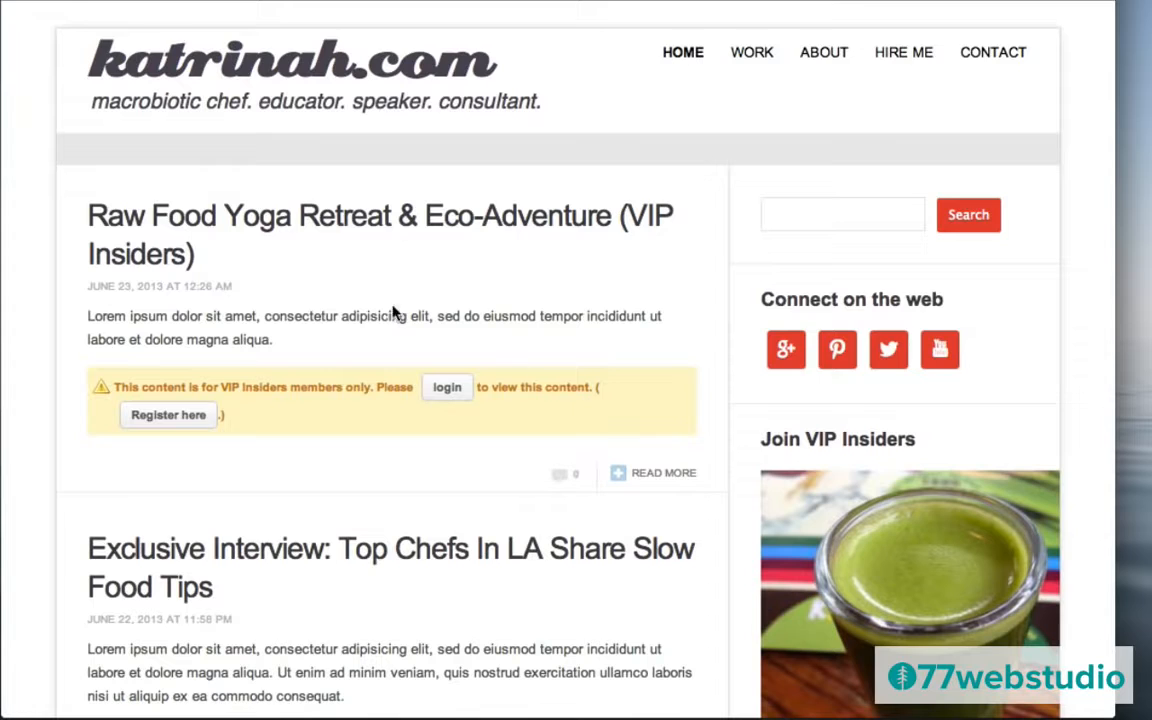
# Test the members-only notice's sign-up link, then its login link to sign back in.
pyautogui.click(170, 416)
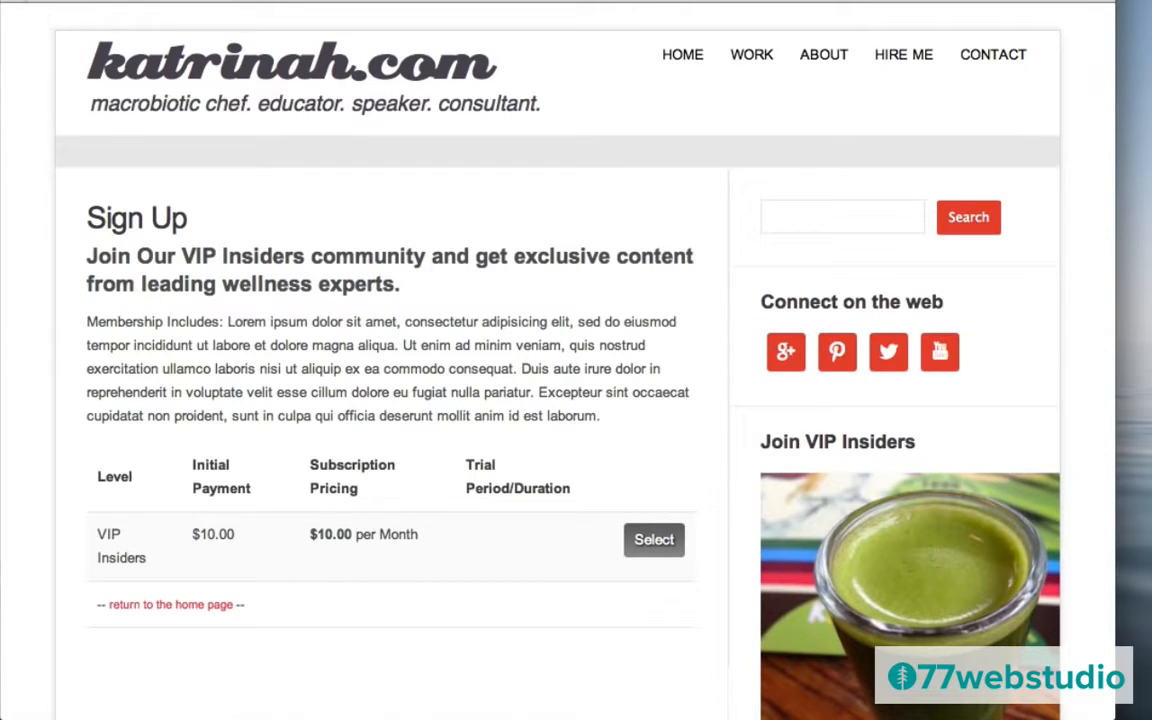
pyautogui.click(22, 2)
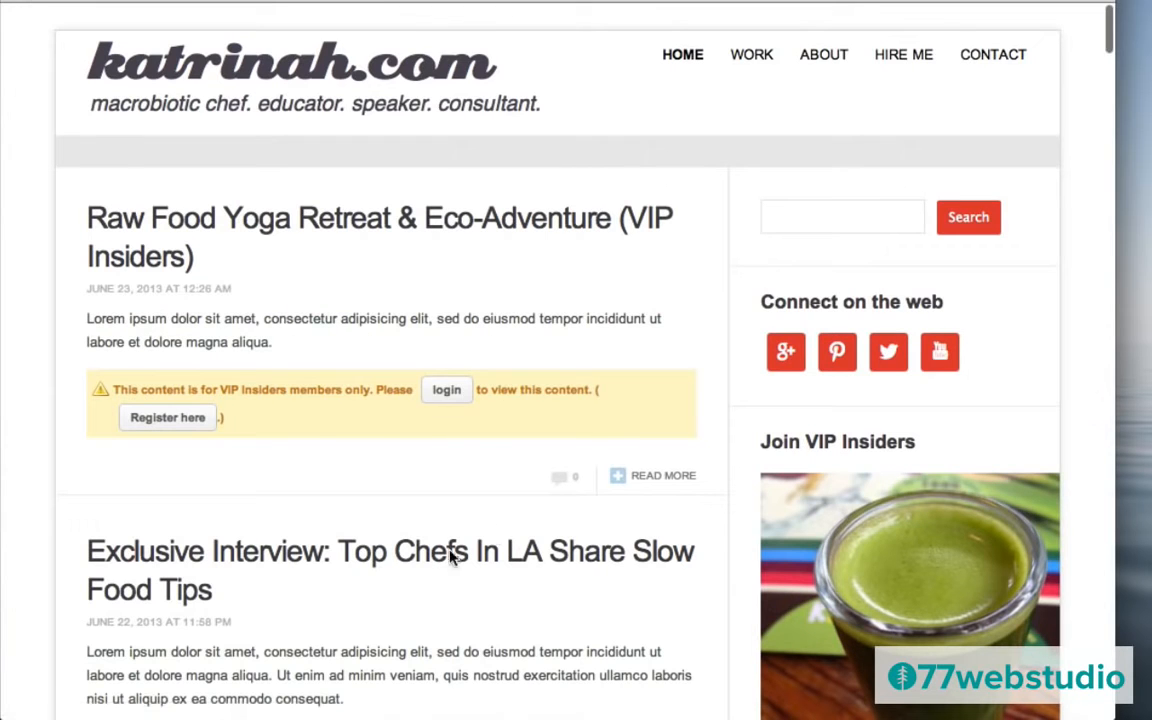
pyautogui.click(446, 392)
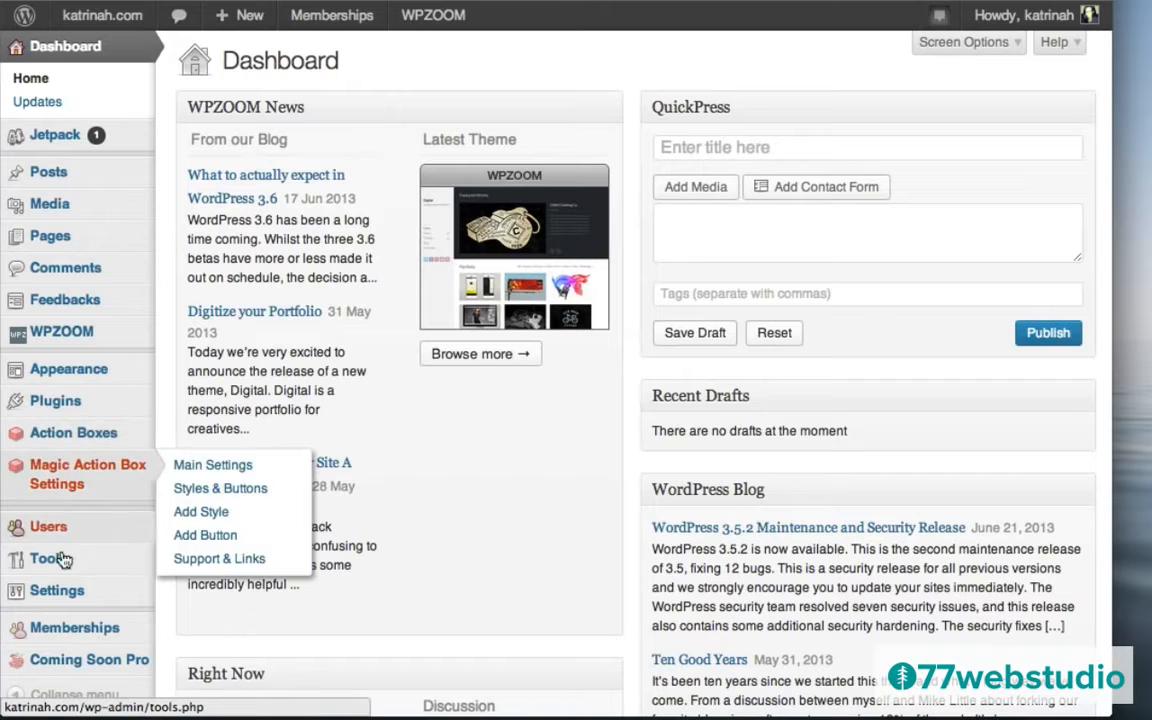
# Find Theme My Login in the plugin directory, then install and activate version 6.3.8.
pyautogui.click(66, 403)
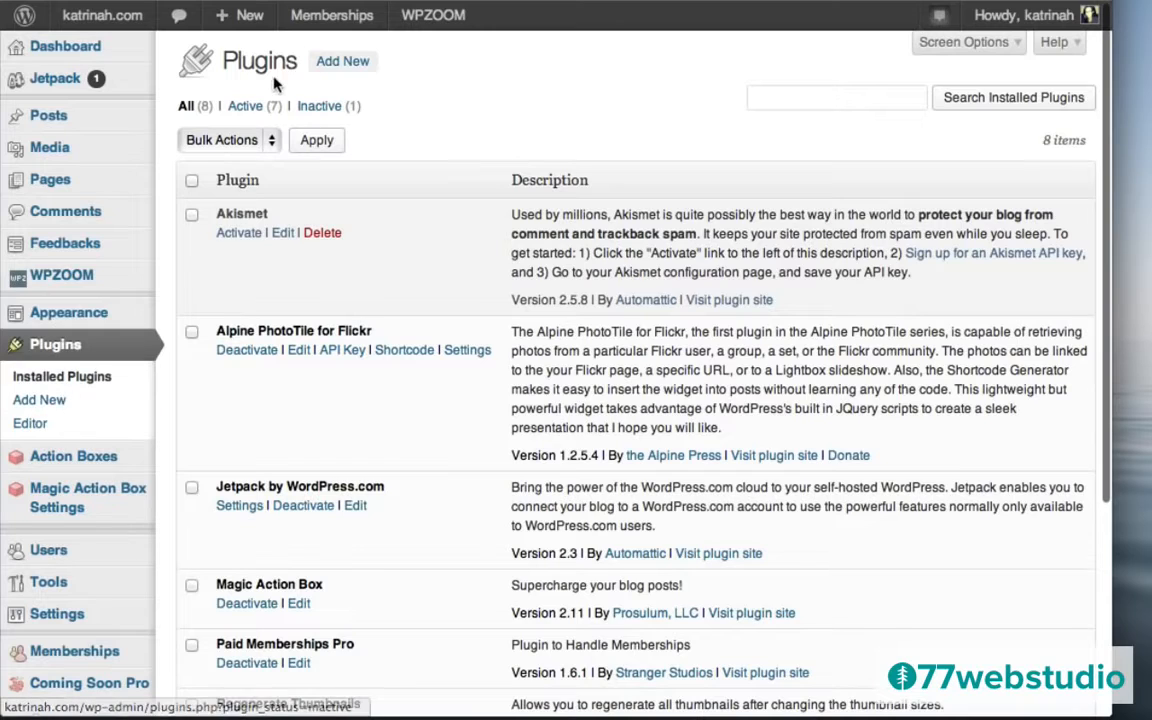
pyautogui.click(321, 62)
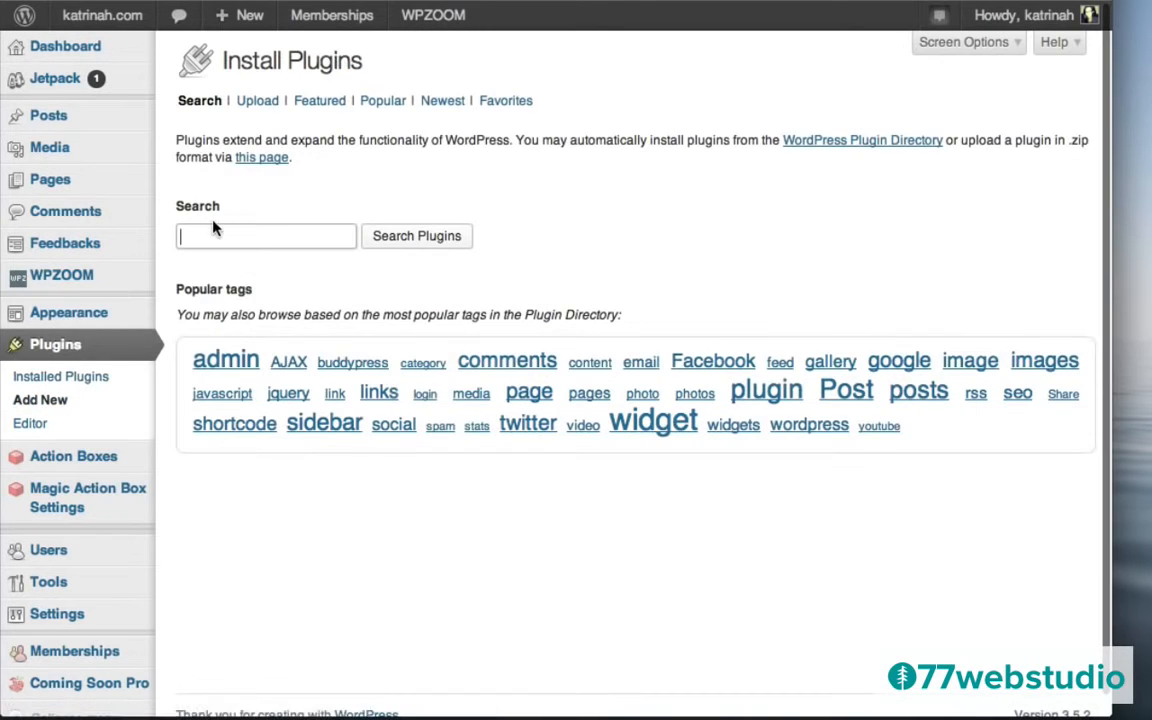
pyautogui.click(213, 235)
pyautogui.write('them')
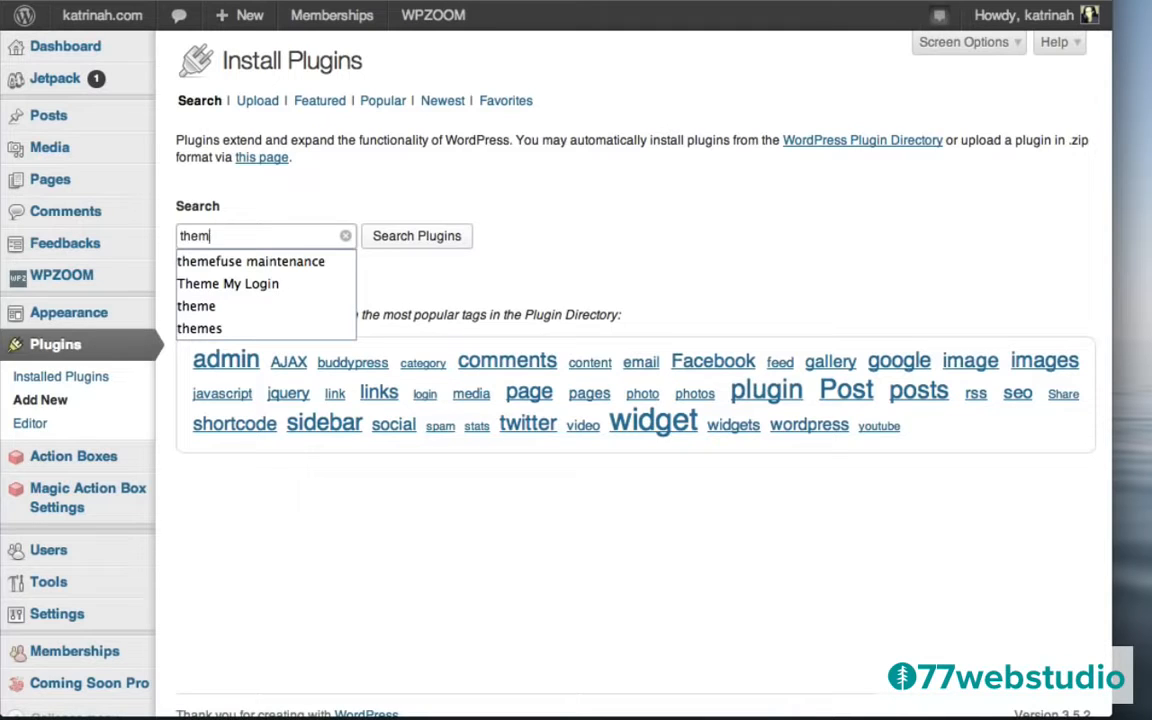
pyautogui.press('Down')
pyautogui.press('Down')
pyautogui.press('Return')
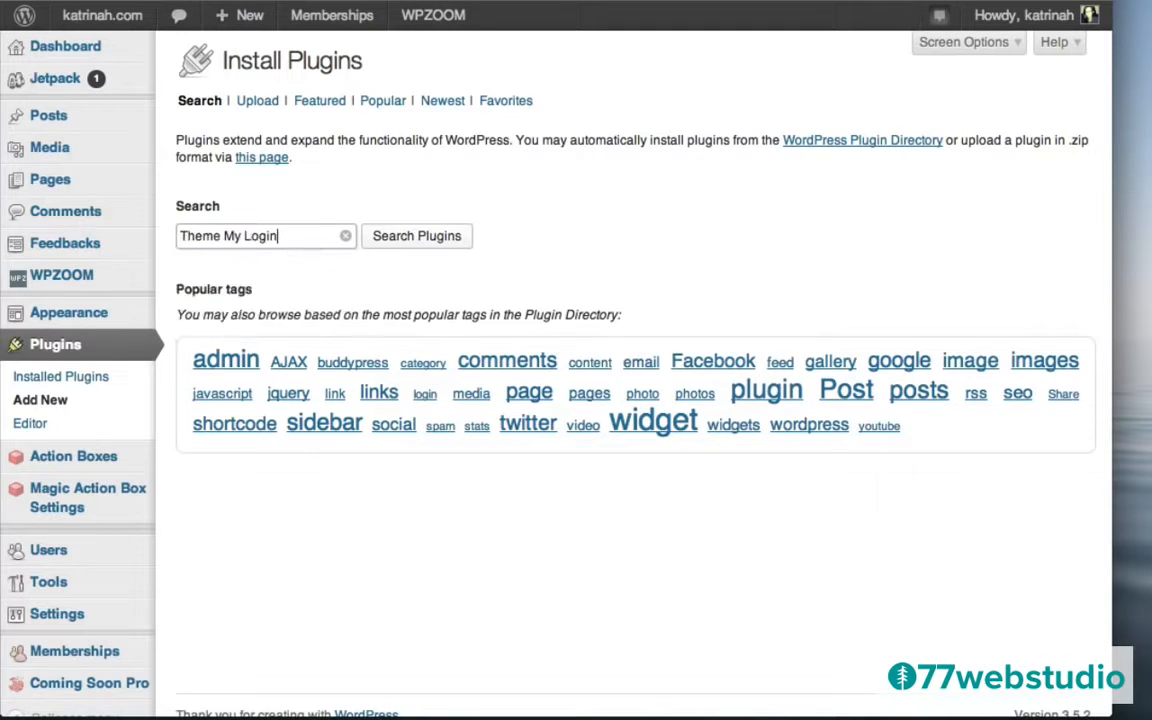
pyautogui.click(418, 240)
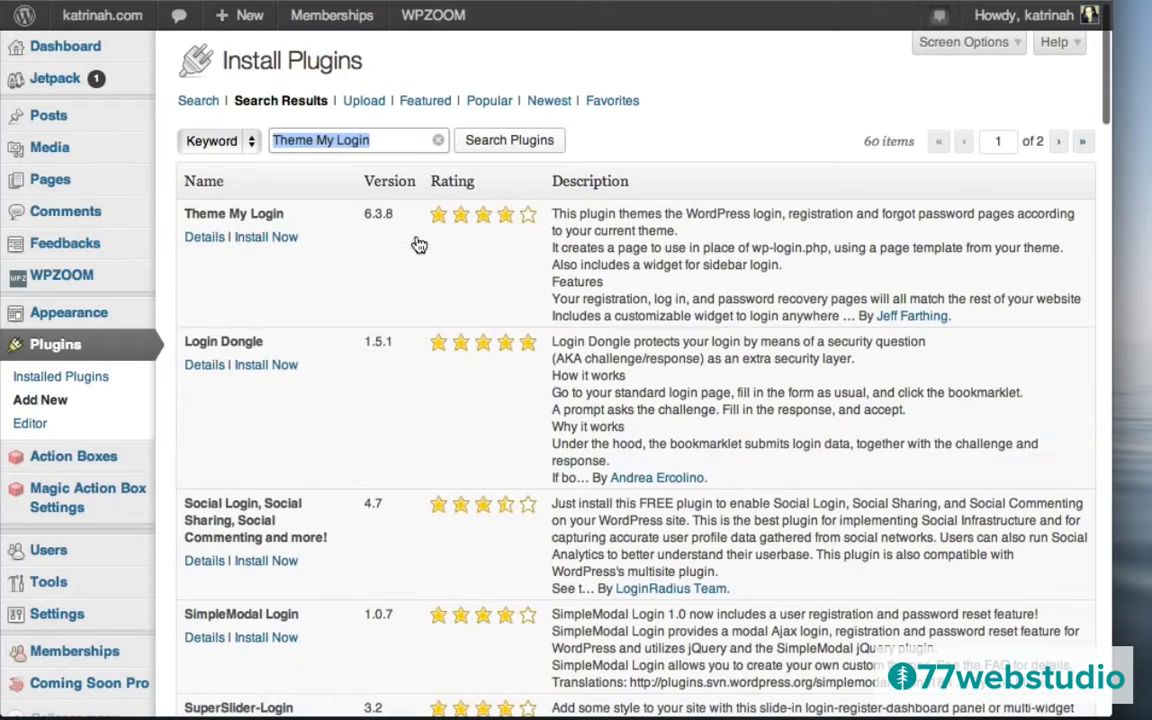
pyautogui.click(201, 244)
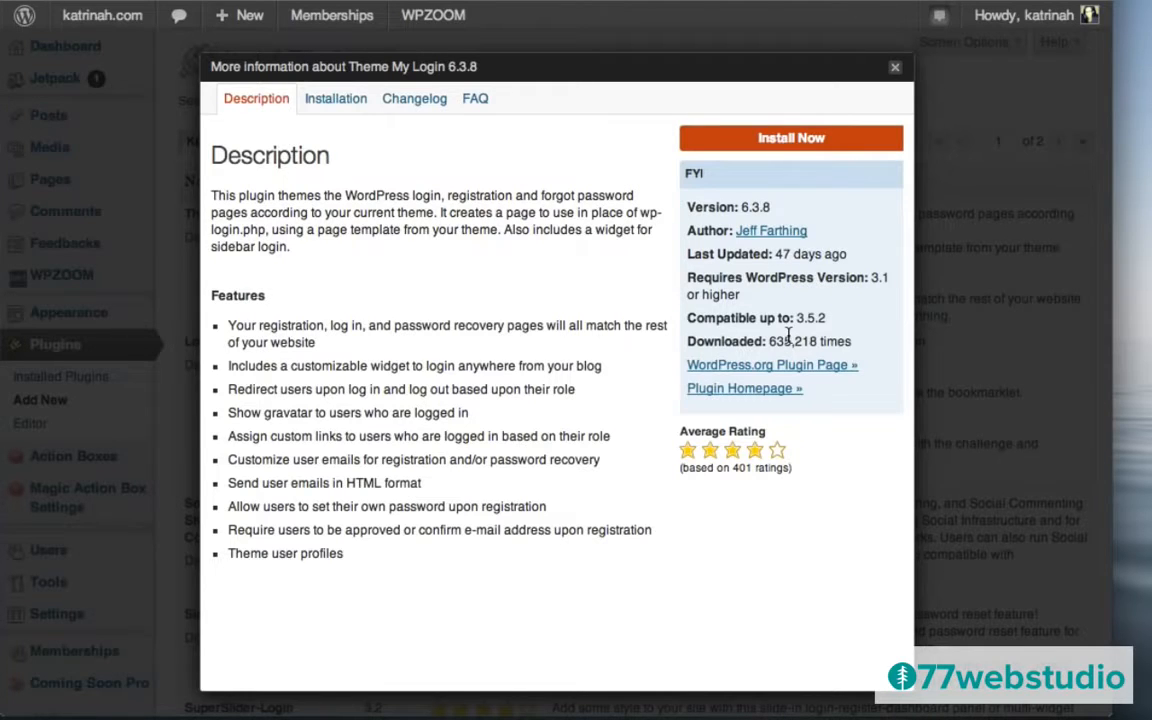
pyautogui.click(779, 139)
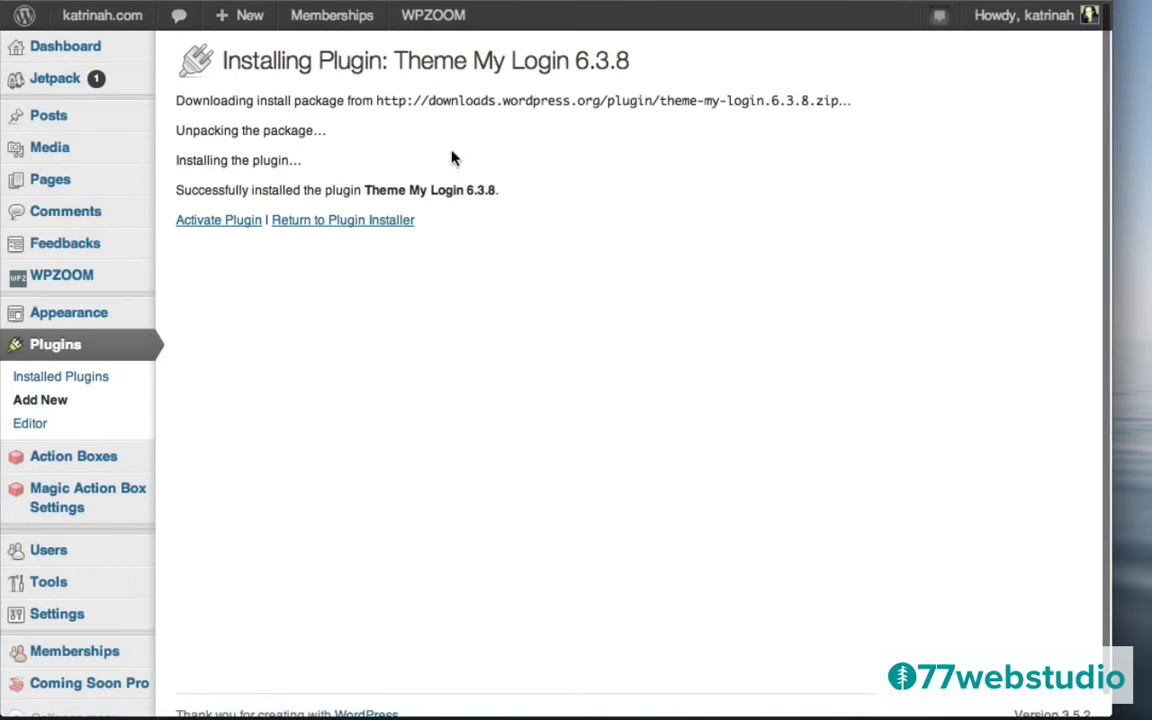
pyautogui.click(220, 228)
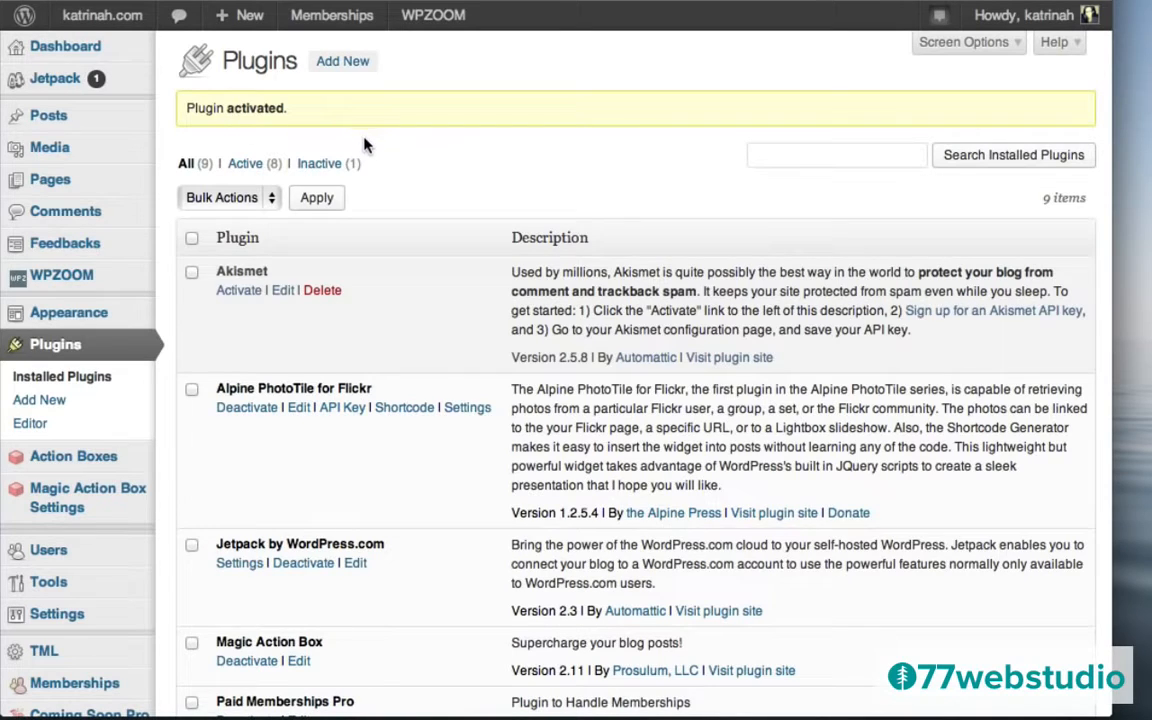
# Tick Enable Themed Profiles in Theme My Login's general settings and save.
pyautogui.click(41, 658)
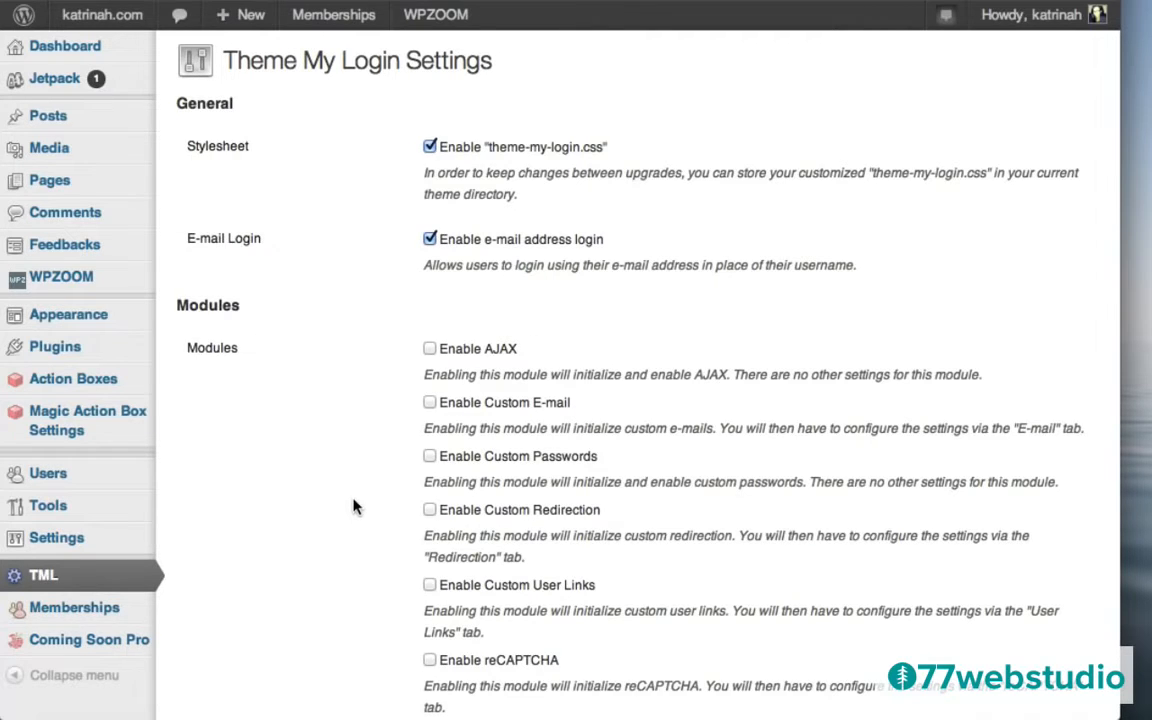
pyautogui.scroll(-5, 352, 507)
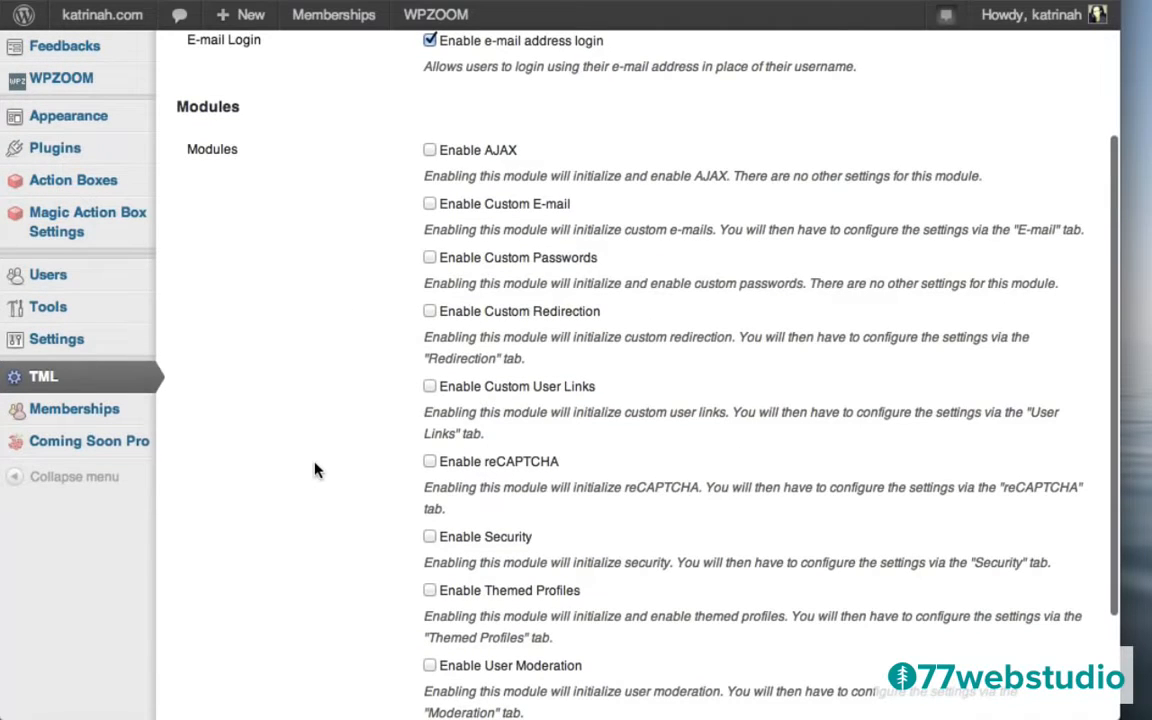
pyautogui.scroll(-4, 317, 470)
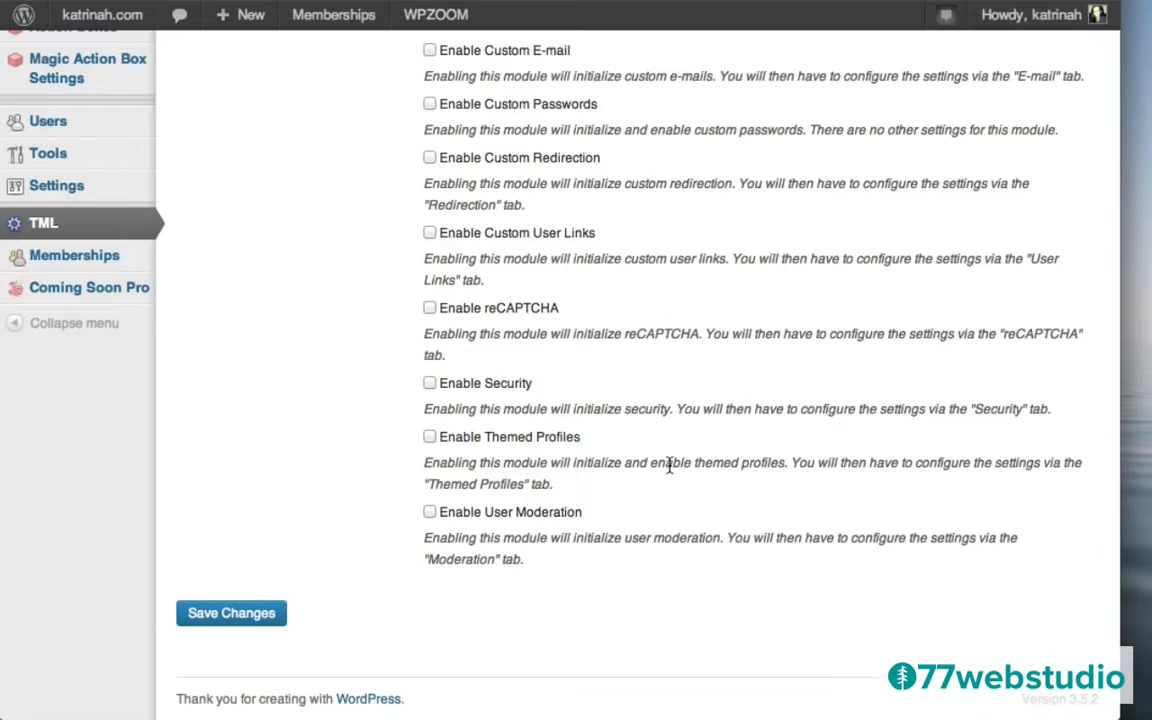
pyautogui.click(430, 438)
pyautogui.click(237, 620)
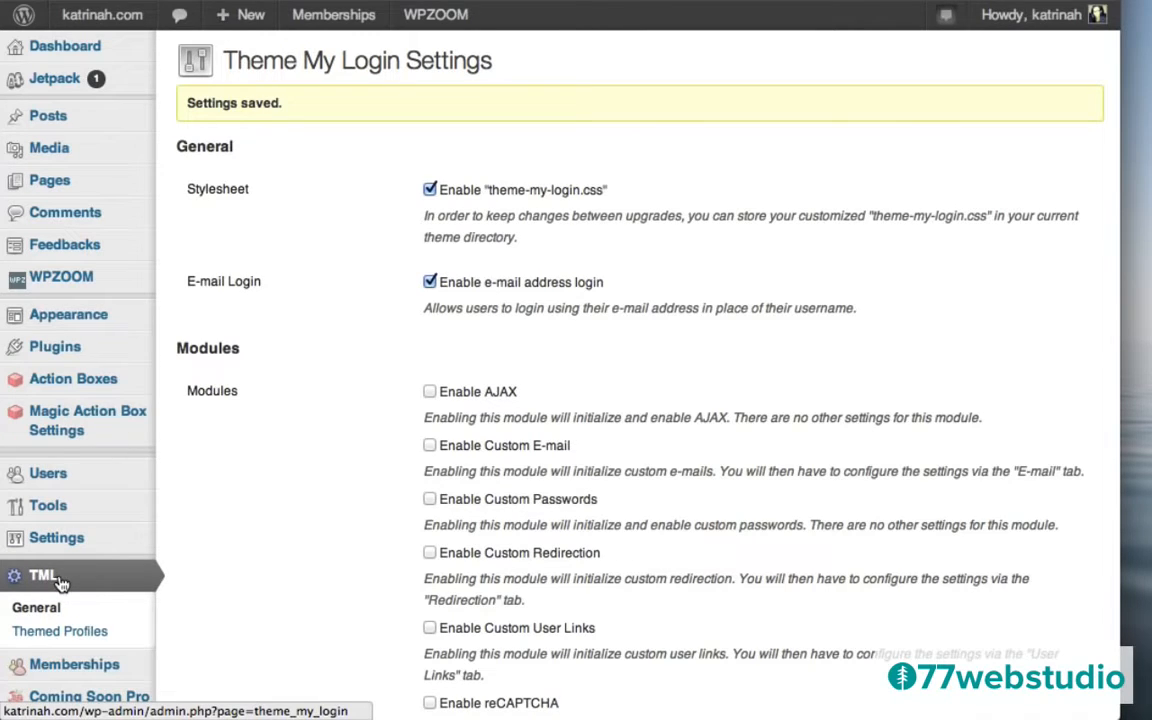
# Save the Themed Profiles settings with all five user roles left enabled.
pyautogui.click(74, 639)
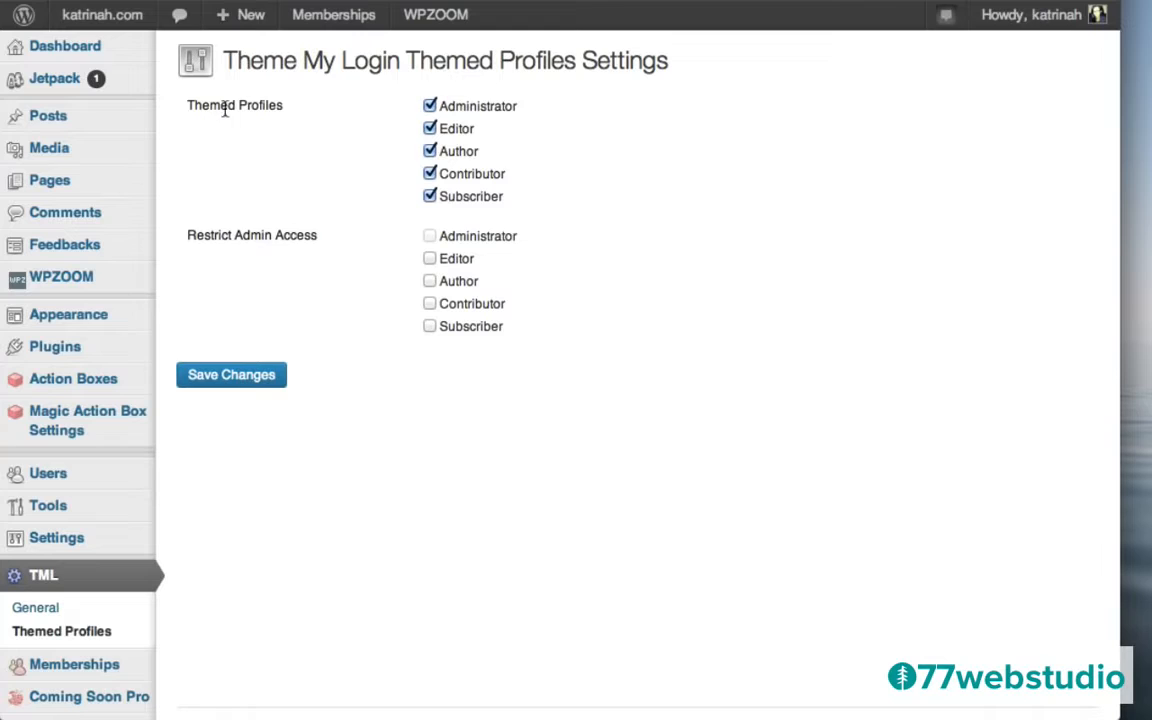
pyautogui.click(236, 378)
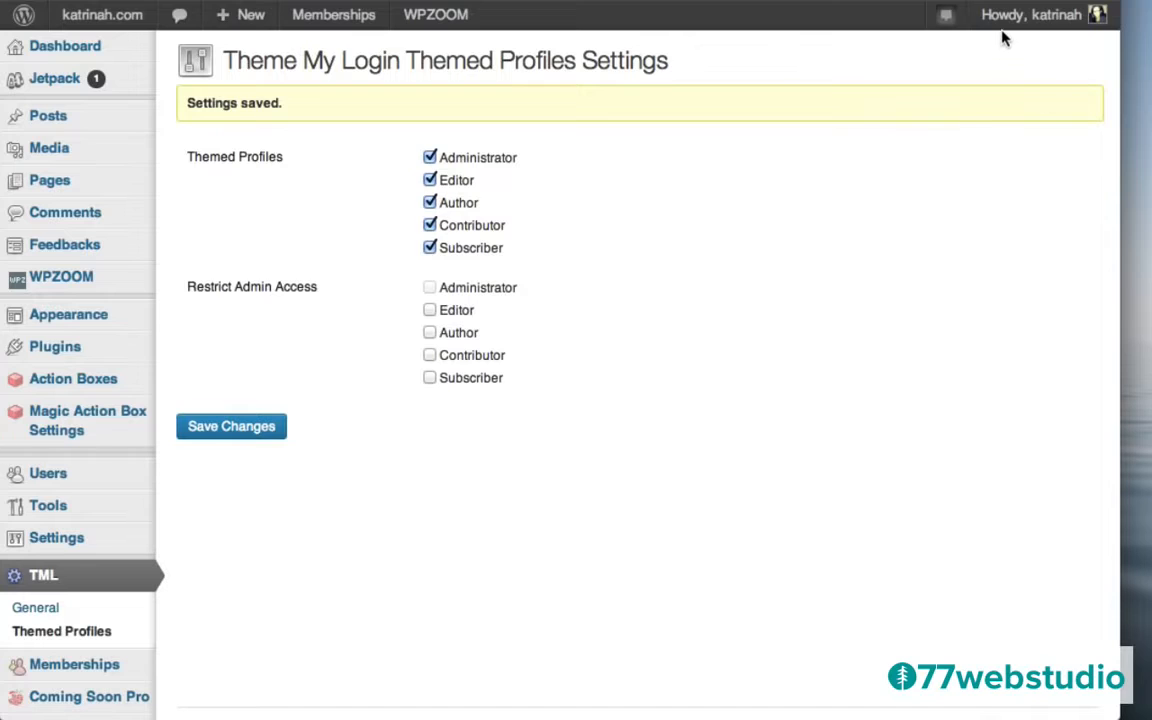
pyautogui.moveTo(1016, 28)
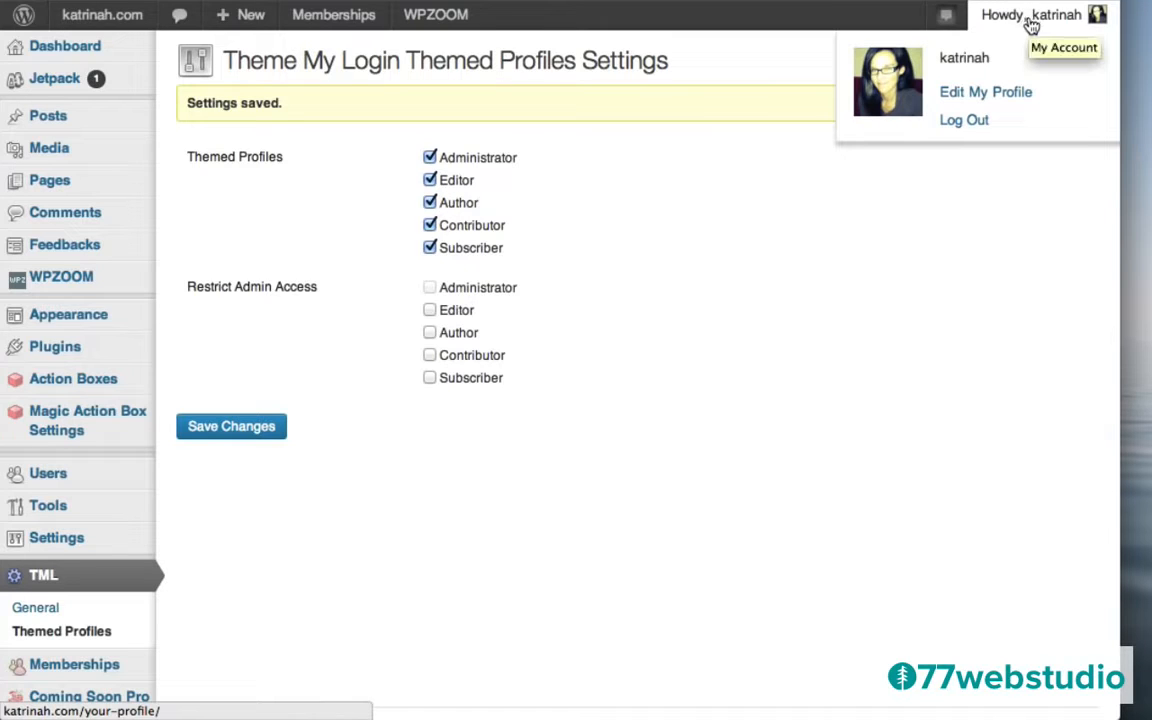
# Log out and reload the login page without the '?loggedout=true' suffix.
pyautogui.click(955, 122)
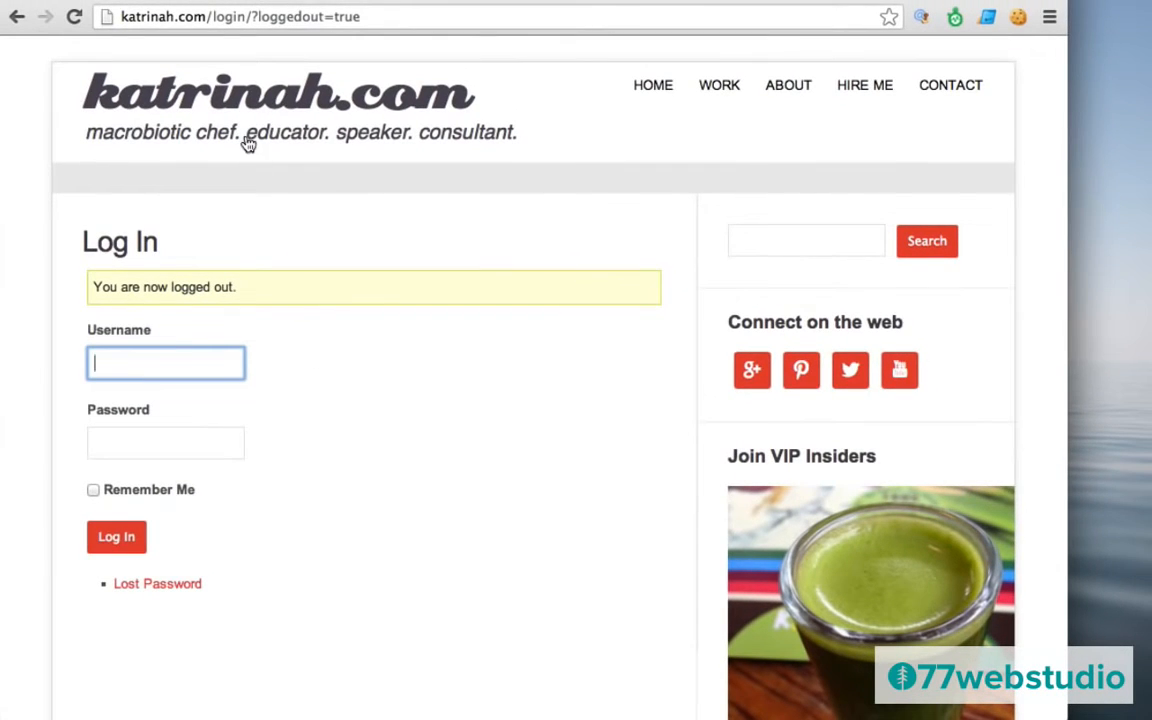
pyautogui.click(246, 16)
pyautogui.moveTo(246, 16); pyautogui.dragTo(228, 32)
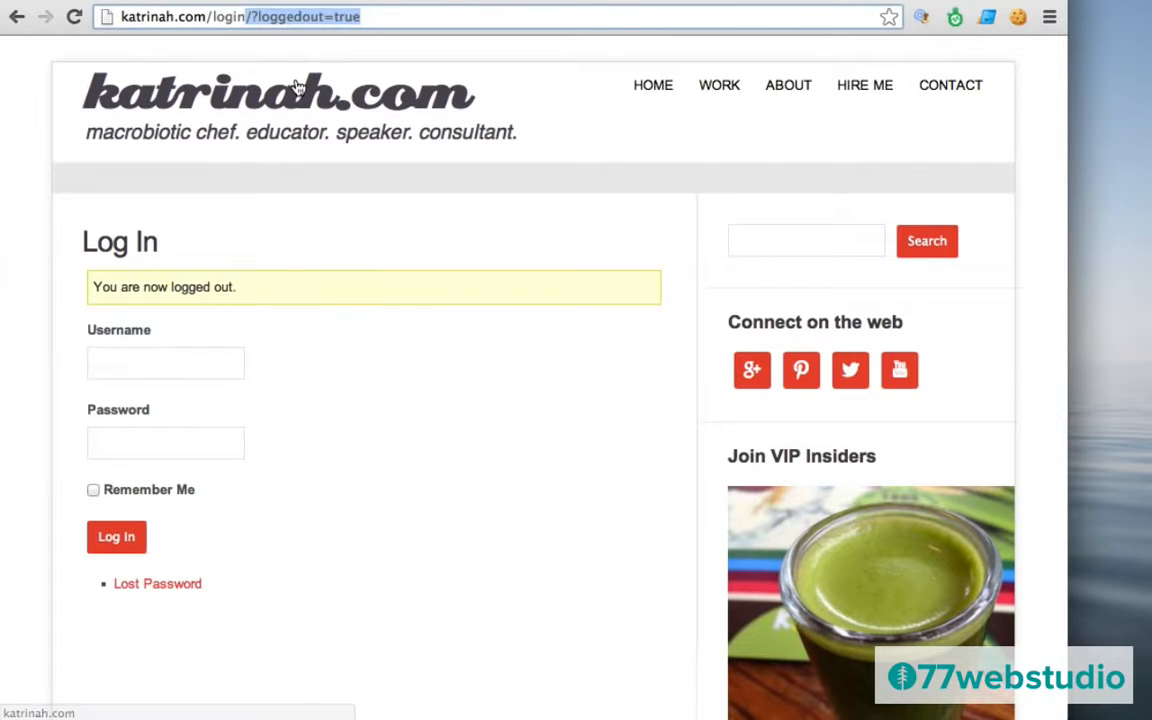
pyautogui.press('BackSpace')
pyautogui.press('Return')
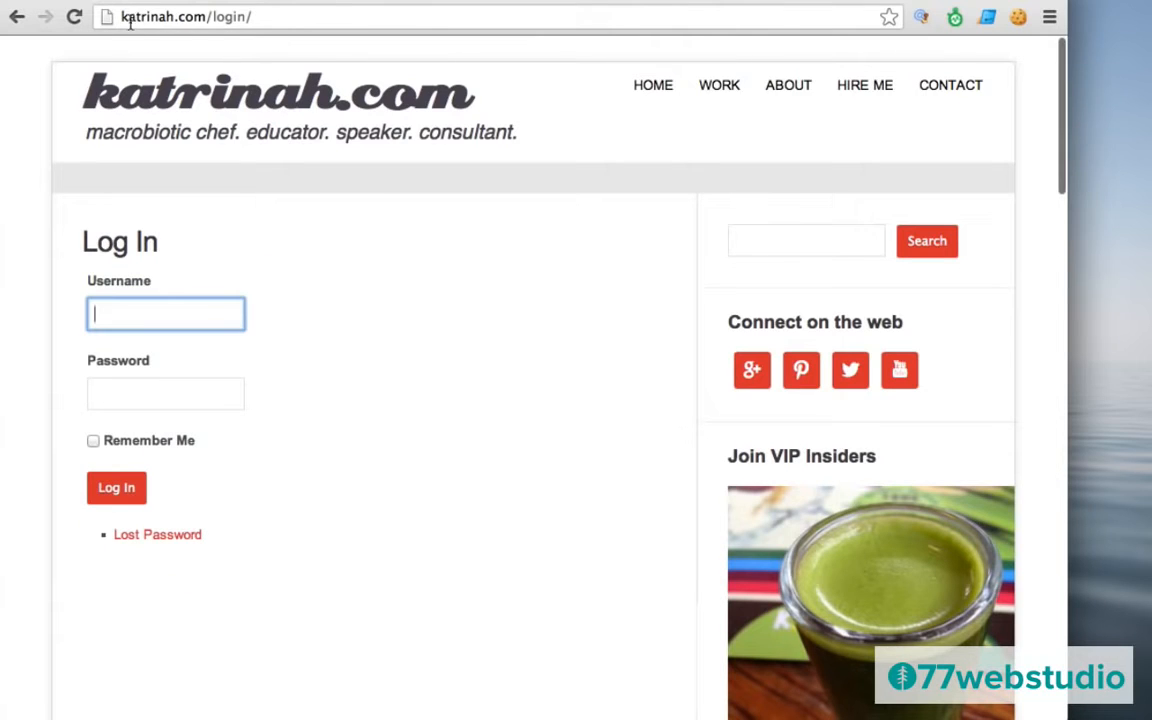
# From the home page, follow the VIP notice's login link to the themed katrinah.com/login/ page.
pyautogui.click(178, 15)
pyautogui.press('super+c')
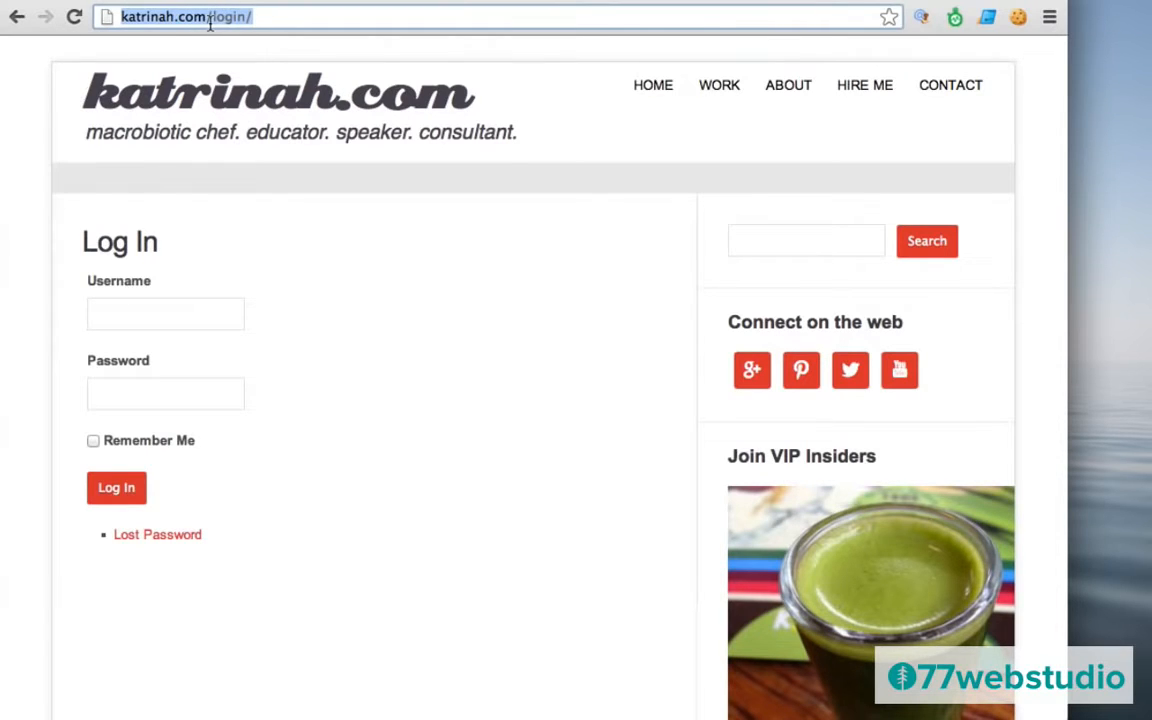
pyautogui.click(303, 208)
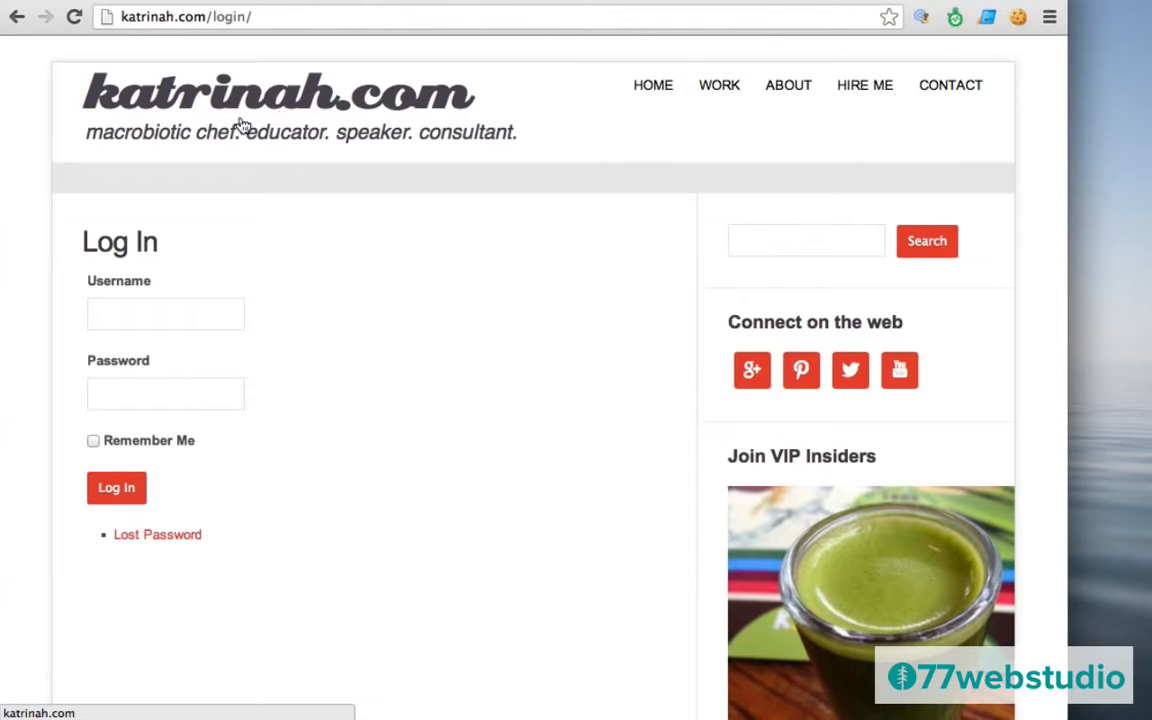
pyautogui.click(268, 105)
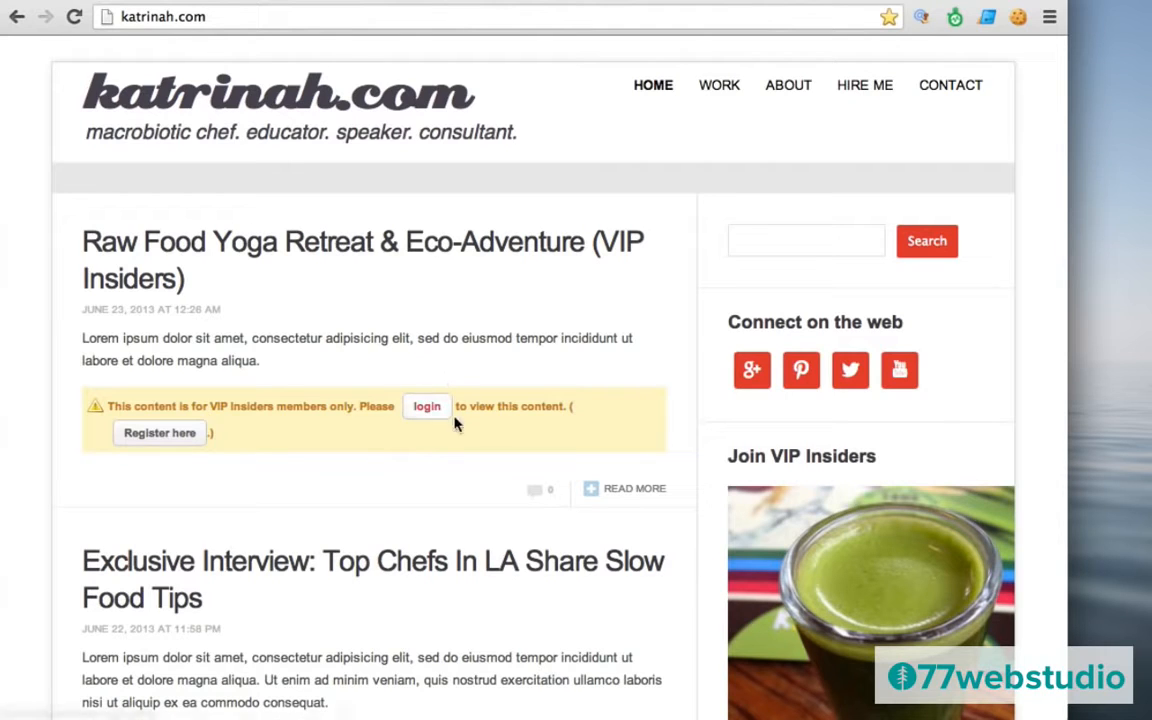
pyautogui.click(426, 411)
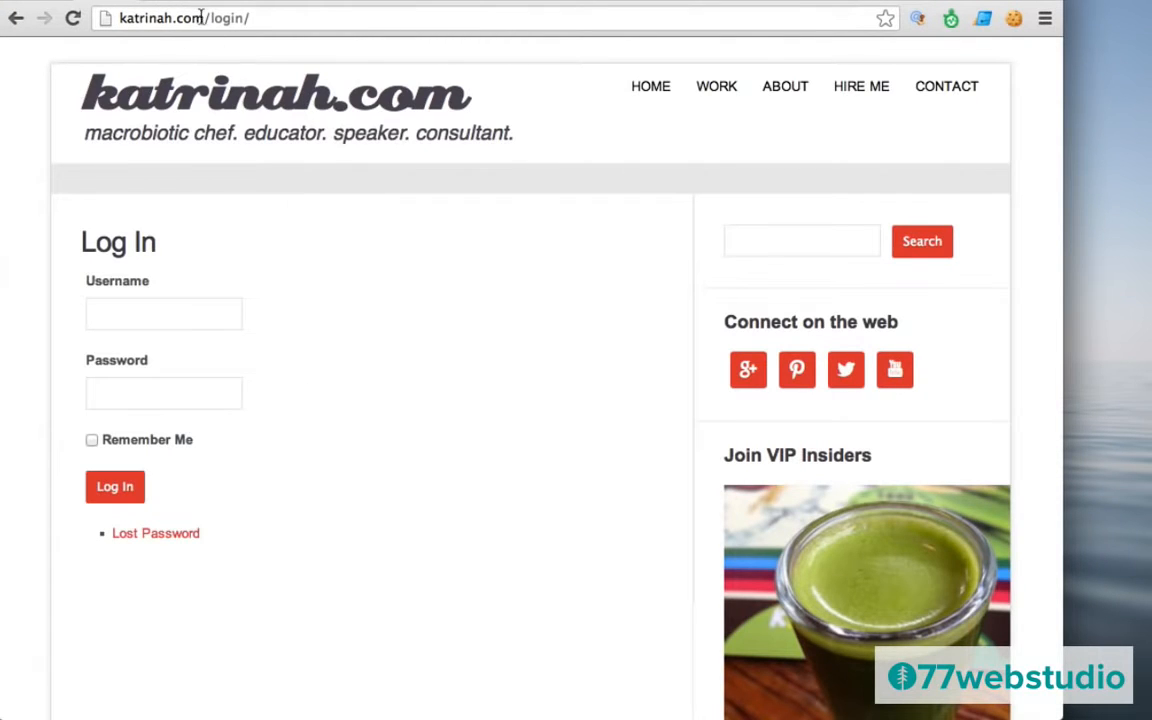
pyautogui.click(206, 20)
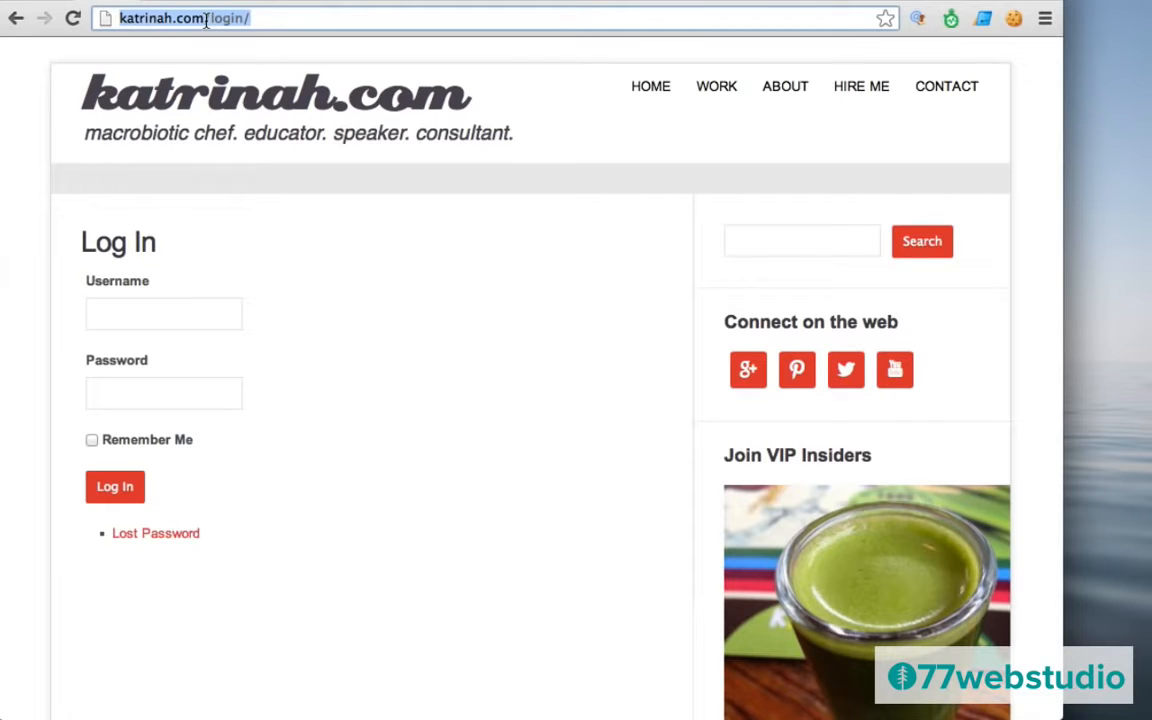
# Autofill the saved admin username and password on the themed form and log in.
pyautogui.click(234, 354)
pyautogui.press('super+backslash')
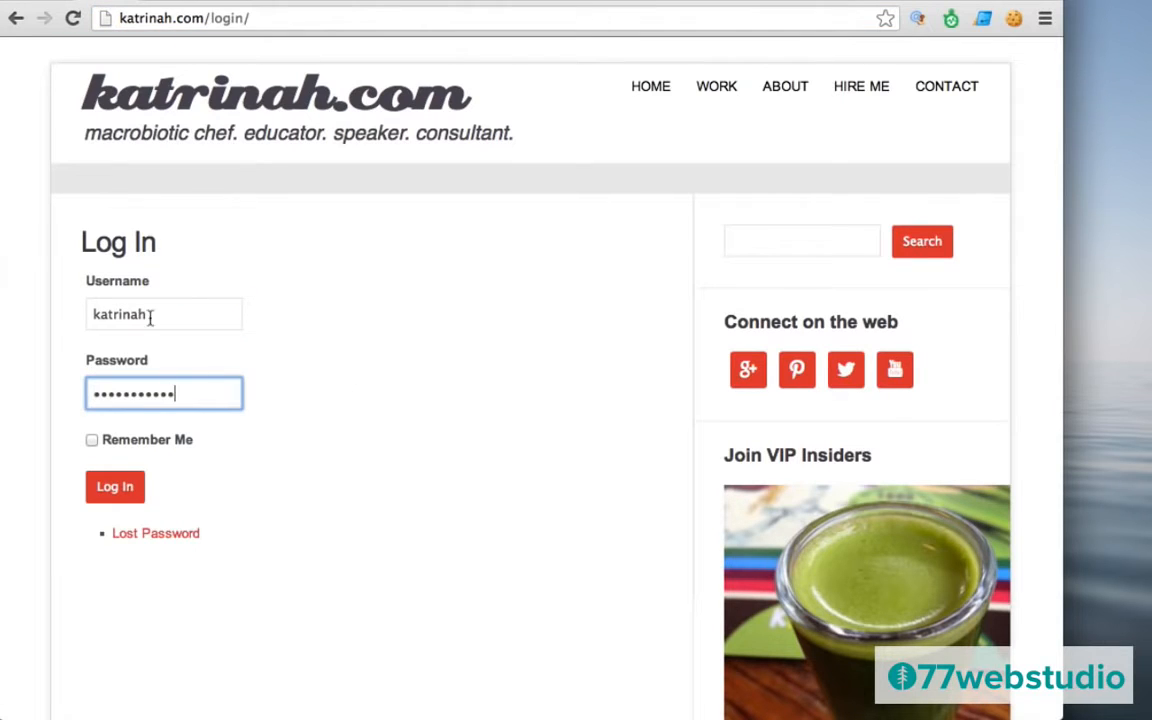
pyautogui.click(327, 437)
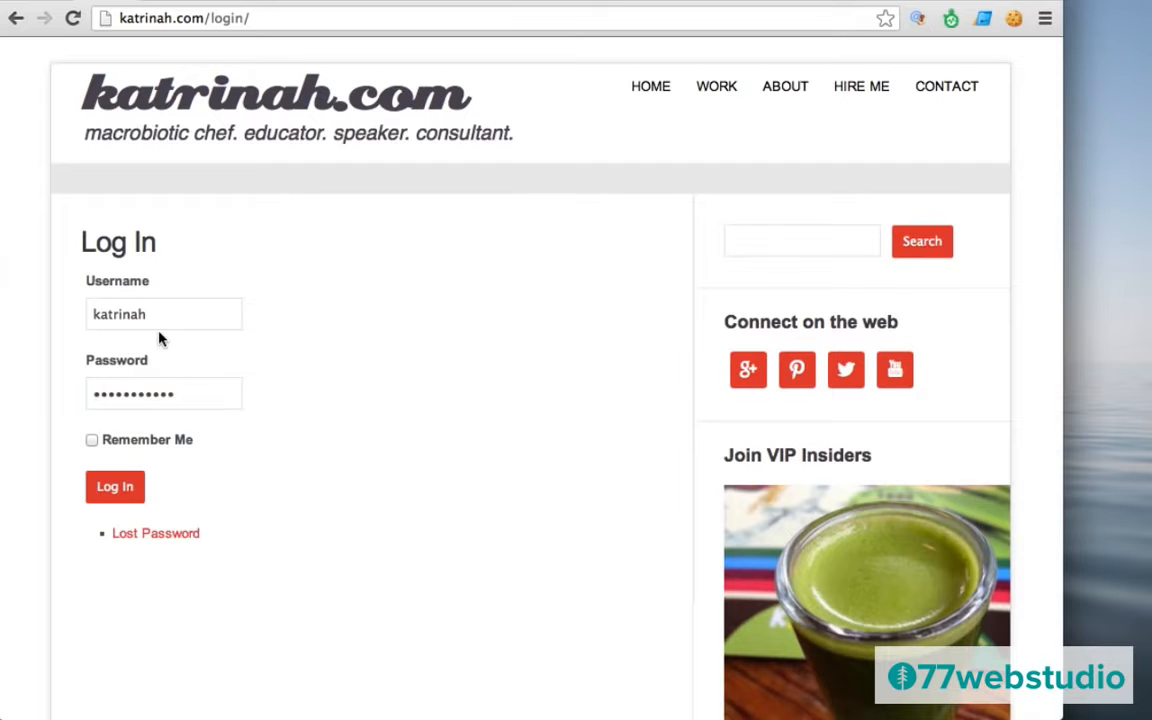
pyautogui.click(118, 498)
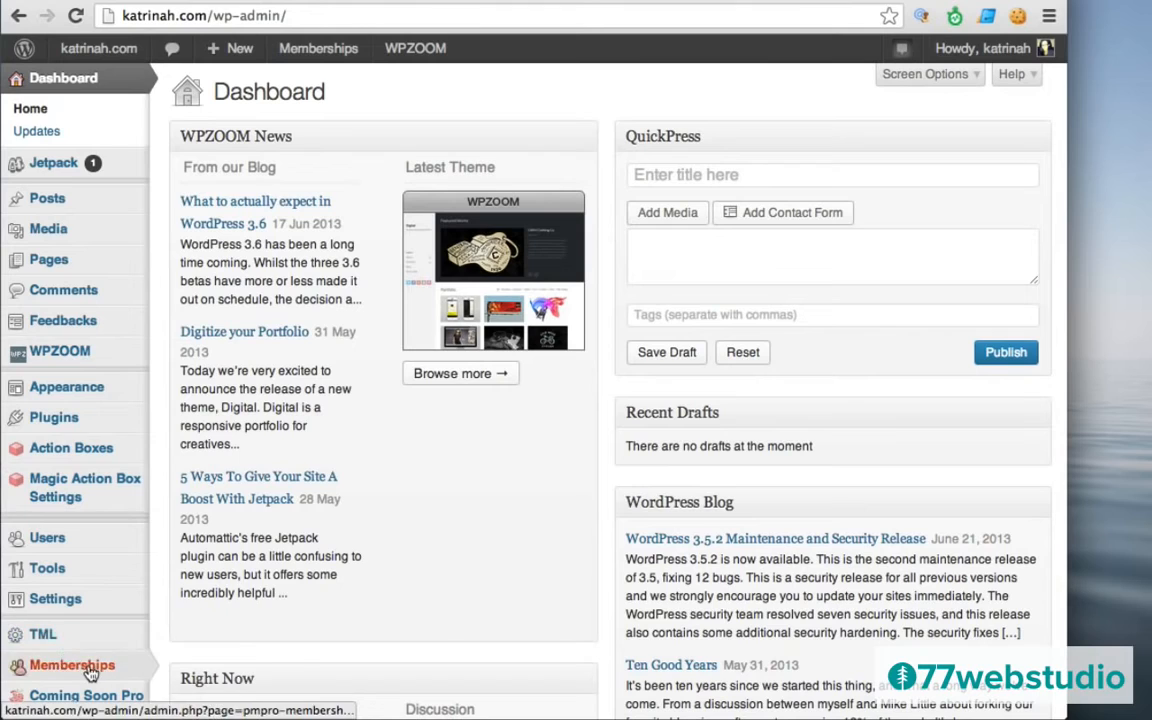
pyautogui.moveTo(55, 672)
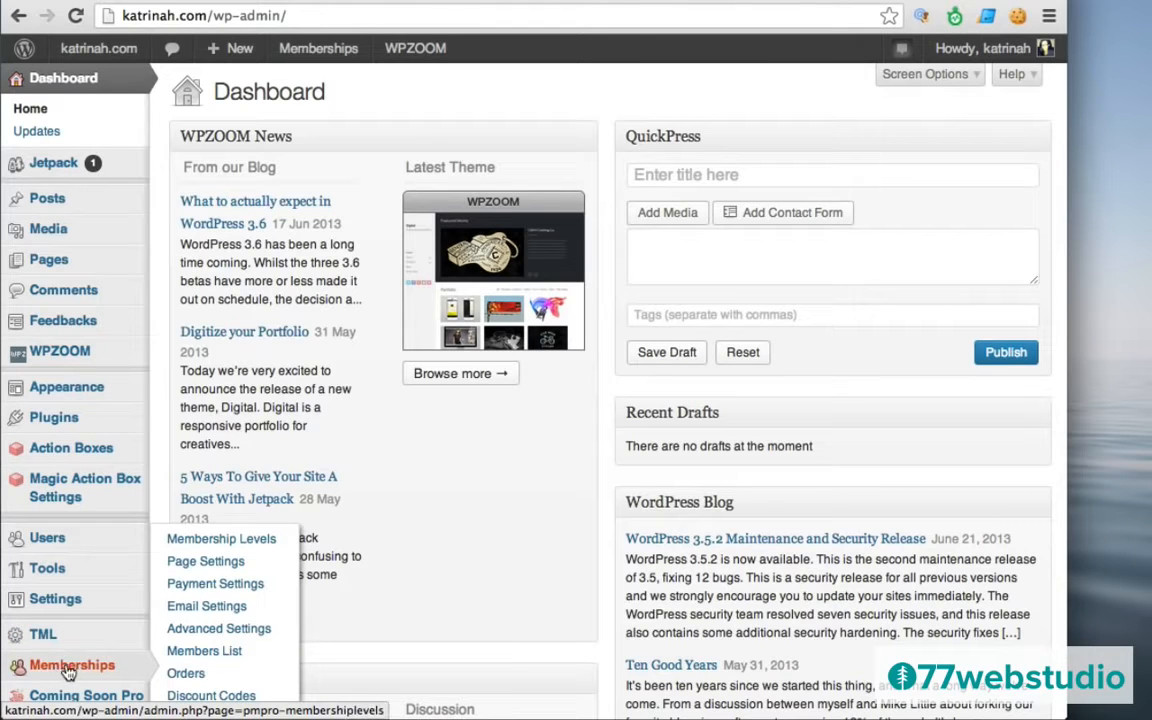
# Open Paid Memberships Pro's Advanced tab from the Memberships menu.
pyautogui.click(72, 668)
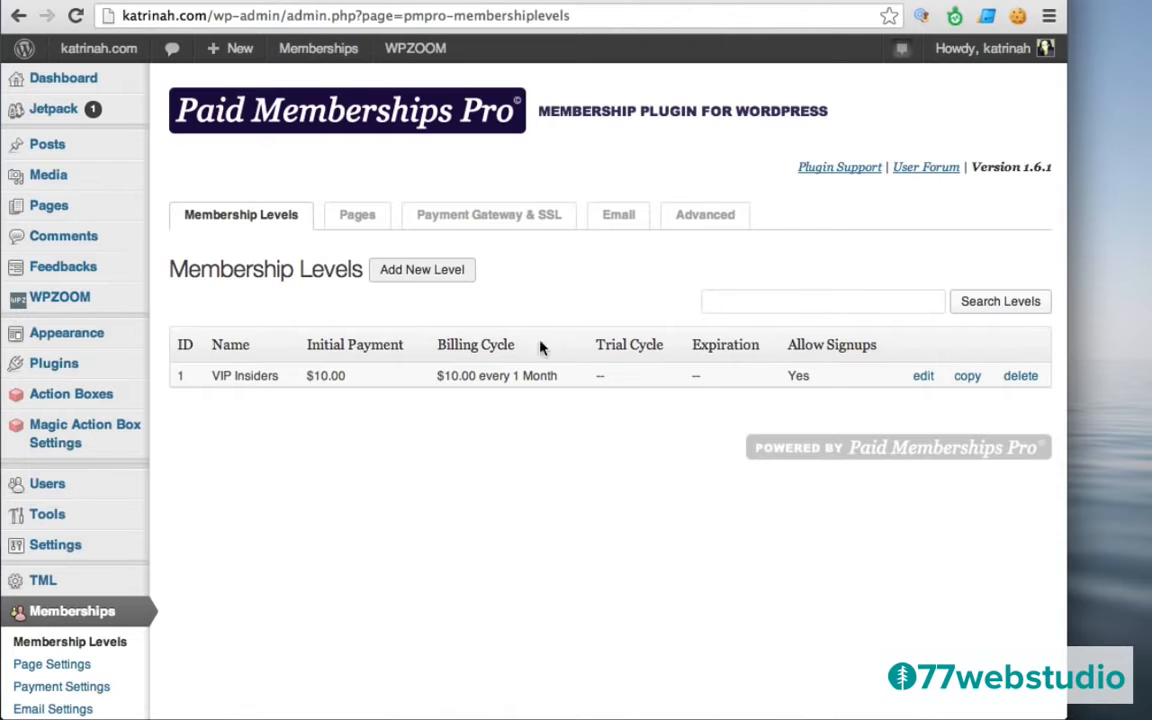
pyautogui.click(706, 219)
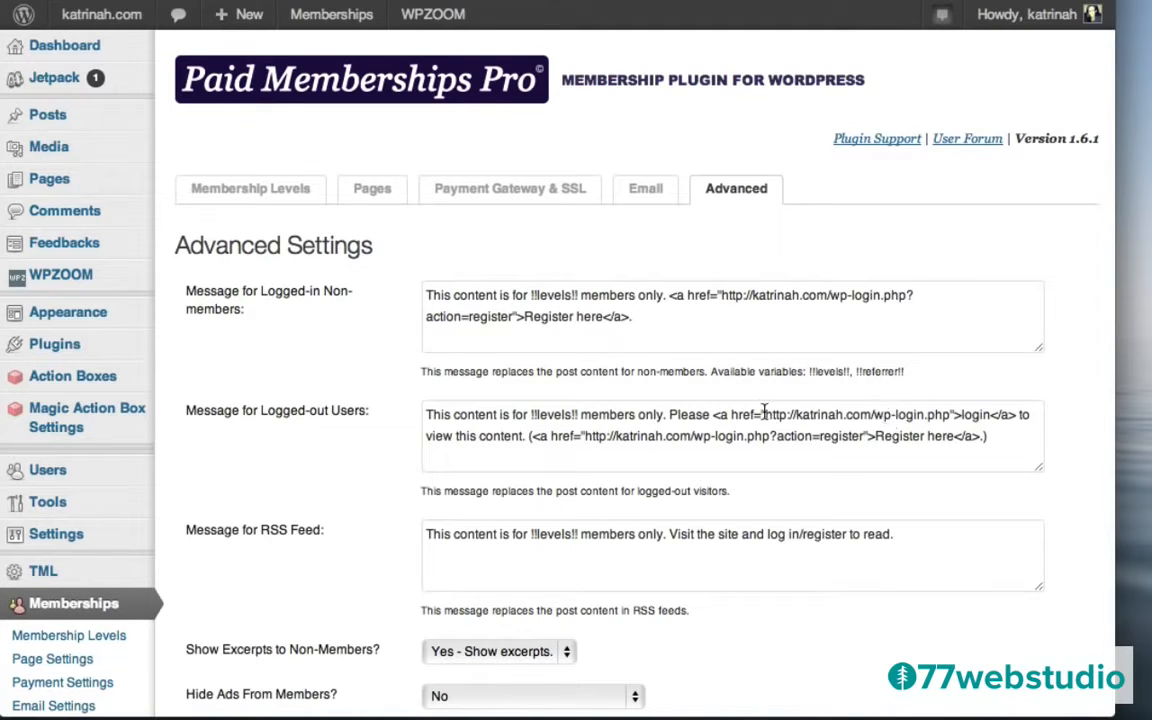
pyautogui.moveTo(765, 414); pyautogui.dragTo(949, 415)
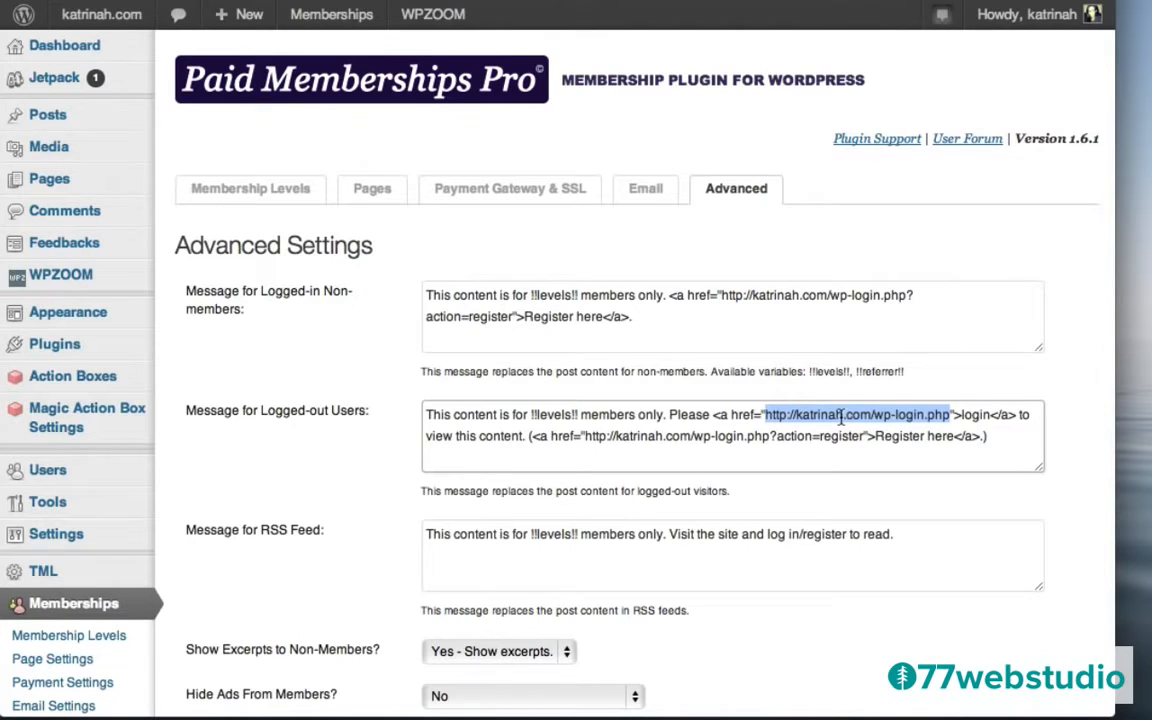
pyautogui.press('BackSpace')
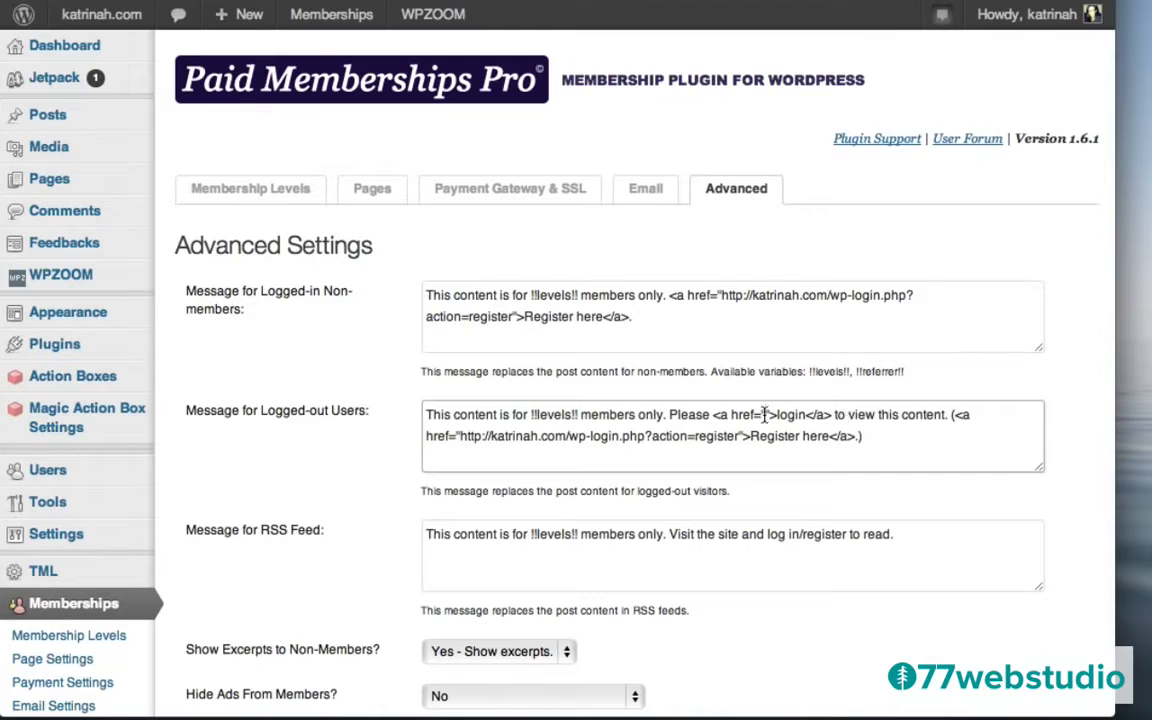
pyautogui.press('super+v')
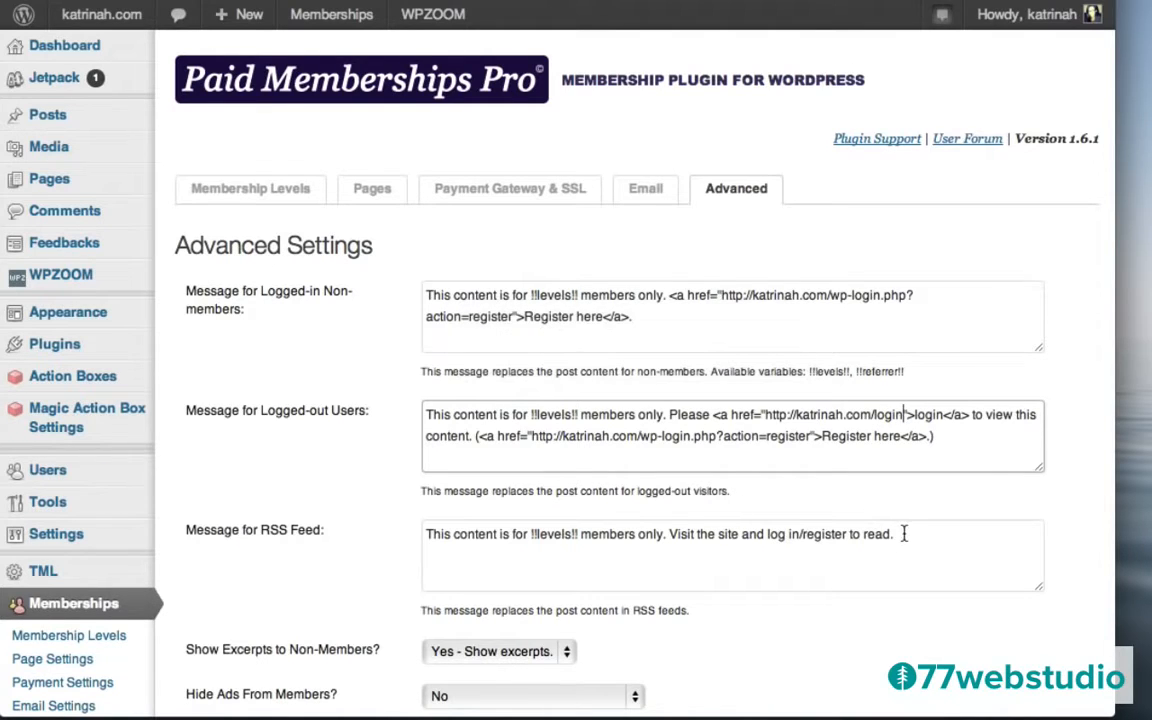
pyautogui.scroll(-5, 381, 507)
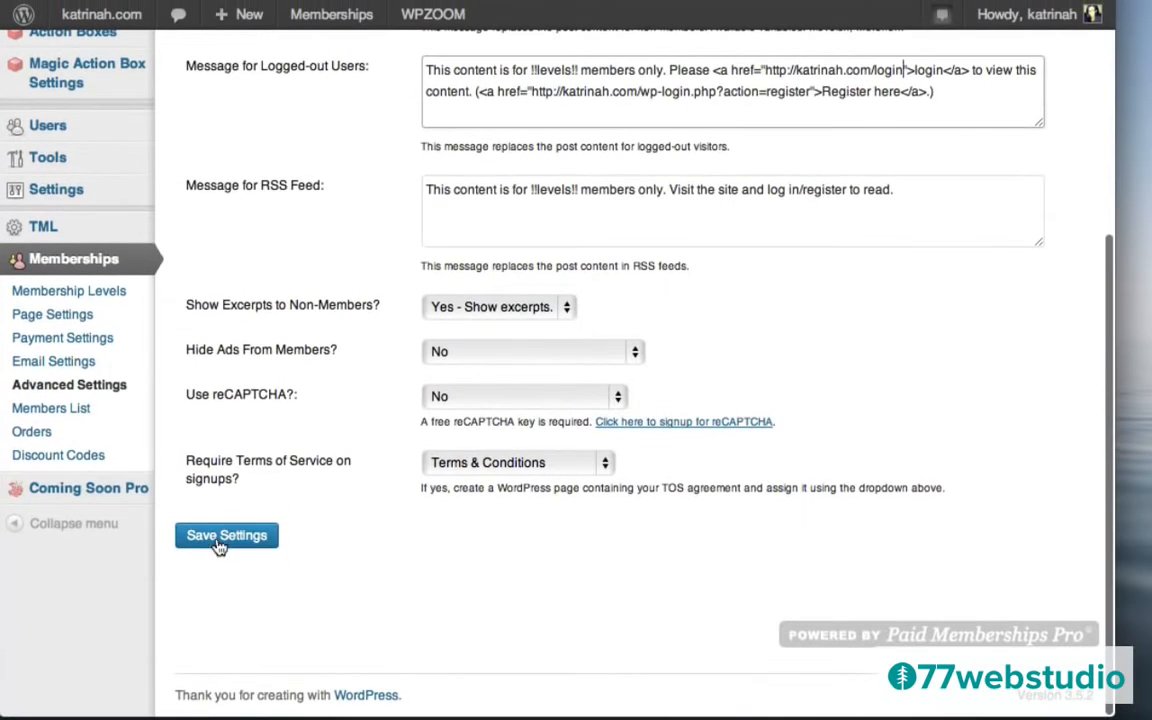
pyautogui.click(220, 540)
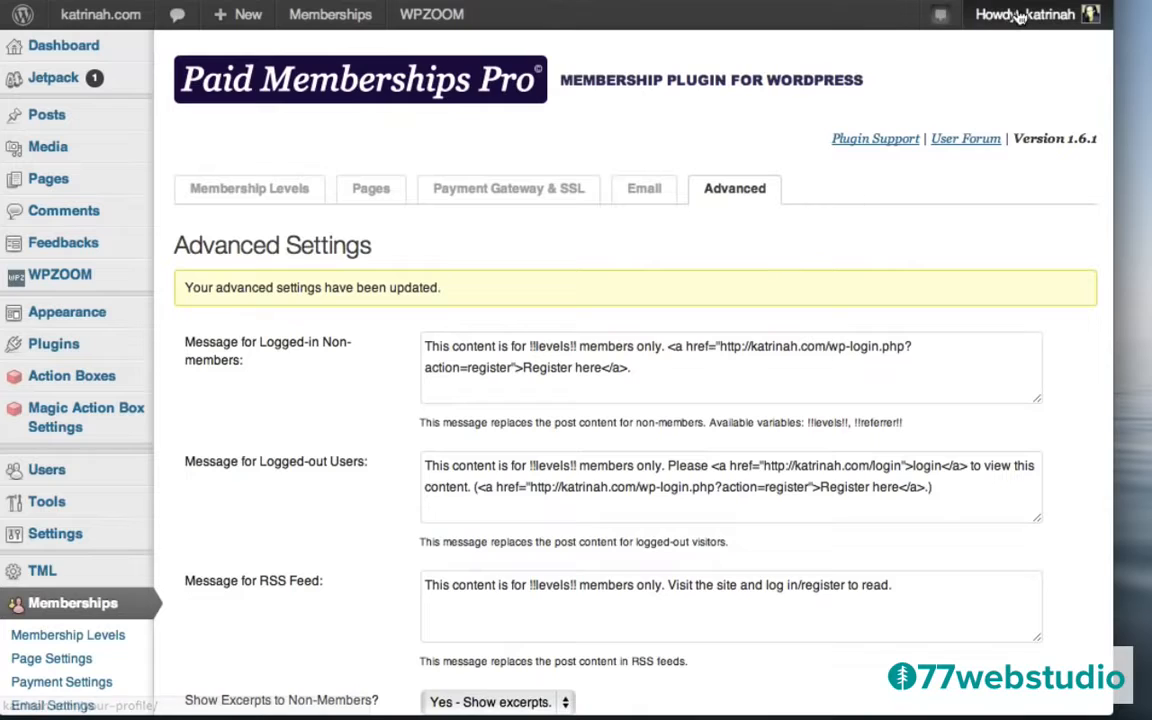
# Log out, follow the home page VIP notice's login link, and sign in on the themed page.
pyautogui.moveTo(1015, 20)
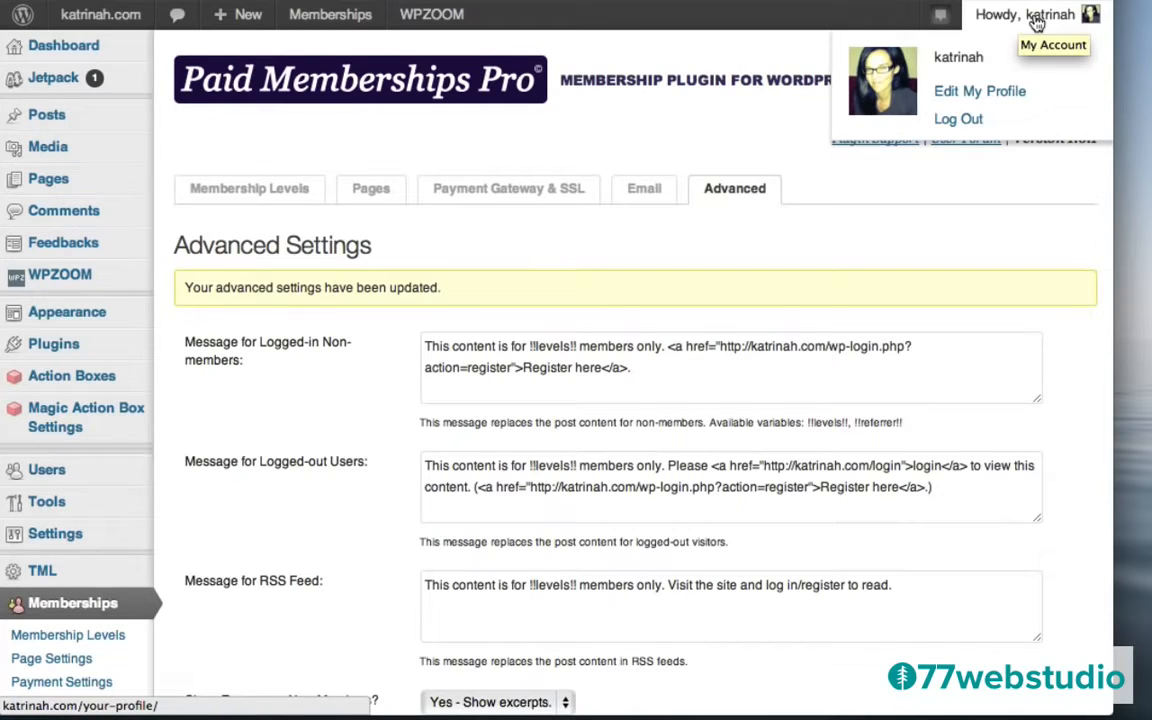
pyautogui.click(958, 120)
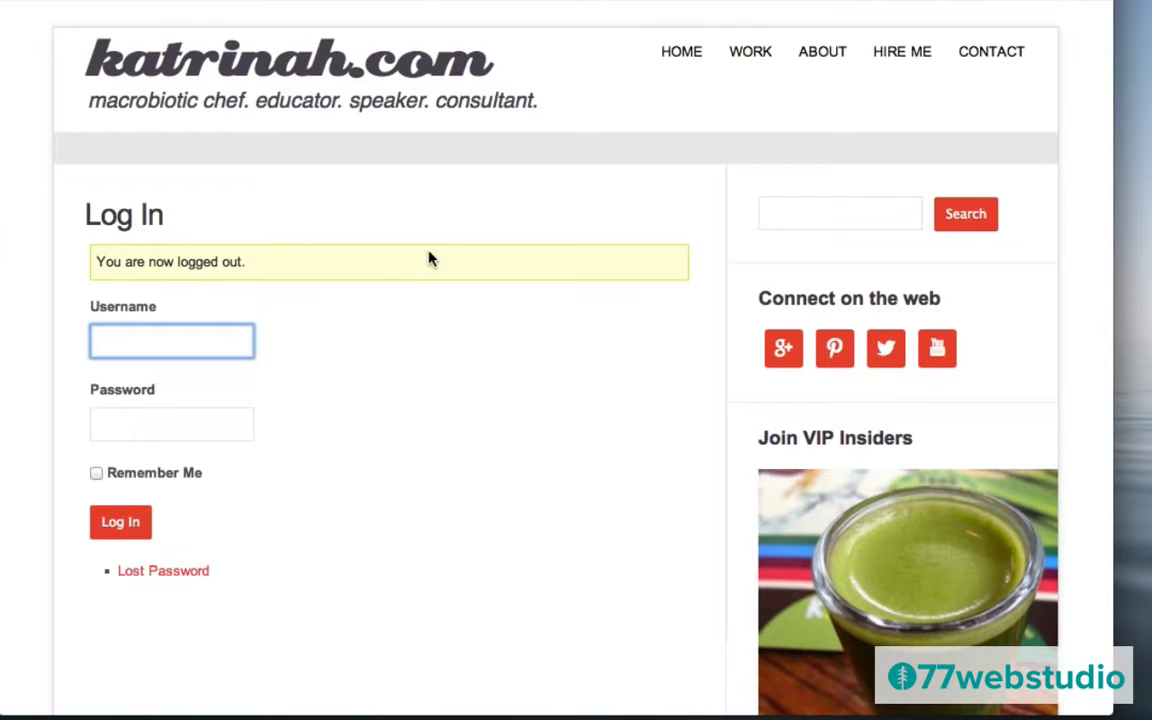
pyautogui.click(246, 65)
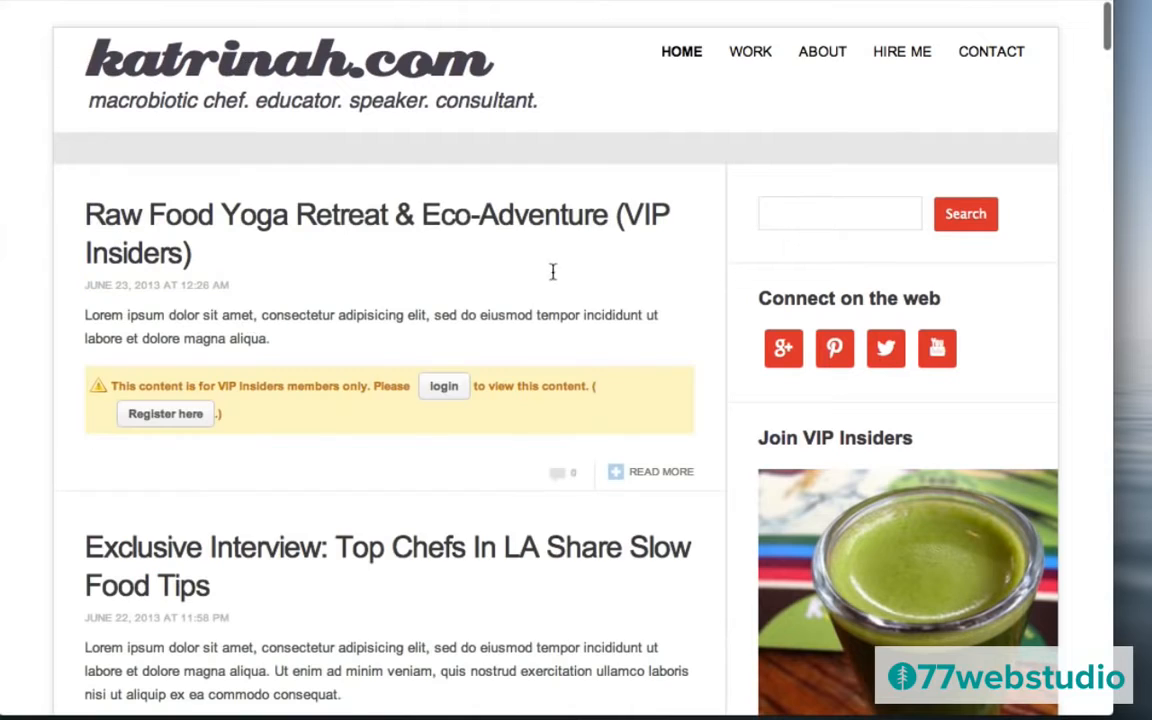
pyautogui.click(444, 390)
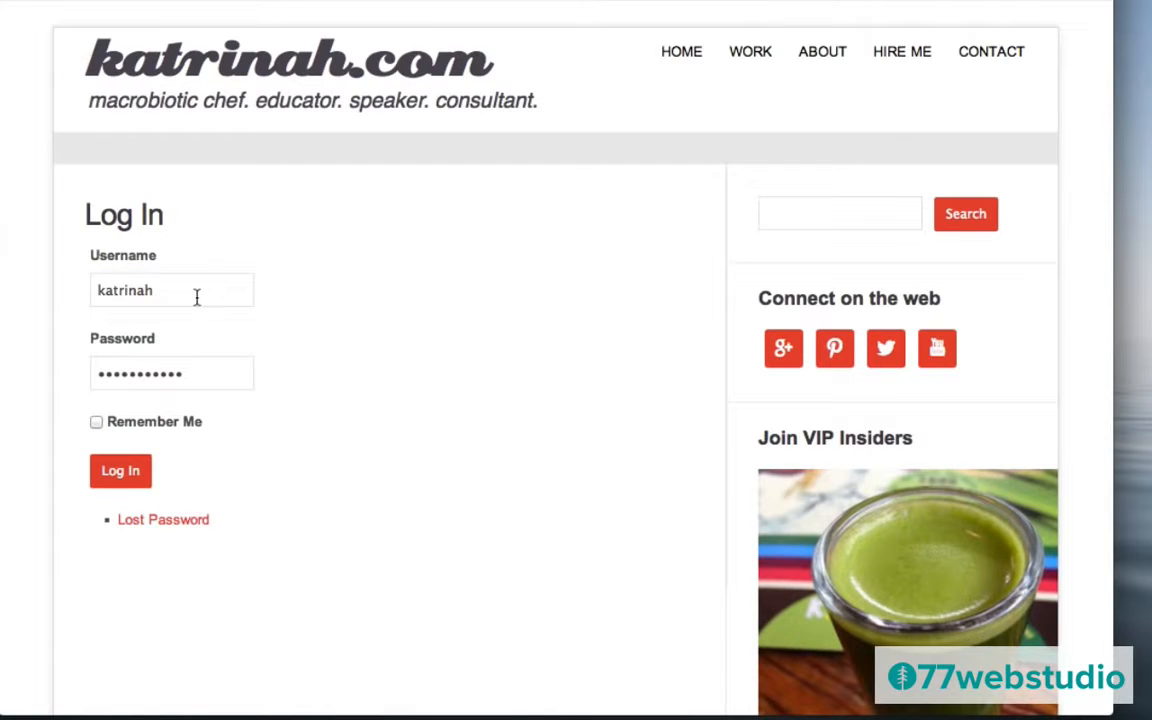
pyautogui.click(122, 472)
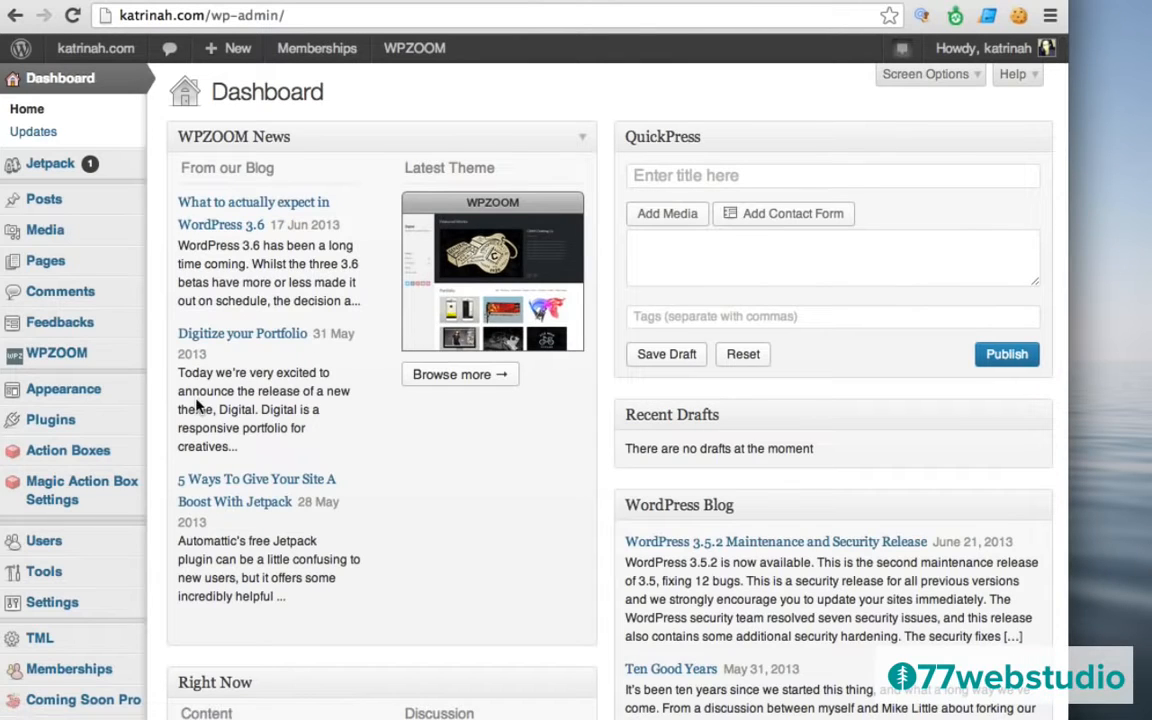
# In Appearance > Menus, add the Log In and Sign Up pages to the menu.
pyautogui.moveTo(31, 393)
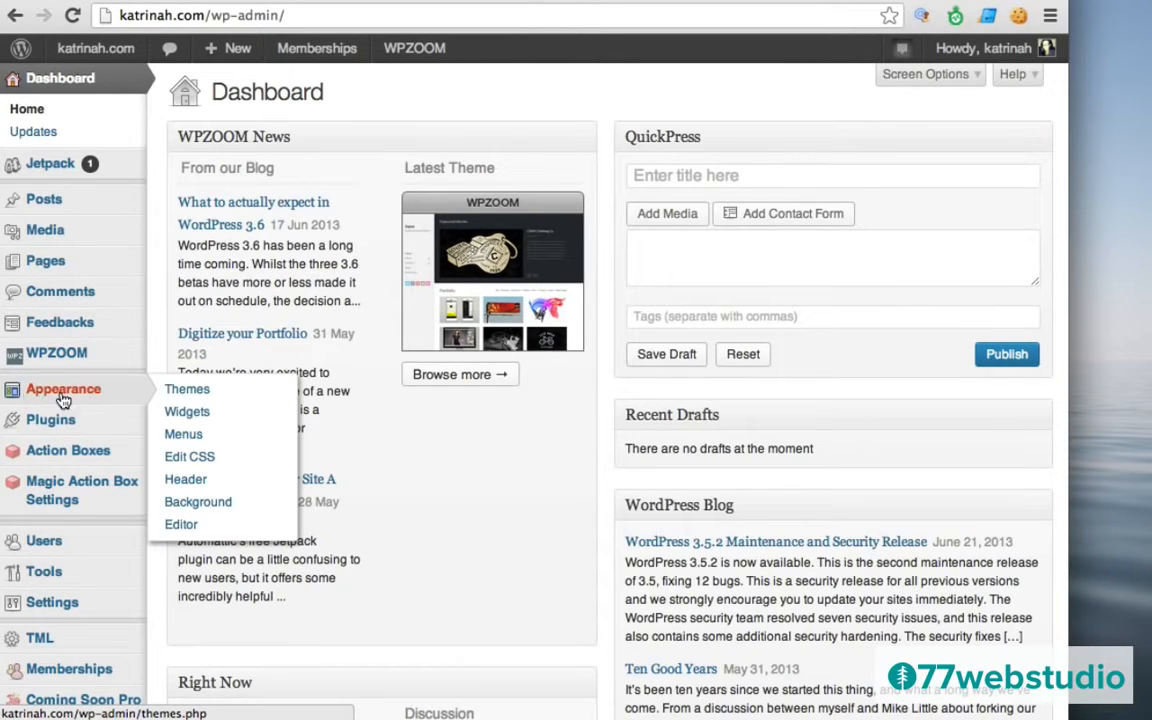
pyautogui.click(182, 436)
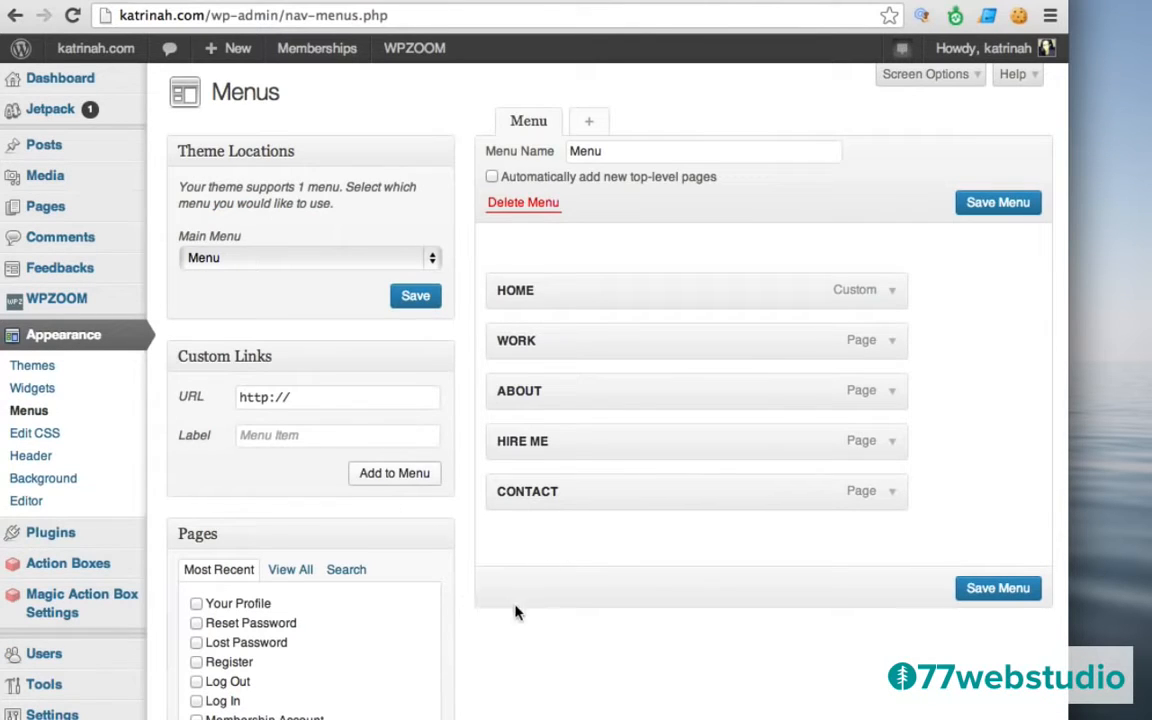
pyautogui.scroll(-2, 496, 650)
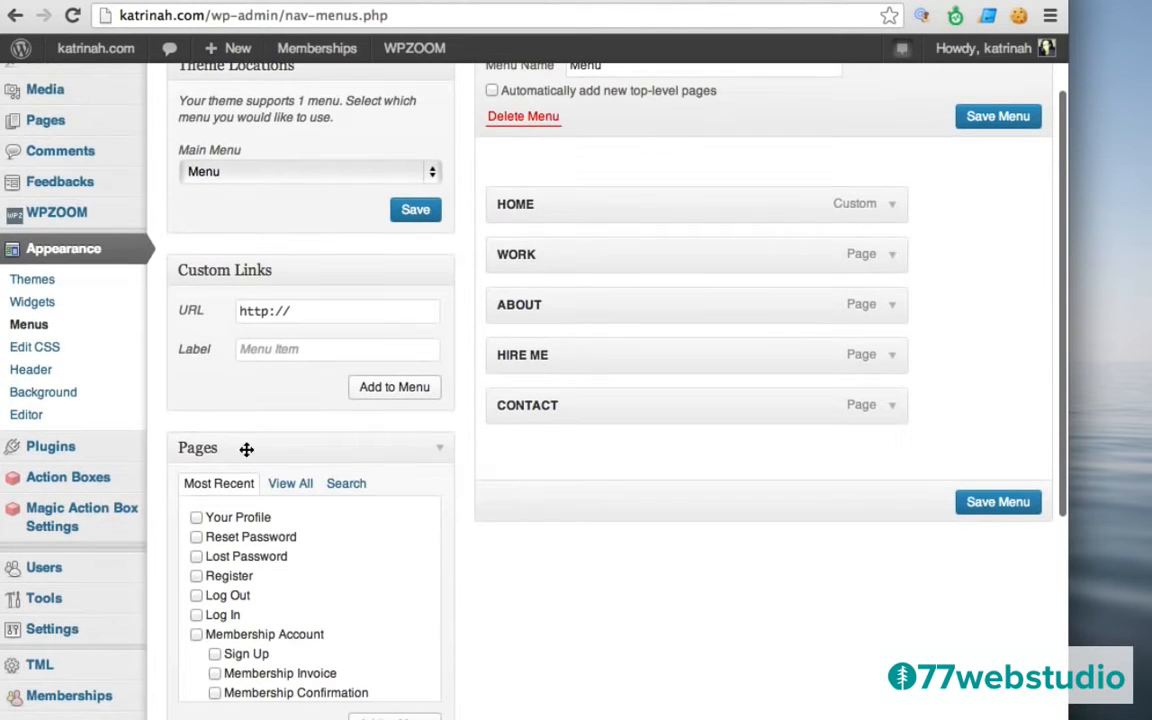
pyautogui.click(196, 615)
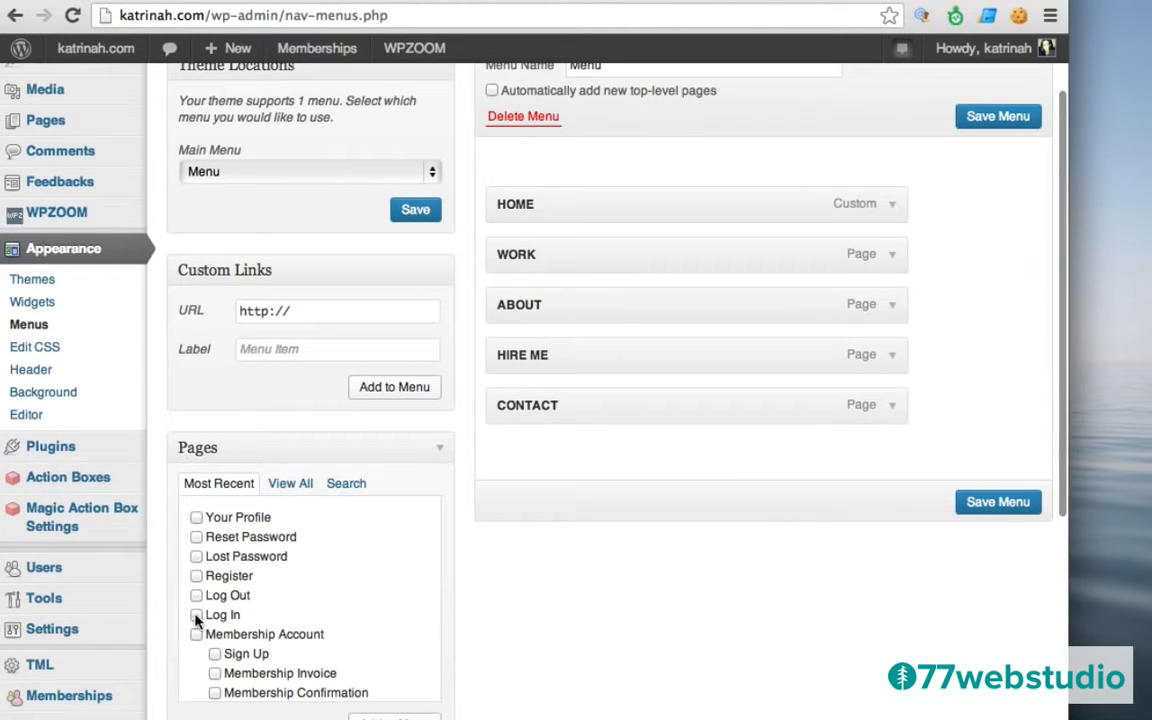
pyautogui.scroll(-4, 538, 602)
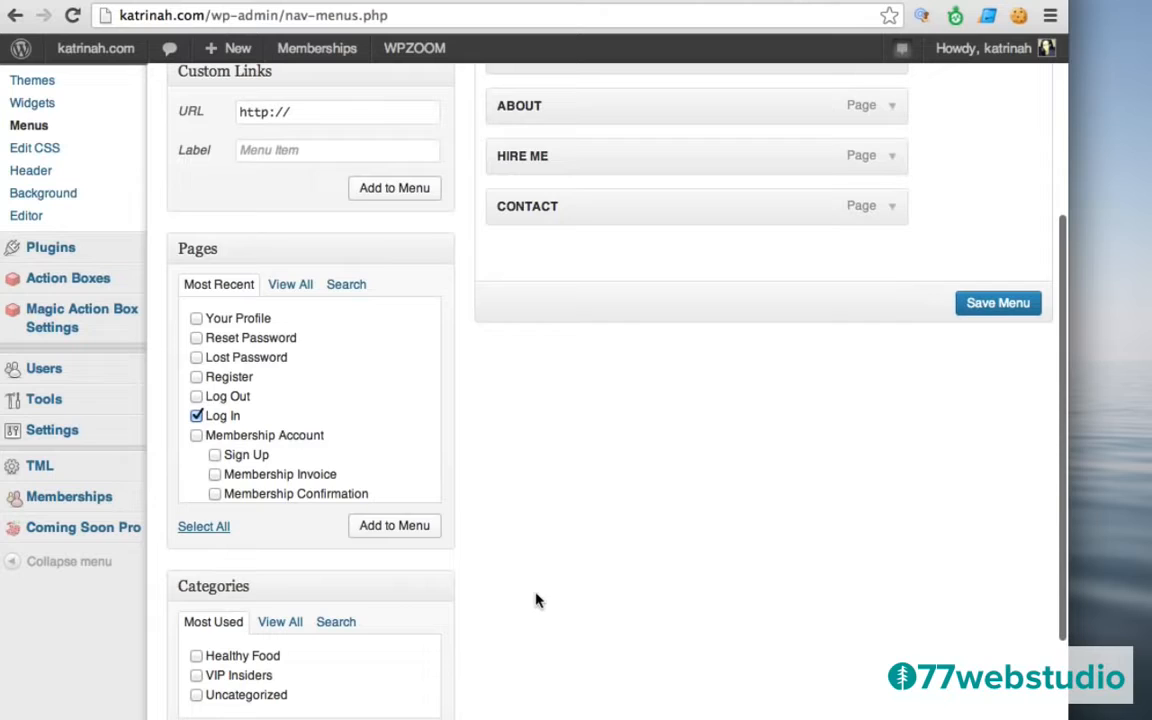
pyautogui.click(403, 535)
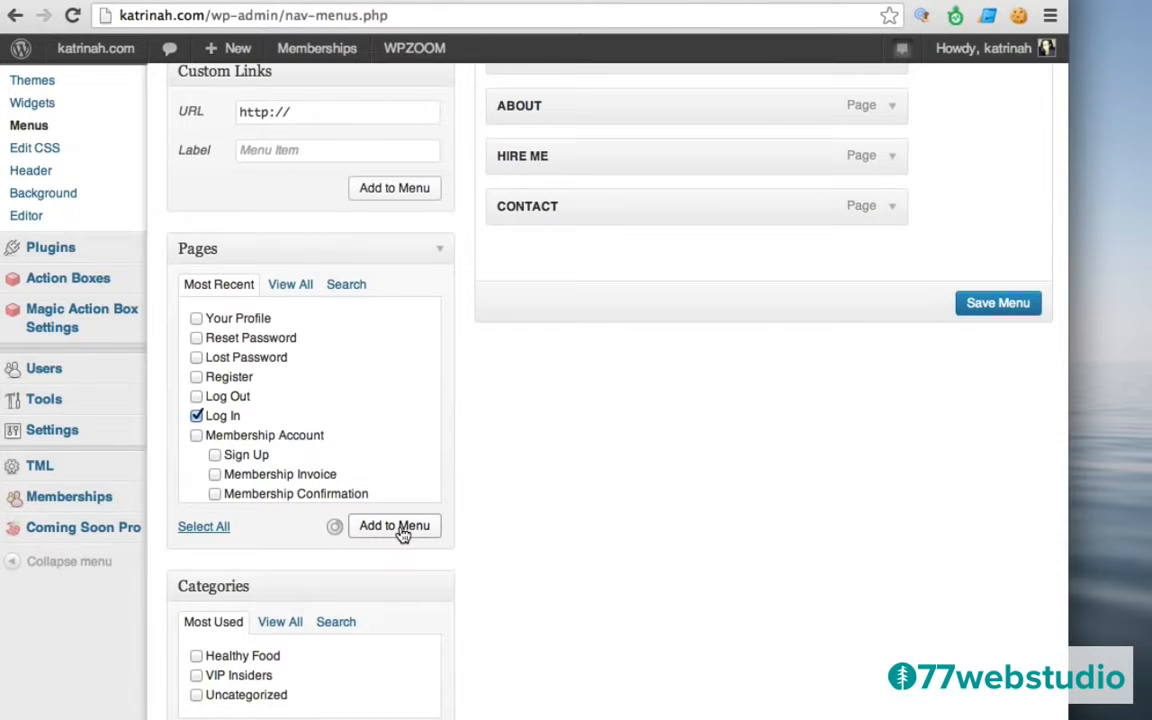
pyautogui.click(215, 454)
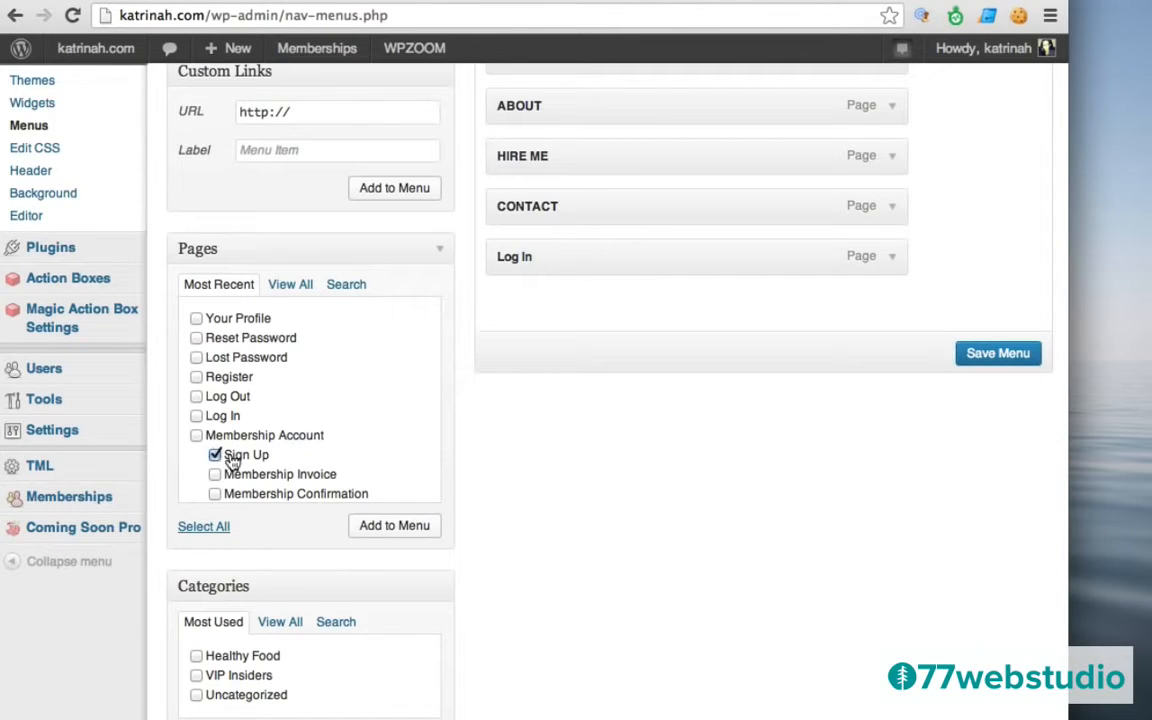
pyautogui.click(395, 526)
pyautogui.scroll(5, 910, 501)
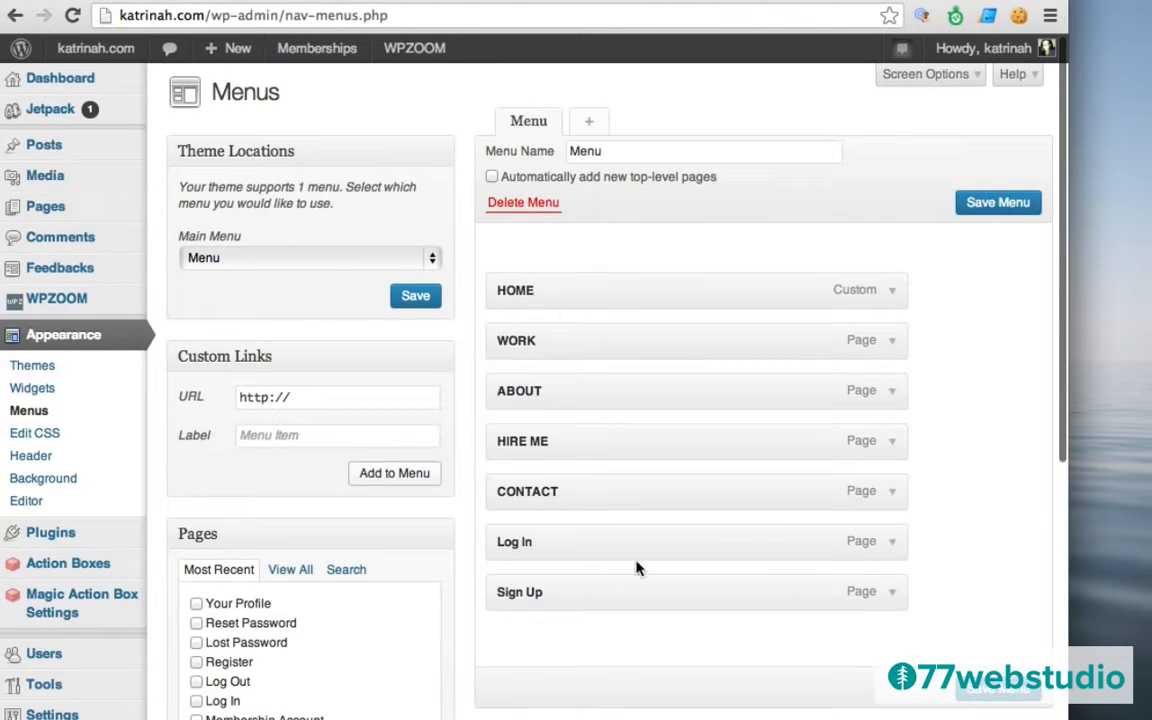
# Relabel the Log In and Sign Up menu items as uppercase LOG IN and SIGN UP.
pyautogui.click(889, 543)
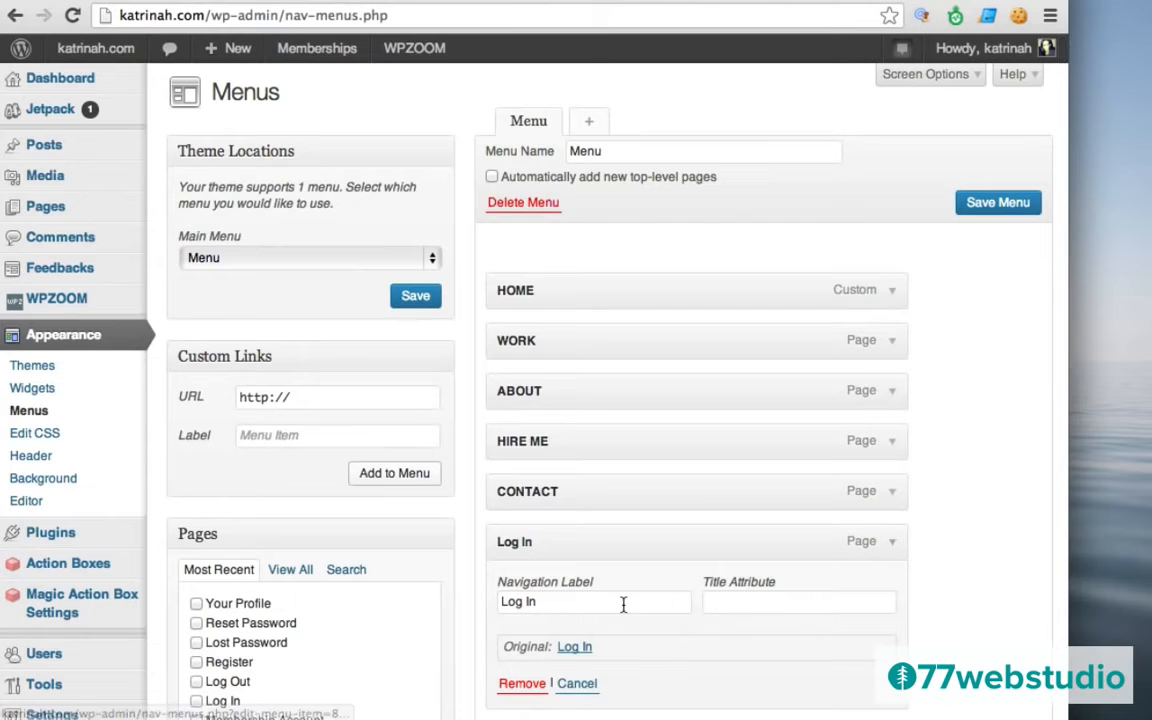
pyautogui.click(887, 545)
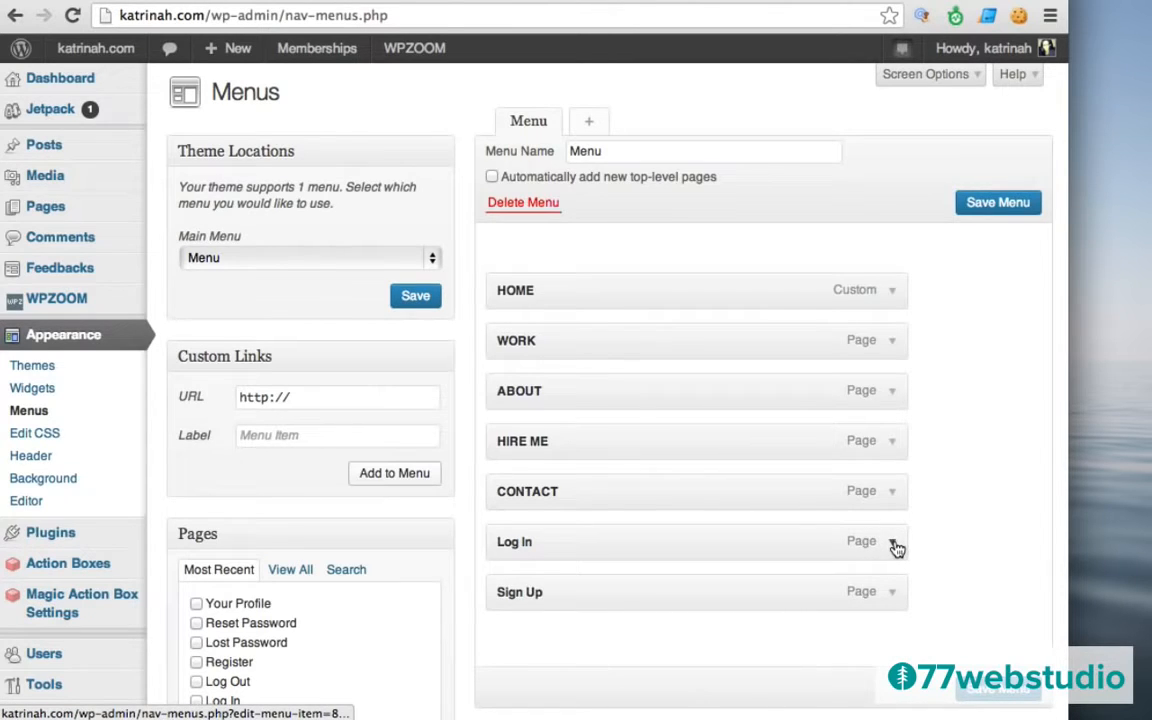
pyautogui.click(893, 545)
pyautogui.tripleClick(565, 603)
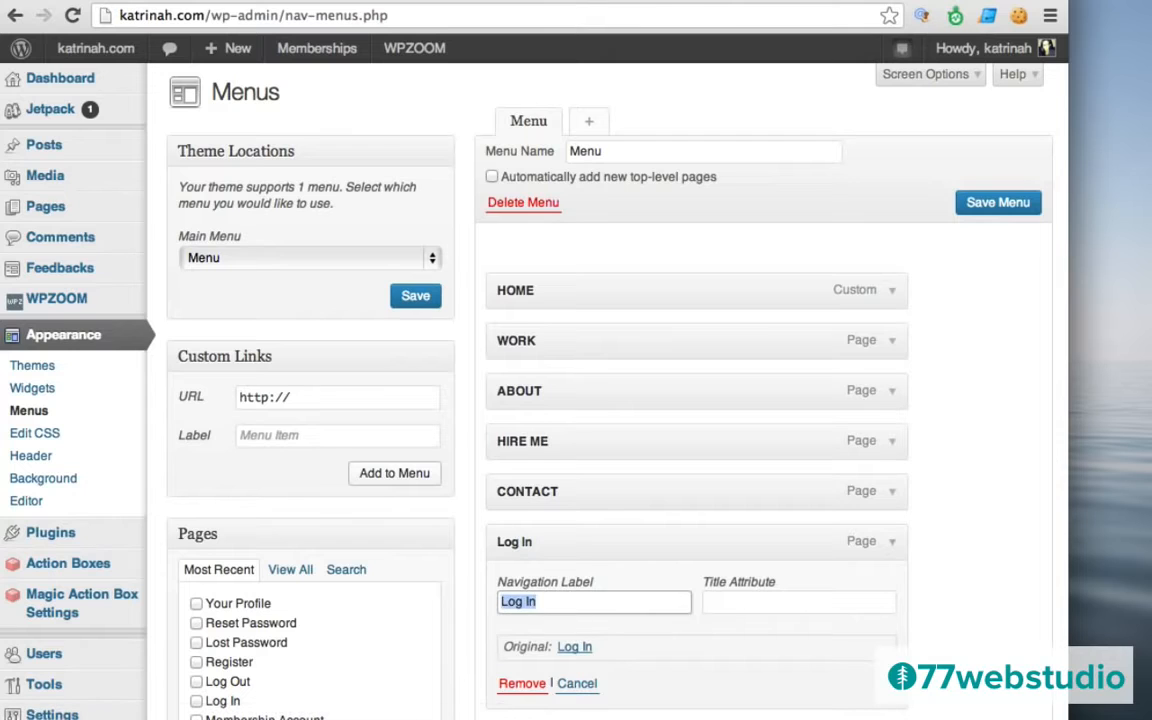
pyautogui.write('LOG')
pyautogui.scroll(-3, 1011, 586)
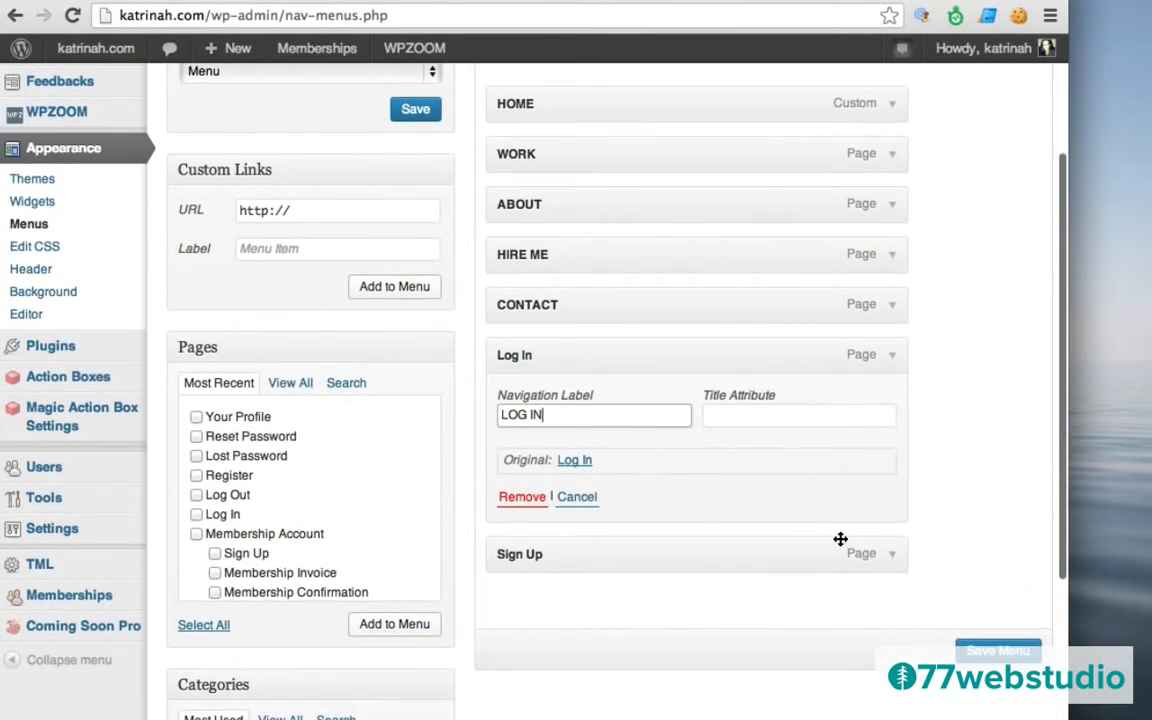
pyautogui.click(894, 556)
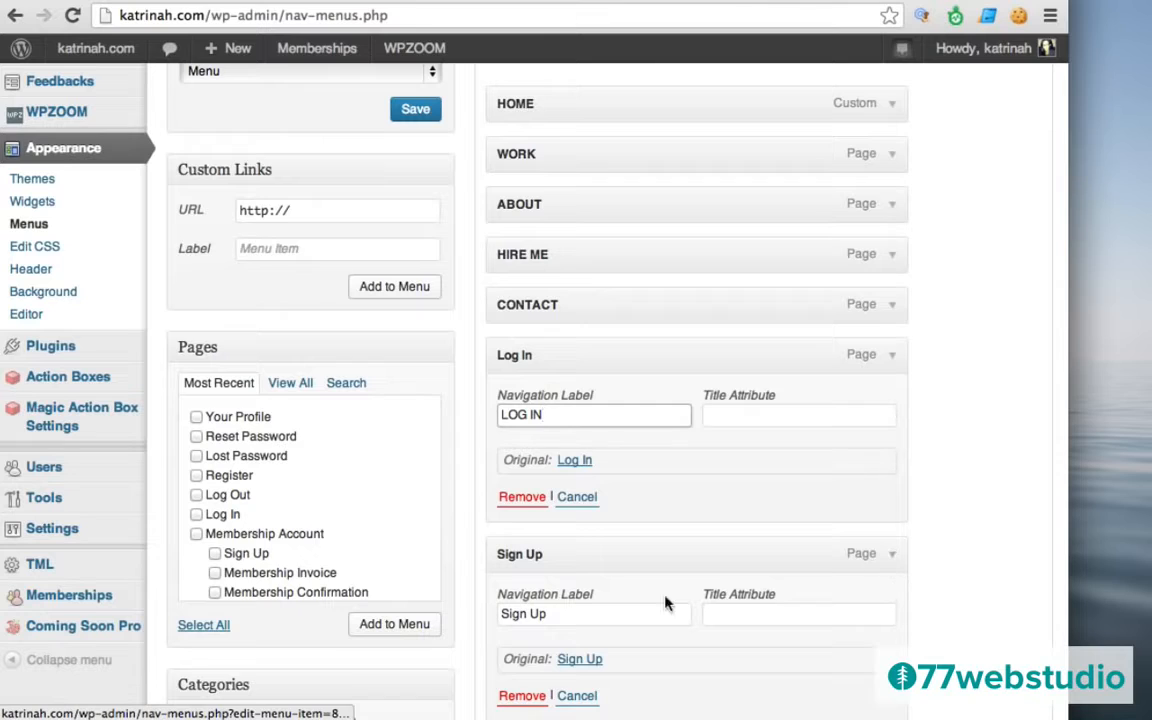
pyautogui.tripleClick(602, 614)
pyautogui.write('SIGN UP')
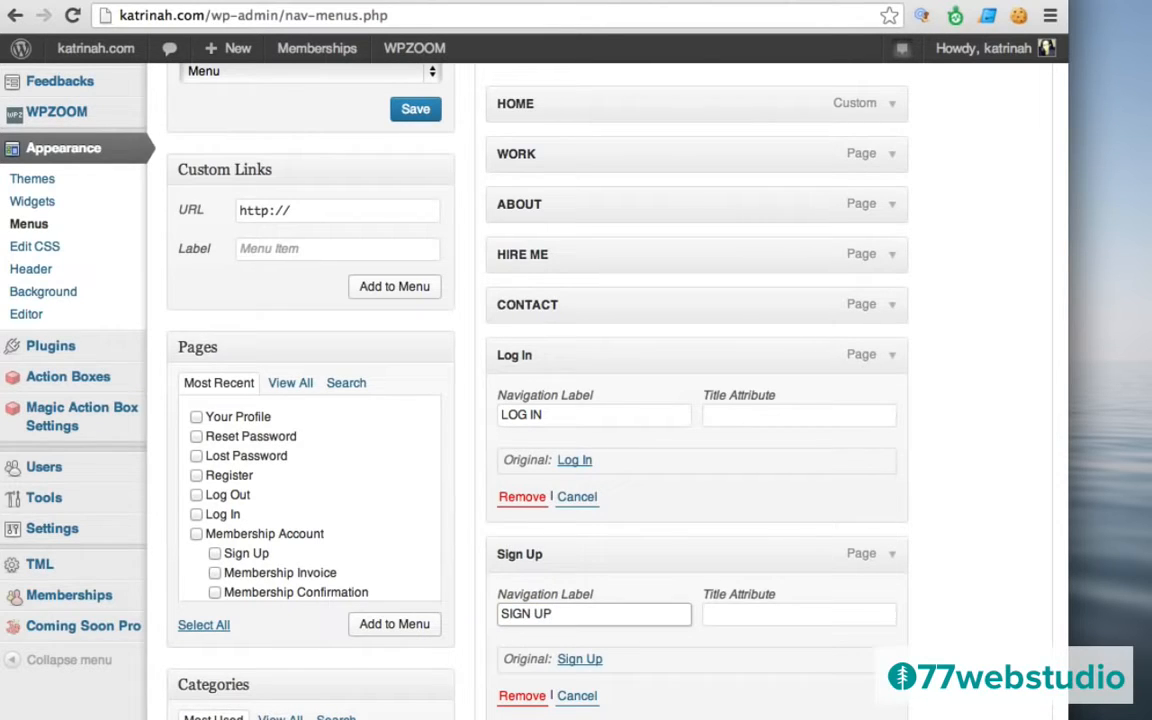
pyautogui.scroll(-5, 980, 536)
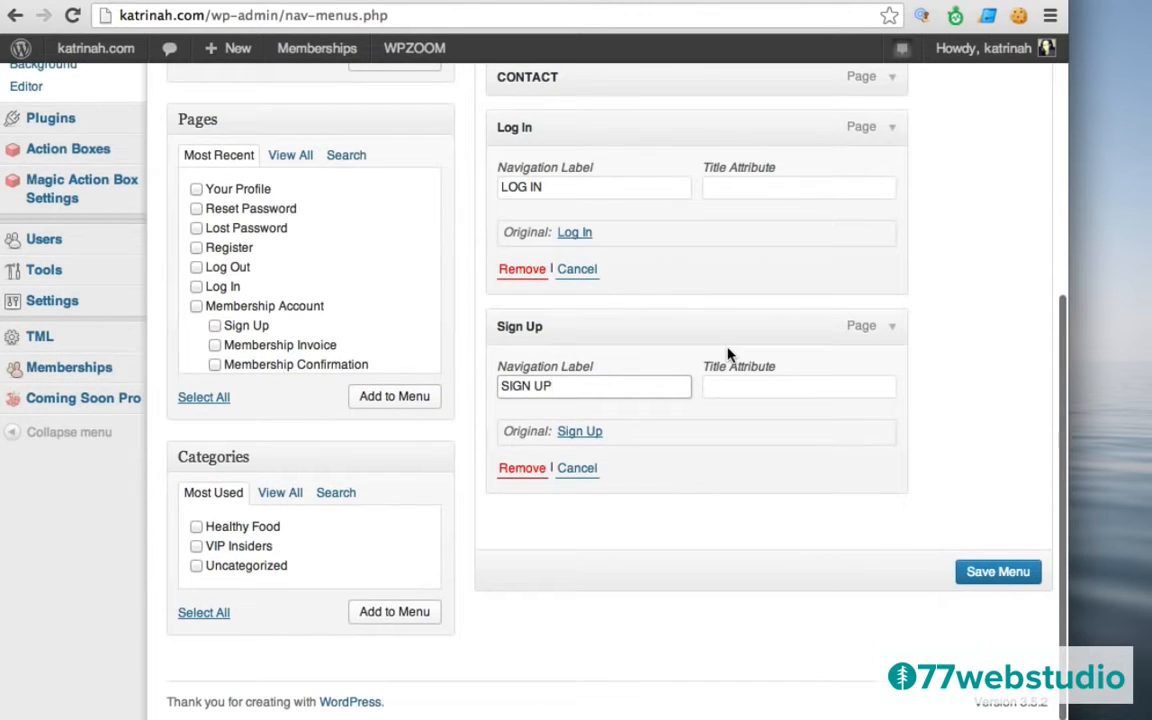
# Move SIGN UP ahead of LOG IN and save the menu.
pyautogui.moveTo(557, 327); pyautogui.dragTo(540, 129)
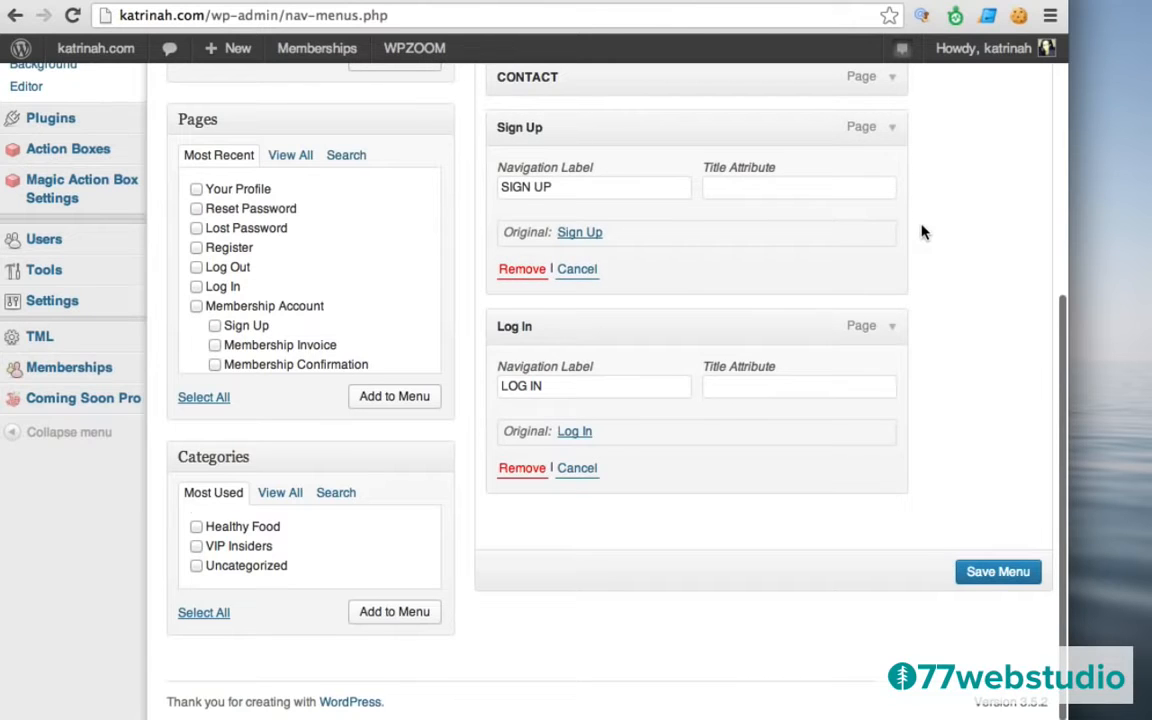
pyautogui.scroll(5, 922, 232)
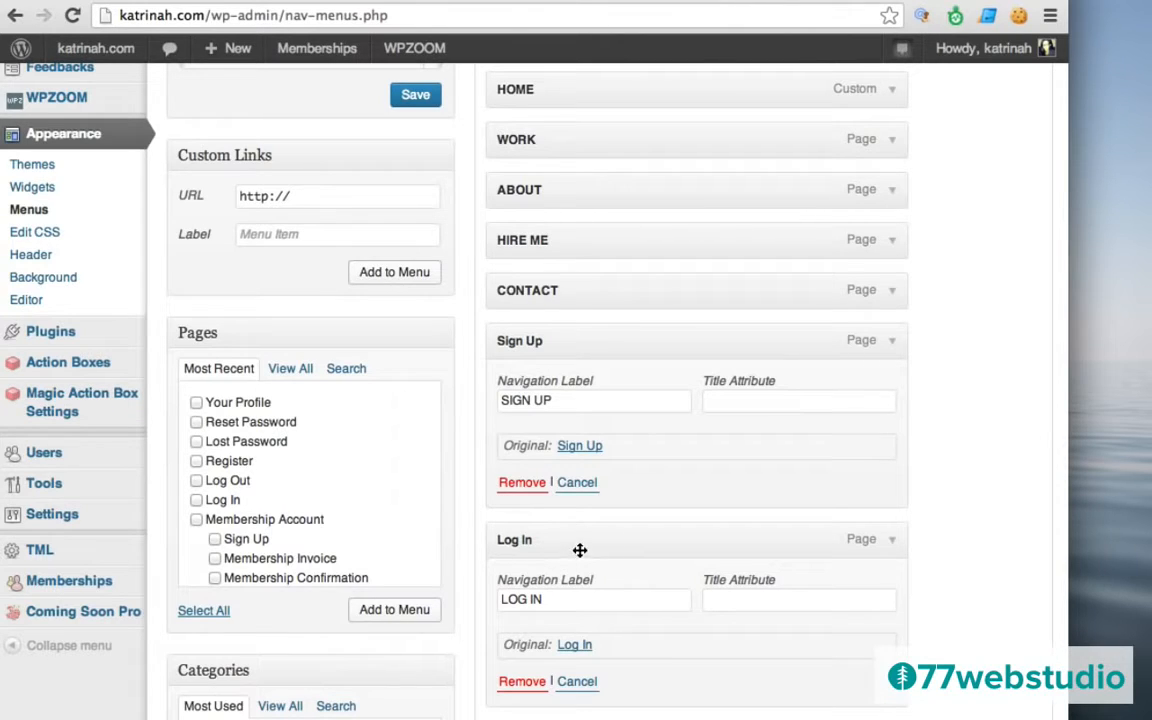
pyautogui.scroll(-4, 1000, 380)
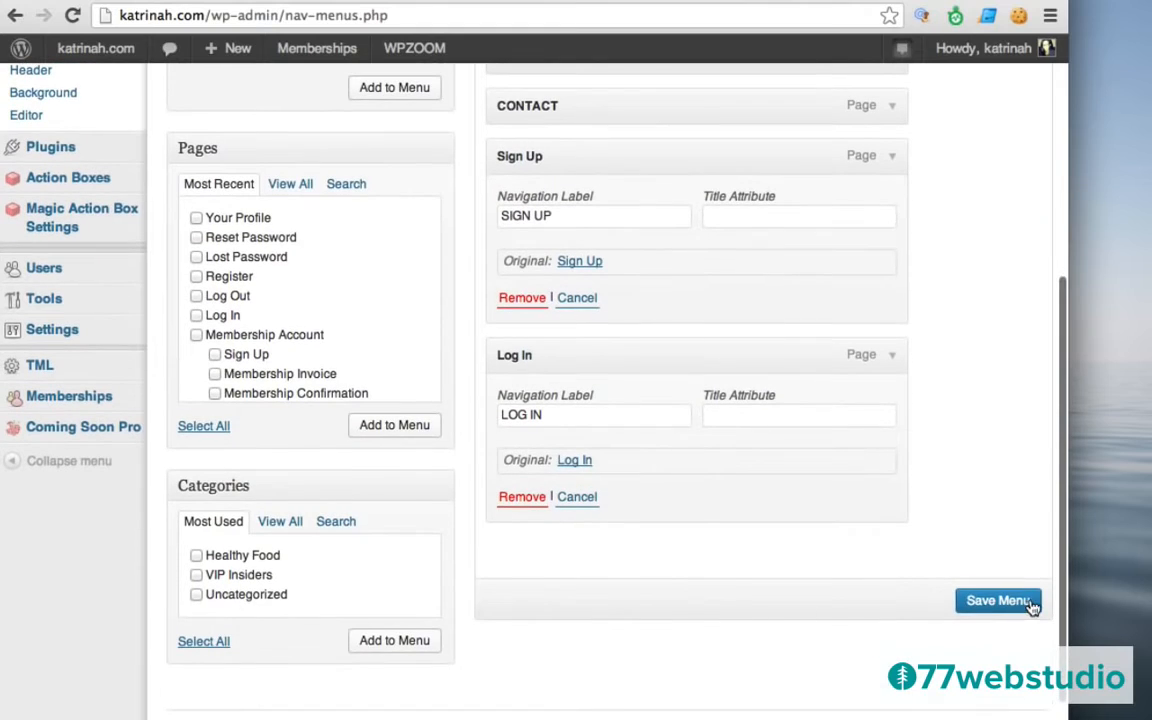
pyautogui.click(988, 601)
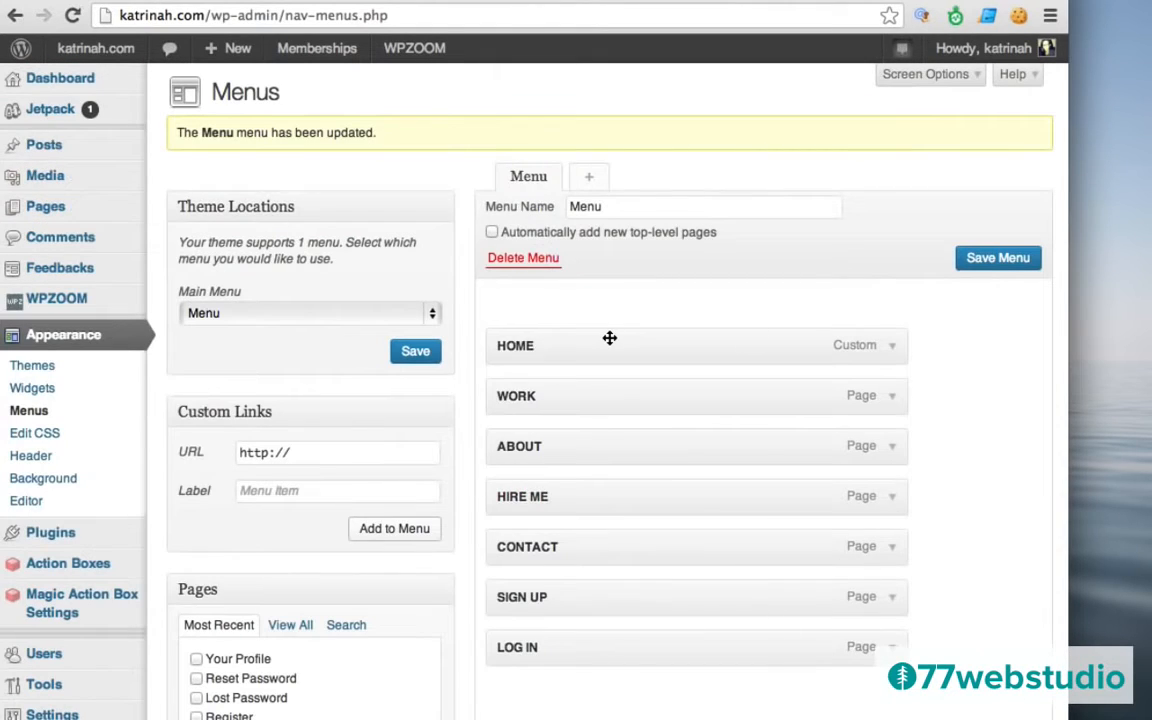
# Visit the live katrinah.com homepage in a narrower browser window and open Chrome's Tools menu.
pyautogui.moveTo(85, 48)
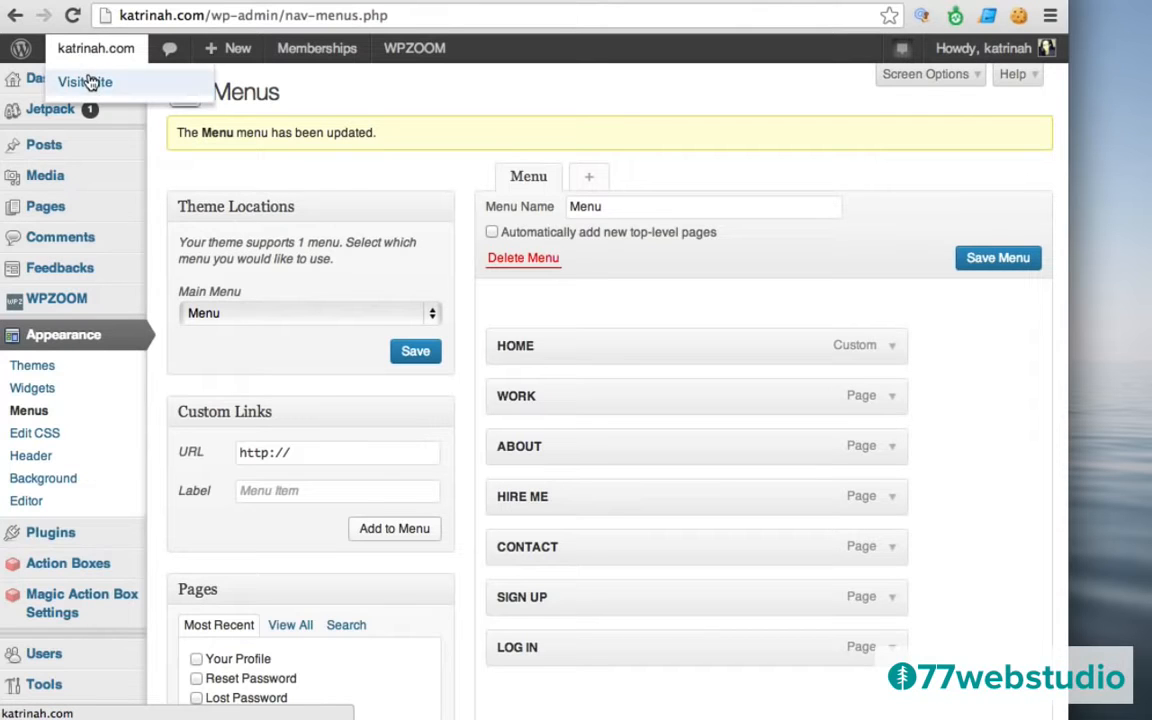
pyautogui.click(86, 82)
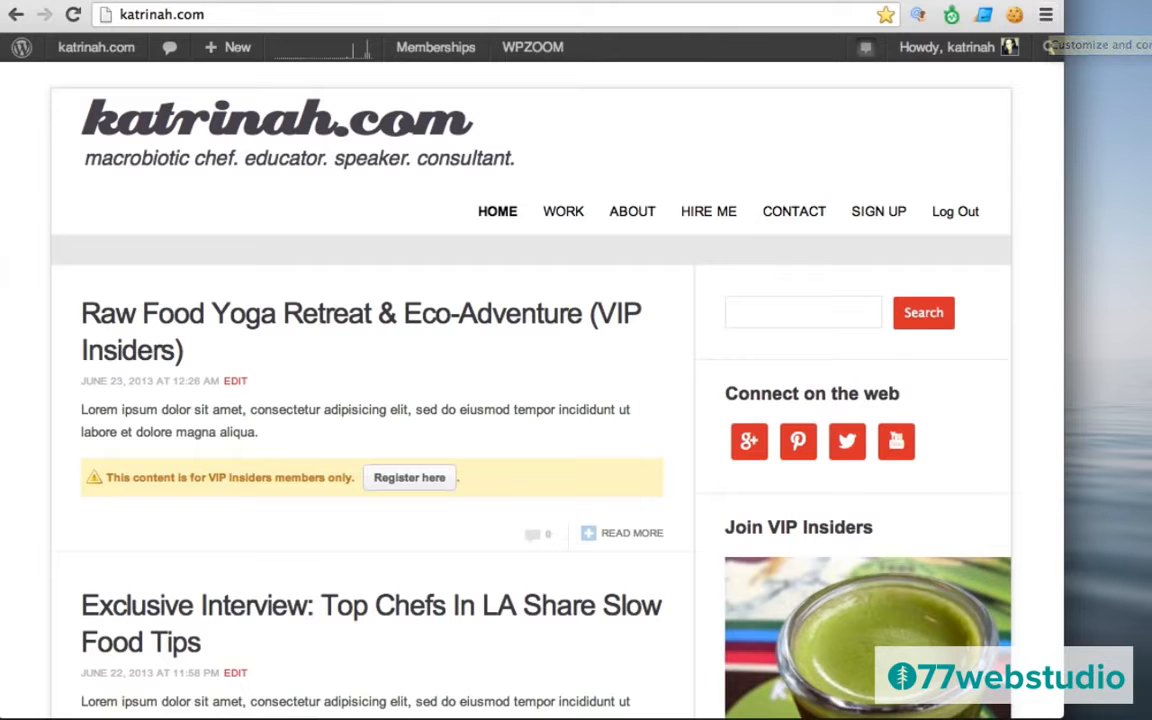
pyautogui.moveTo(1058, 712); pyautogui.dragTo(959, 712)
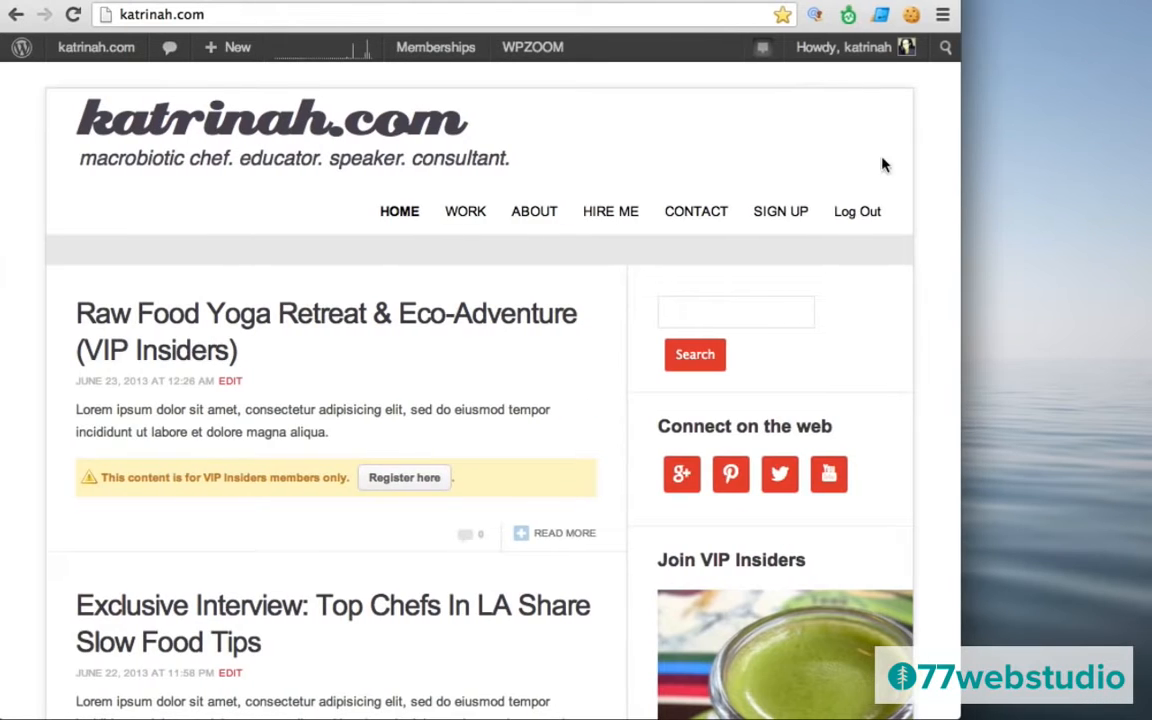
pyautogui.click(943, 16)
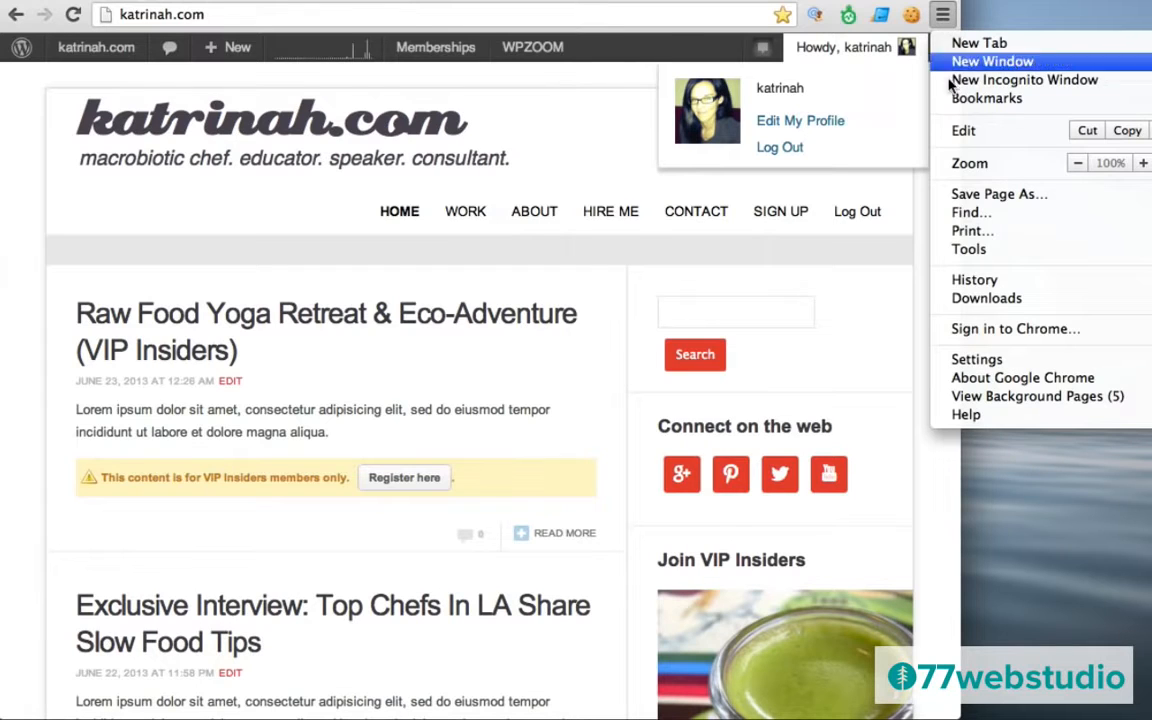
pyautogui.moveTo(968, 250)
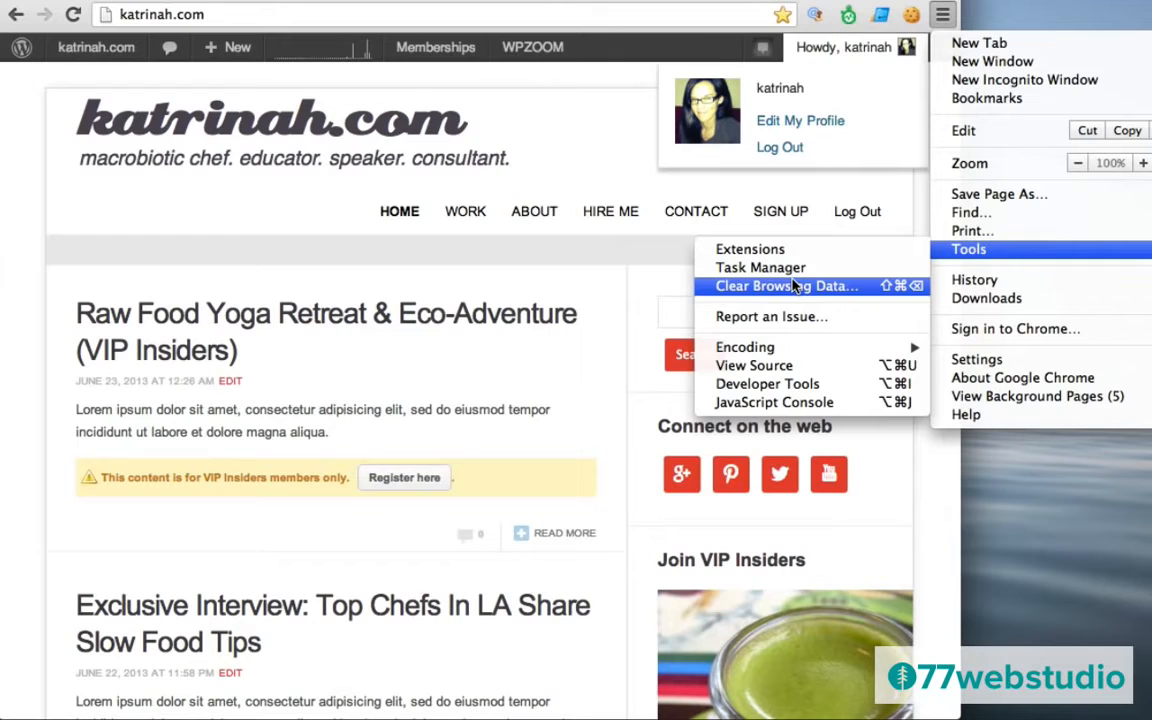
# Open Chrome Developer Tools and drag its window down so the site header is visible.
pyautogui.click(760, 384)
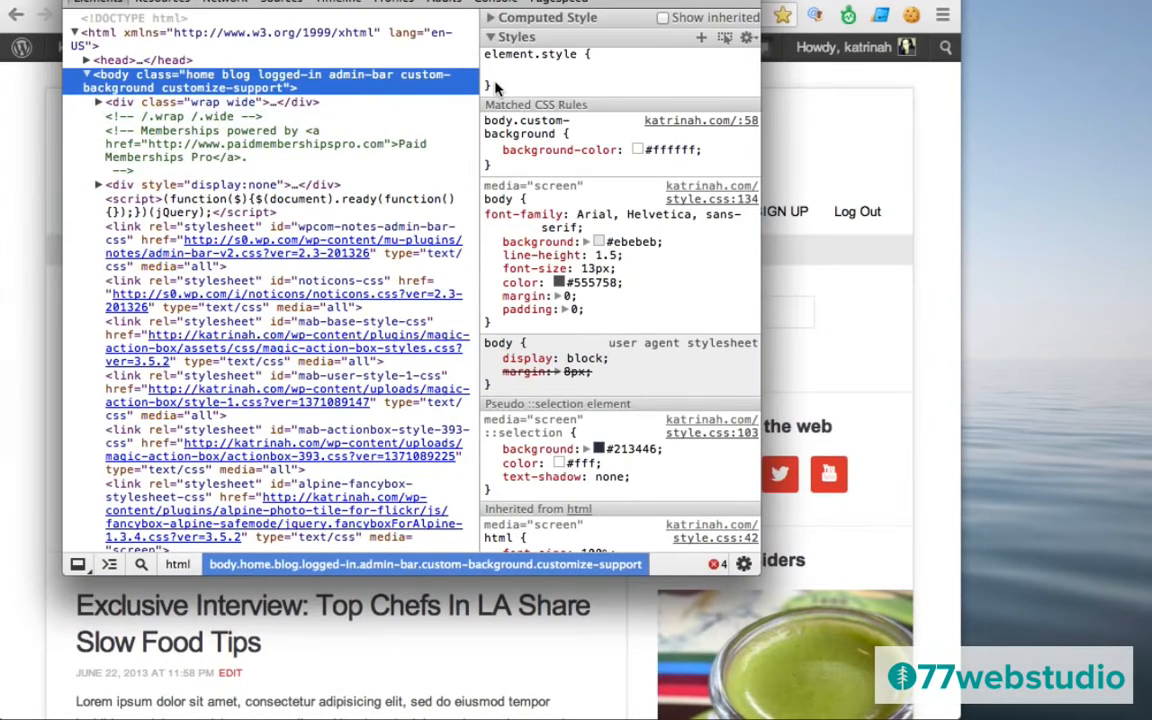
pyautogui.moveTo(514, 1); pyautogui.dragTo(537, 76)
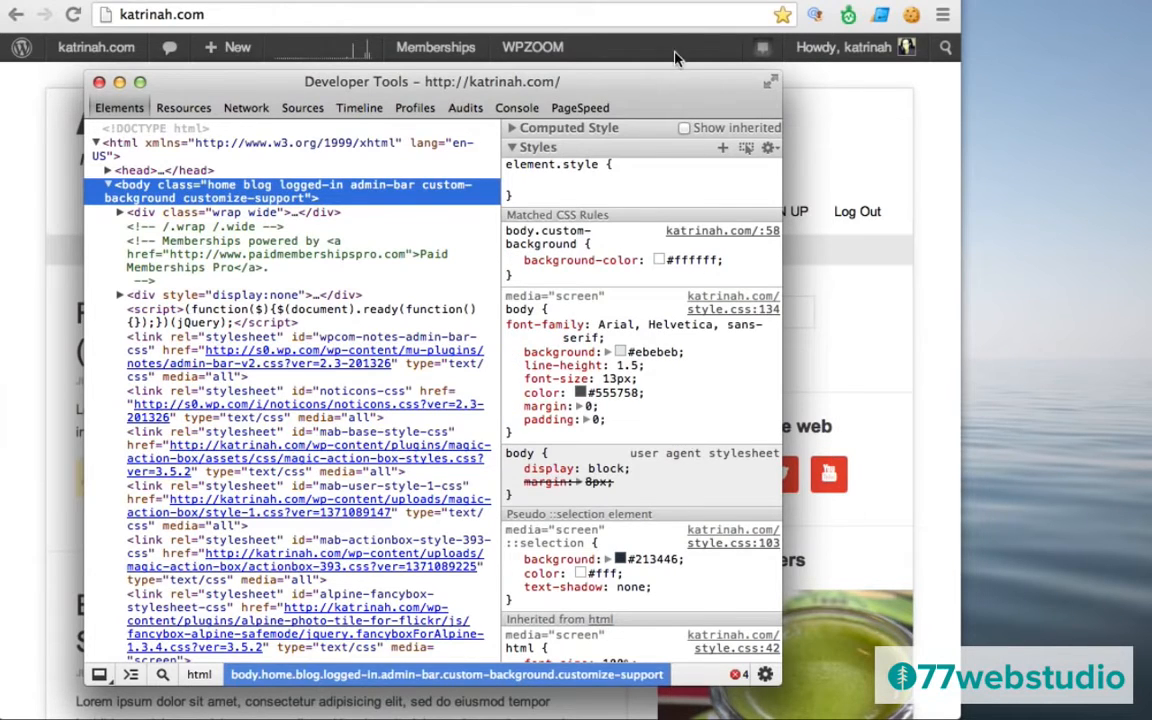
pyautogui.moveTo(660, 89); pyautogui.dragTo(690, 267)
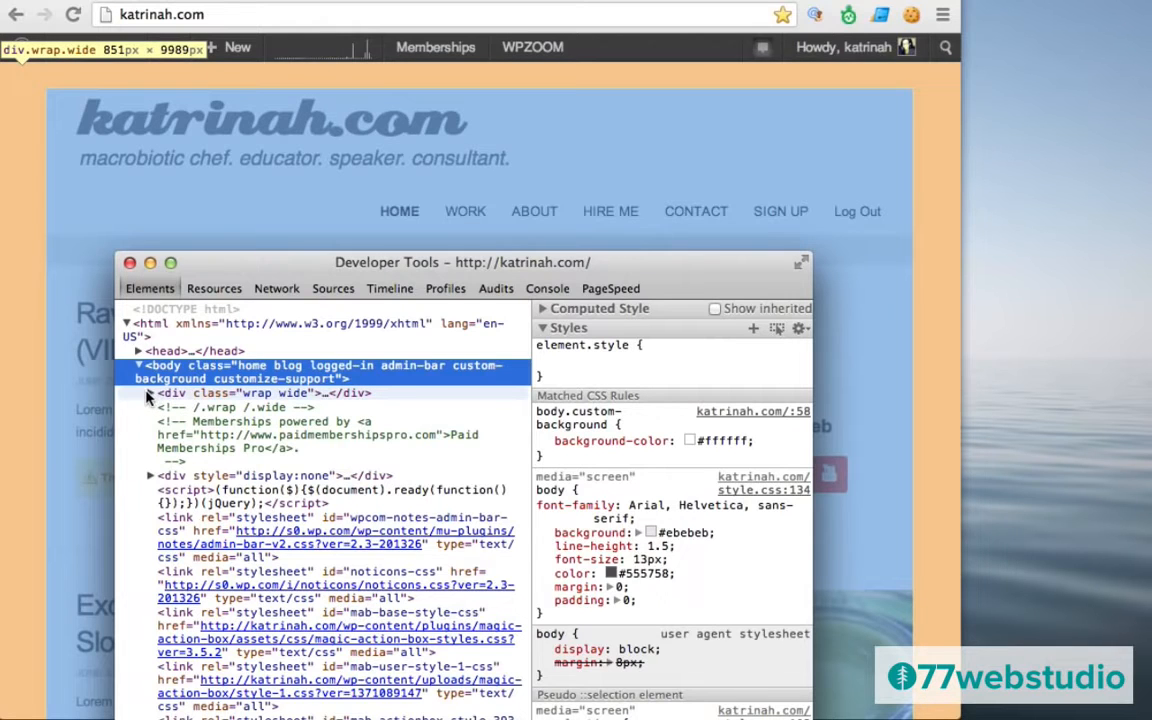
# Expand wrap, header, navbar and mainmenu in the element tree and select the Log Out link.
pyautogui.click(150, 397)
pyautogui.click(151, 395)
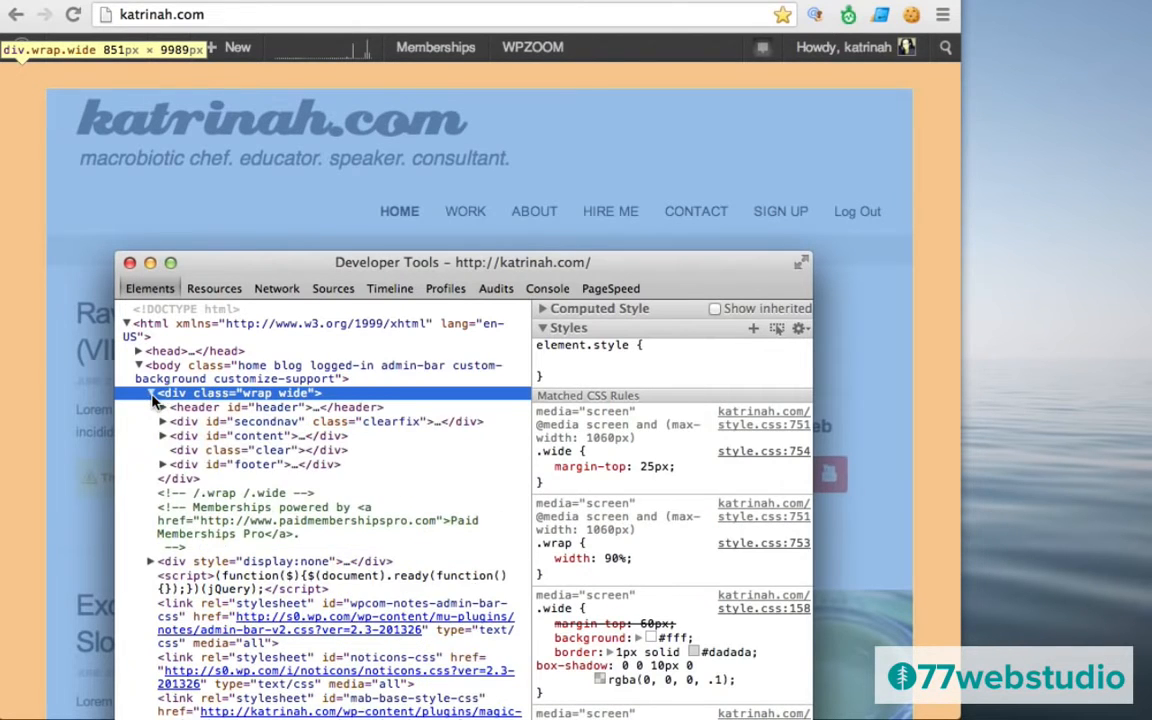
pyautogui.click(176, 409)
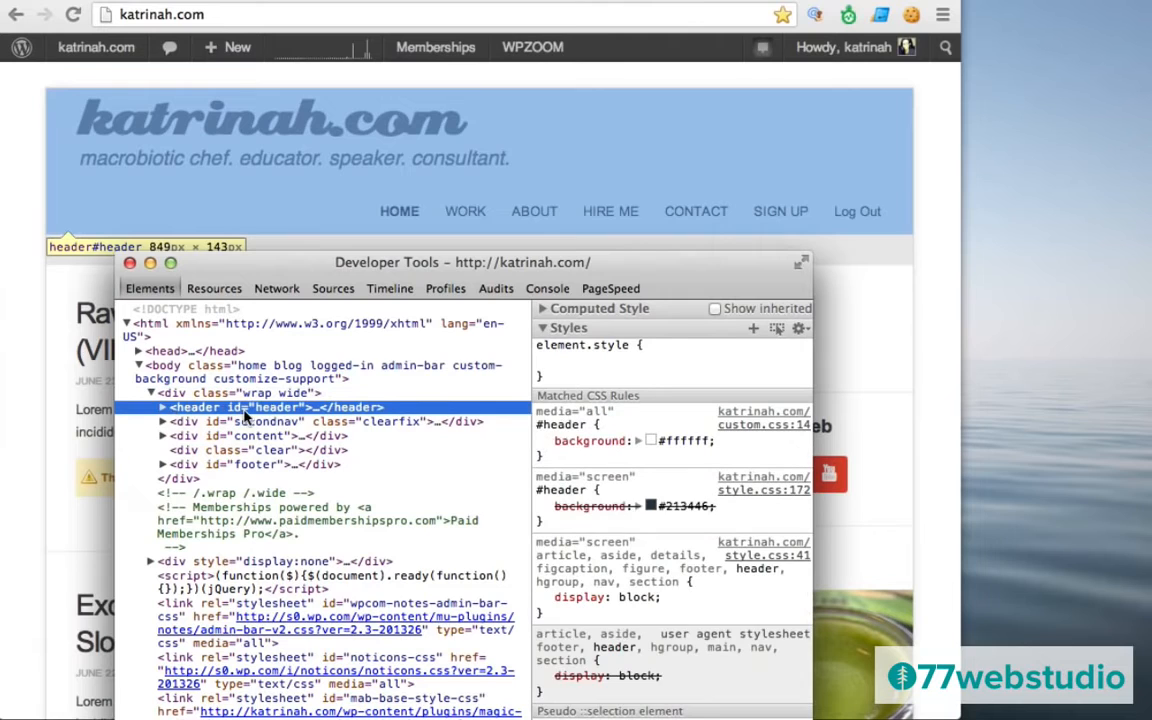
pyautogui.click(162, 409)
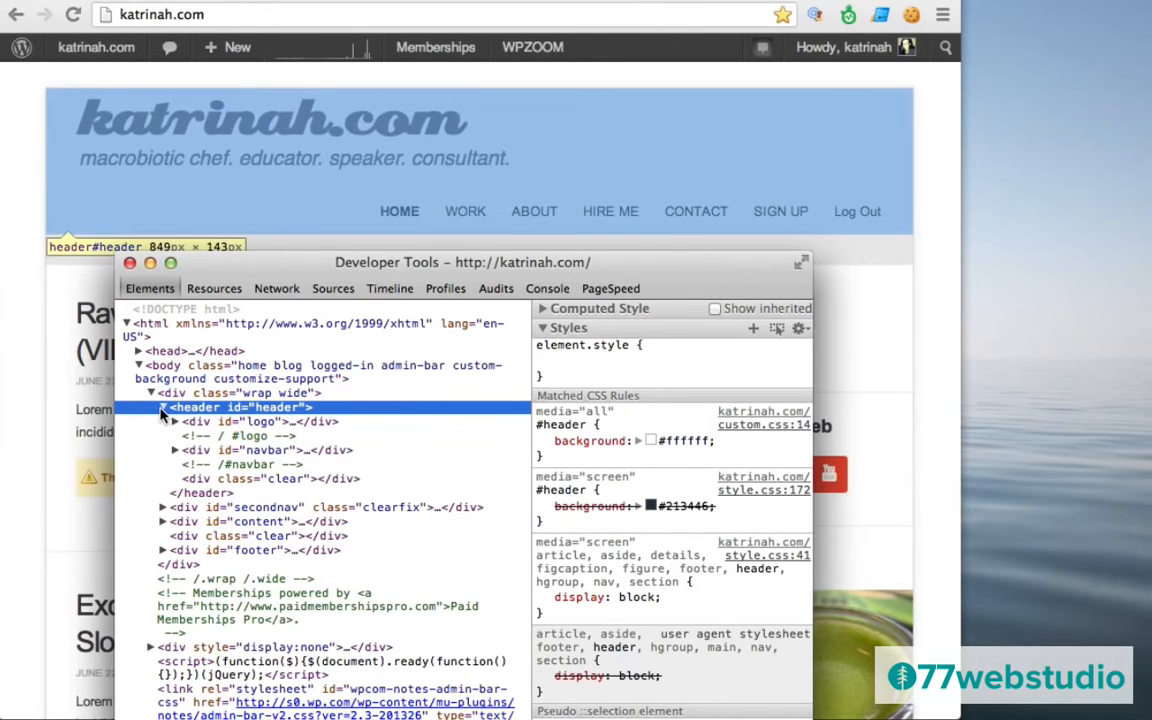
pyautogui.click(199, 452)
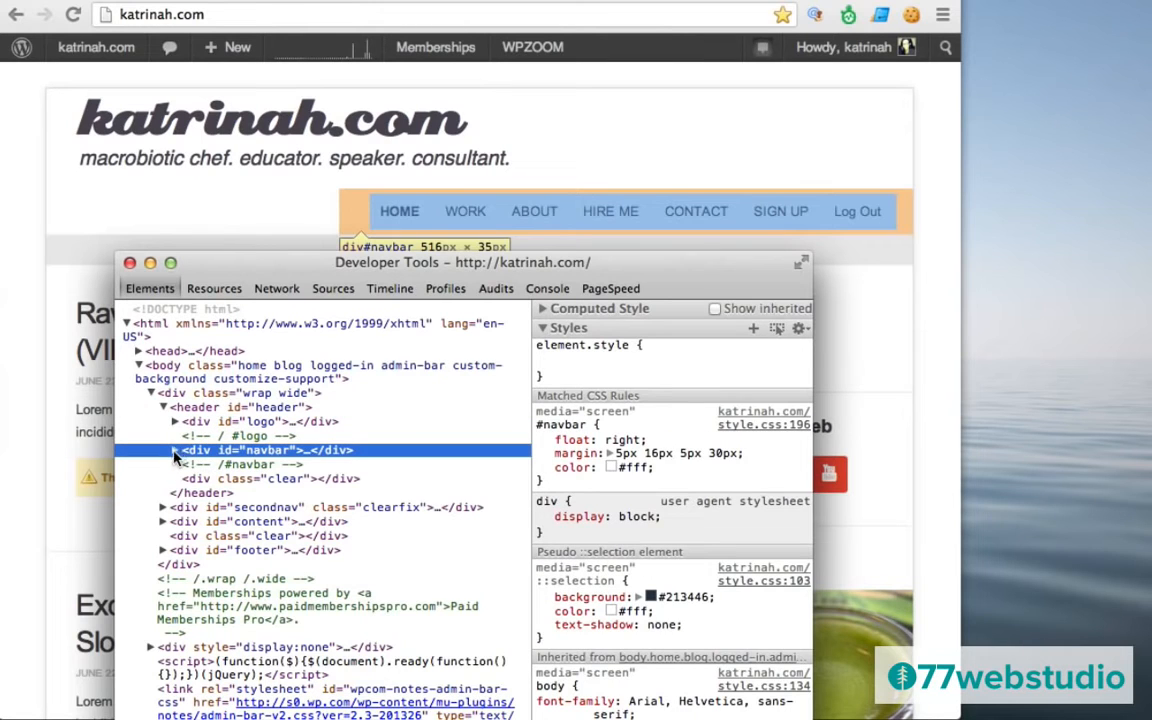
pyautogui.click(175, 452)
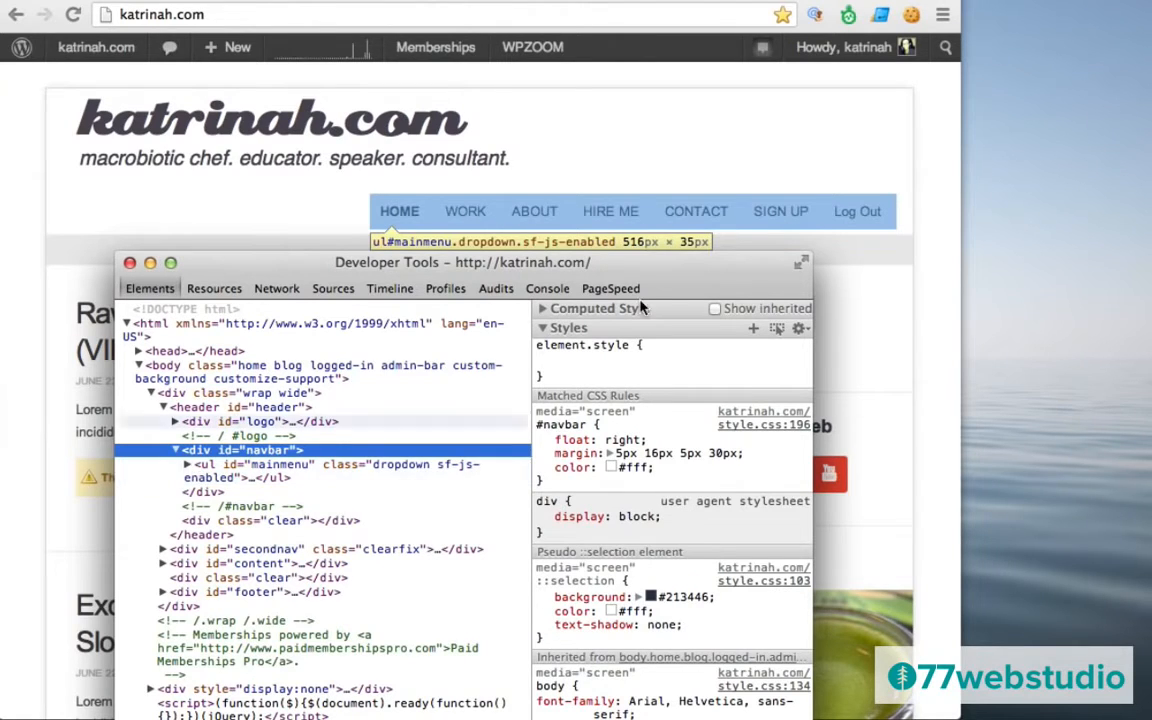
pyautogui.click(208, 468)
pyautogui.click(187, 464)
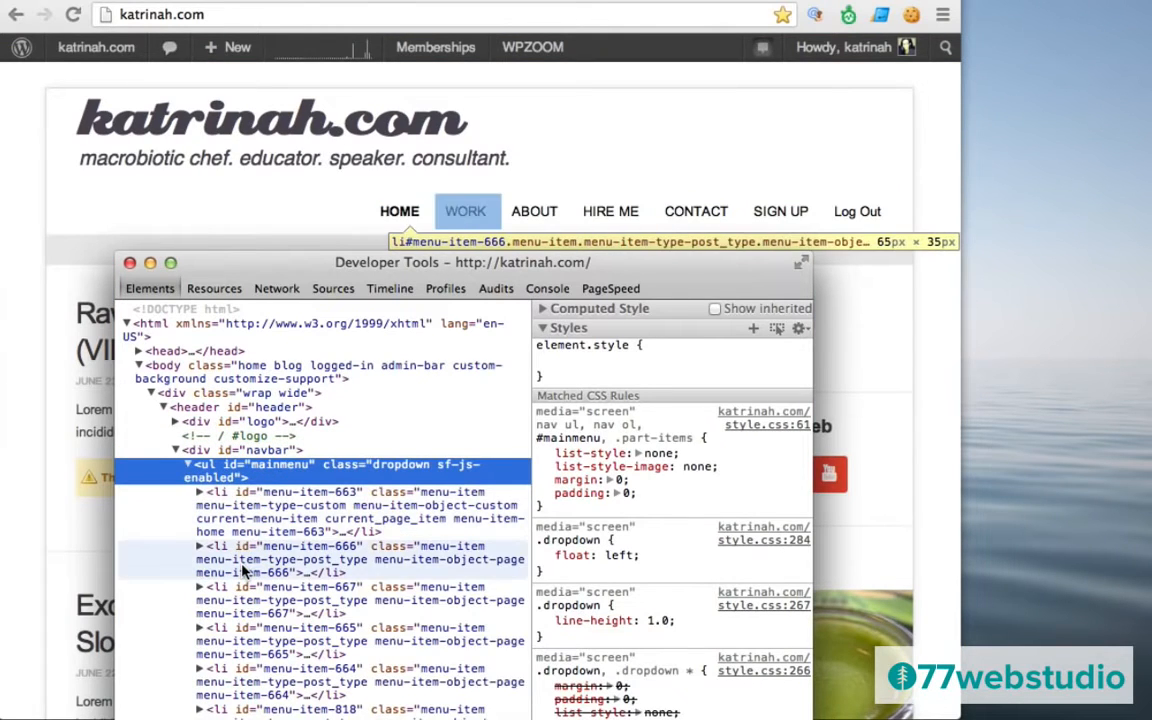
pyautogui.scroll(-5, 237, 507)
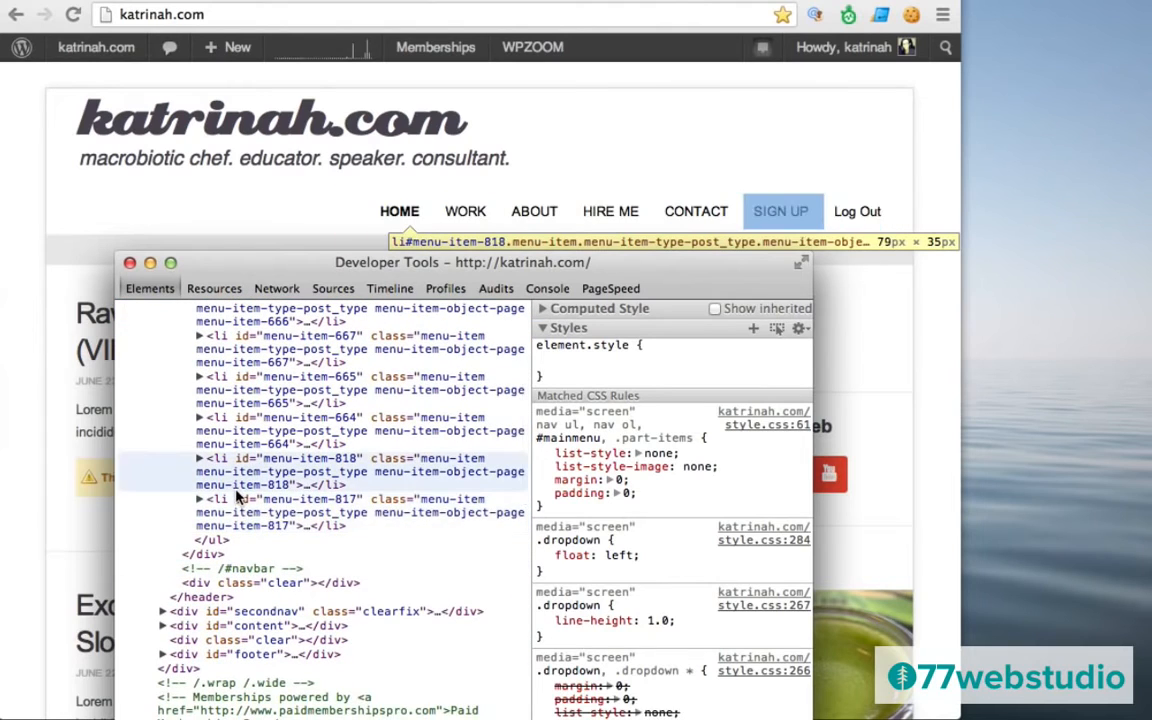
pyautogui.click(200, 509)
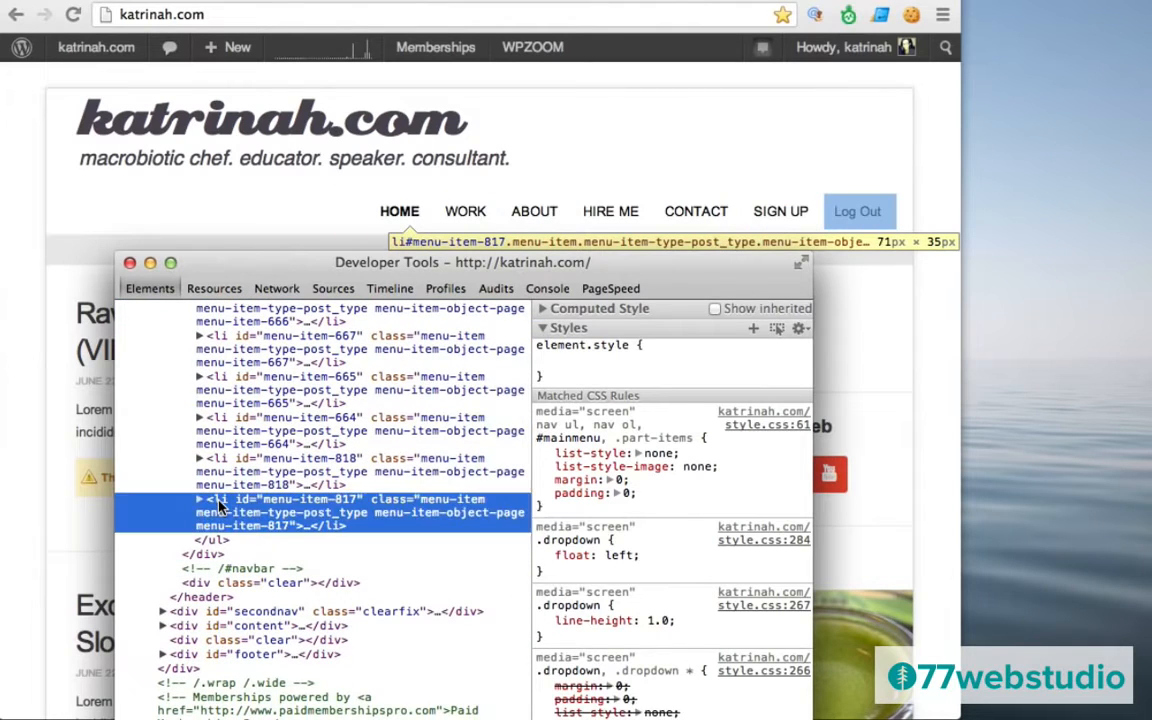
pyautogui.click(200, 500)
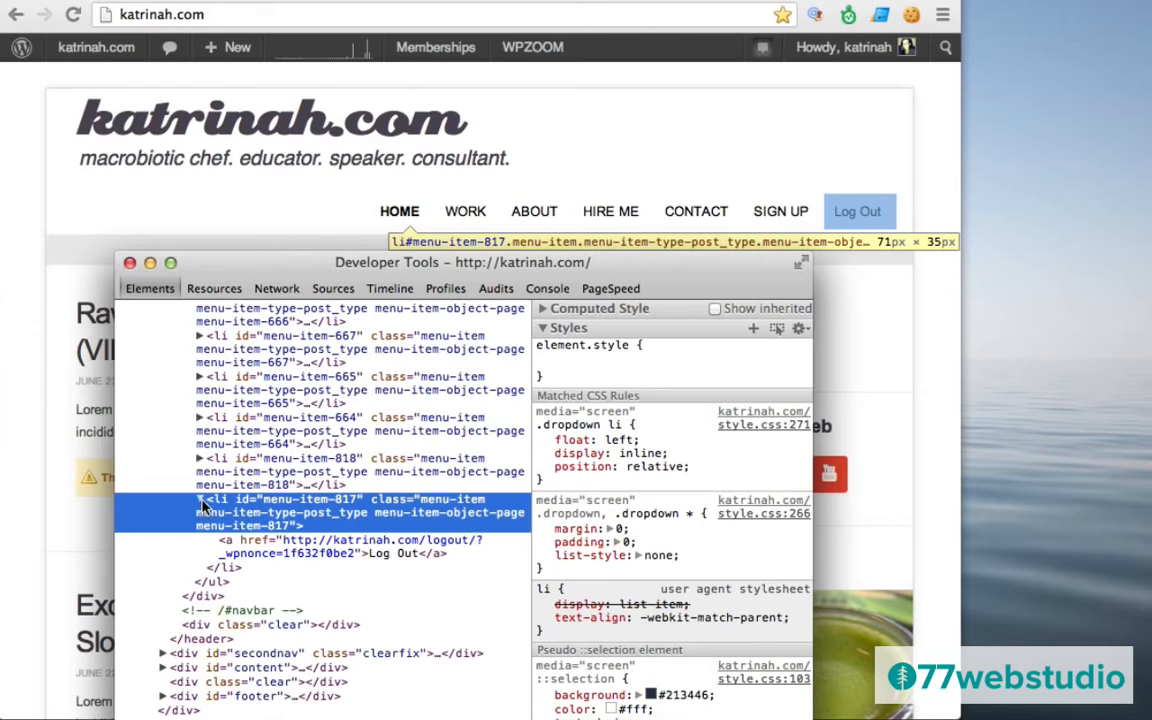
pyautogui.click(241, 543)
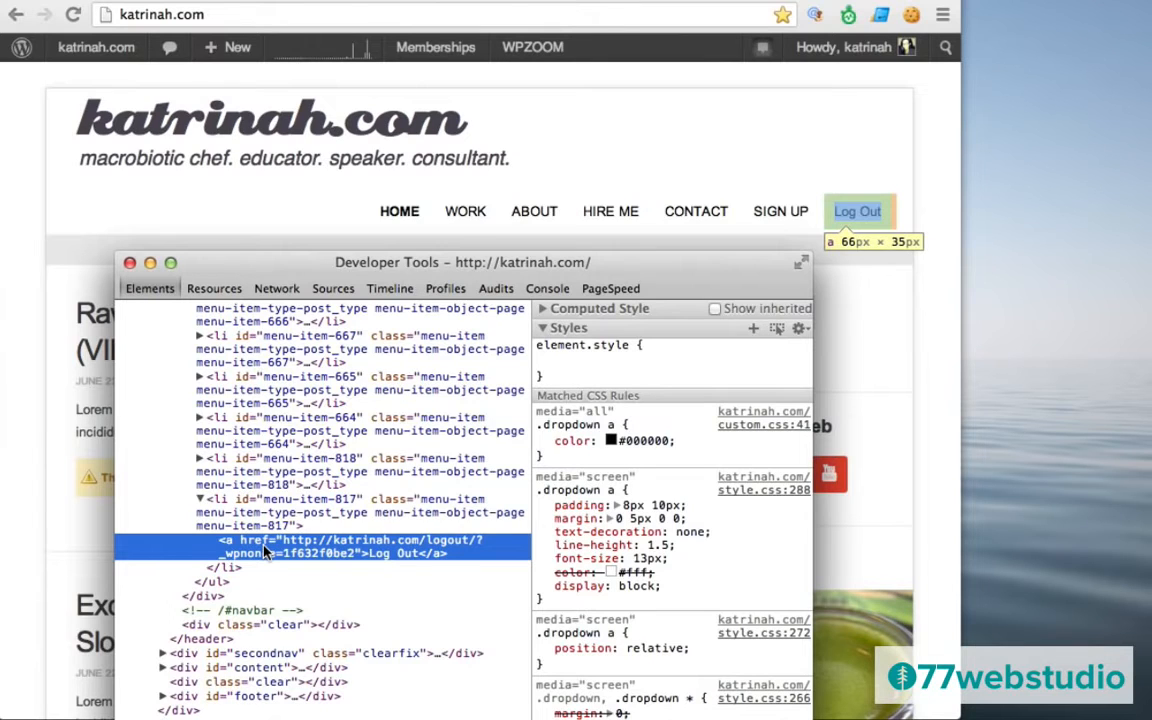
# Replace the struck-out color property in the .dropdown a rule with text-transform: uppercase.
pyautogui.click(573, 572)
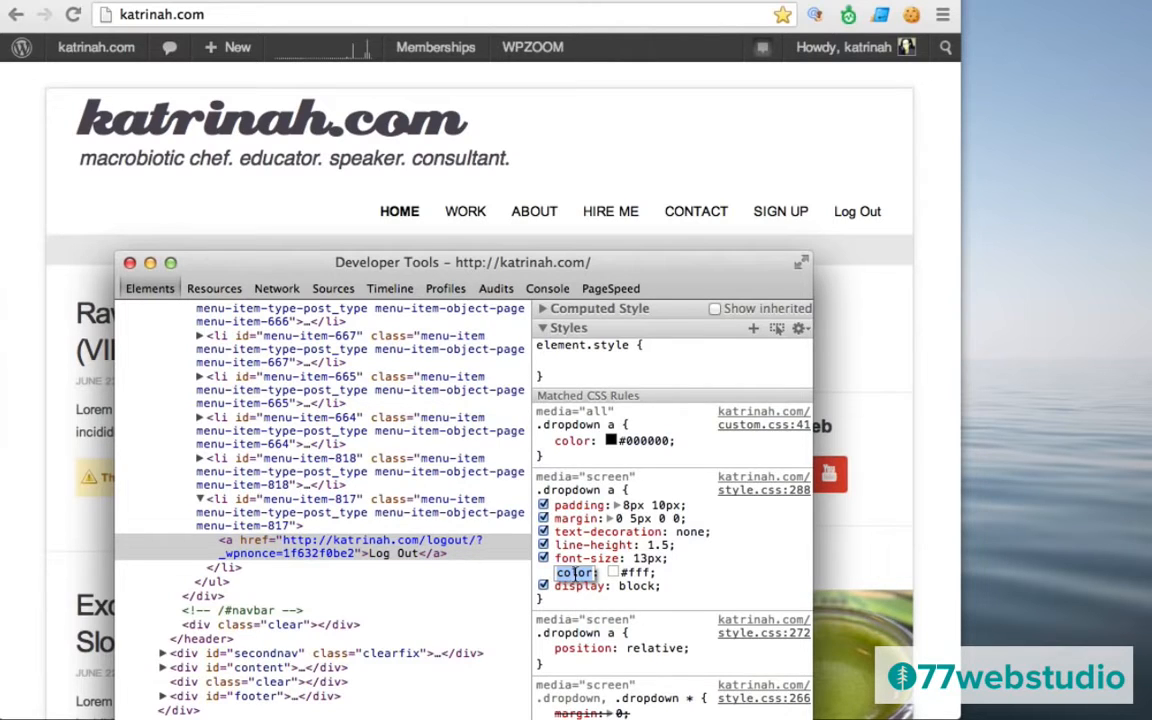
pyautogui.write('text-t')
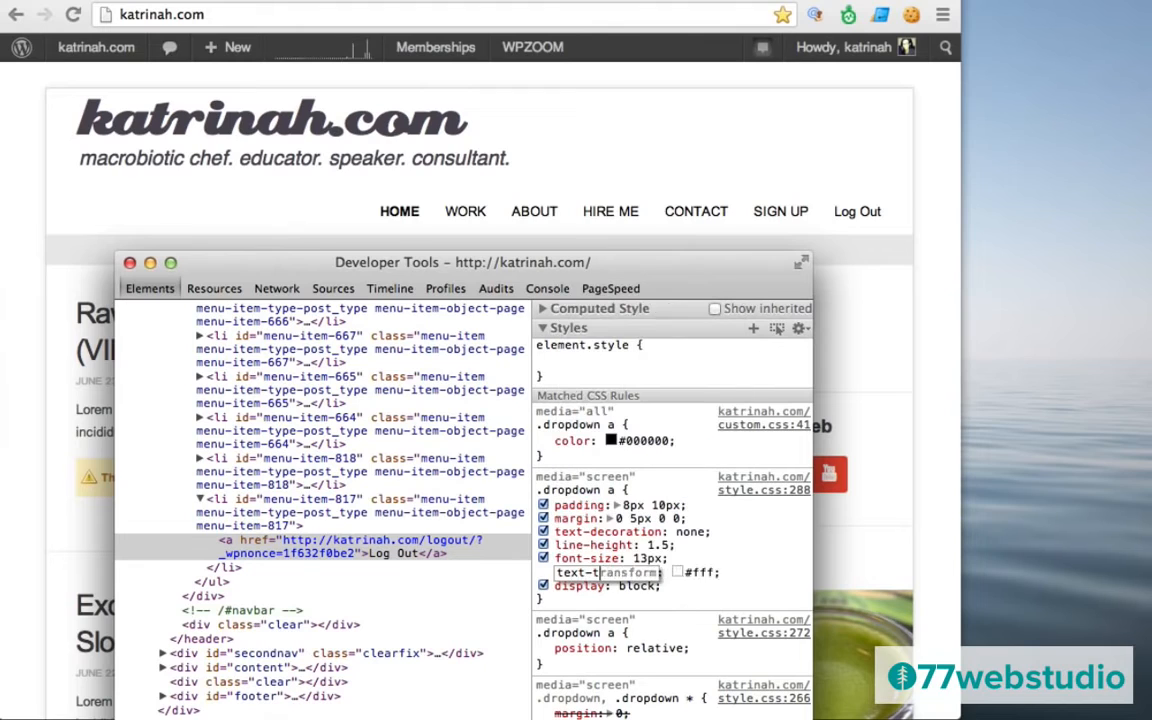
pyautogui.write('ransform')
pyautogui.press('Tab')
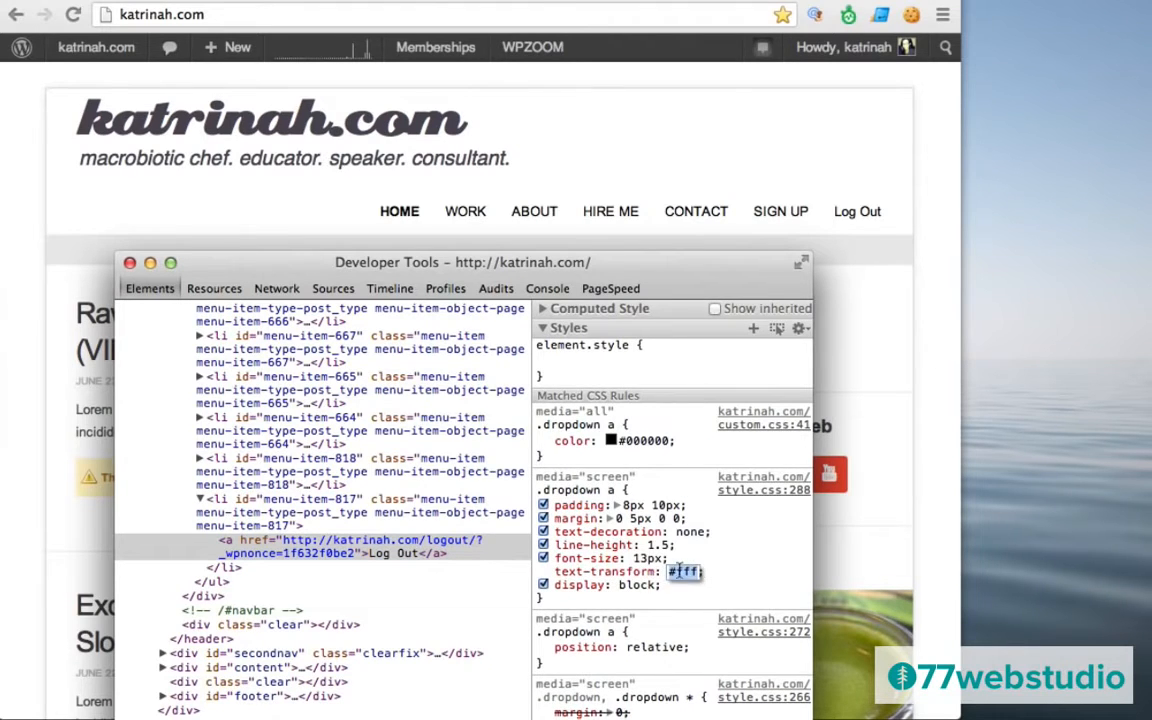
pyautogui.write('uppercase;')
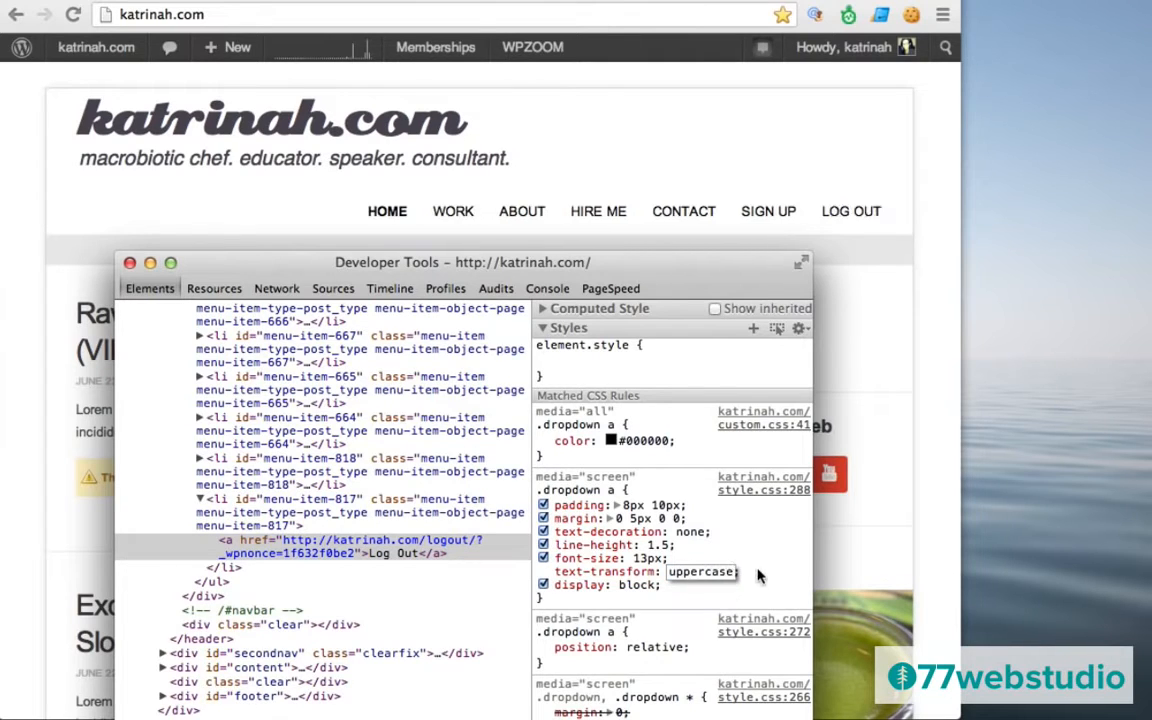
pyautogui.press('Return')
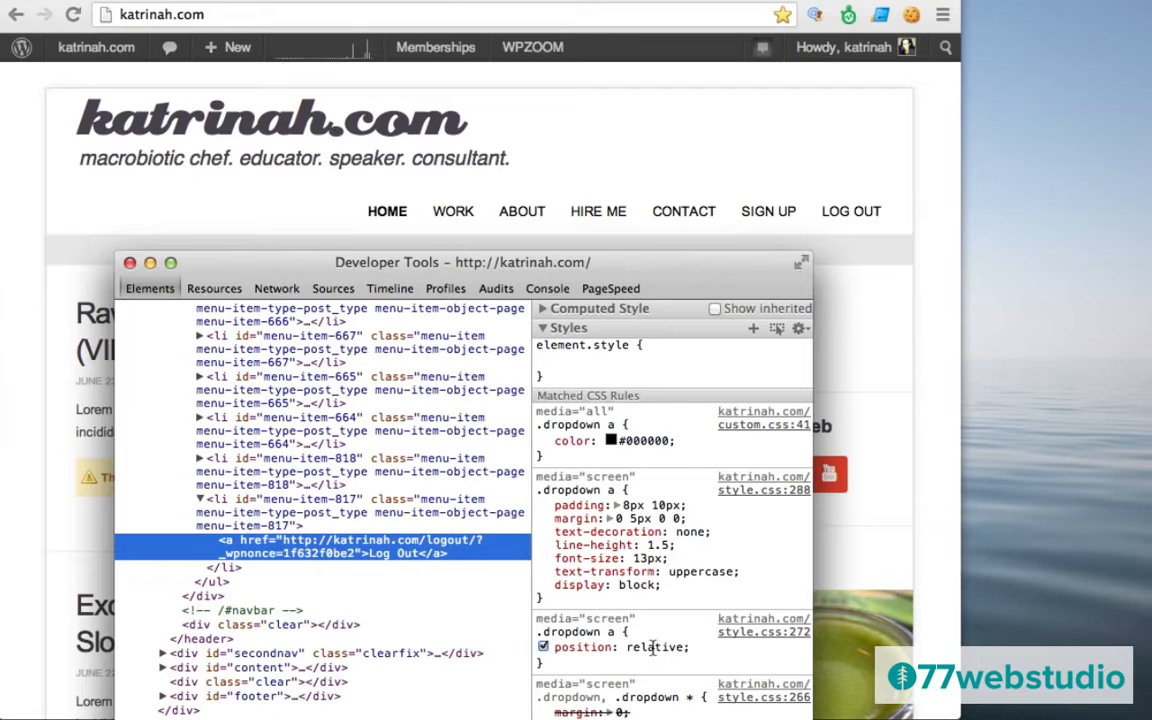
pyautogui.click(632, 489)
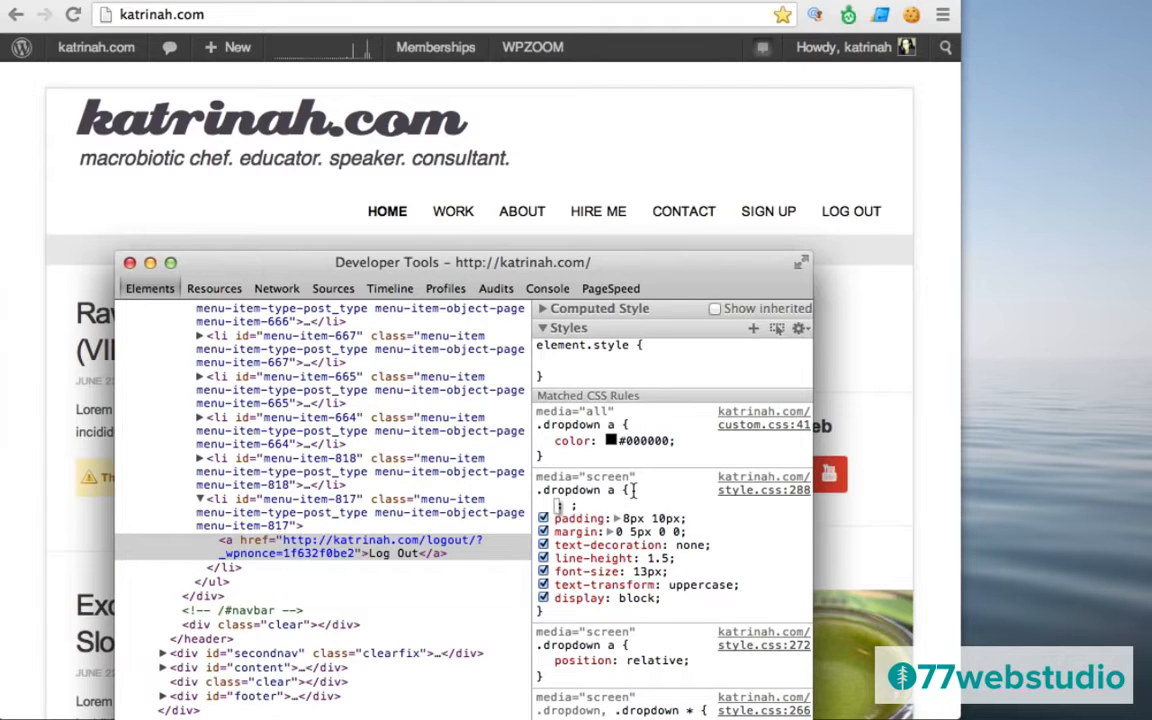
pyautogui.moveTo(633, 490); pyautogui.dragTo(536, 492)
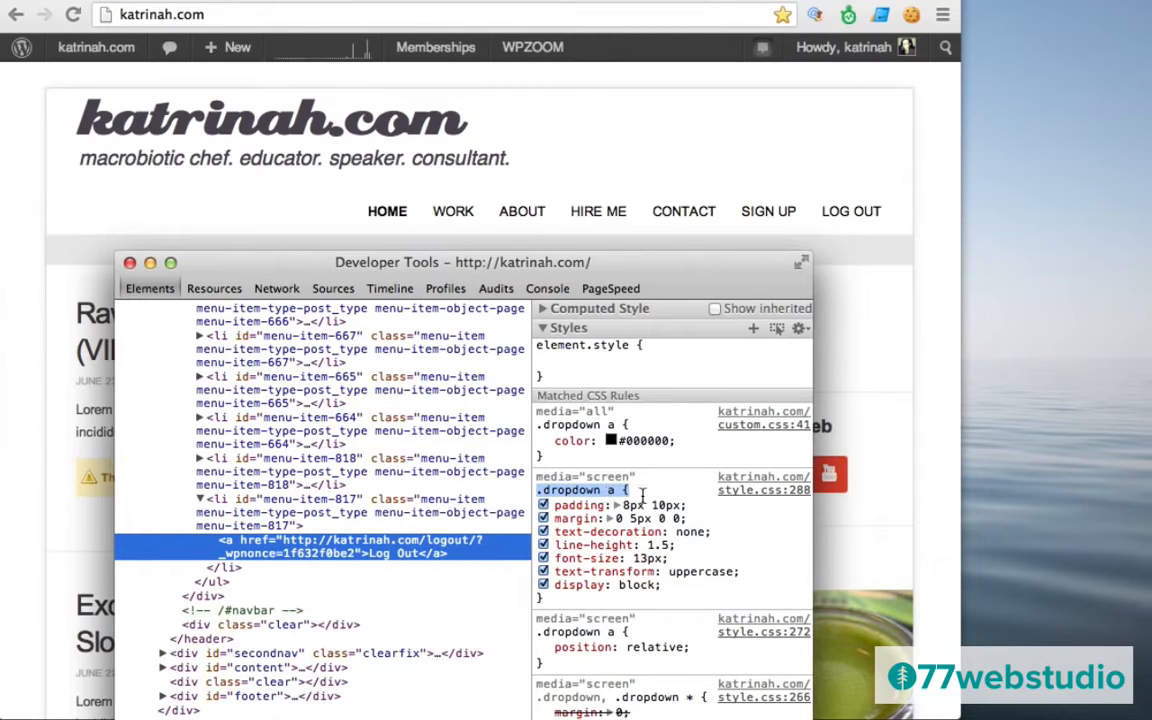
# Go from the admin bar to the Dashboard and open Appearance > Edit CSS.
pyautogui.click(130, 264)
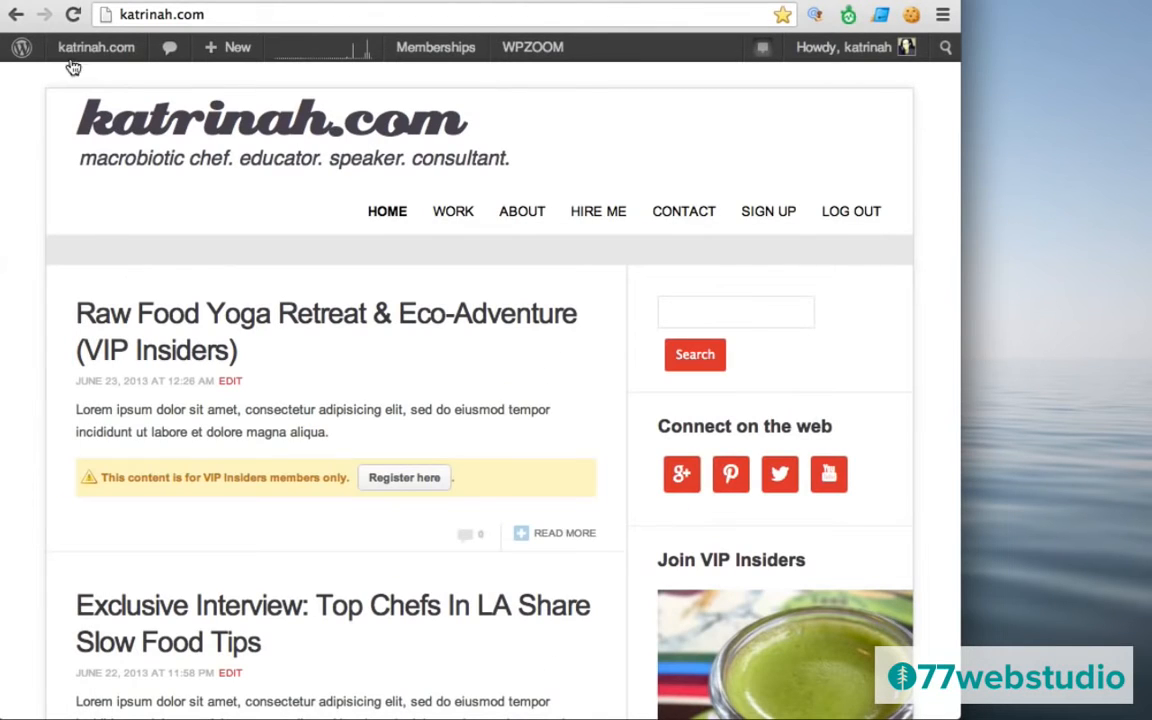
pyautogui.moveTo(90, 49)
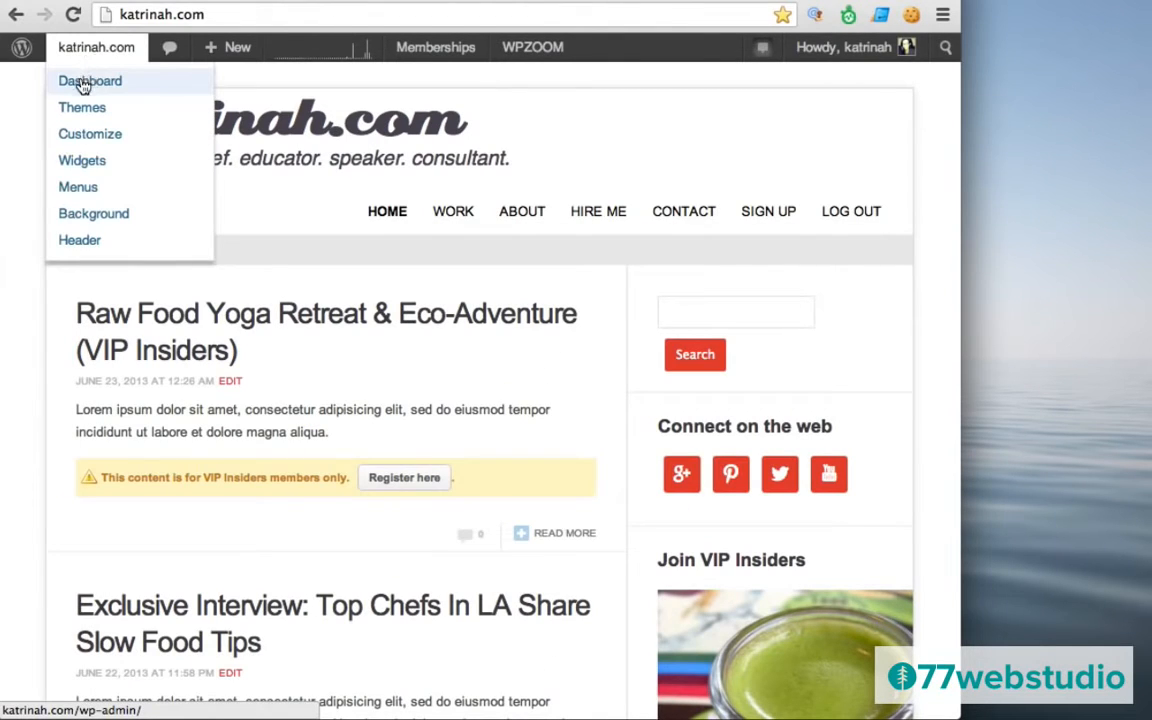
pyautogui.click(84, 86)
pyautogui.moveTo(79, 375)
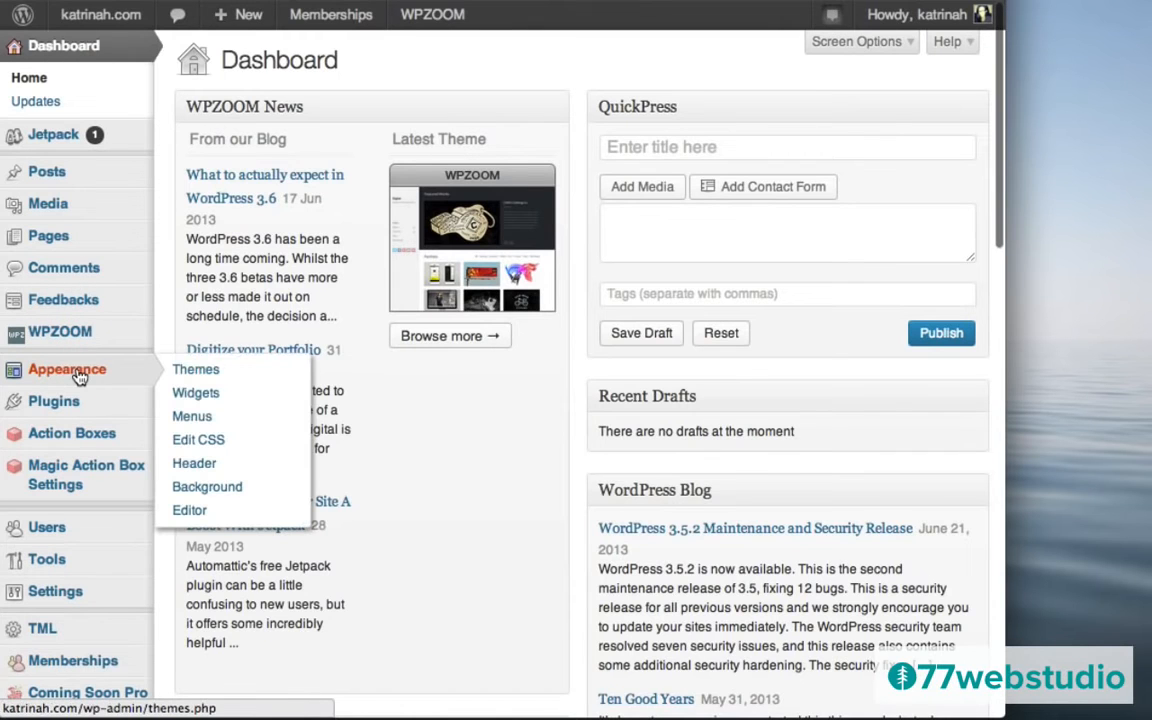
pyautogui.click(207, 443)
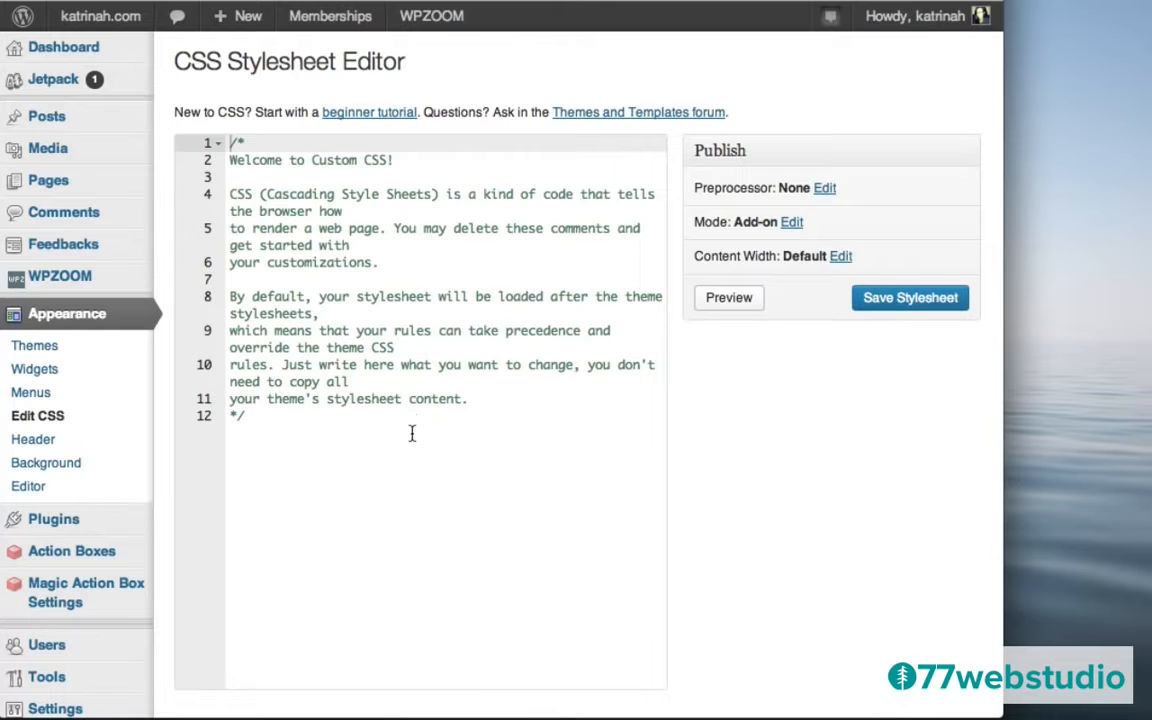
# Add .dropdown a { text-transform: uppercase; } below the comment and save the stylesheet.
pyautogui.click(256, 424)
pyautogui.press('Return')
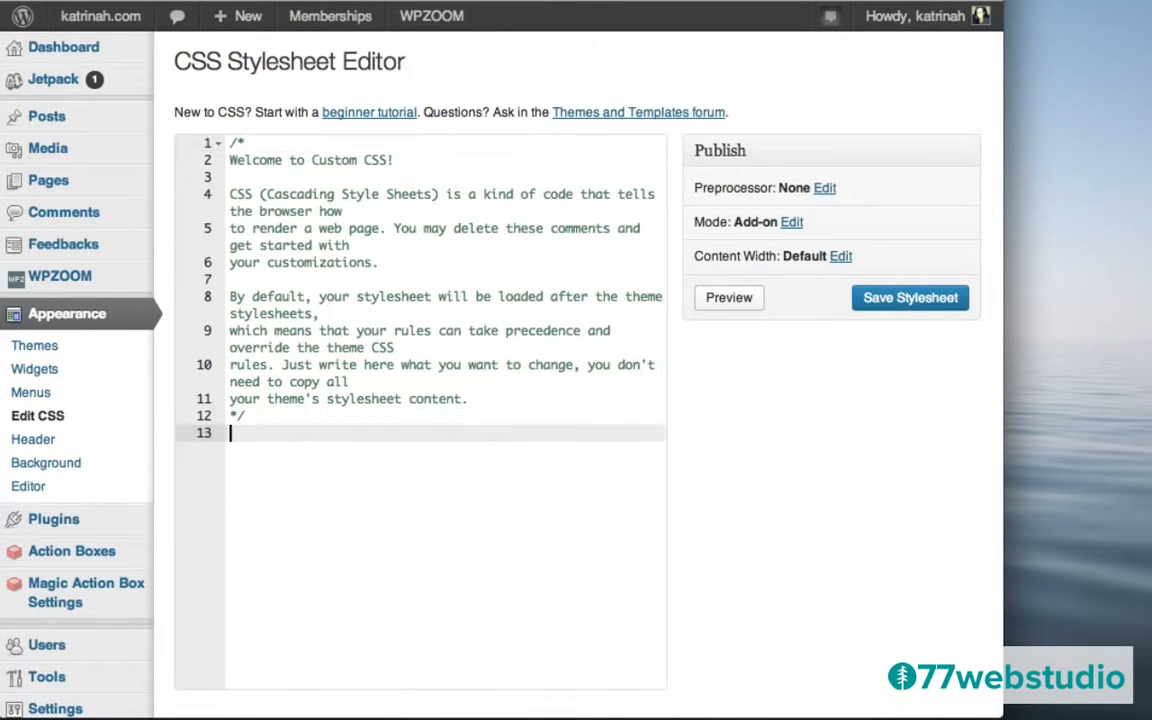
pyautogui.press('Return')
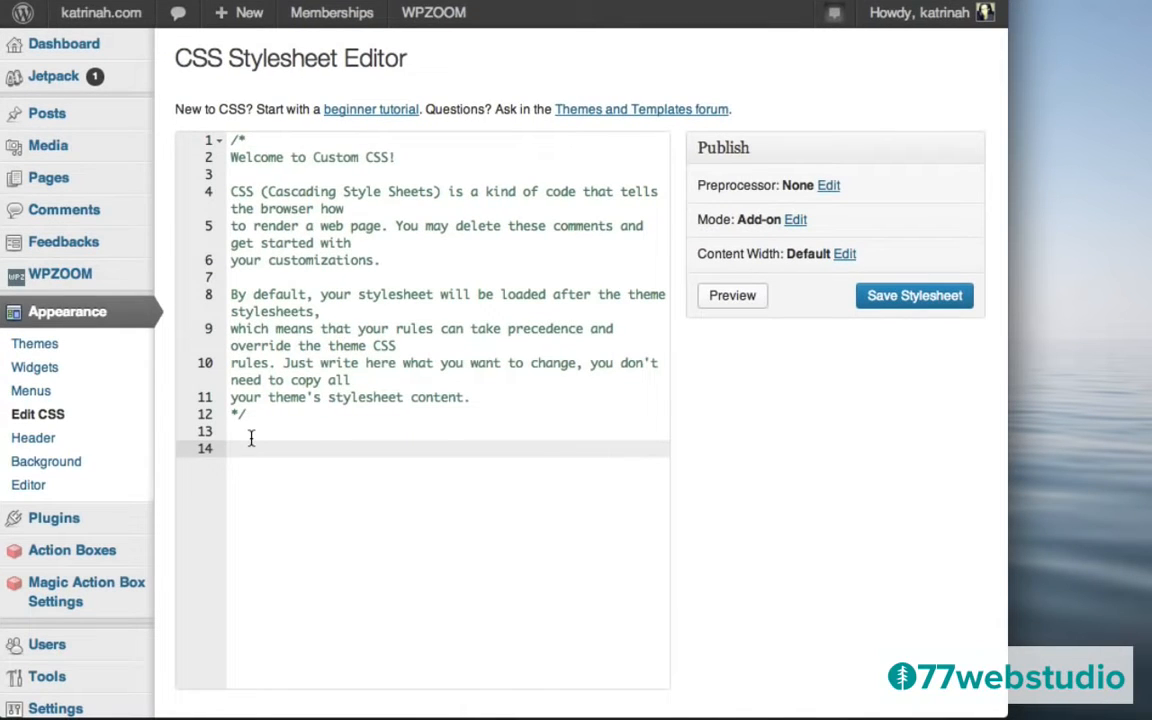
pyautogui.write('.dropdown a {')
pyautogui.press('Return')
pyautogui.write('text-t')
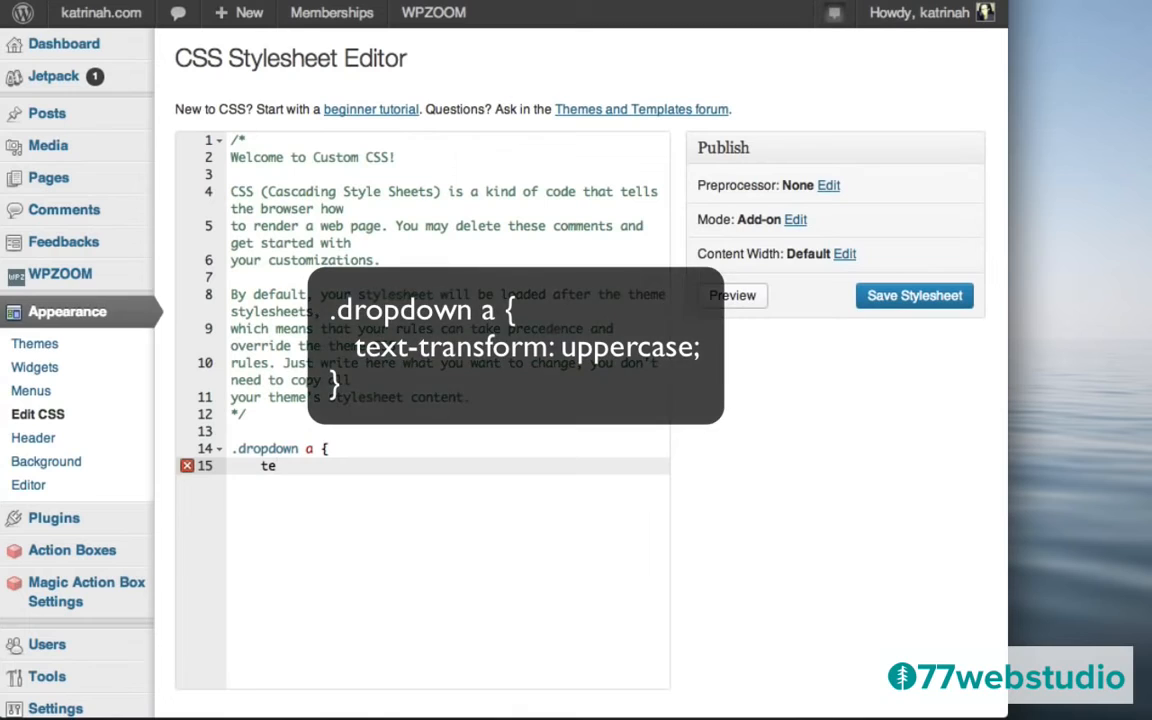
pyautogui.write('ransform: ')
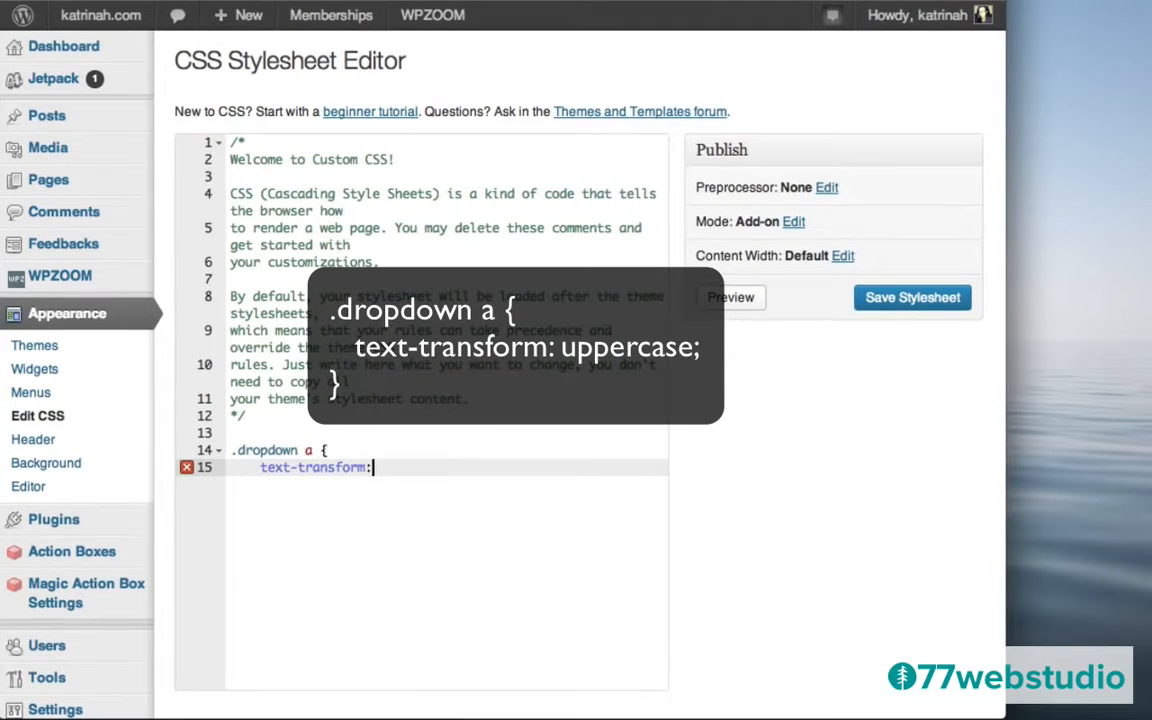
pyautogui.write('uppercase;')
pyautogui.press('Return')
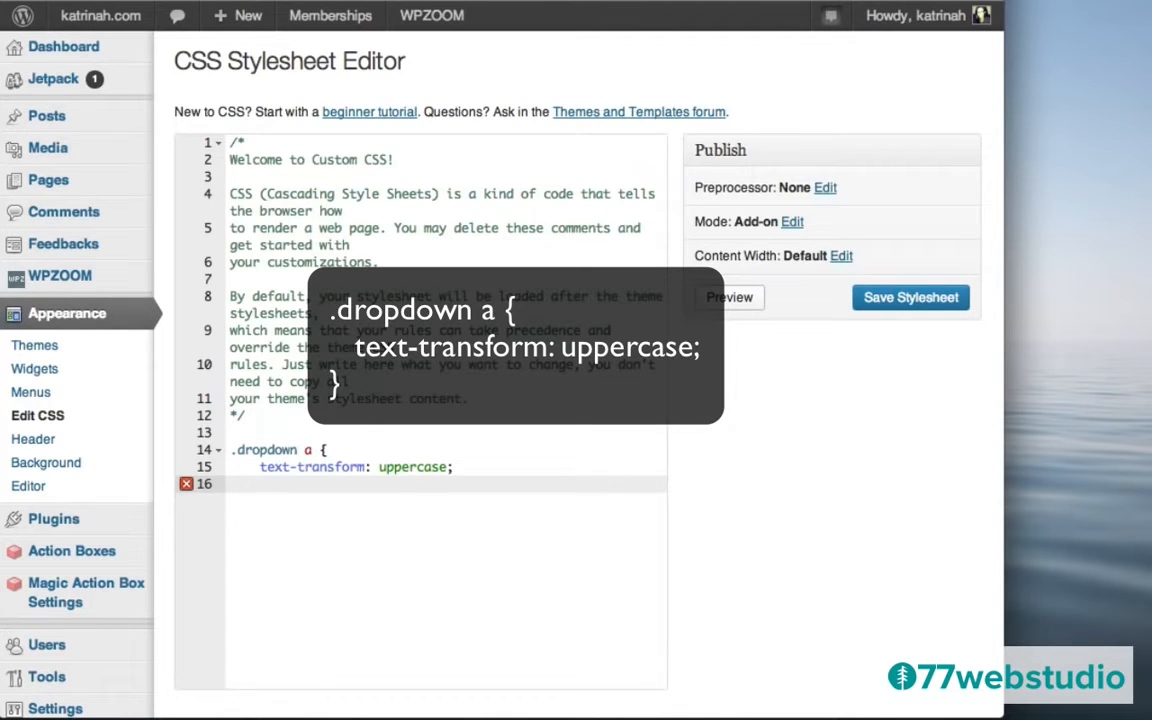
pyautogui.write('}')
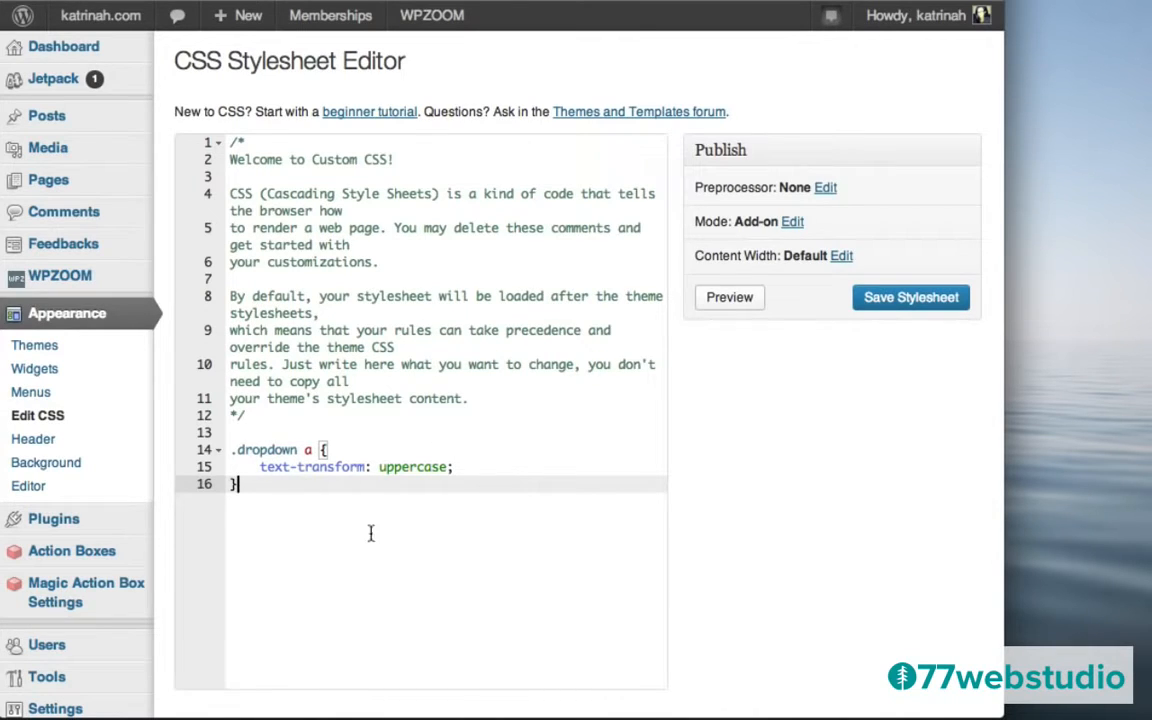
pyautogui.click(897, 301)
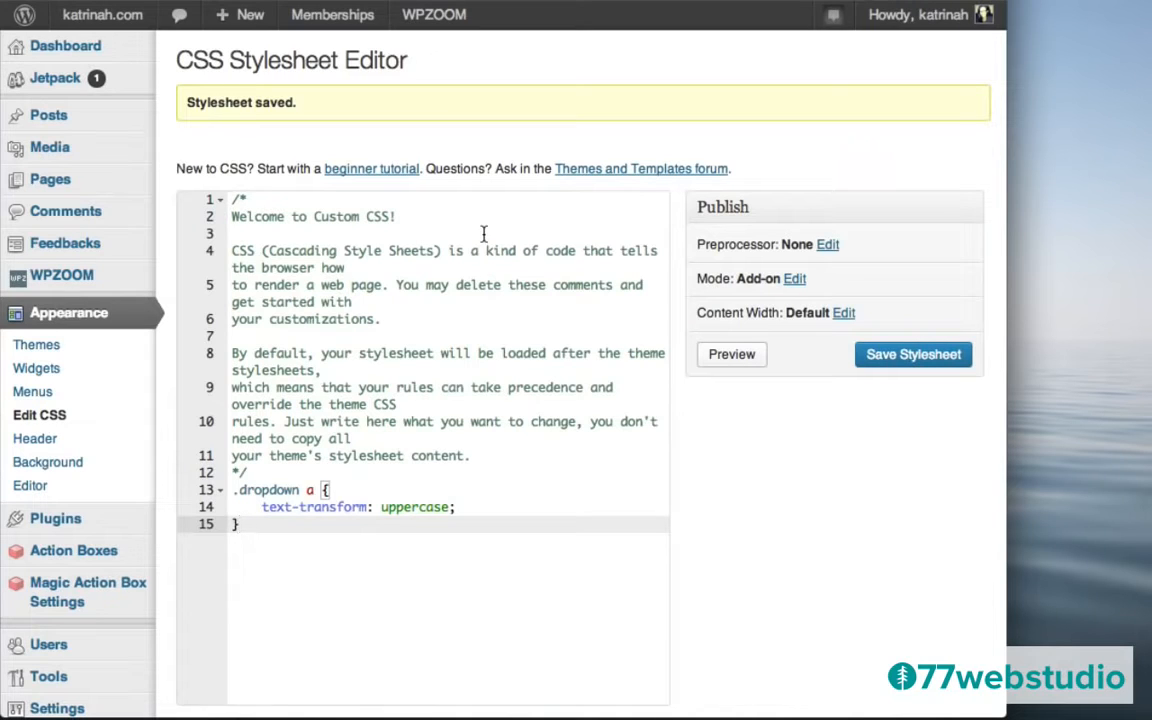
pyautogui.moveTo(95, 20)
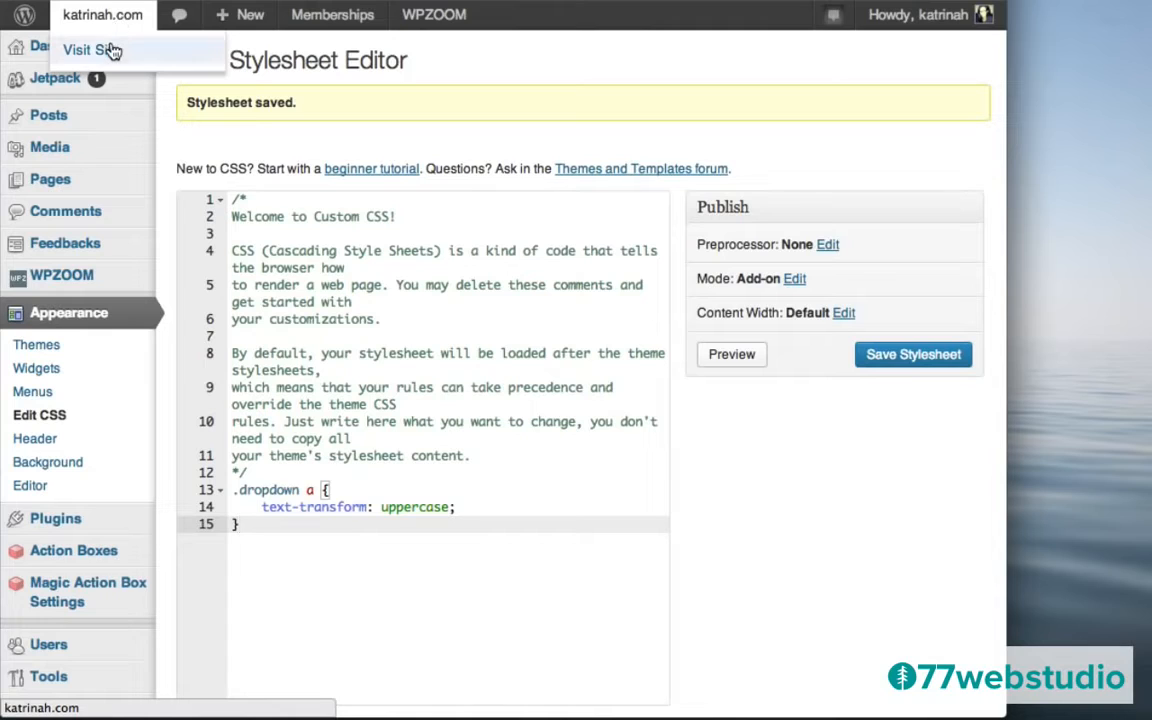
# Visit the live site from the admin bar, then log out from the Howdy menu.
pyautogui.click(113, 51)
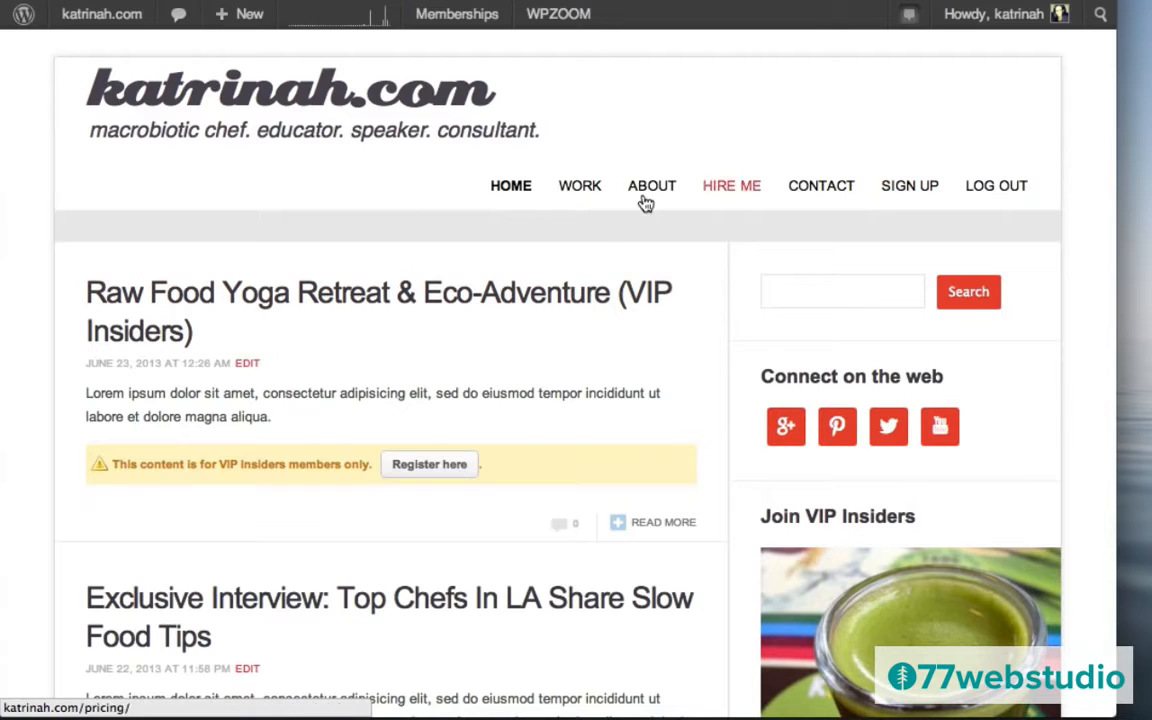
pyautogui.moveTo(990, 16)
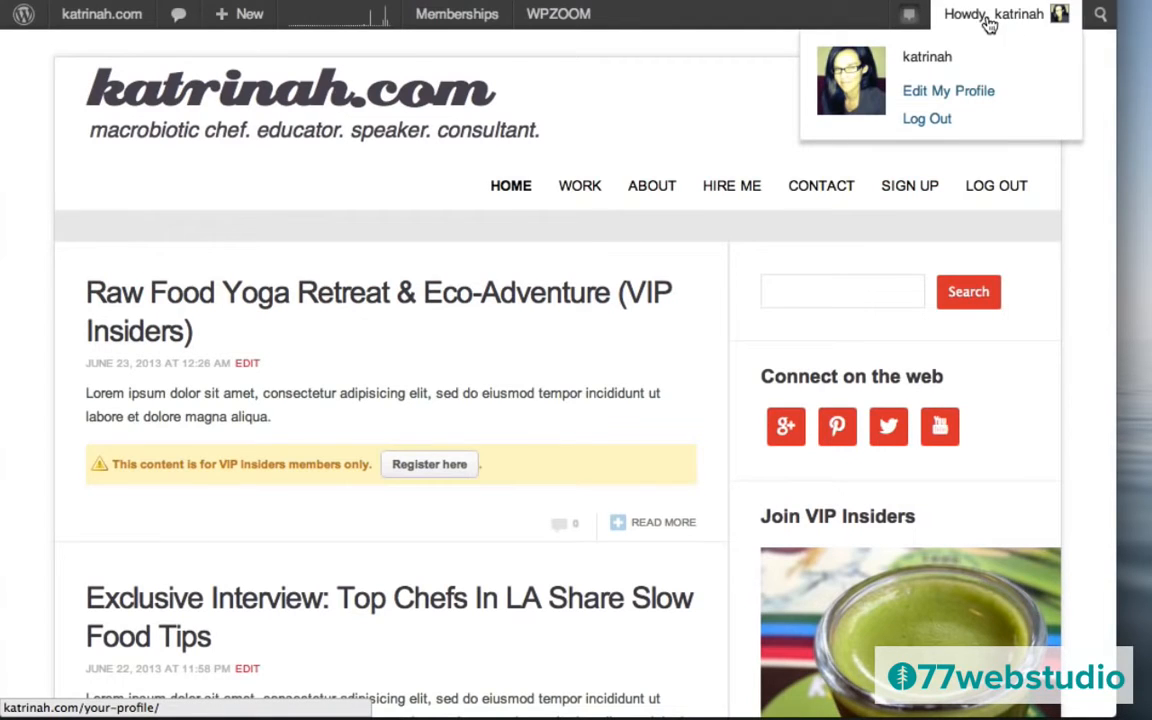
pyautogui.click(928, 119)
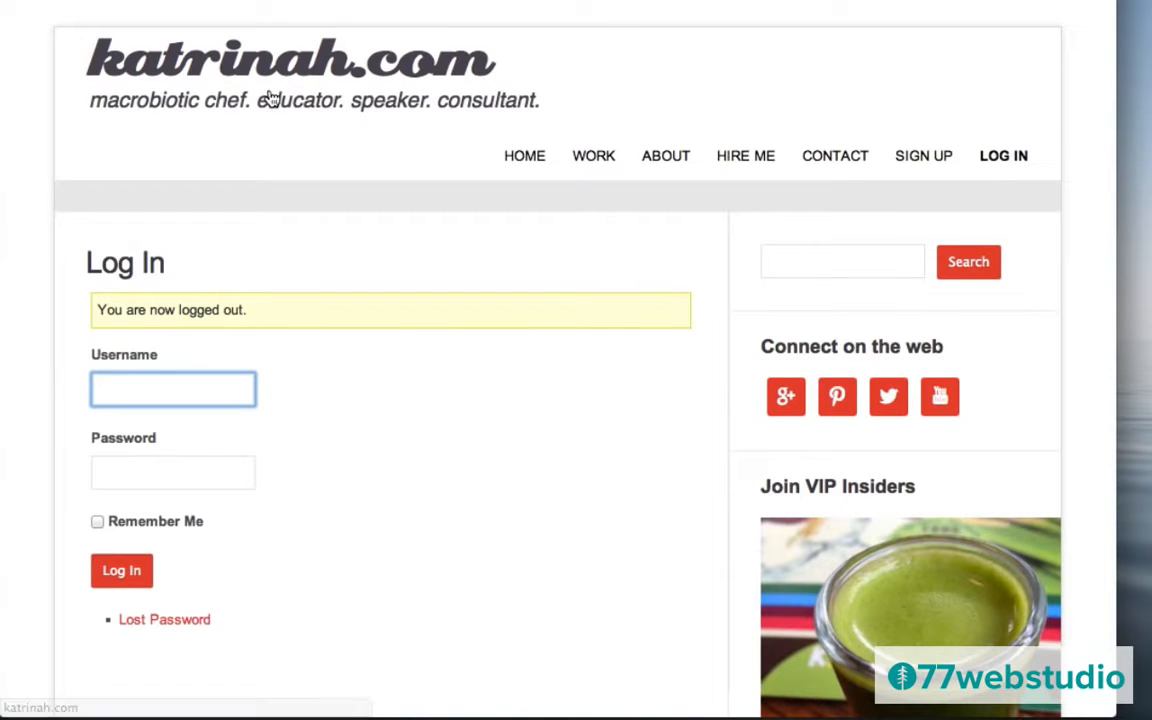
# Check the home, SIGN UP and LOG IN pages, then open Sign Up via the Join VIP Insiders image.
pyautogui.click(228, 70)
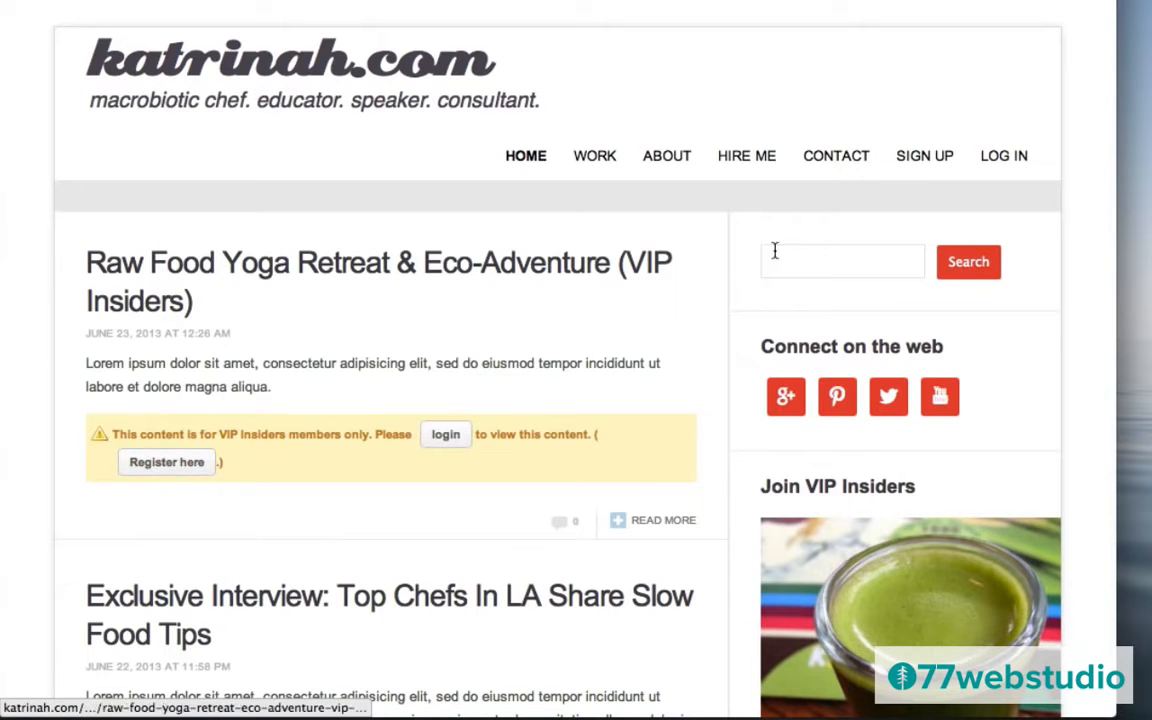
pyautogui.click(925, 160)
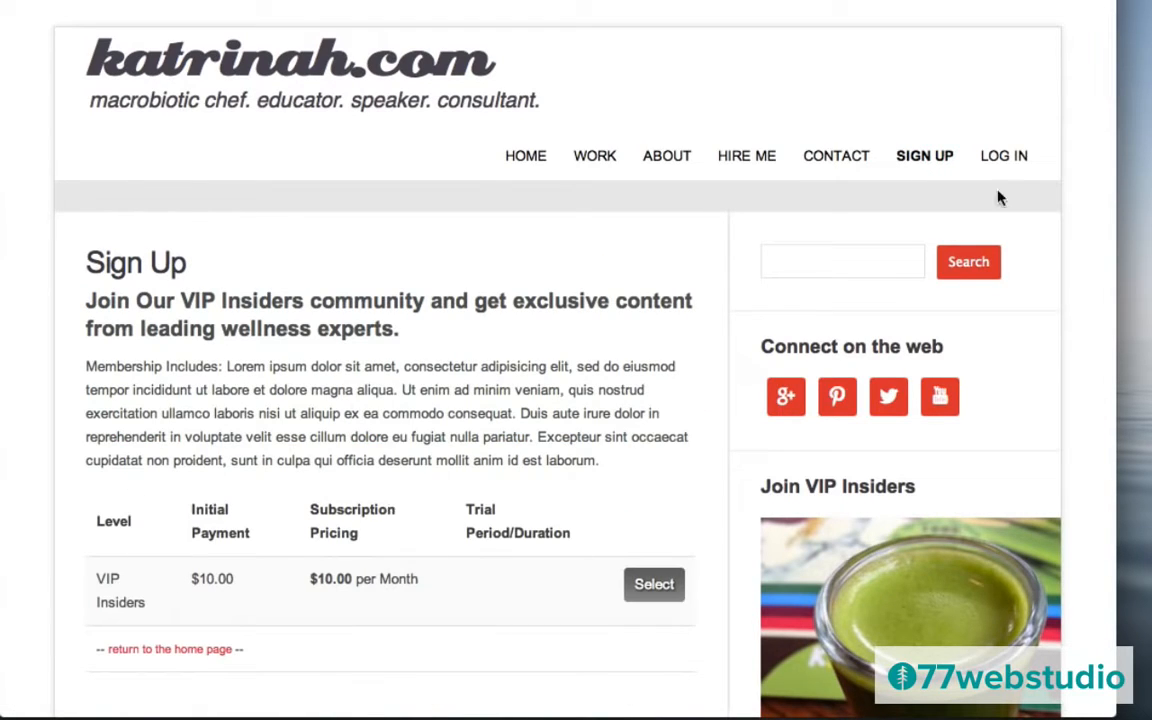
pyautogui.click(997, 160)
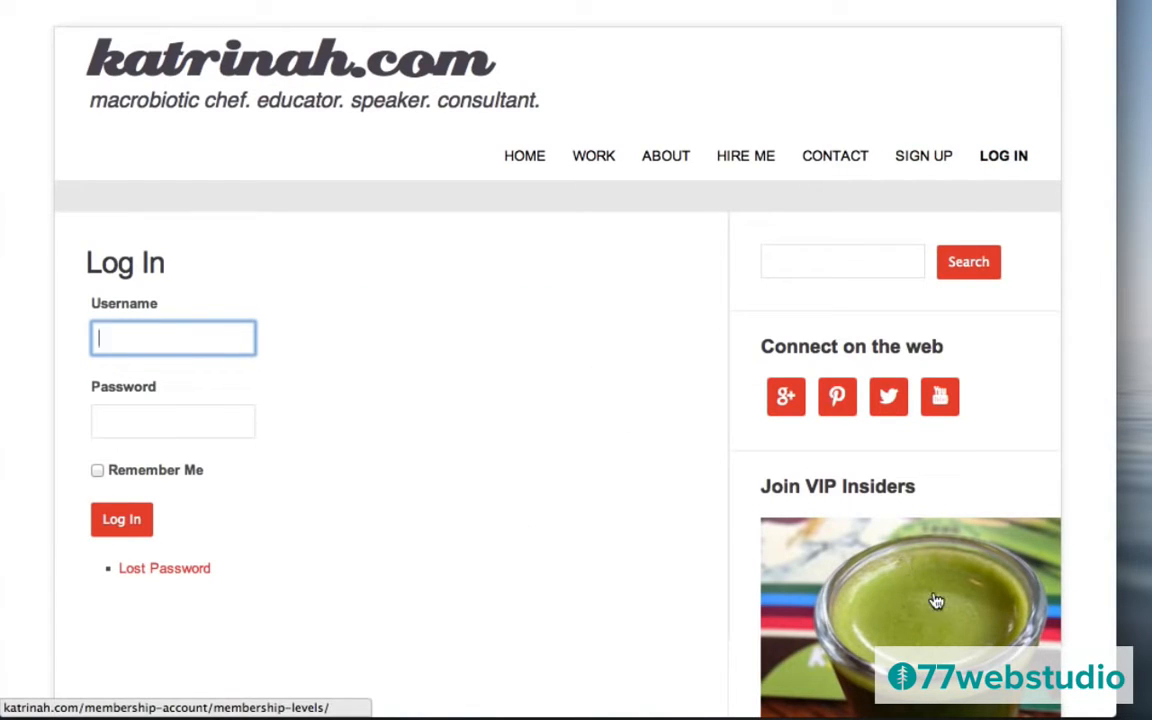
pyautogui.scroll(-3, 845, 540)
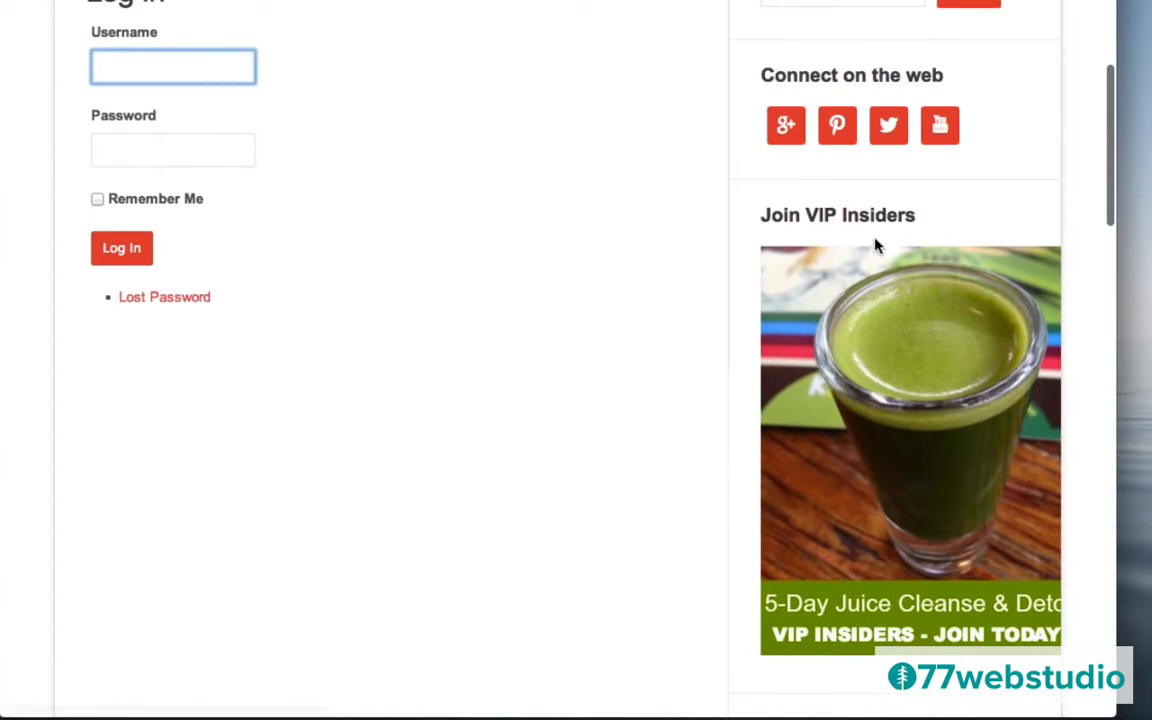
pyautogui.click(944, 382)
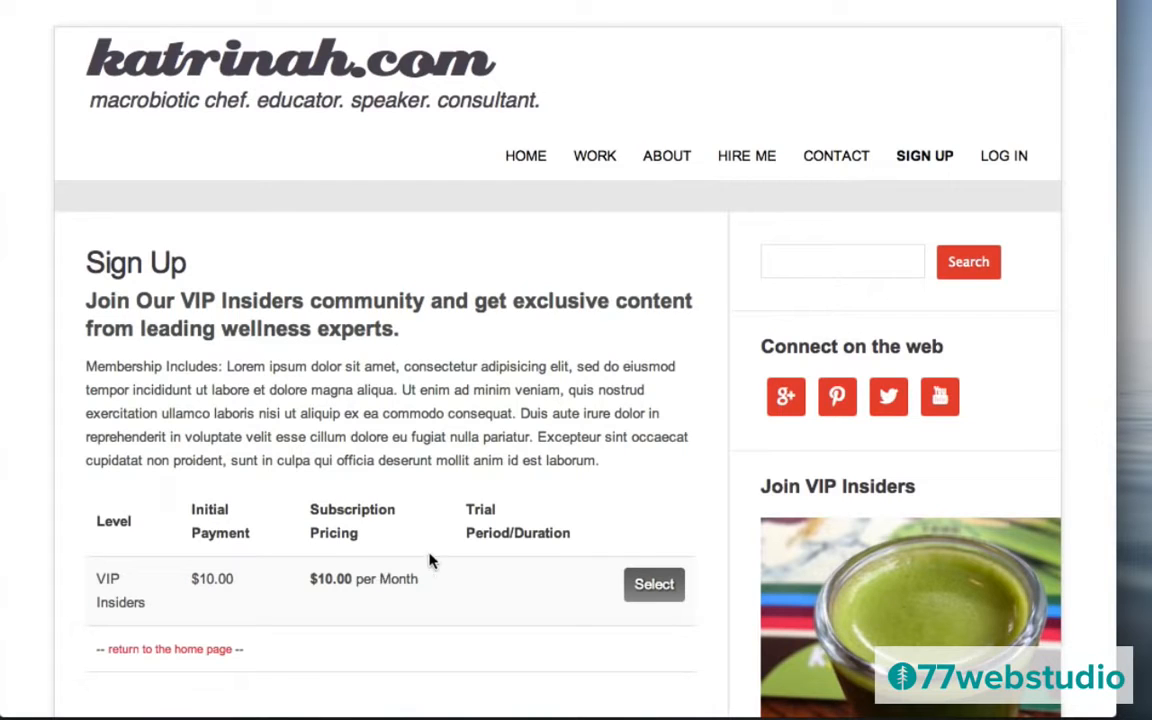
# Select the VIP Insiders level, accept the Terms & Conditions and check out with PayPal.
pyautogui.click(654, 586)
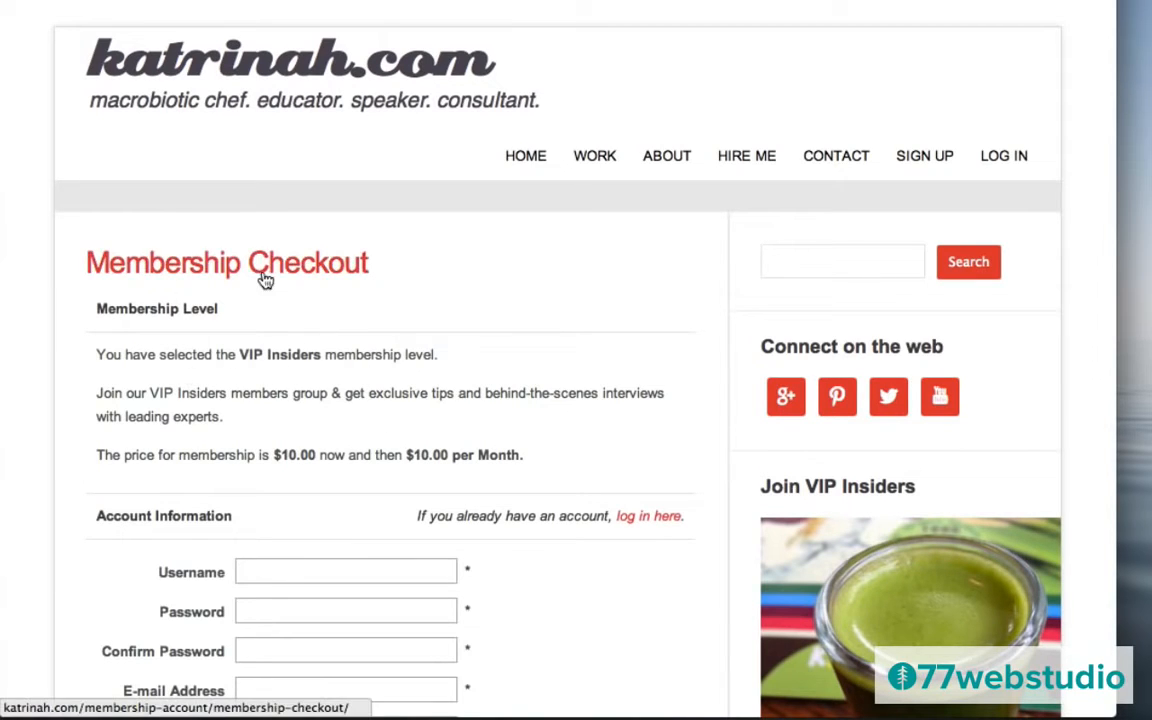
pyautogui.scroll(-3, 708, 451)
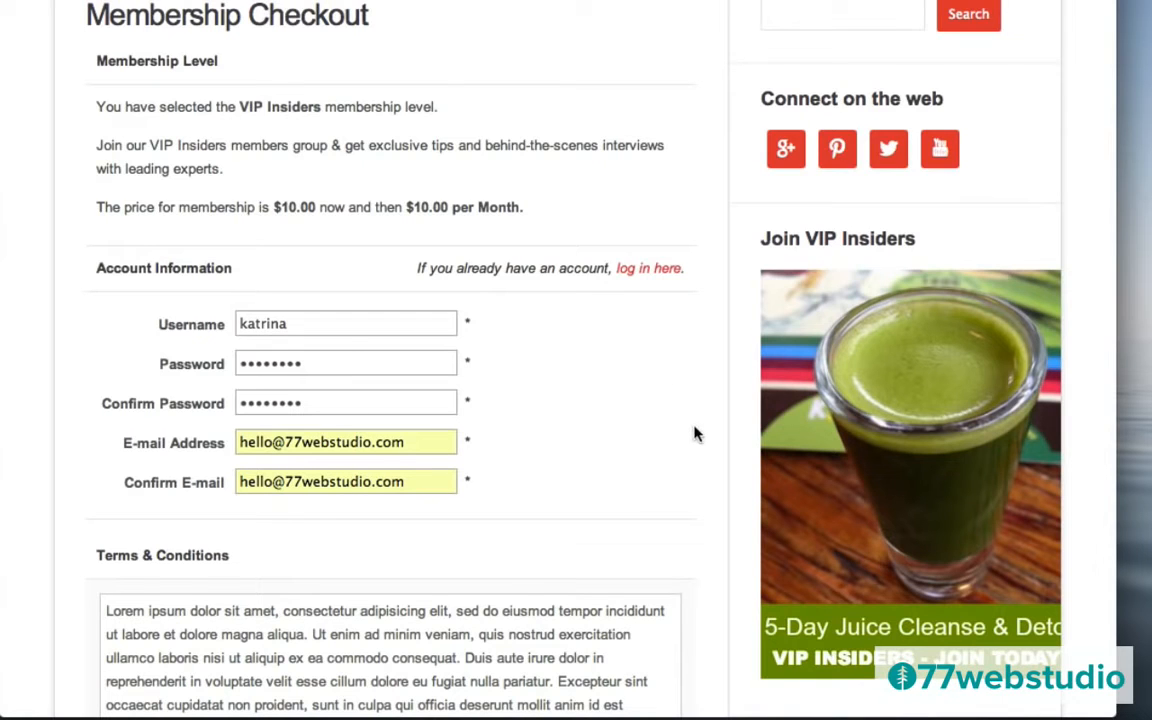
pyautogui.scroll(-5, 694, 432)
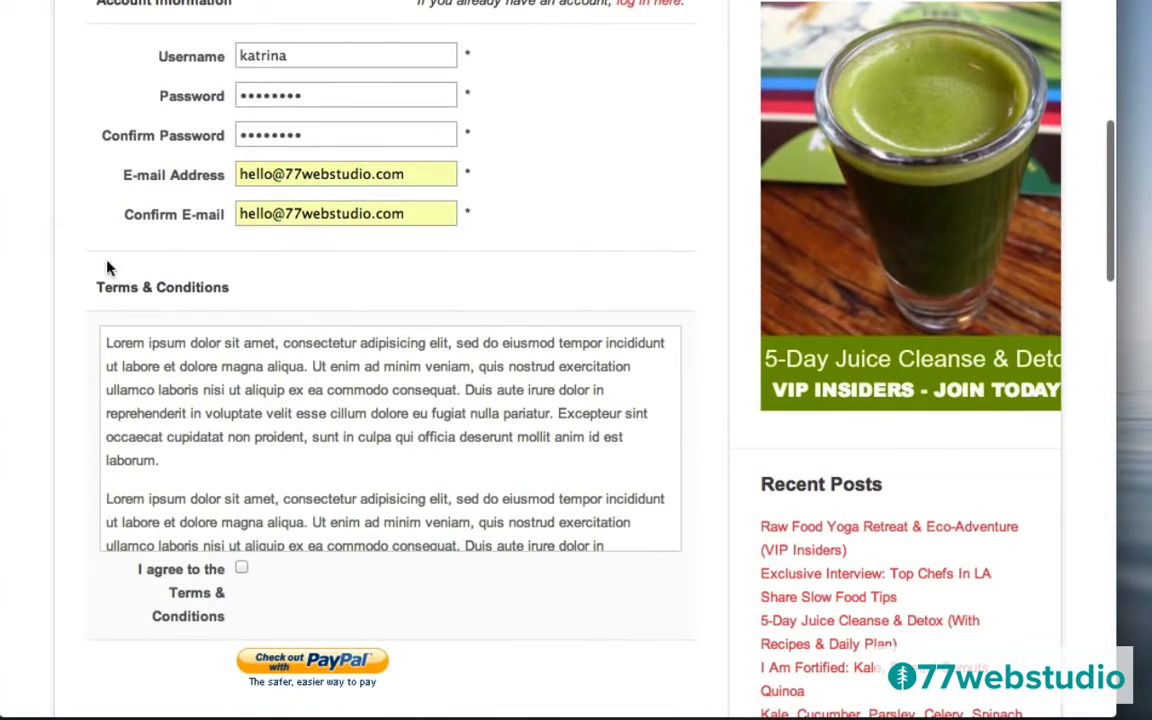
pyautogui.click(242, 568)
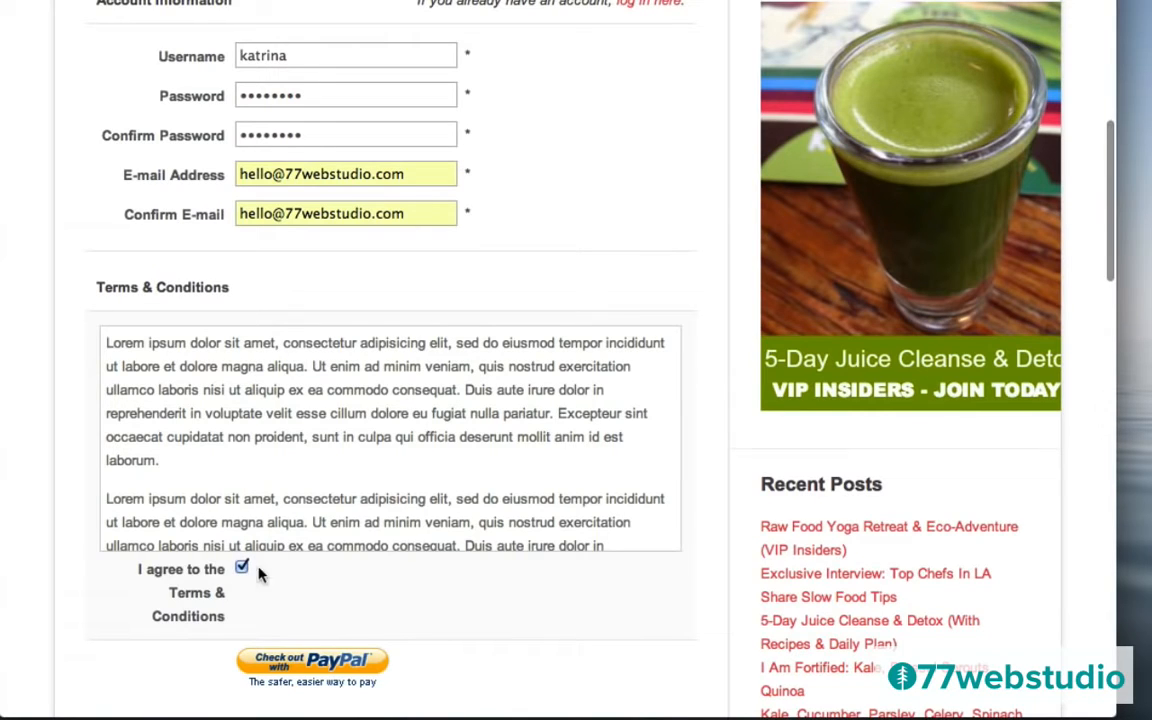
pyautogui.click(300, 664)
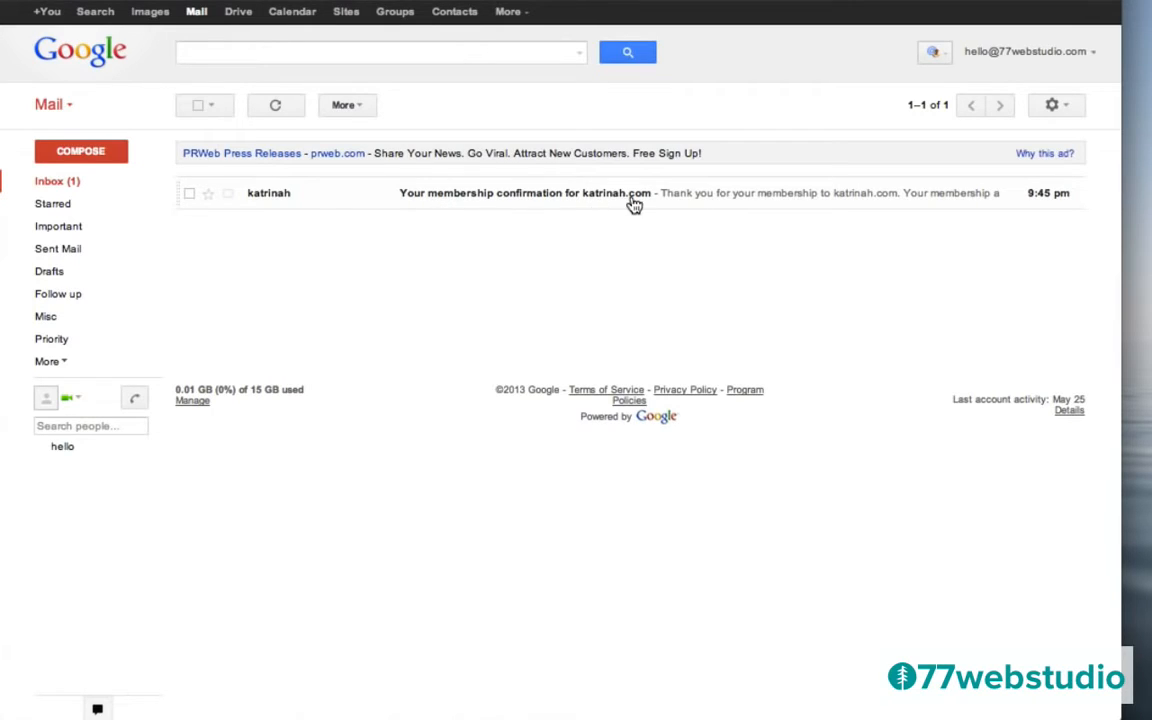
# Read the membership confirmation email in Gmail and follow its membership-account link to katrinah.com.
pyautogui.click(464, 201)
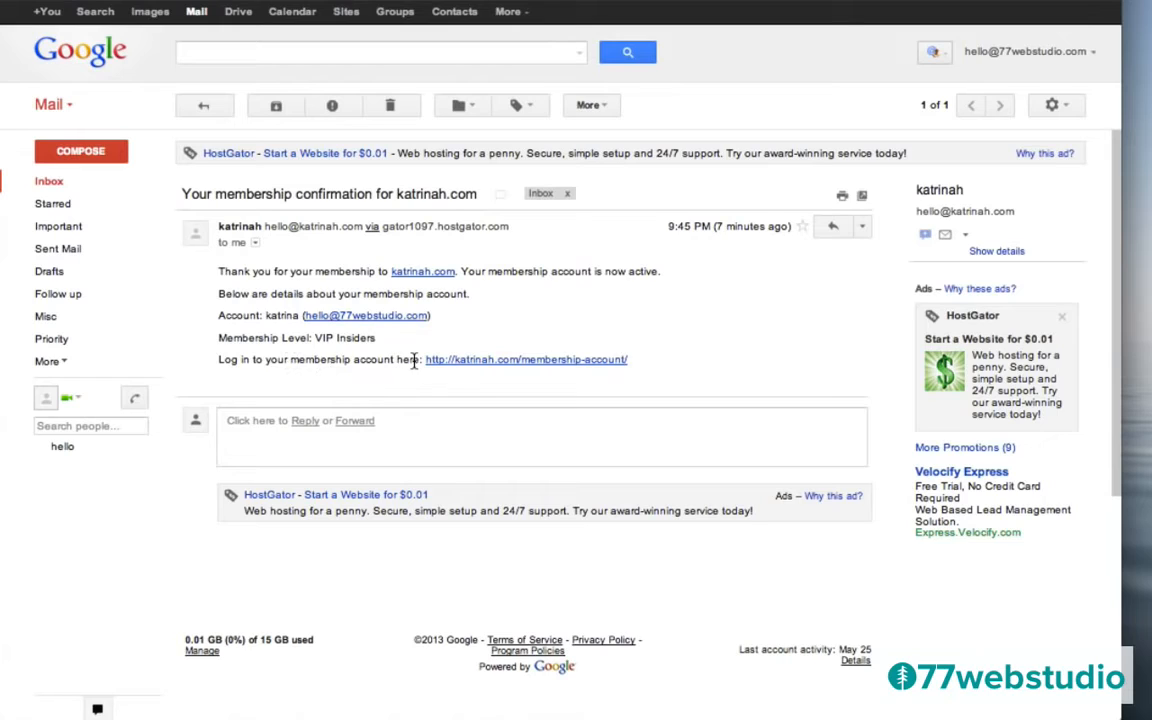
pyautogui.click(535, 368)
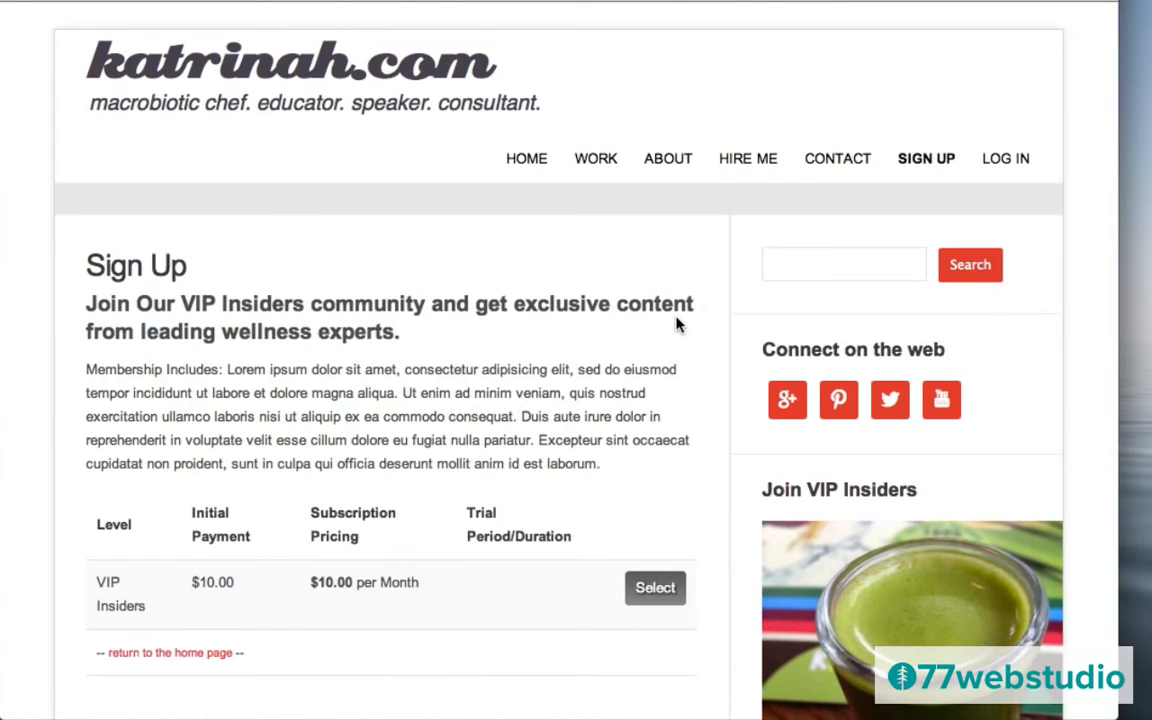
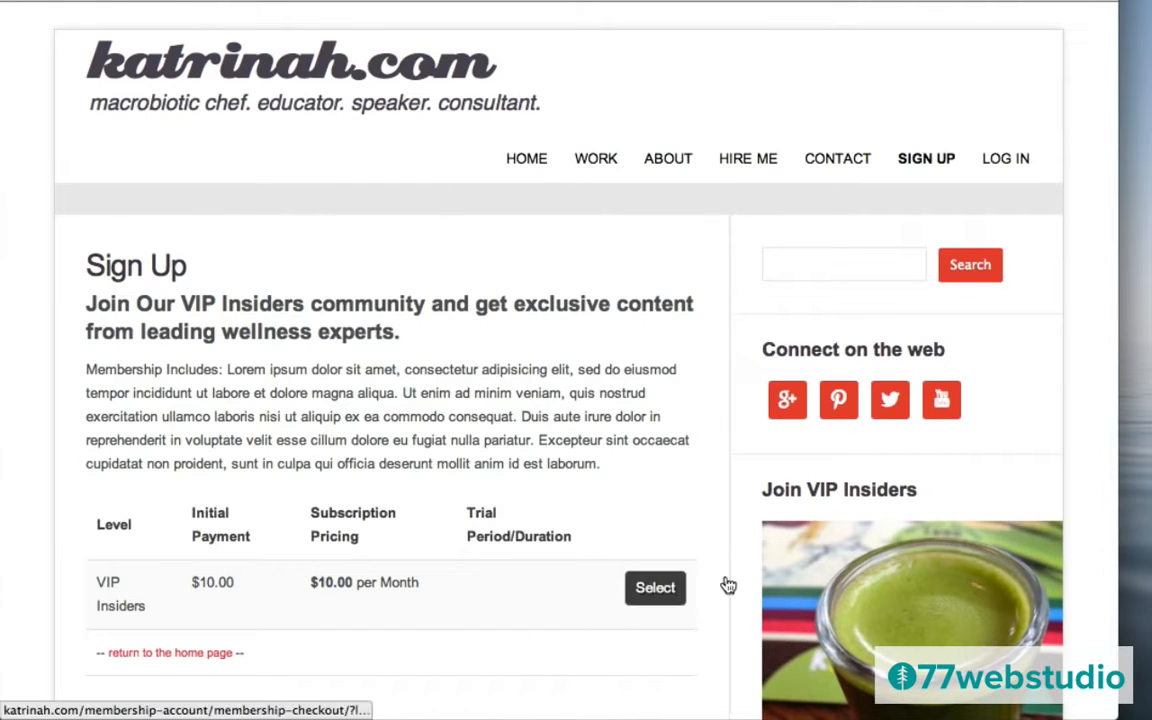
# Log in to the site from the LOG IN page using the prefilled account details.
pyautogui.click(1005, 160)
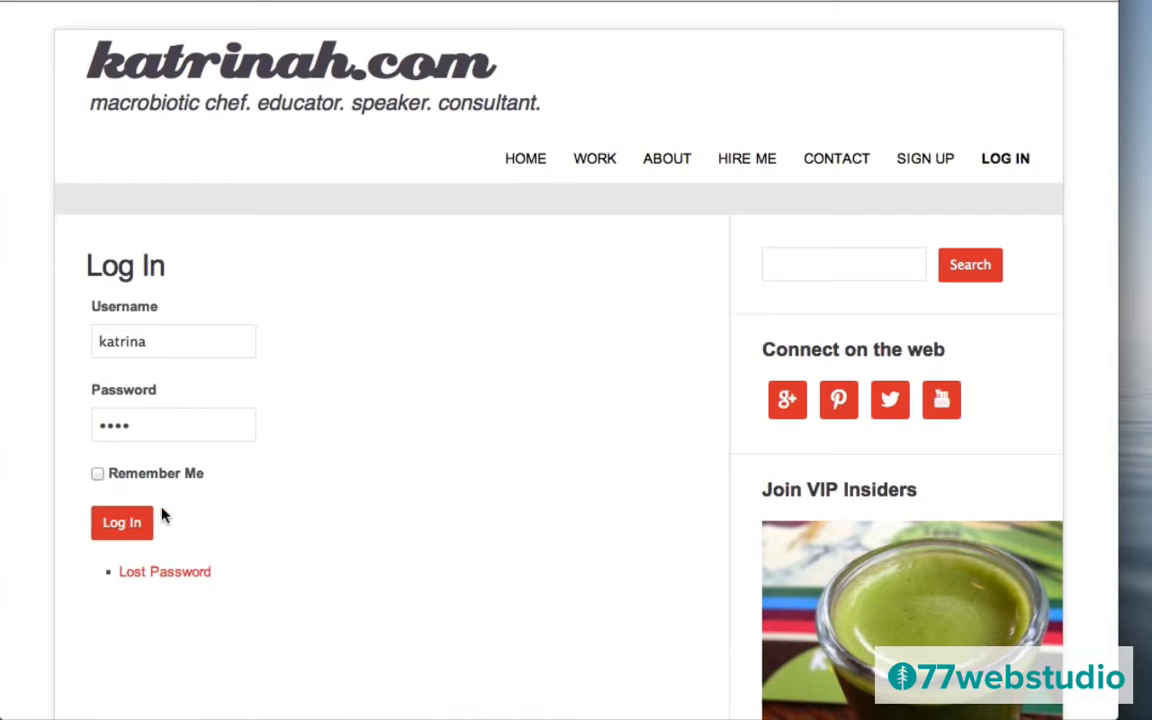
pyautogui.click(122, 524)
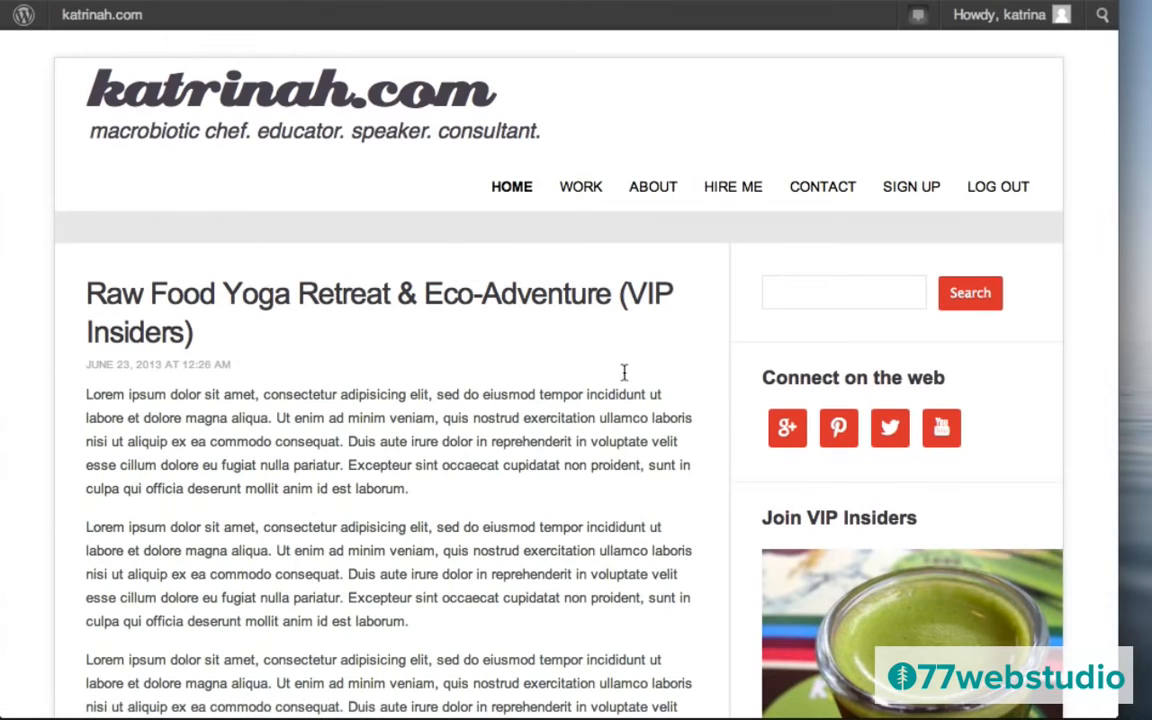
pyautogui.scroll(-1, 688, 458)
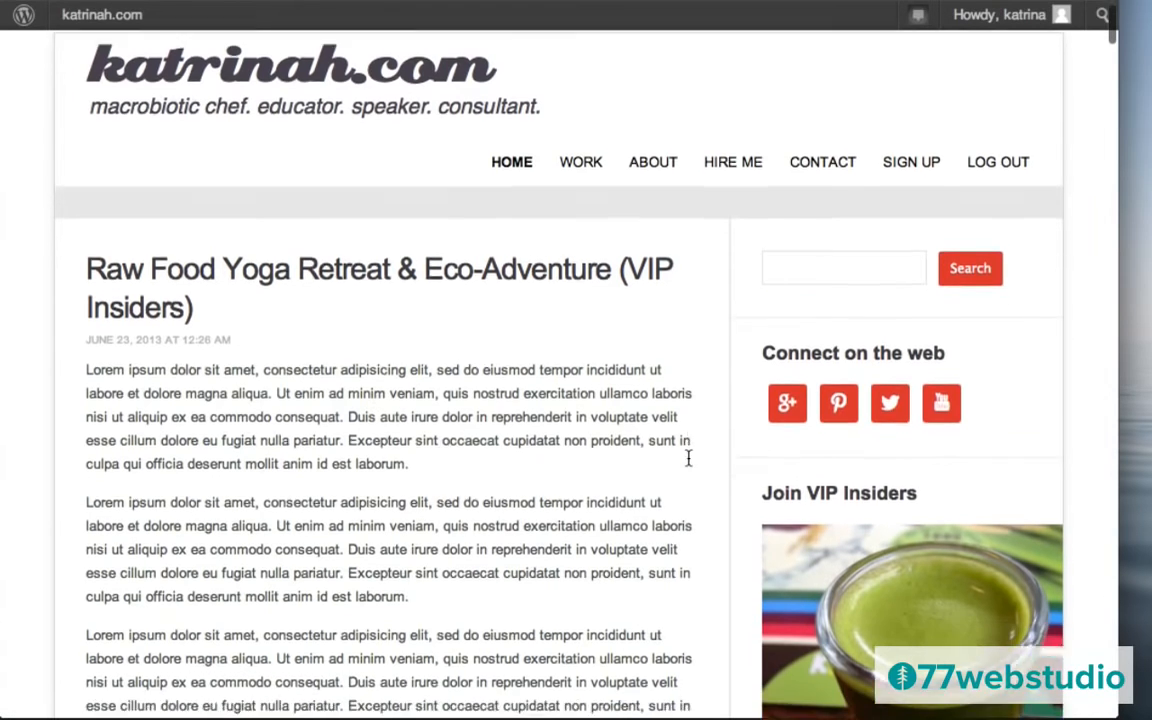
pyautogui.scroll(-5, 688, 458)
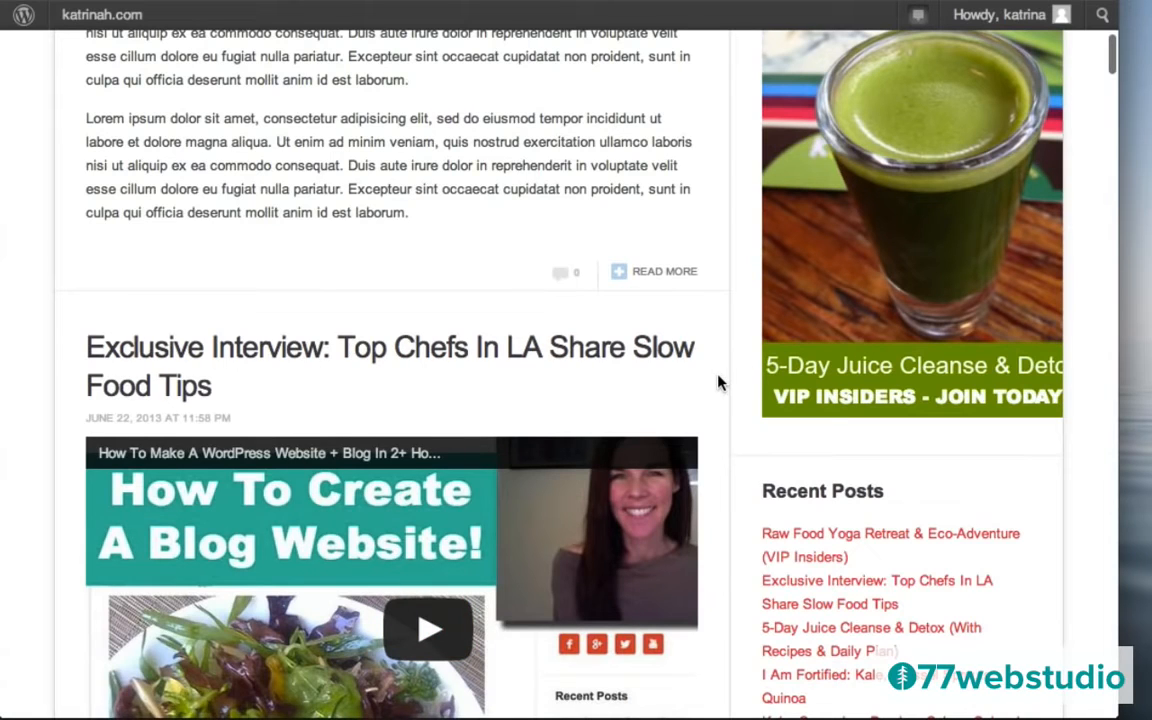
pyautogui.scroll(-6, 720, 380)
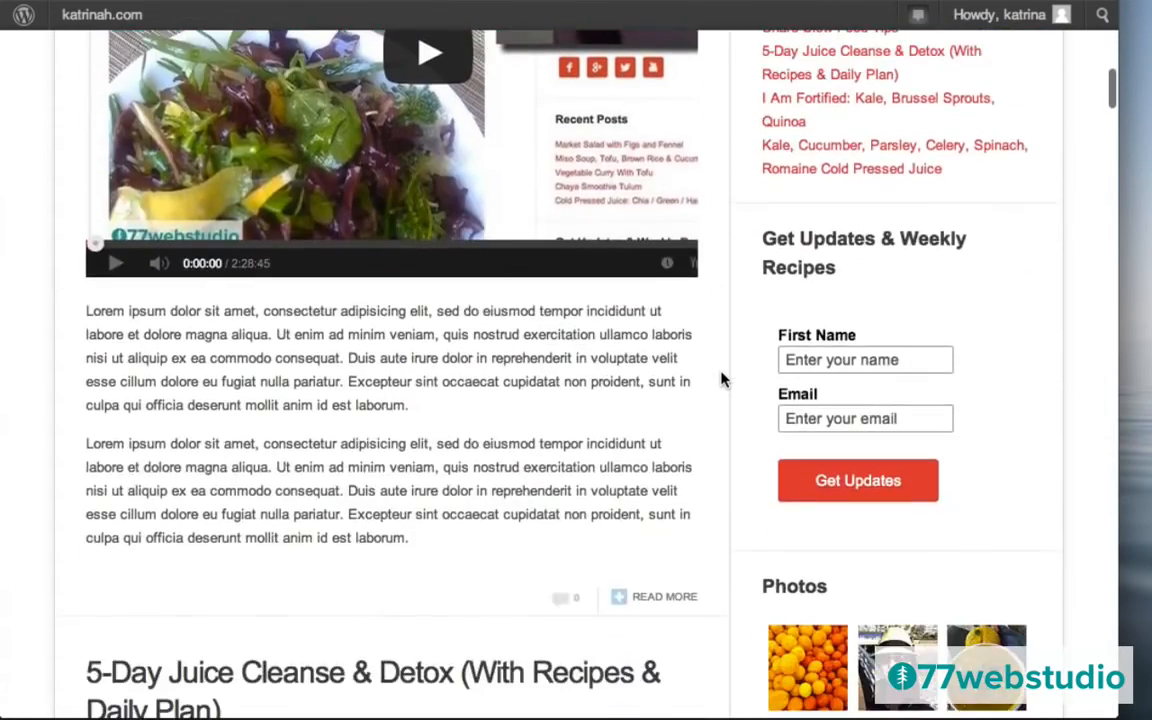
pyautogui.scroll(-20, 722, 378)
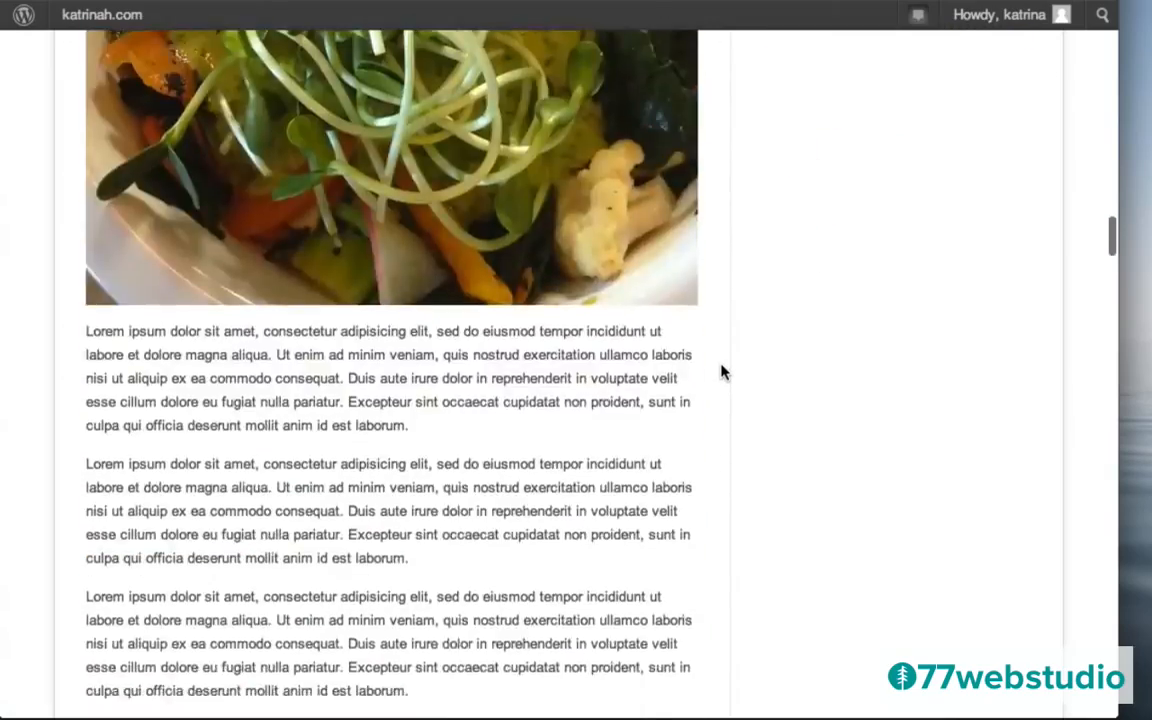
pyautogui.scroll(-5, 722, 372)
pyautogui.scroll(20, 722, 372)
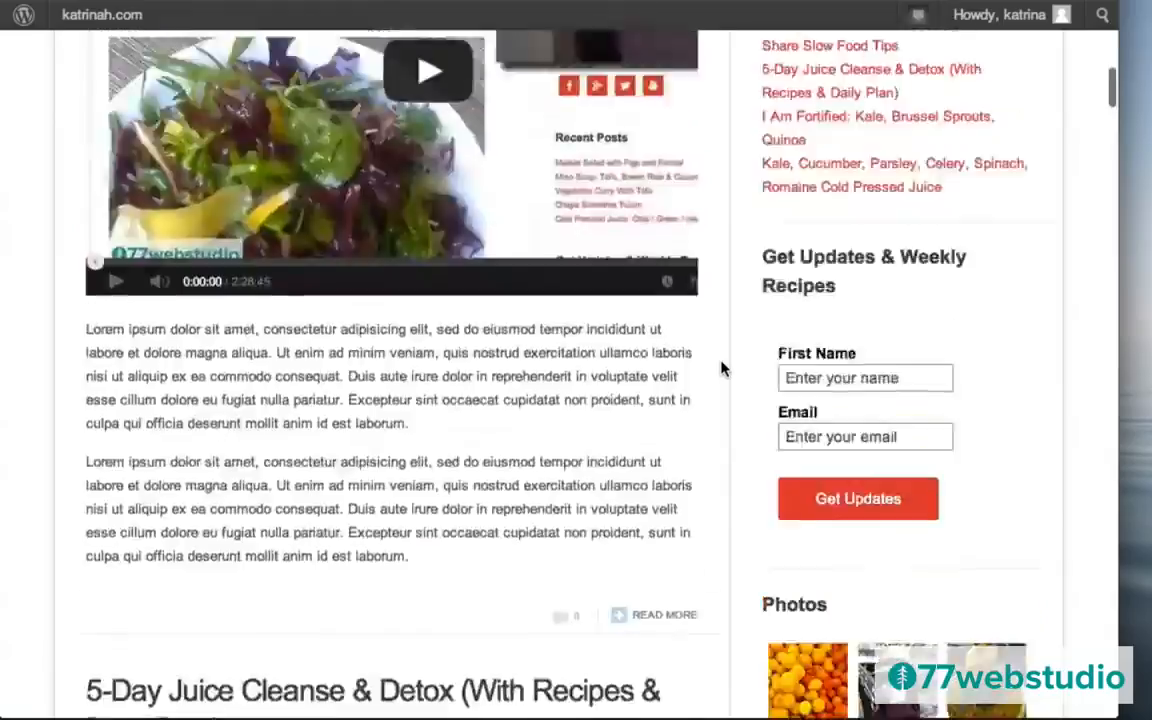
pyautogui.scroll(10, 722, 370)
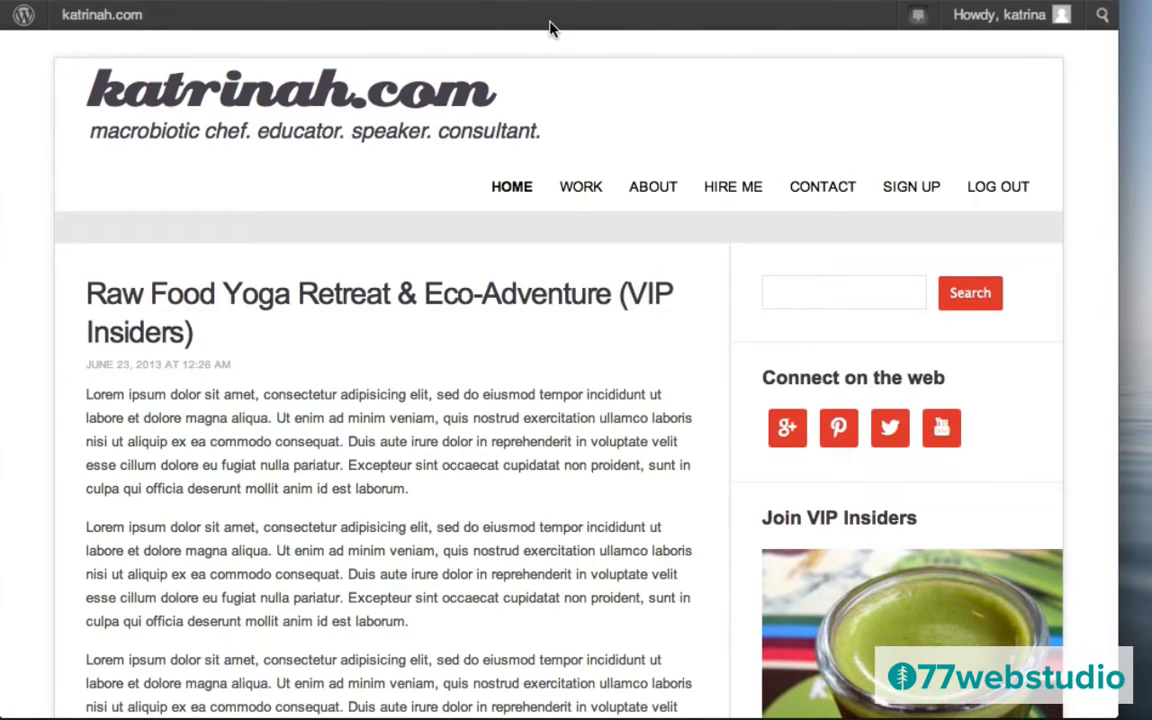
pyautogui.moveTo(116, 14)
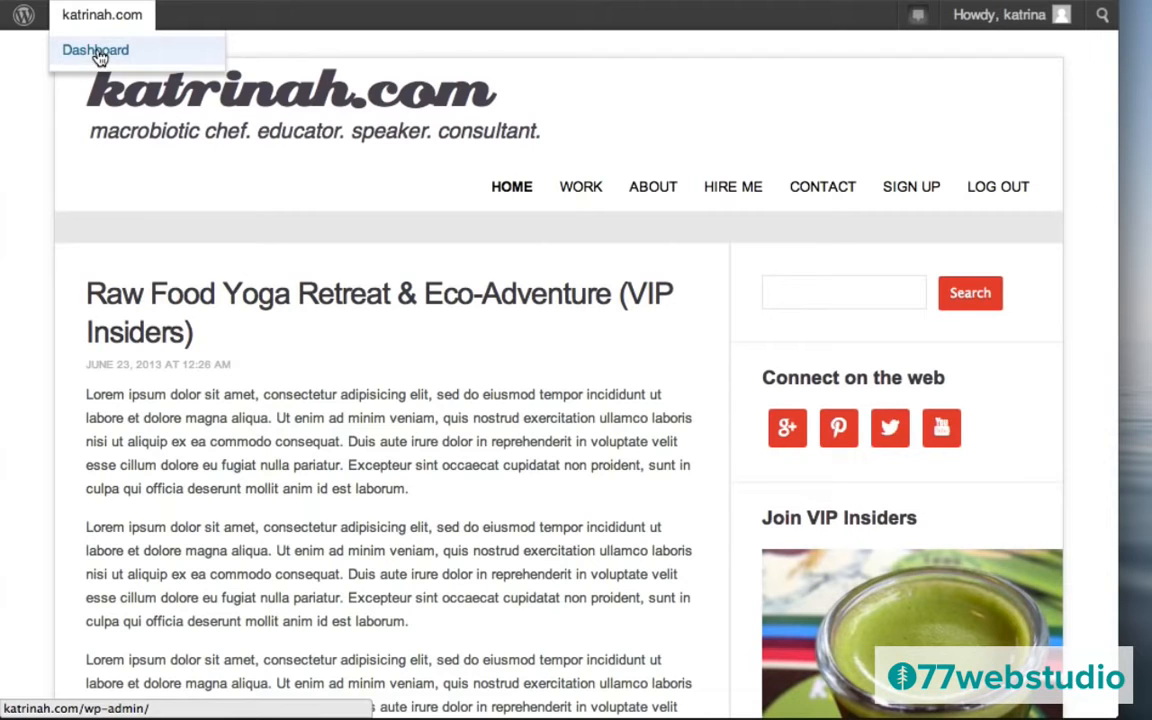
# Open the admin Dashboard, dismiss the toolbar notice, and log out from the Howdy menu.
pyautogui.click(96, 52)
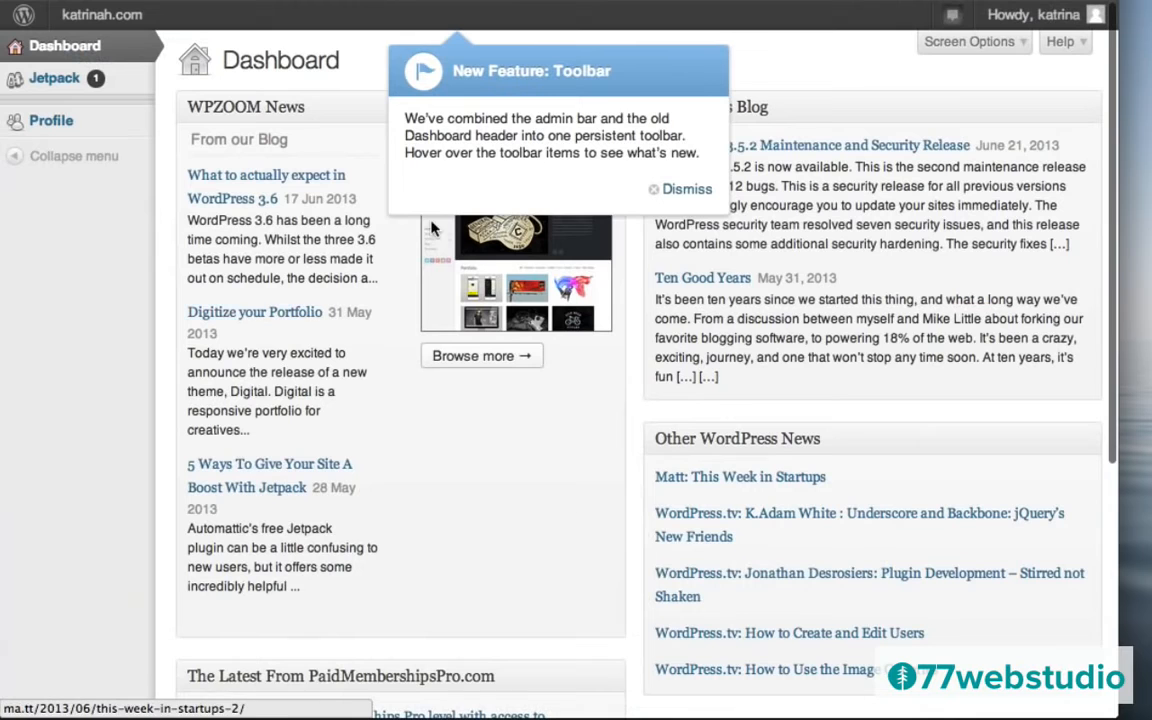
pyautogui.click(668, 189)
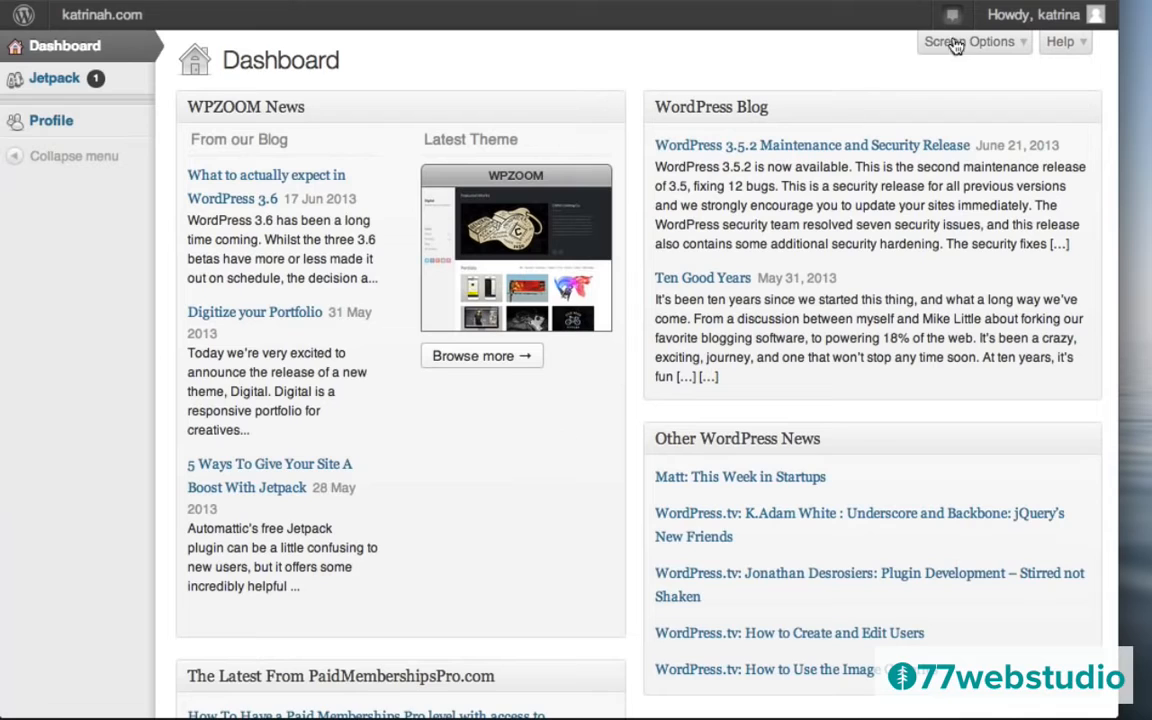
pyautogui.moveTo(1037, 24)
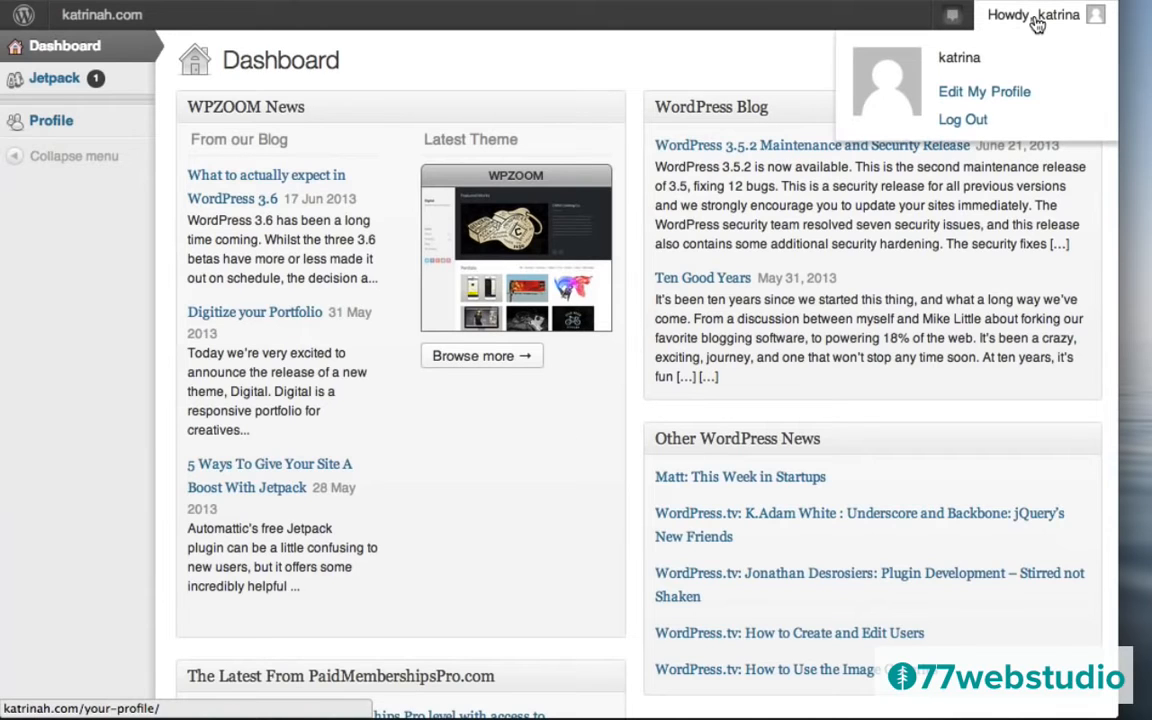
pyautogui.click(966, 120)
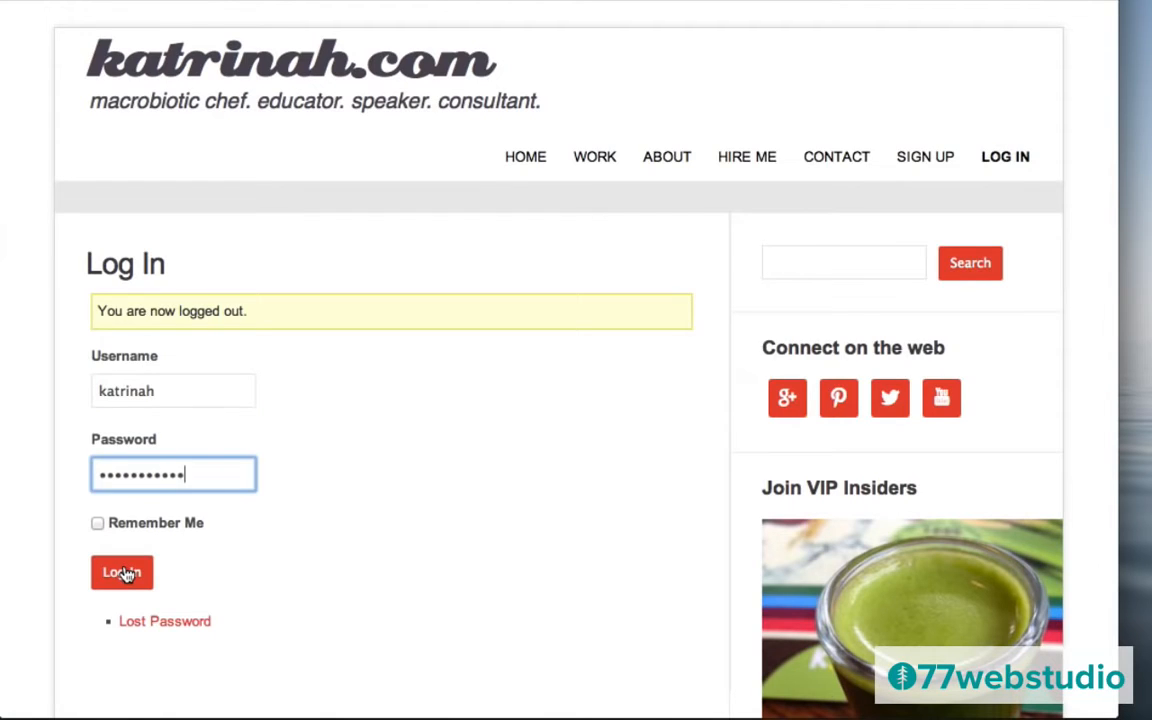
# Log back in as administrator and select the WP Hide Dashboard name on its plugin page.
pyautogui.click(124, 573)
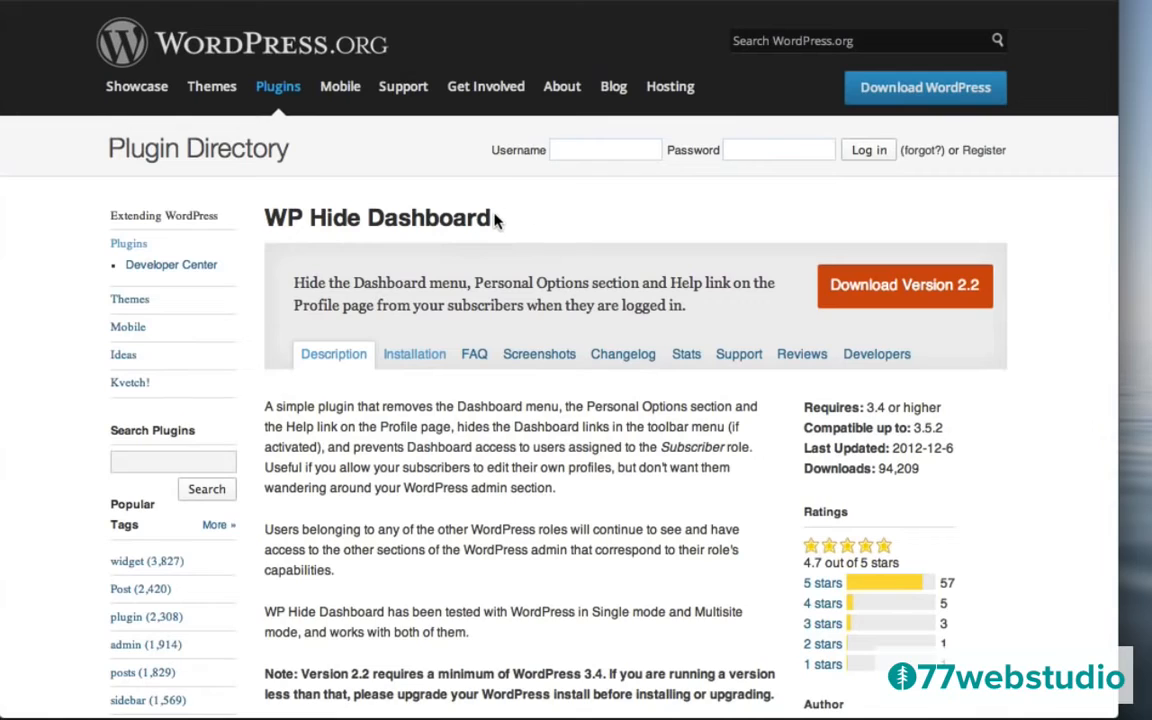
pyautogui.moveTo(490, 218); pyautogui.dragTo(270, 224)
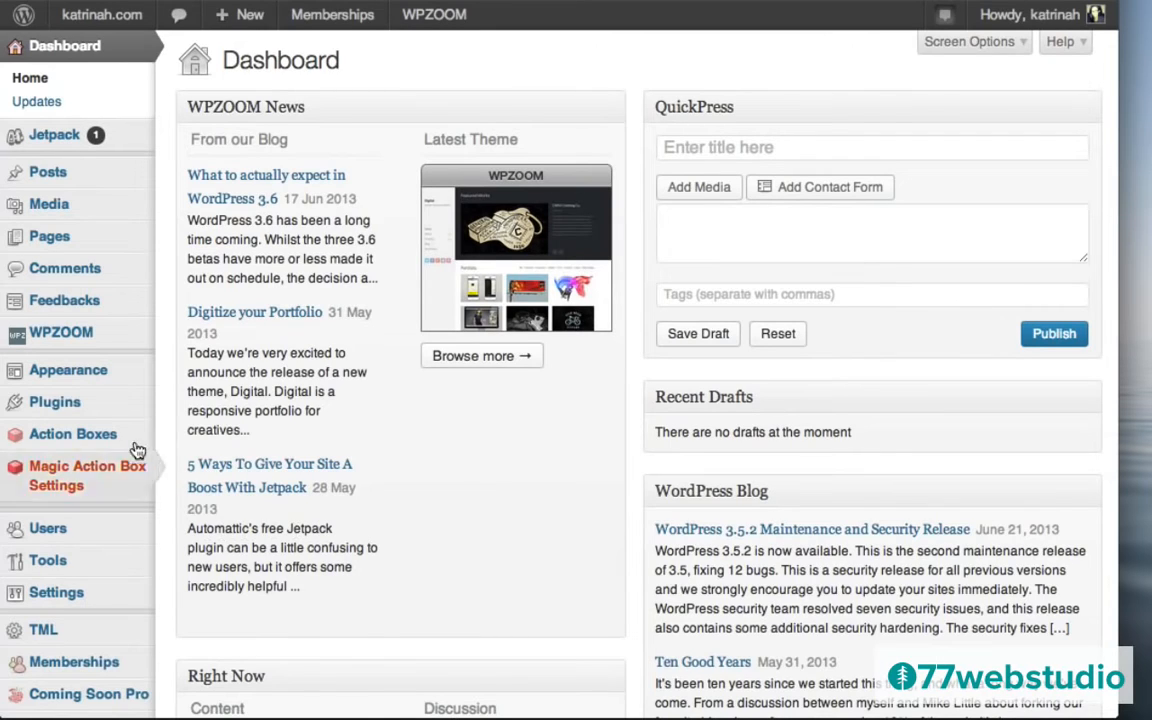
# Find 'WP Hide Dashboard' under Plugins > Add New, then install and activate version 2.2.
pyautogui.moveTo(40, 403)
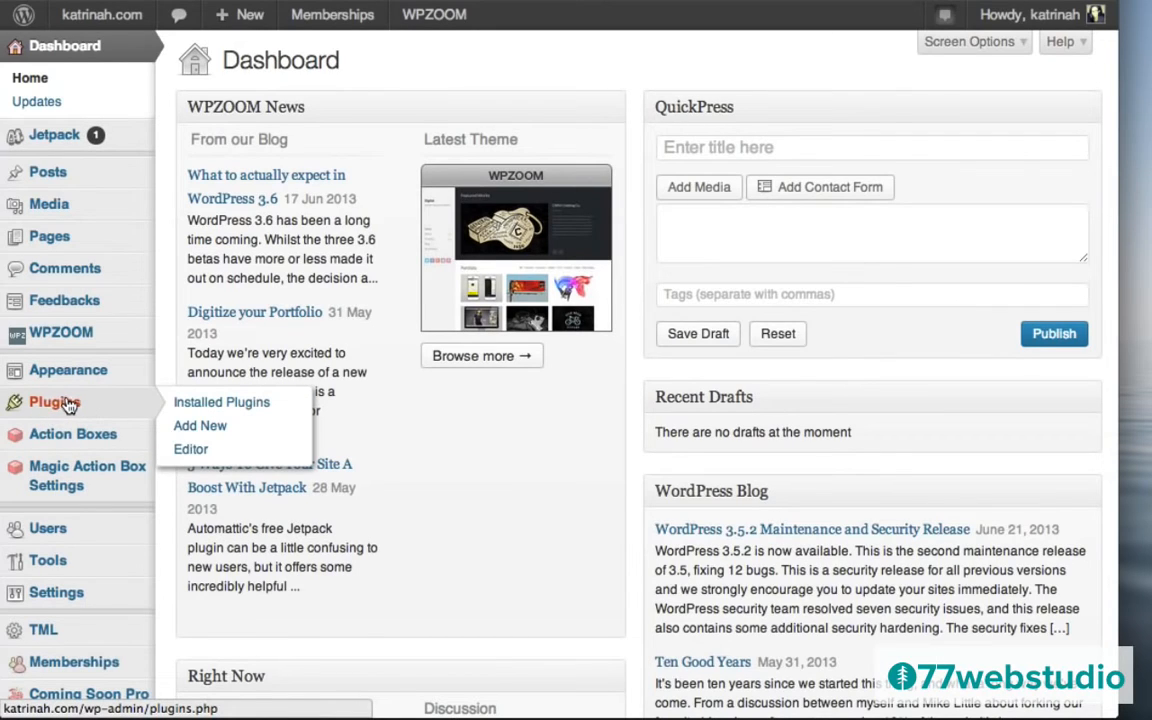
pyautogui.click(55, 402)
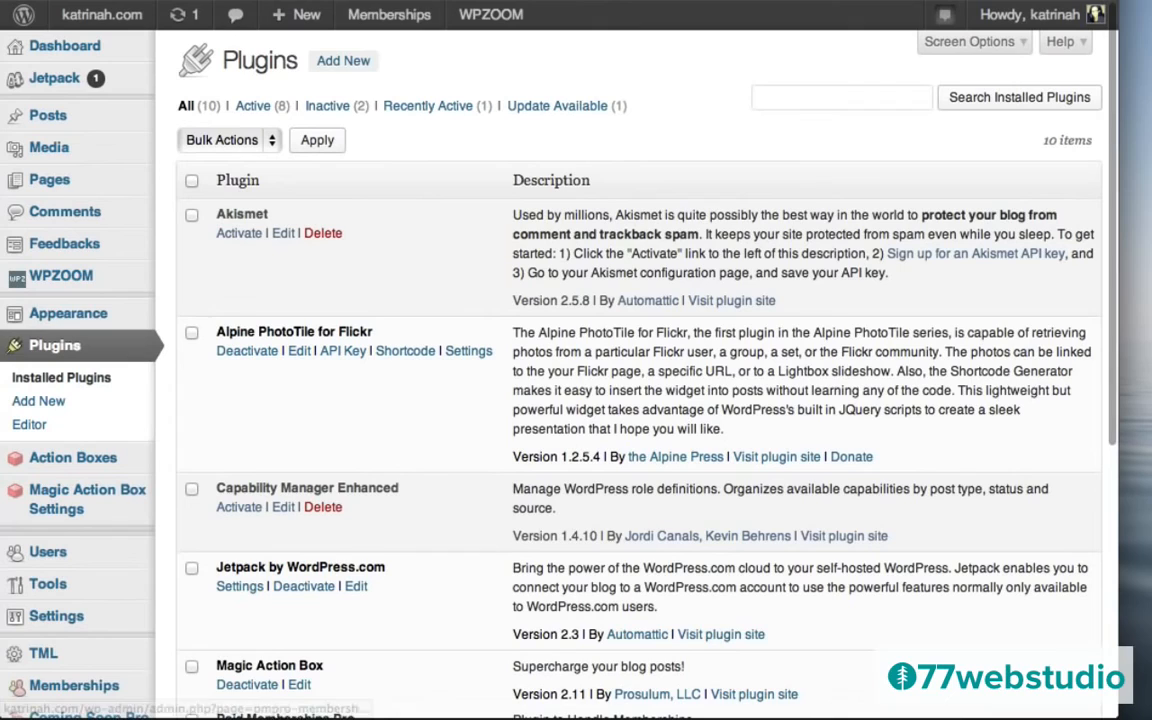
pyautogui.click(342, 62)
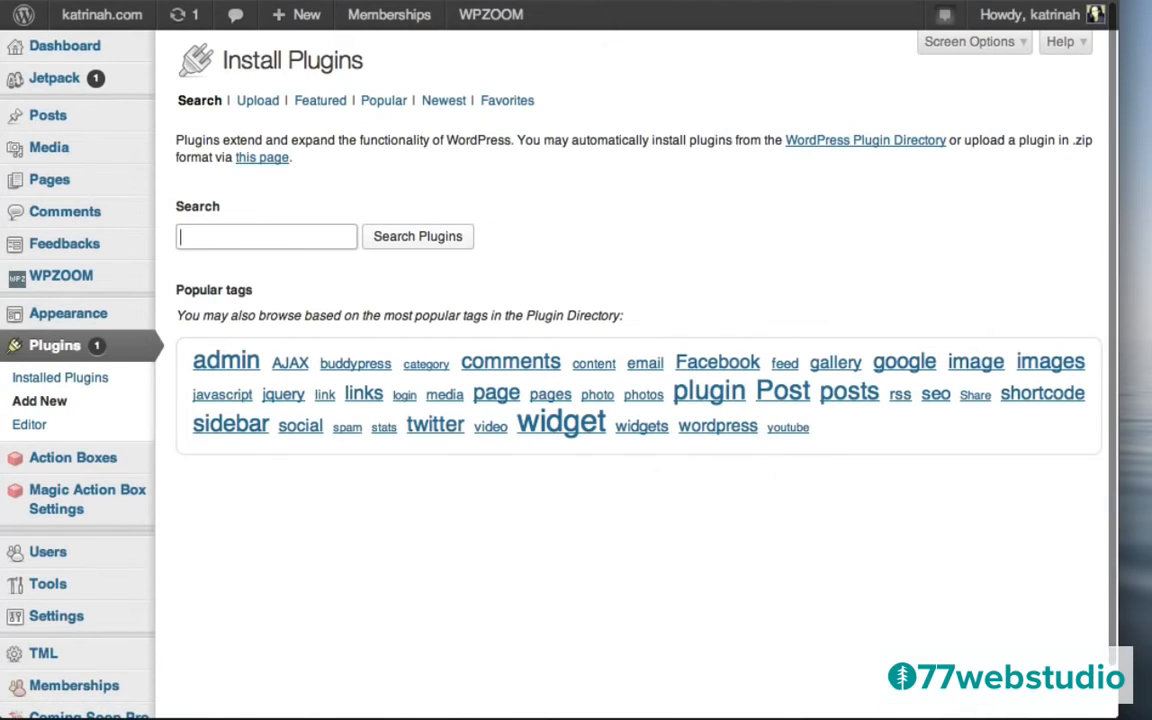
pyautogui.write('WP Hide Dashboard')
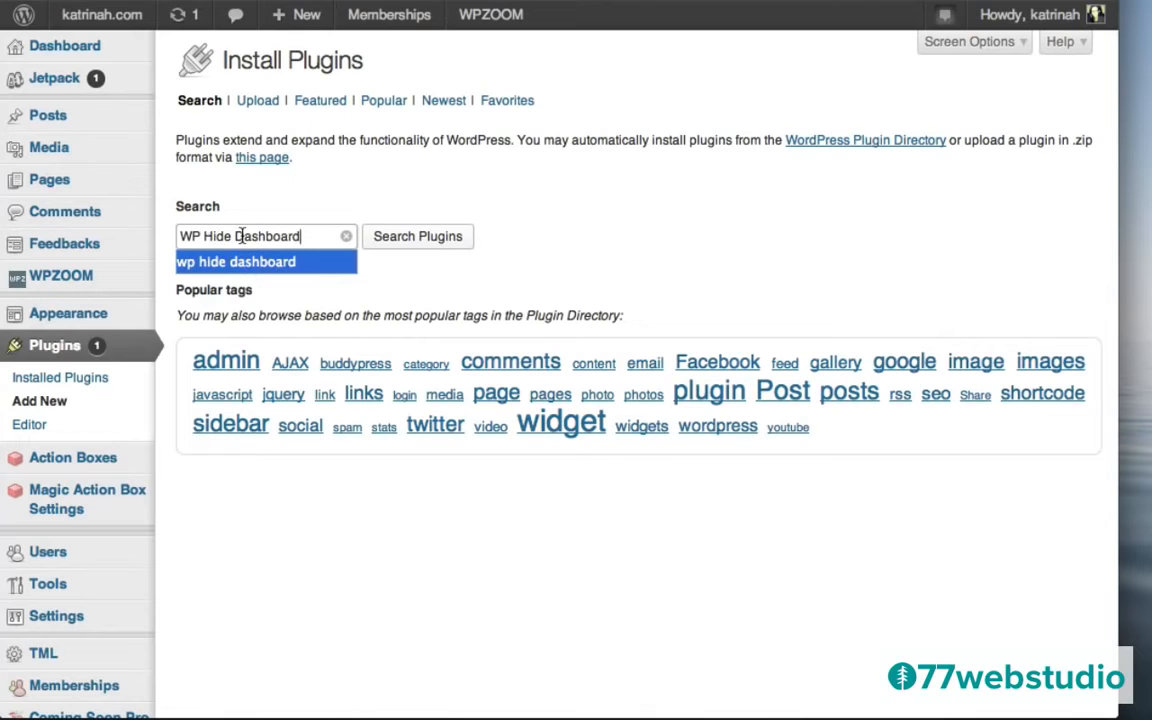
pyautogui.click(410, 244)
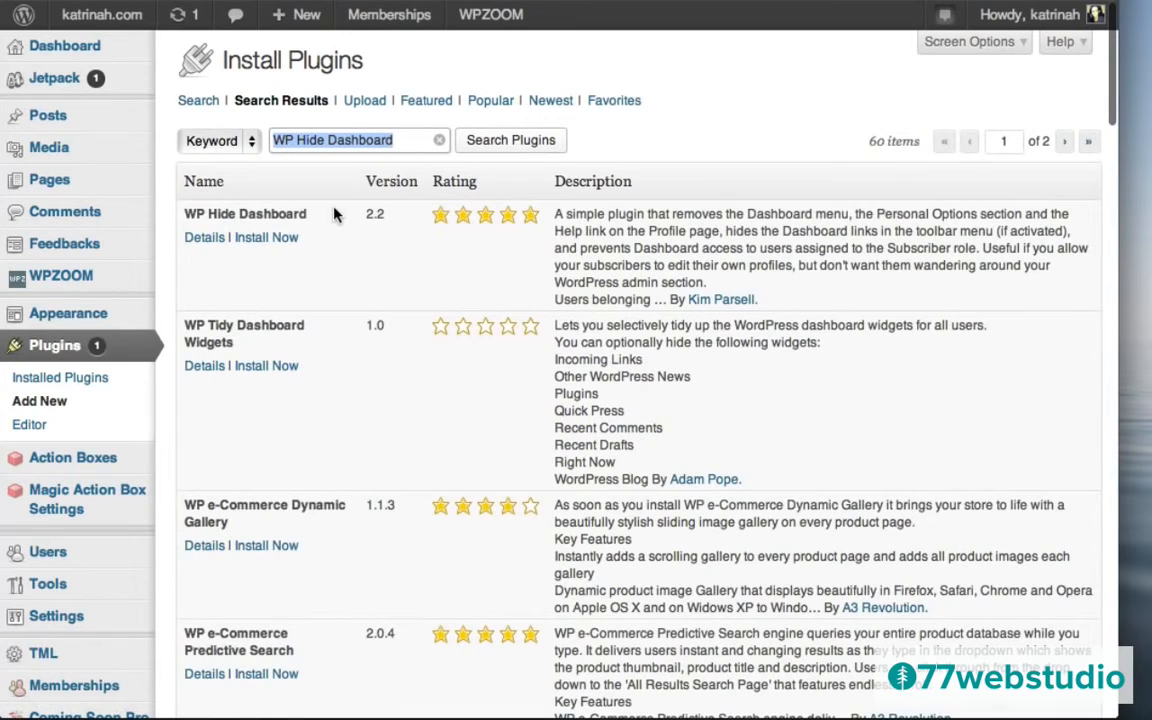
pyautogui.click(195, 241)
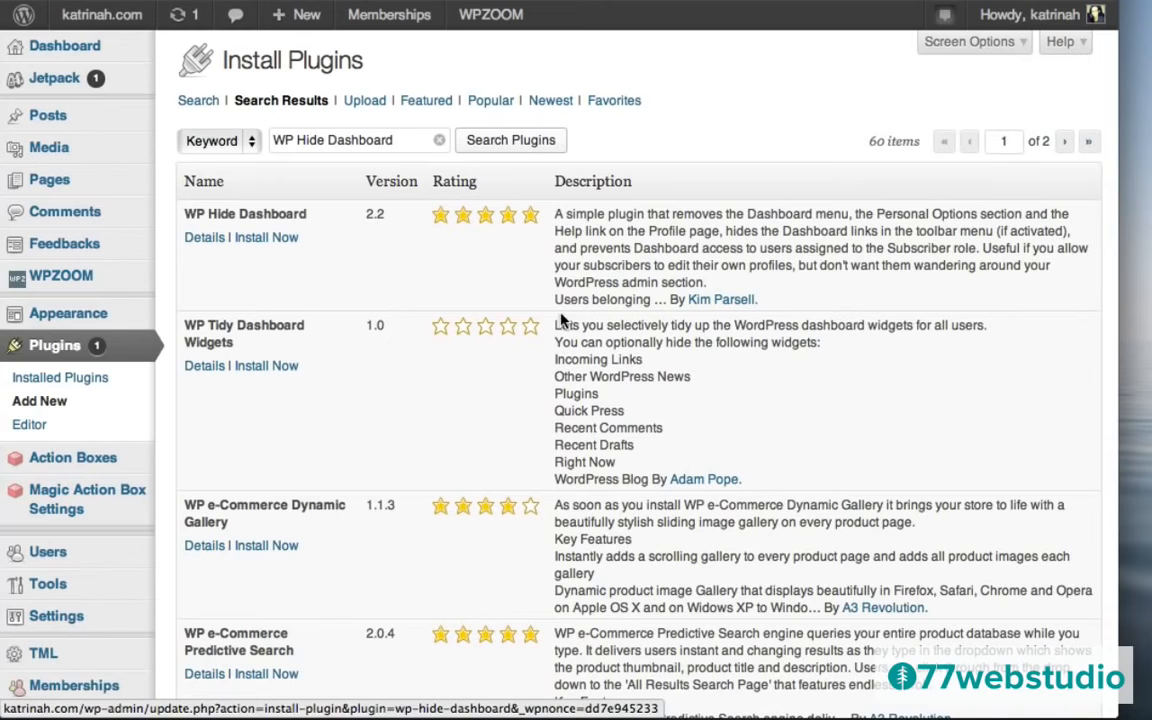
pyautogui.click(206, 239)
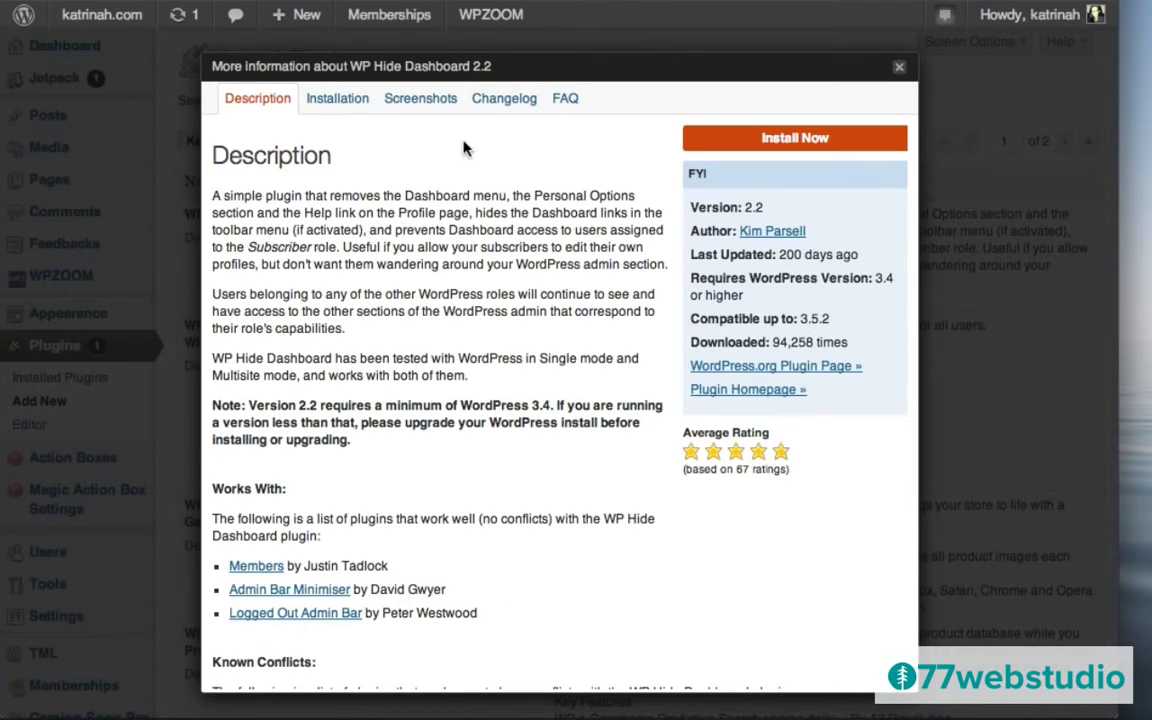
pyautogui.click(792, 139)
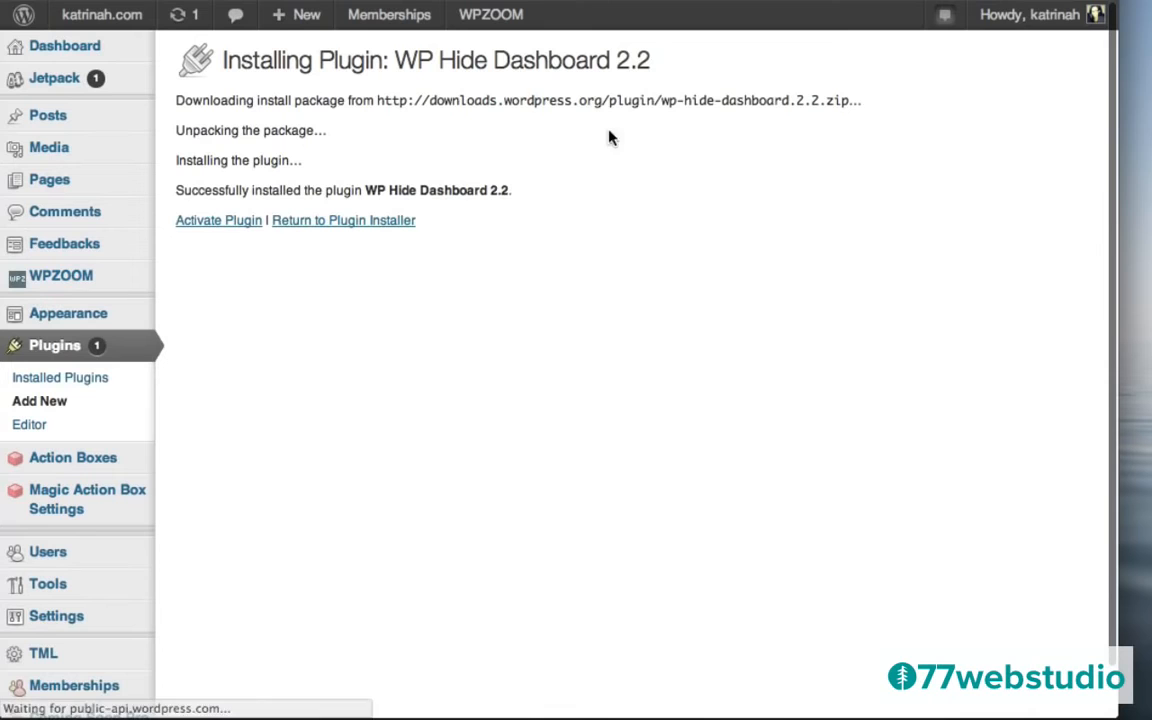
pyautogui.click(197, 226)
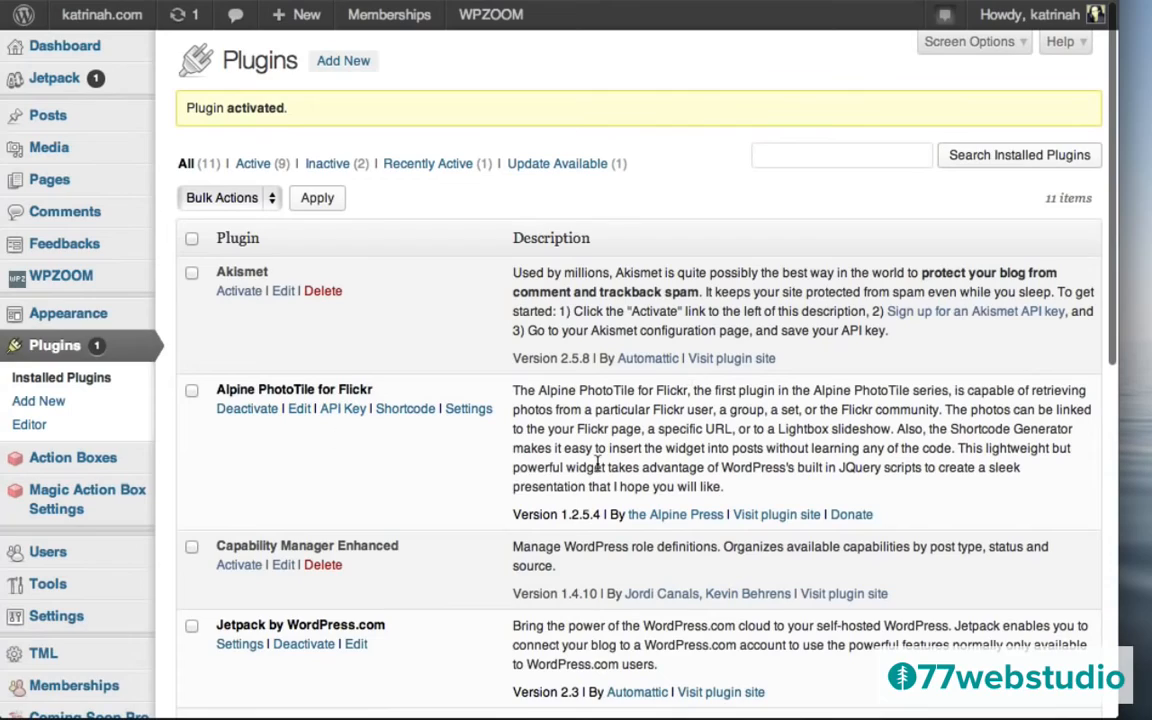
pyautogui.scroll(-10, 465, 525)
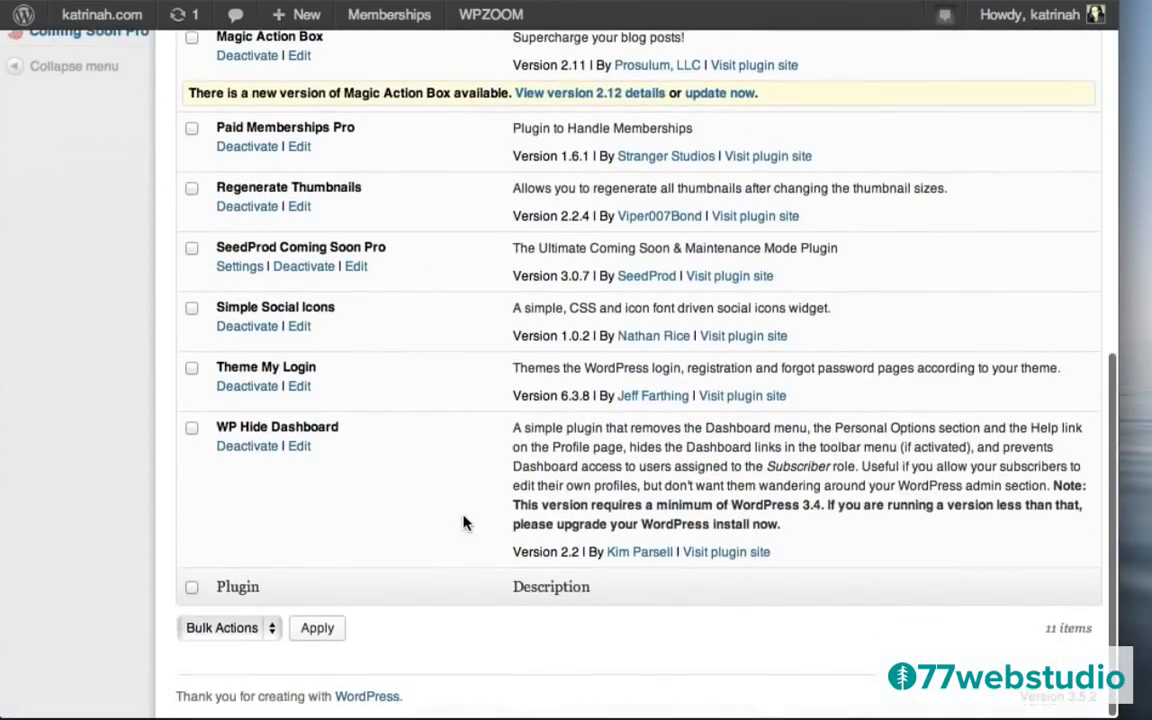
pyautogui.scroll(10, 489, 386)
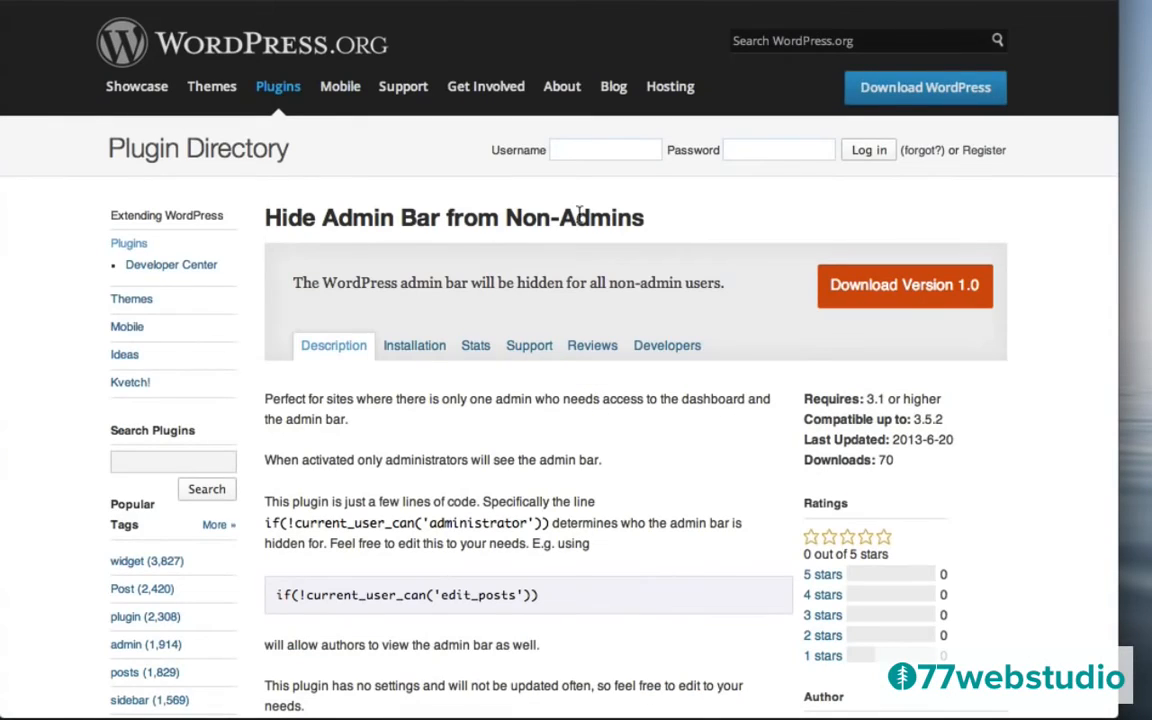
# Select the 'Hide Admin Bar from Non-Admins' plugin name on WordPress.org to copy it.
pyautogui.moveTo(646, 222); pyautogui.dragTo(268, 212)
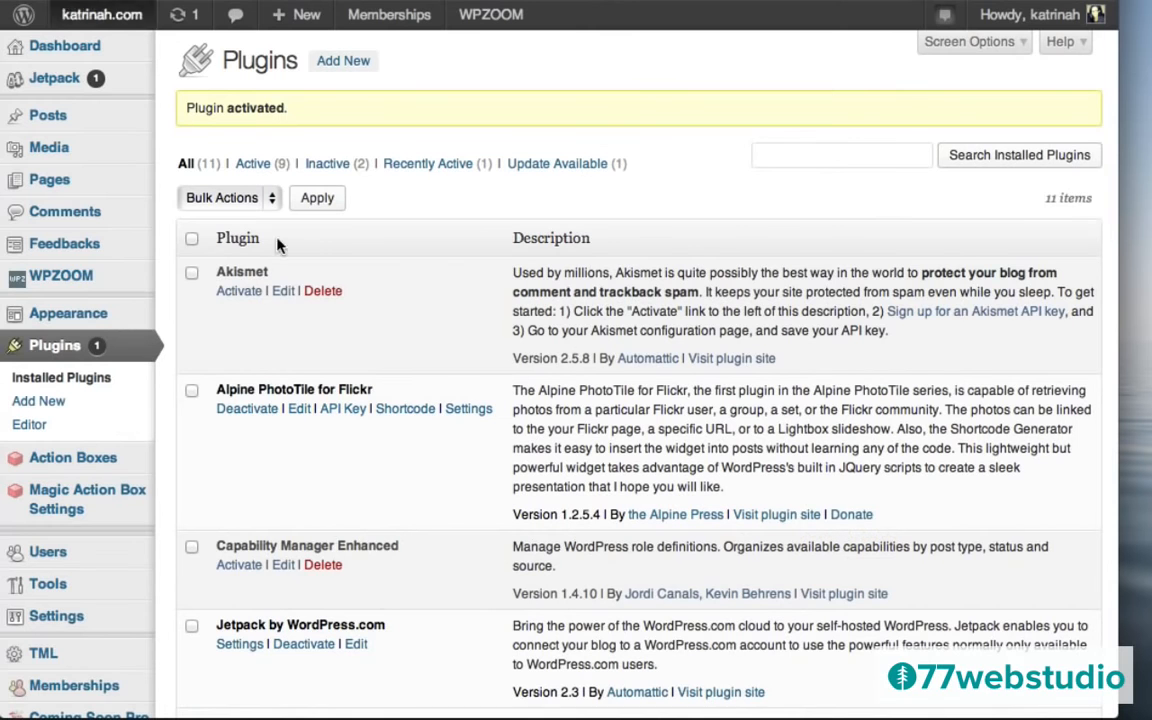
# Search Add New for the pasted name, then install and activate Hide Admin Bar From Non-admins.
pyautogui.click(343, 59)
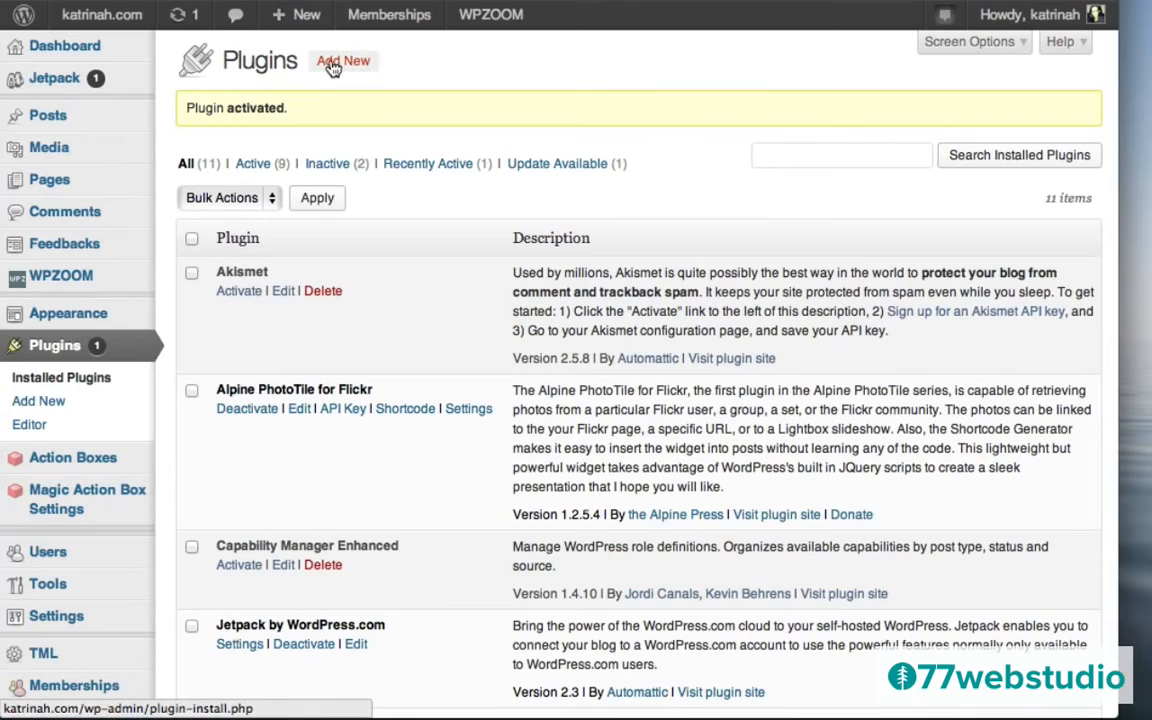
pyautogui.press('super+v')
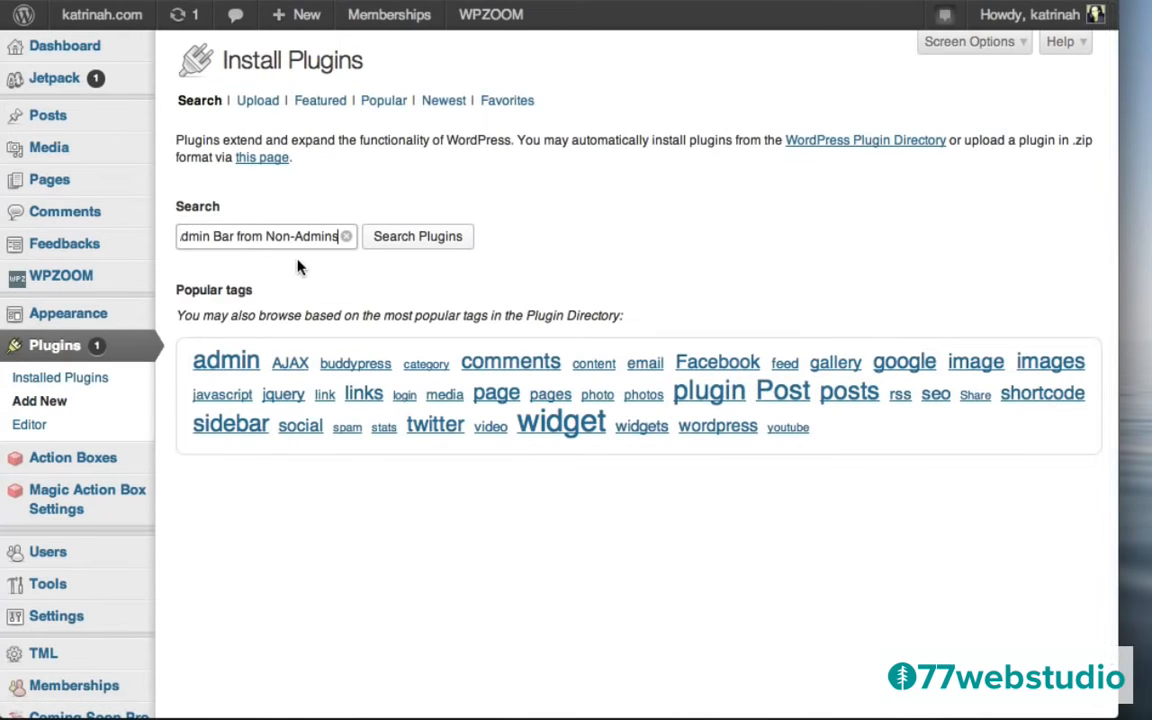
pyautogui.click(420, 238)
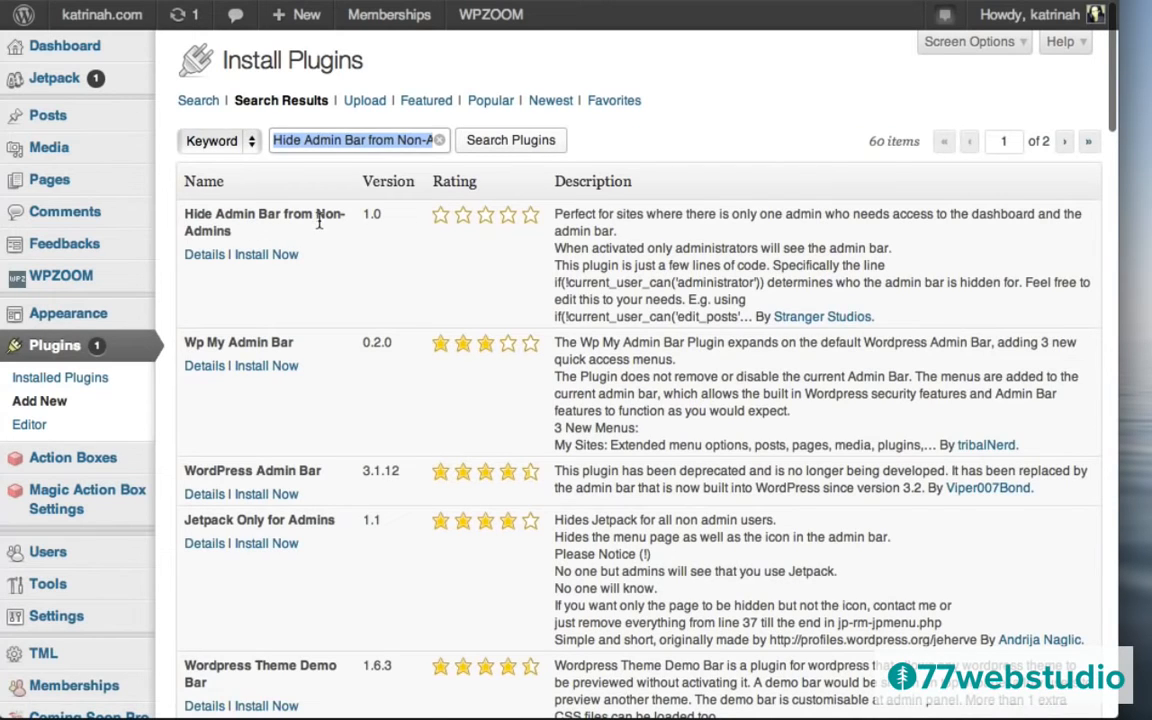
pyautogui.click(198, 259)
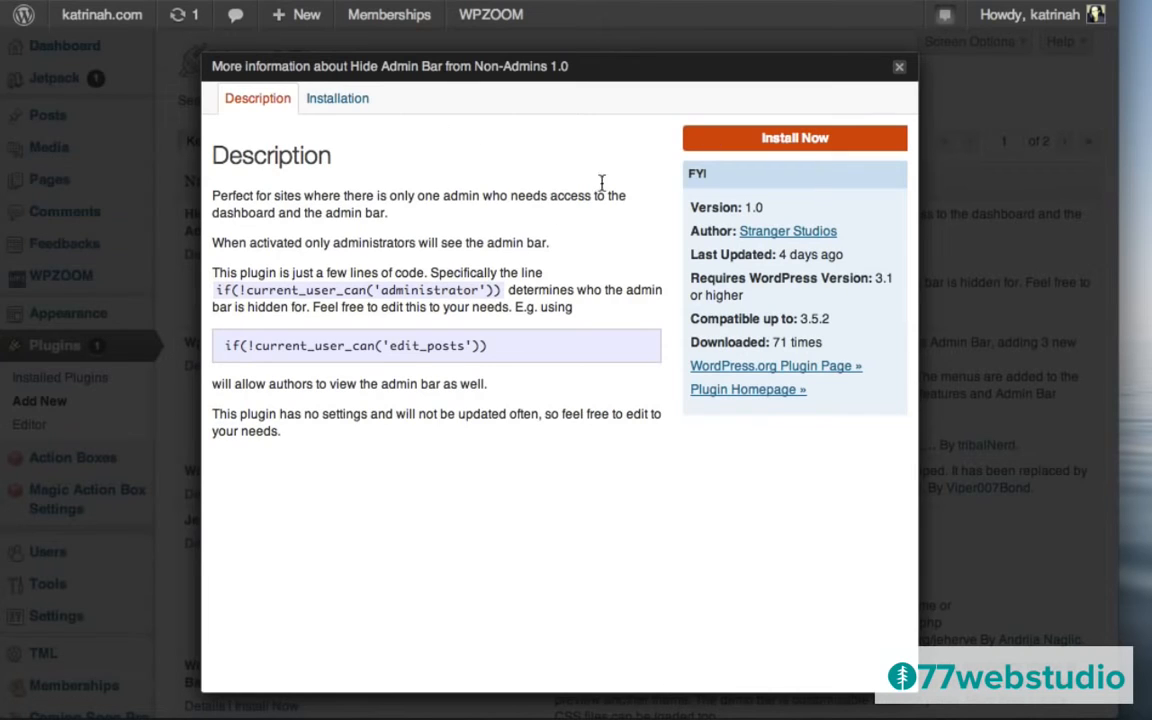
pyautogui.click(797, 140)
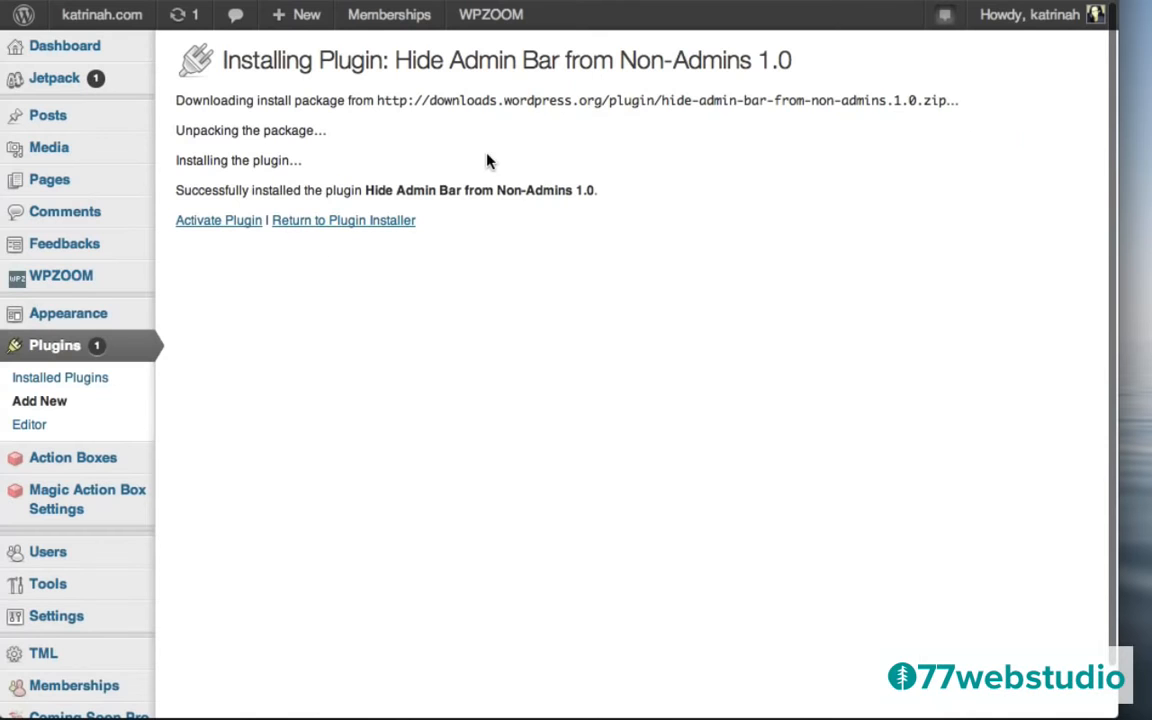
pyautogui.click(212, 222)
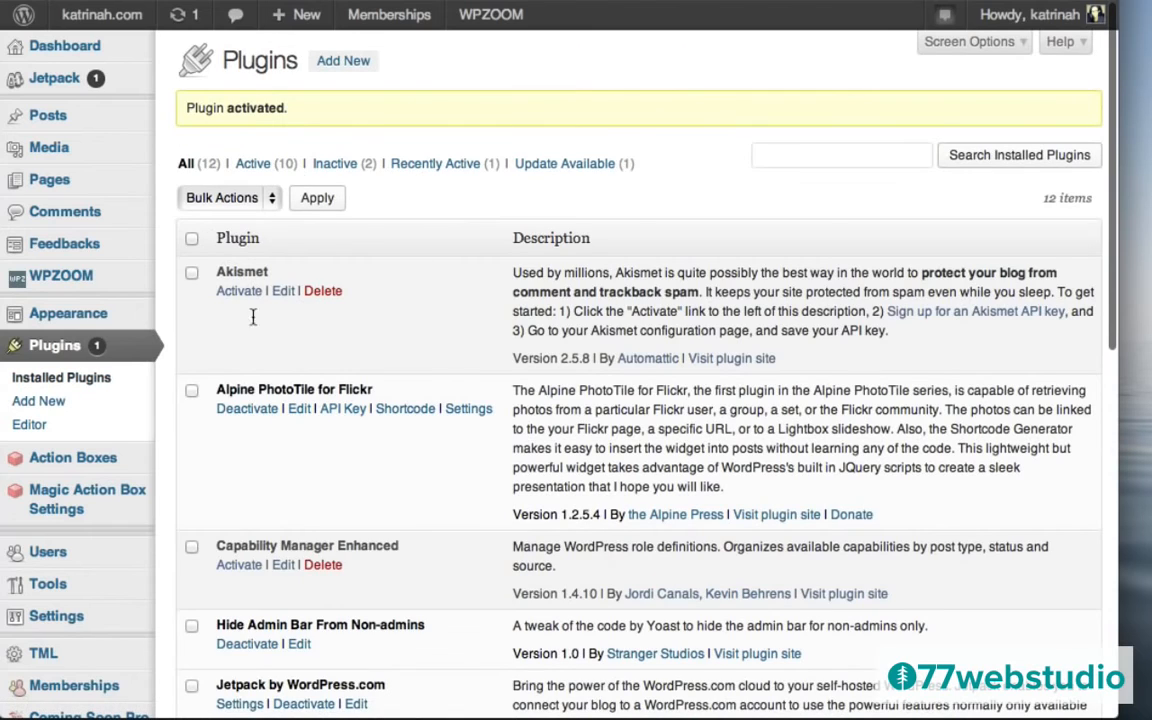
pyautogui.scroll(-2, 524, 447)
pyautogui.scroll(-3, 524, 447)
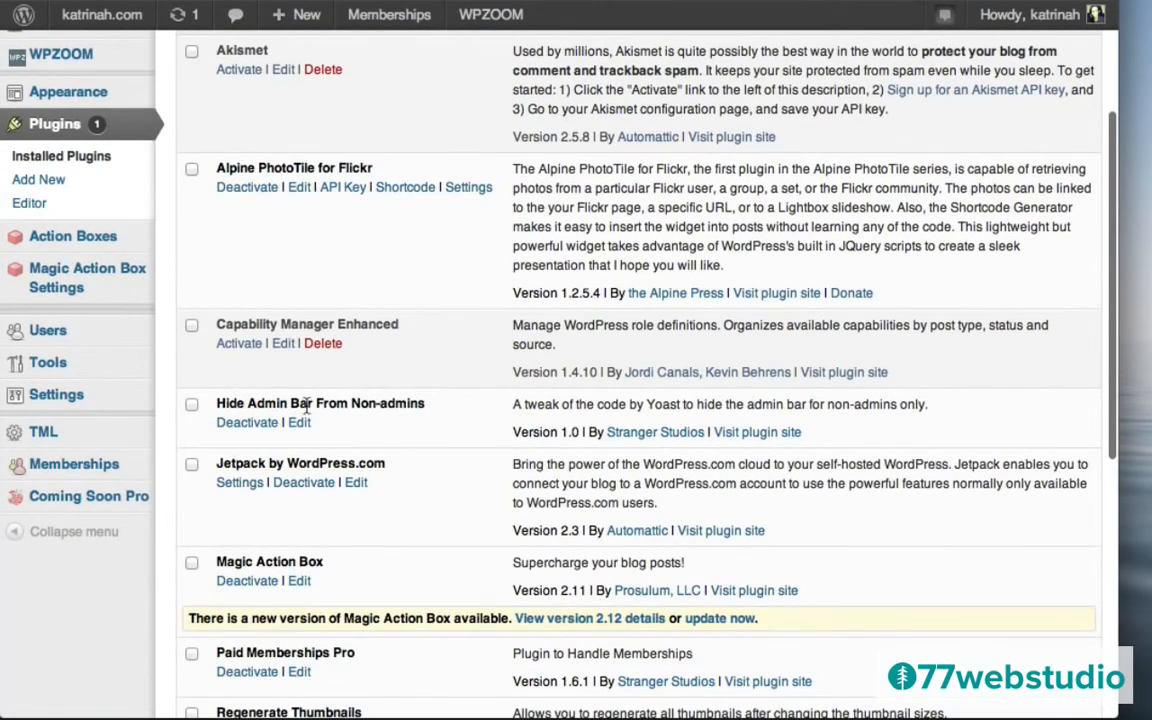
pyautogui.scroll(-10, 489, 421)
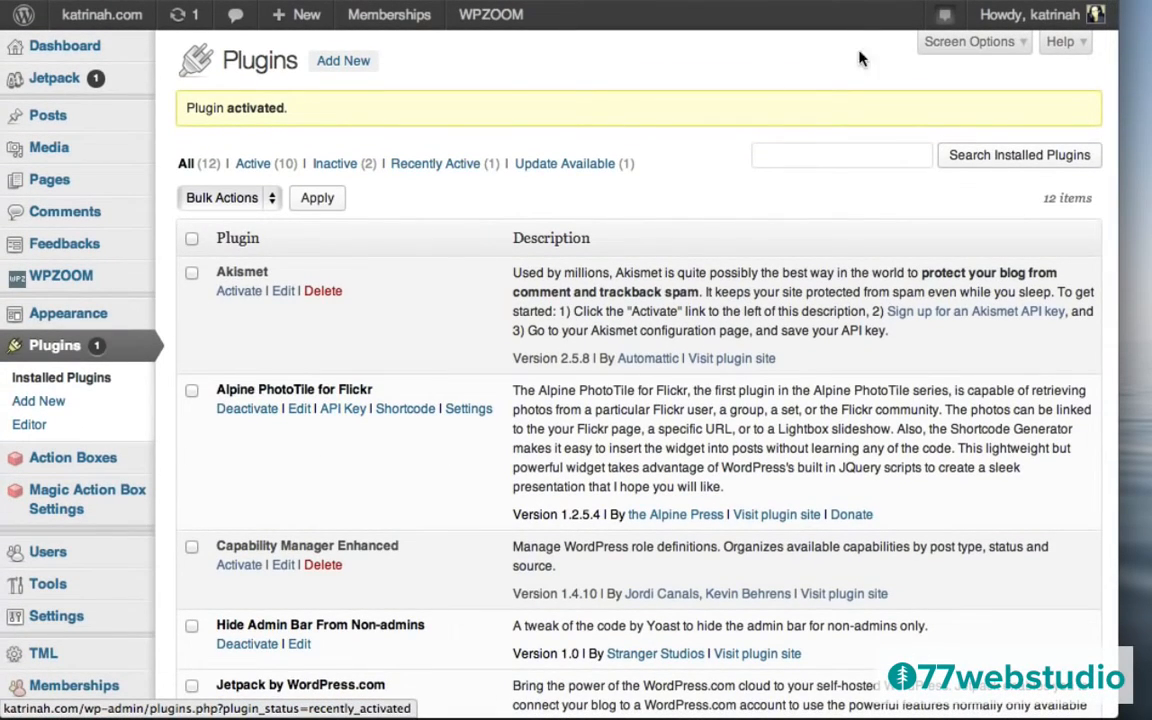
# Log out of the admin account from the Howdy dropdown.
pyautogui.moveTo(1033, 27)
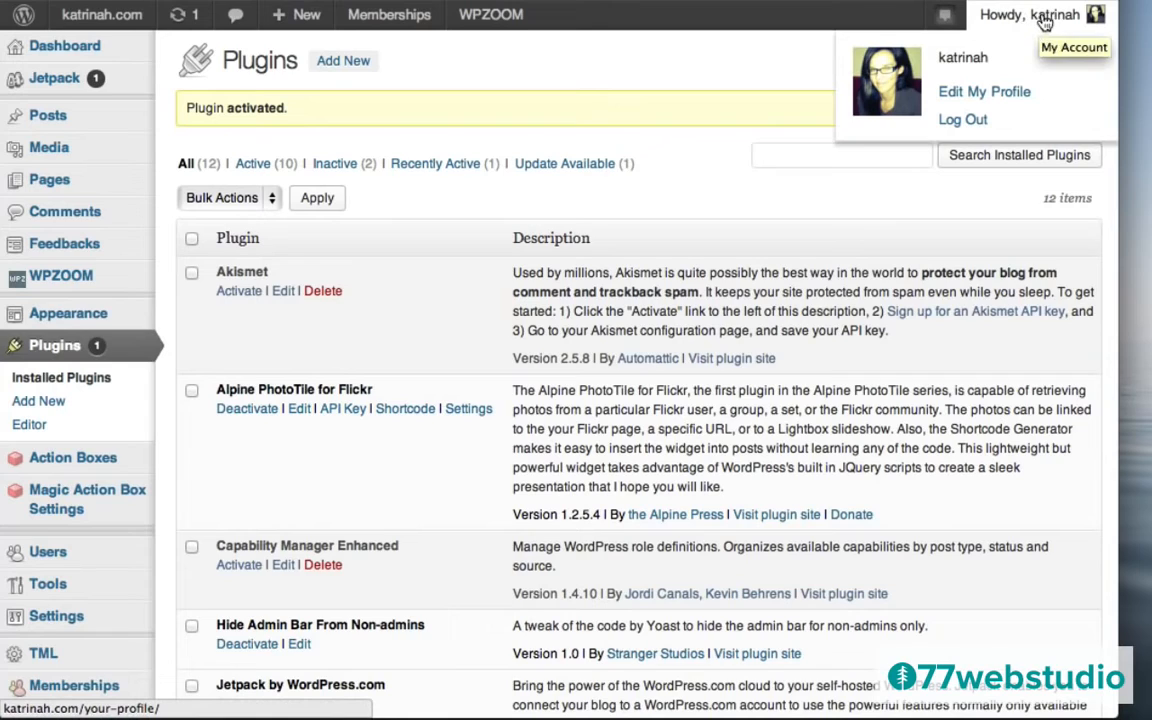
pyautogui.click(966, 121)
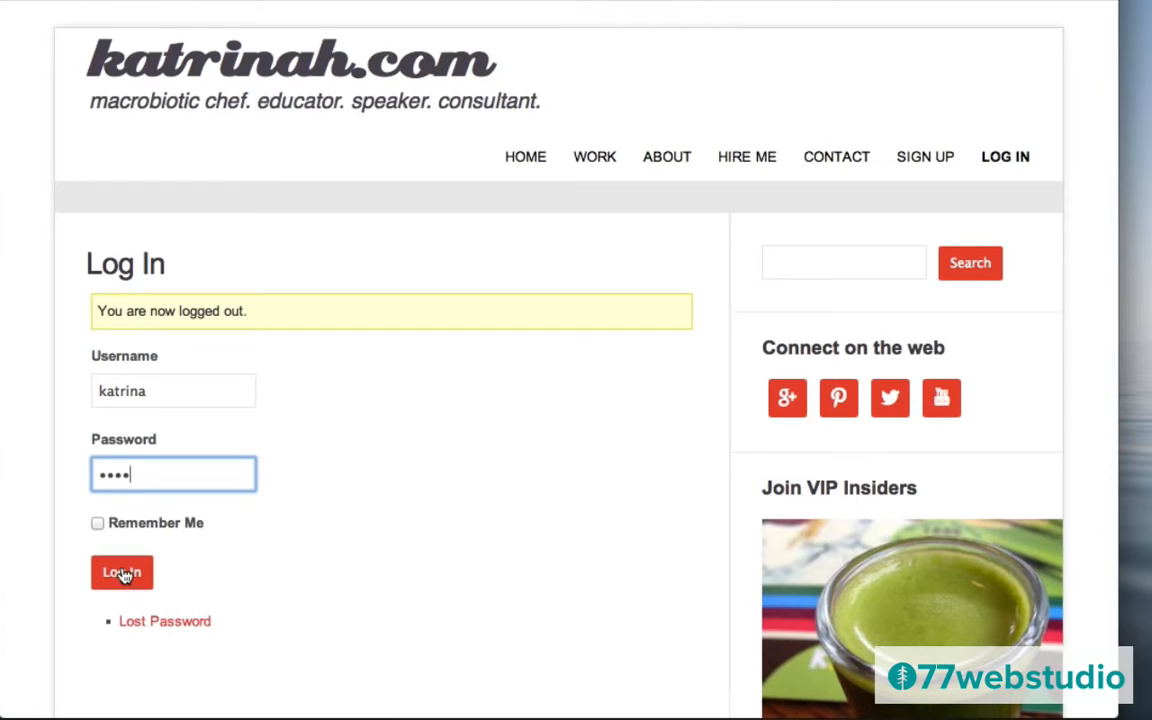
# Log in as a member, scroll the home page's full VIP Insiders post, then log out.
pyautogui.click(121, 572)
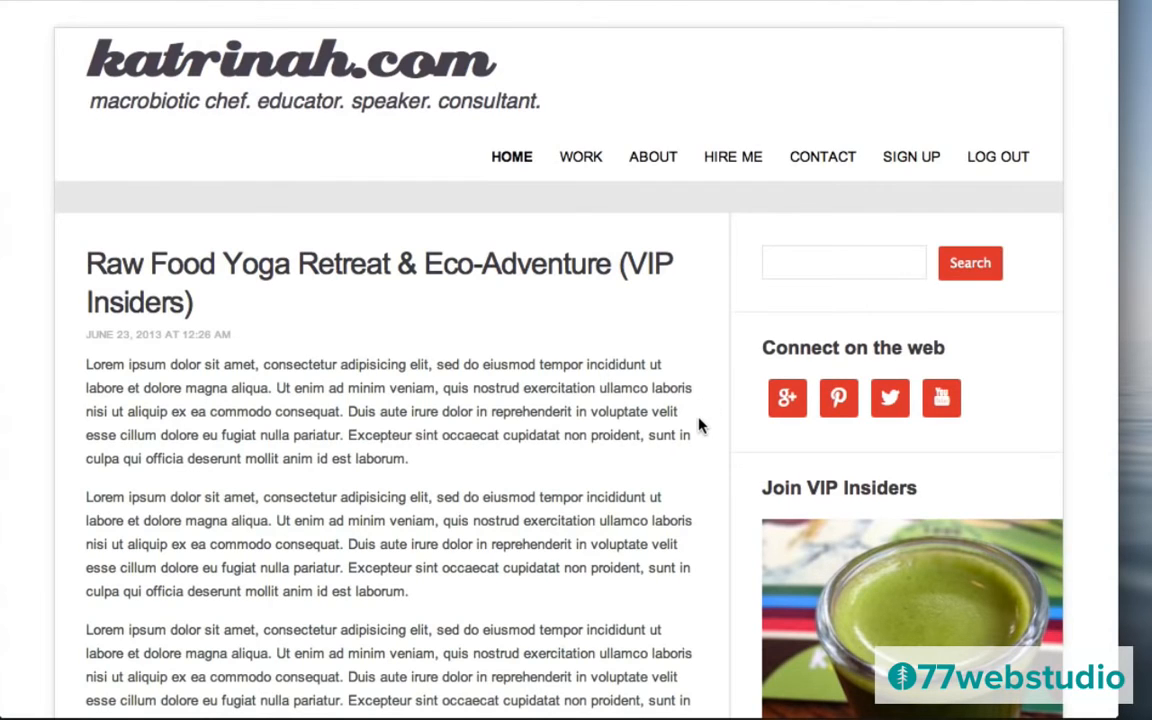
pyautogui.scroll(-10, 698, 426)
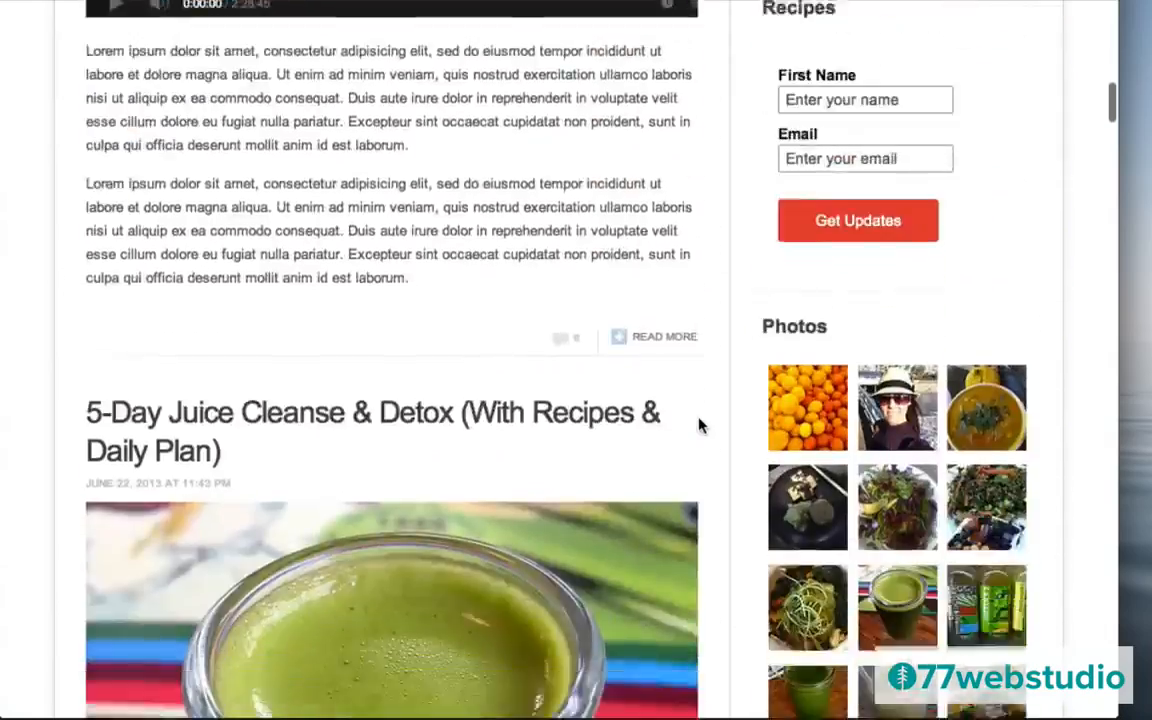
pyautogui.scroll(-15, 698, 426)
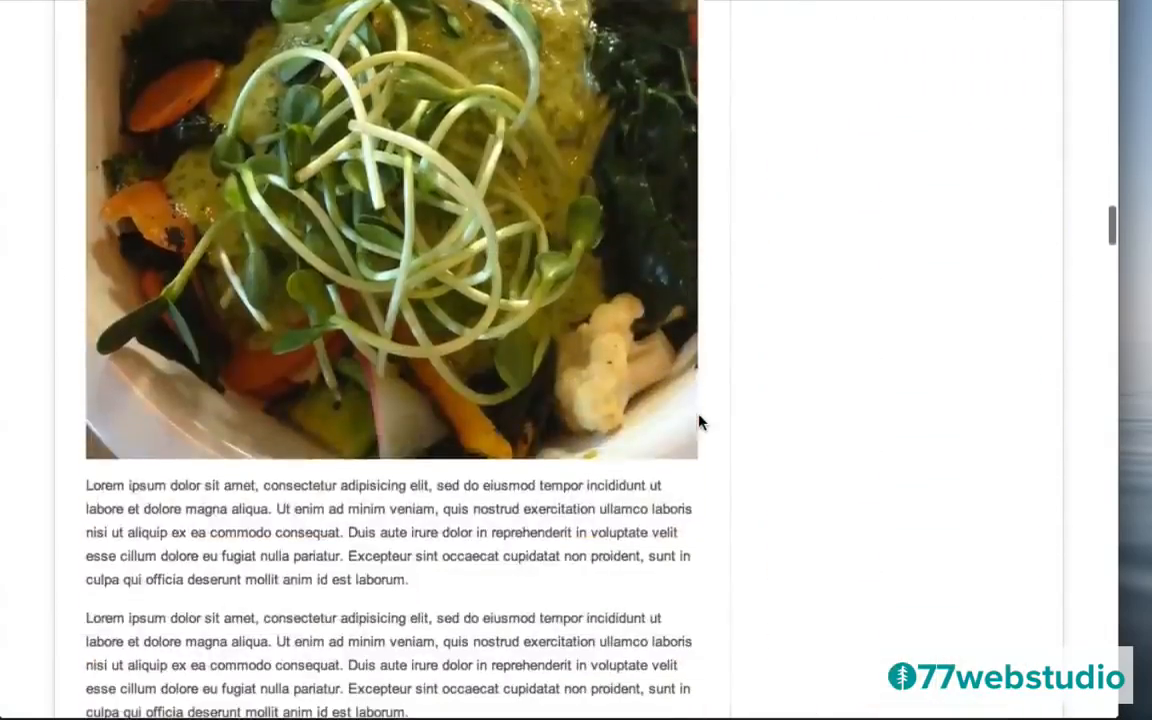
pyautogui.scroll(20, 699, 423)
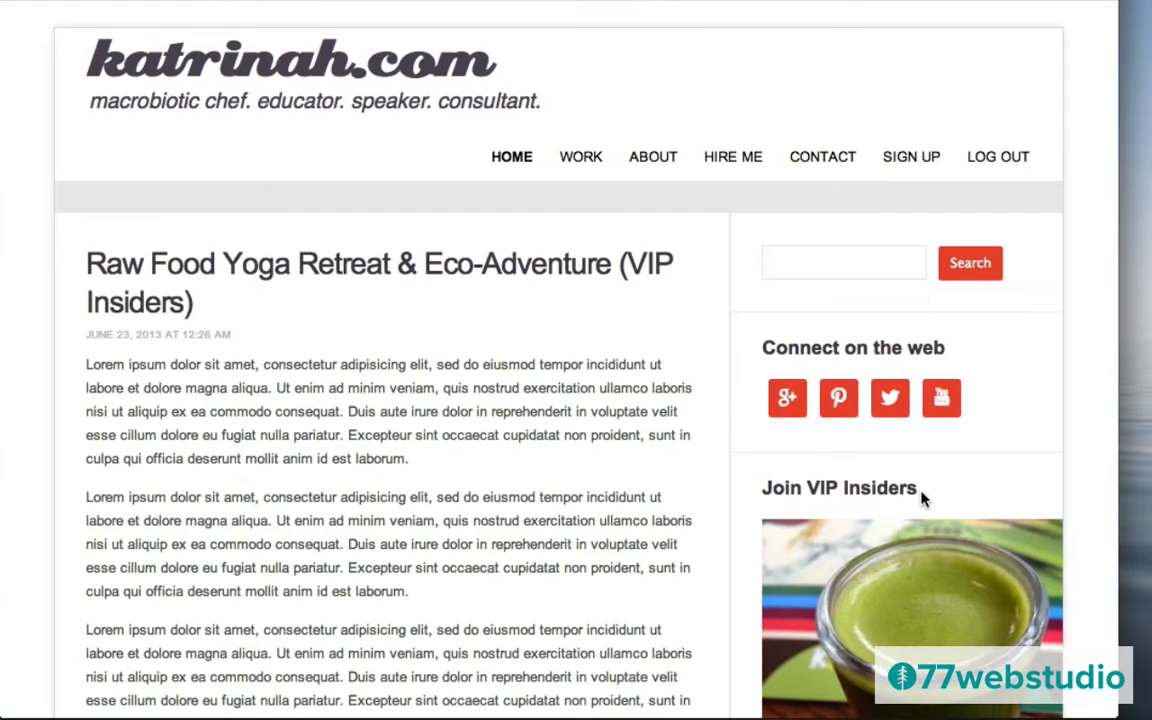
pyautogui.click(1000, 158)
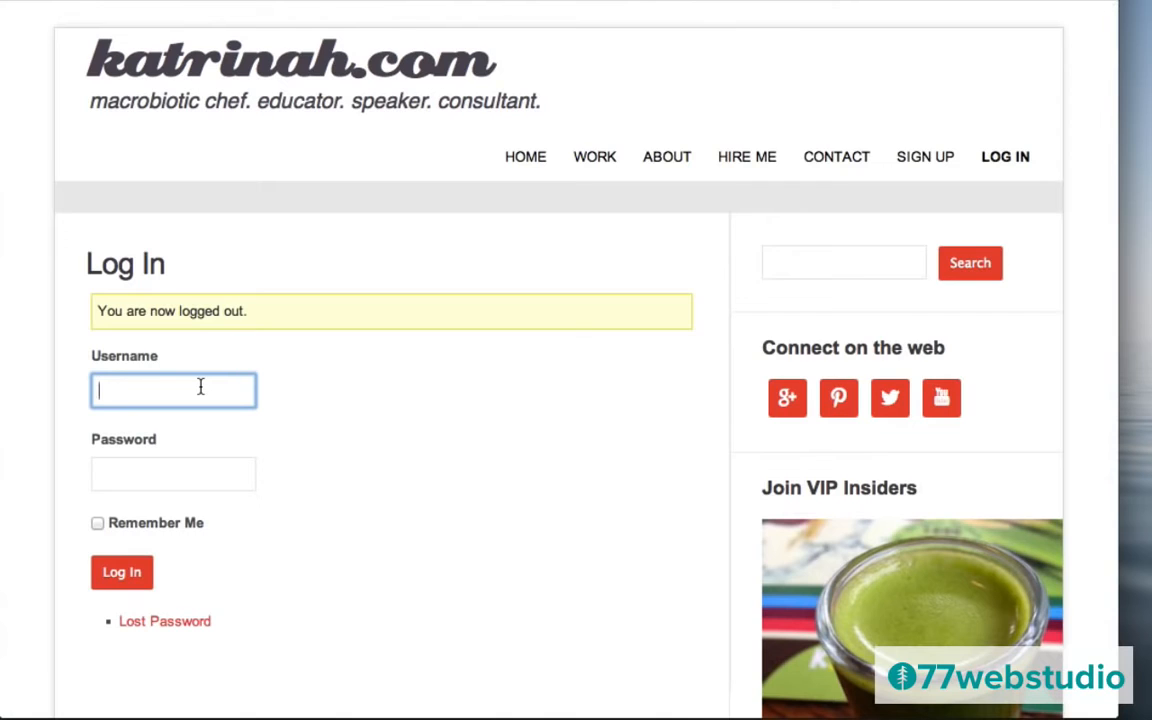
# Log in with the admin username and password.
pyautogui.write('kattrinah')
pyautogui.press('Tab')
pyautogui.write('*********')
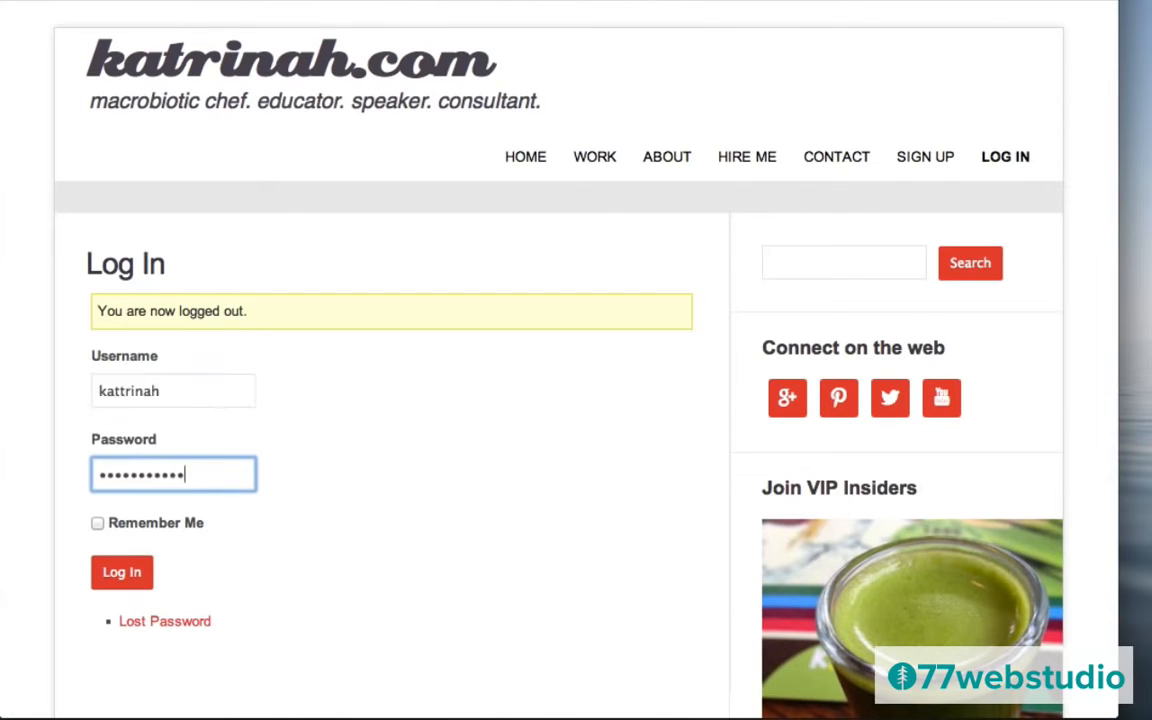
pyautogui.press('Return')
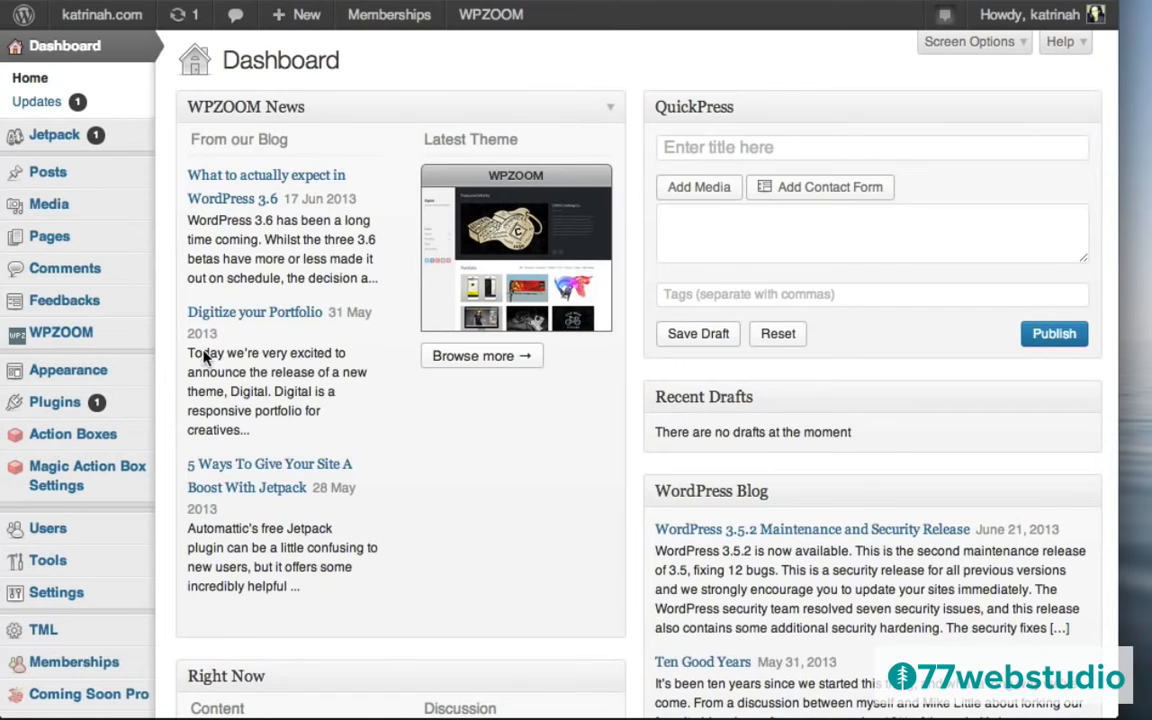
# Add a Theme My Login widget to the Sidebar below Simple Social Icons and save it.
pyautogui.moveTo(70, 370)
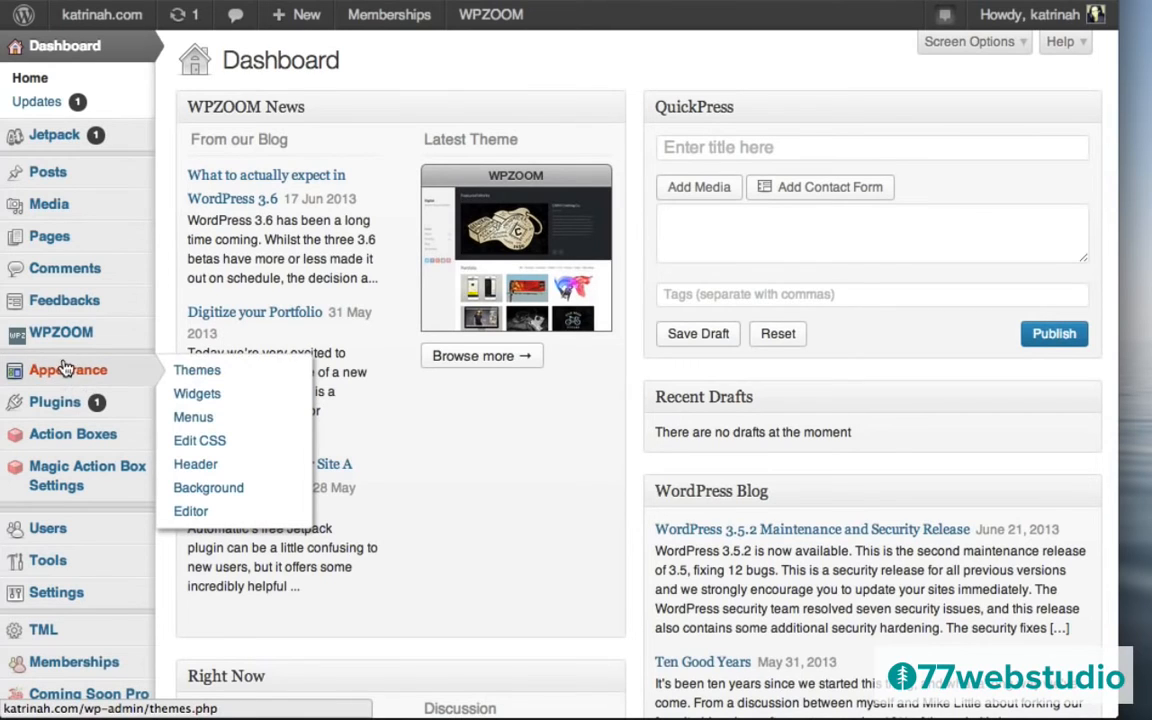
pyautogui.click(206, 396)
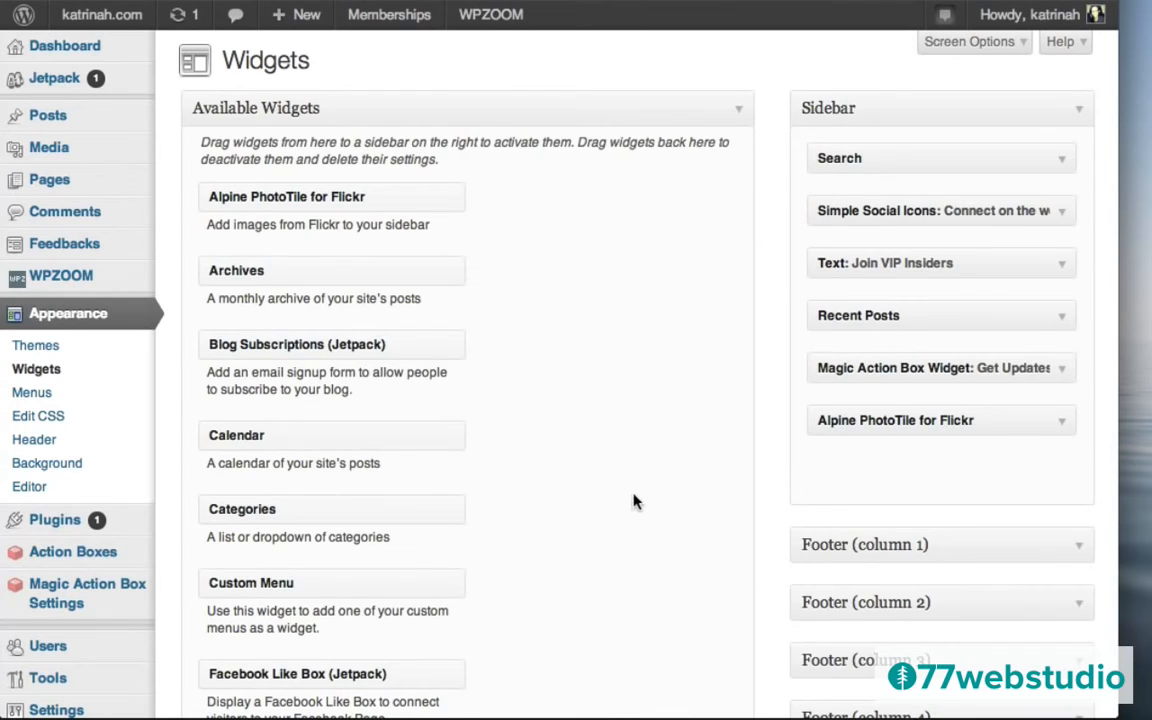
pyautogui.scroll(-10, 614, 511)
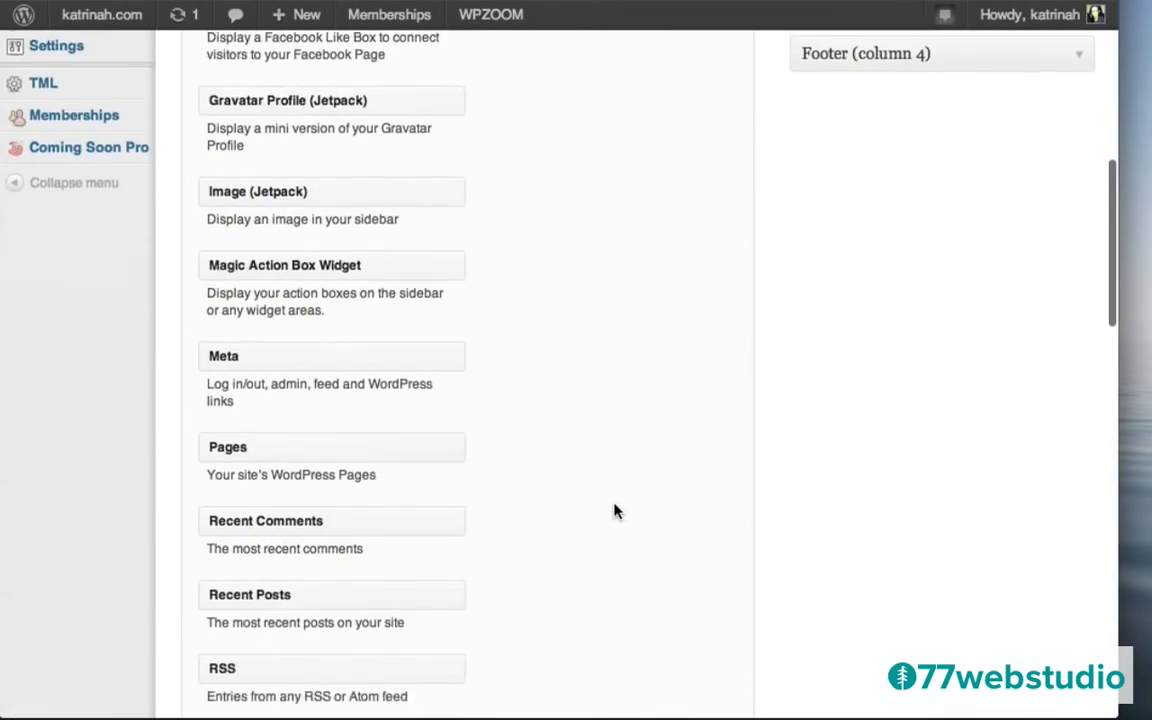
pyautogui.scroll(-7, 614, 511)
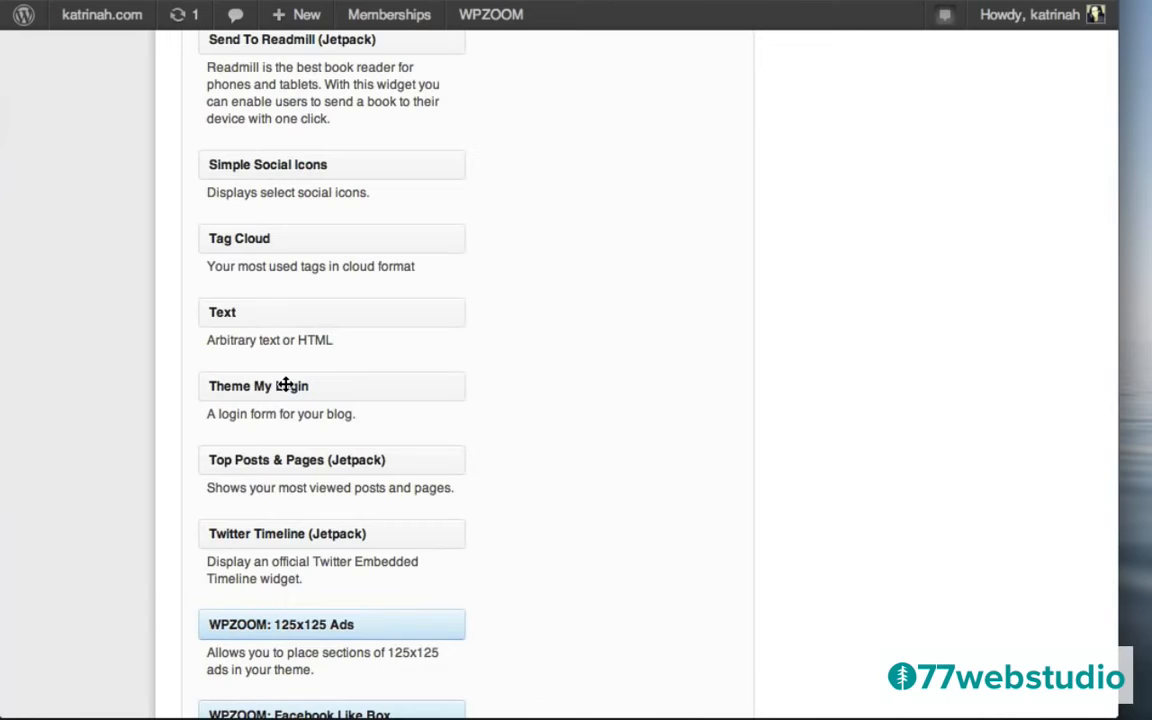
pyautogui.moveTo(286, 385); pyautogui.dragTo(897, 200)
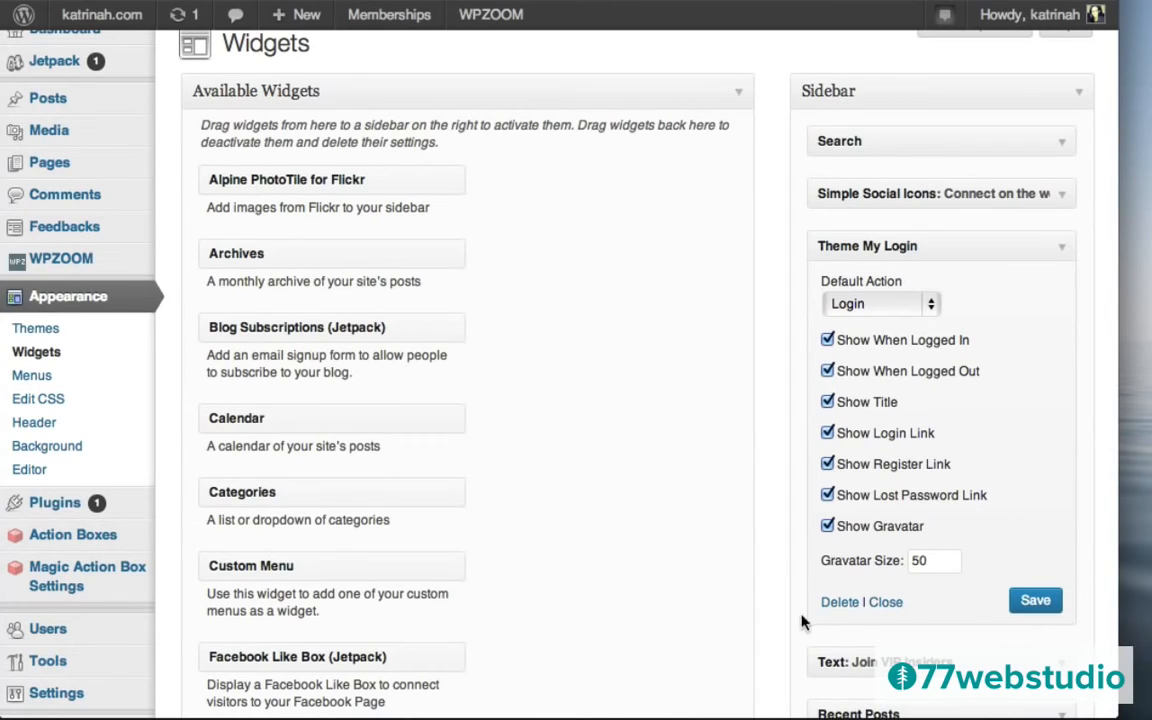
pyautogui.click(1035, 606)
pyautogui.moveTo(1036, 21)
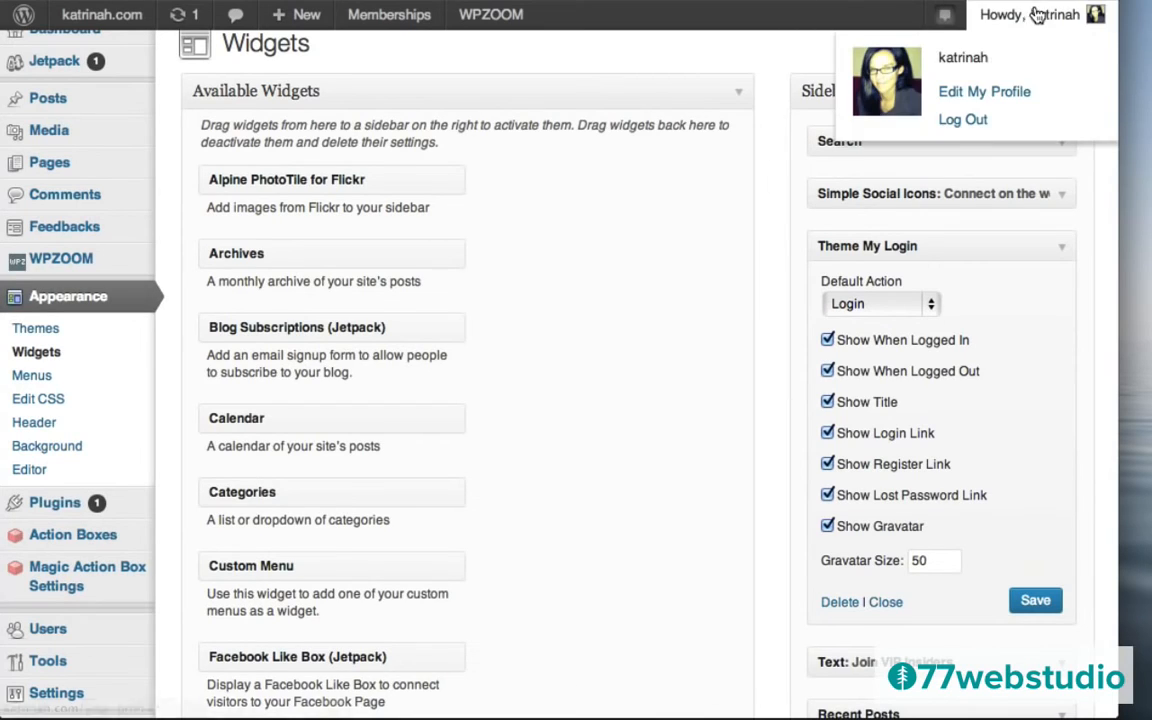
# Log out, visit the home page, then view the Sign Up page down to its sidebar Log In widget.
pyautogui.click(962, 120)
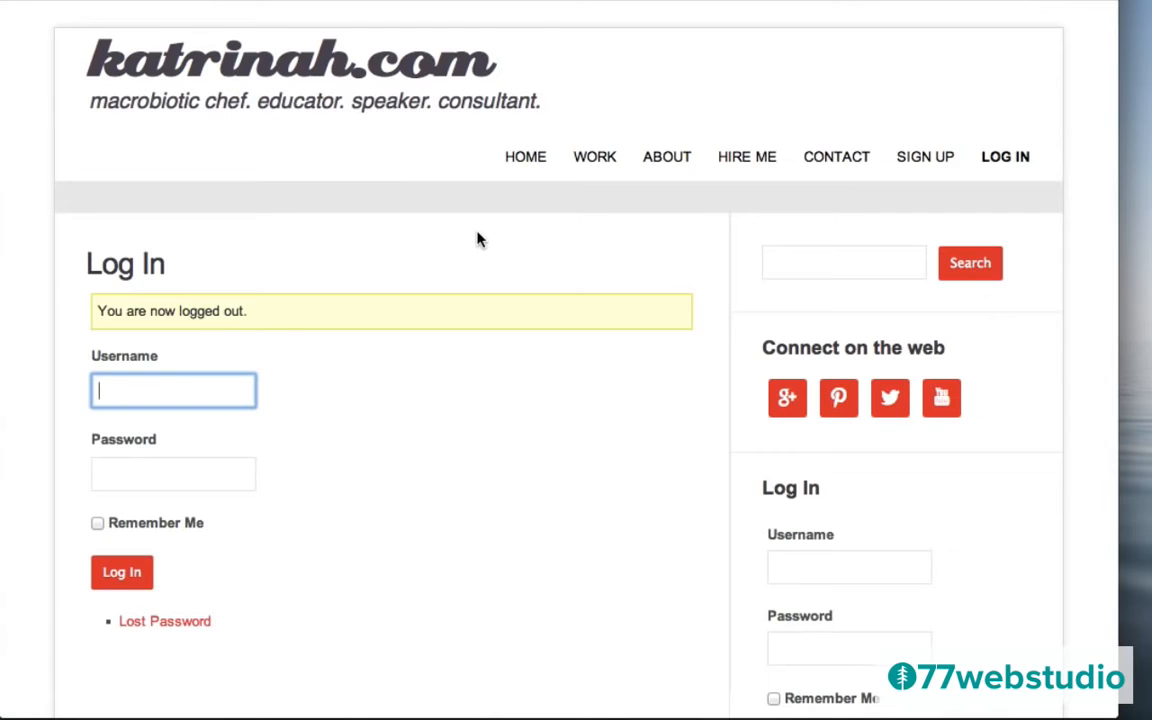
pyautogui.click(262, 75)
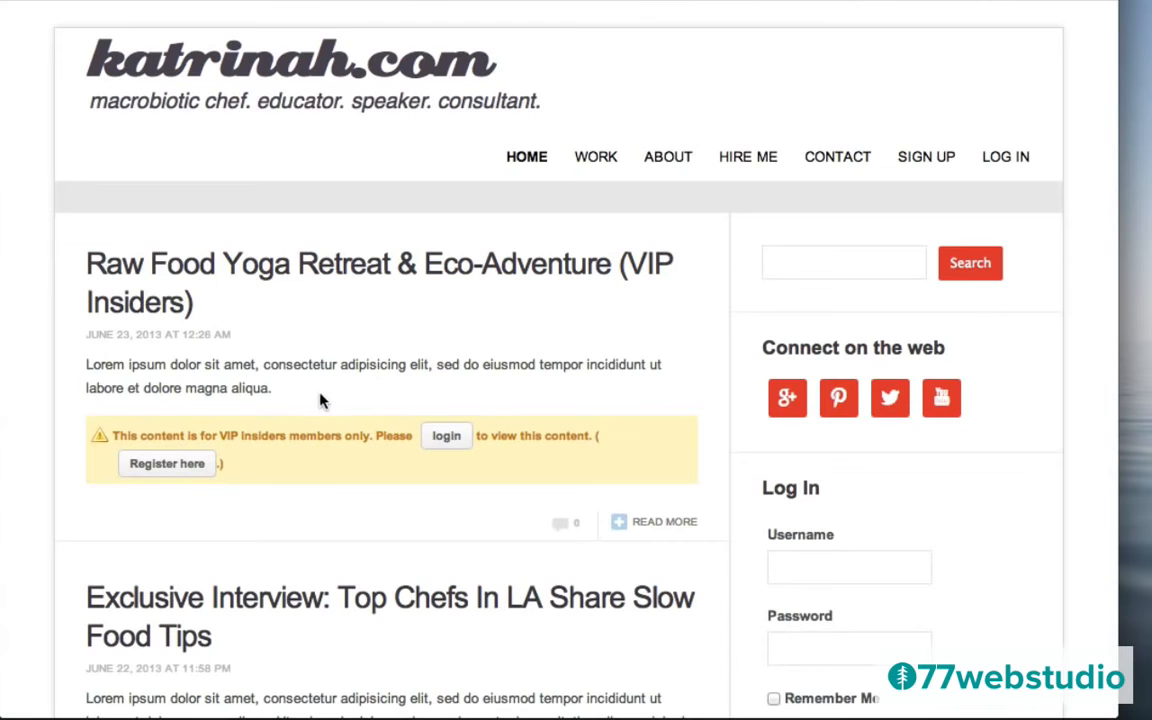
pyautogui.scroll(-5, 661, 406)
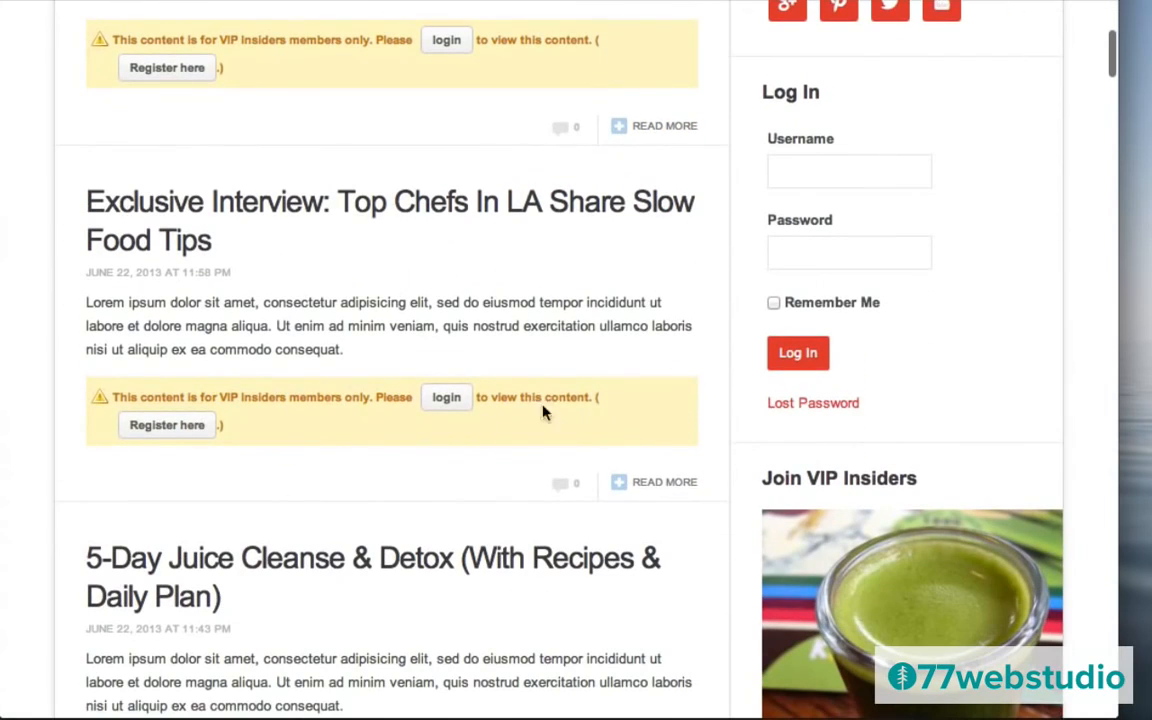
pyautogui.scroll(5, 681, 424)
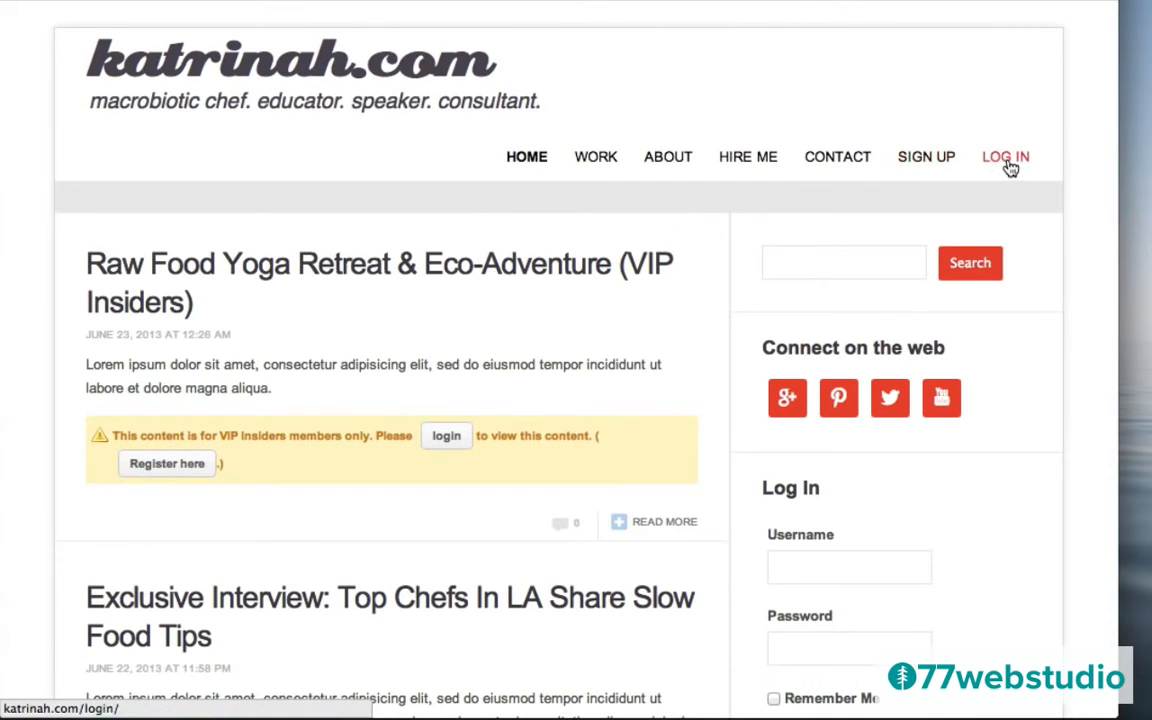
pyautogui.click(913, 162)
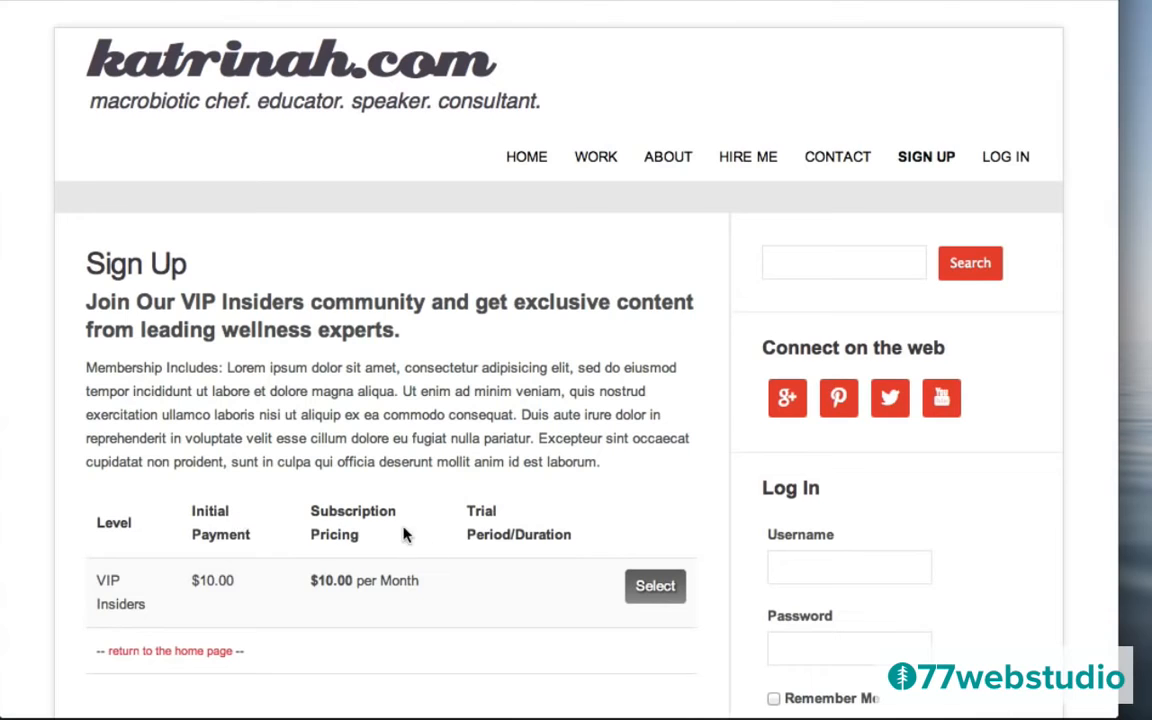
pyautogui.scroll(-10, 650, 468)
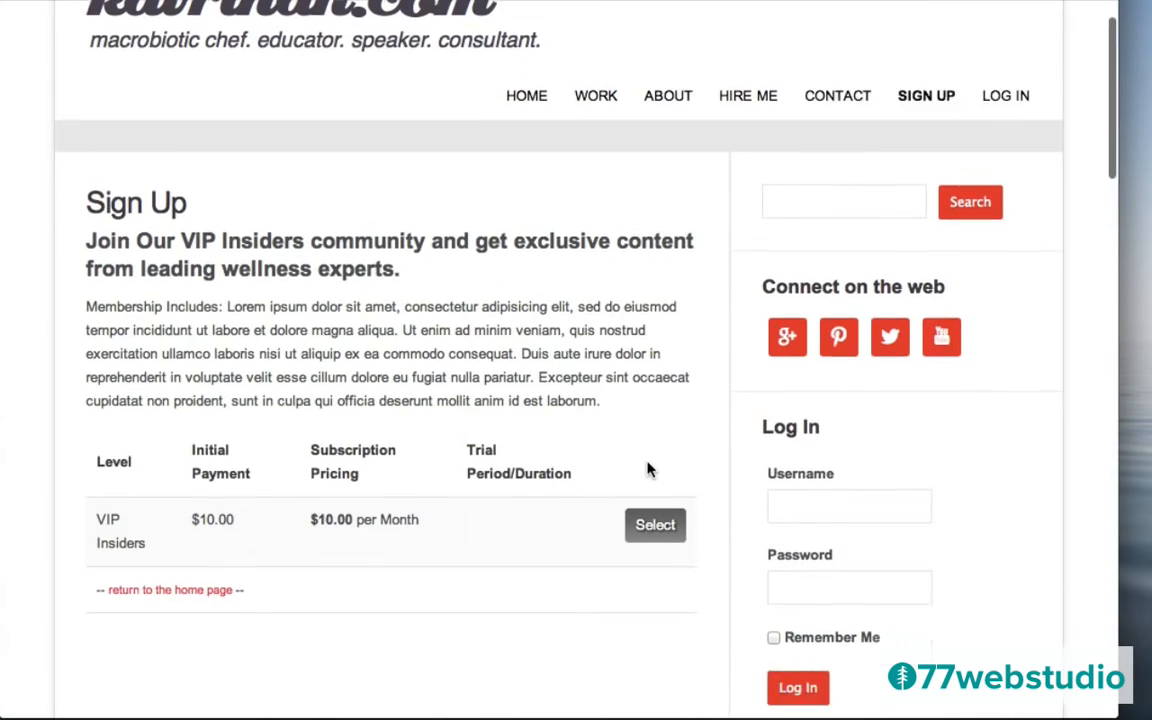
pyautogui.scroll(-3, 648, 469)
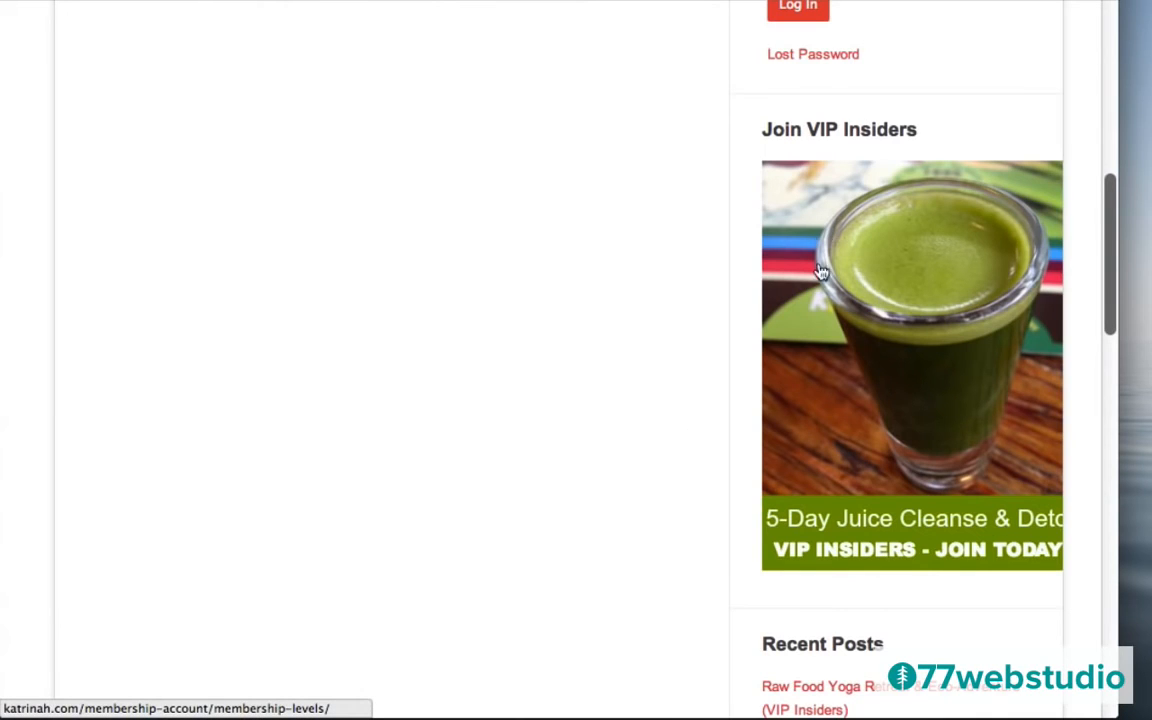
# Follow the Join VIP Insiders sidebar image, which lands on an Error 404 page.
pyautogui.click(914, 286)
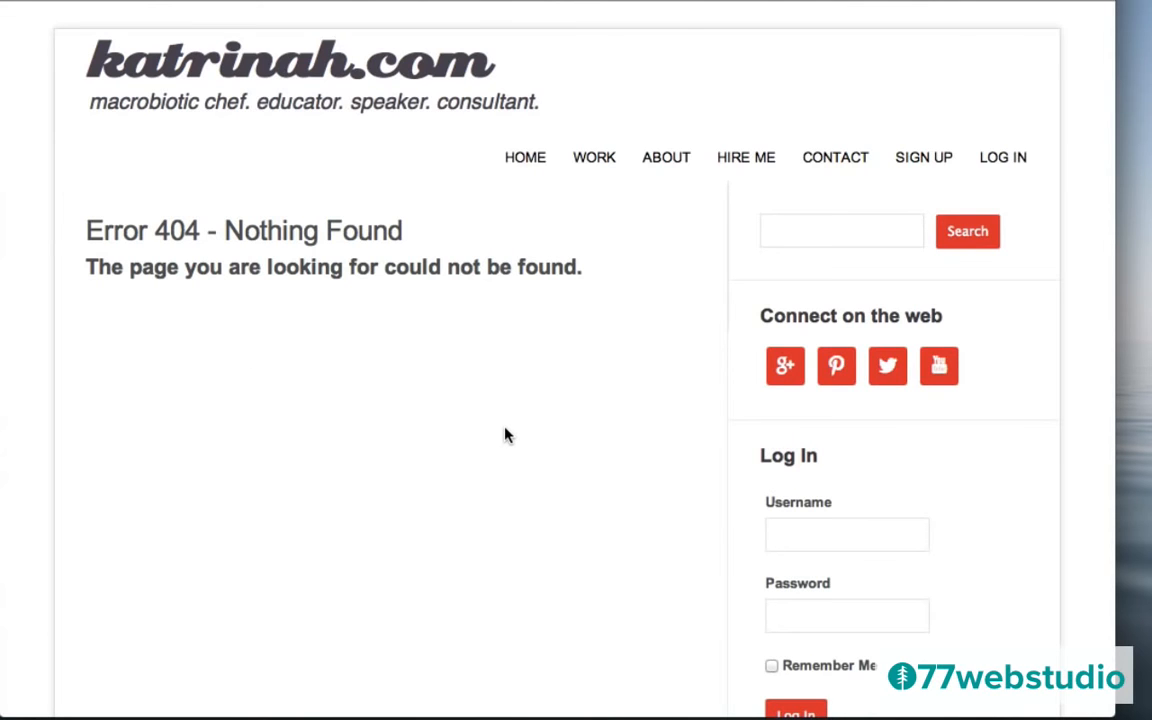
pyautogui.scroll(-5, 748, 592)
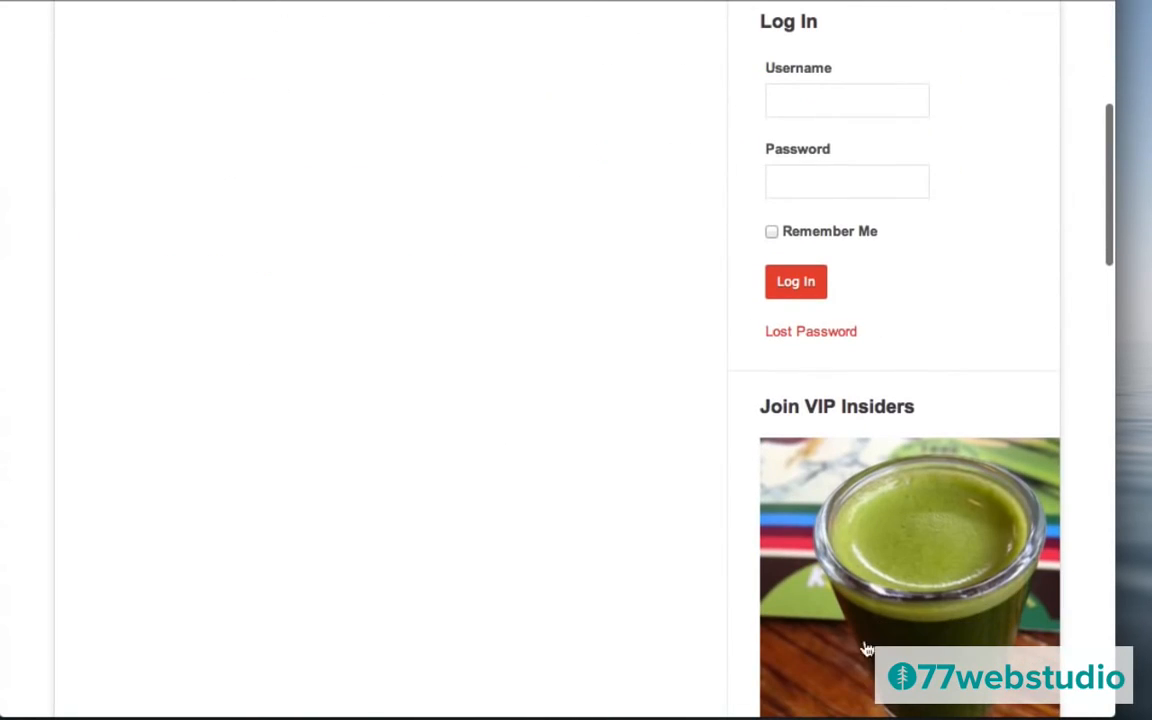
pyautogui.scroll(5, 480, 356)
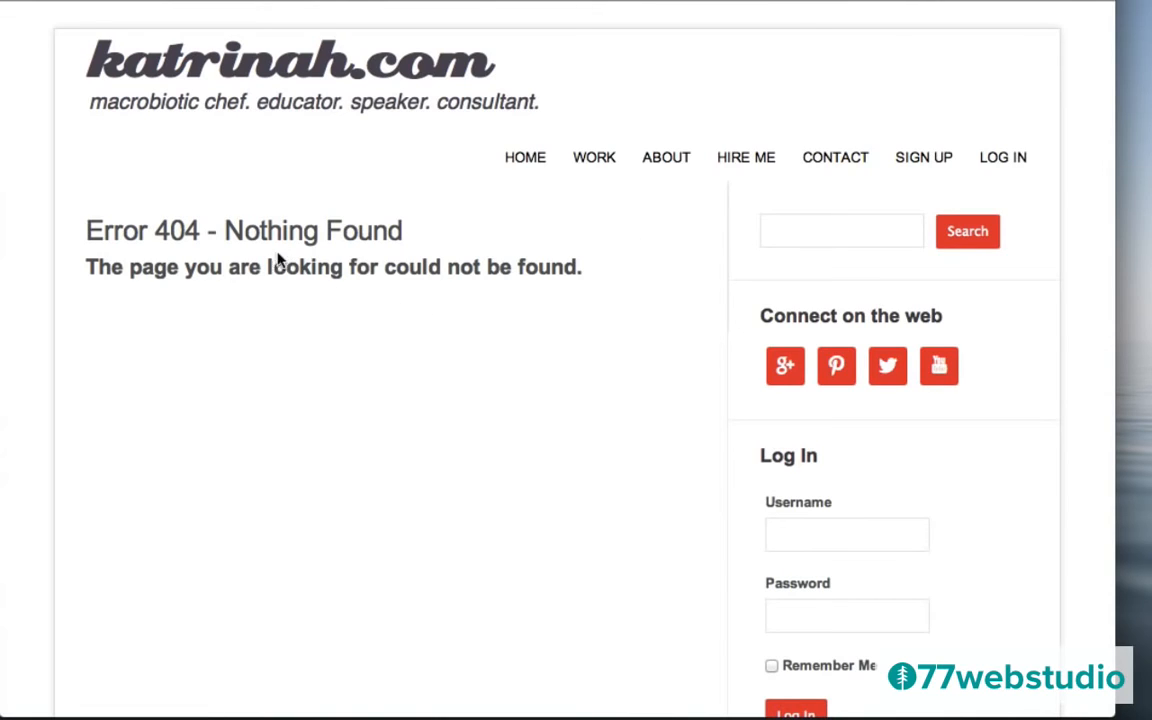
# Begin entering the member's username in the sidebar Log In widget.
pyautogui.click(792, 534)
pyautogui.write('katrinah')
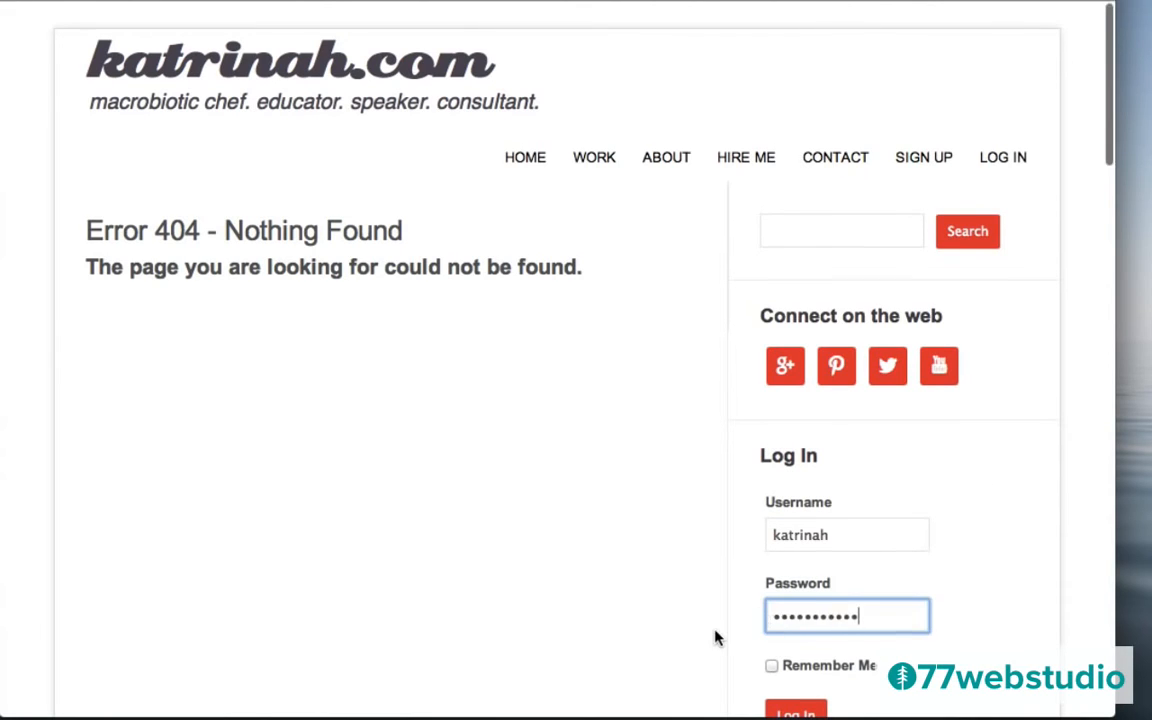
pyautogui.scroll(-3, 717, 635)
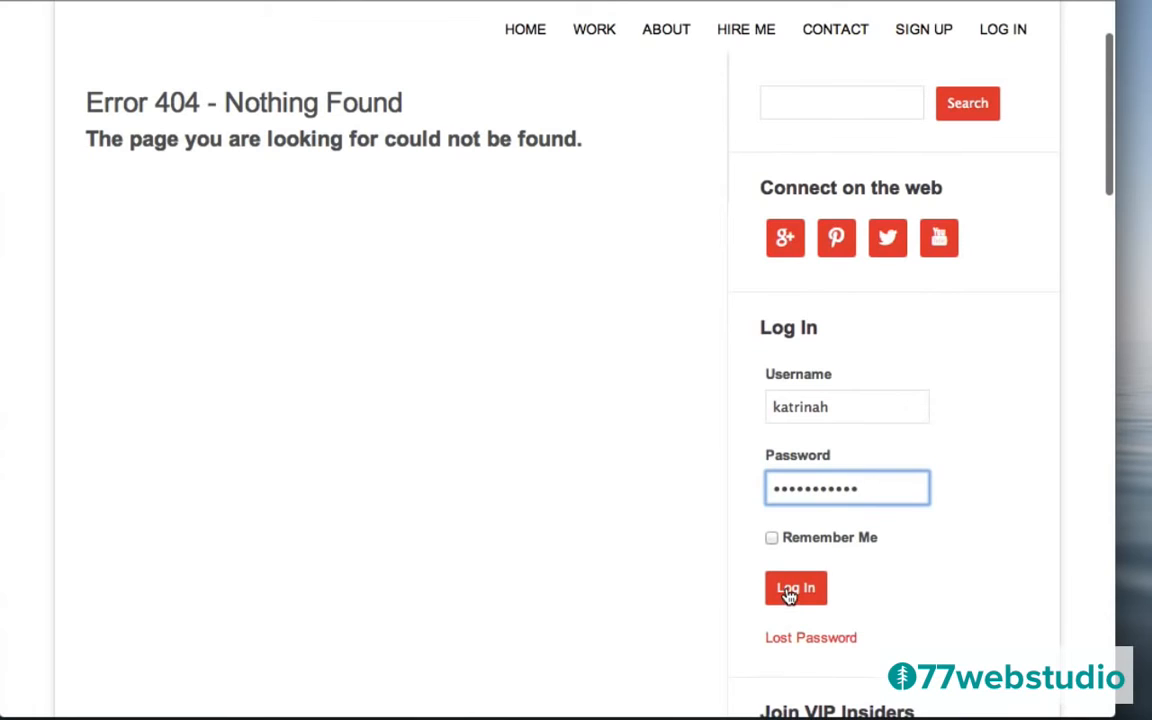
# Log in through the sidebar widget and view the site's public front page.
pyautogui.click(789, 594)
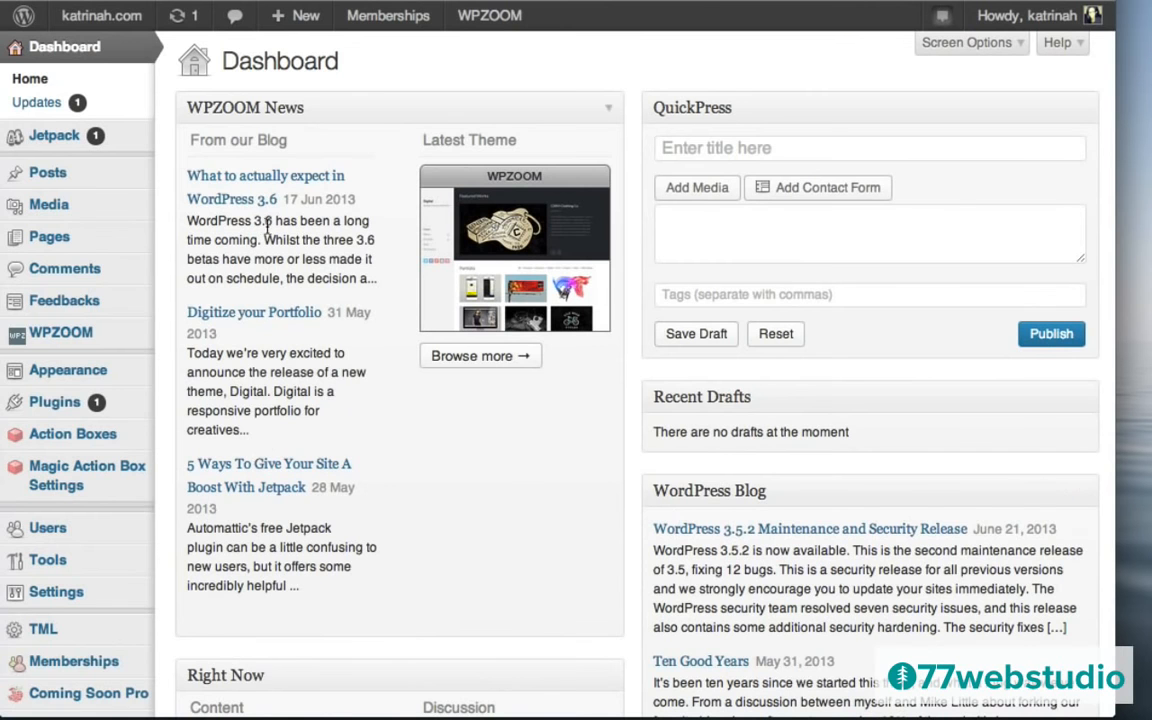
pyautogui.moveTo(67, 17)
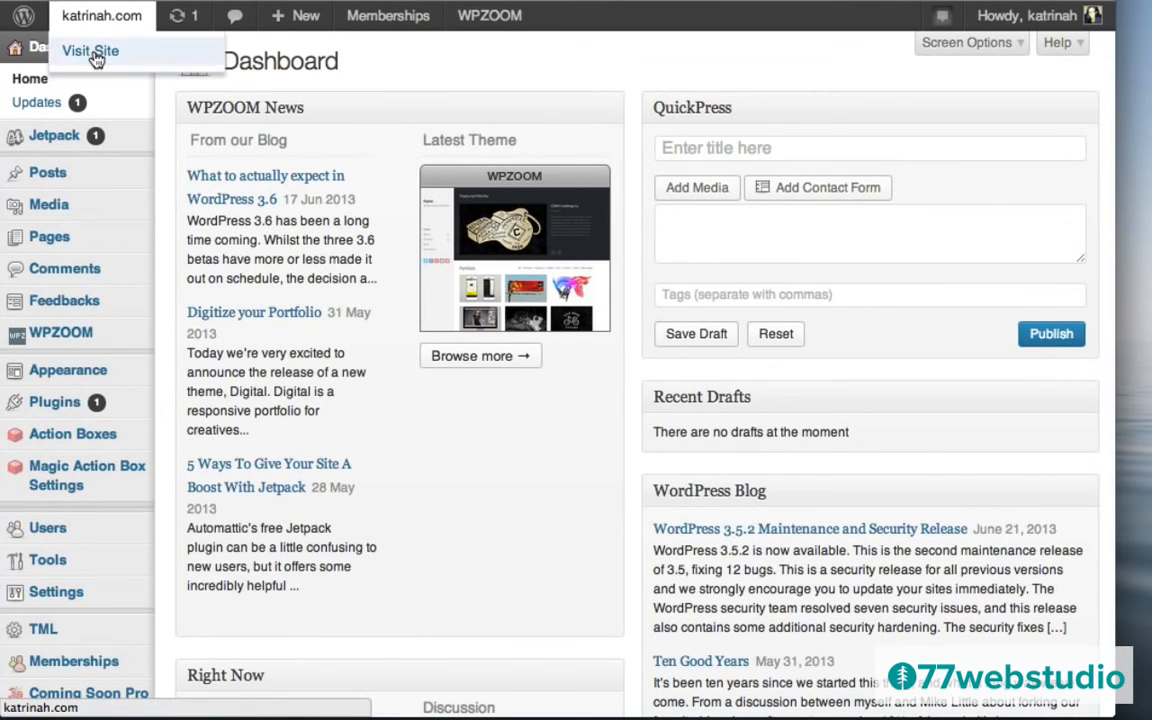
pyautogui.click(93, 55)
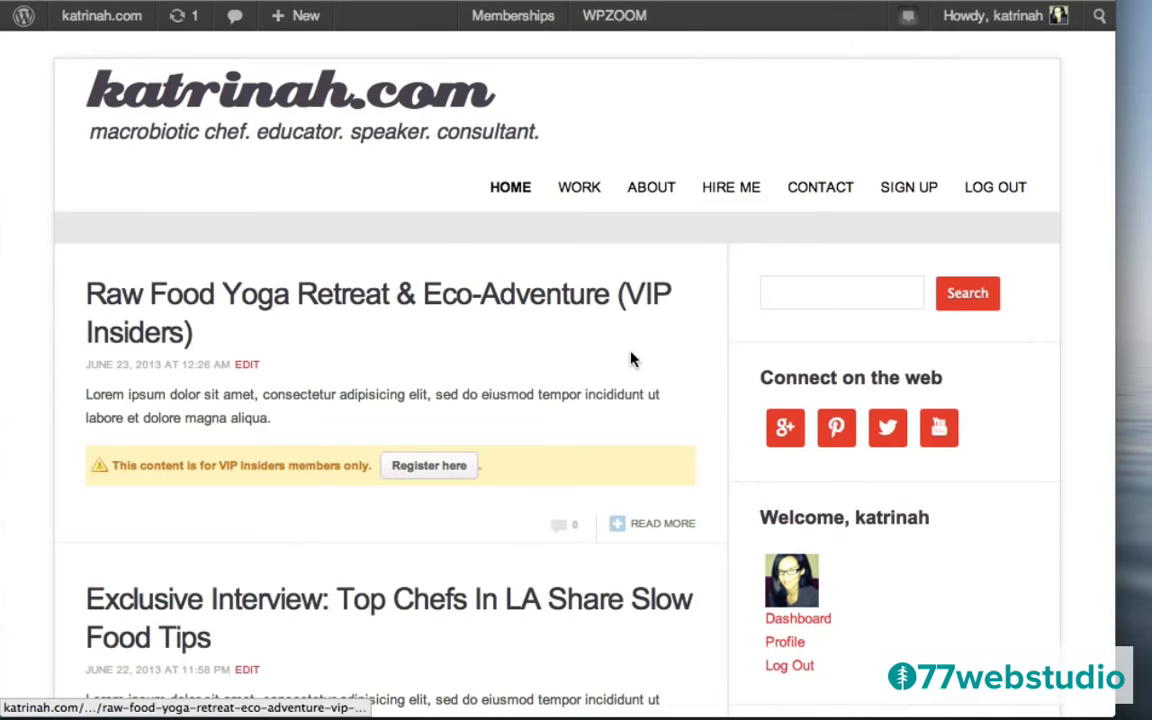
pyautogui.scroll(-5, 630, 360)
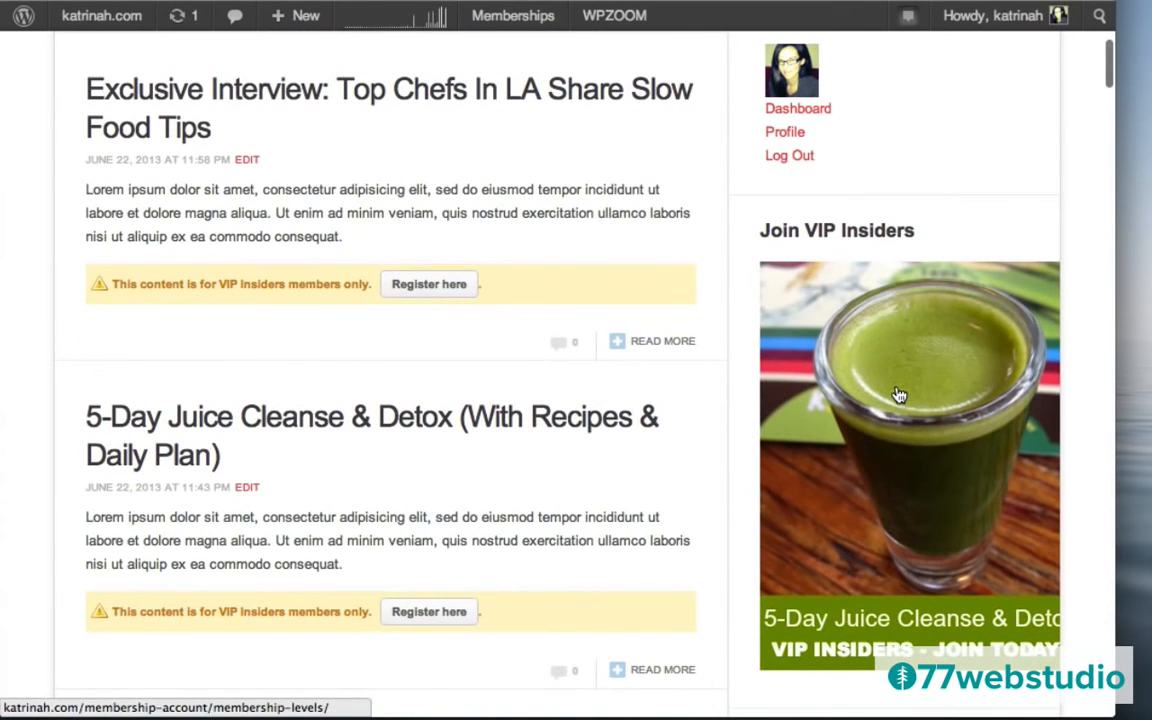
# Follow the Join VIP Insiders image, then open the Sign Up page and select its web address.
pyautogui.click(899, 395)
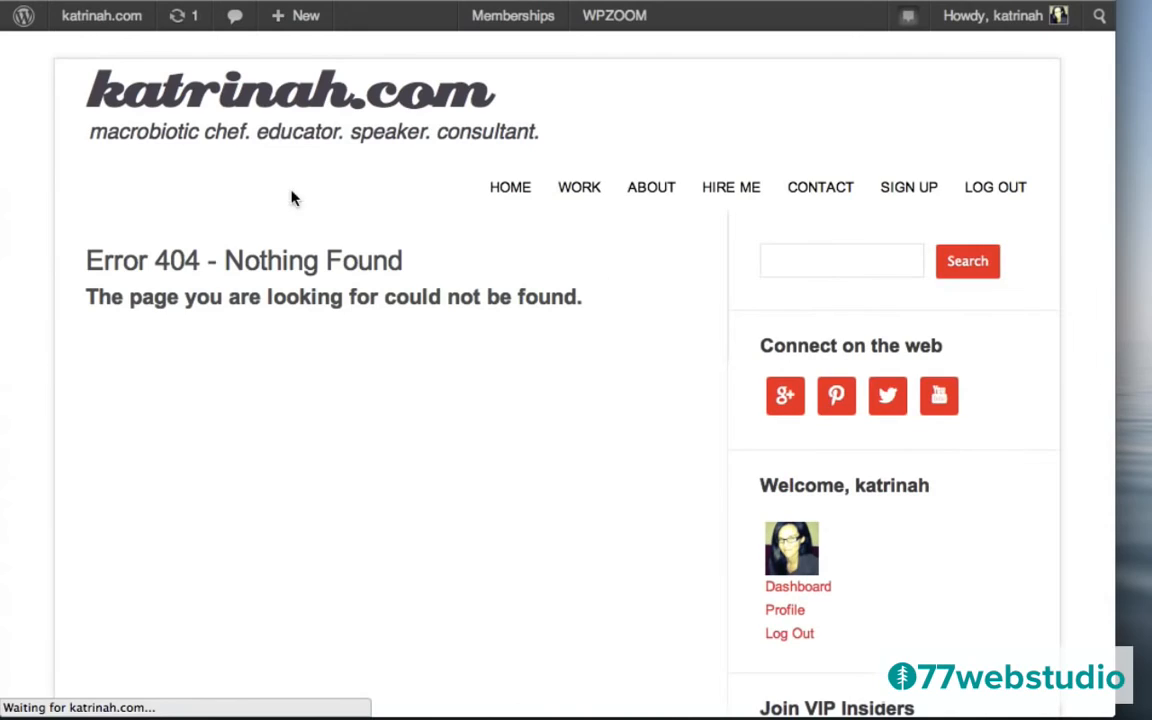
pyautogui.click(905, 192)
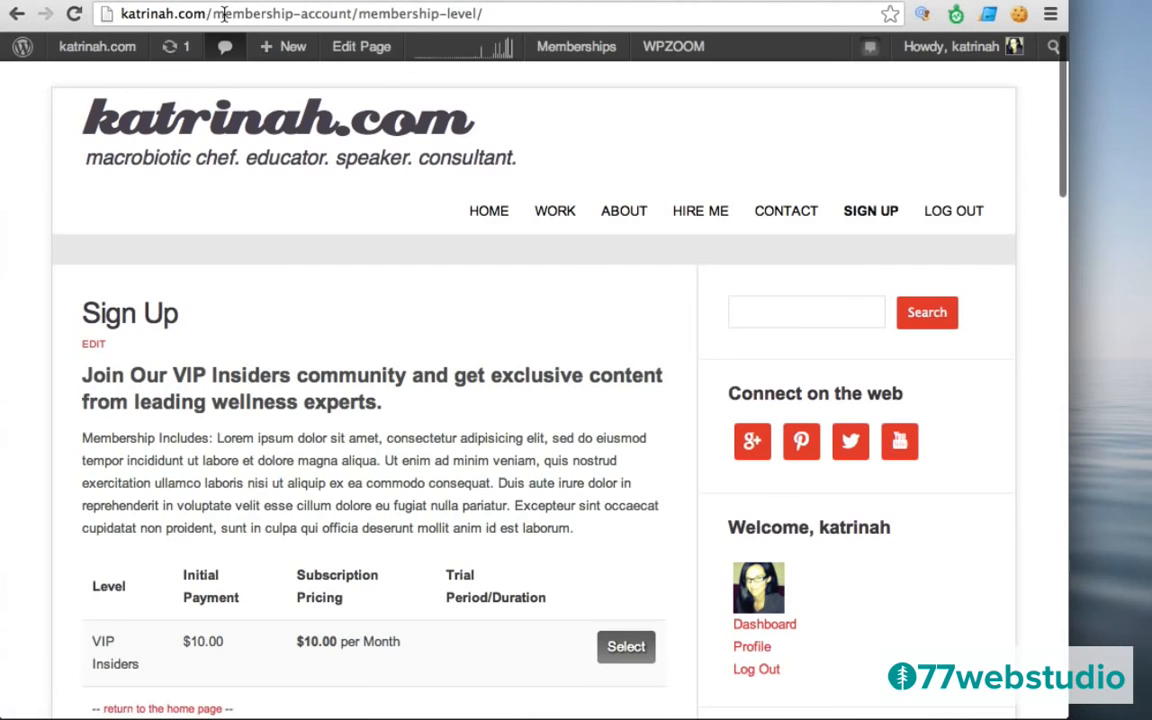
pyautogui.click(207, 13)
pyautogui.press('super+c')
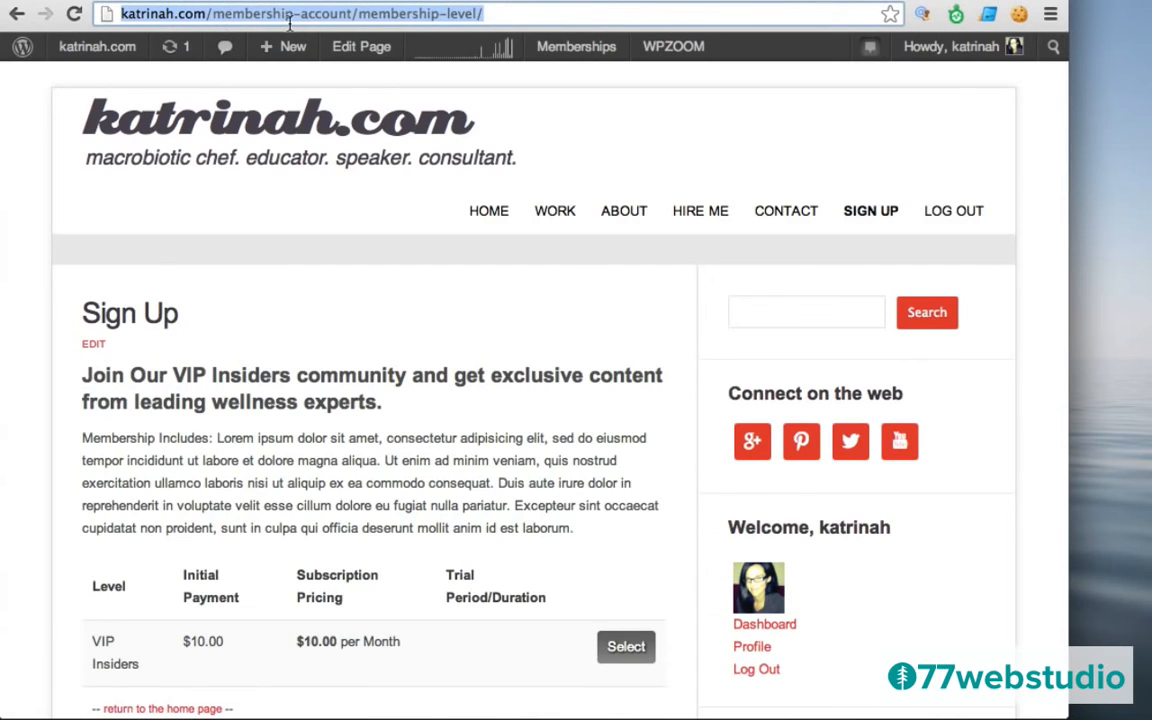
pyautogui.moveTo(80, 51)
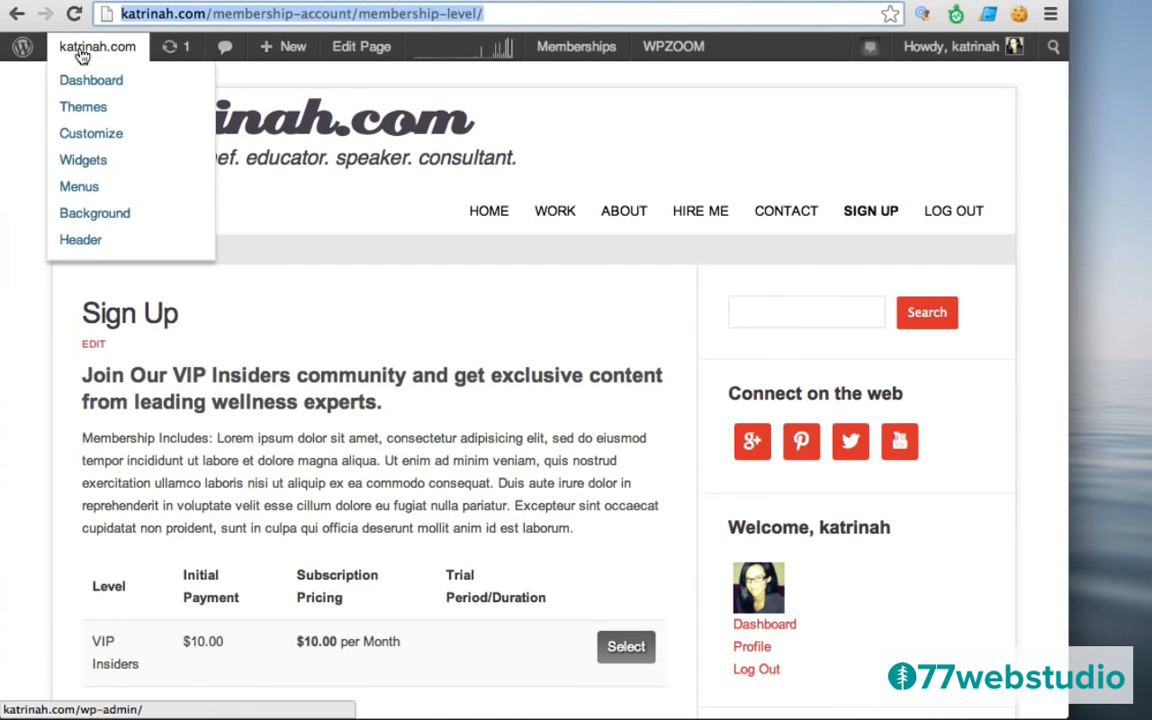
pyautogui.scroll(-5, 540, 440)
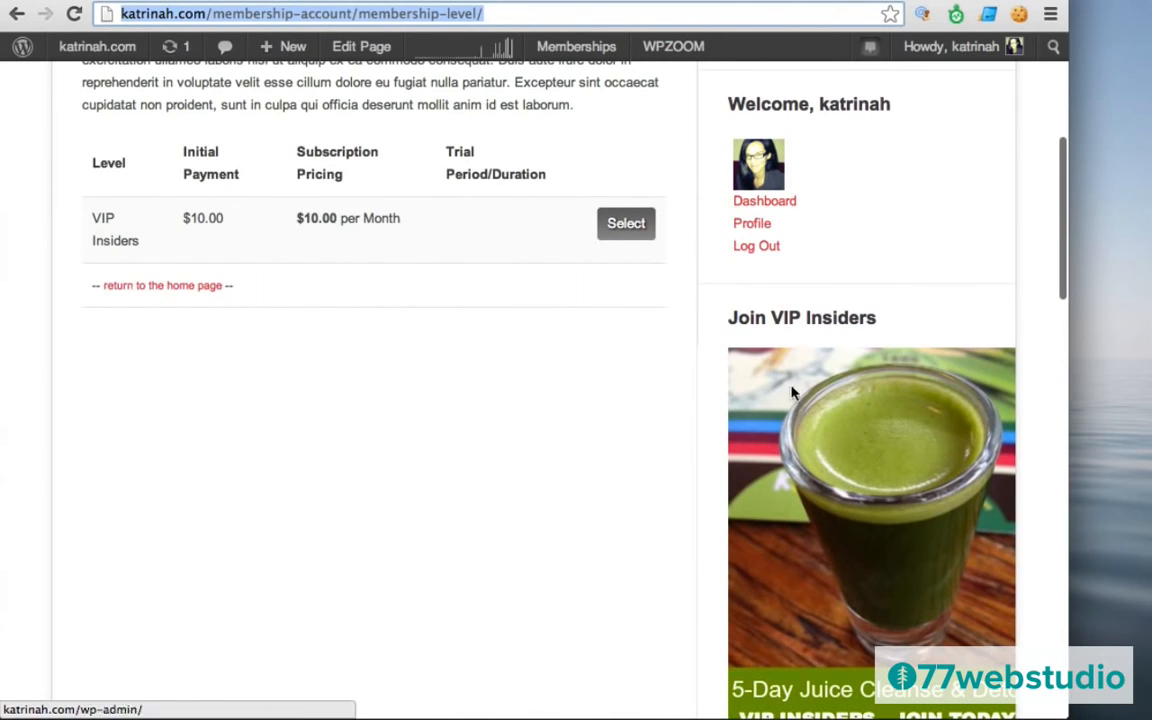
pyautogui.scroll(5, 463, 478)
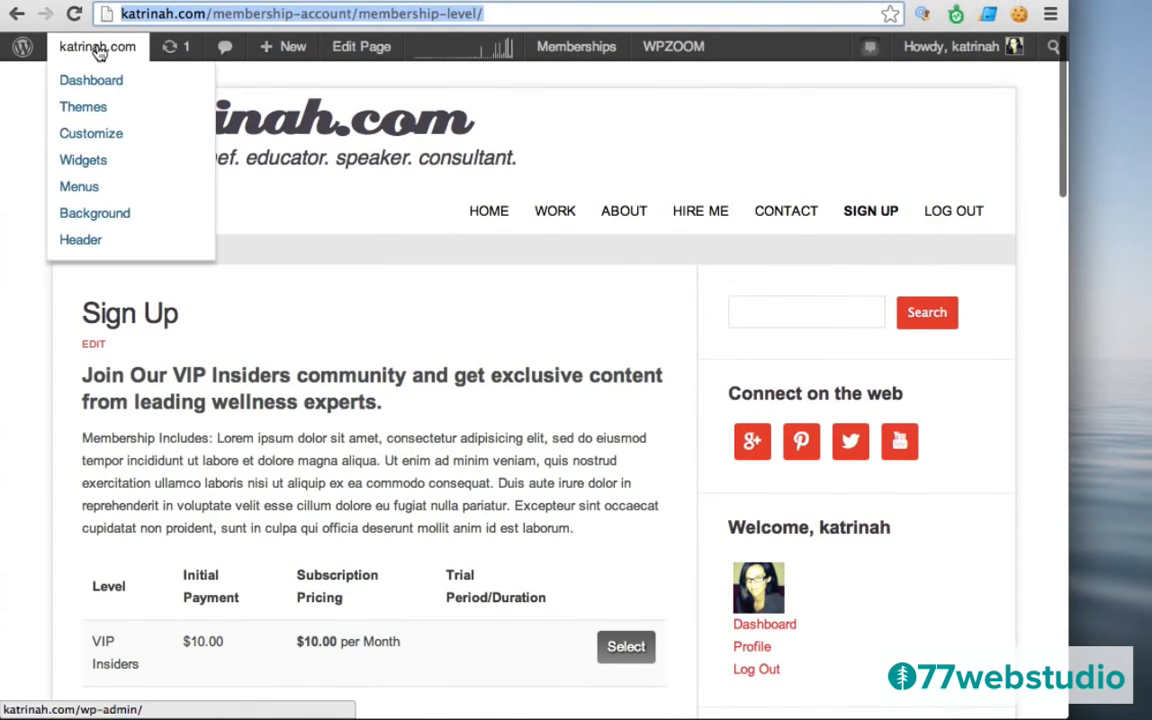
# Expand the Join VIP Insiders text widget and paste the Sign Up page address below its HTML.
pyautogui.click(82, 162)
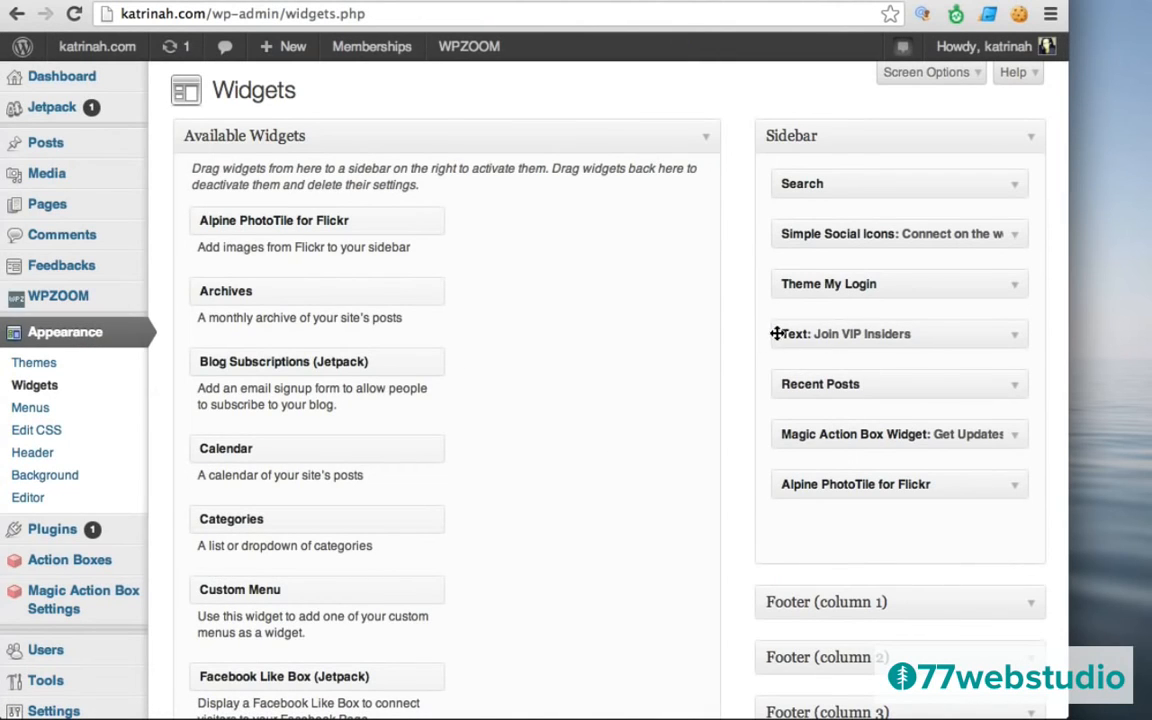
pyautogui.click(1014, 341)
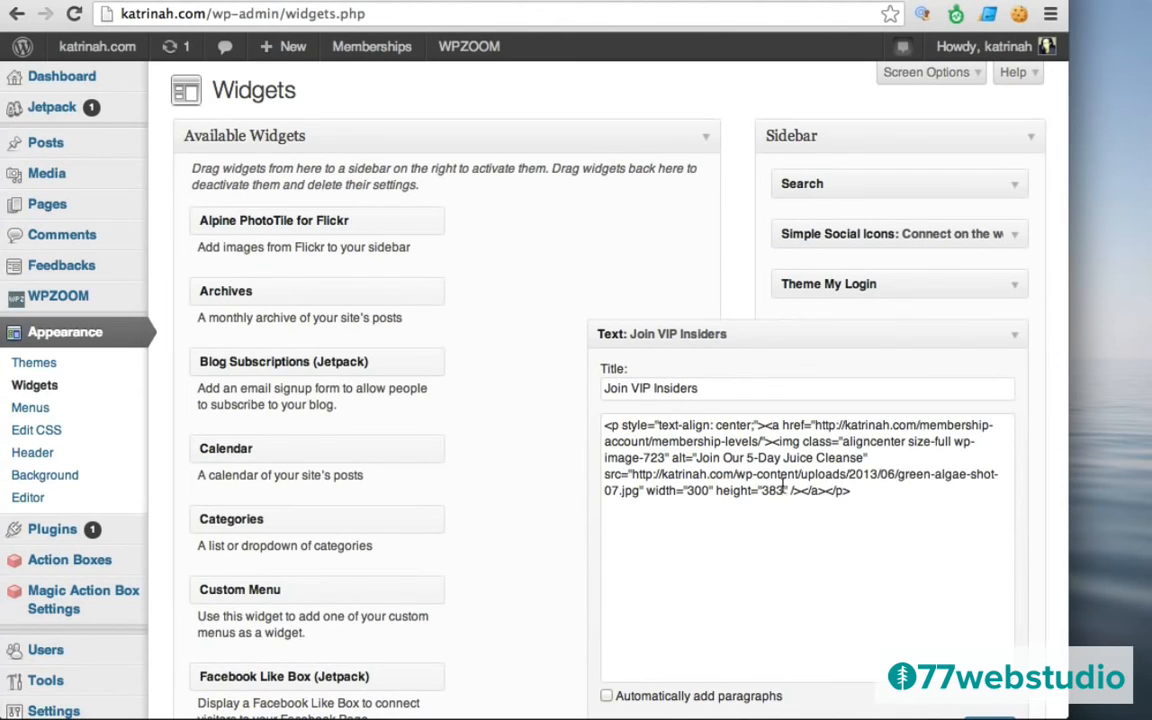
pyautogui.click(866, 489)
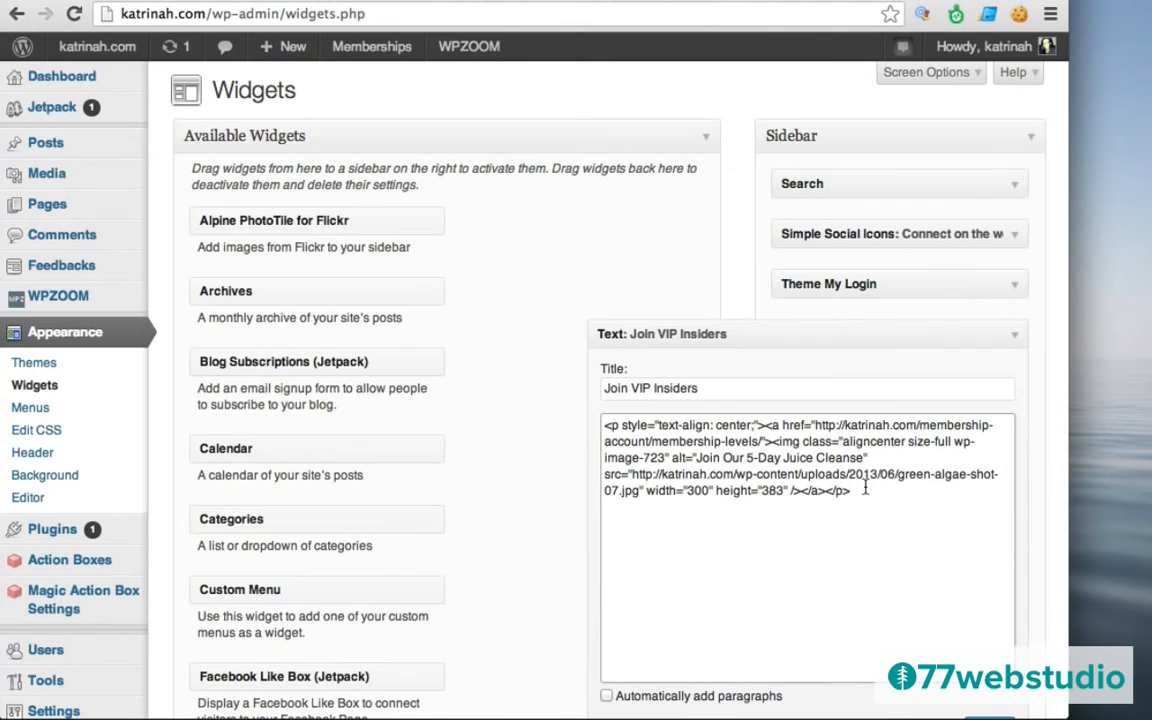
pyautogui.press('super+v')
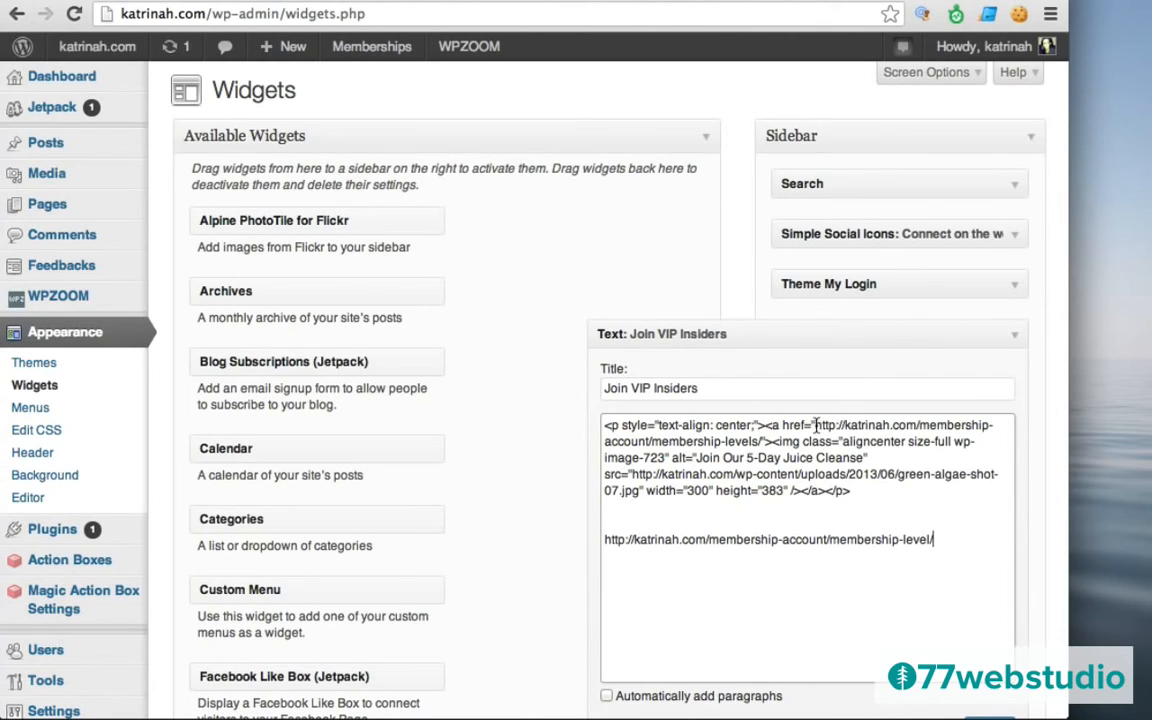
# Replace the image's link with the /membership-account/membership-level/ address and delete the leftover pasted line.
pyautogui.moveTo(815, 424); pyautogui.dragTo(760, 443)
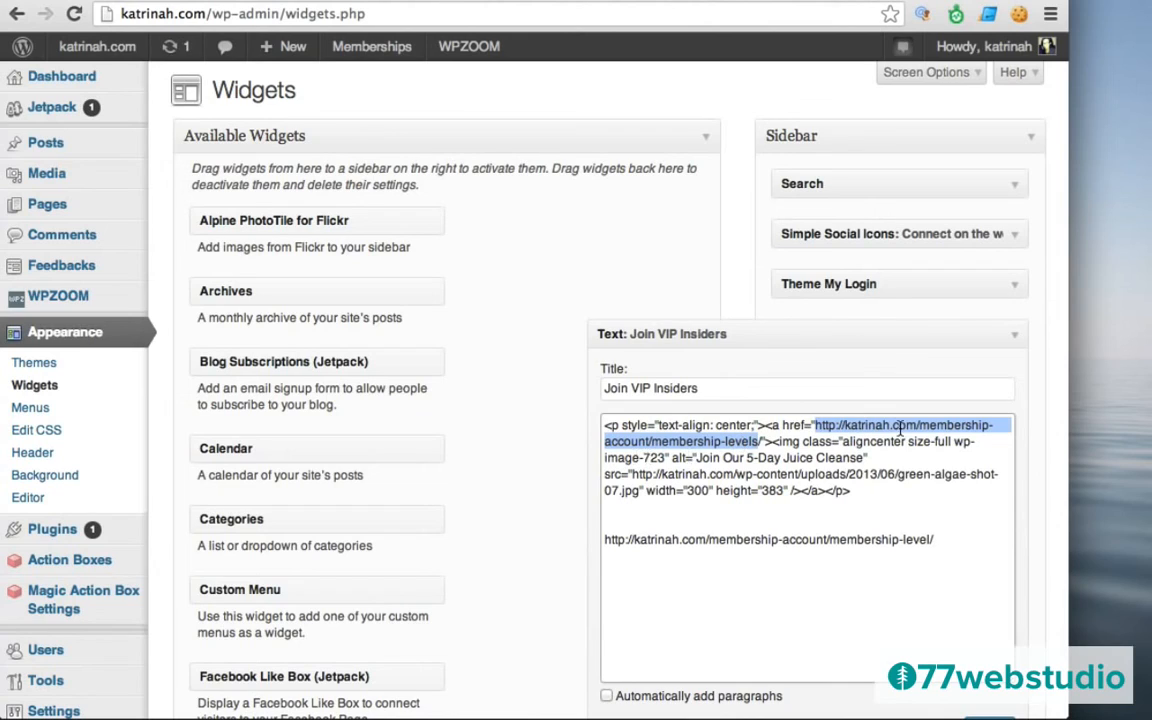
pyautogui.click(760, 441)
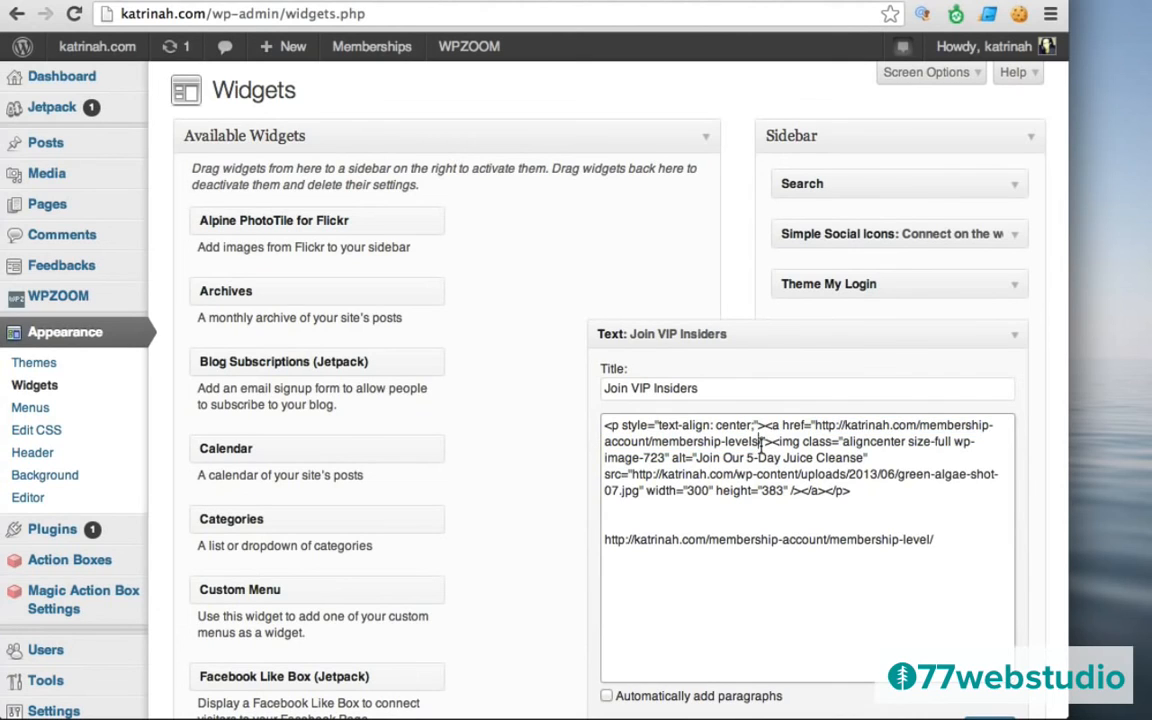
pyautogui.press('BackSpace')
pyautogui.write('/')
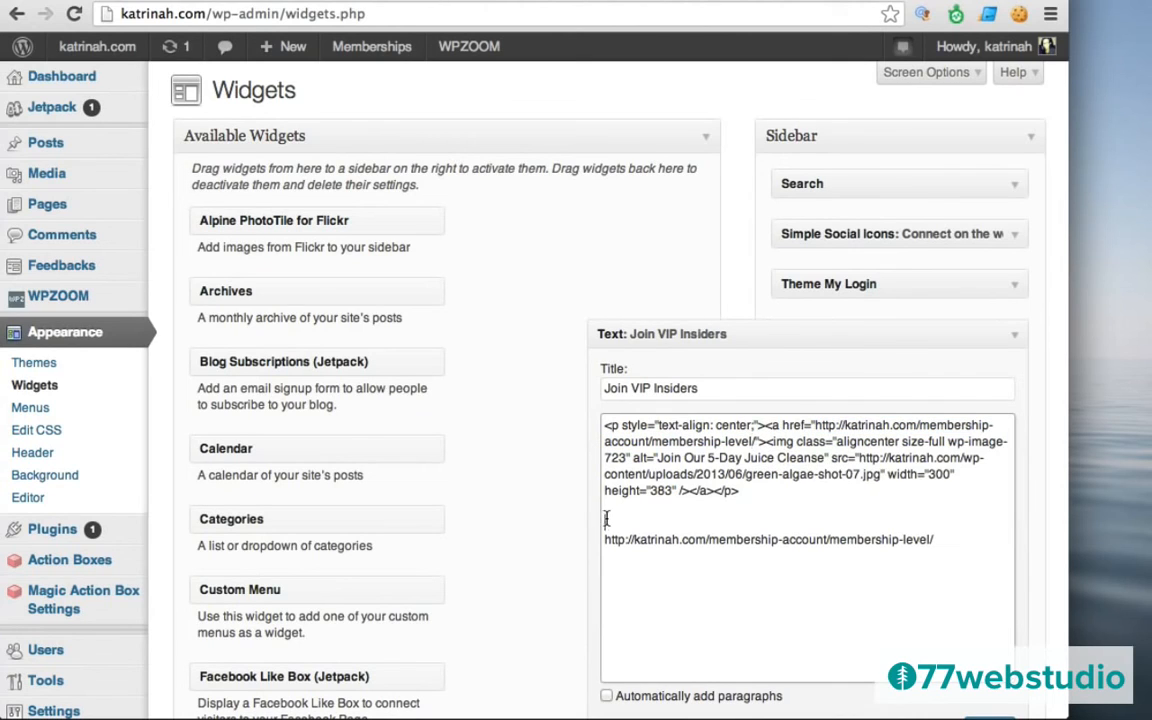
pyautogui.moveTo(606, 518); pyautogui.dragTo(614, 578)
pyautogui.click(933, 539)
pyautogui.moveTo(935, 539); pyautogui.dragTo(576, 545)
pyautogui.press('super+c')
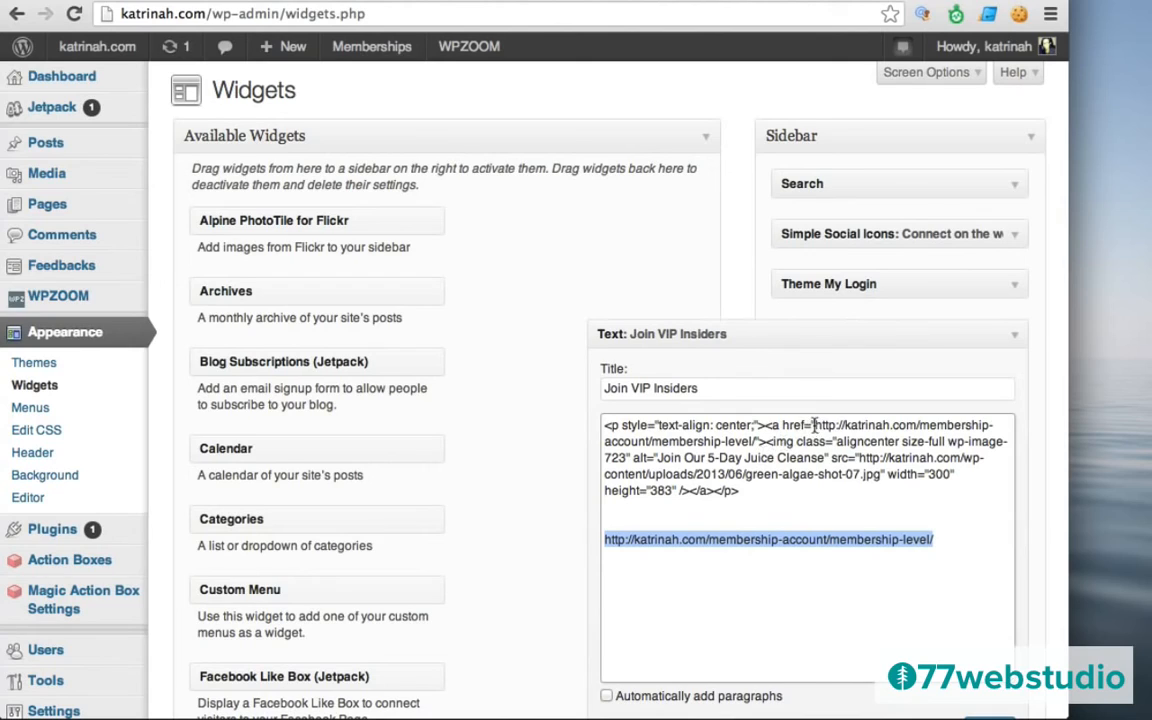
pyautogui.moveTo(816, 425); pyautogui.dragTo(760, 441)
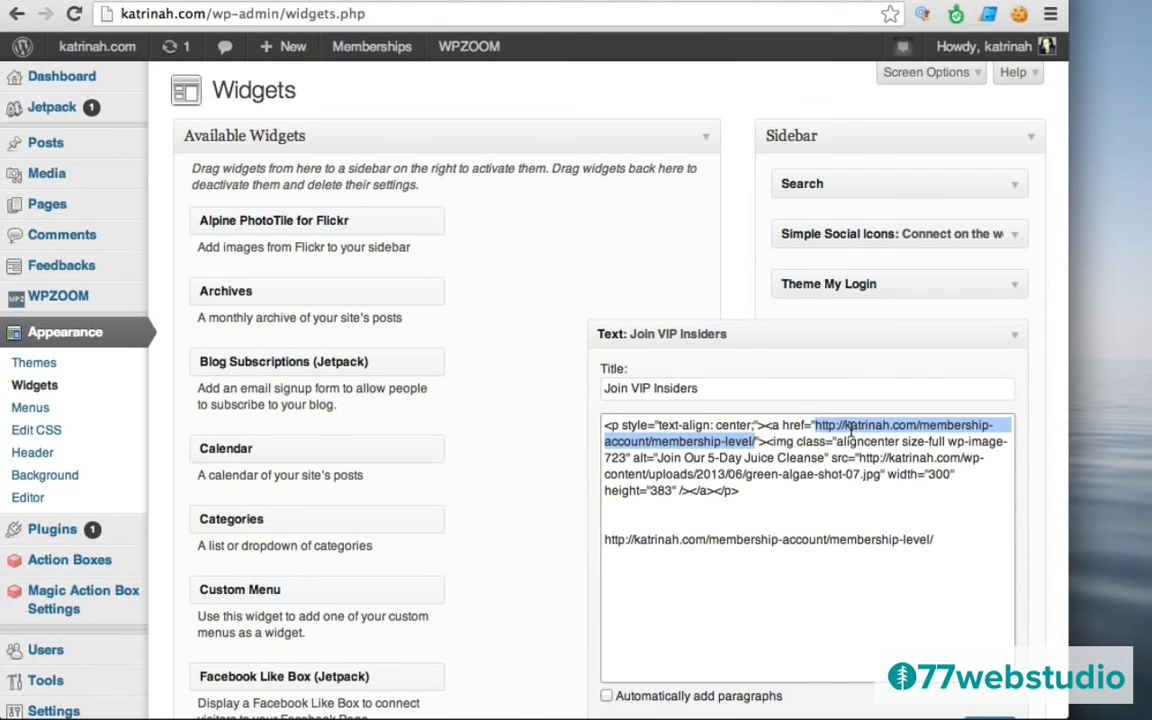
pyautogui.press('super+v')
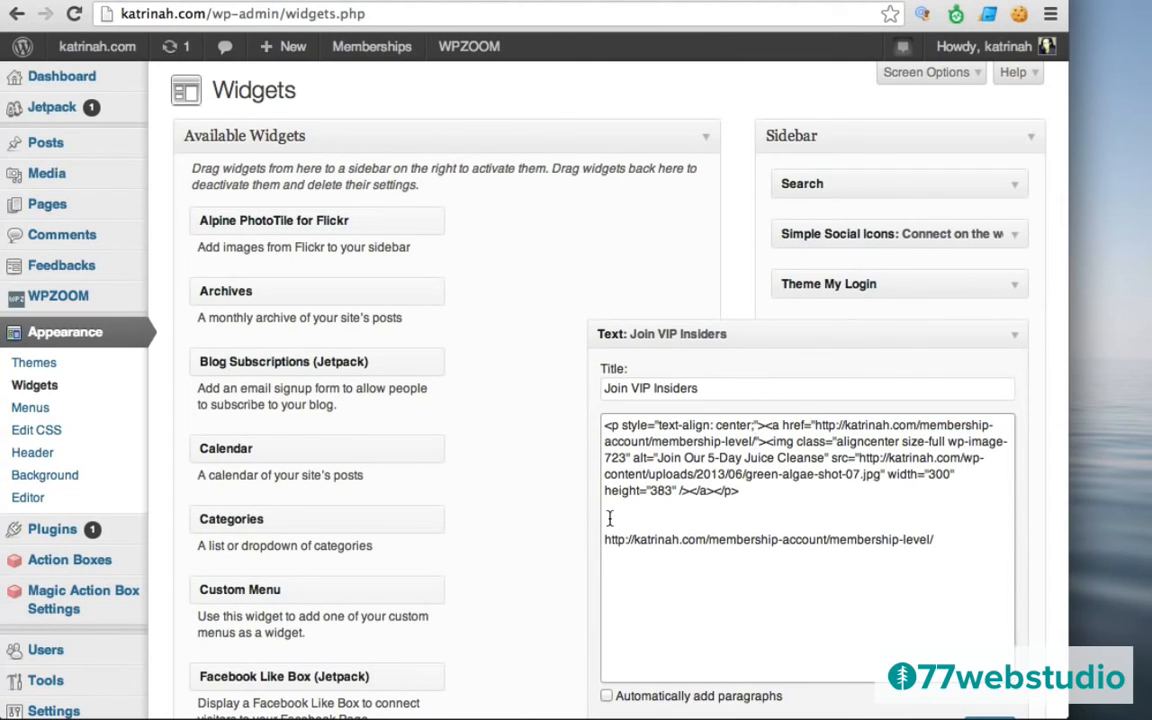
pyautogui.moveTo(609, 522); pyautogui.dragTo(612, 560)
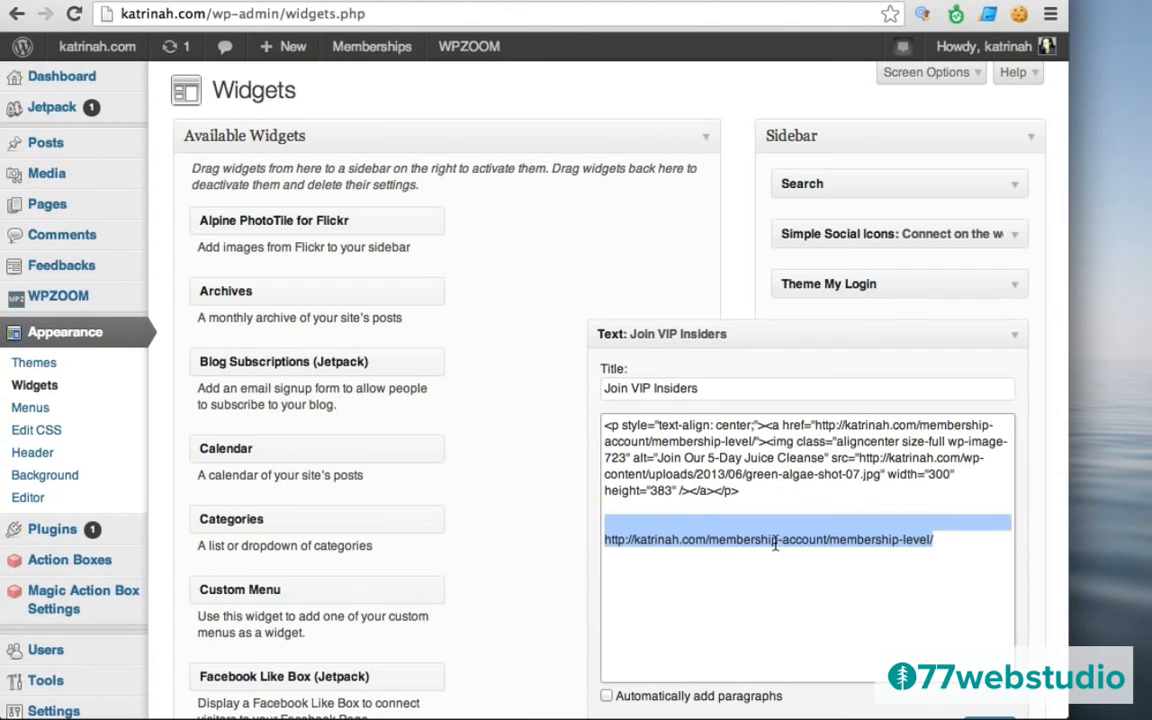
pyautogui.press('BackSpace')
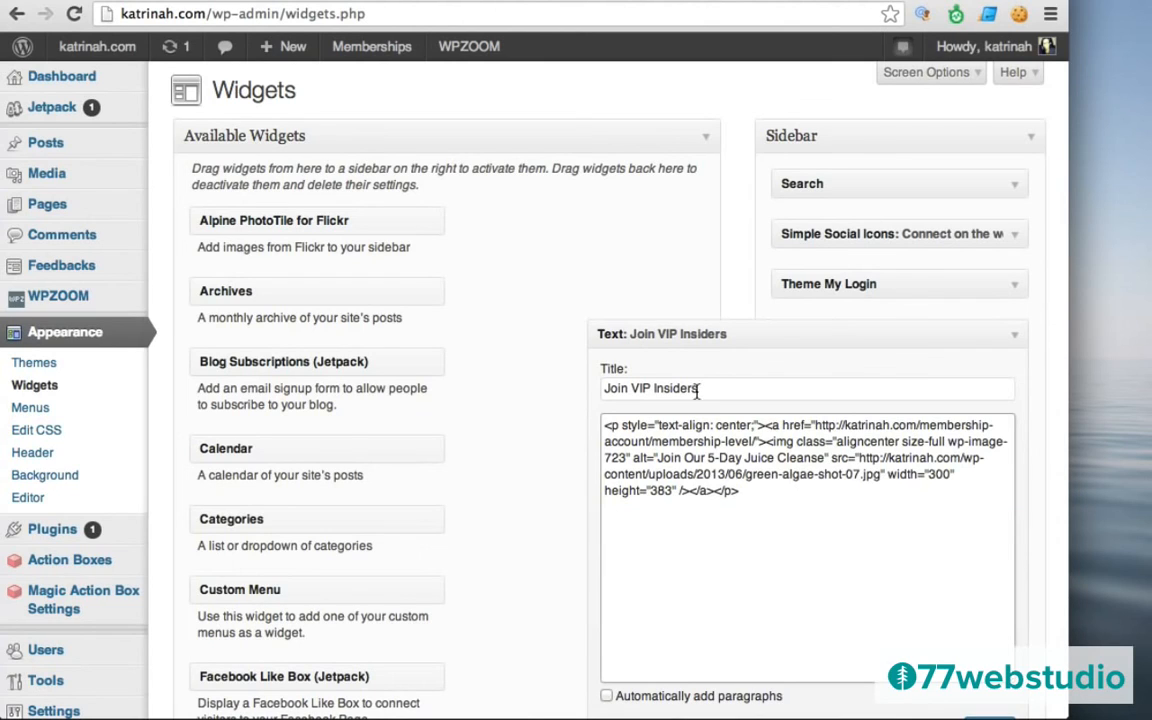
# Highlight the centering paragraph, link and image tags, then save the widget.
pyautogui.moveTo(764, 425); pyautogui.dragTo(591, 418)
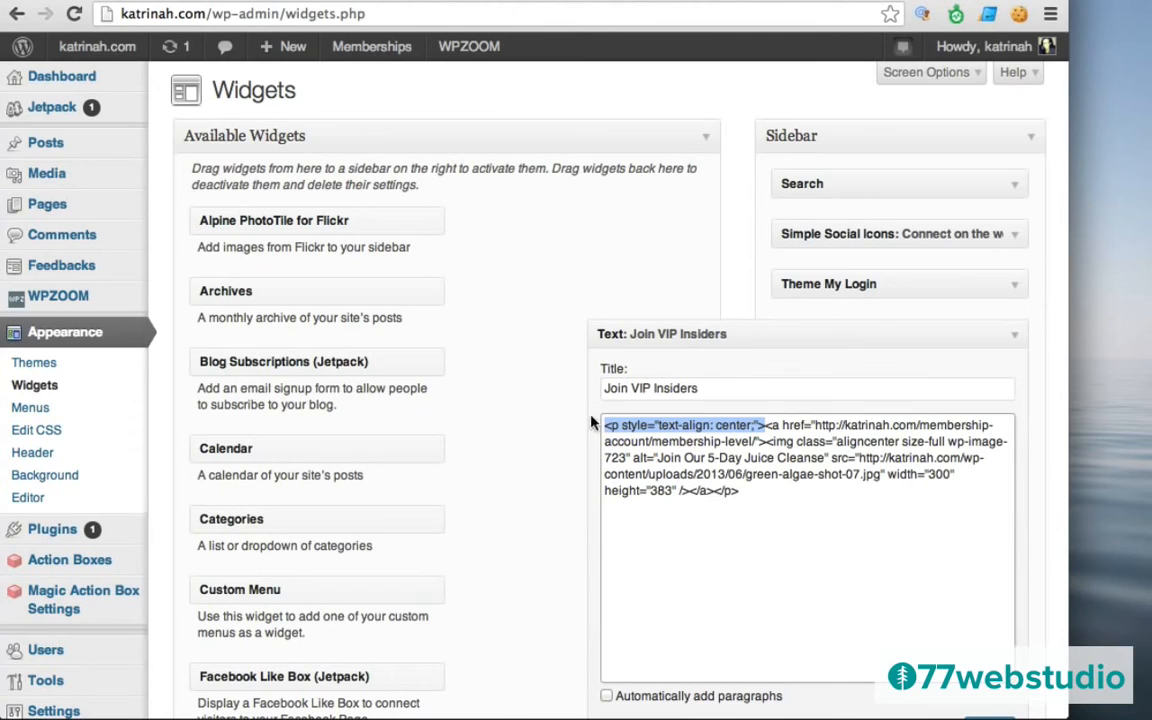
pyautogui.click(765, 426)
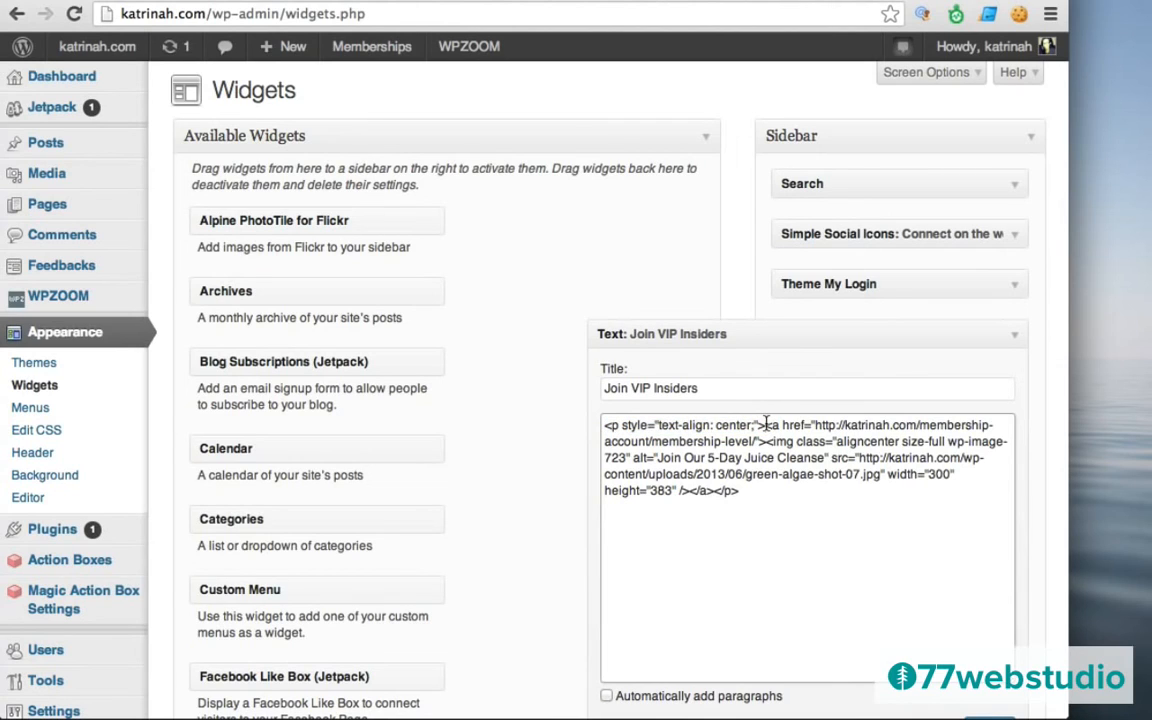
pyautogui.moveTo(765, 426); pyautogui.dragTo(811, 425)
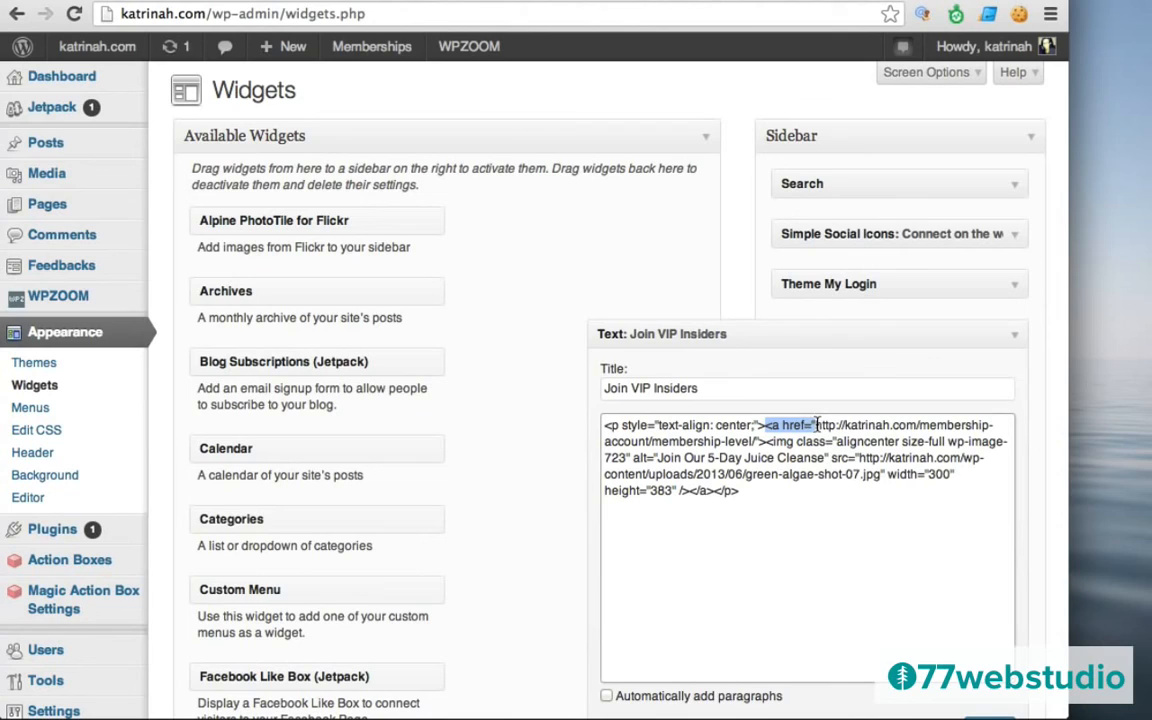
pyautogui.moveTo(818, 425); pyautogui.dragTo(751, 441)
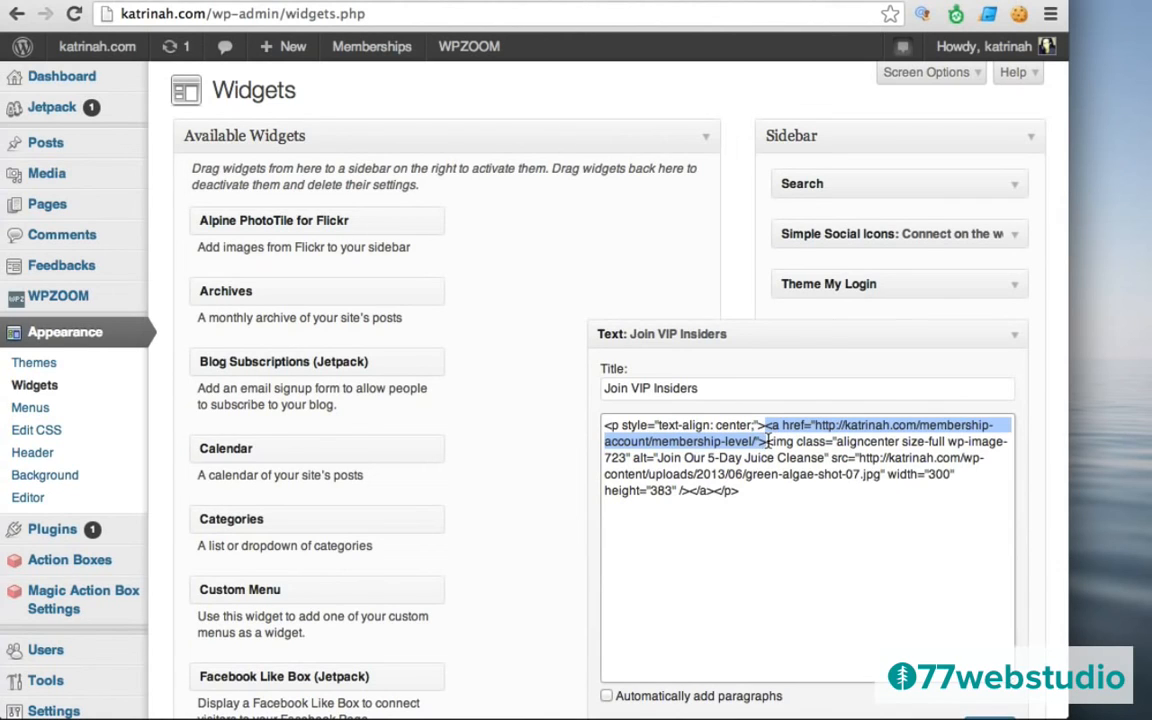
pyautogui.click(768, 441)
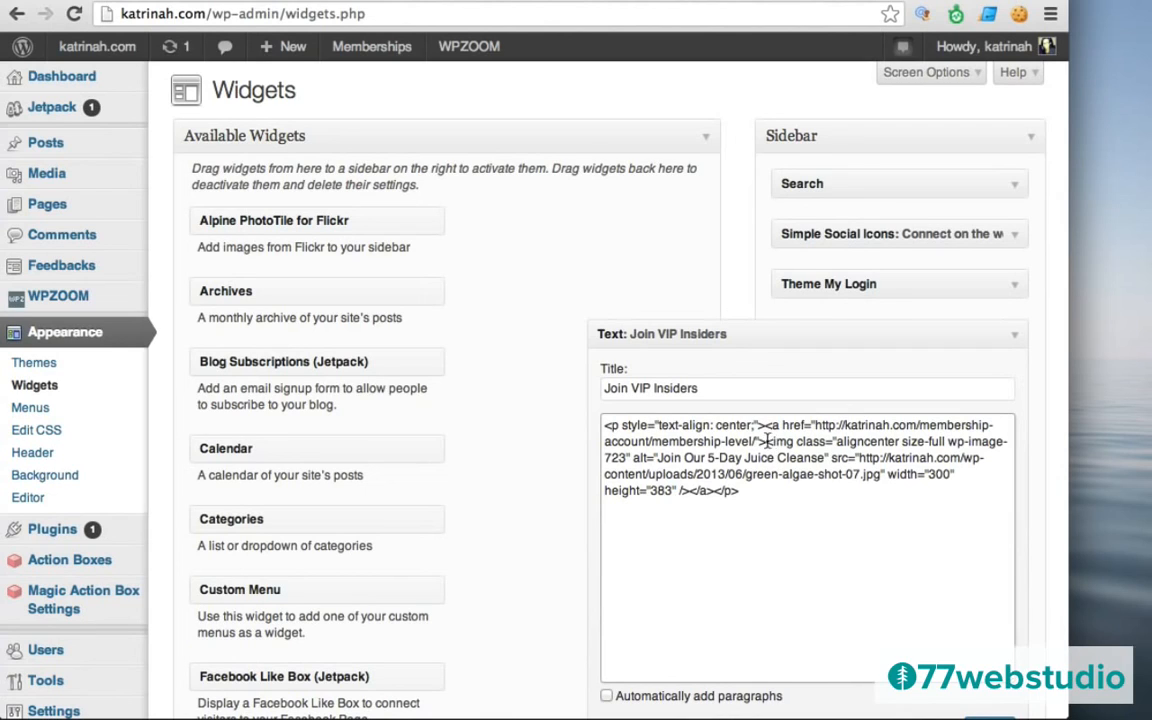
pyautogui.moveTo(766, 441); pyautogui.dragTo(688, 490)
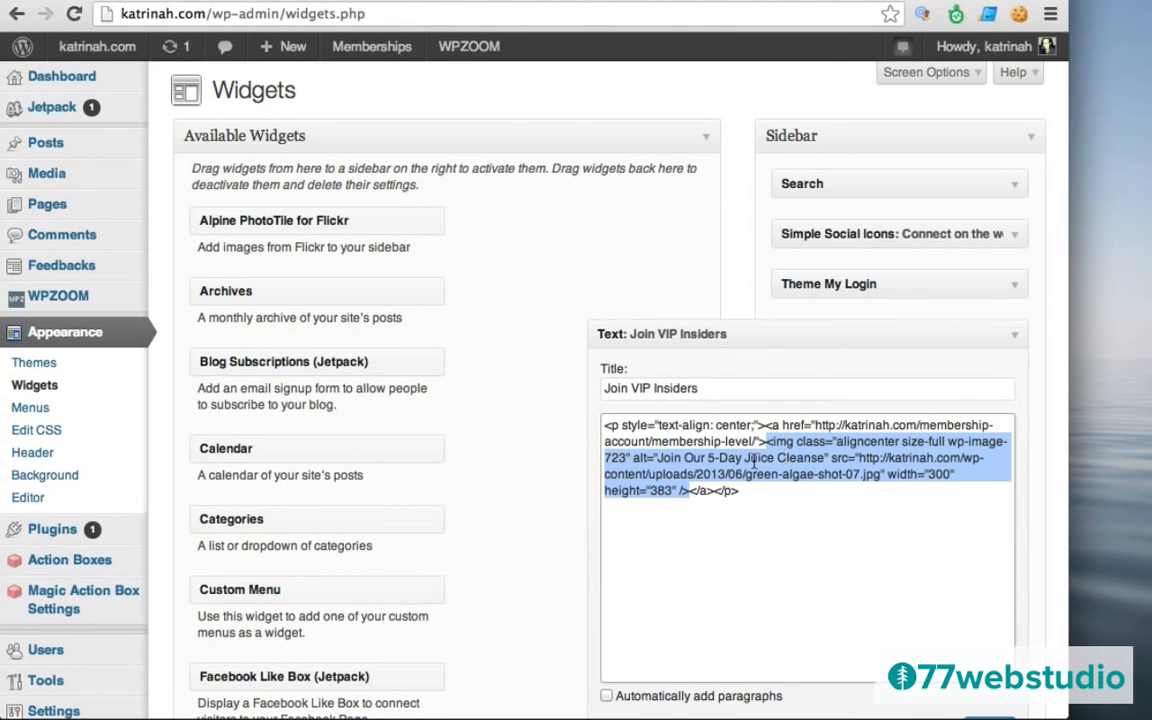
pyautogui.scroll(-3, 545, 458)
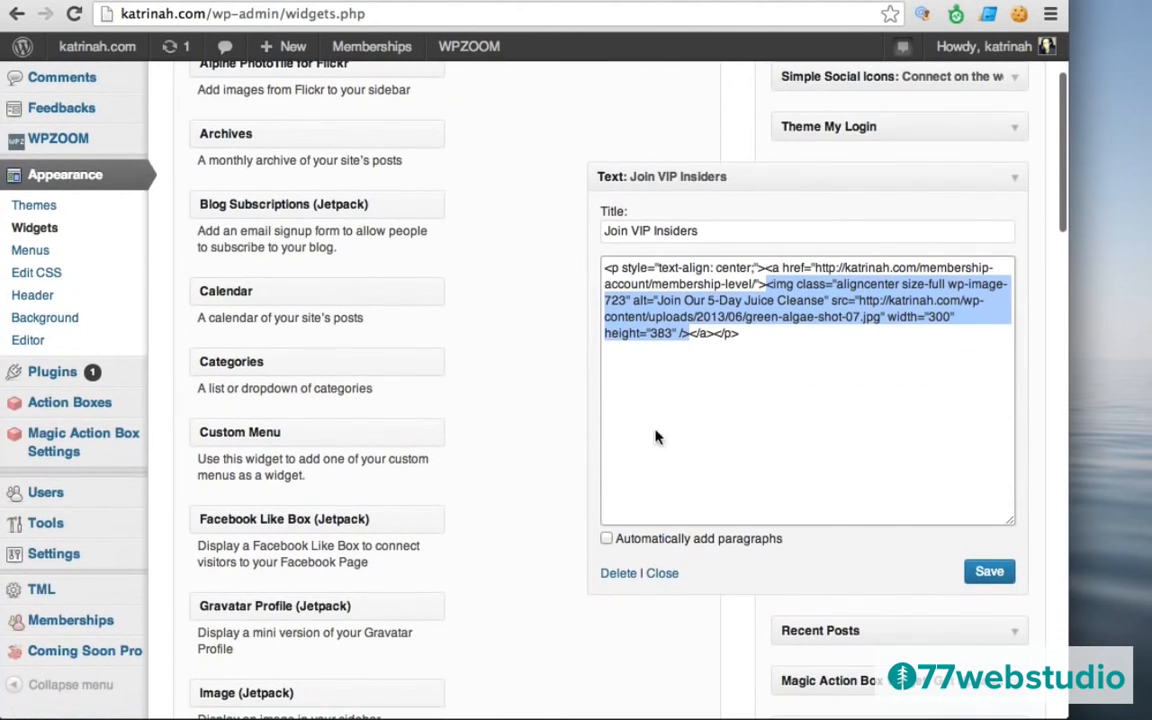
pyautogui.click(990, 575)
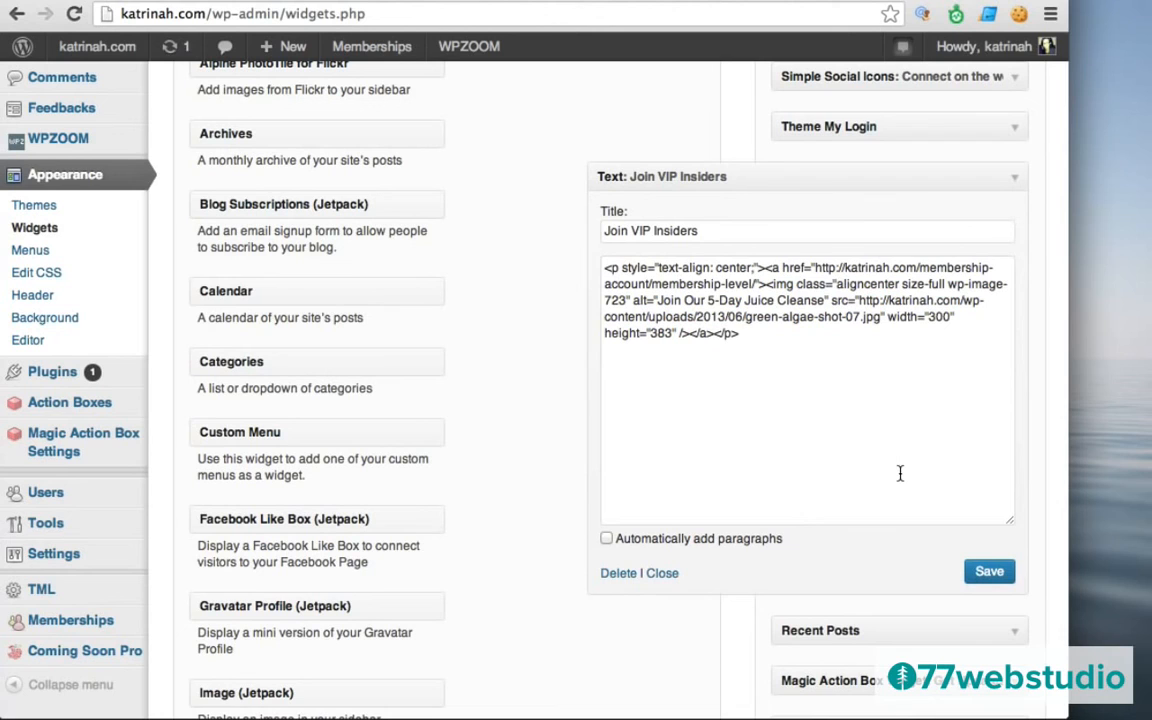
pyautogui.scroll(3, 427, 366)
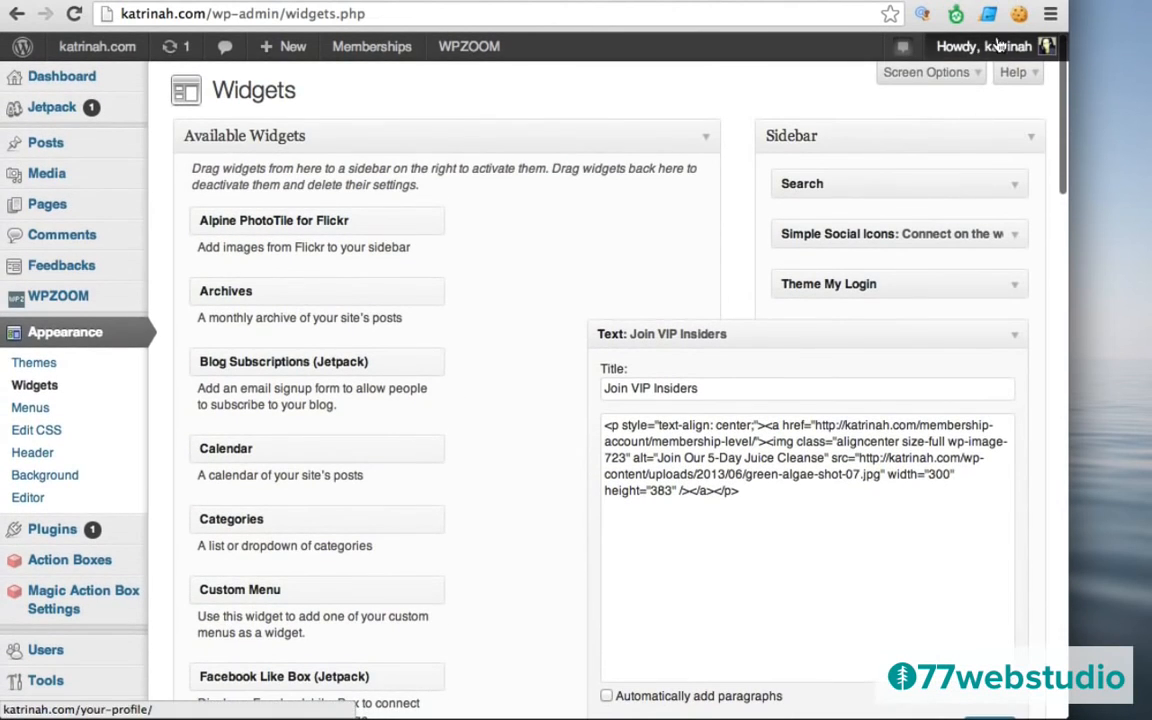
# Log out of the admin account and open the login page from the home page's members-only notice.
pyautogui.moveTo(1005, 53)
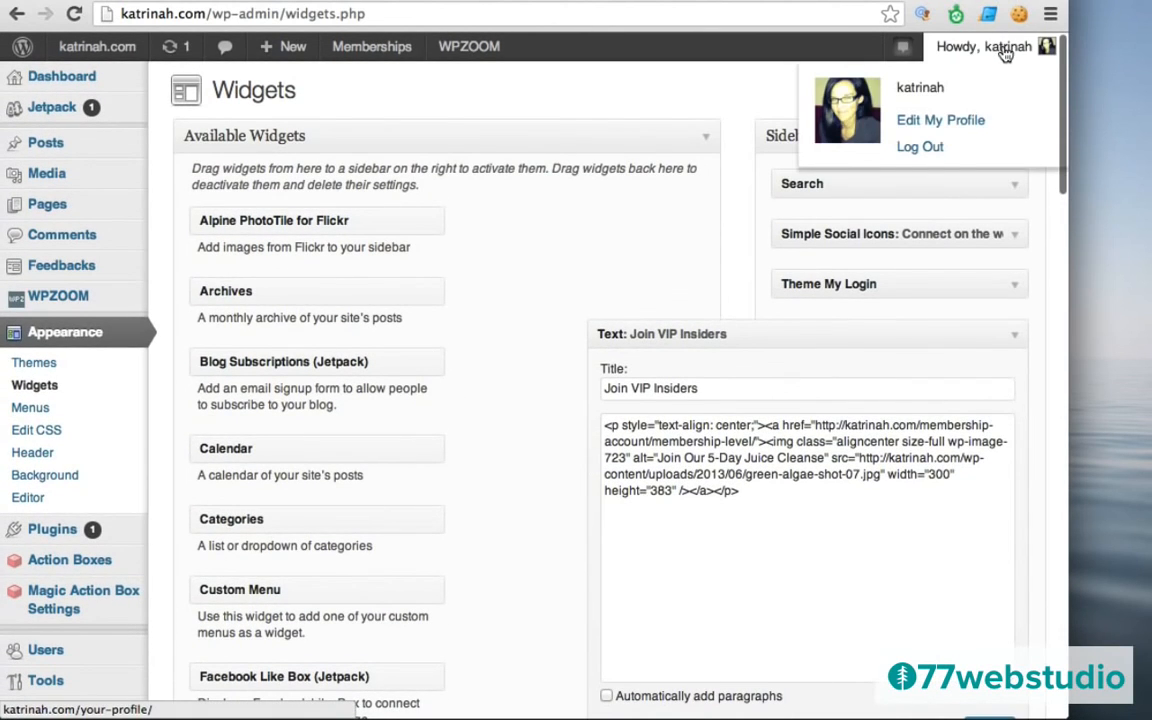
pyautogui.click(929, 150)
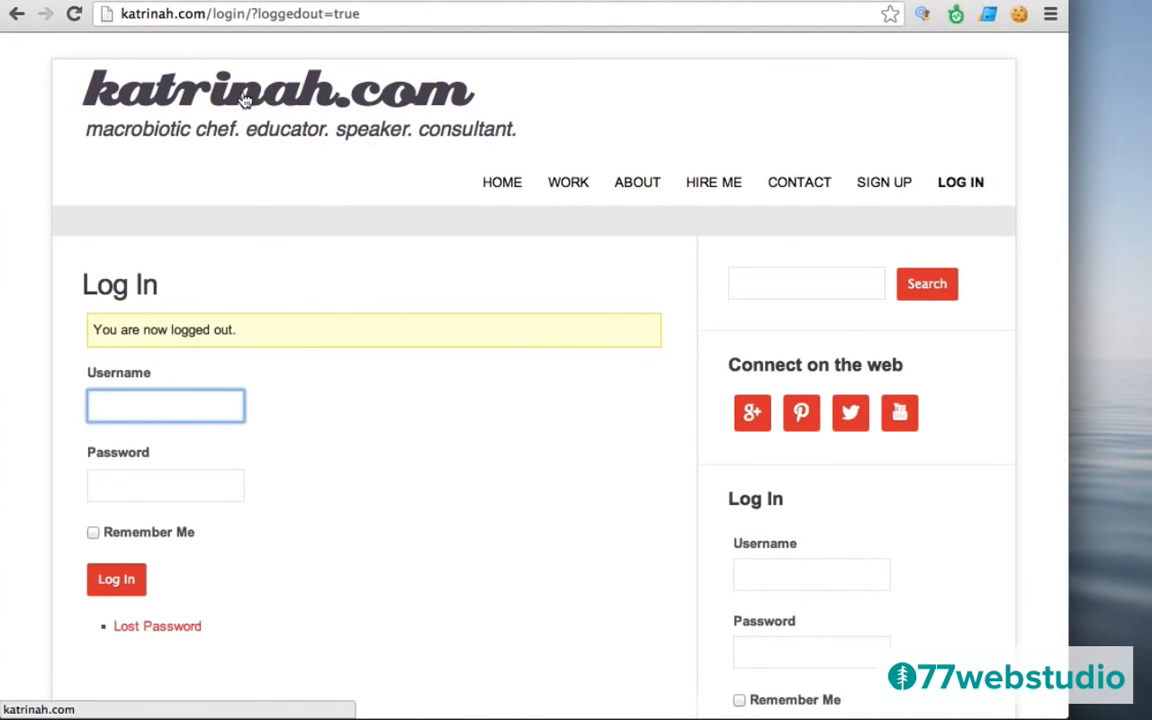
pyautogui.click(244, 100)
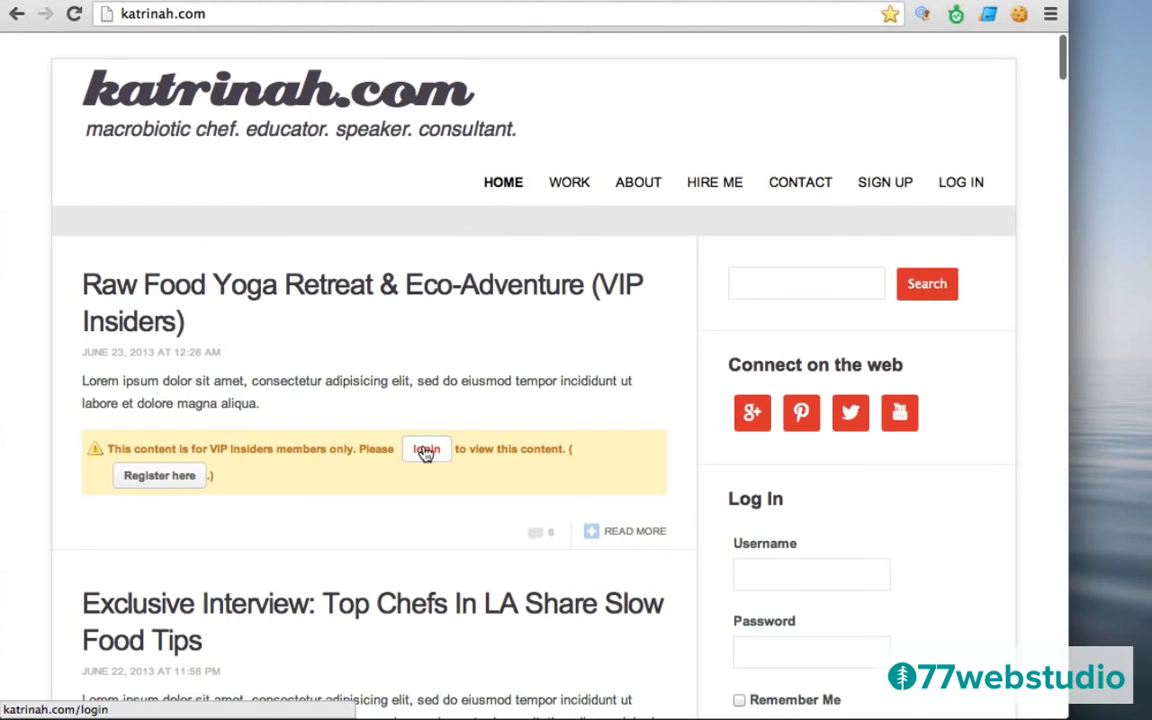
pyautogui.click(426, 451)
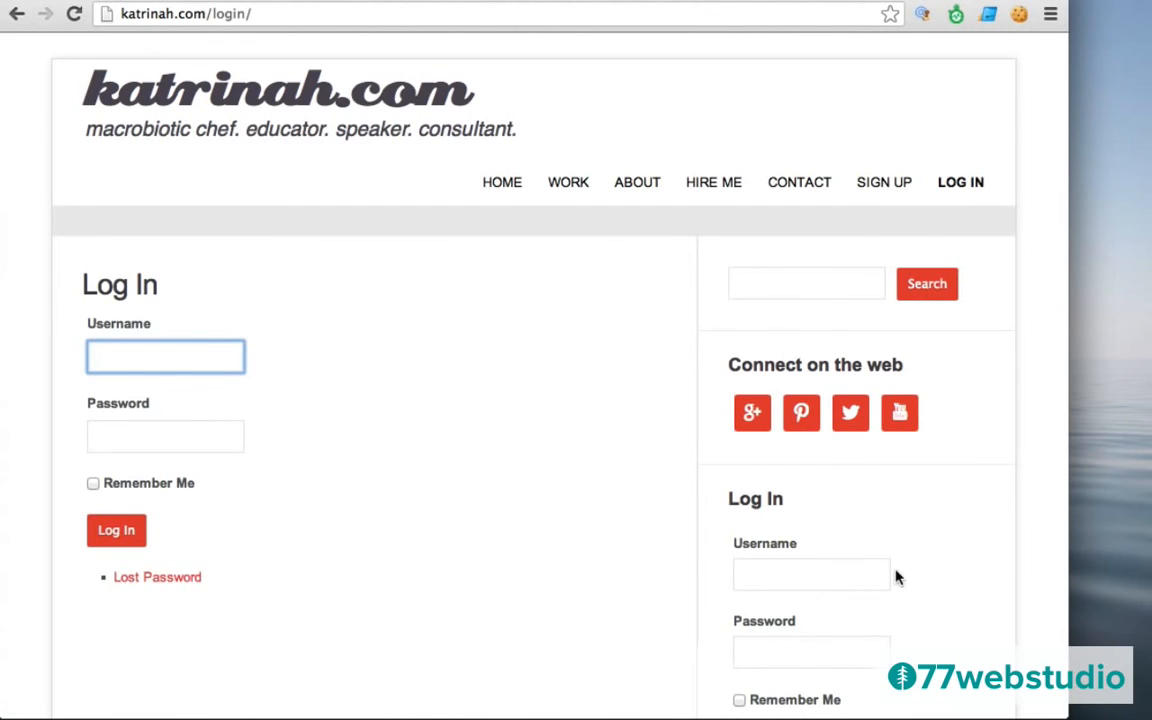
# Follow the Join VIP Insiders sidebar image to the Sign Up page with the $10.00 VIP Insiders level.
pyautogui.scroll(-5, 718, 521)
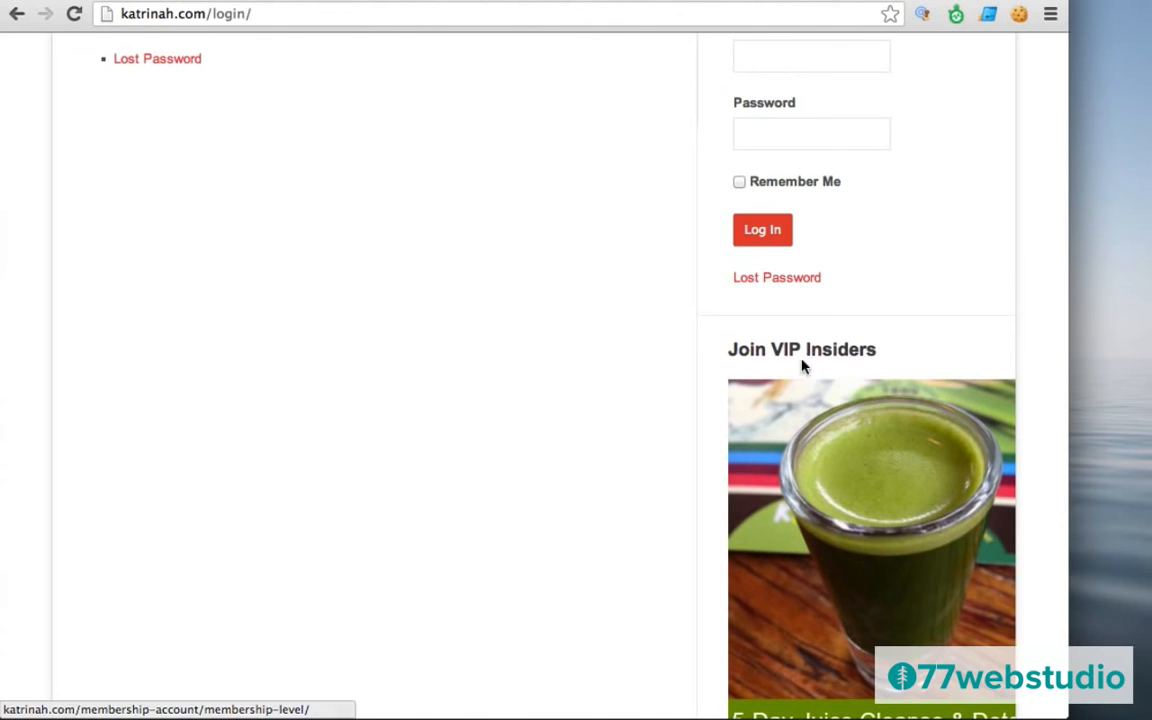
pyautogui.scroll(-2, 768, 508)
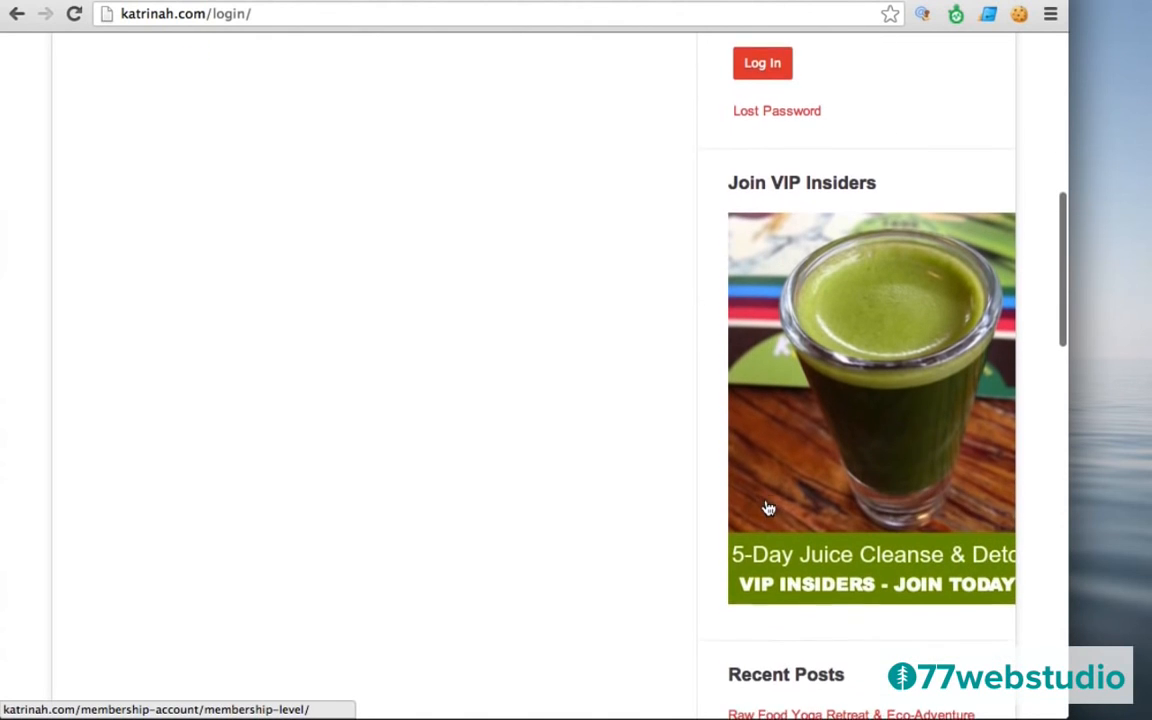
pyautogui.click(862, 346)
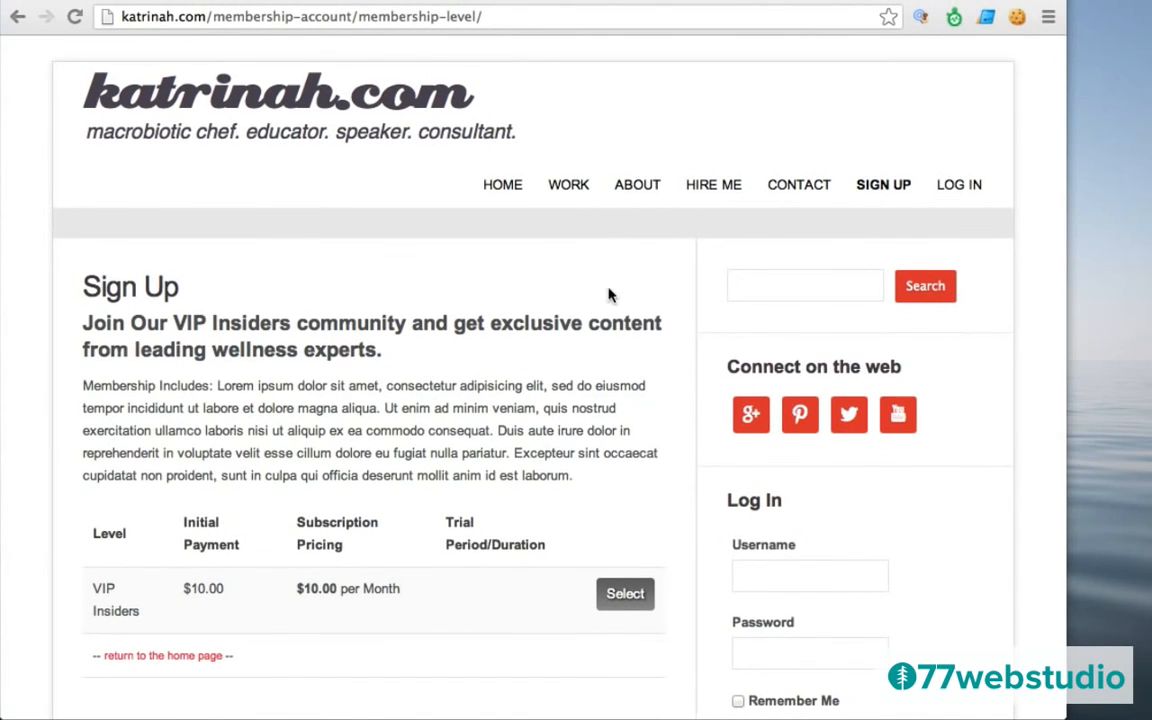
# Log in through the sidebar widget with the member's username and password.
pyautogui.click(786, 582)
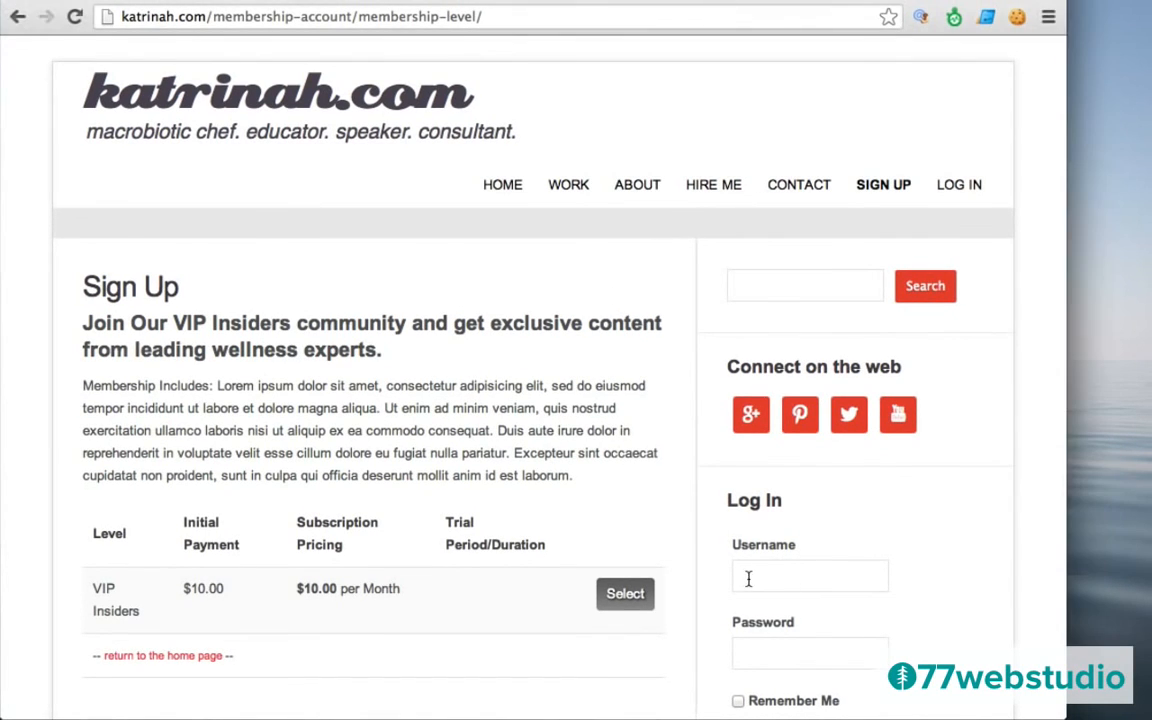
pyautogui.write('katrina')
pyautogui.press('Tab')
pyautogui.write('••••')
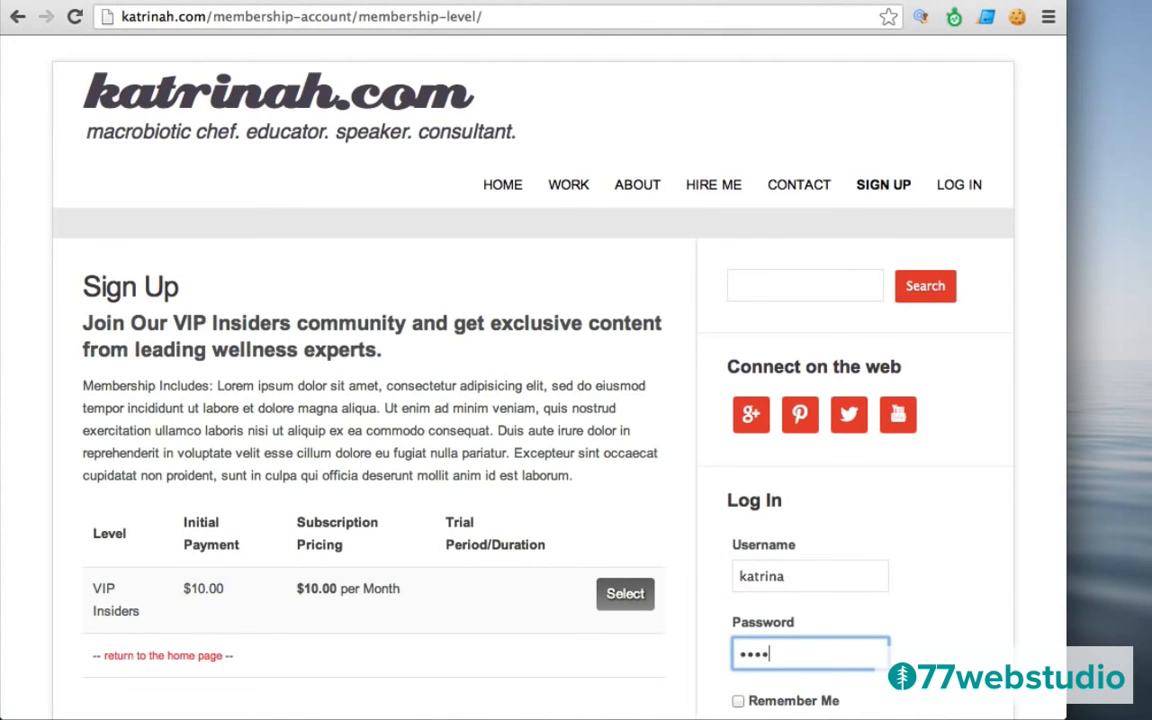
pyautogui.press('BackSpace')
pyautogui.press('BackSpace')
pyautogui.press('BackSpace')
pyautogui.press('BackSpace')
pyautogui.write('••••')
pyautogui.scroll(-5, 1008, 487)
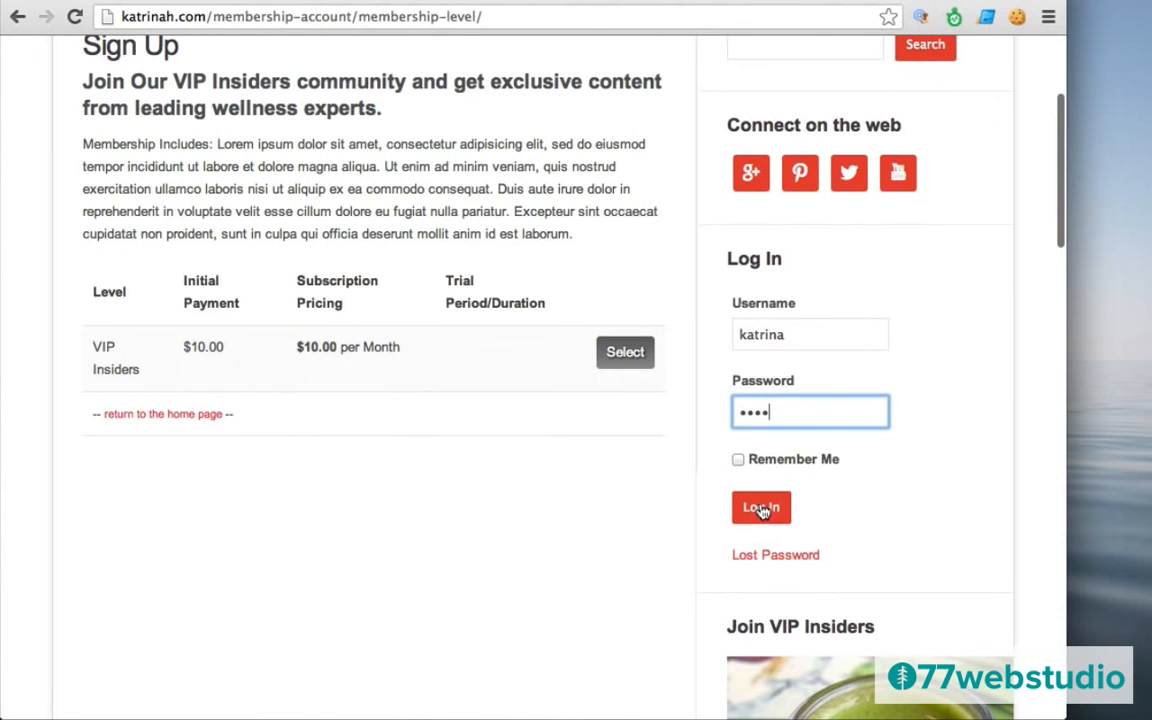
pyautogui.click(775, 505)
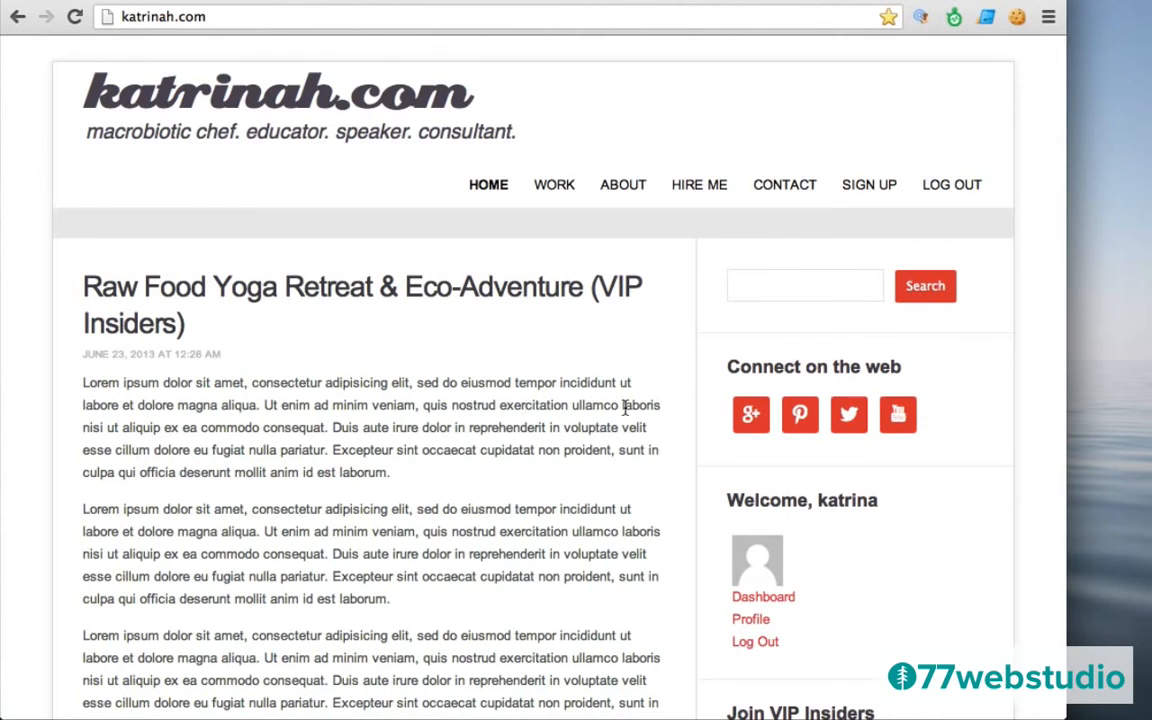
# Open the member's Your Profile page from the Welcome box links.
pyautogui.scroll(-5, 684, 424)
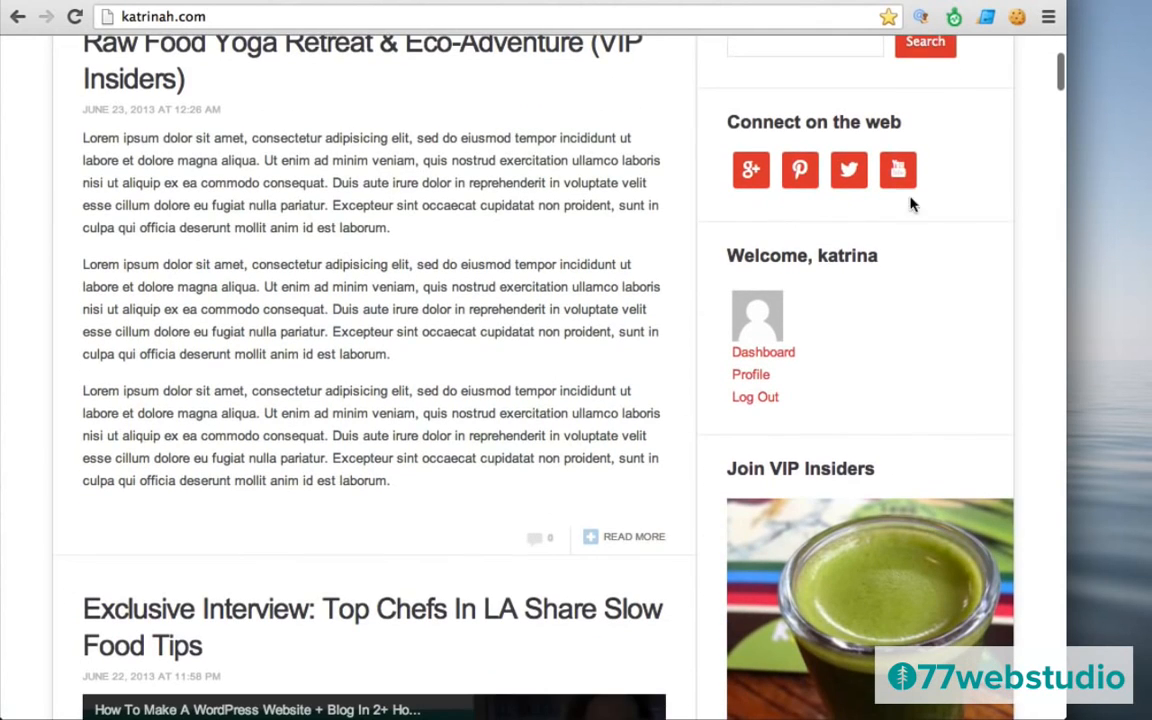
pyautogui.click(768, 356)
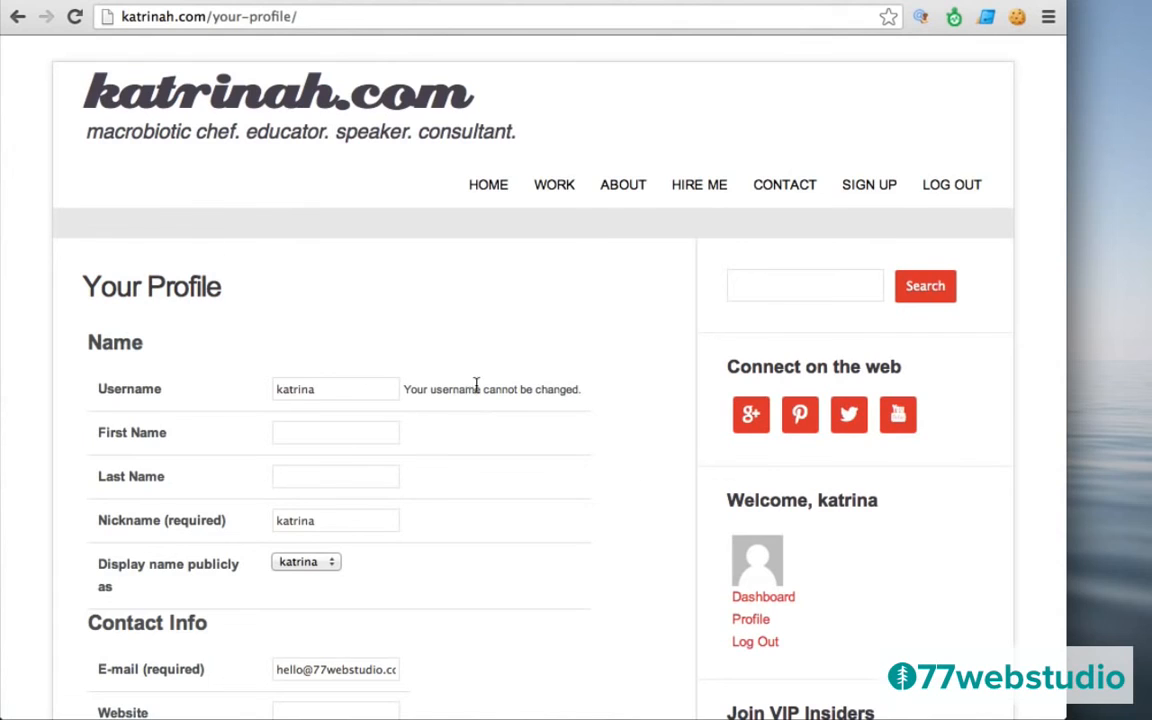
pyautogui.click(751, 621)
# Uncheck Show When Logged In on the Theme My Login widget and save it.
pyautogui.click(759, 600)
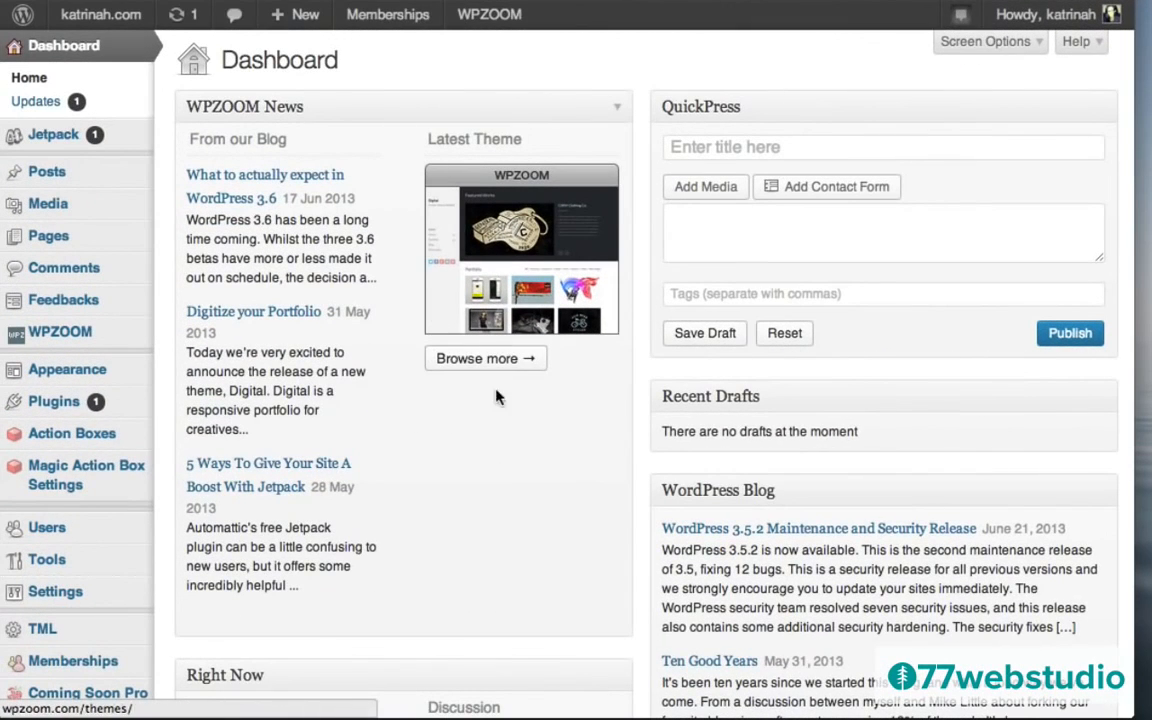
pyautogui.moveTo(57, 380)
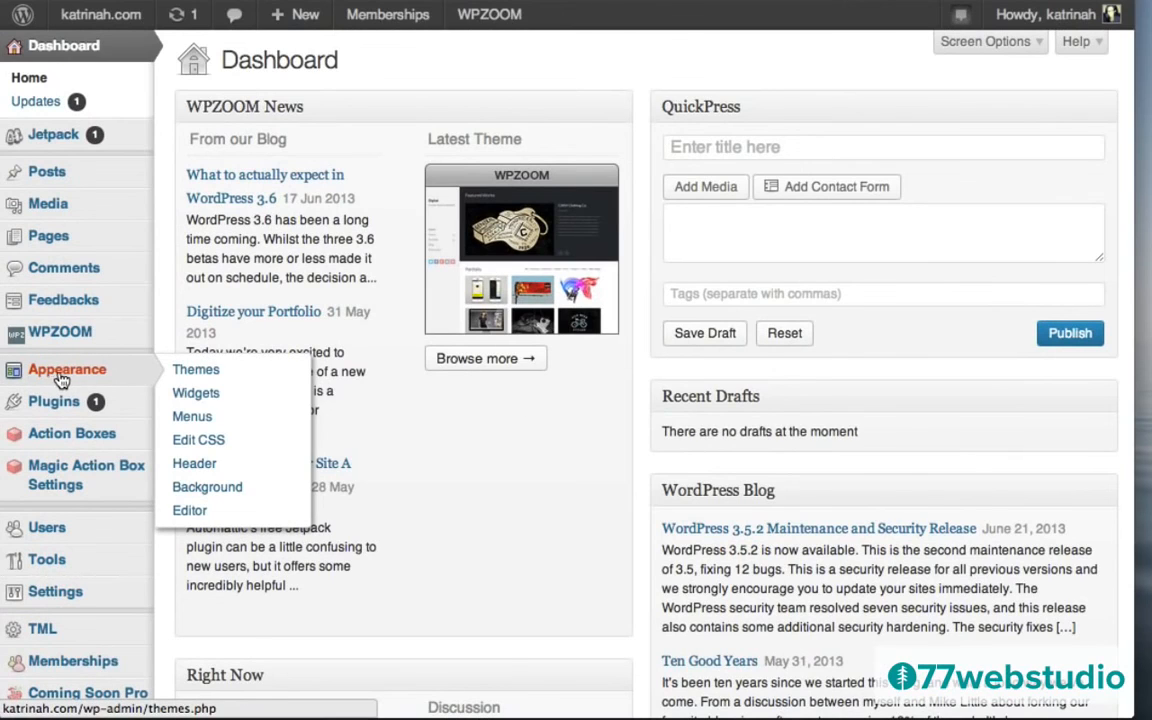
pyautogui.click(196, 393)
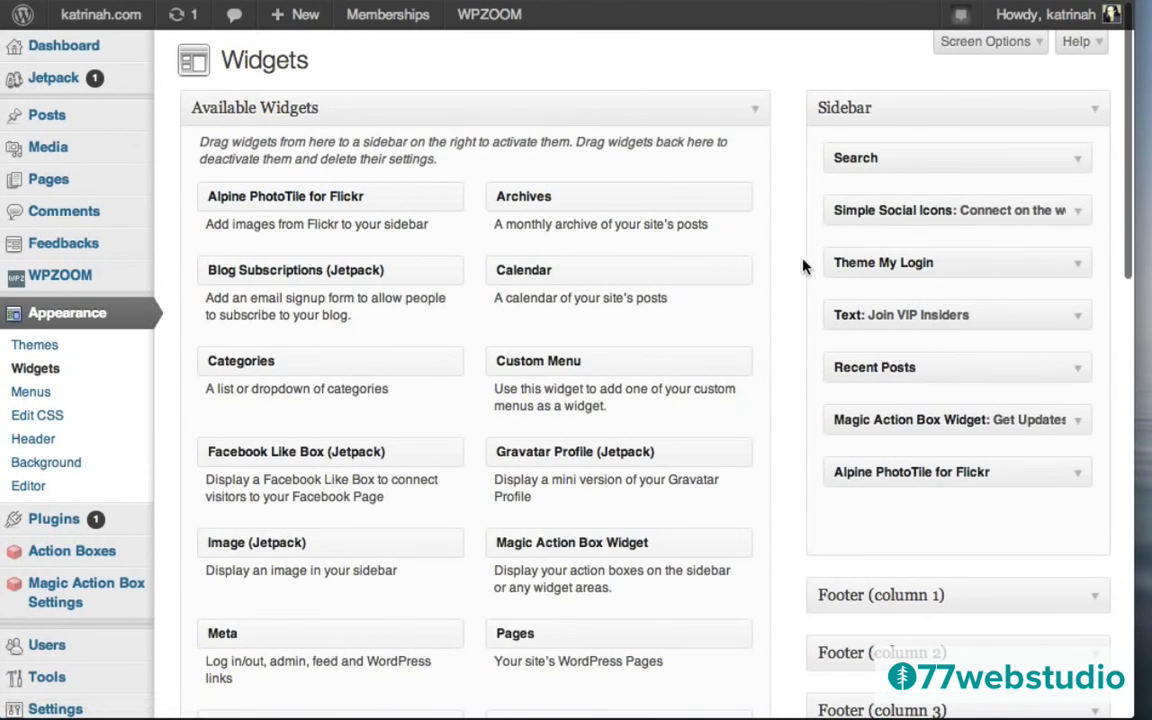
pyautogui.click(1079, 265)
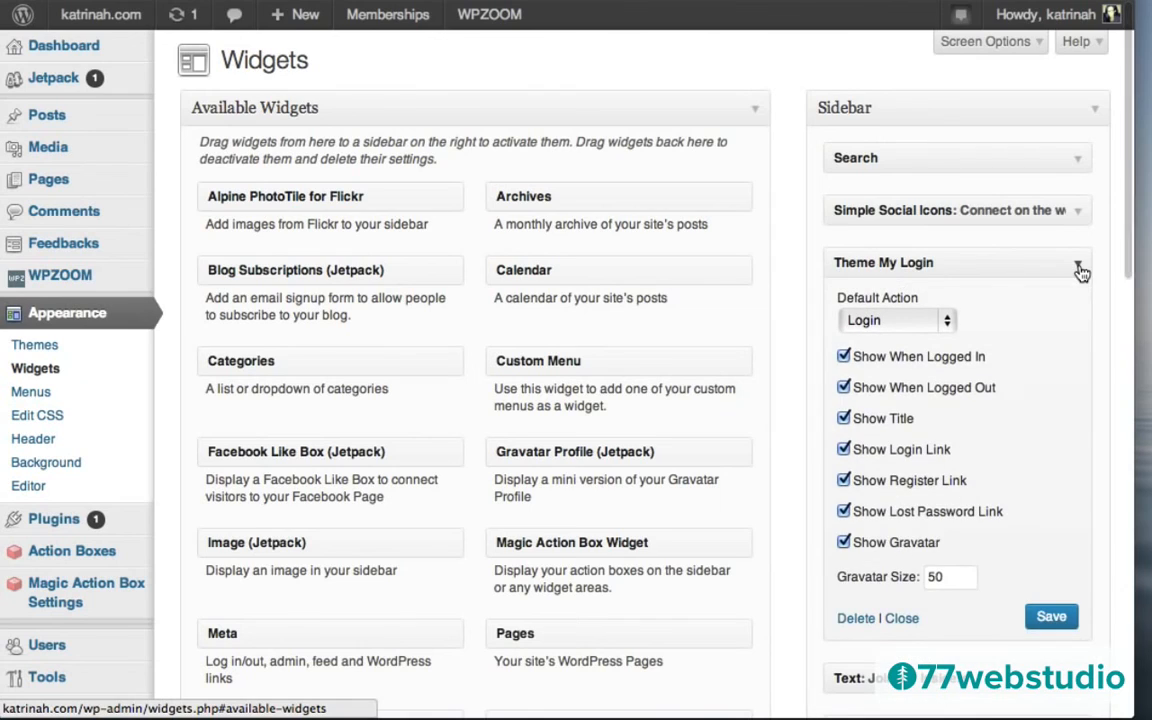
pyautogui.click(843, 357)
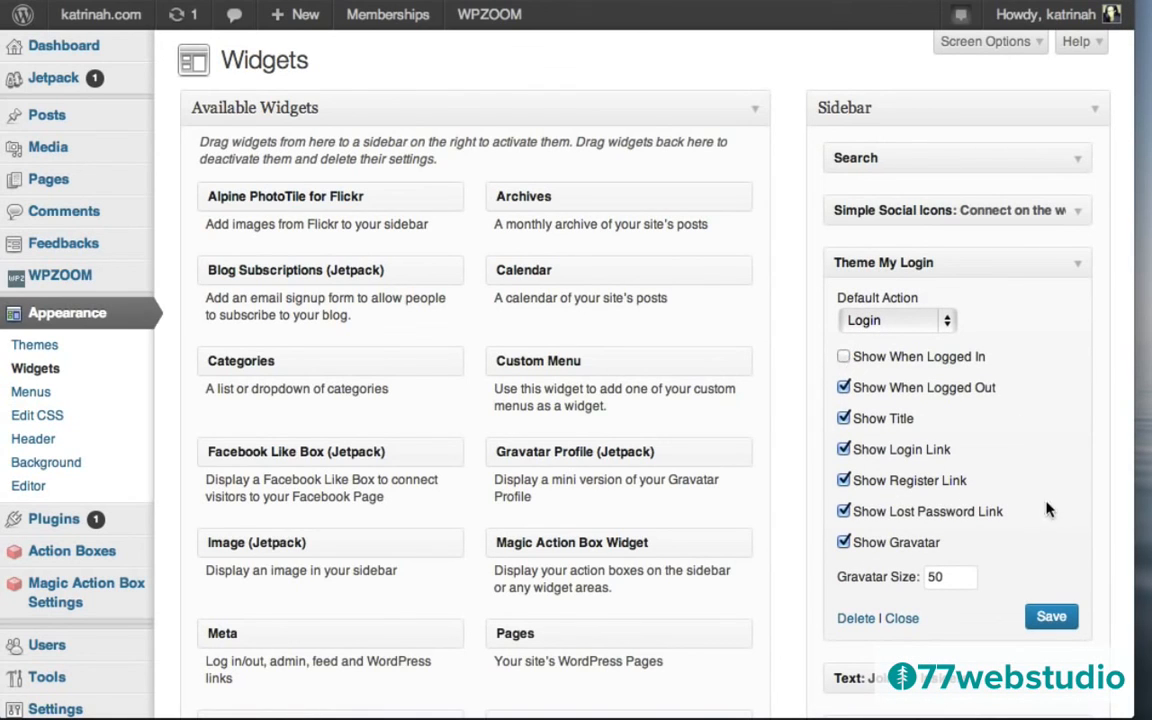
pyautogui.click(1051, 618)
# View the live front page and scroll through it to check the sidebar Log In widget.
pyautogui.moveTo(100, 14)
pyautogui.click(92, 44)
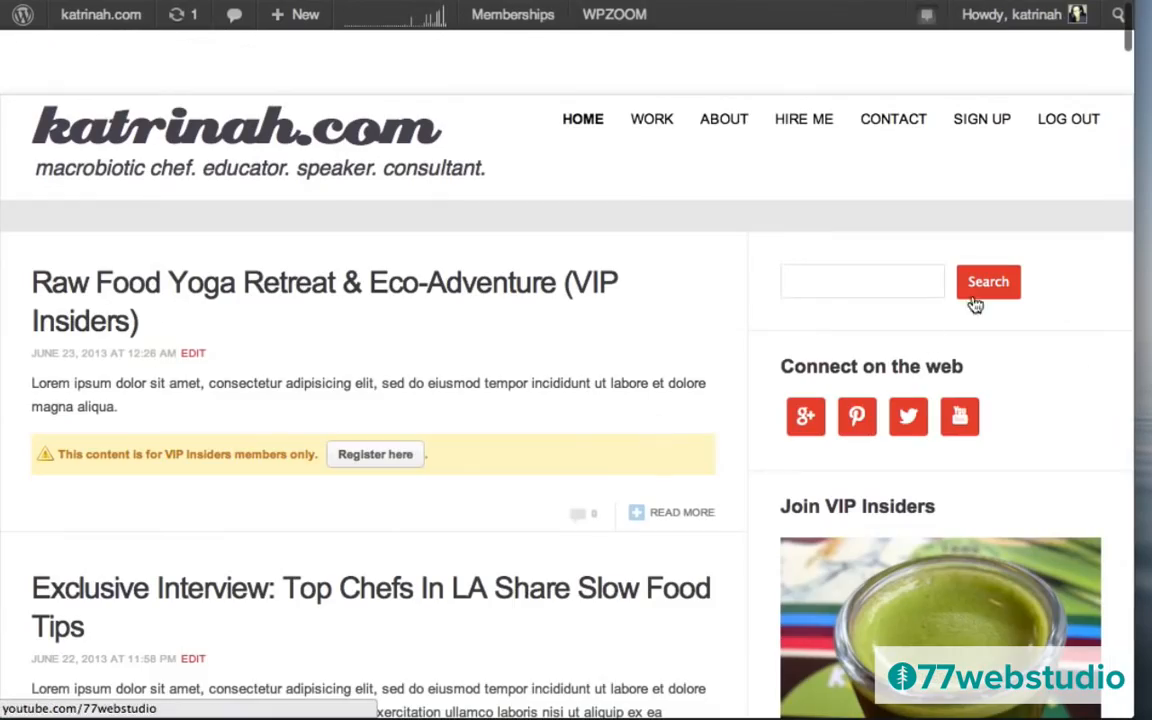
pyautogui.scroll(-10, 1062, 522)
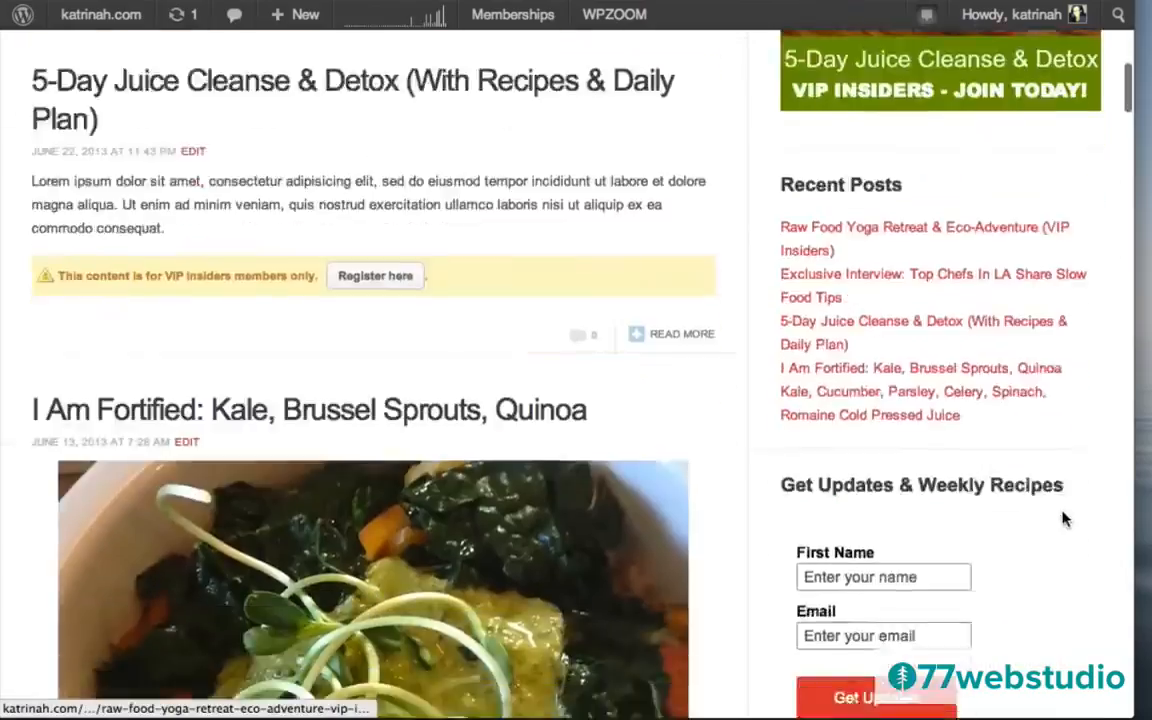
pyautogui.scroll(-10, 1062, 518)
pyautogui.scroll(7, 1064, 519)
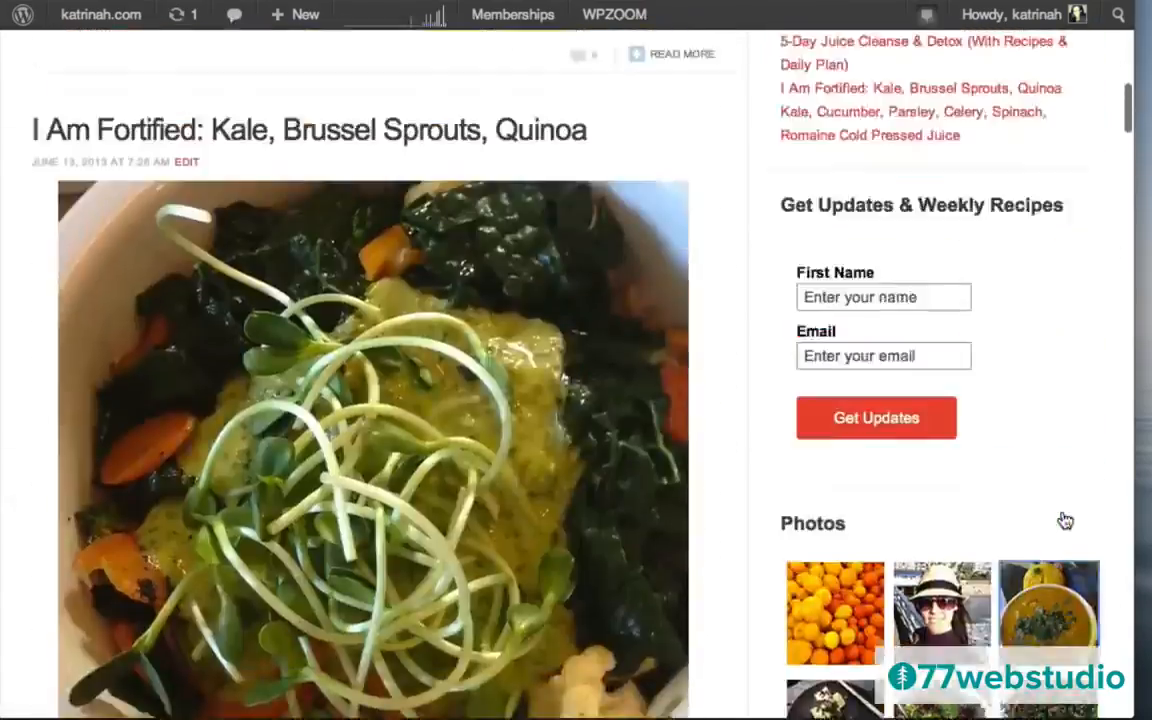
pyautogui.scroll(10, 1062, 515)
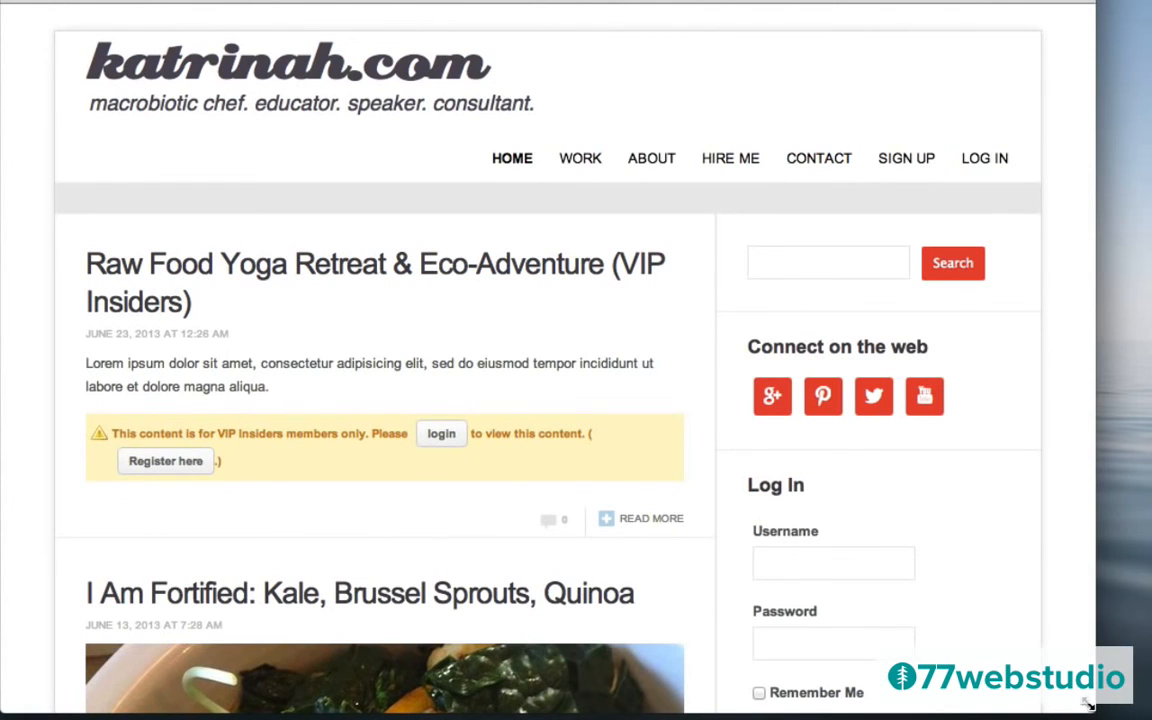
# Narrow the browser window to mobile width and scroll through the reflowed home page.
pyautogui.moveTo(1088, 704); pyautogui.dragTo(523, 710)
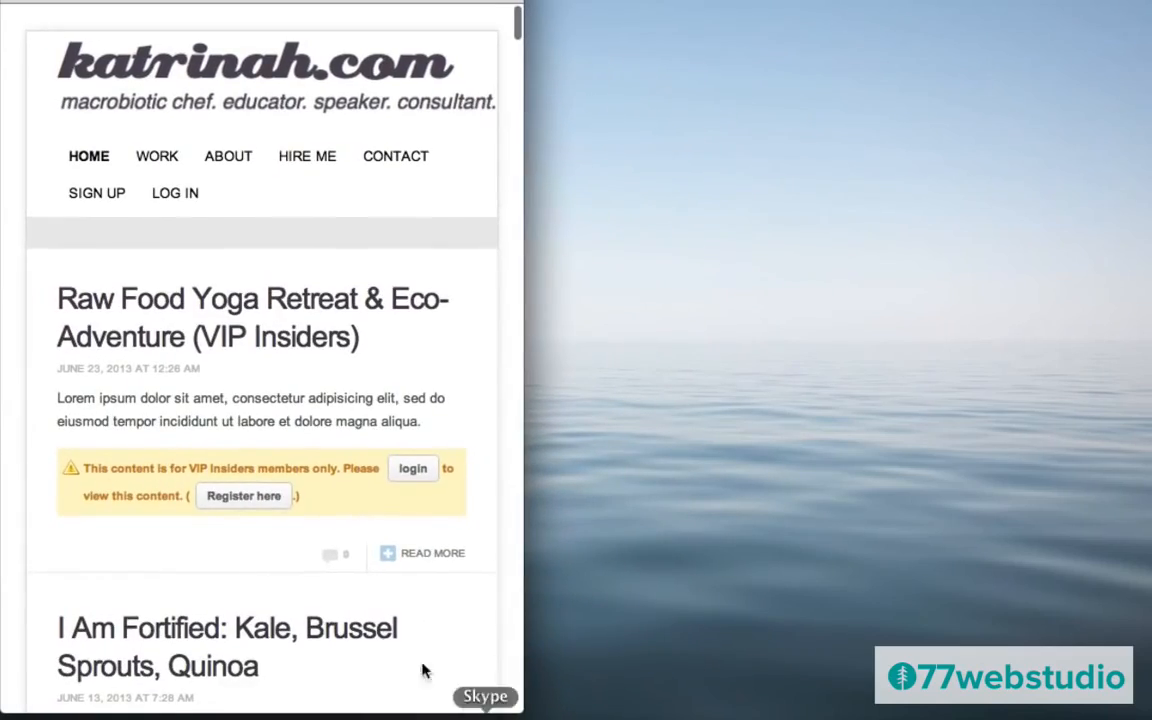
pyautogui.scroll(-3, 388, 640)
pyautogui.scroll(-20, 388, 640)
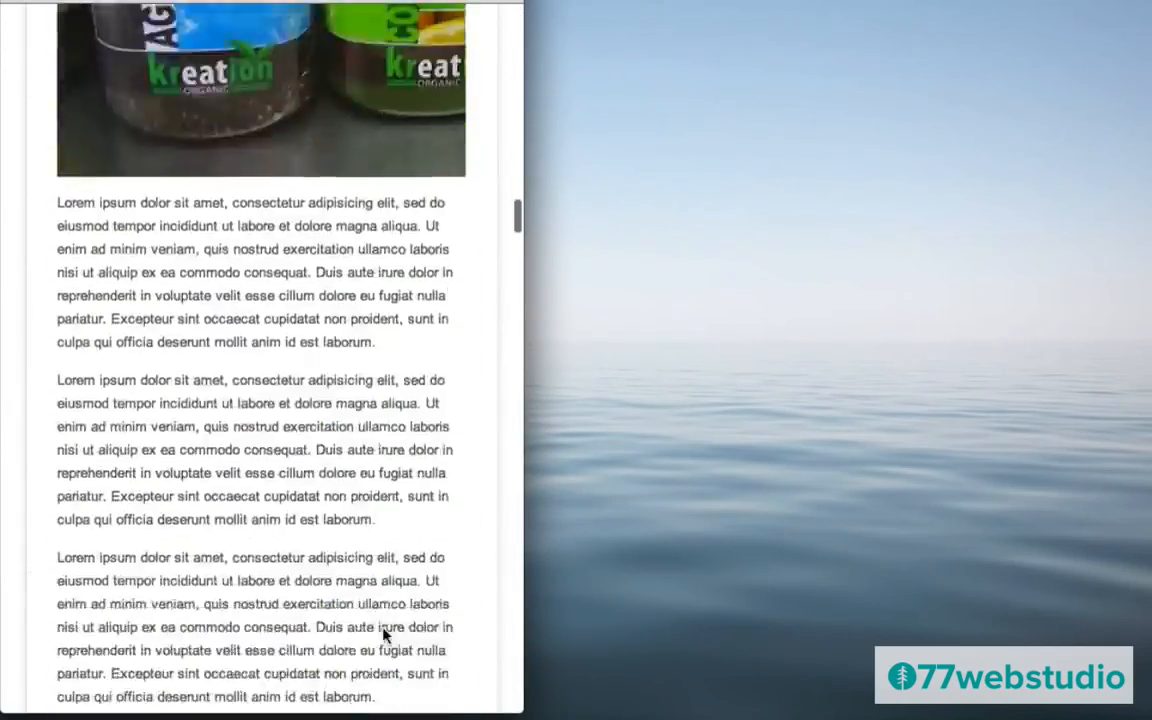
pyautogui.scroll(20, 386, 632)
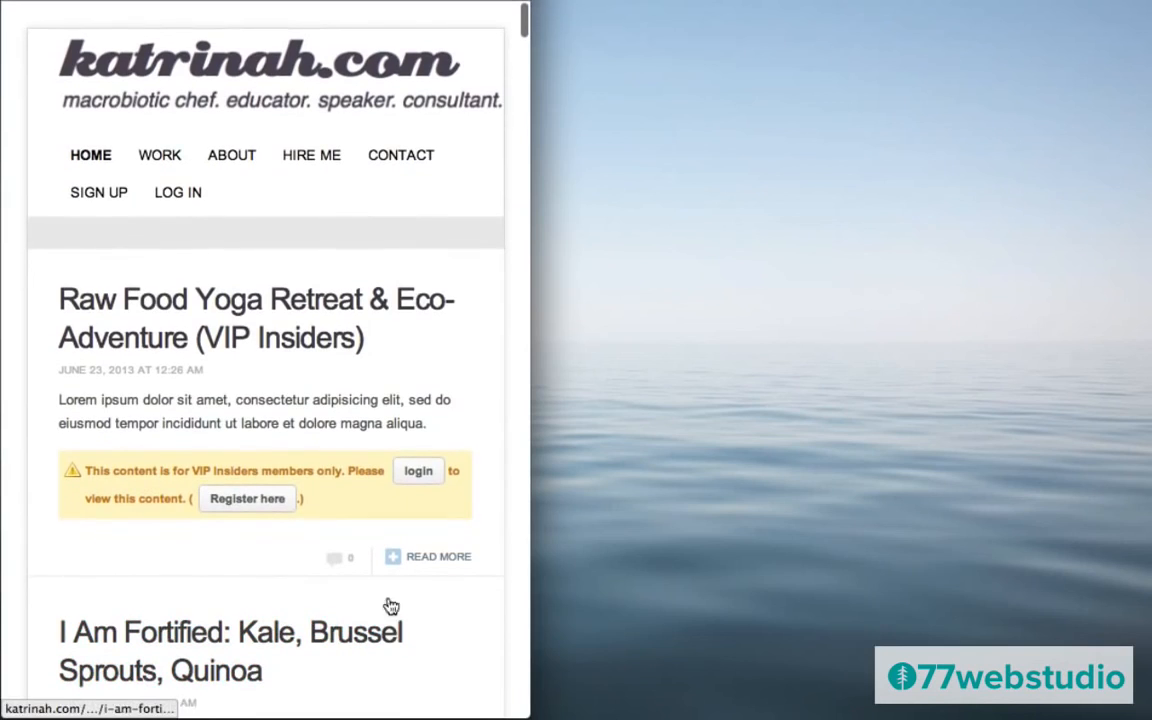